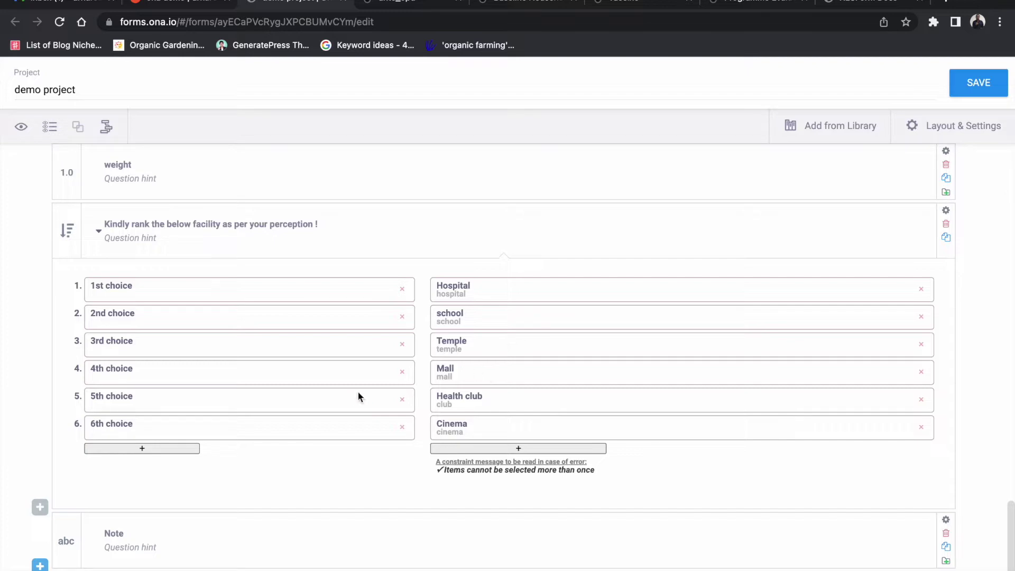
Step: Append a Number question 'since how long ?' with the hint 'write no of years'
{"action": "scroll", "coordinate": [392, 344], "scroll_direction": "up", "scroll_amount": 8}
{"action": "scroll", "coordinate": [392, 344], "scroll_direction": "up", "scroll_amount": 20}
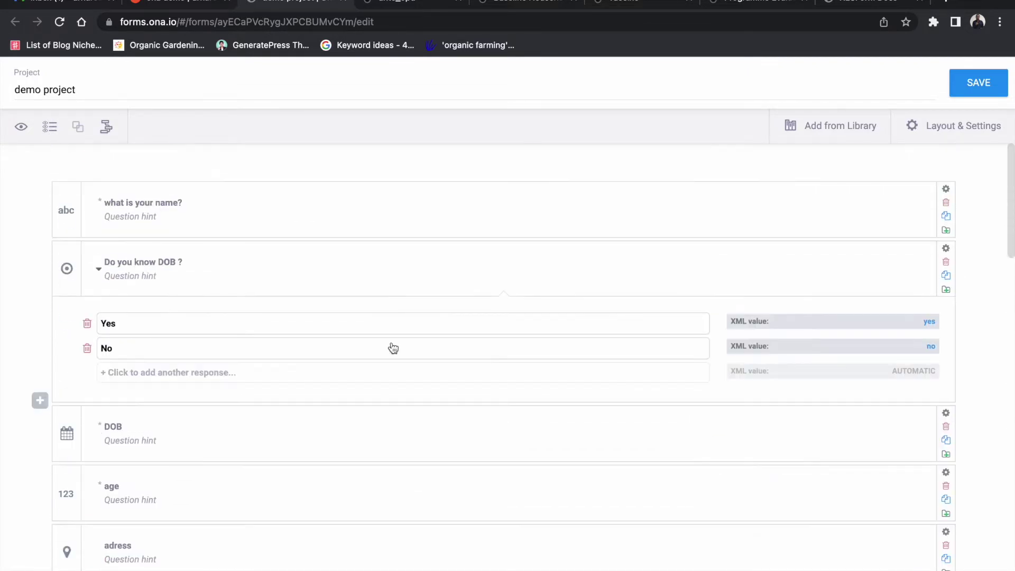
{"action": "scroll", "coordinate": [393, 347], "scroll_direction": "down", "scroll_amount": 10}
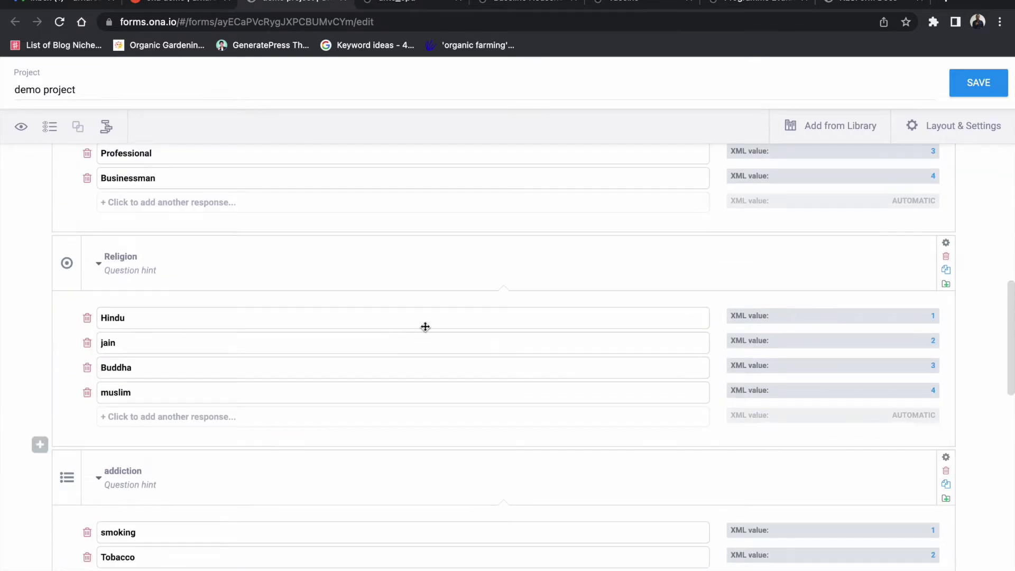
{"action": "scroll", "coordinate": [362, 283], "scroll_direction": "up", "scroll_amount": 1}
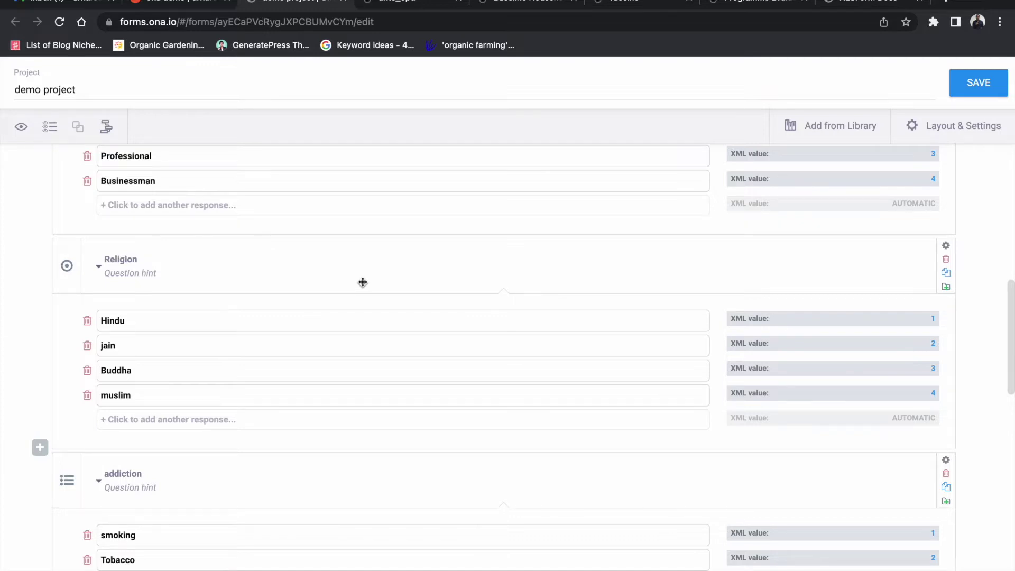
{"action": "scroll", "coordinate": [322, 317], "scroll_direction": "down", "scroll_amount": 5}
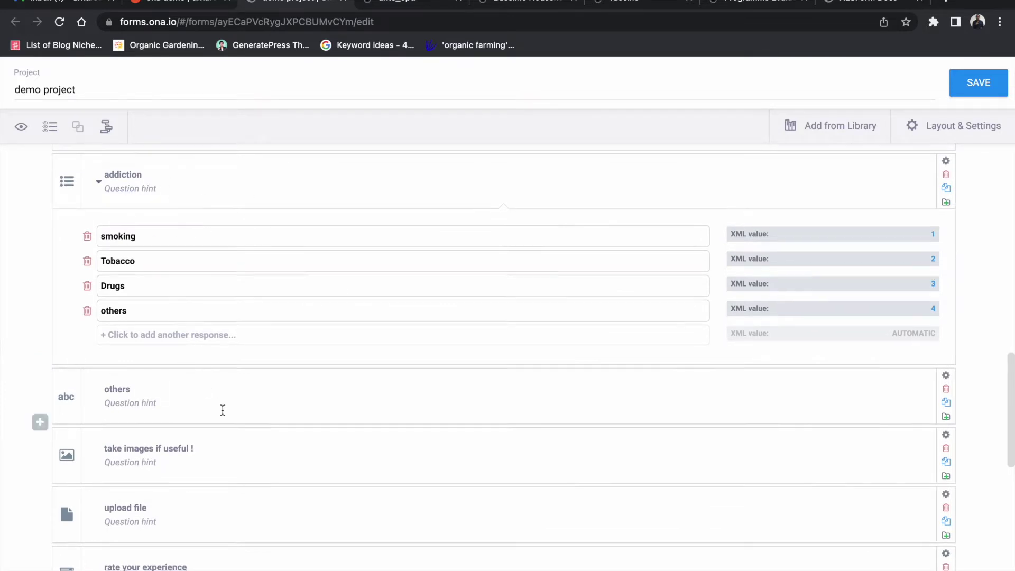
{"action": "scroll", "coordinate": [224, 409], "scroll_direction": "down", "scroll_amount": 11}
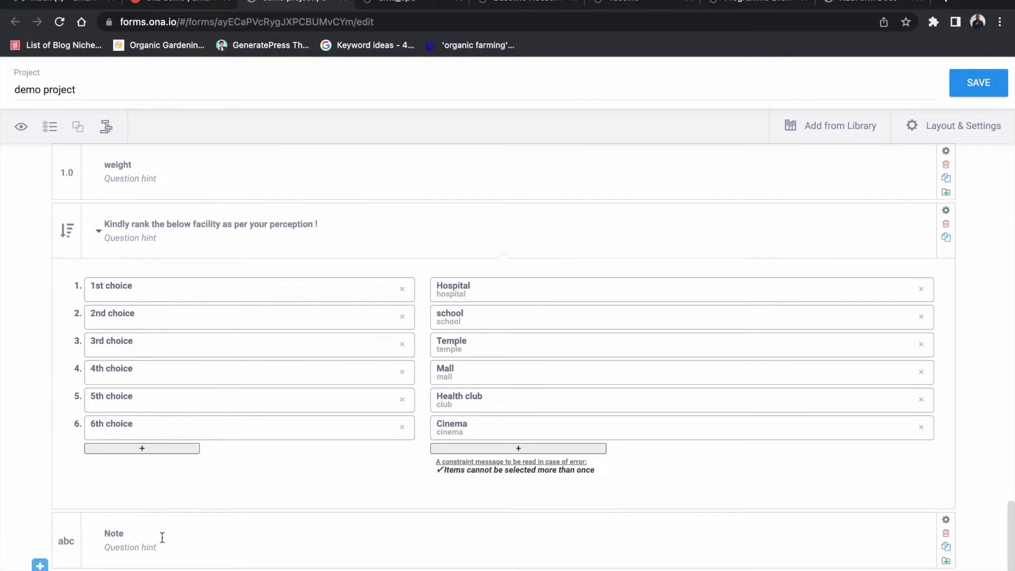
{"action": "left_click", "coordinate": [40, 564]}
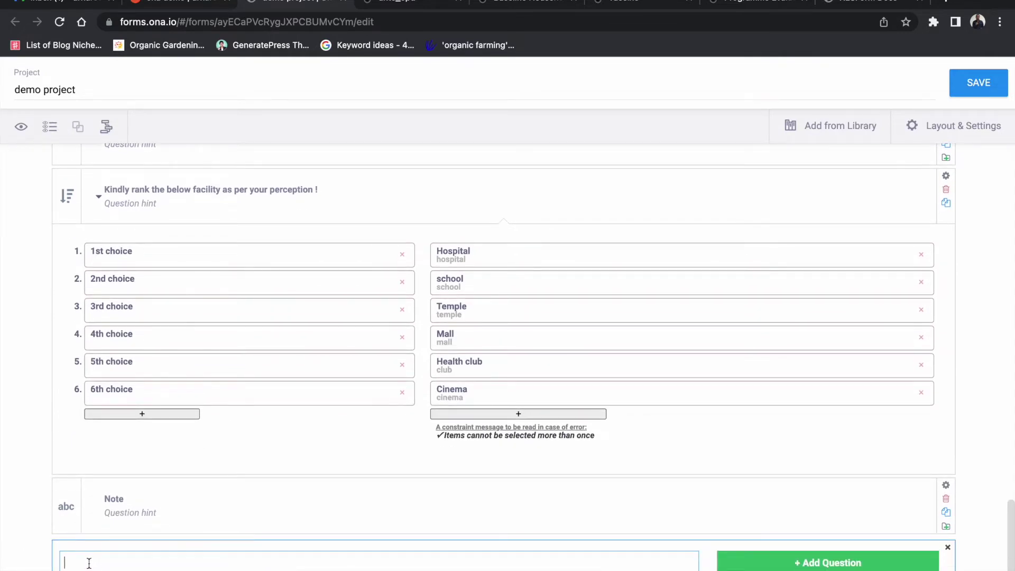
{"action": "type", "text": "since how long ?"}
{"action": "left_click", "coordinate": [735, 565]}
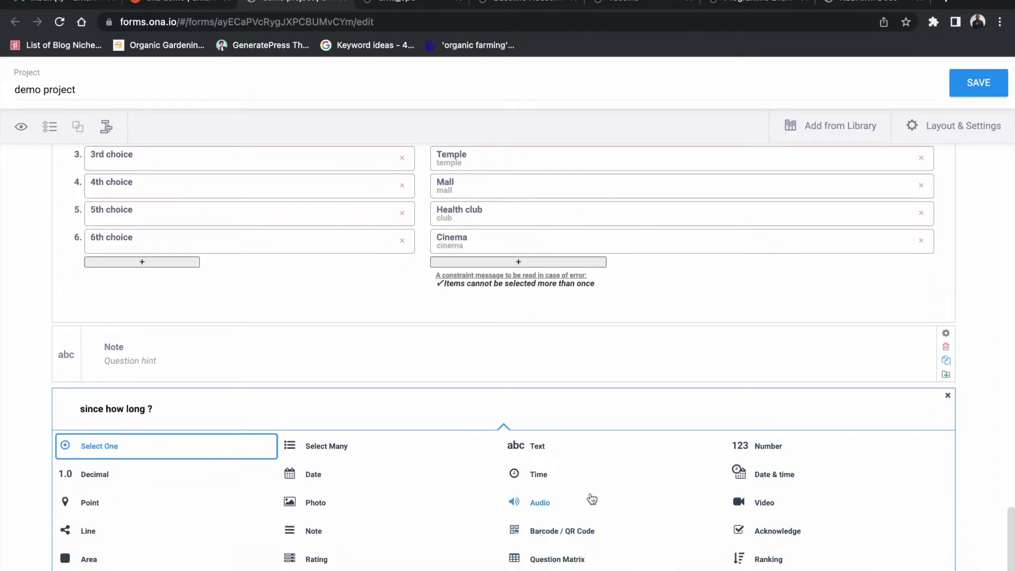
{"action": "left_click", "coordinate": [752, 449]}
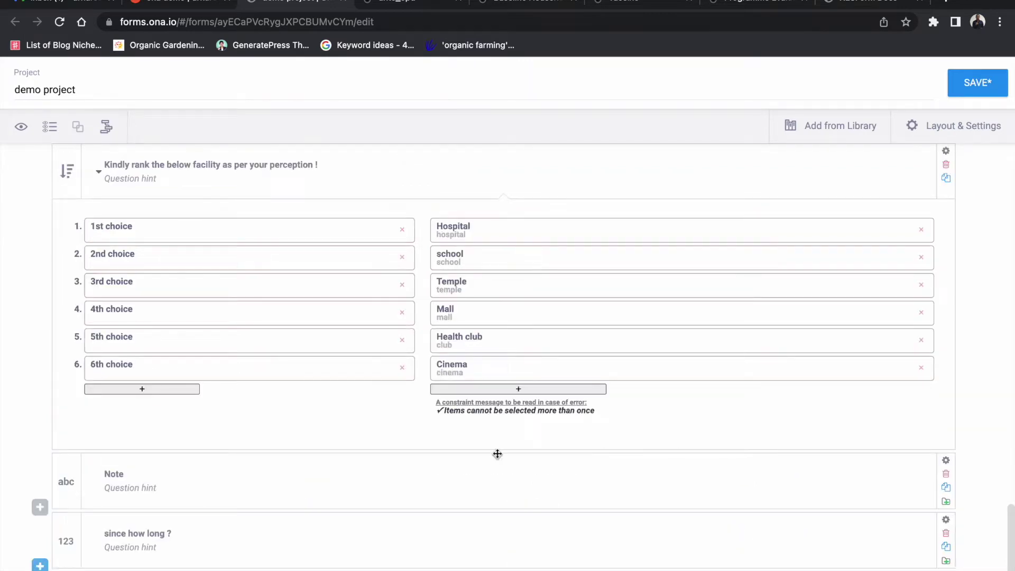
{"action": "left_click", "coordinate": [152, 547]}
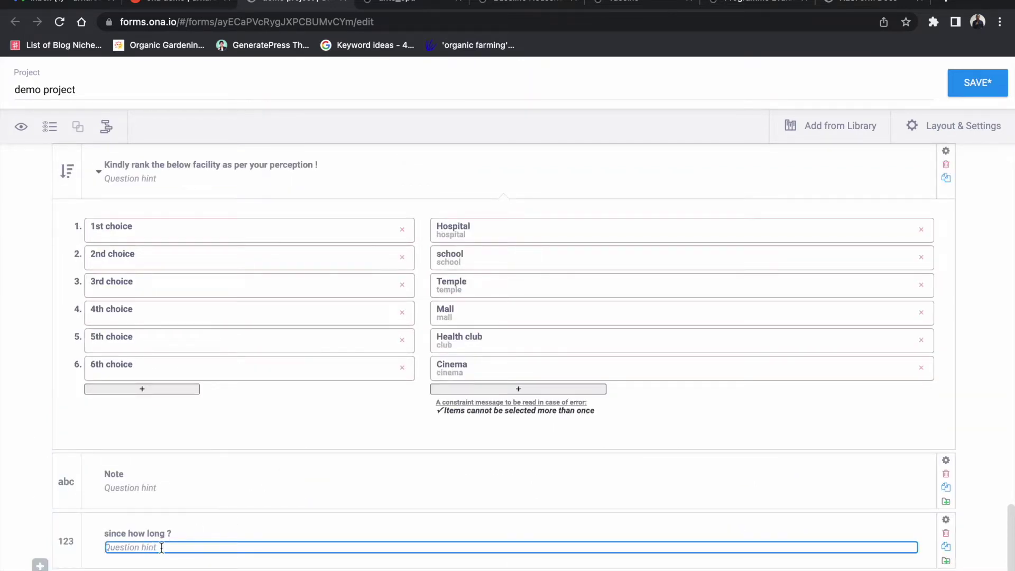
{"action": "type", "text": "write no of years"}
Step: Add a Number question 'frequency of that addiction' after 'since how long ?'
{"action": "left_click", "coordinate": [40, 565]}
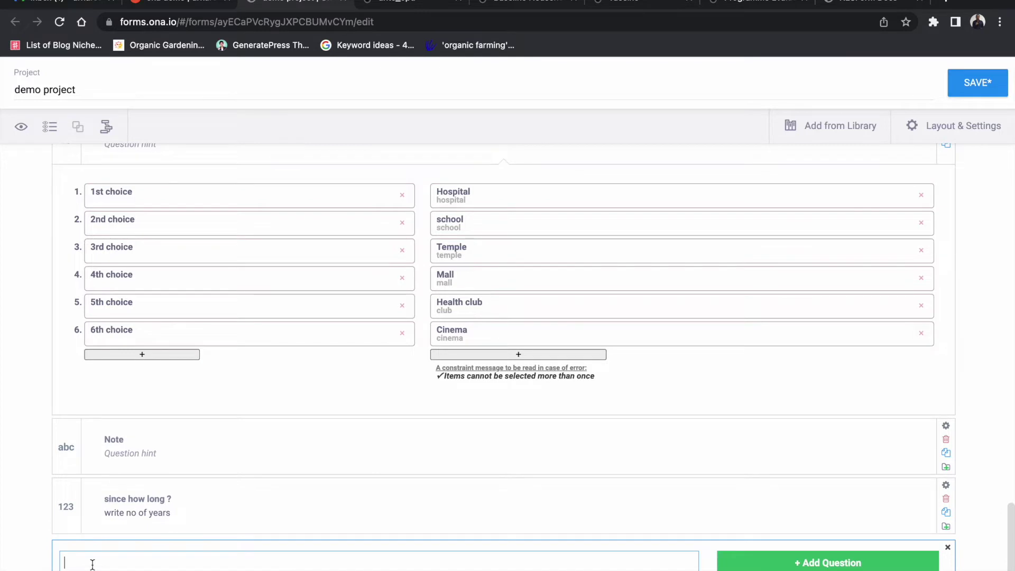
{"action": "type", "text": "frequency of that addiction"}
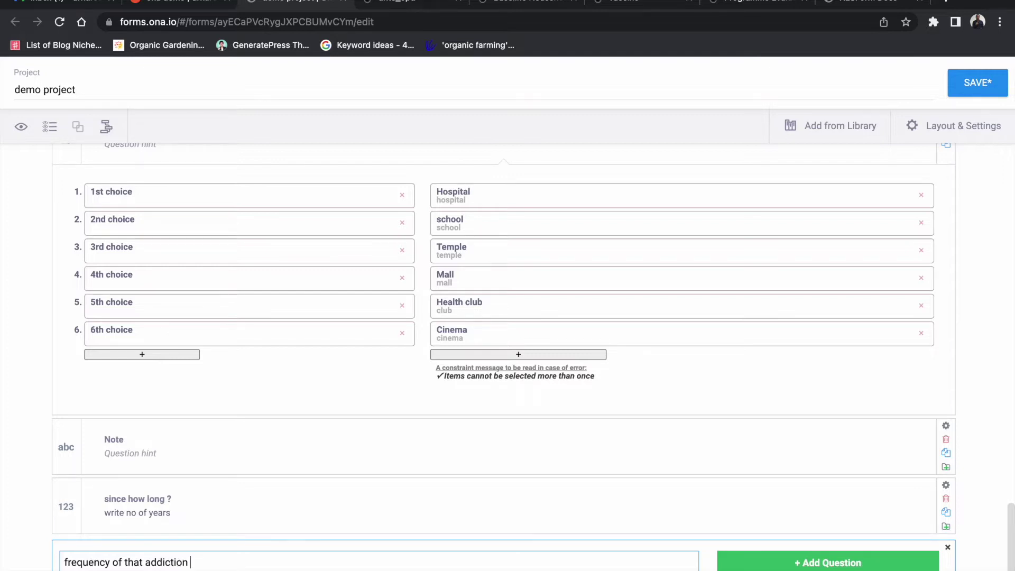
{"action": "left_click", "coordinate": [743, 562]}
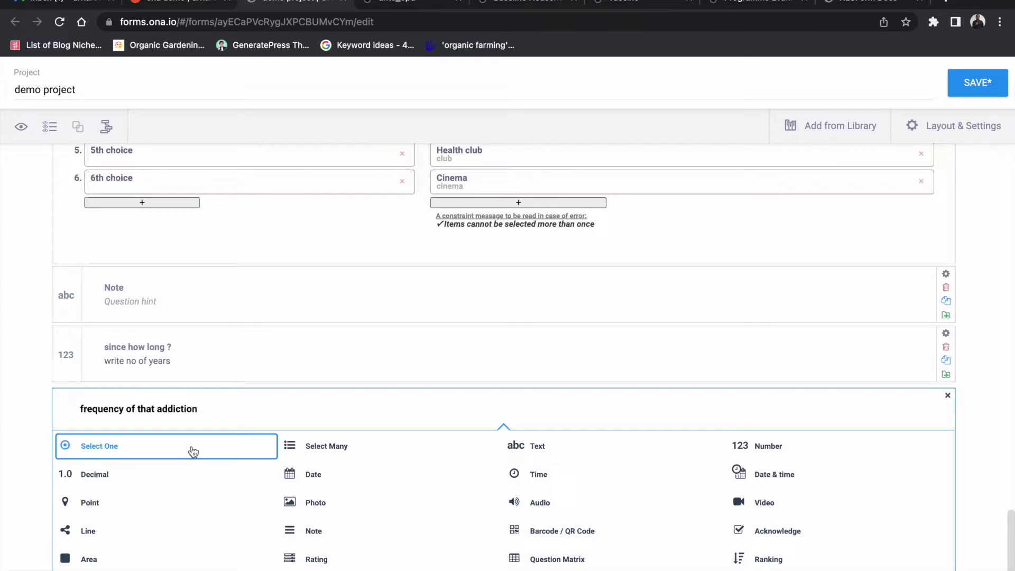
{"action": "left_click", "coordinate": [751, 448]}
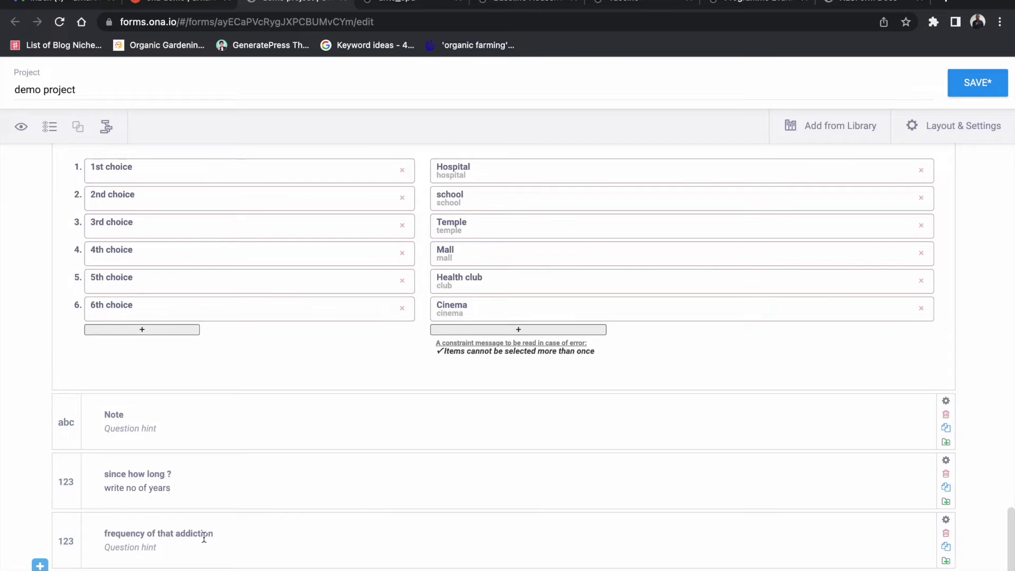
Step: Give the frequency question the hint 'no of times per day'
{"action": "left_click", "coordinate": [147, 547]}
{"action": "left_click", "coordinate": [154, 548]}
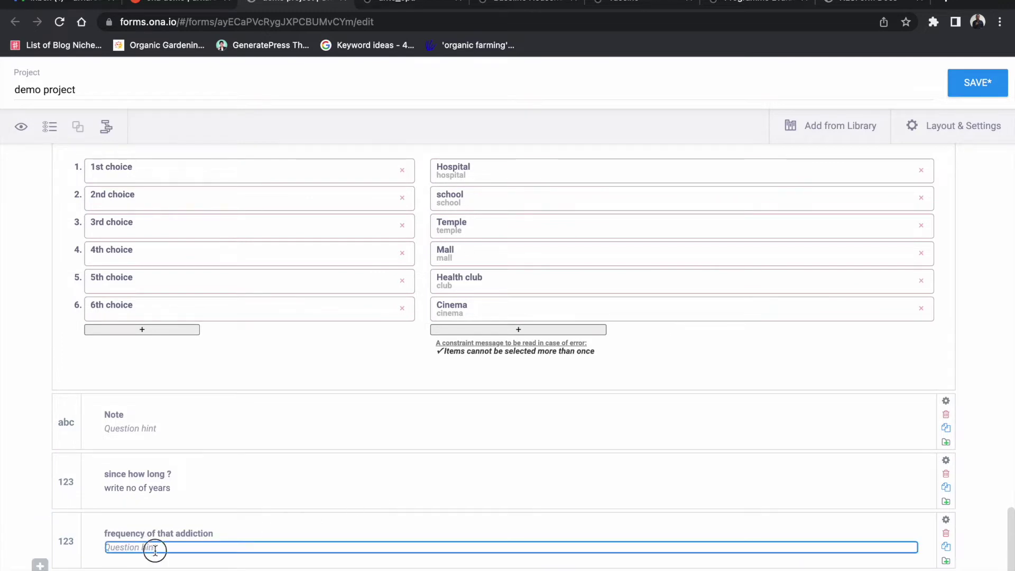
{"action": "type", "text": "h"}
{"action": "type", "text": "o of time"}
{"action": "type", "text": "s"}
{"action": "type", "text": "per dat"}
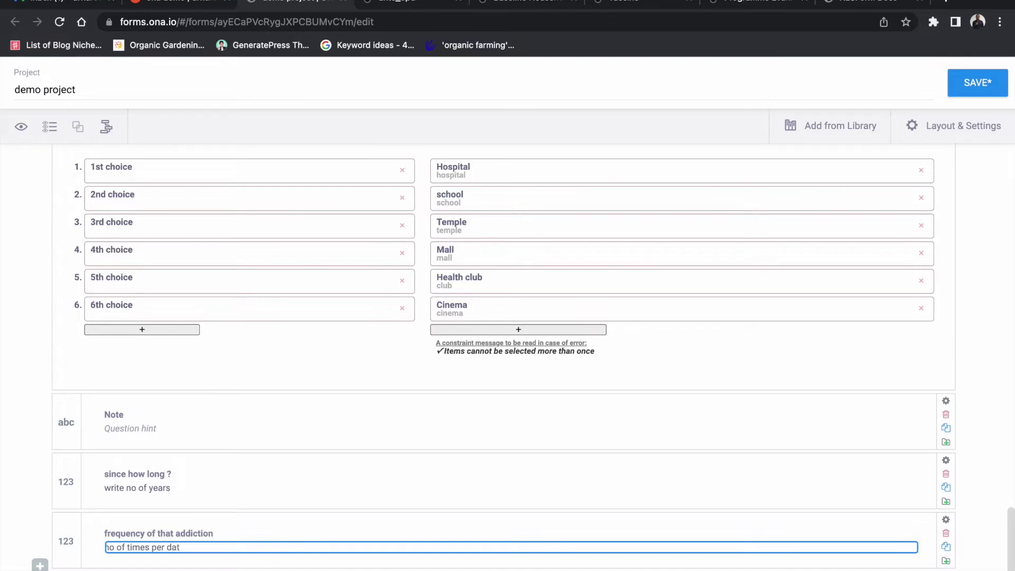
{"action": "key", "text": "BackSpace"}
{"action": "type", "text": "y"}
{"action": "left_click", "coordinate": [273, 568]}
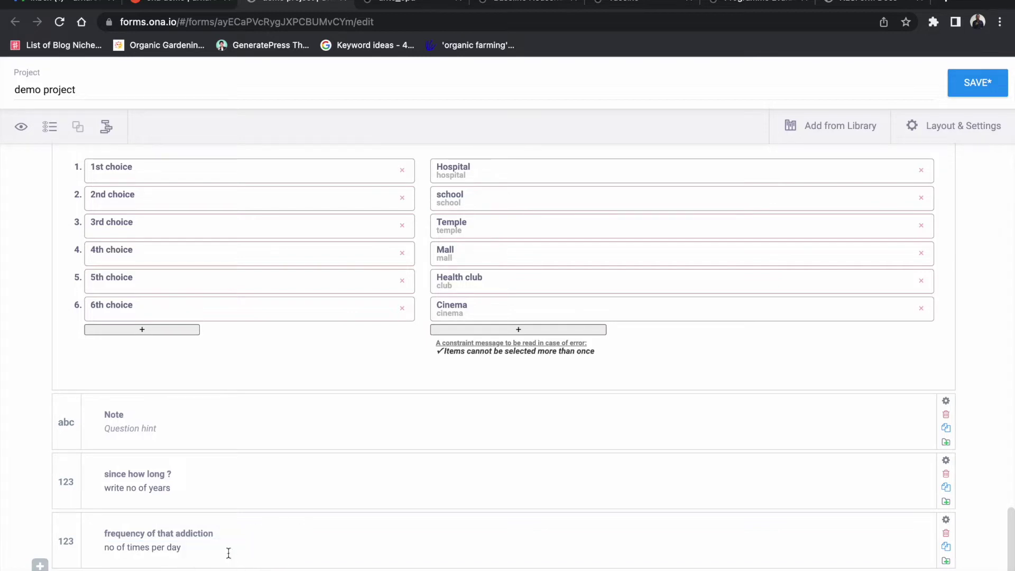
Step: Enter the question 'have you ever tried to change your mind ?', correcting the misspelled 'chnage'
{"action": "left_click", "coordinate": [42, 565]}
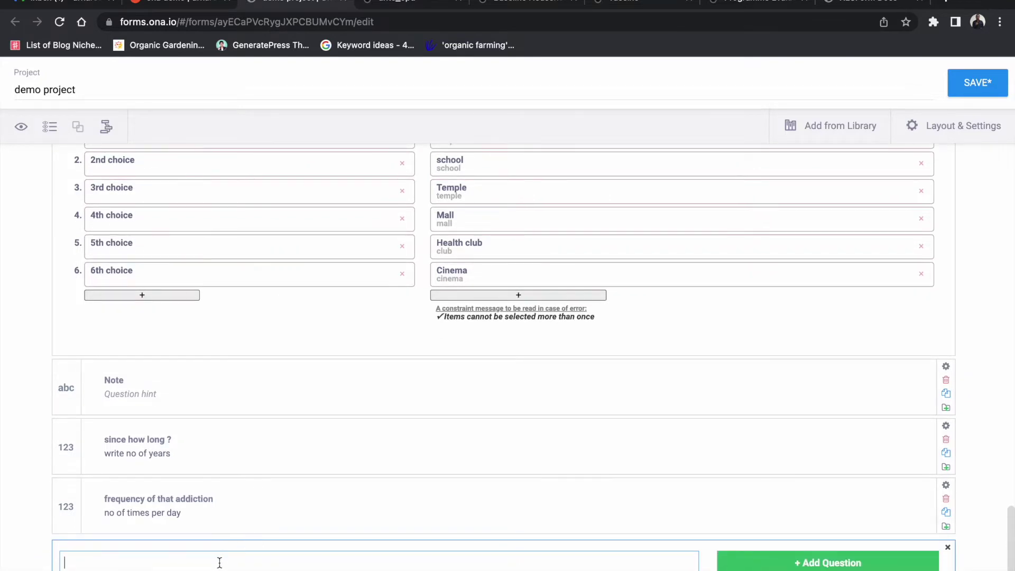
{"action": "type", "text": "have you ever tried to"}
{"action": "type", "text": "visi"}
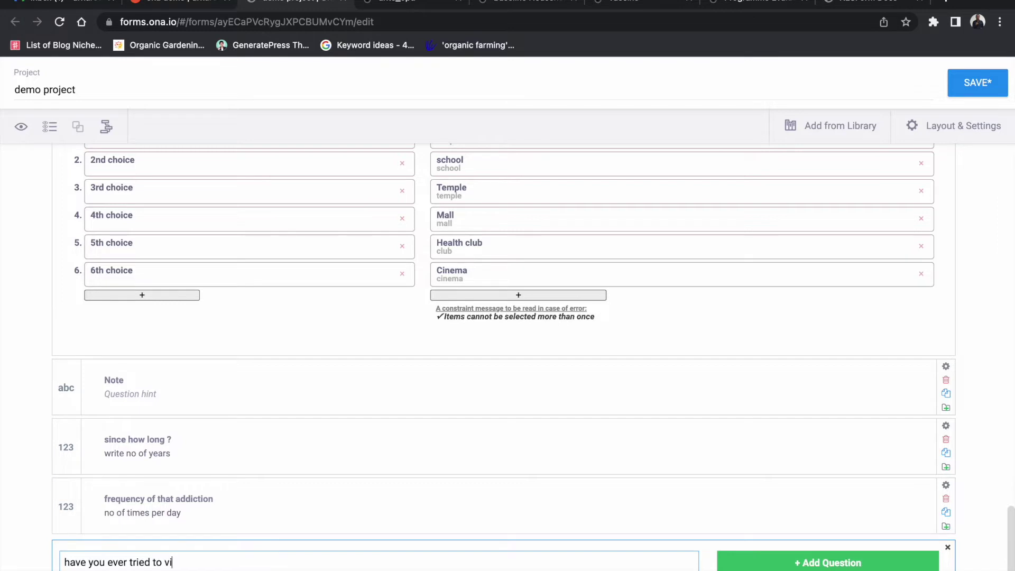
{"action": "key", "text": "BackSpace"}
{"action": "key", "text": "BackSpace"}
{"action": "key", "text": "BackSpace"}
{"action": "key", "text": "BackSpace"}
{"action": "type", "text": "chnage your mind "}
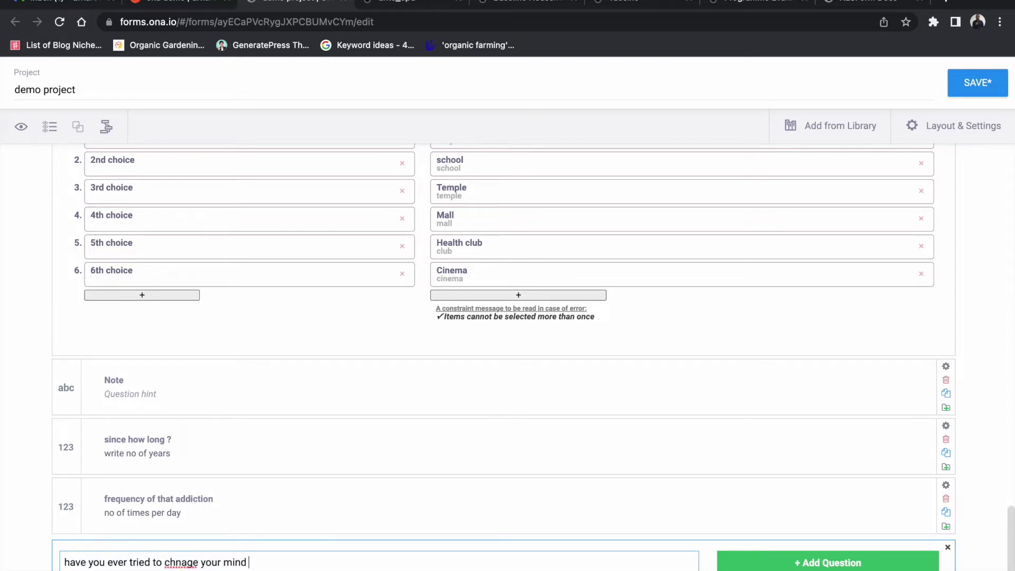
{"action": "type", "text": "?"}
{"action": "double_click", "coordinate": [188, 567]}
{"action": "right_click", "coordinate": [188, 567]}
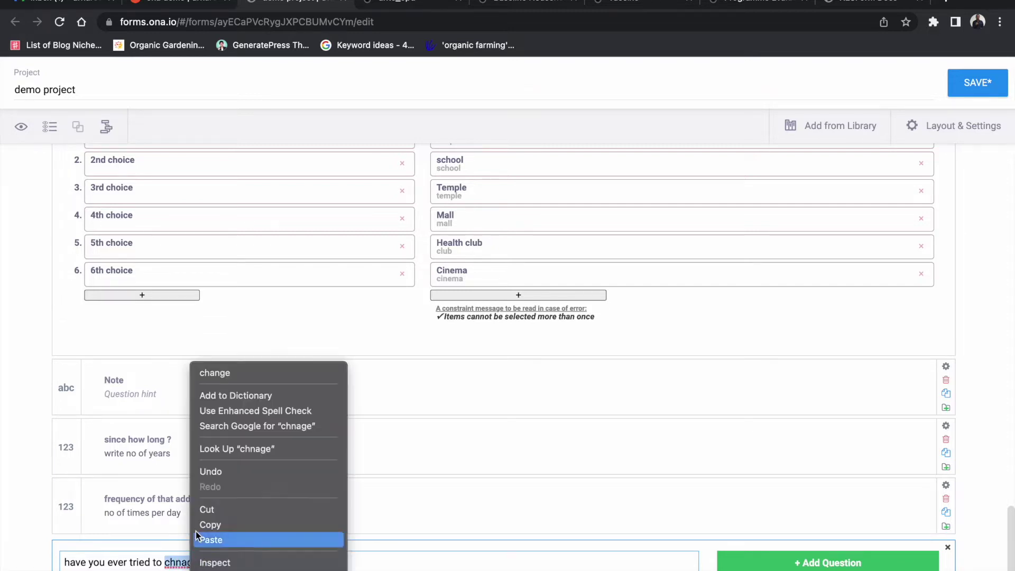
{"action": "left_click", "coordinate": [231, 372]}
{"action": "left_click", "coordinate": [265, 563]}
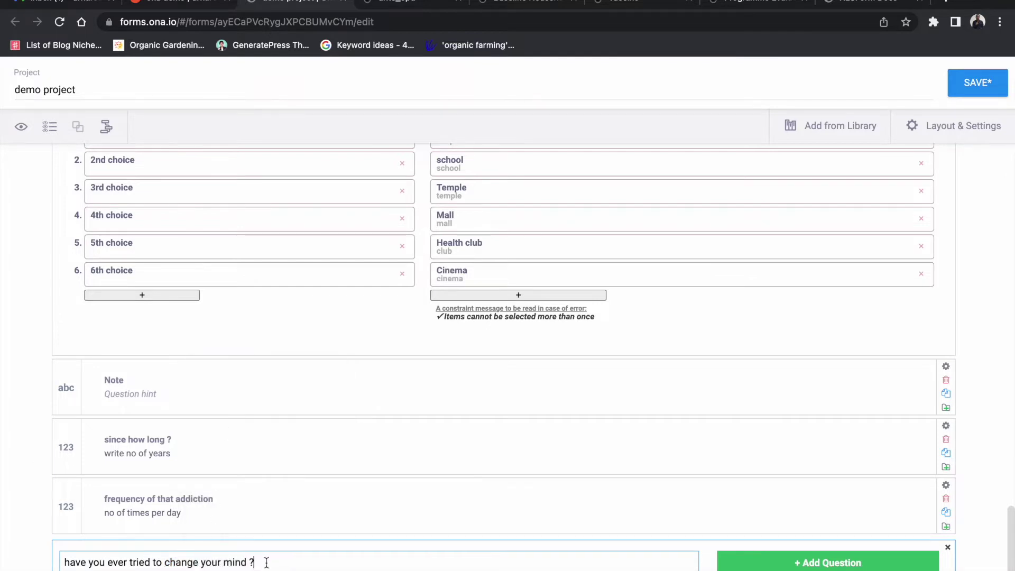
Step: Make it a Select One question with answers Yes and No
{"action": "left_click", "coordinate": [728, 559]}
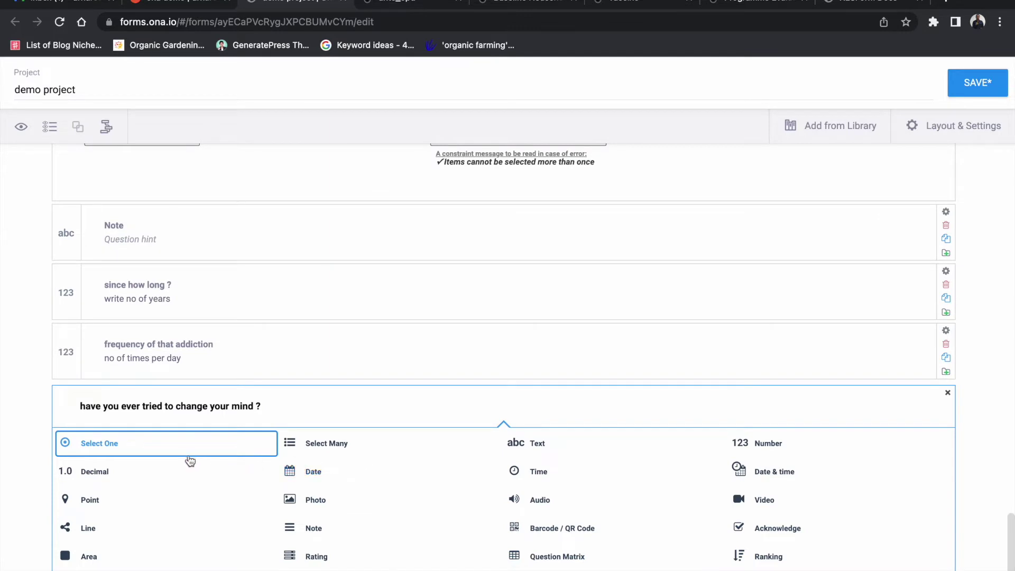
{"action": "left_click", "coordinate": [188, 446]}
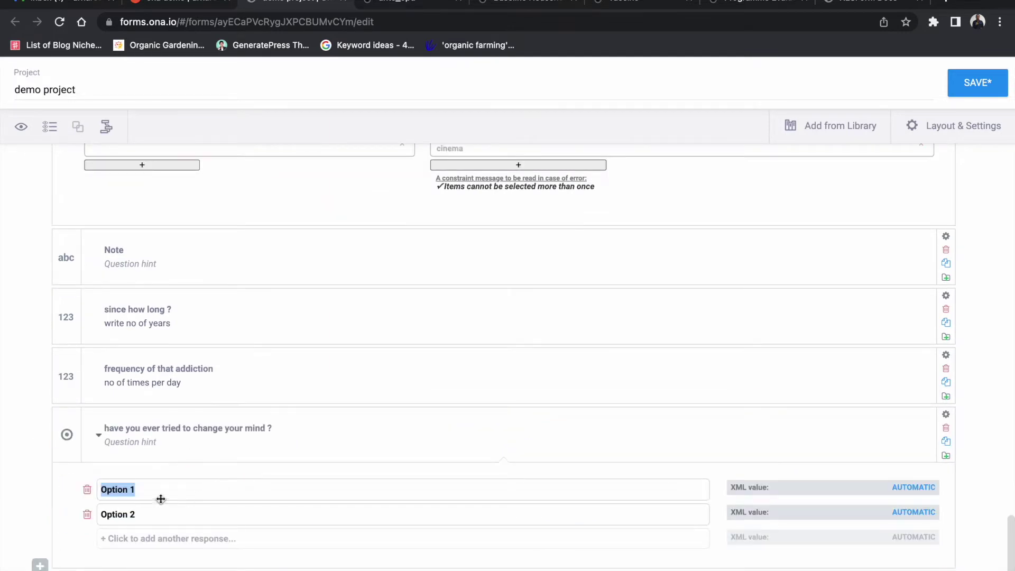
{"action": "type", "text": "Yes"}
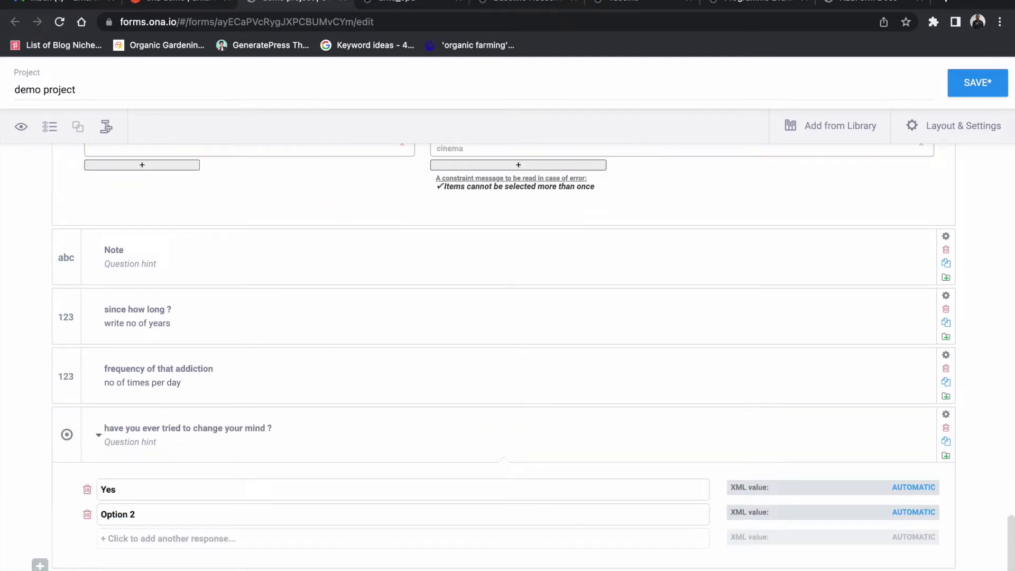
{"action": "double_click", "coordinate": [155, 512]}
{"action": "key", "text": "BackSpace"}
{"action": "key", "text": "BackSpace"}
{"action": "key", "text": "BackSpace"}
{"action": "key", "text": "BackSpace"}
{"action": "key", "text": "BackSpace"}
{"action": "key", "text": "BackSpace"}
{"action": "key", "text": "BackSpace"}
{"action": "key", "text": "BackSpace"}
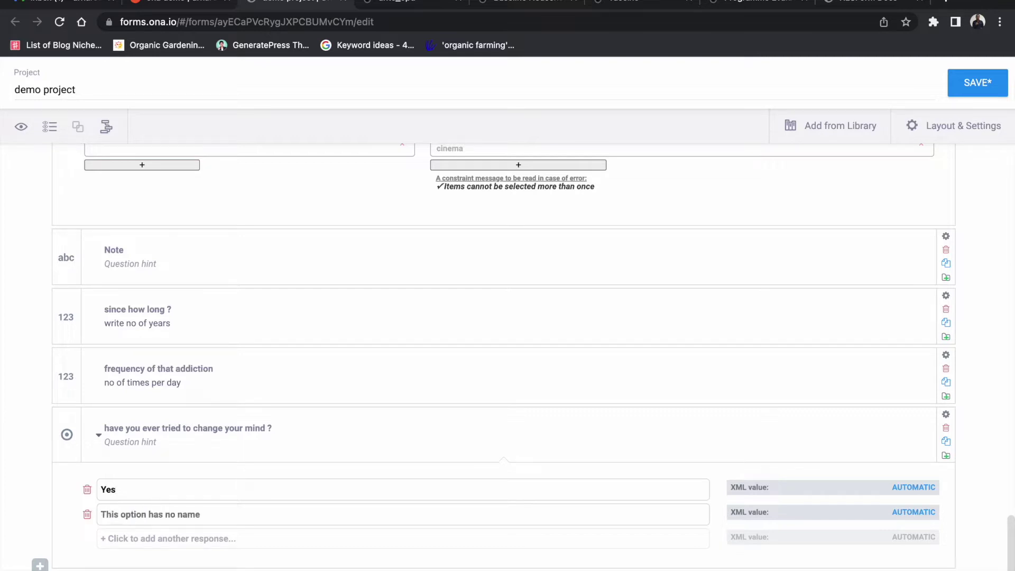
{"action": "type", "text": "No"}
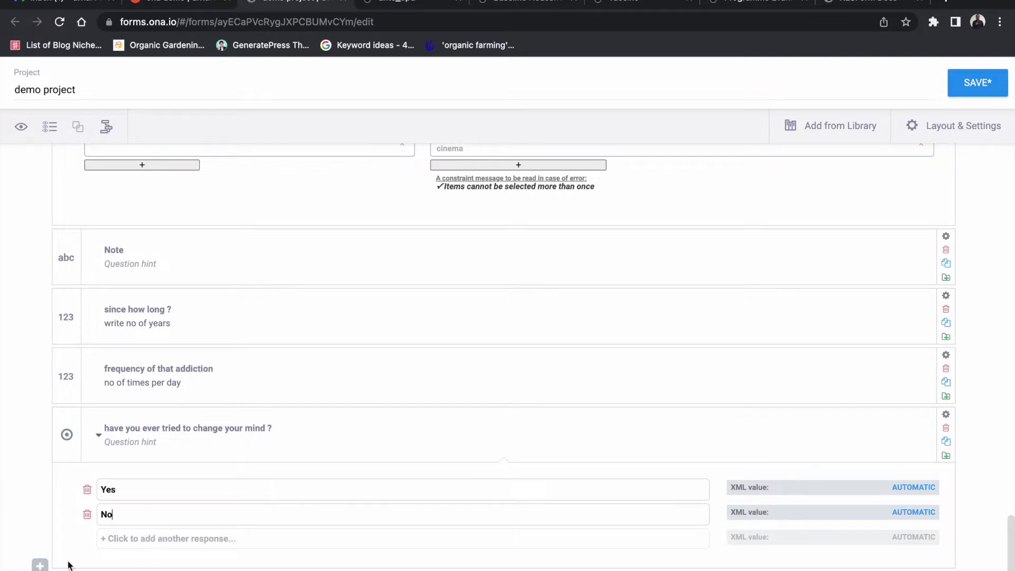
{"action": "left_click", "coordinate": [40, 565]}
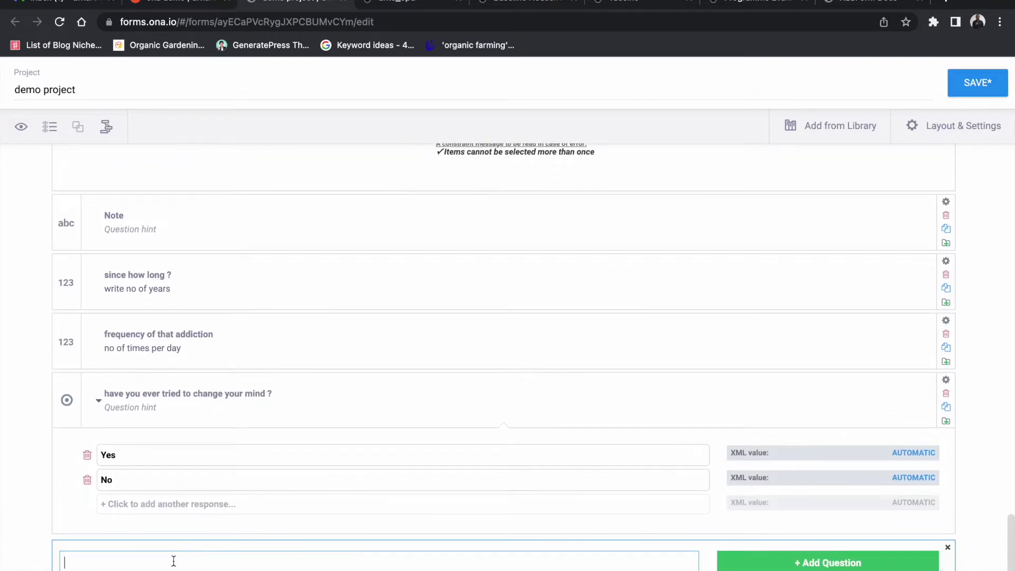
Step: Enter the question 'do you know it is dangerous ?', fixing the spelling of 'dangerous'
{"action": "scroll", "coordinate": [185, 552], "scroll_direction": "down", "scroll_amount": 1}
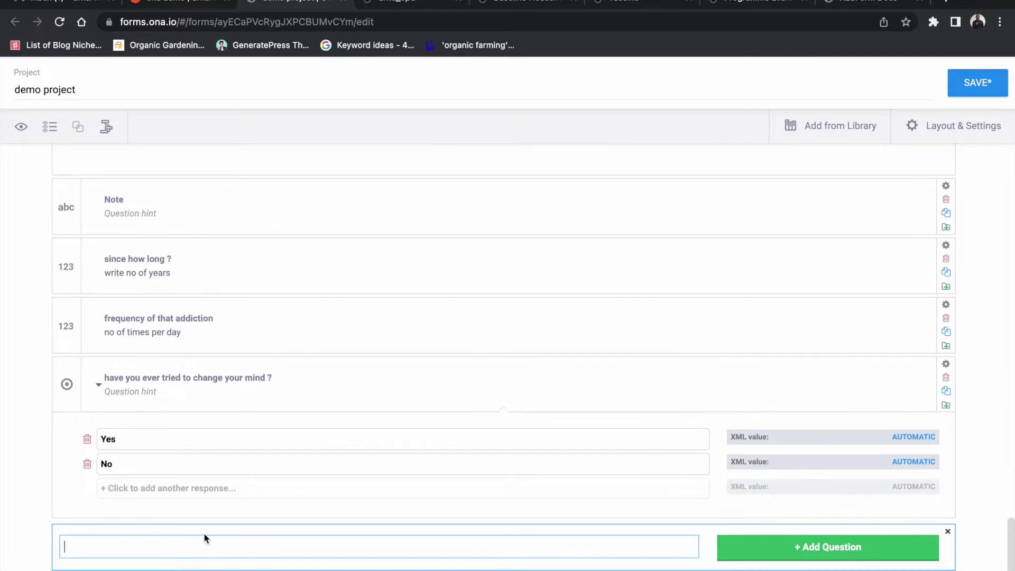
{"action": "type", "text": "do you know"}
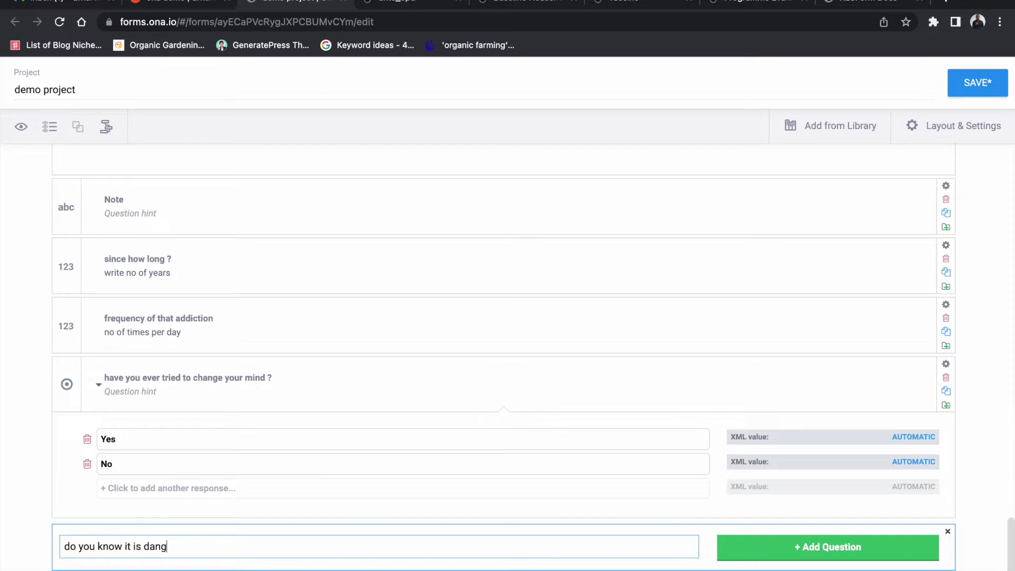
{"action": "type", "text": "it is dangouruos"}
{"action": "right_click", "coordinate": [193, 555]}
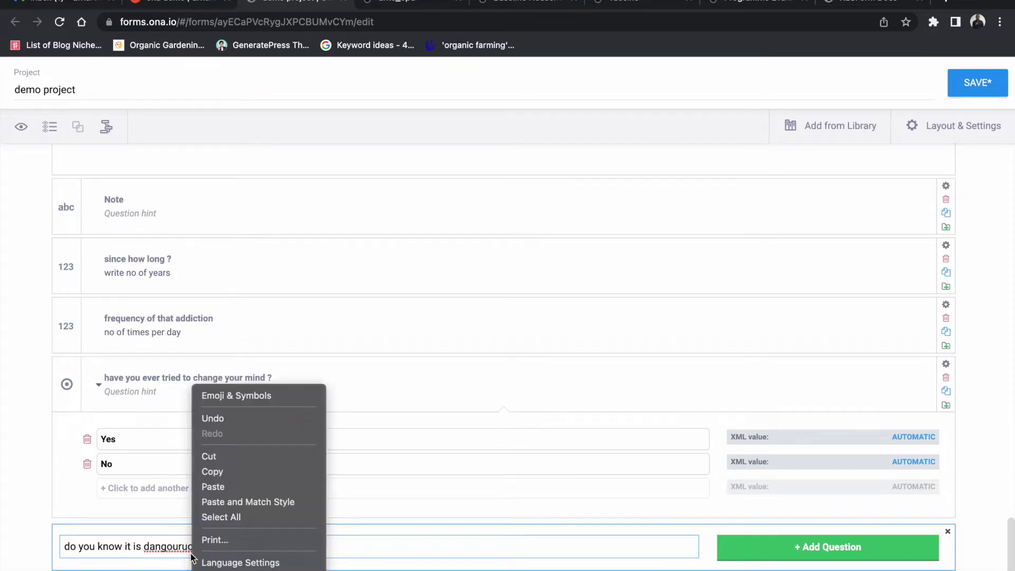
{"action": "right_click", "coordinate": [160, 547]}
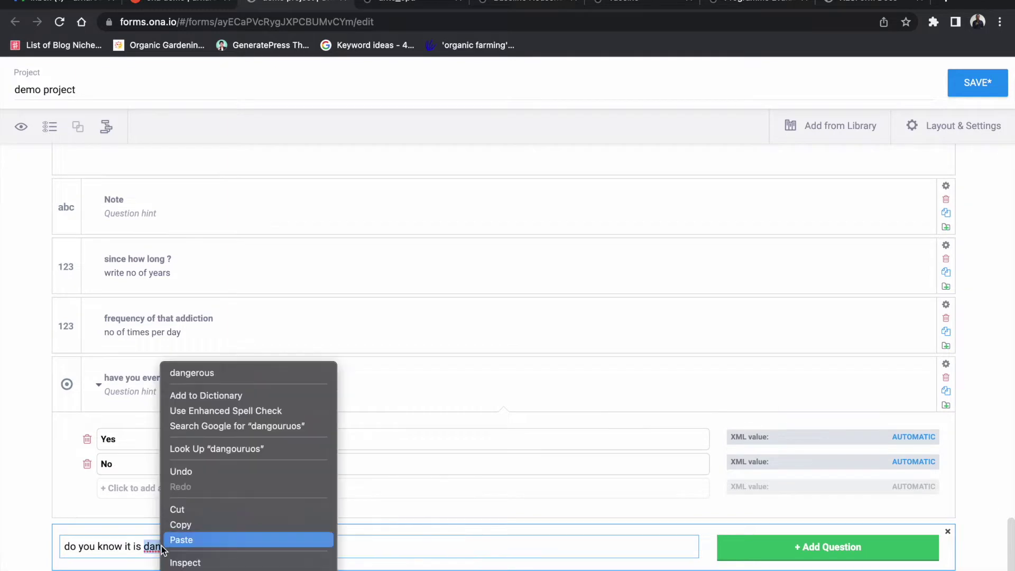
{"action": "left_click", "coordinate": [204, 370]}
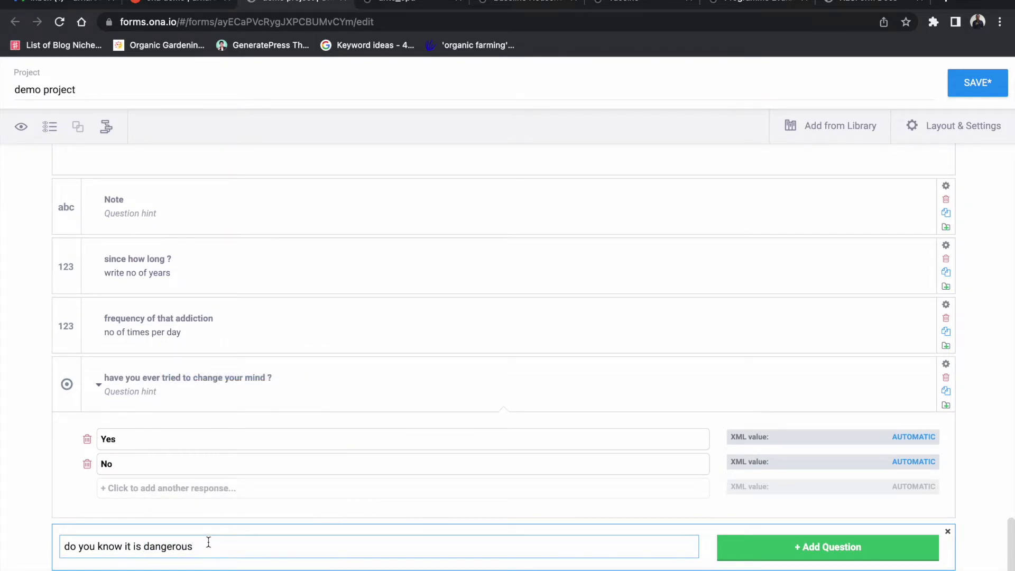
{"action": "type", "text": "?"}
Step: Make it a Select One question with choices Yes, No and Dont know
{"action": "left_click", "coordinate": [724, 550]}
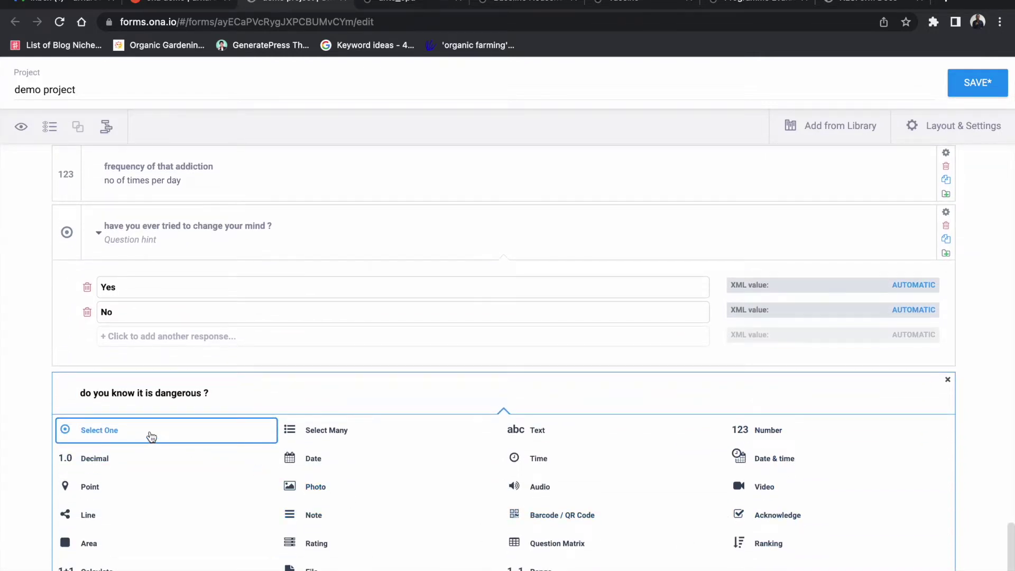
{"action": "left_click", "coordinate": [150, 434]}
{"action": "type", "text": "Ye"}
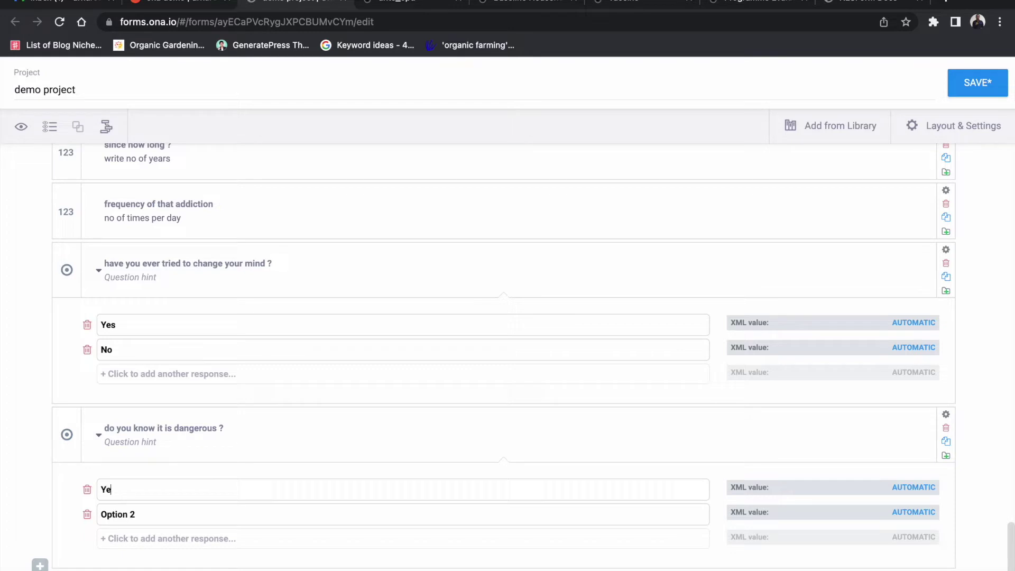
{"action": "type", "text": "s"}
{"action": "left_click", "coordinate": [152, 514]}
{"action": "triple_click", "coordinate": [151, 514]}
{"action": "type", "text": "No"}
{"action": "left_click", "coordinate": [148, 537]}
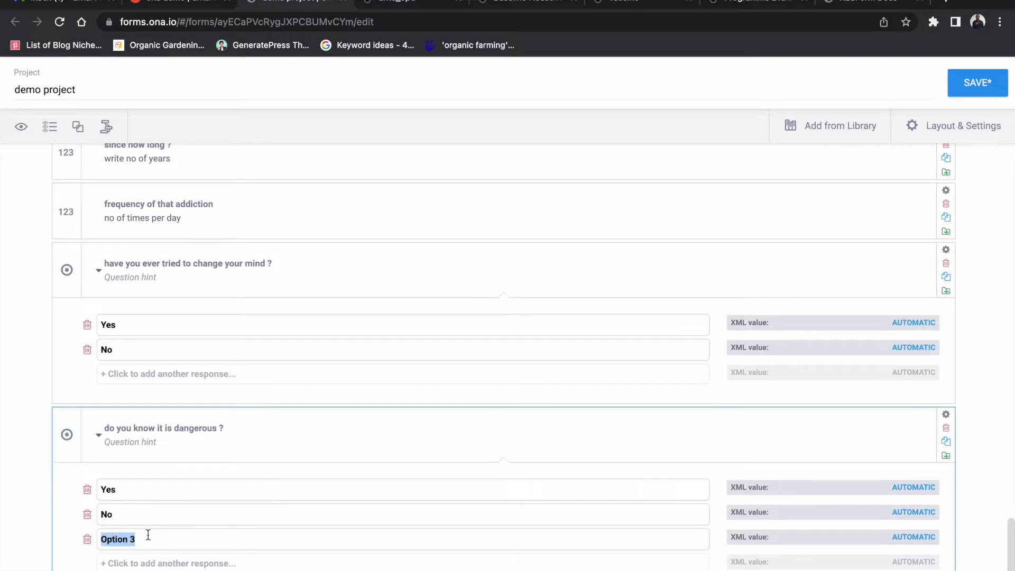
{"action": "type", "text": "Dont know"}
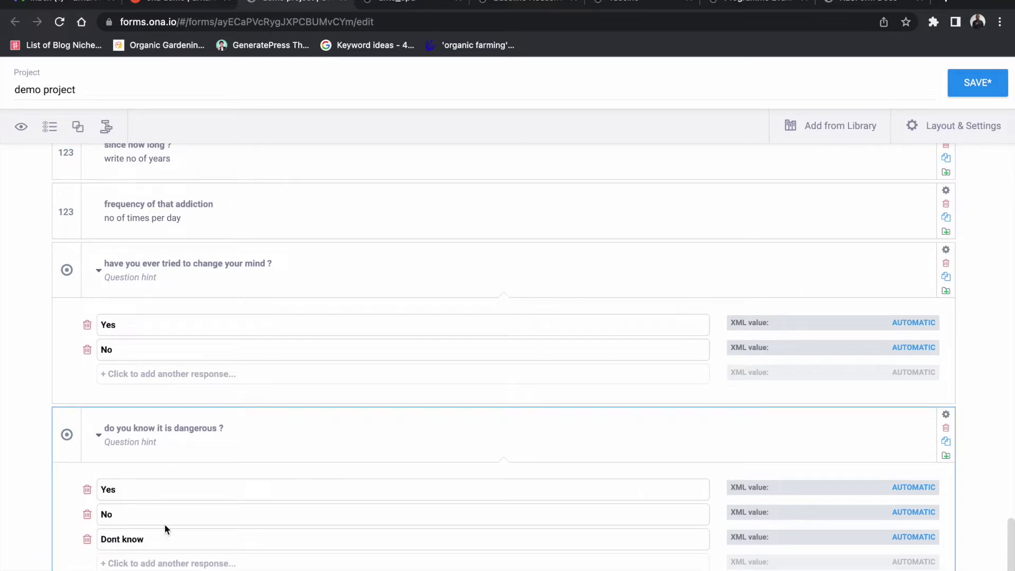
{"action": "right_click", "coordinate": [114, 540]}
{"action": "right_click", "coordinate": [109, 539]}
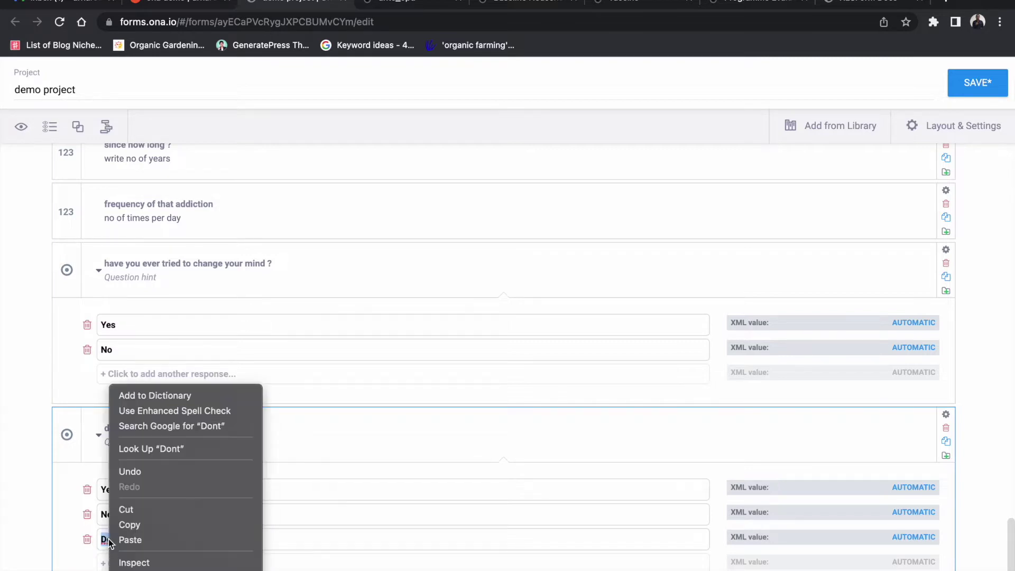
{"action": "key", "text": "Escape"}
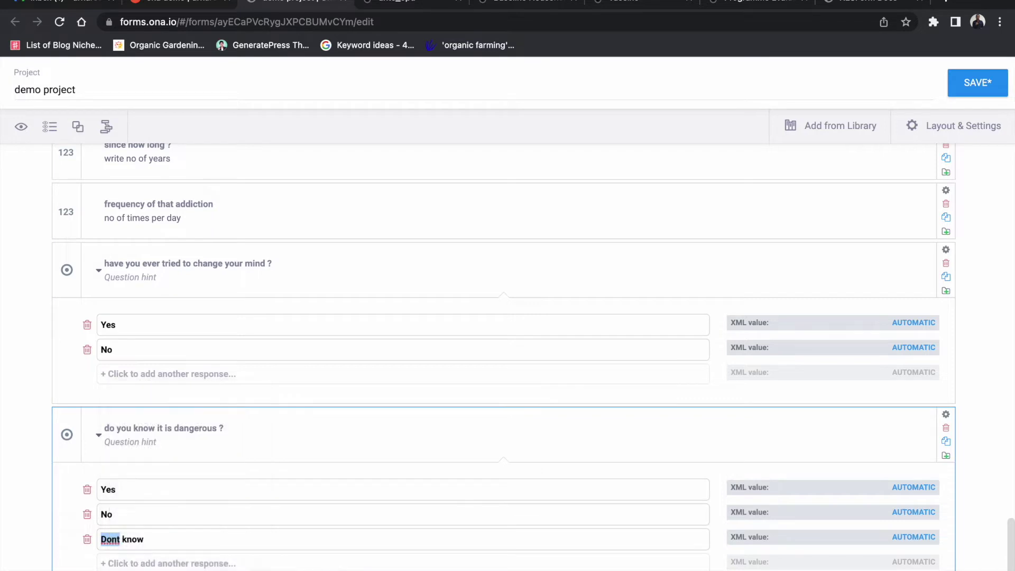
{"action": "scroll", "coordinate": [369, 543], "scroll_direction": "down", "scroll_amount": 1}
{"action": "left_click", "coordinate": [257, 569]}
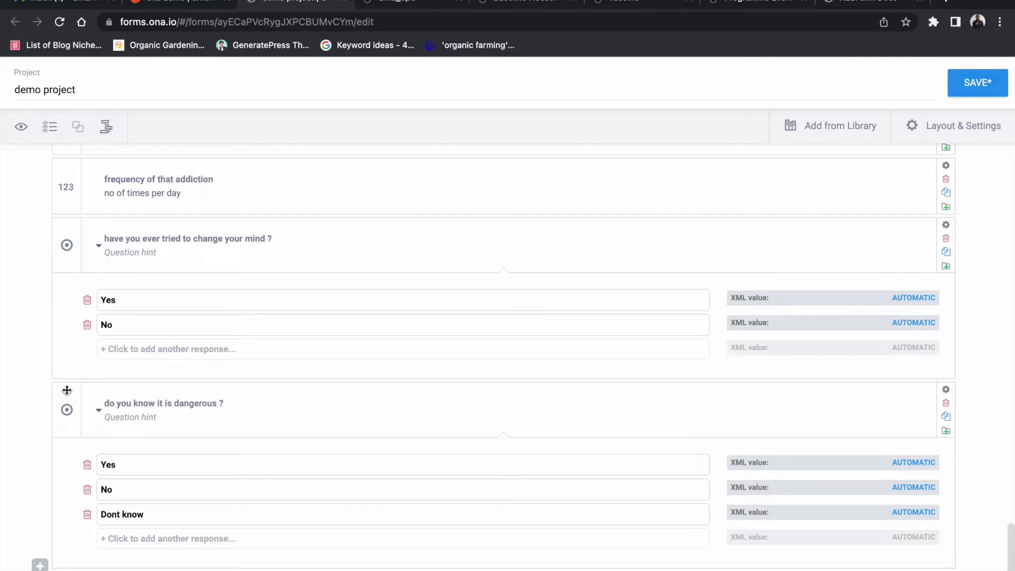
Step: Multi-select 'do you know it is dangerous ?', 'have you ever tried to change your mind ?' and 'frequency of that addiction'
{"action": "left_click_drag", "start_coordinate": [63, 389], "coordinate": [68, 419]}
{"action": "left_click", "coordinate": [74, 391]}
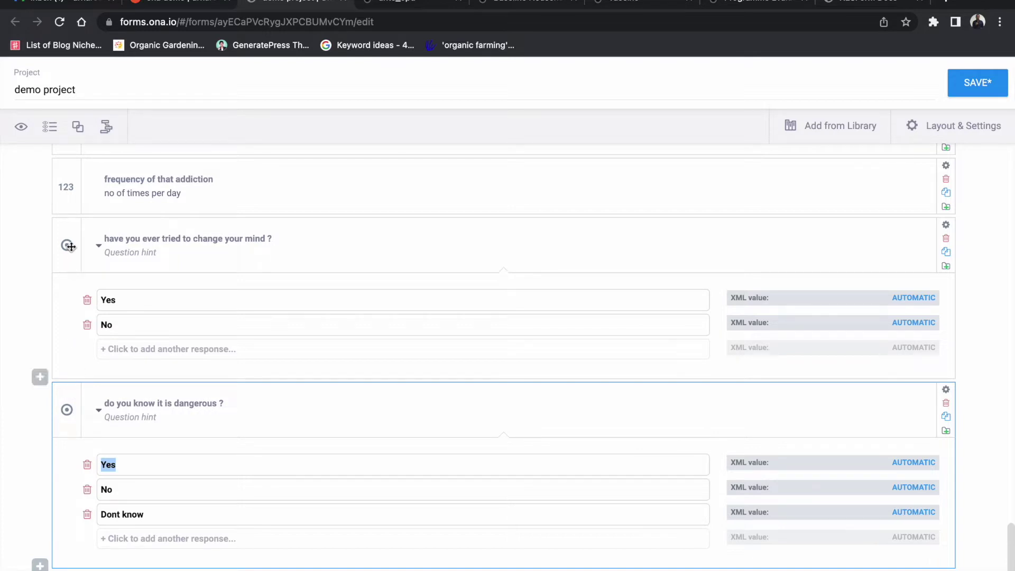
{"action": "left_click", "coordinate": [73, 228]}
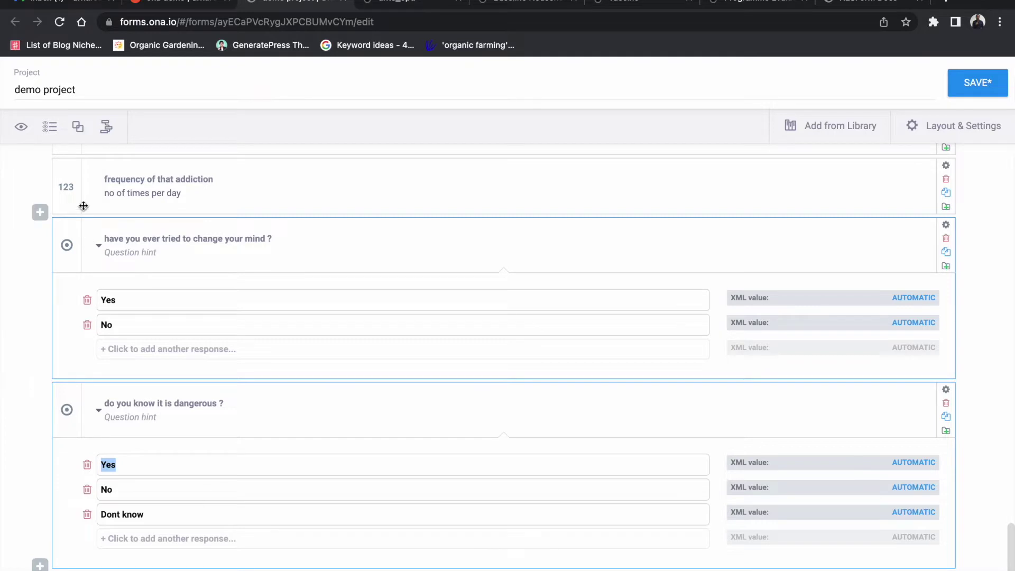
{"action": "left_click", "coordinate": [77, 168]}
{"action": "scroll", "coordinate": [154, 277], "scroll_direction": "up", "scroll_amount": 2}
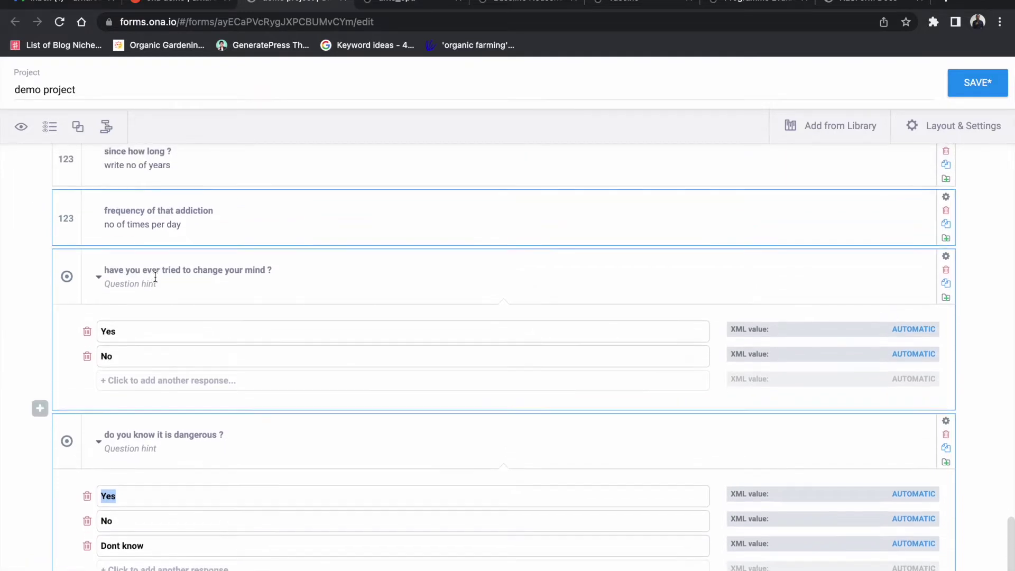
{"action": "scroll", "coordinate": [155, 277], "scroll_direction": "up", "scroll_amount": 5}
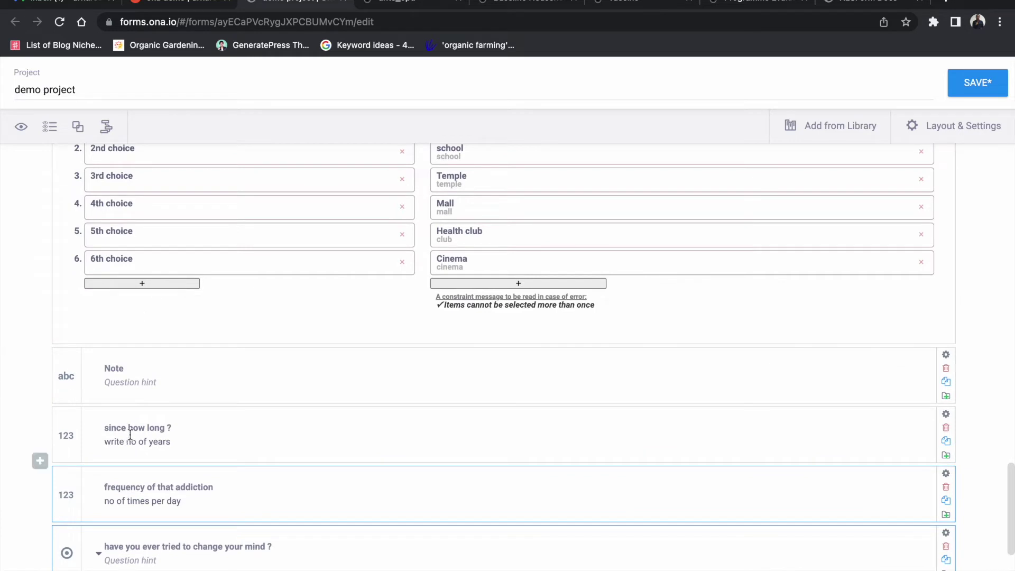
Step: Add 'since how long ?' to the selection and group the four selected questions
{"action": "left_click", "coordinate": [72, 418]}
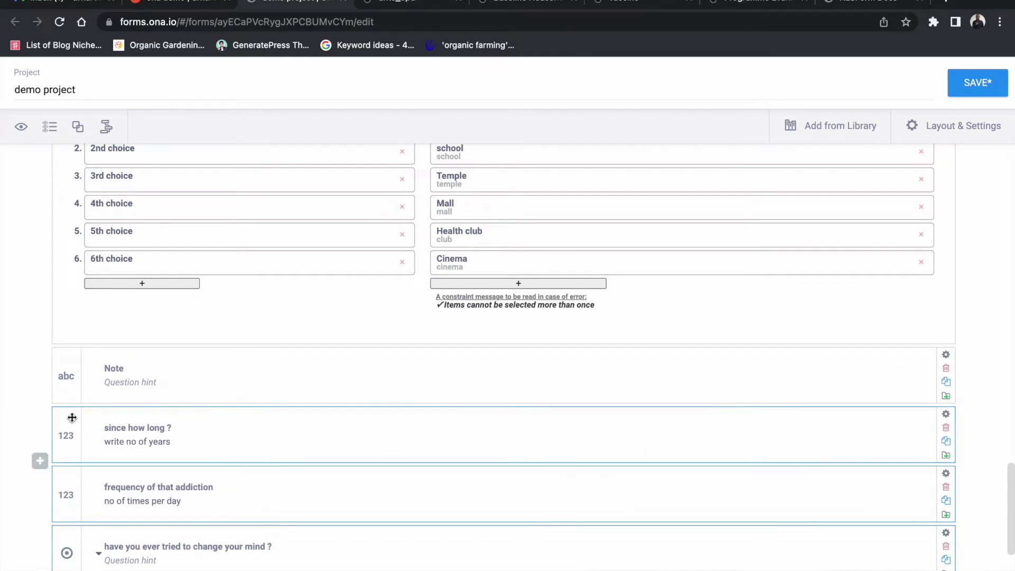
{"action": "scroll", "coordinate": [242, 442], "scroll_direction": "down", "scroll_amount": 2}
{"action": "scroll", "coordinate": [253, 422], "scroll_direction": "down", "scroll_amount": 1}
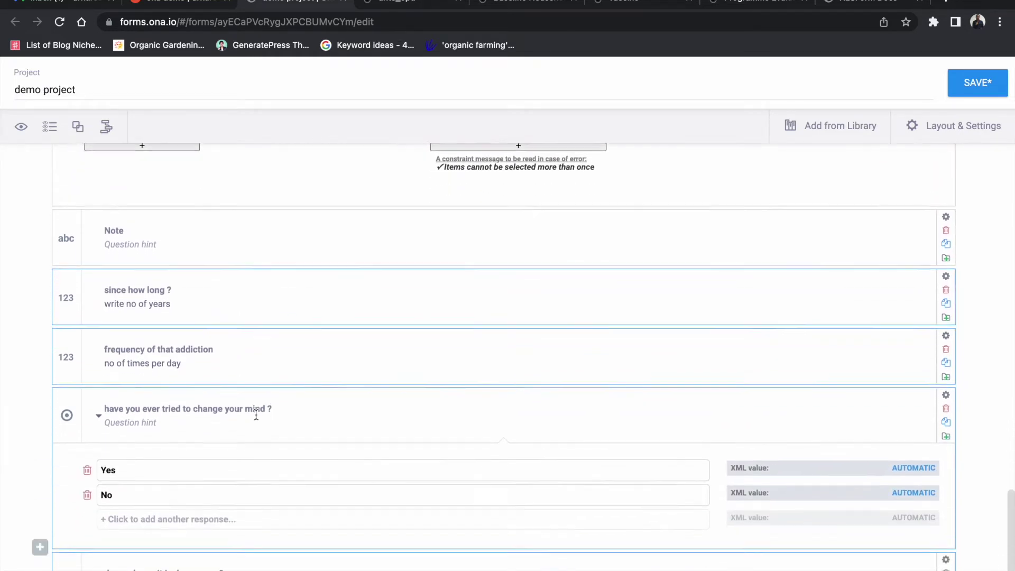
{"action": "scroll", "coordinate": [256, 410], "scroll_direction": "up", "scroll_amount": 1}
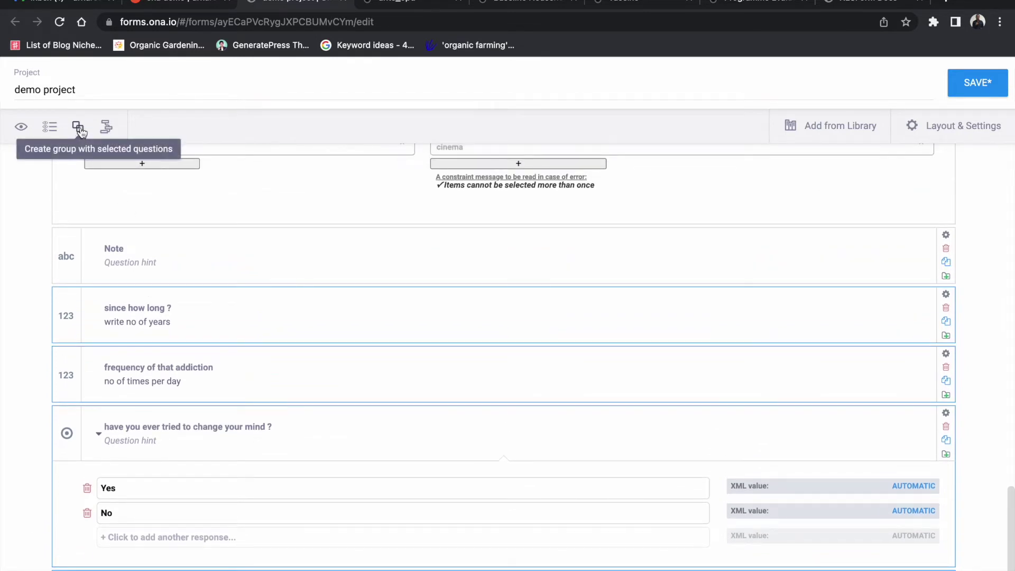
{"action": "left_click", "coordinate": [81, 129]}
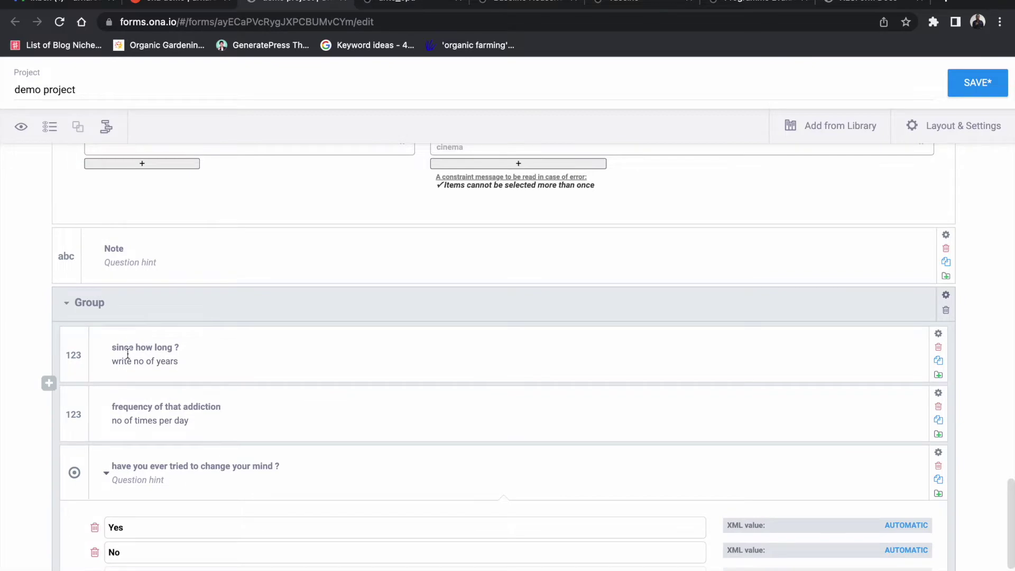
{"action": "scroll", "coordinate": [331, 482], "scroll_direction": "up", "scroll_amount": 6}
{"action": "scroll", "coordinate": [331, 482], "scroll_direction": "down", "scroll_amount": 8}
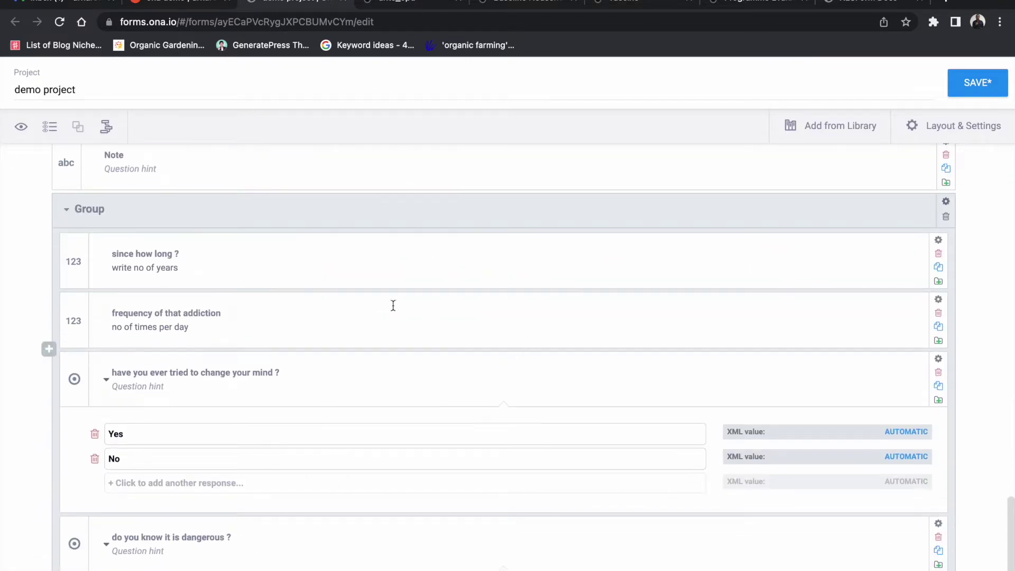
Step: Set the group's skip logic on addiction = smoking, Tobacco and Drugs
{"action": "left_click", "coordinate": [849, 208]}
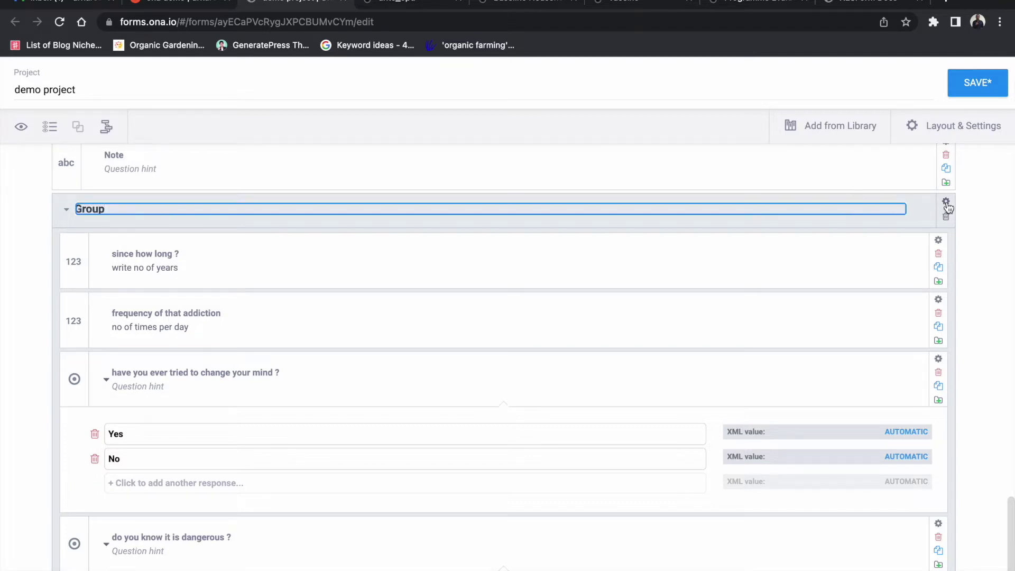
{"action": "left_click", "coordinate": [946, 202]}
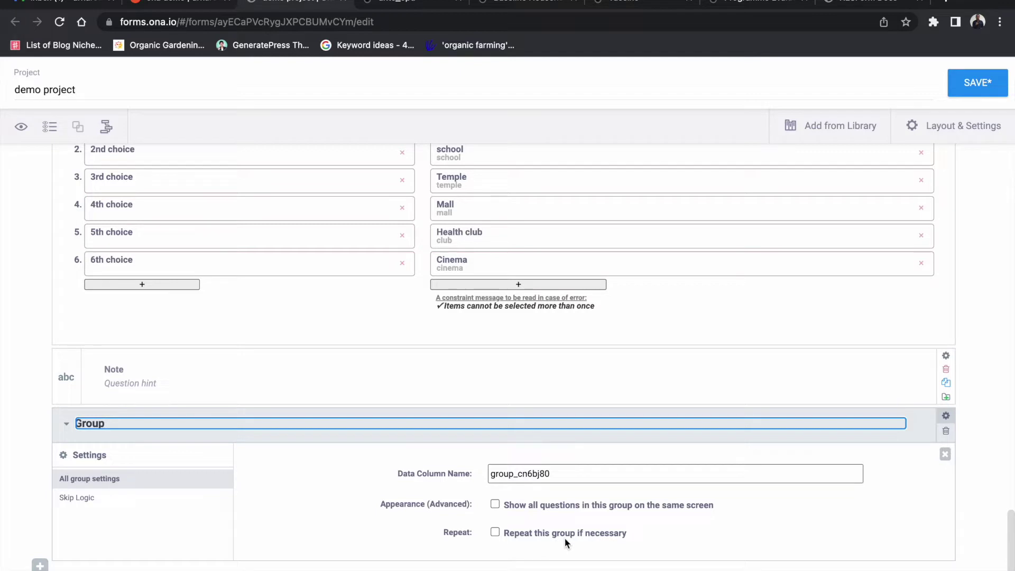
{"action": "left_click", "coordinate": [80, 500]}
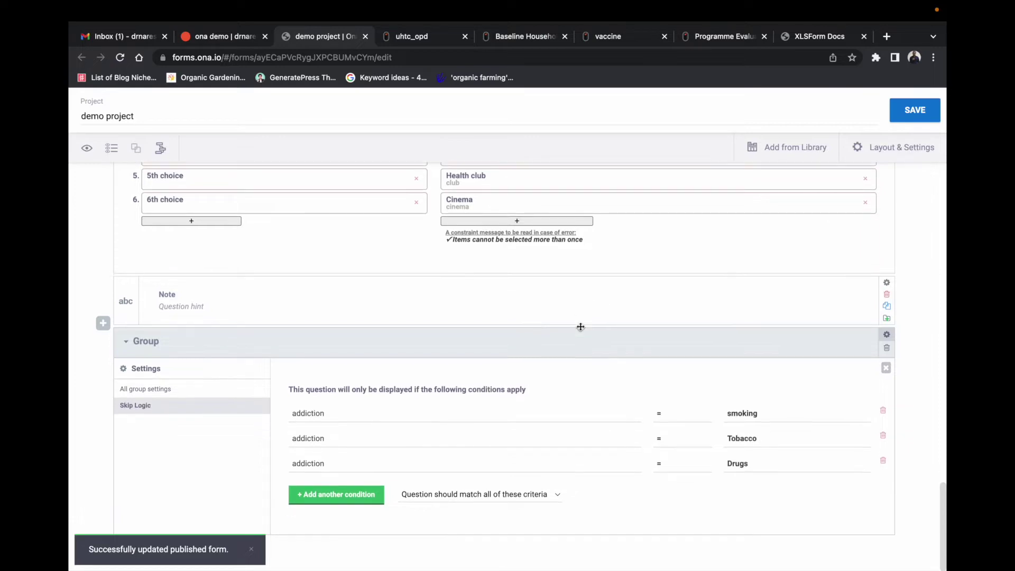
{"action": "scroll", "coordinate": [580, 327], "scroll_direction": "up", "scroll_amount": 20}
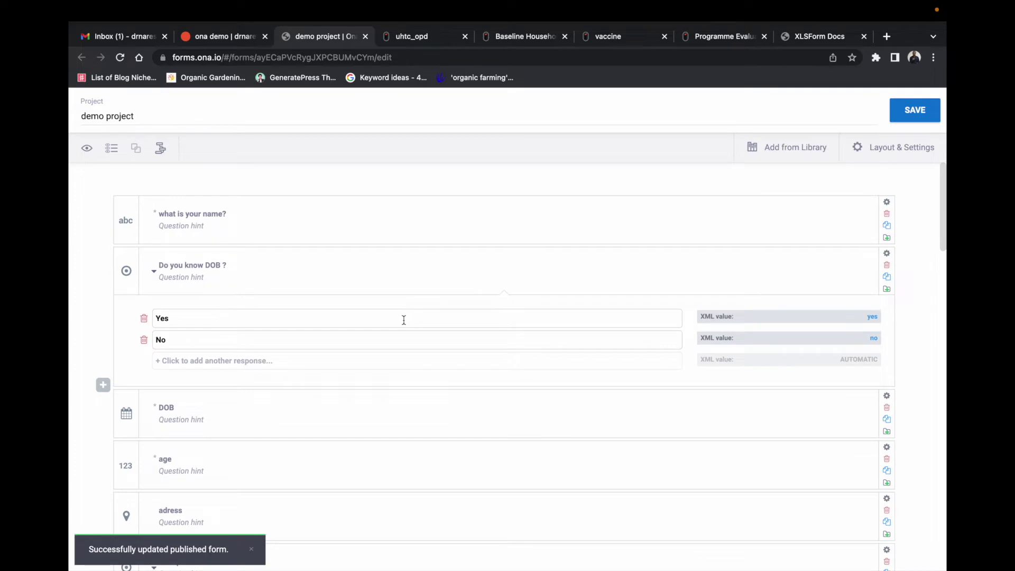
Step: Insert a Select One question 'do you have addiction ?' with Yes/No between Religion and addiction
{"action": "scroll", "coordinate": [407, 317], "scroll_direction": "down", "scroll_amount": 4}
{"action": "scroll", "coordinate": [408, 306], "scroll_direction": "down", "scroll_amount": 7}
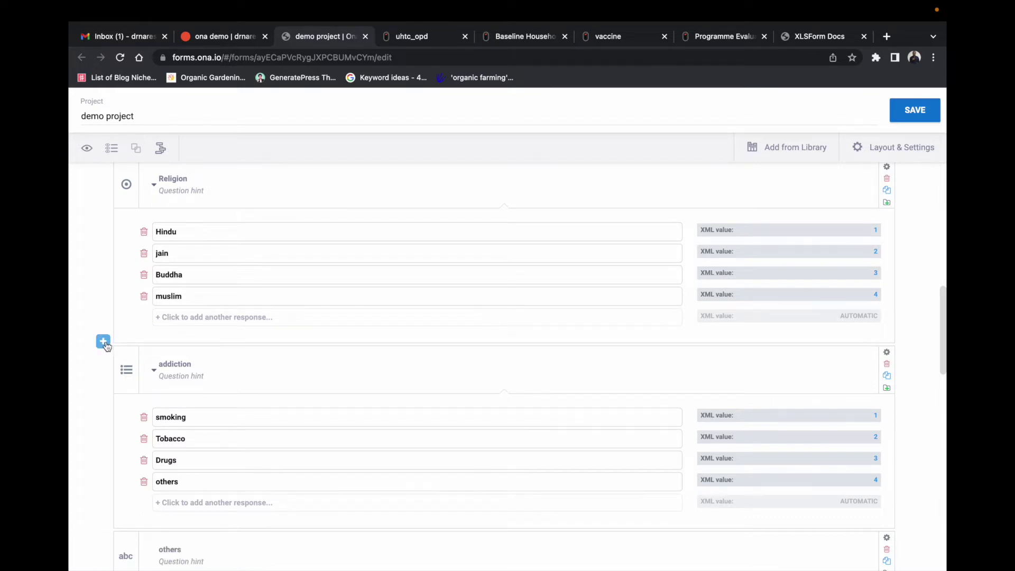
{"action": "left_click", "coordinate": [103, 343]}
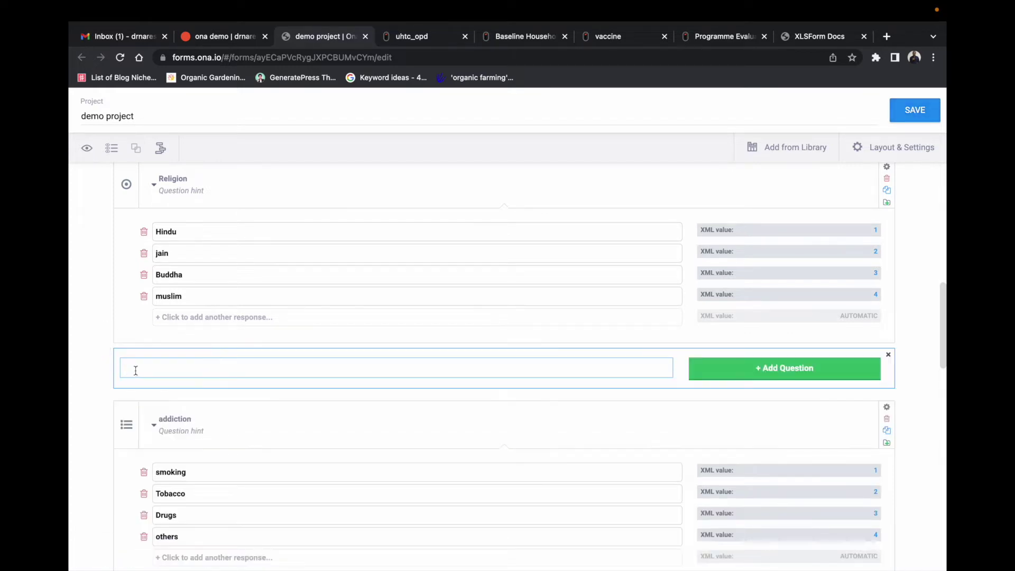
{"action": "type", "text": "do you have addiction ?"}
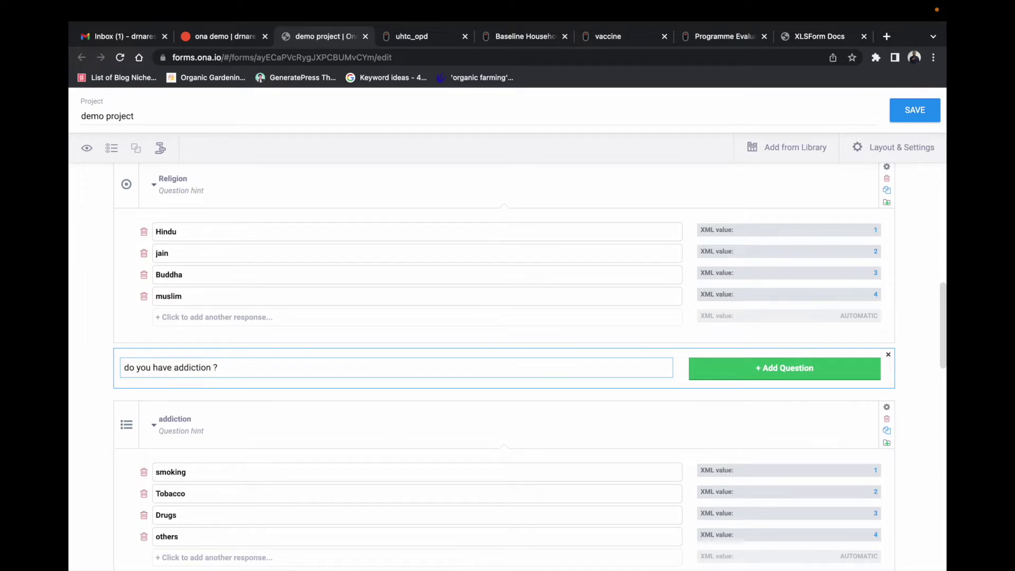
{"action": "left_click", "coordinate": [724, 369]}
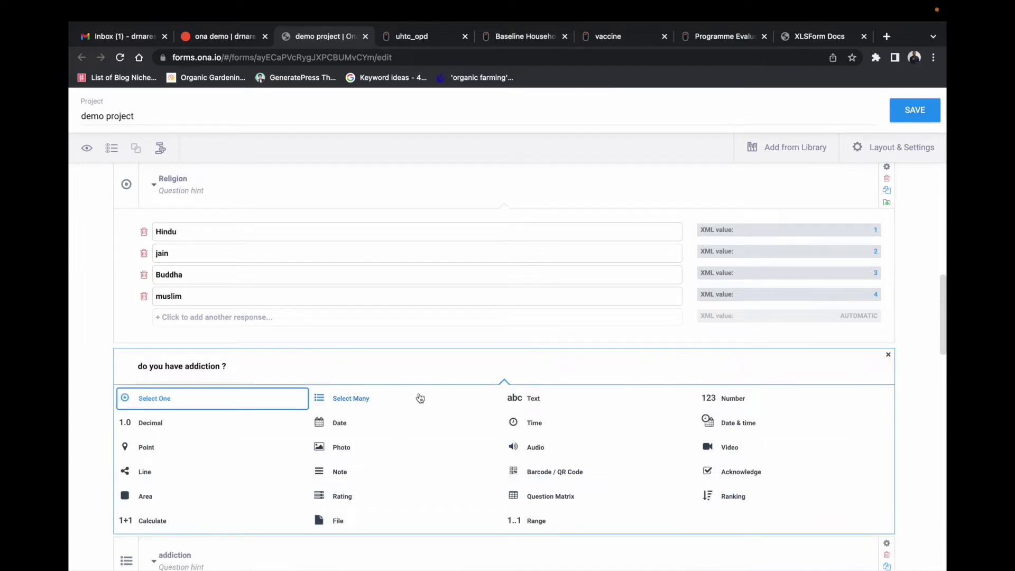
{"action": "left_click", "coordinate": [245, 398]}
{"action": "left_click_drag", "start_coordinate": [221, 412], "coordinate": [158, 416]}
{"action": "type", "text": "Yes"}
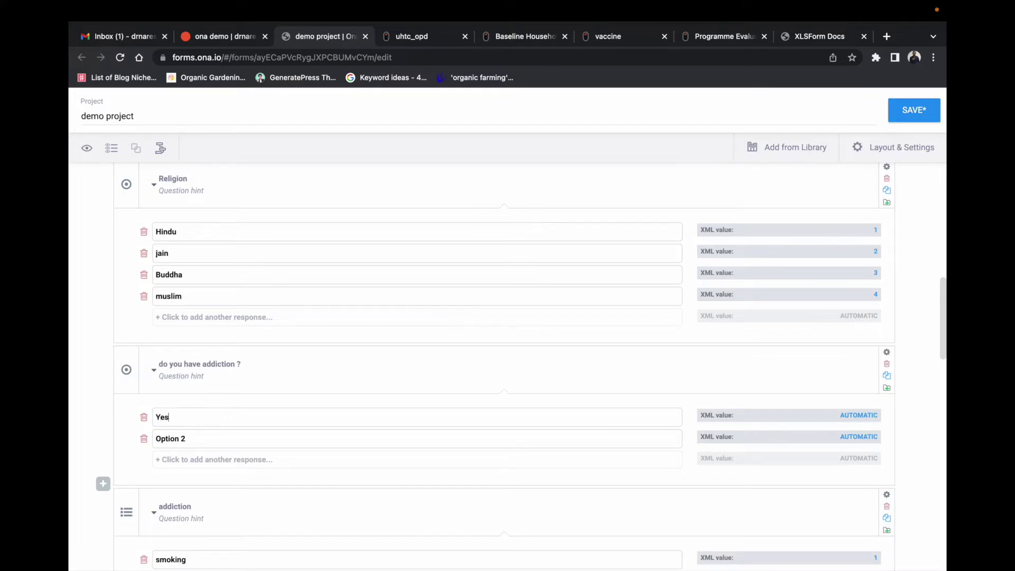
{"action": "left_click_drag", "start_coordinate": [194, 438], "coordinate": [140, 439]}
{"action": "type", "text": "No"}
{"action": "left_click", "coordinate": [100, 391]}
Step: Make 'do you have addiction ?' mandatory and save the form
{"action": "left_click", "coordinate": [887, 353]}
{"action": "scroll", "coordinate": [581, 473], "scroll_direction": "down", "scroll_amount": 2}
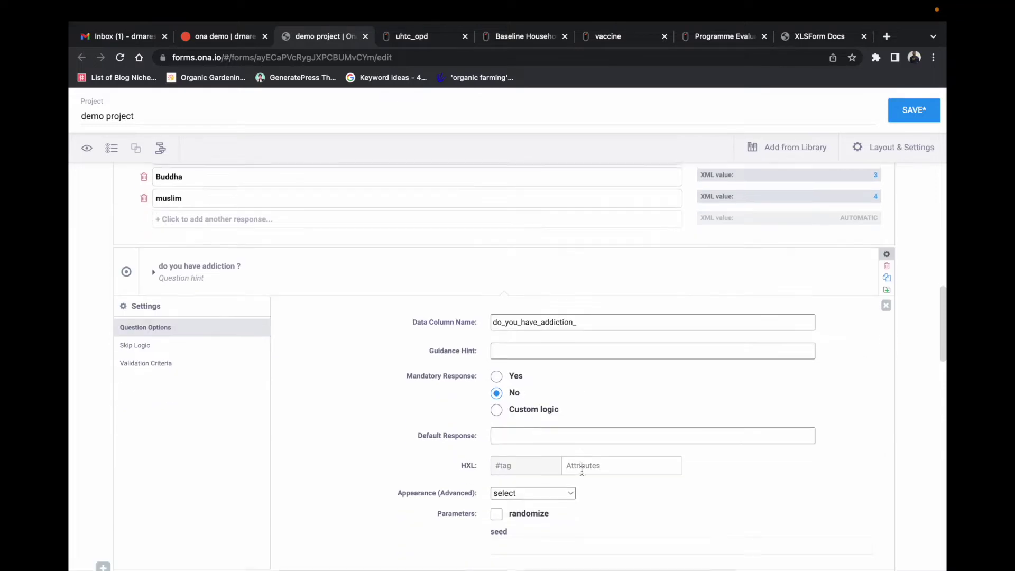
{"action": "left_click", "coordinate": [497, 375]}
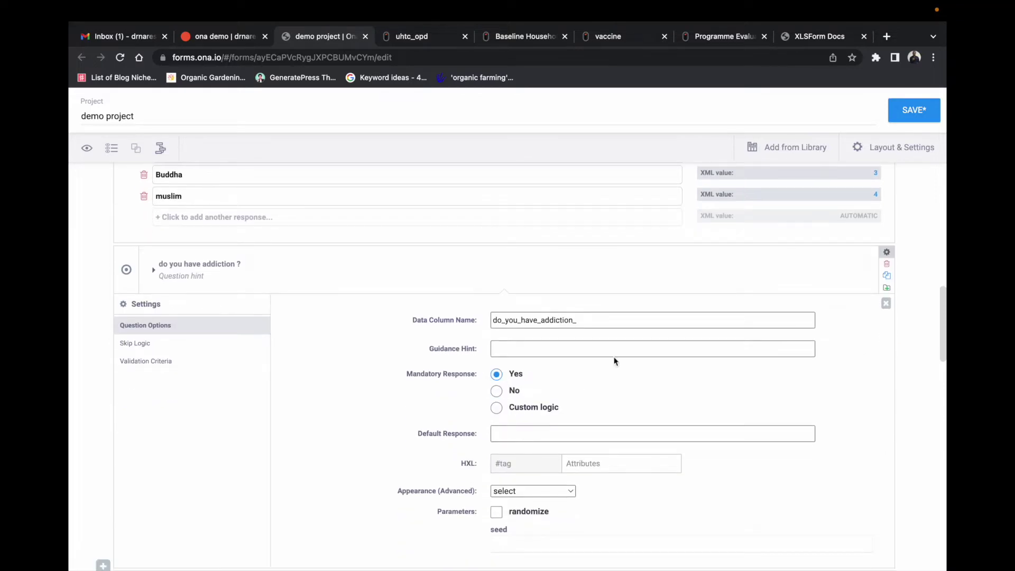
{"action": "left_click", "coordinate": [914, 110]}
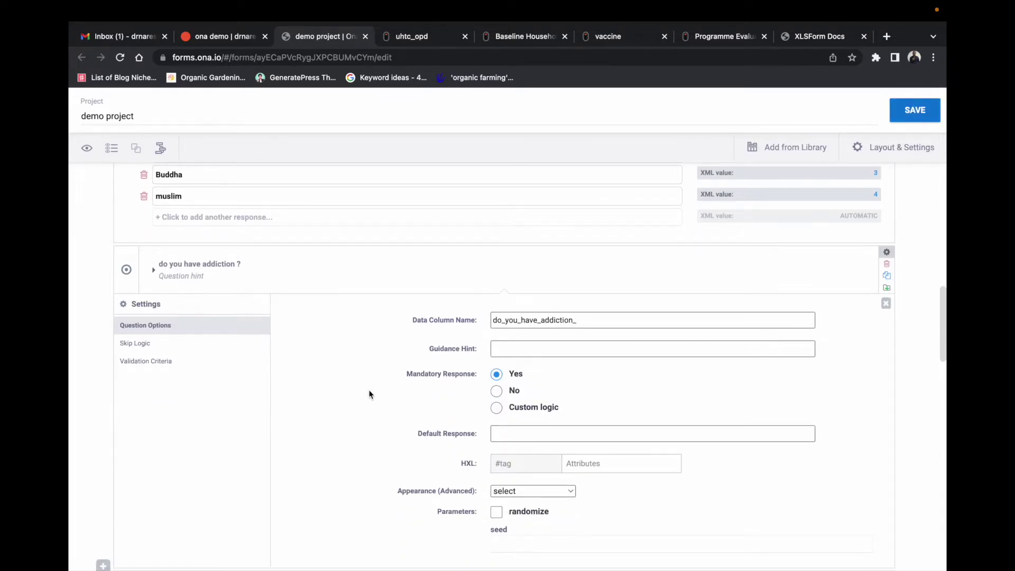
{"action": "scroll", "coordinate": [385, 376], "scroll_direction": "down", "scroll_amount": 3}
{"action": "scroll", "coordinate": [402, 358], "scroll_direction": "down", "scroll_amount": 10}
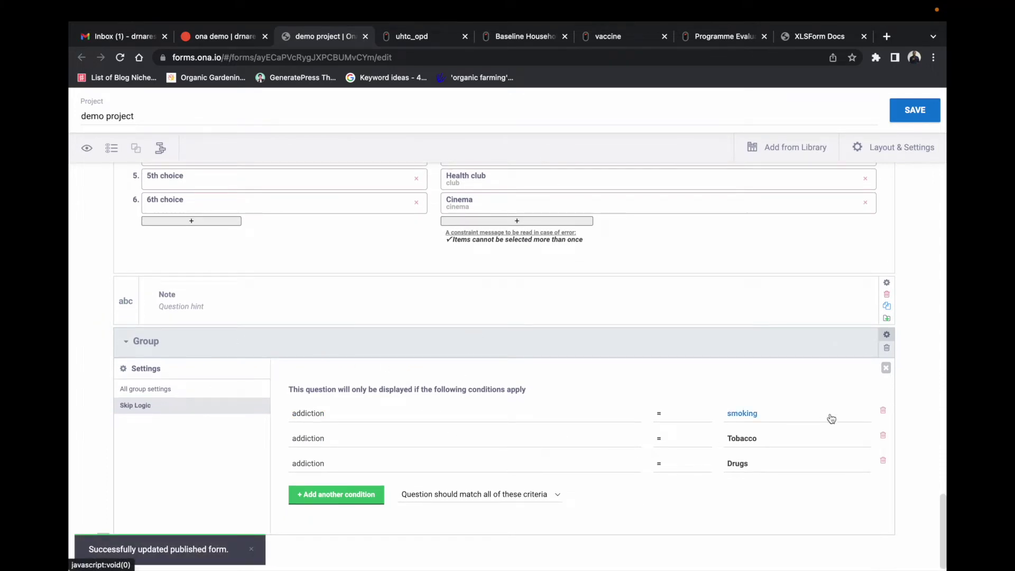
Step: Replace the group's smoking/Tobacco/Drugs conditions with 'do you have addiction ?' = Yes, save, and preview
{"action": "left_click", "coordinate": [882, 410]}
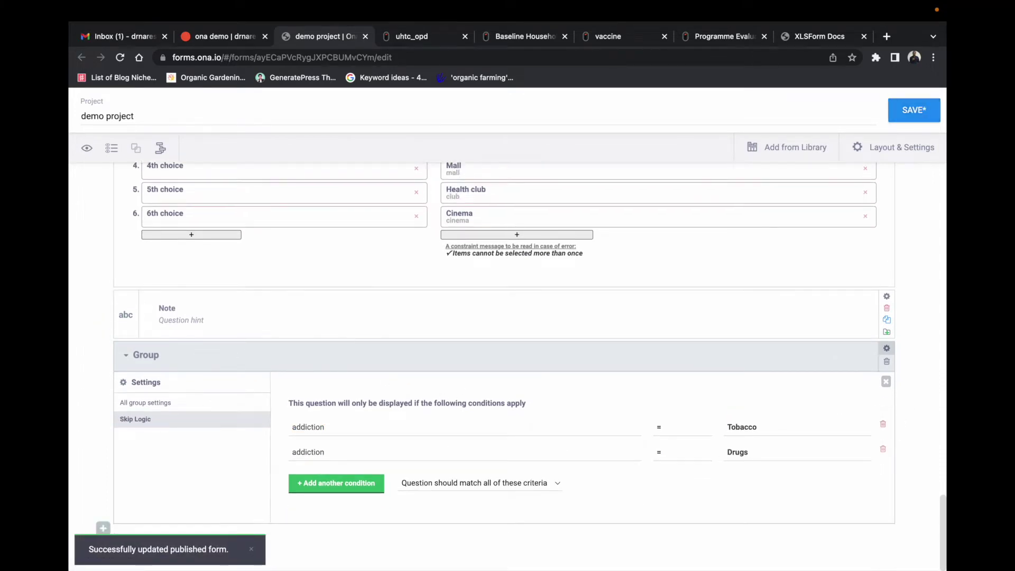
{"action": "left_click", "coordinate": [884, 426]}
{"action": "left_click", "coordinate": [883, 446]}
{"action": "left_click", "coordinate": [628, 458]}
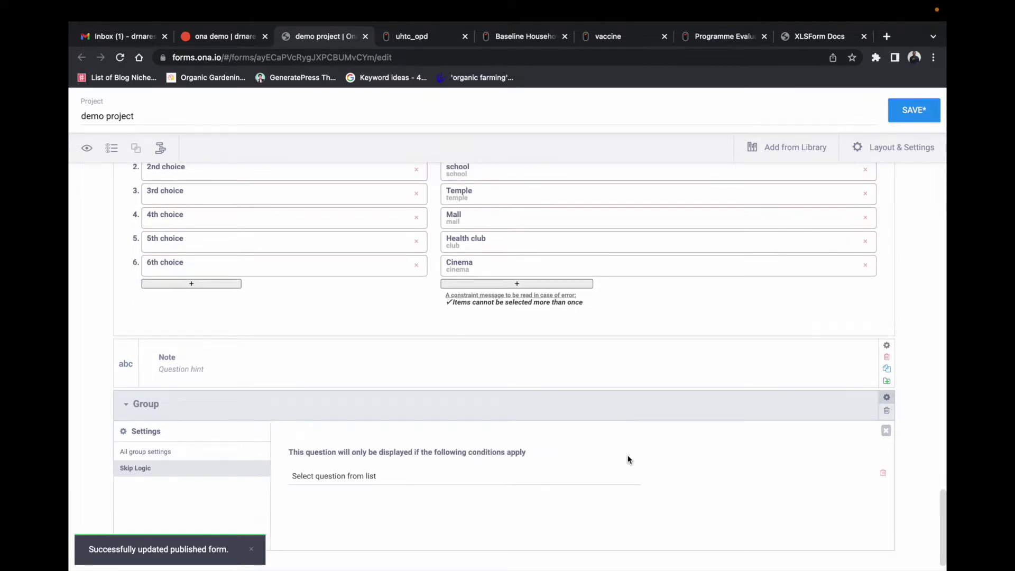
{"action": "left_click", "coordinate": [408, 449]}
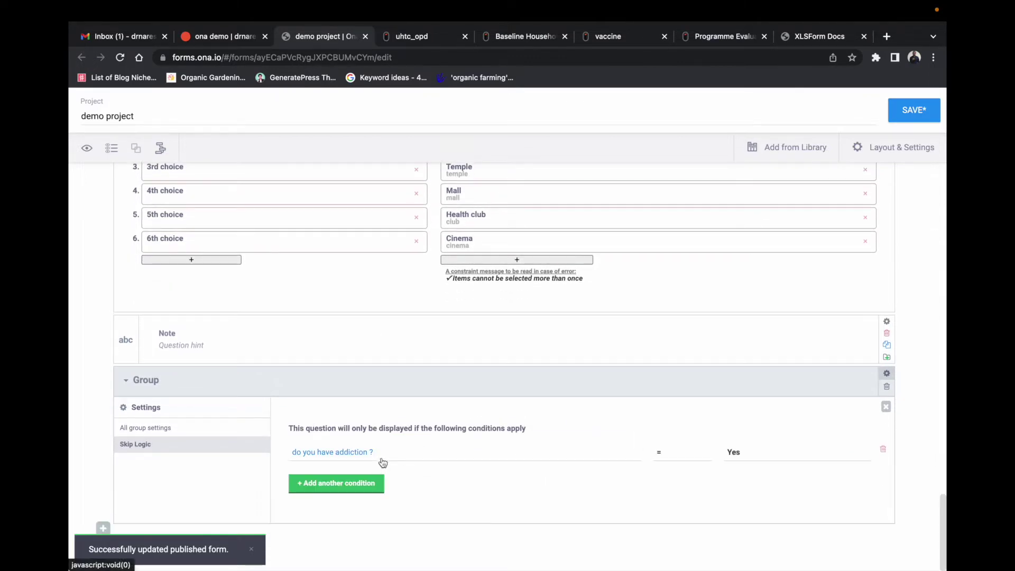
{"action": "left_click", "coordinate": [381, 458]}
{"action": "left_click", "coordinate": [382, 464]}
{"action": "left_click", "coordinate": [917, 122]}
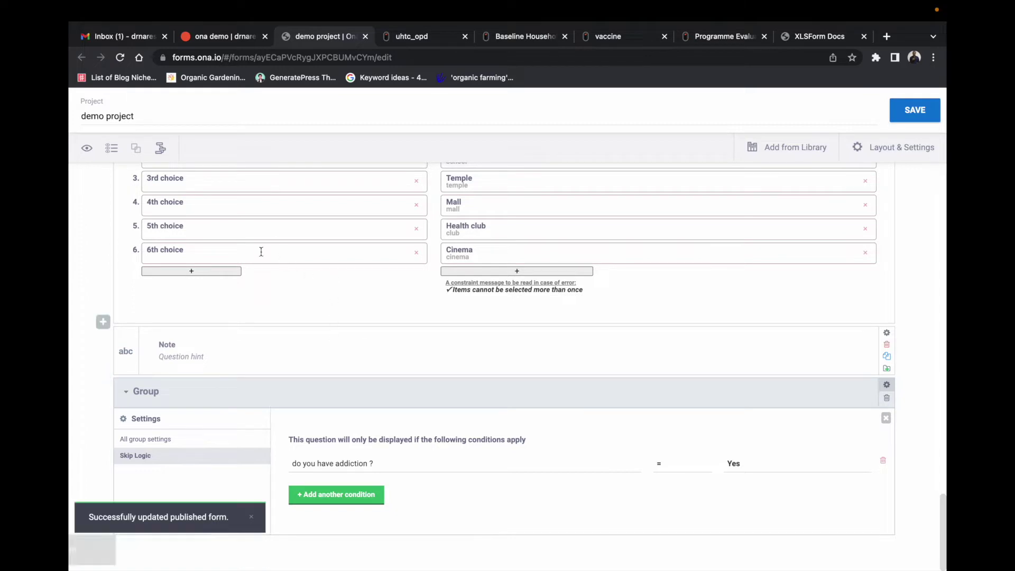
{"action": "left_click", "coordinate": [86, 149]}
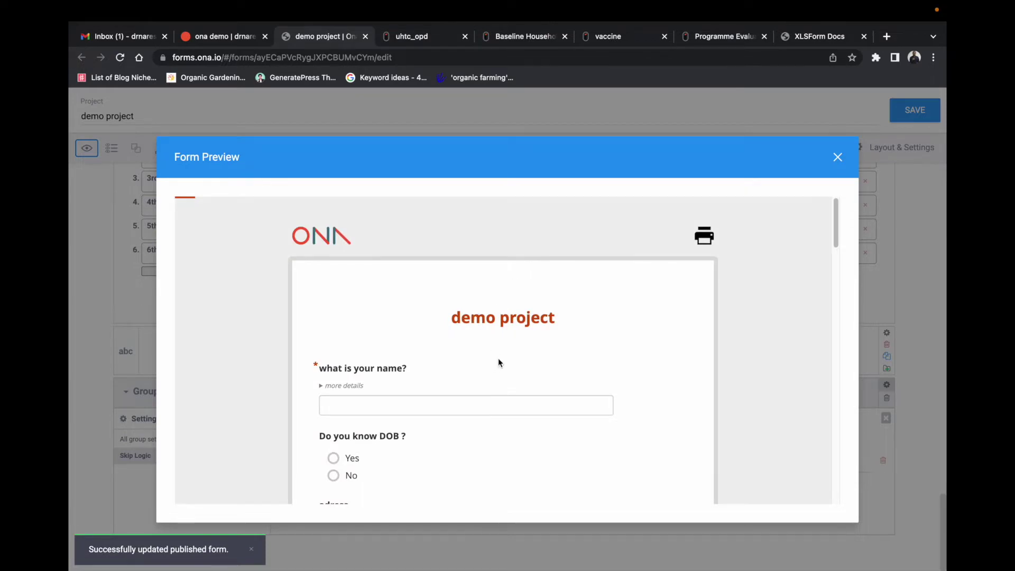
Step: Type 'name' into the name field of the form preview
{"action": "scroll", "coordinate": [553, 353], "scroll_direction": "down", "scroll_amount": 4}
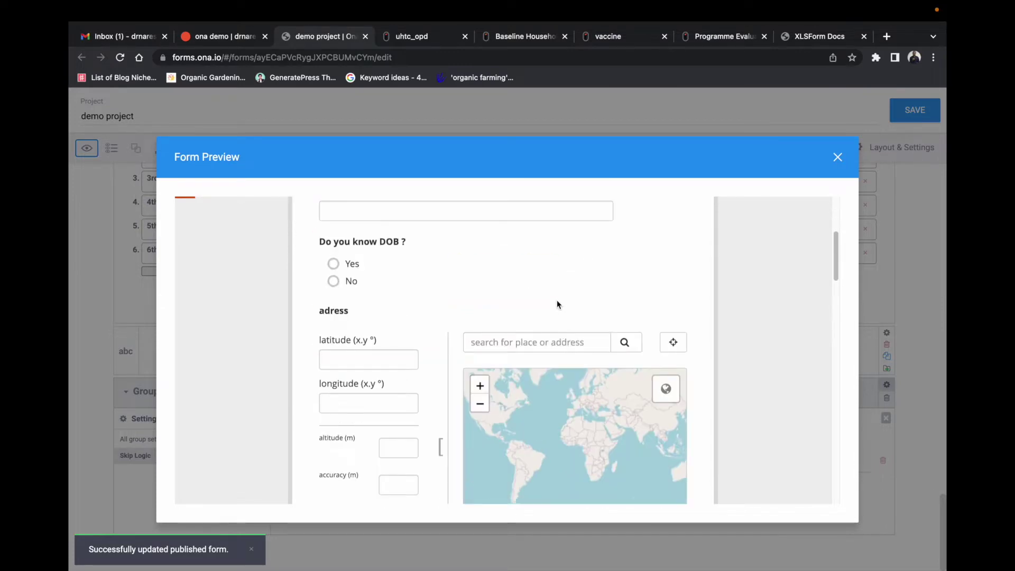
{"action": "scroll", "coordinate": [559, 316], "scroll_direction": "up", "scroll_amount": 4}
{"action": "left_click", "coordinate": [422, 327]}
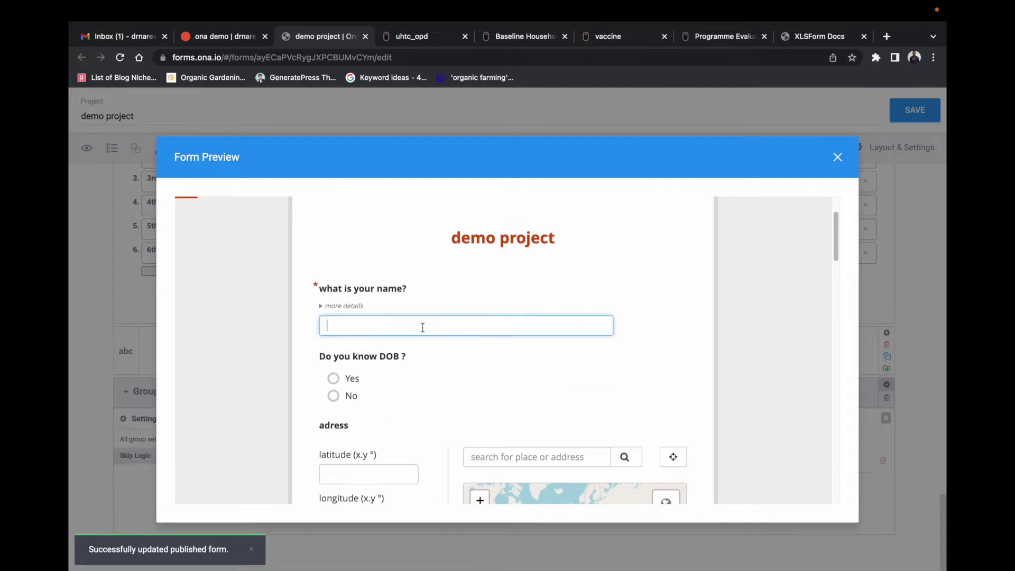
{"action": "type", "text": "name"}
Step: Answer Yes to addiction, check the revealed group questions, and close the preview
{"action": "scroll", "coordinate": [431, 337], "scroll_direction": "down", "scroll_amount": 10}
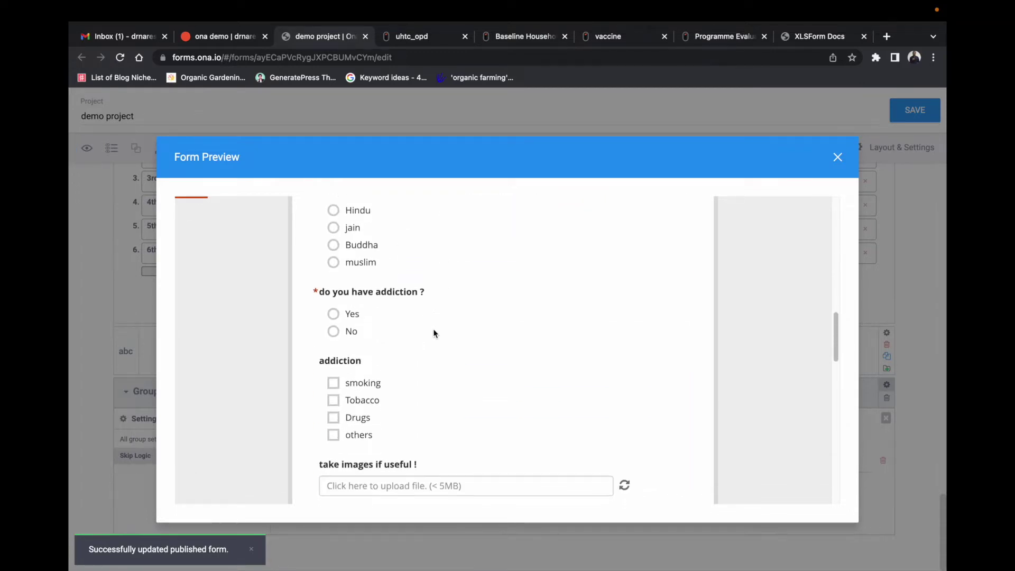
{"action": "scroll", "coordinate": [439, 331], "scroll_direction": "down", "scroll_amount": 10}
{"action": "scroll", "coordinate": [586, 359], "scroll_direction": "down", "scroll_amount": 5}
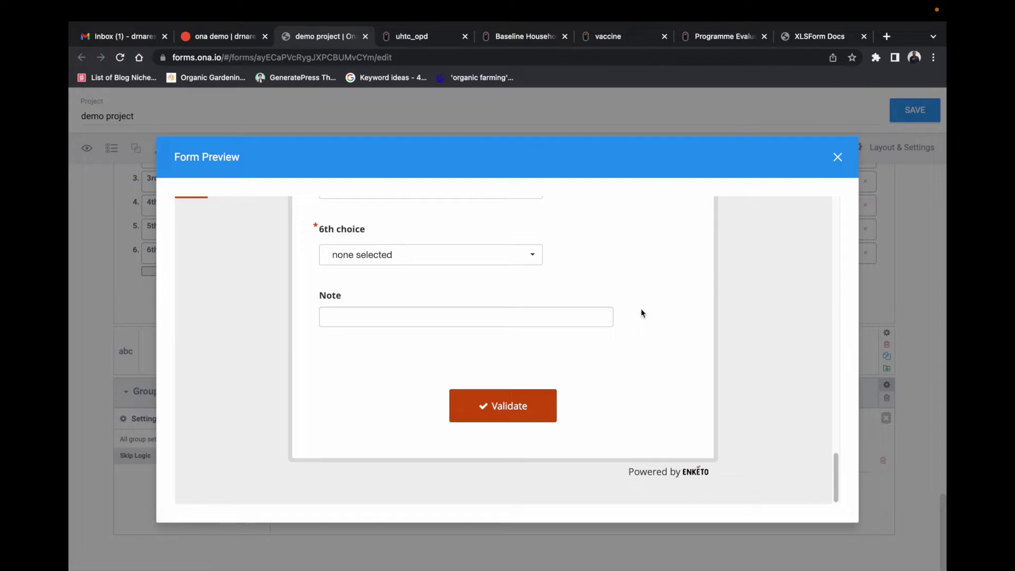
{"action": "scroll", "coordinate": [743, 370], "scroll_direction": "up", "scroll_amount": 10}
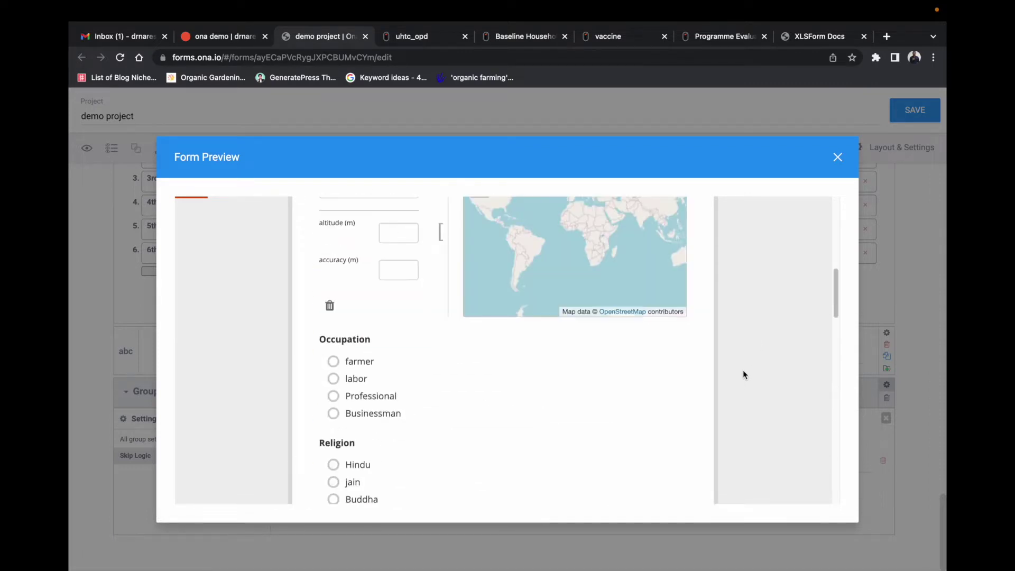
{"action": "scroll", "coordinate": [743, 372], "scroll_direction": "down", "scroll_amount": 3}
{"action": "left_click", "coordinate": [334, 351]}
{"action": "scroll", "coordinate": [753, 358], "scroll_direction": "down", "scroll_amount": 15}
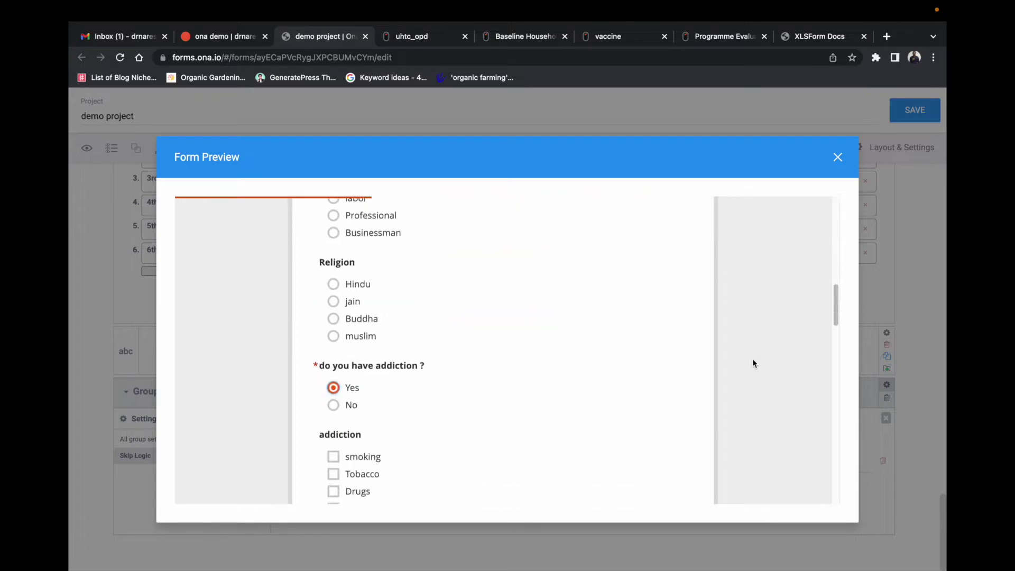
{"action": "scroll", "coordinate": [753, 359], "scroll_direction": "down", "scroll_amount": 5}
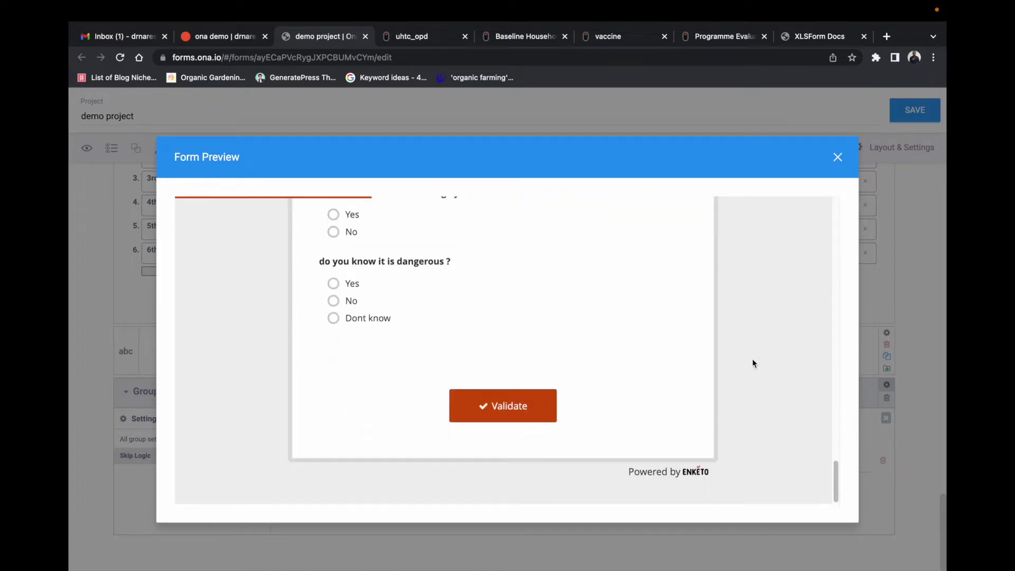
{"action": "scroll", "coordinate": [752, 358], "scroll_direction": "up", "scroll_amount": 3}
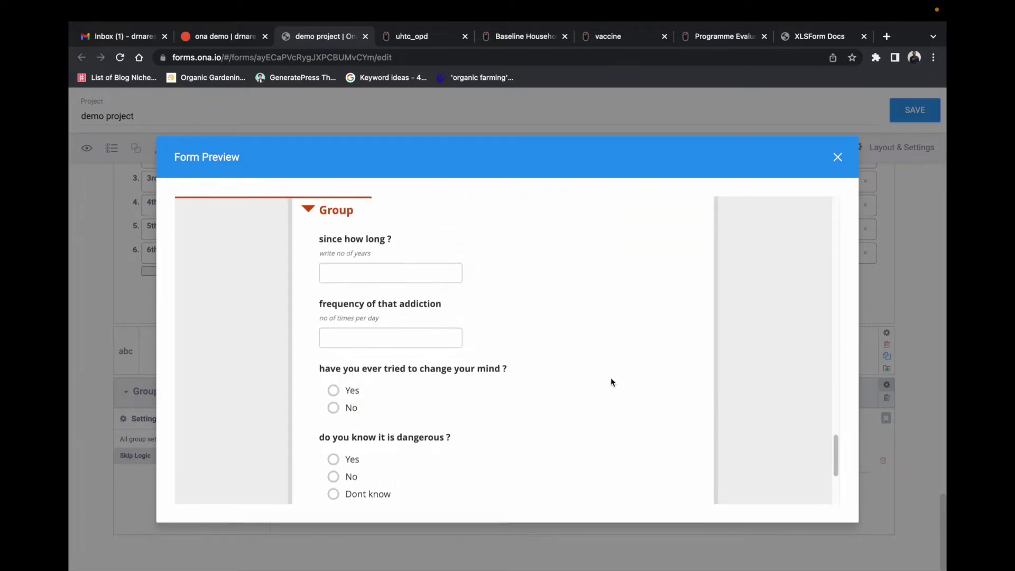
{"action": "scroll", "coordinate": [610, 382], "scroll_direction": "up", "scroll_amount": 1}
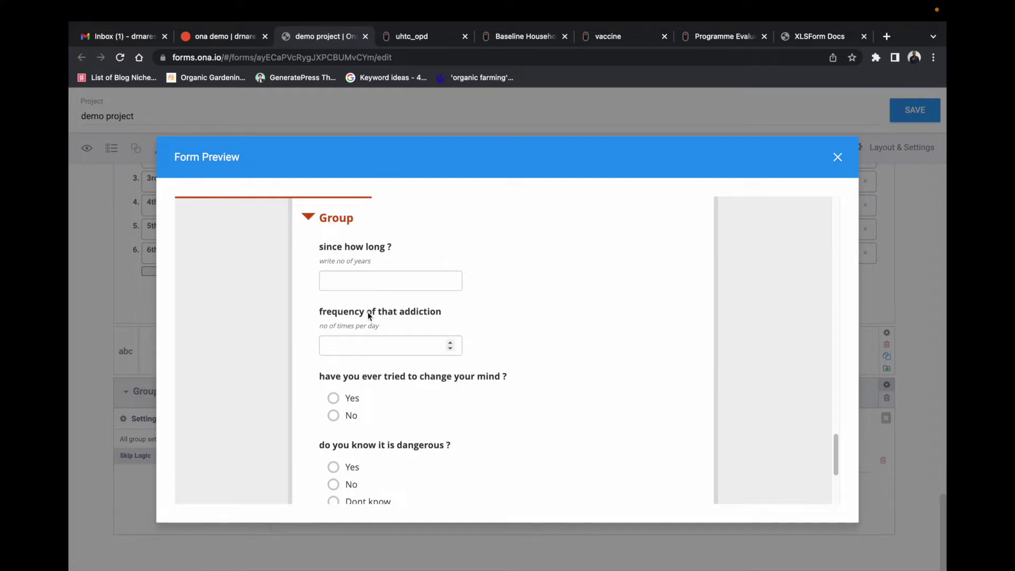
{"action": "scroll", "coordinate": [503, 347], "scroll_direction": "up", "scroll_amount": 1}
{"action": "scroll", "coordinate": [529, 363], "scroll_direction": "down", "scroll_amount": 4}
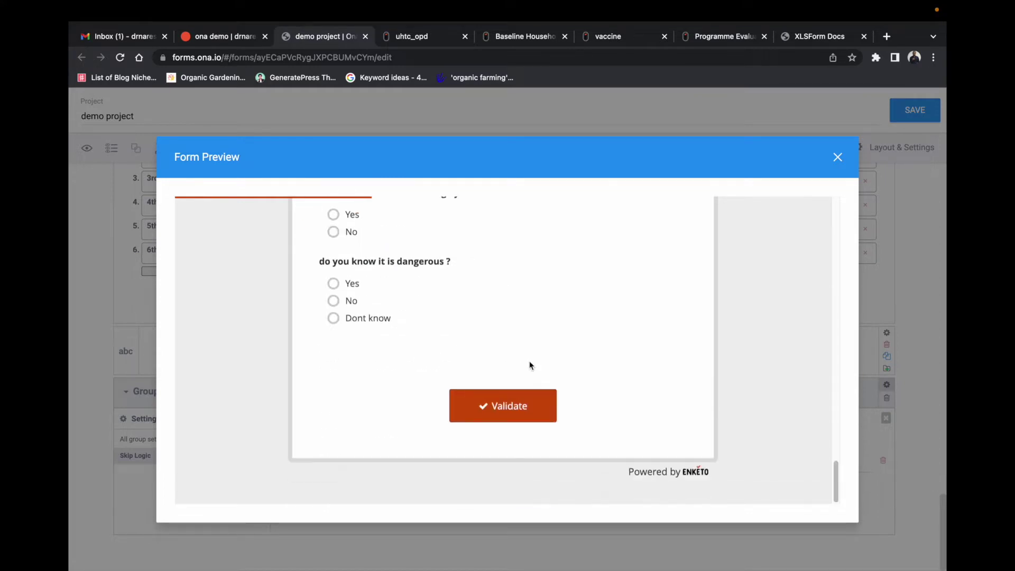
{"action": "scroll", "coordinate": [627, 333], "scroll_direction": "up", "scroll_amount": 1}
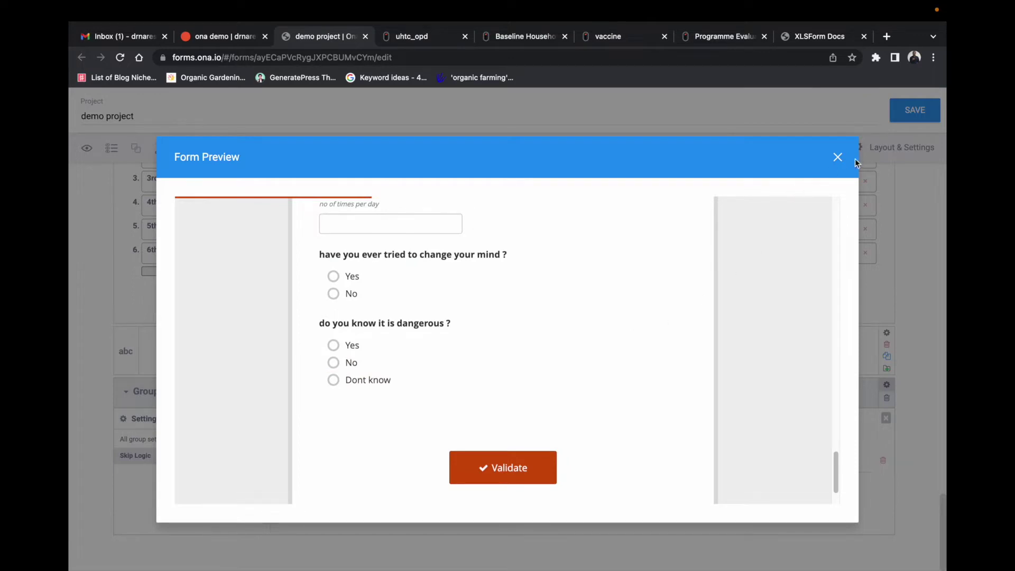
{"action": "left_click", "coordinate": [838, 157]}
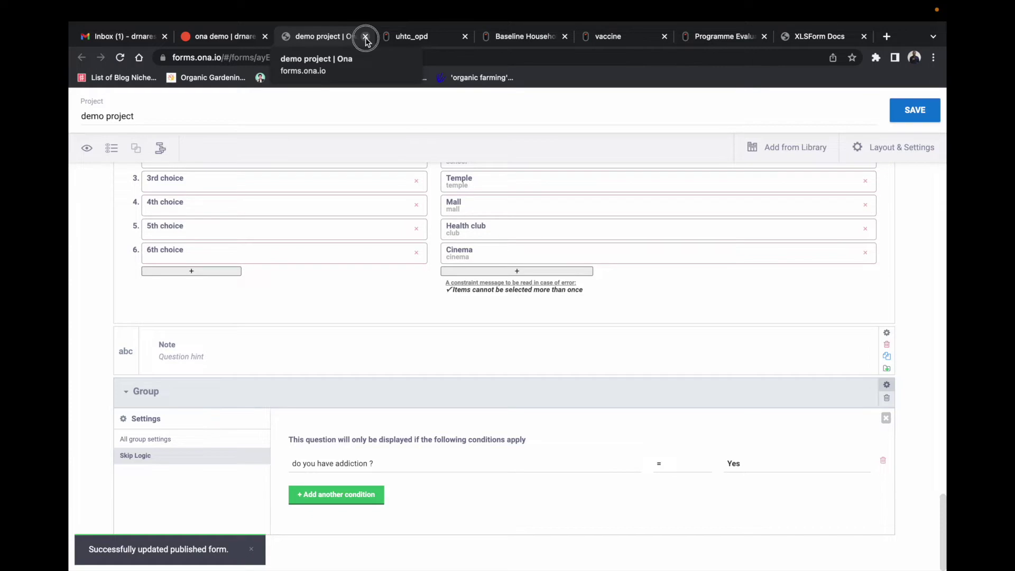
Step: Close the editor, download the demo project's XLSForm, and open the .xlsx in Excel
{"action": "left_click", "coordinate": [365, 36]}
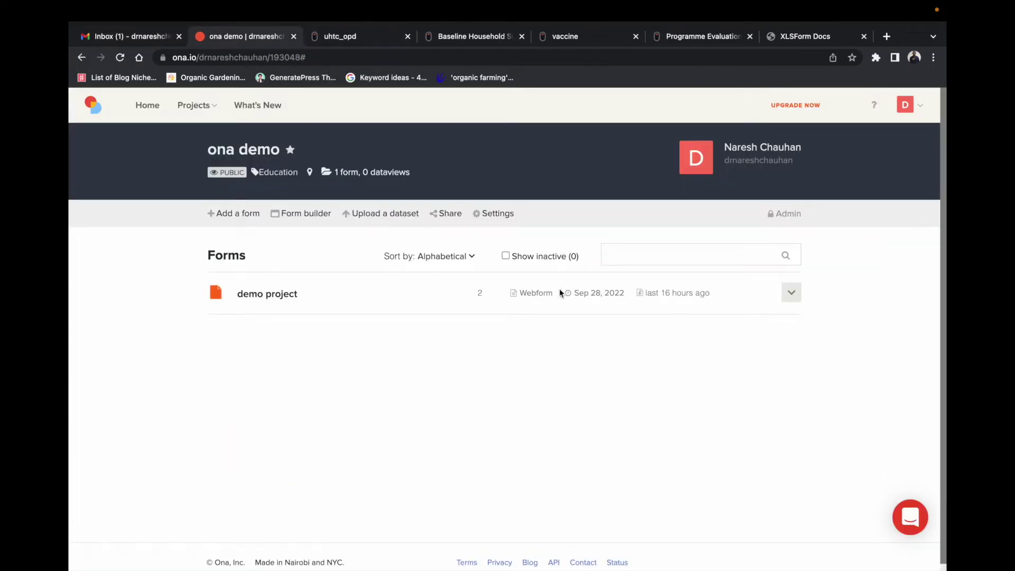
{"action": "left_click", "coordinate": [791, 295]}
{"action": "left_click", "coordinate": [738, 338]}
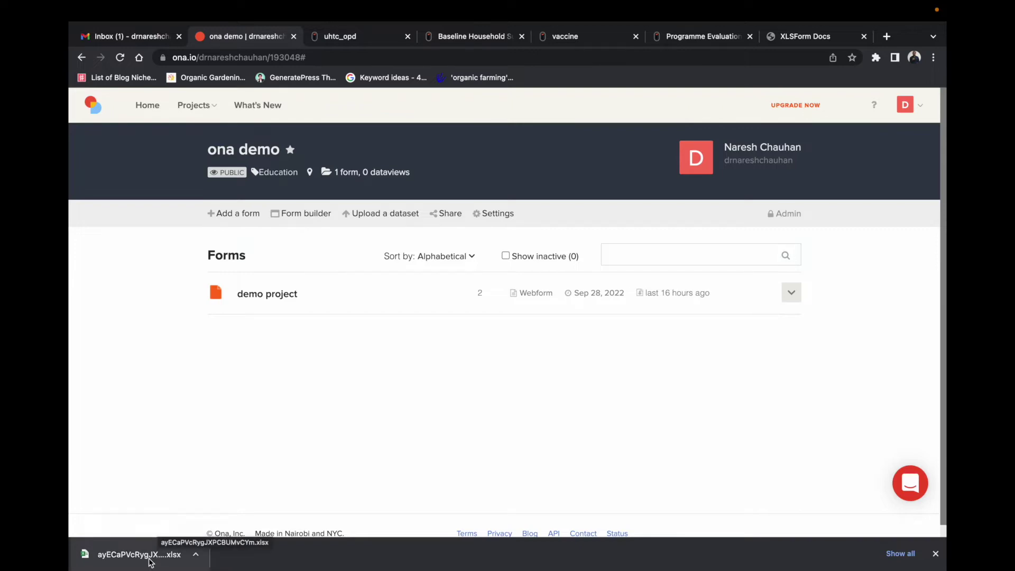
{"action": "left_click", "coordinate": [151, 554]}
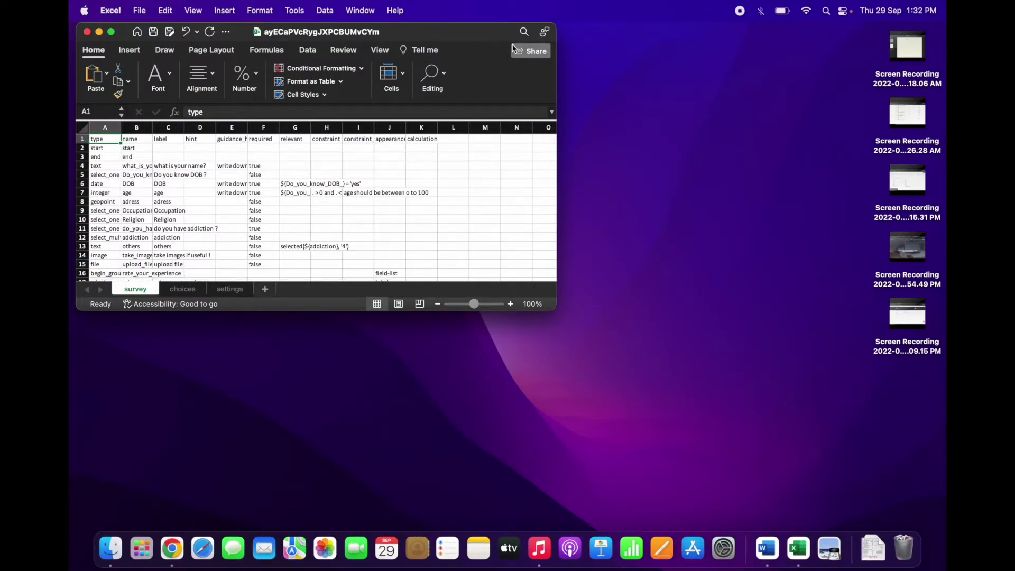
Step: Maximize the Excel window and zoom the sheet in for easier reading
{"action": "left_click", "coordinate": [111, 32]}
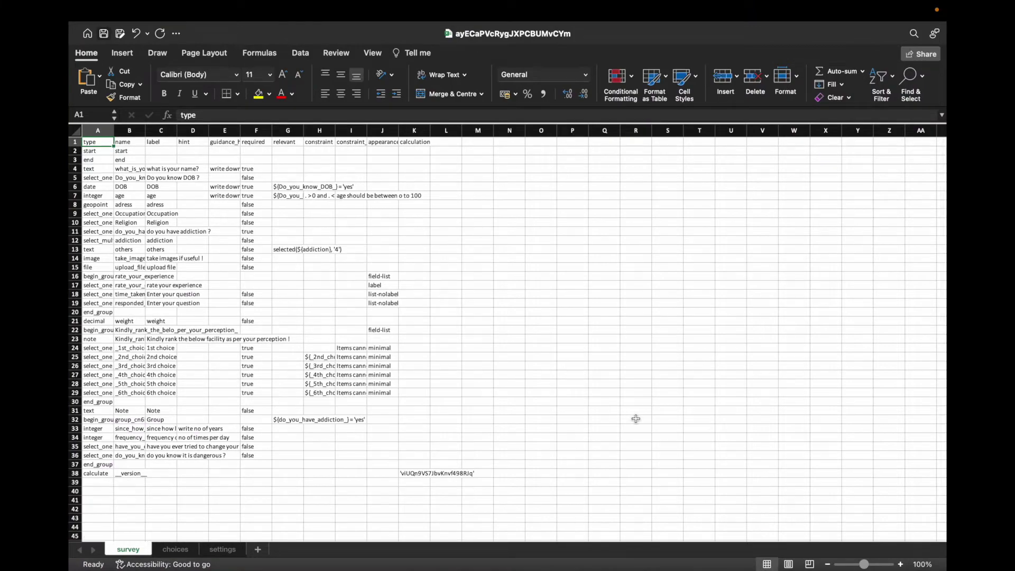
{"action": "left_click", "coordinate": [900, 565]}
{"action": "left_click", "coordinate": [900, 564]}
{"action": "left_click", "coordinate": [901, 565]}
{"action": "left_click", "coordinate": [900, 565]}
{"action": "left_click", "coordinate": [900, 565]}
{"action": "left_click", "coordinate": [900, 564]}
{"action": "left_click", "coordinate": [900, 564]}
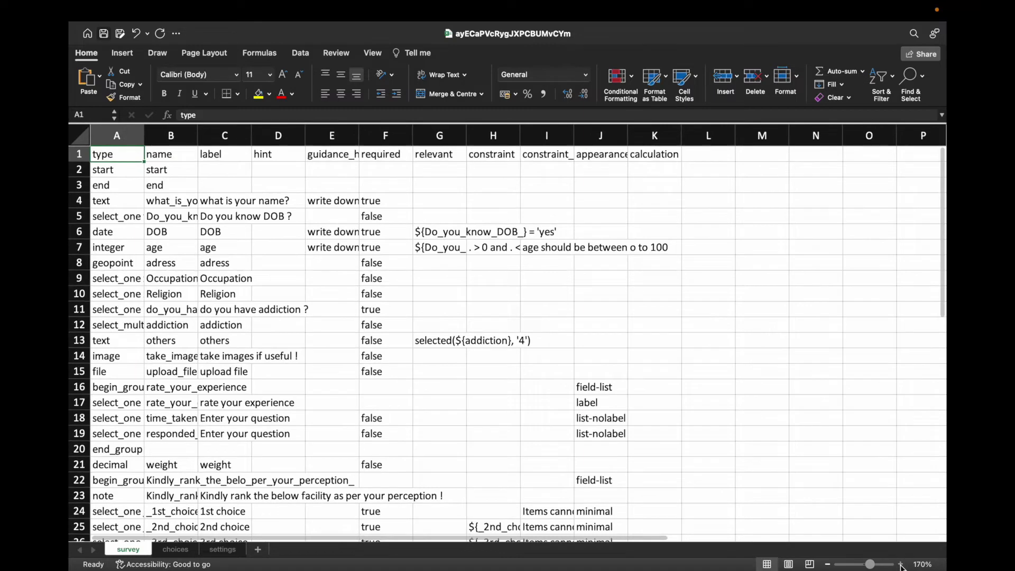
{"action": "left_click", "coordinate": [900, 564]}
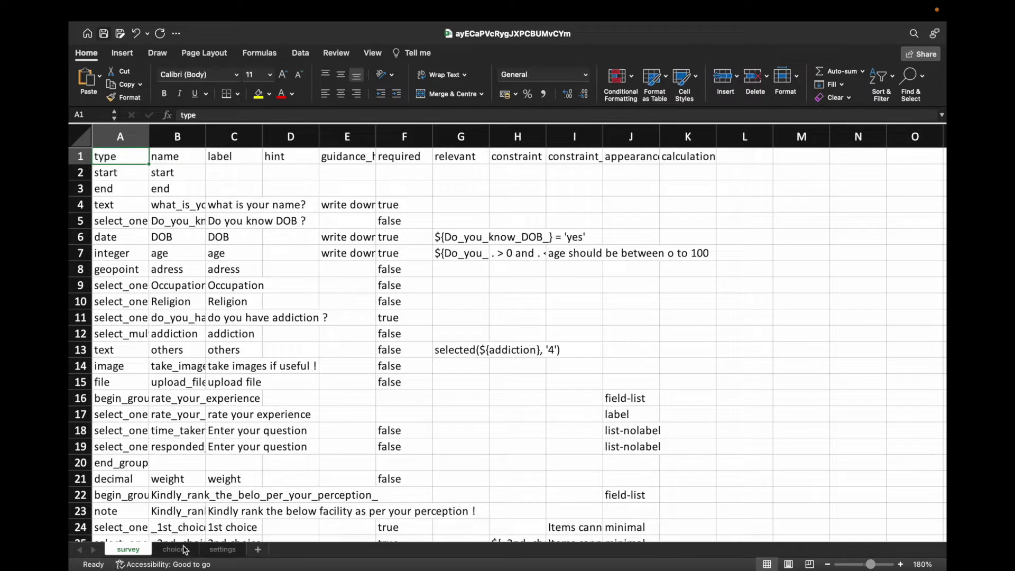
Step: Review the choices and settings sheets, return to survey, then show the XLSForm Docs in Chrome
{"action": "left_click", "coordinate": [176, 549]}
{"action": "left_click", "coordinate": [214, 552]}
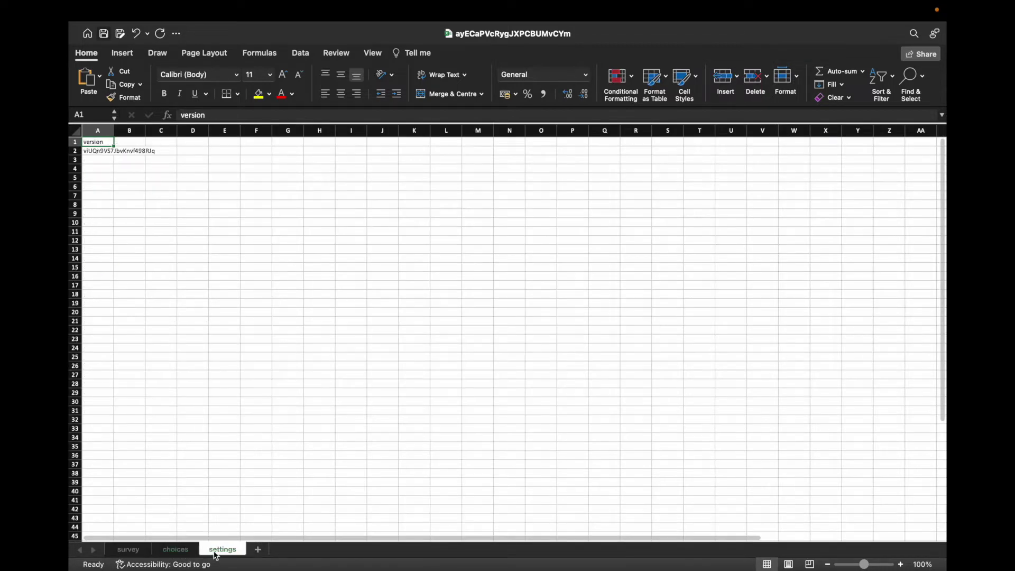
{"action": "left_click", "coordinate": [180, 552]}
{"action": "left_click", "coordinate": [129, 550]}
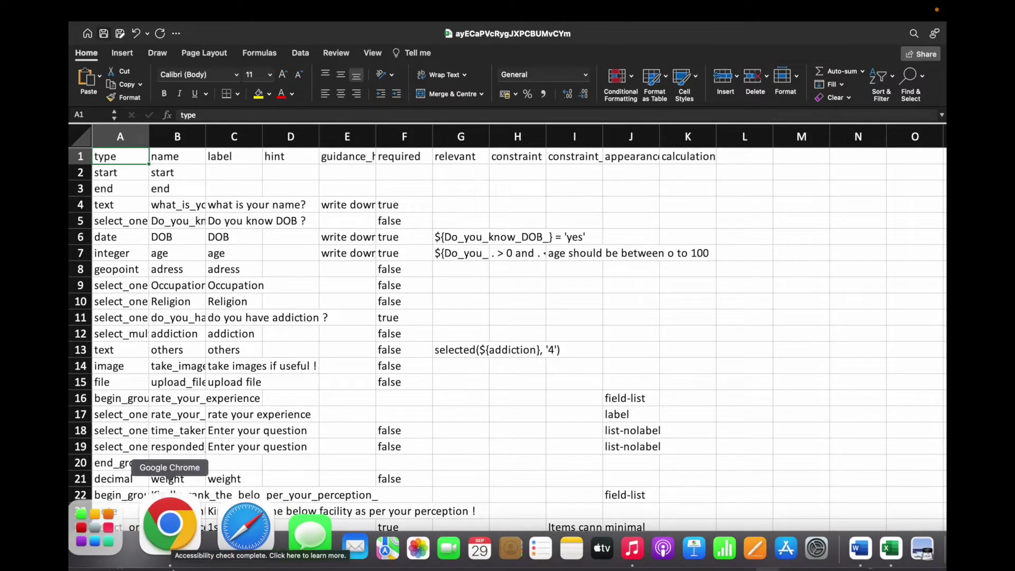
{"action": "left_click", "coordinate": [168, 528]}
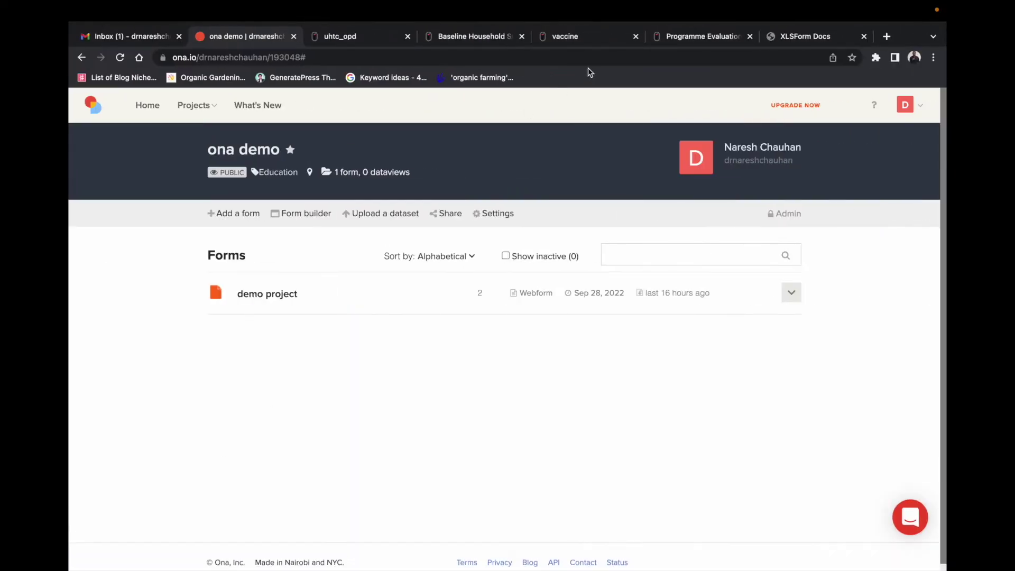
{"action": "left_click", "coordinate": [787, 36]}
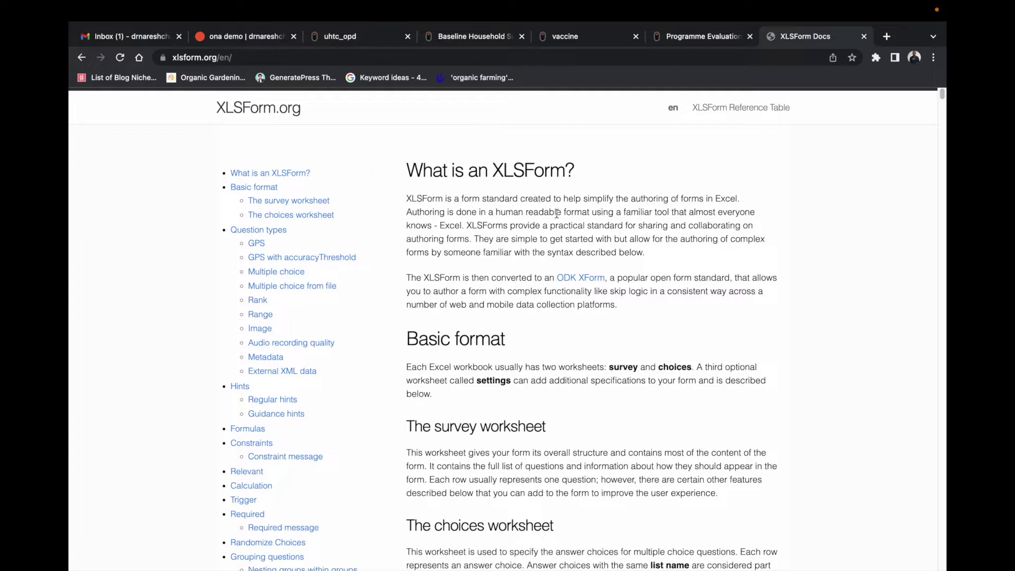
Step: Scroll through the 'What is an XLSForm?' documentation, then close its tab
{"action": "scroll", "coordinate": [653, 327], "scroll_direction": "down", "scroll_amount": 15}
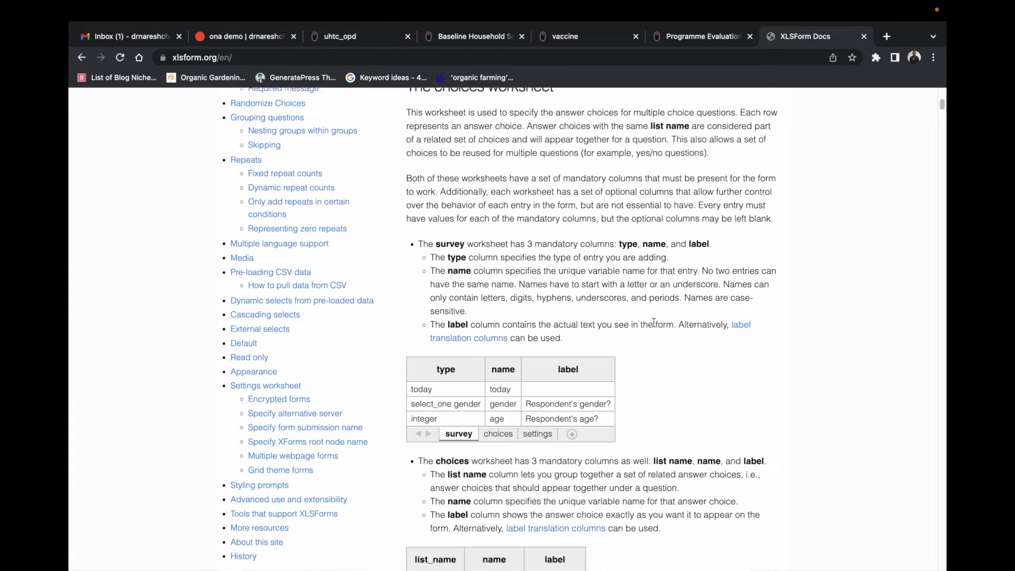
{"action": "scroll", "coordinate": [663, 314], "scroll_direction": "down", "scroll_amount": 20}
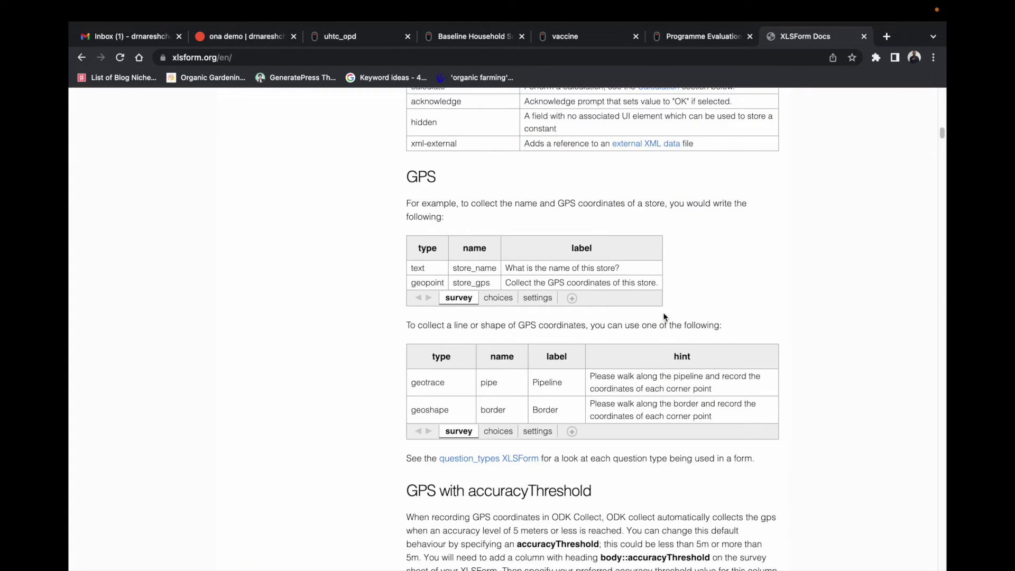
{"action": "scroll", "coordinate": [664, 316], "scroll_direction": "down", "scroll_amount": 20}
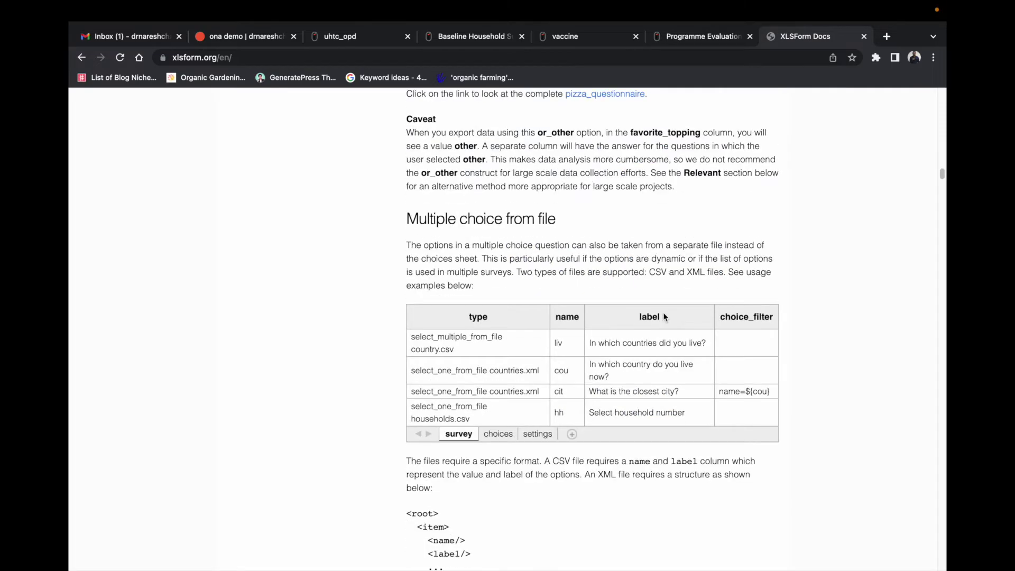
{"action": "scroll", "coordinate": [663, 315], "scroll_direction": "down", "scroll_amount": 20}
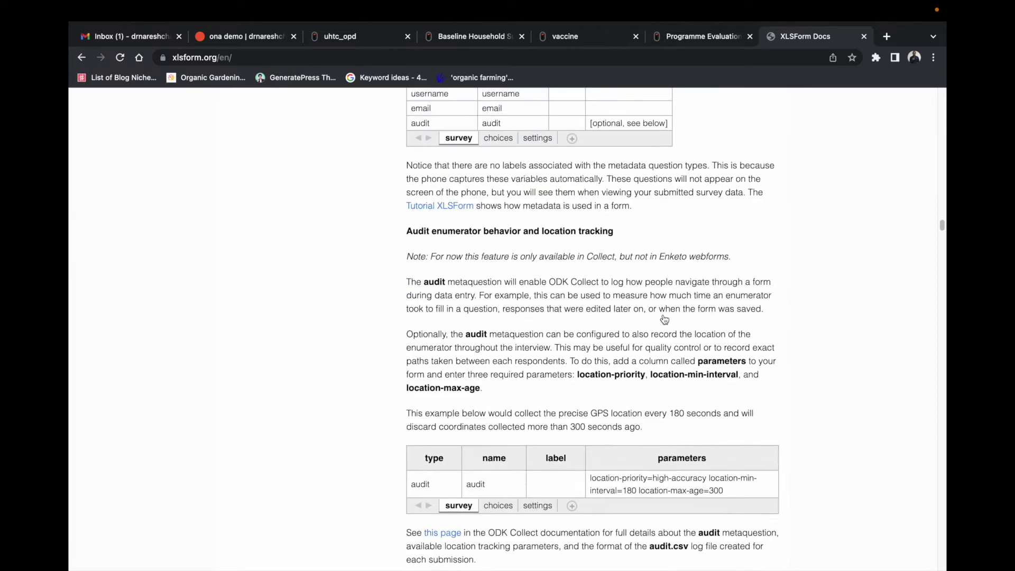
{"action": "scroll", "coordinate": [663, 316], "scroll_direction": "down", "scroll_amount": 20}
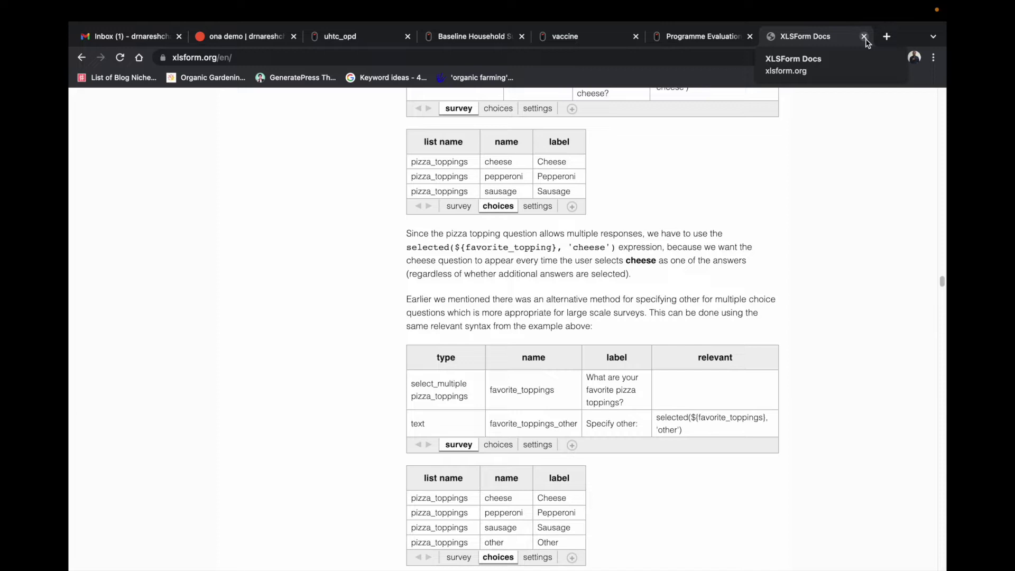
{"action": "left_click", "coordinate": [864, 37]}
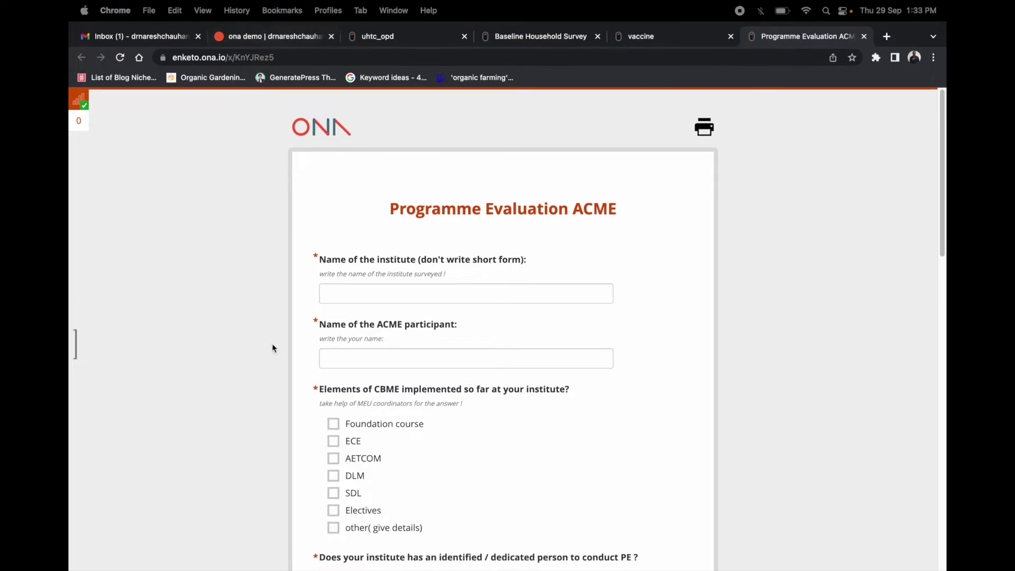
Step: Bring the Excel workbook forward and look through the choices and settings sheets
{"action": "mouse_move", "coordinate": [782, 566]}
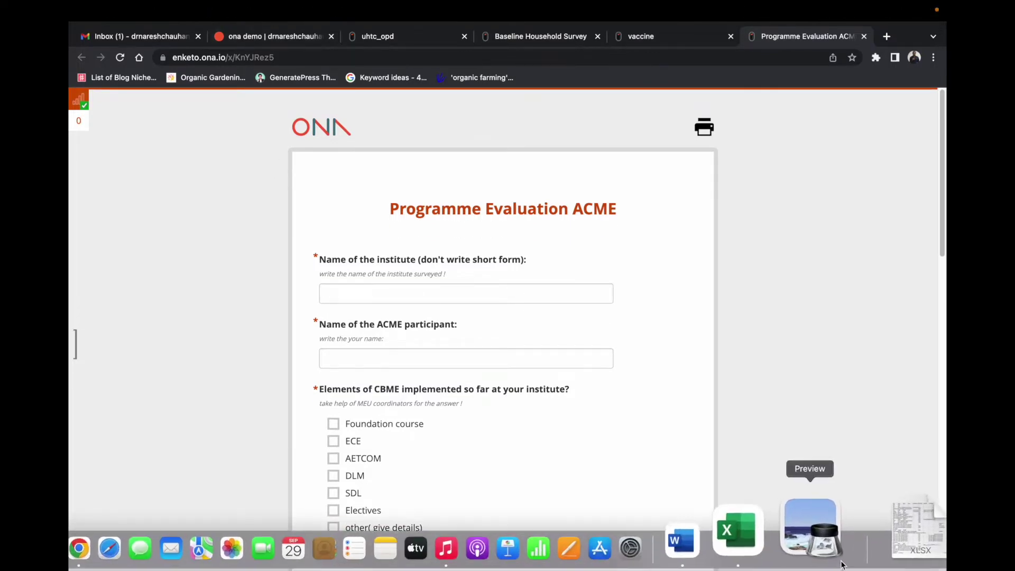
{"action": "left_click", "coordinate": [799, 542]}
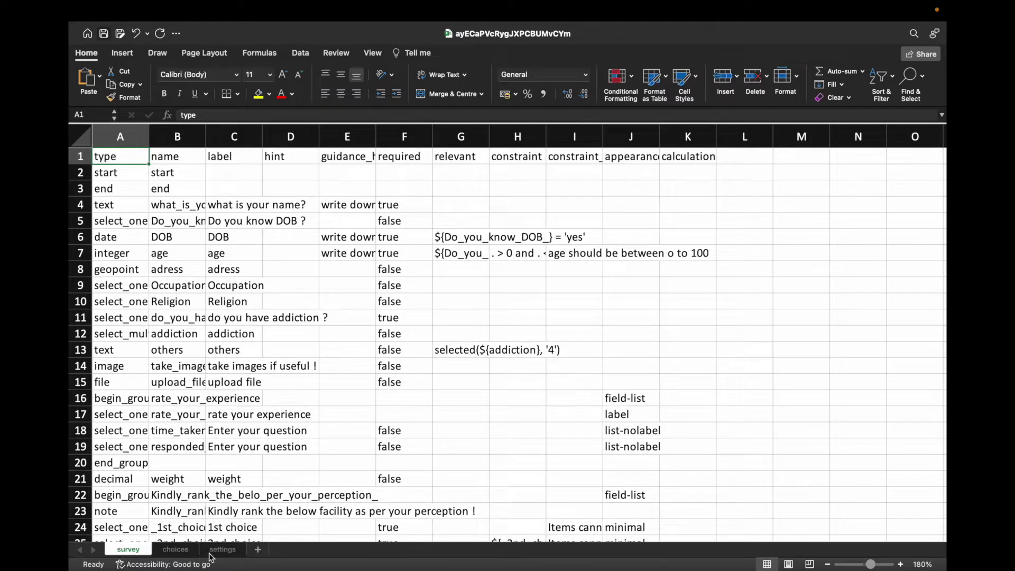
{"action": "left_click", "coordinate": [174, 550]}
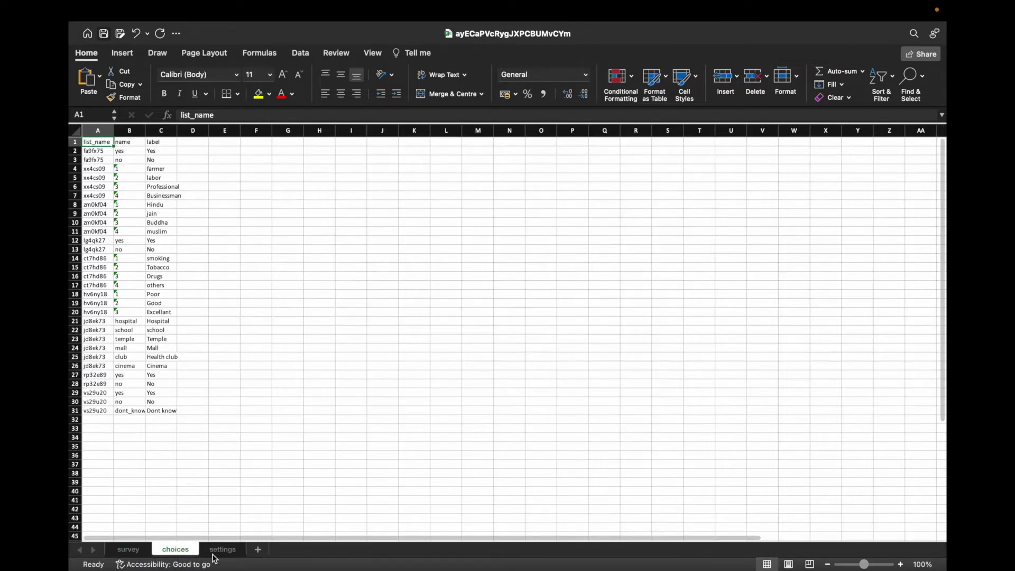
{"action": "left_click", "coordinate": [221, 552]}
{"action": "left_click", "coordinate": [175, 551]}
{"action": "left_click", "coordinate": [129, 551]}
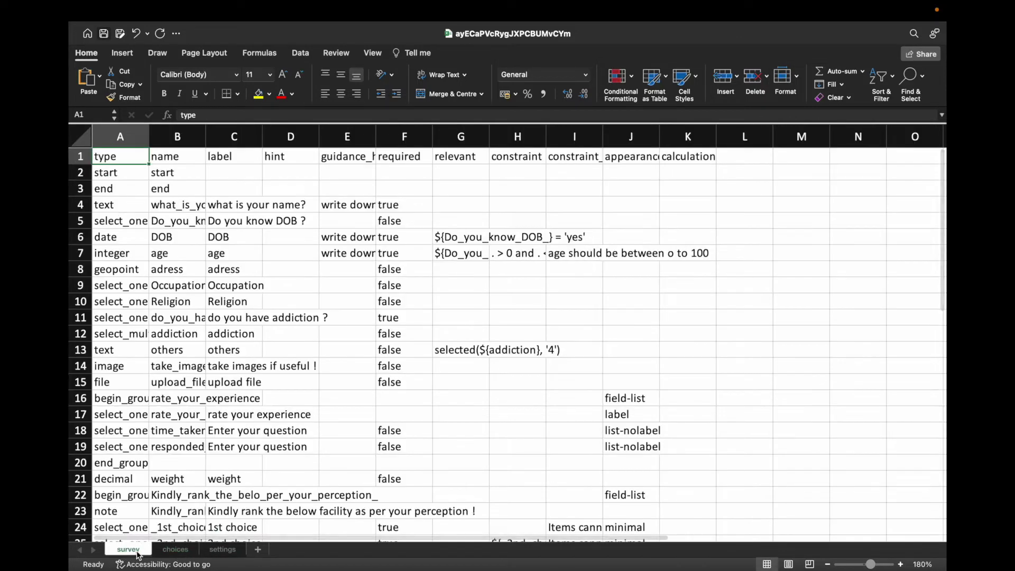
Step: Recheck the choices and settings sheets, then inspect the start entry in the survey's column A
{"action": "scroll", "coordinate": [191, 347], "scroll_direction": "down", "scroll_amount": 3}
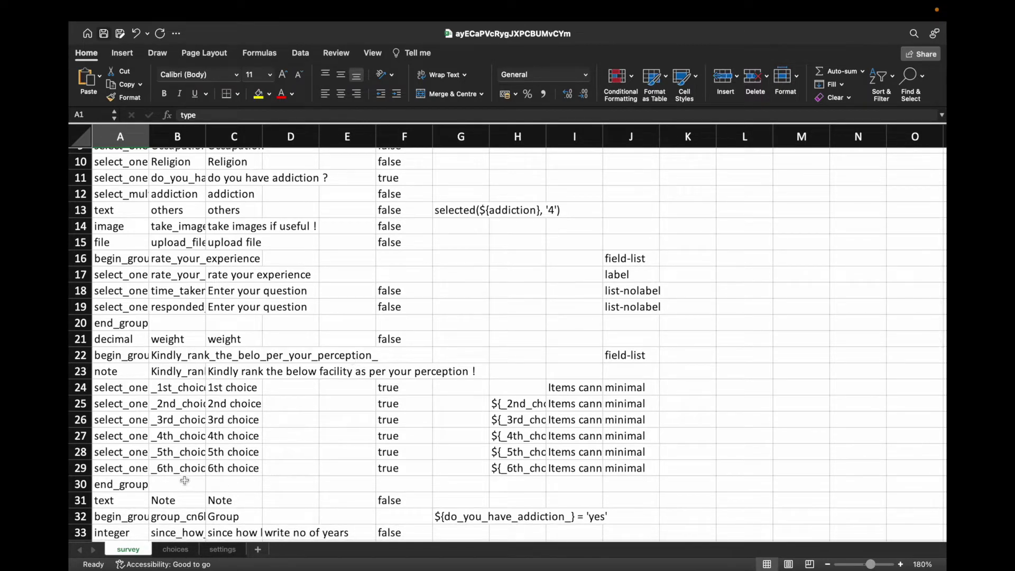
{"action": "left_click", "coordinate": [175, 550]}
{"action": "left_click", "coordinate": [224, 550]}
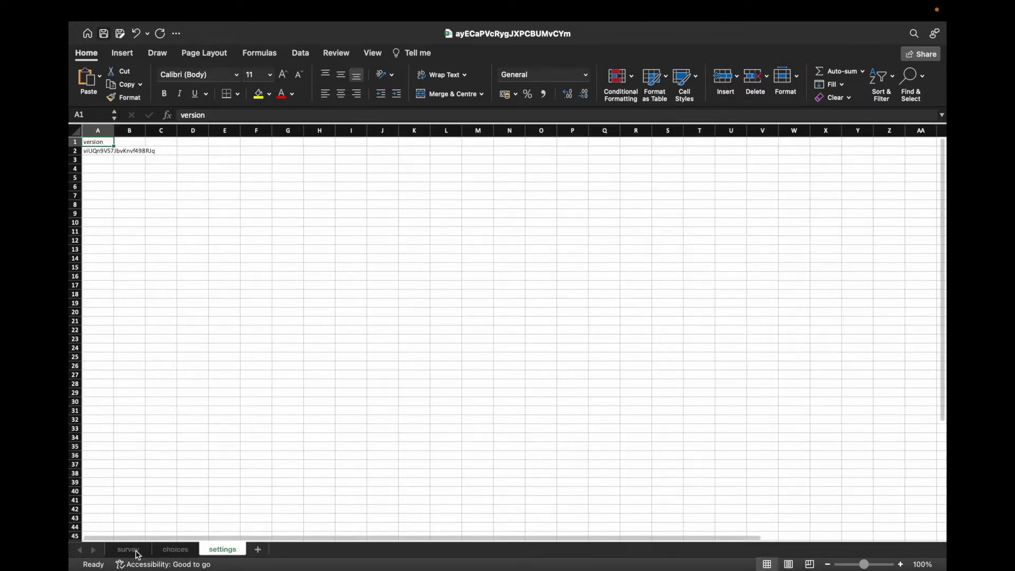
{"action": "left_click", "coordinate": [137, 551]}
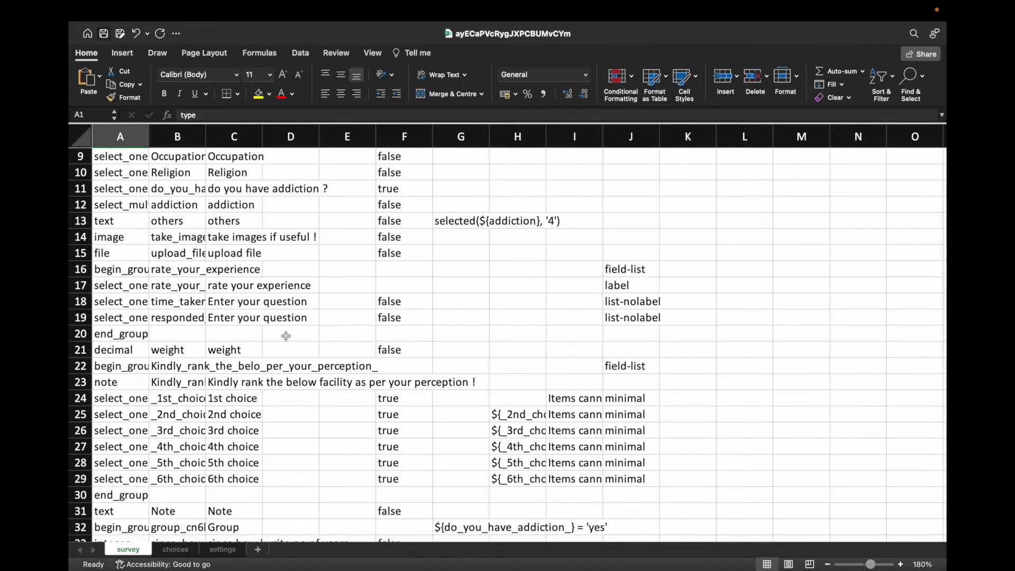
{"action": "scroll", "coordinate": [224, 302], "scroll_direction": "down", "scroll_amount": 3}
{"action": "scroll", "coordinate": [224, 302], "scroll_direction": "up", "scroll_amount": 10}
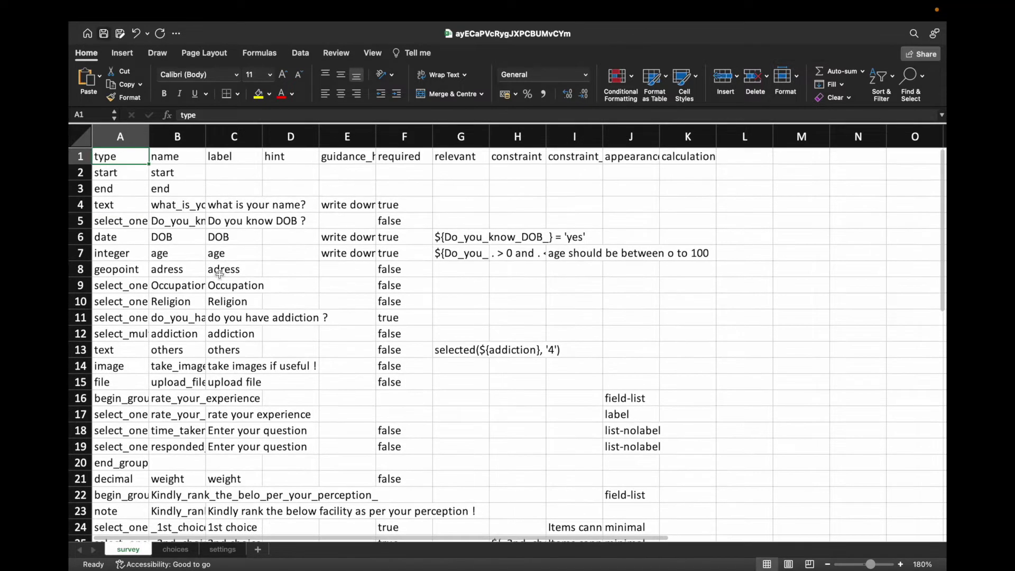
{"action": "left_click", "coordinate": [136, 175]}
{"action": "left_click", "coordinate": [133, 160]}
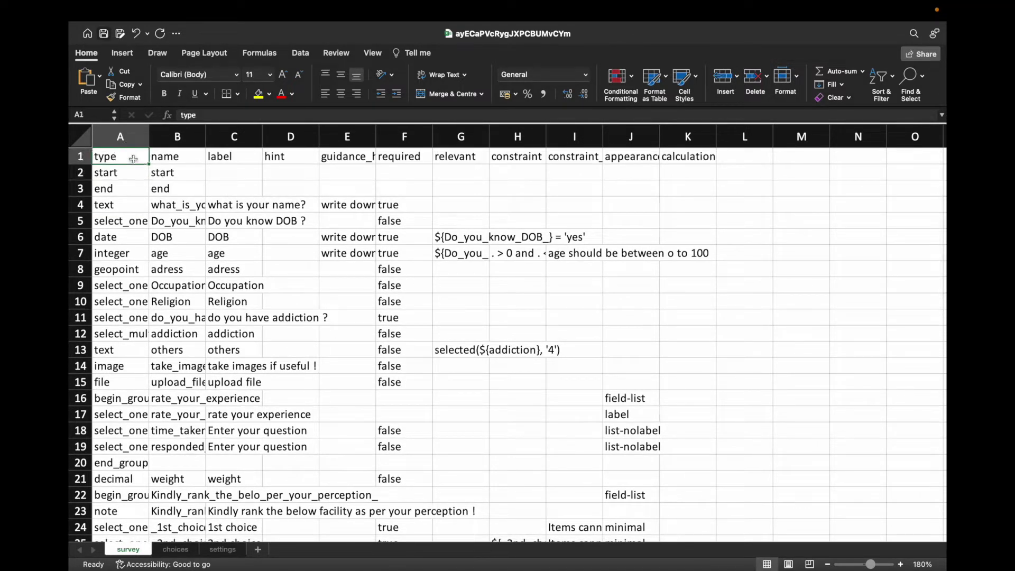
{"action": "left_click", "coordinate": [189, 157]}
{"action": "left_click", "coordinate": [222, 157]}
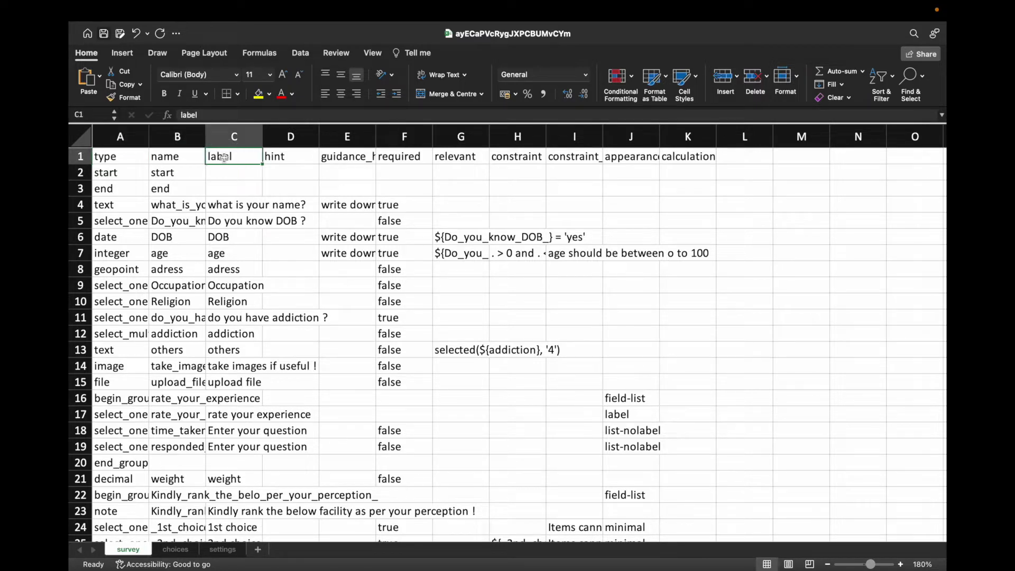
{"action": "left_click", "coordinate": [279, 159]}
{"action": "left_click", "coordinate": [334, 158]}
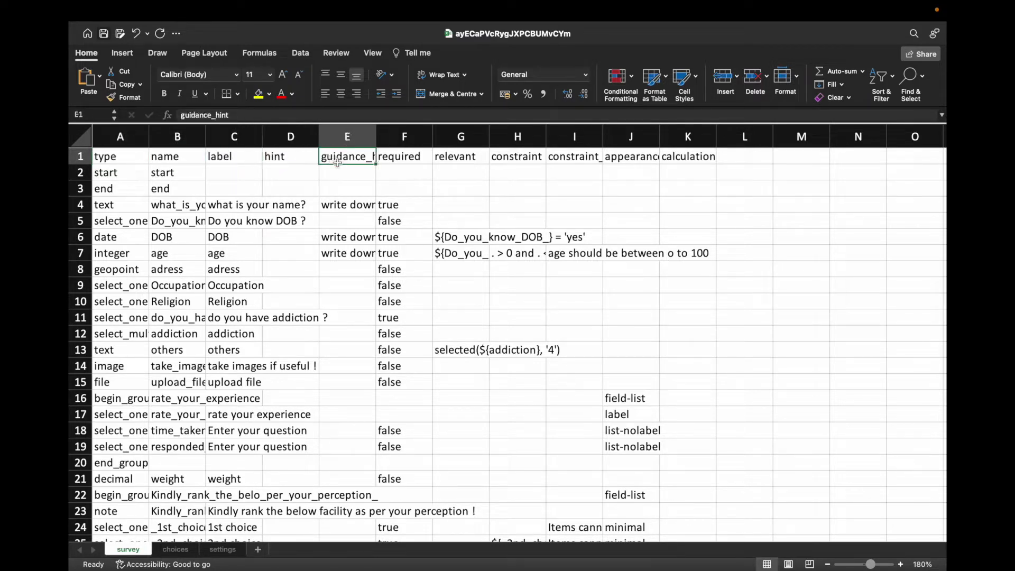
{"action": "left_click", "coordinate": [382, 157]}
{"action": "left_click", "coordinate": [450, 160]}
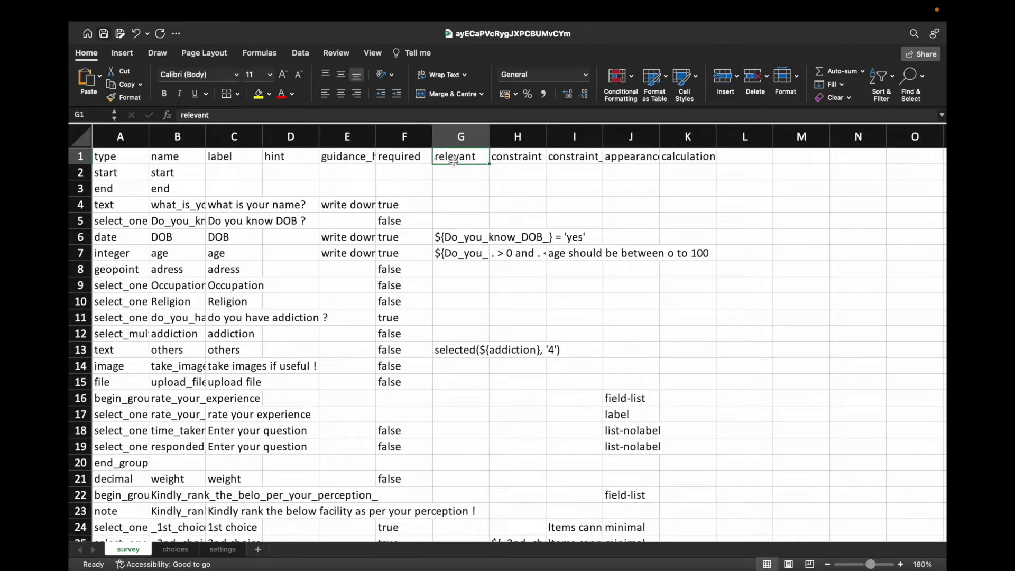
{"action": "left_click", "coordinate": [508, 159]}
{"action": "left_click", "coordinate": [577, 158]}
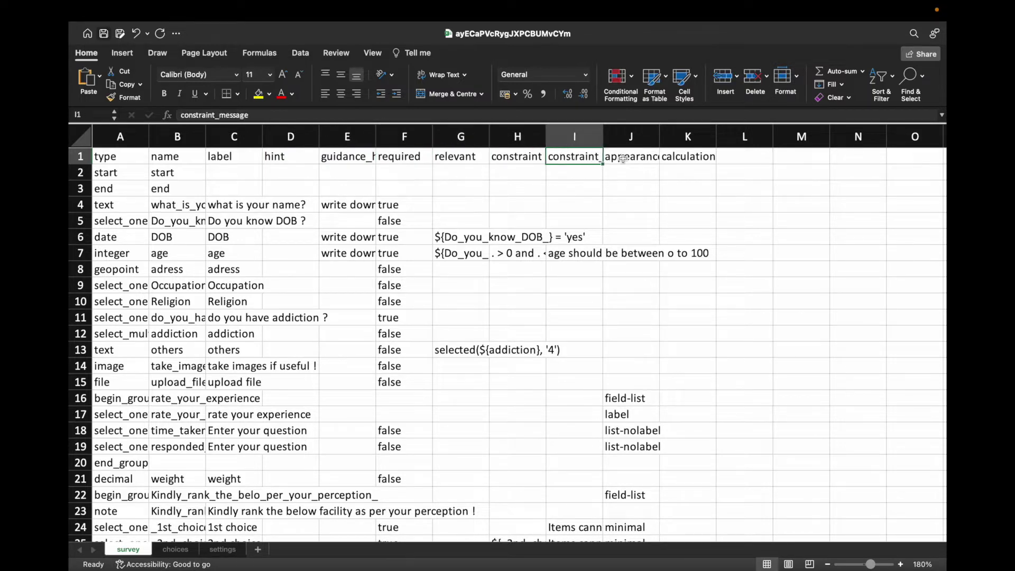
{"action": "left_click", "coordinate": [624, 159]}
{"action": "left_click", "coordinate": [682, 159]}
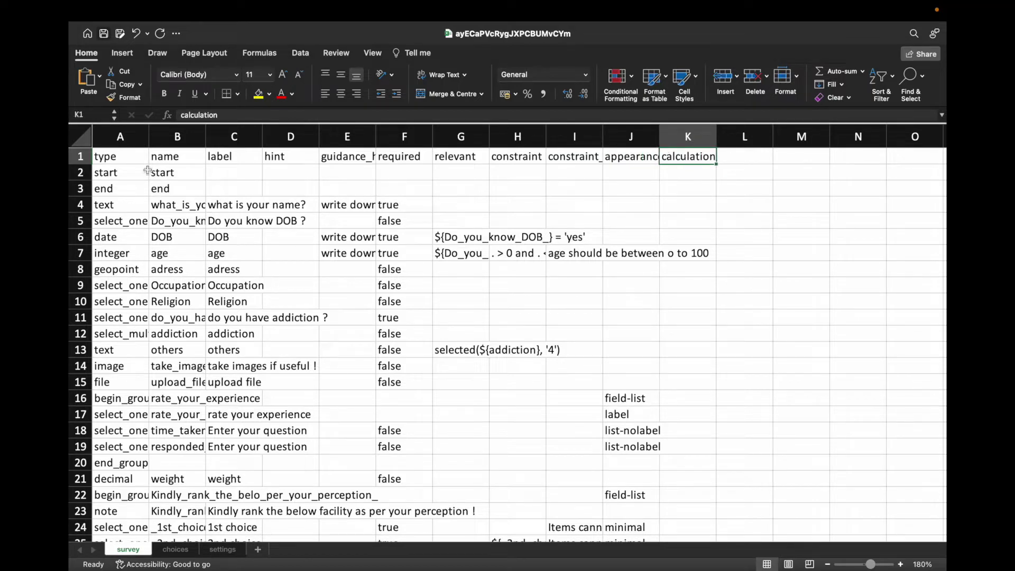
{"action": "left_click", "coordinate": [746, 160]}
{"action": "left_click", "coordinate": [780, 160]}
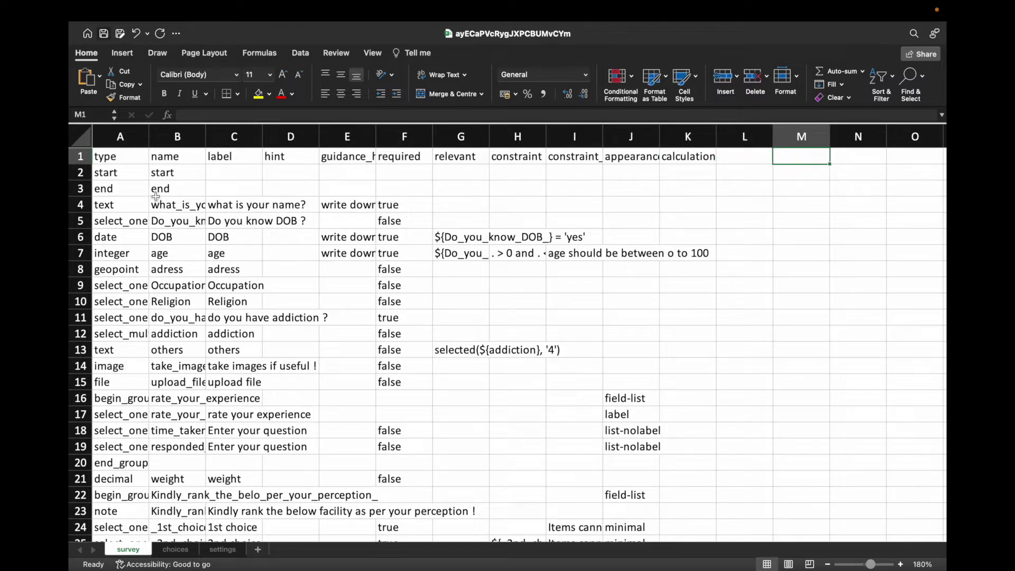
{"action": "left_click", "coordinate": [117, 158]}
{"action": "scroll", "coordinate": [129, 225], "scroll_direction": "down", "scroll_amount": 1}
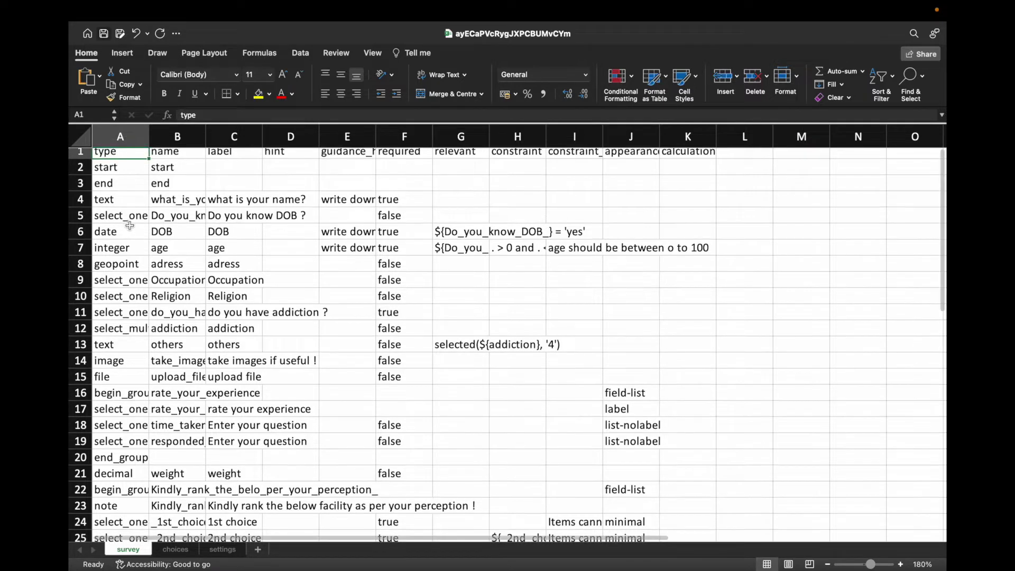
{"action": "scroll", "coordinate": [146, 258], "scroll_direction": "up", "scroll_amount": 1}
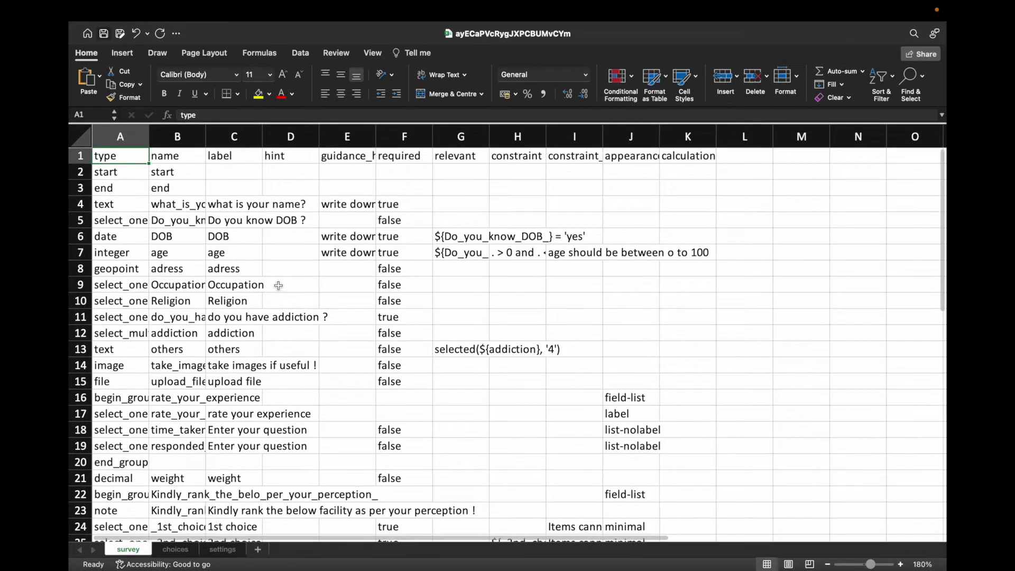
Step: Inspect the date, text, select_one and select_multiple types, then widen column A
{"action": "left_click", "coordinate": [125, 239]}
{"action": "left_click", "coordinate": [116, 207]}
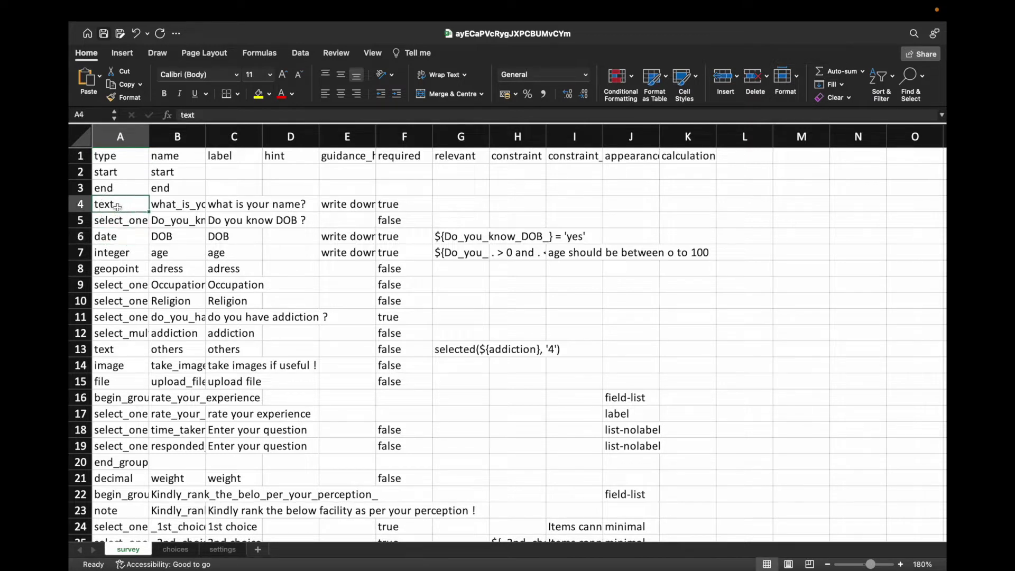
{"action": "left_click", "coordinate": [118, 241]}
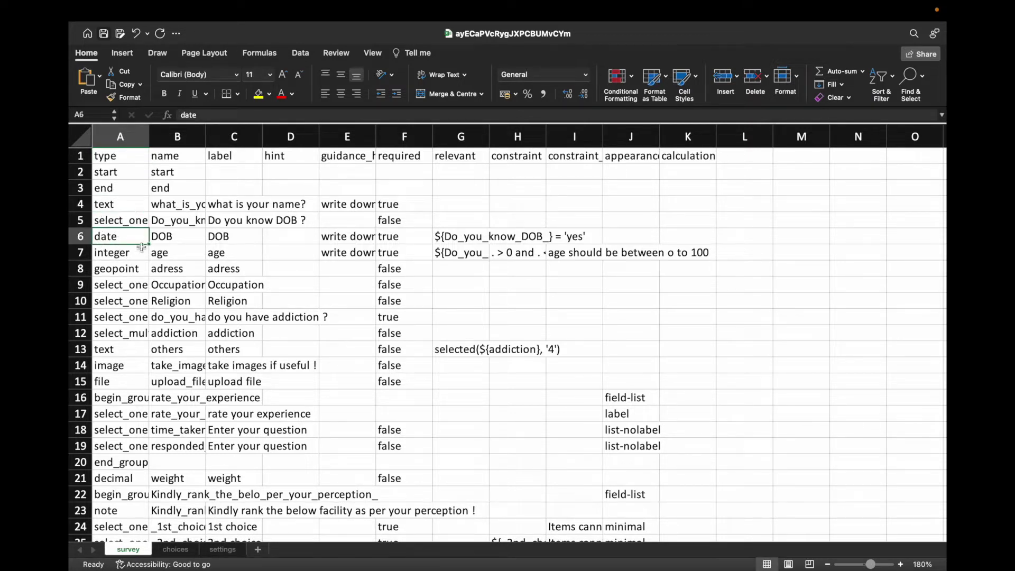
{"action": "left_click", "coordinate": [125, 337]}
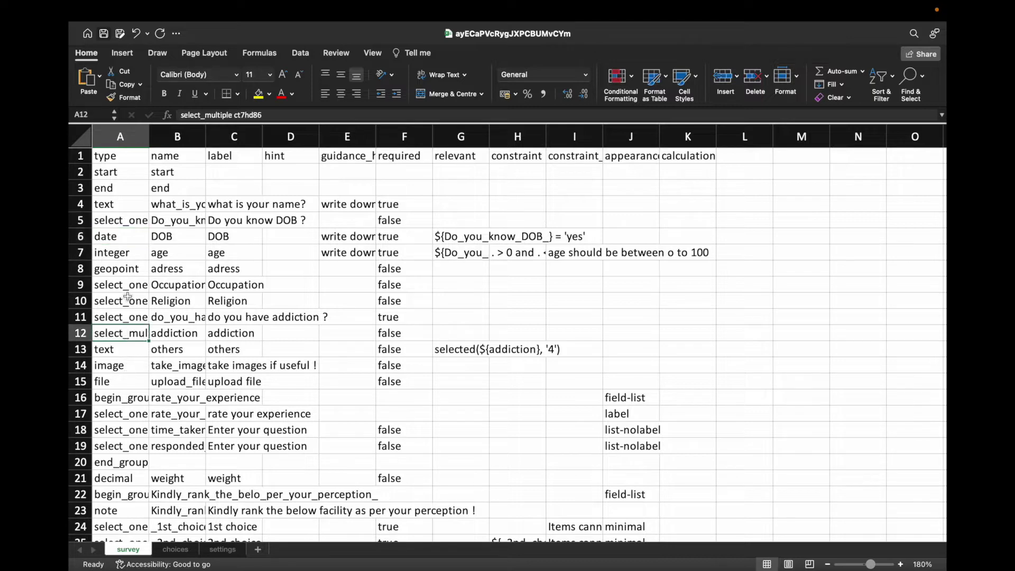
{"action": "left_click", "coordinate": [125, 288]}
{"action": "left_click", "coordinate": [127, 226]}
{"action": "left_click_drag", "start_coordinate": [149, 133], "coordinate": [185, 280]}
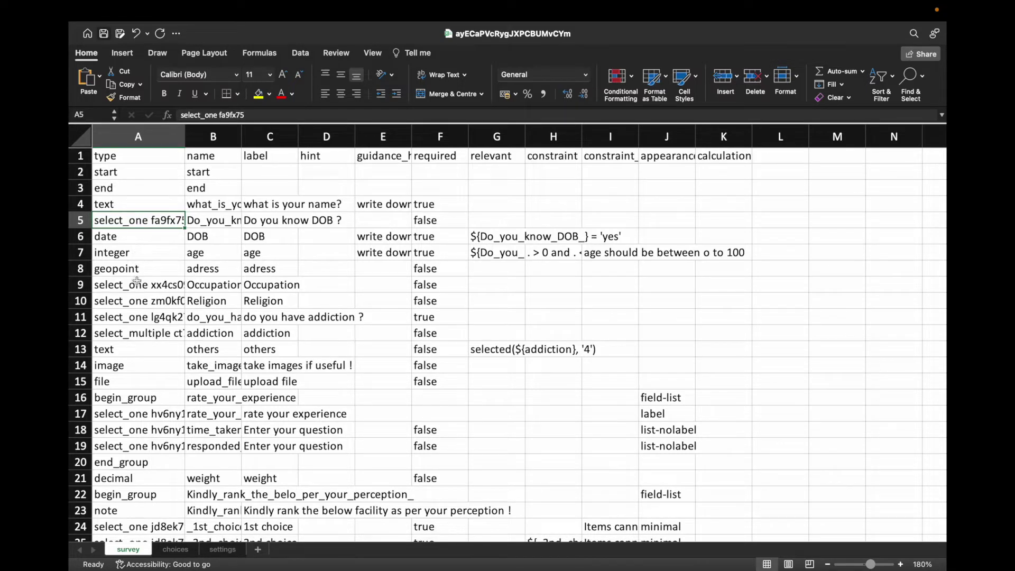
Step: Check the start, end, text, integer, geopoint, image and file types in column A
{"action": "left_click", "coordinate": [147, 175]}
{"action": "left_click", "coordinate": [132, 189]}
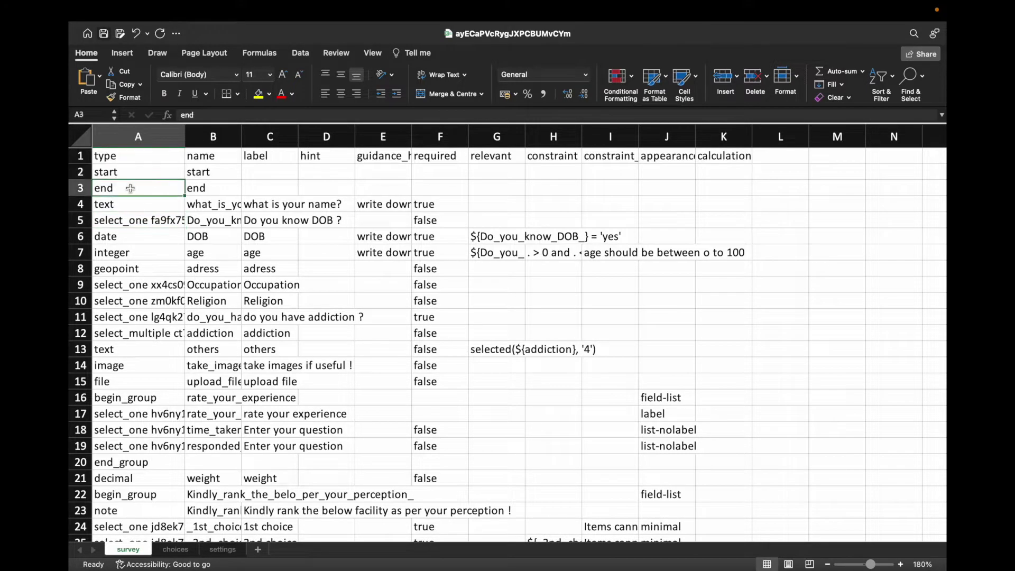
{"action": "left_click", "coordinate": [129, 203]}
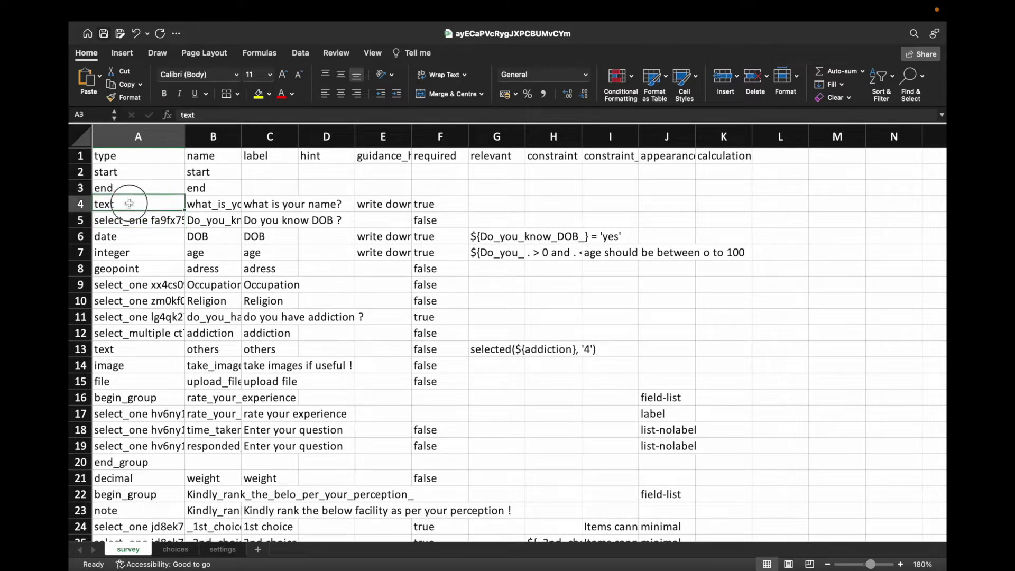
{"action": "left_click", "coordinate": [139, 252]}
{"action": "left_click", "coordinate": [140, 267]}
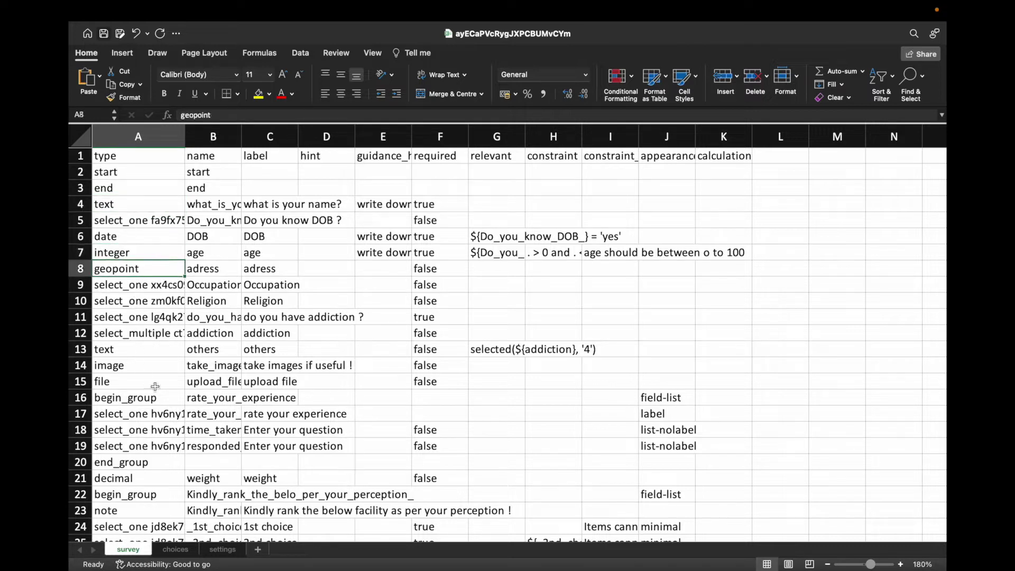
{"action": "left_click", "coordinate": [159, 370]}
{"action": "left_click", "coordinate": [154, 389]}
{"action": "left_click", "coordinate": [213, 158]}
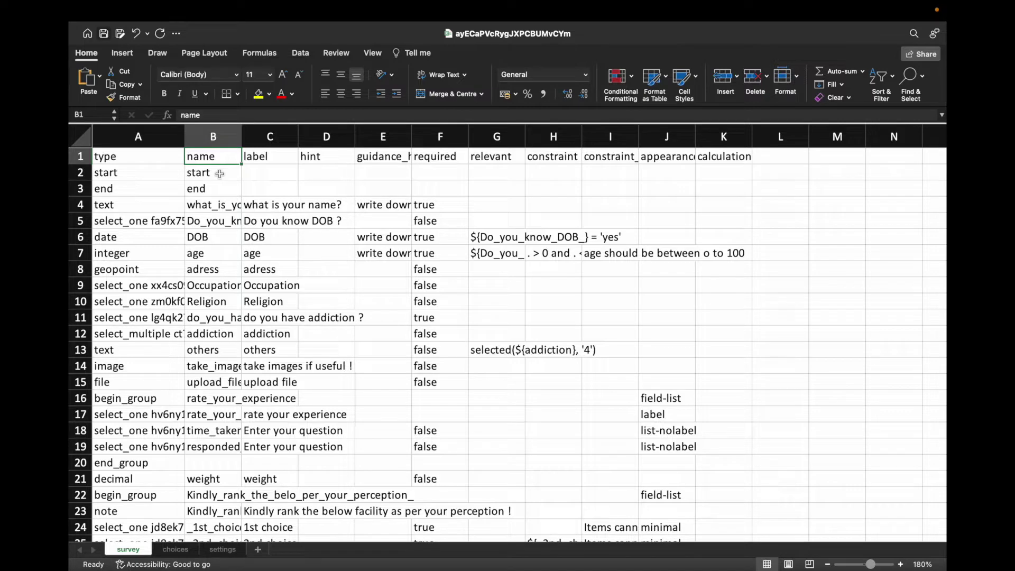
{"action": "left_click", "coordinate": [219, 175]}
{"action": "left_click", "coordinate": [217, 205]}
{"action": "left_click", "coordinate": [218, 222]}
{"action": "left_click", "coordinate": [218, 237]}
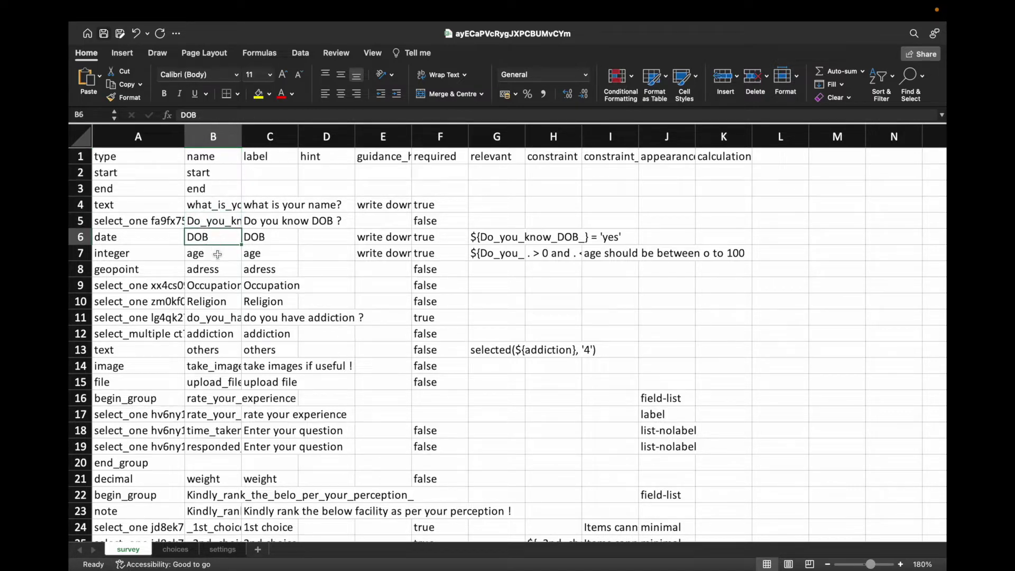
{"action": "left_click", "coordinate": [217, 255]}
{"action": "left_click", "coordinate": [217, 270]}
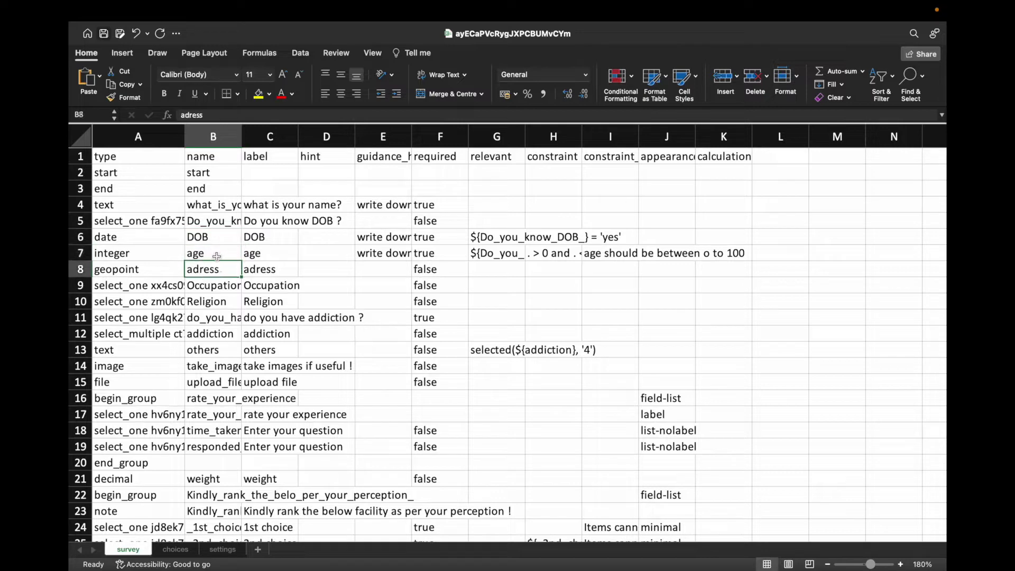
{"action": "left_click", "coordinate": [216, 257]}
{"action": "left_click", "coordinate": [217, 286]}
{"action": "left_click", "coordinate": [217, 302]}
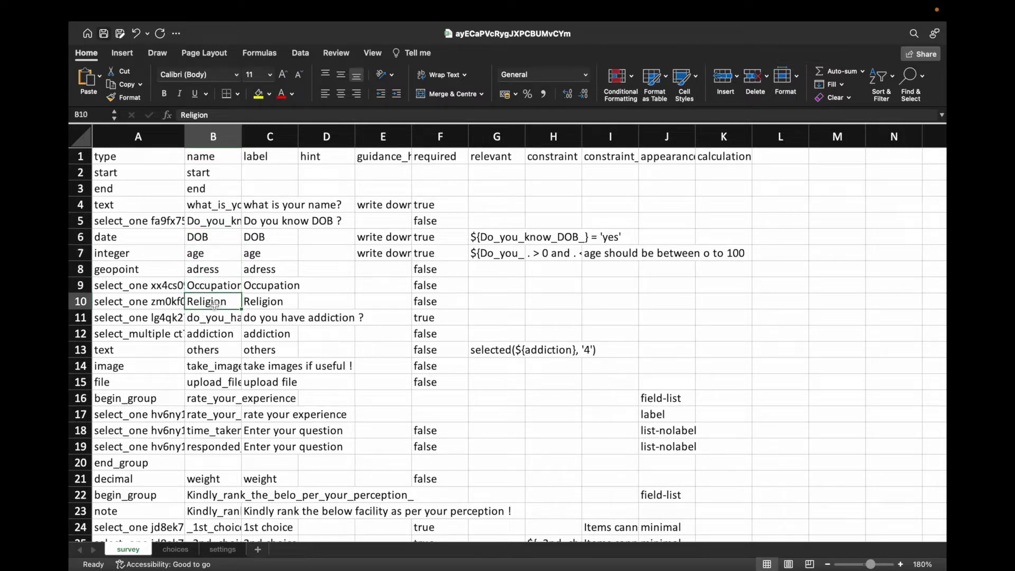
{"action": "left_click", "coordinate": [216, 317]}
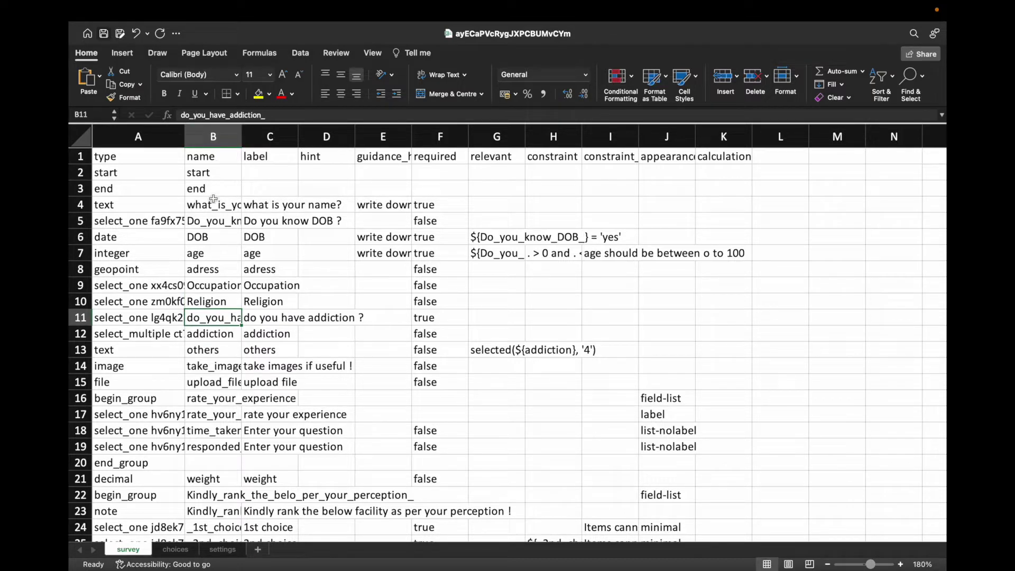
{"action": "left_click", "coordinate": [216, 206]}
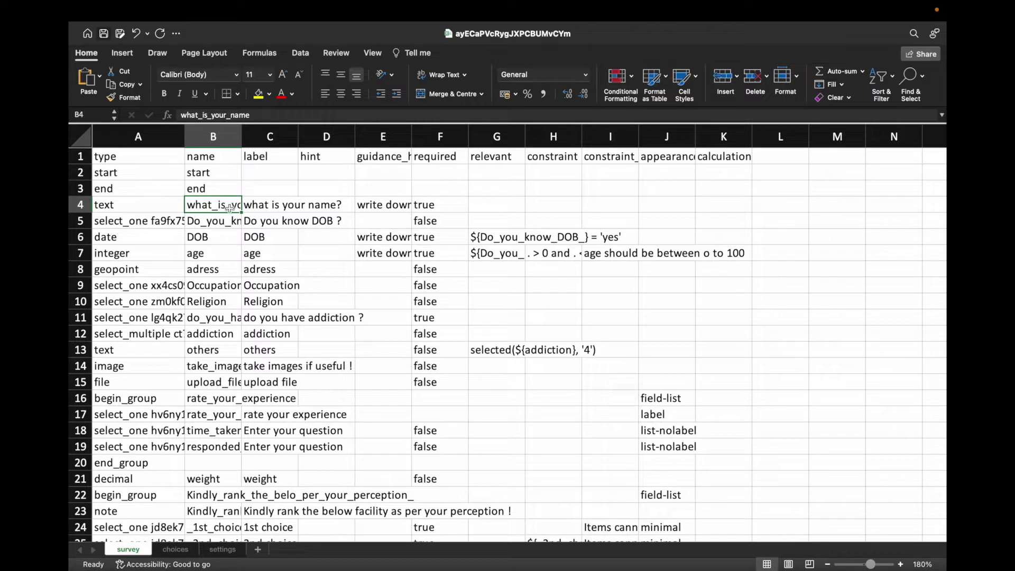
Step: Rename the first question in B4 to 'name'
{"action": "type", "text": "name"}
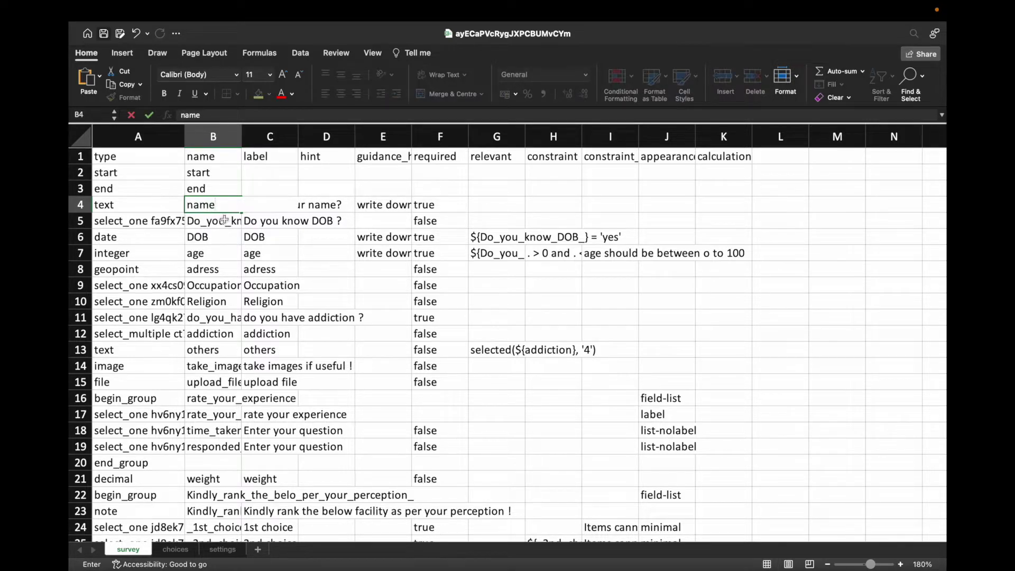
{"action": "key", "text": "Return"}
{"action": "left_click", "coordinate": [219, 205]}
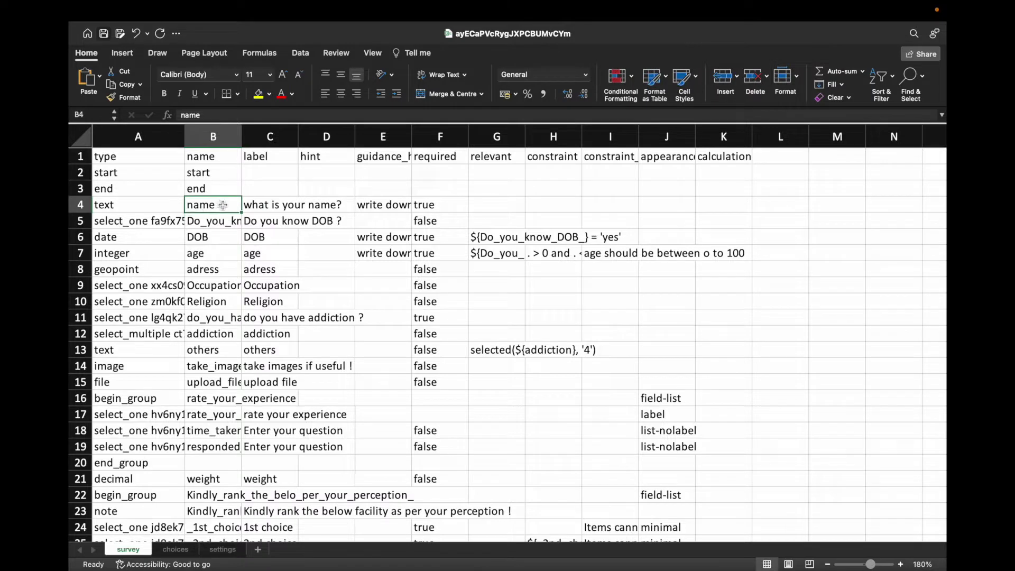
{"action": "key", "text": "super+z"}
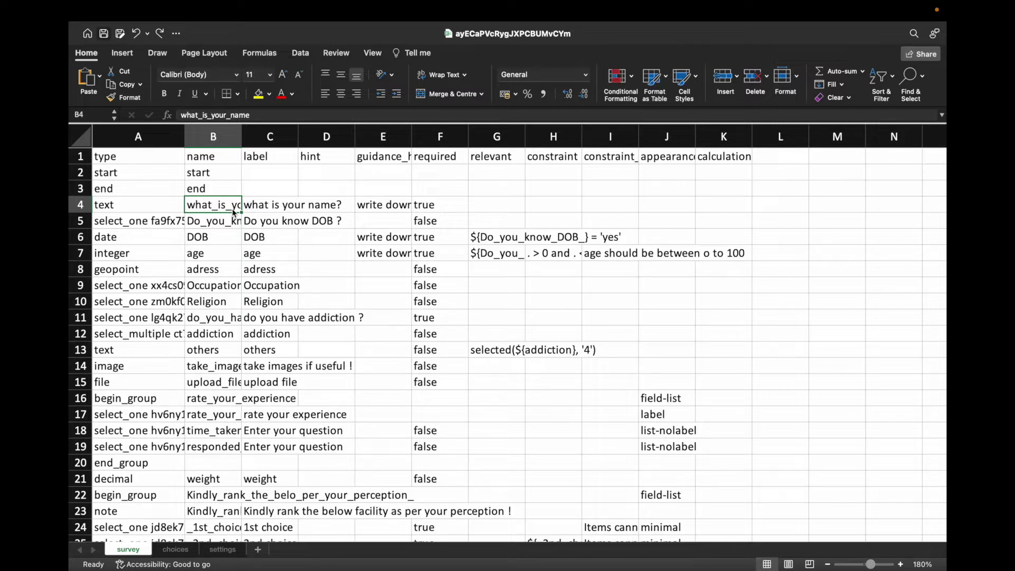
{"action": "type", "text": "name"}
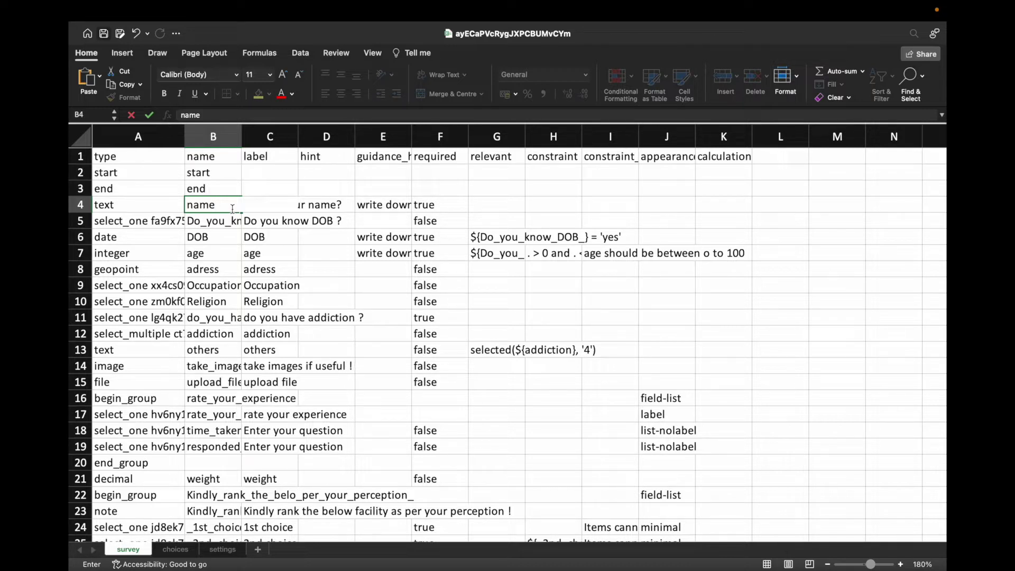
{"action": "key", "text": "Return"}
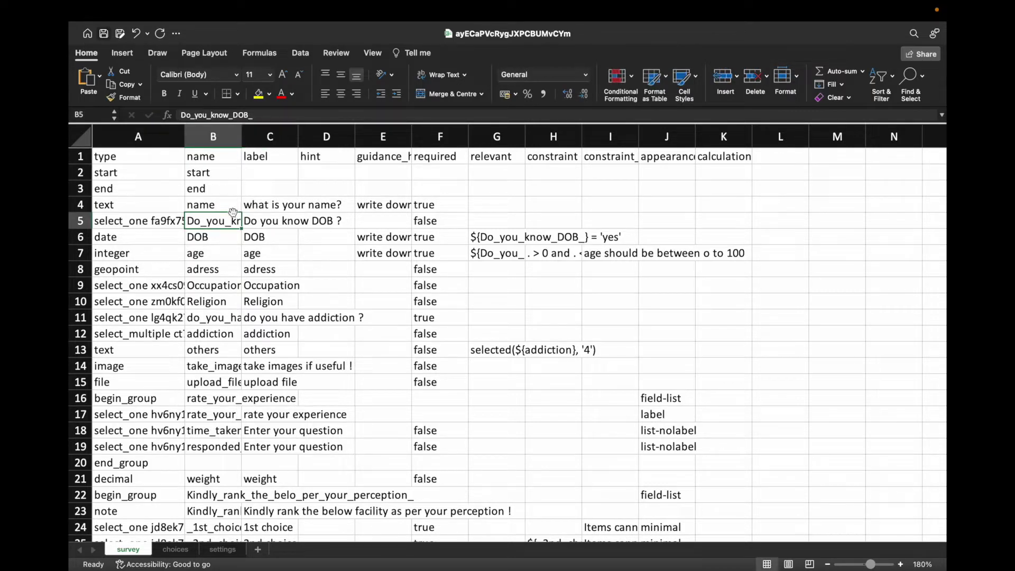
Step: Rename B5 to 'DOB' and B6 to 'DOB_date'
{"action": "type", "text": "DOB"}
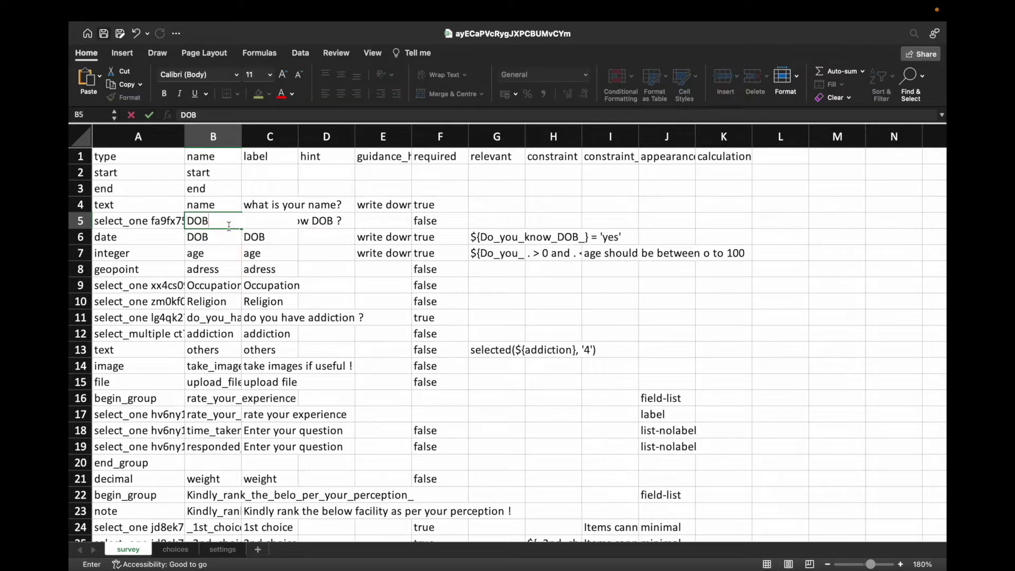
{"action": "key", "text": "Return"}
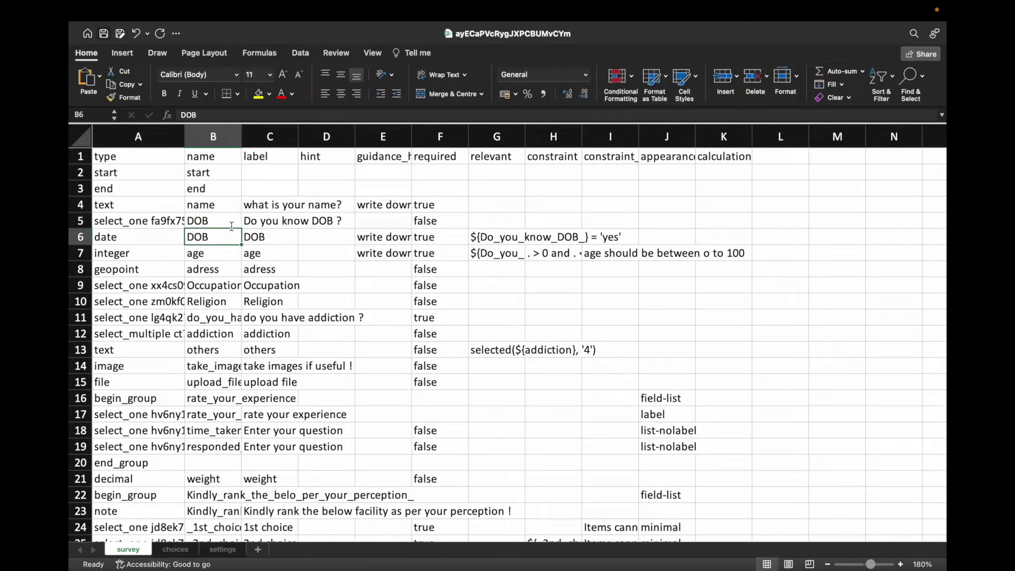
{"action": "left_click", "coordinate": [211, 221]}
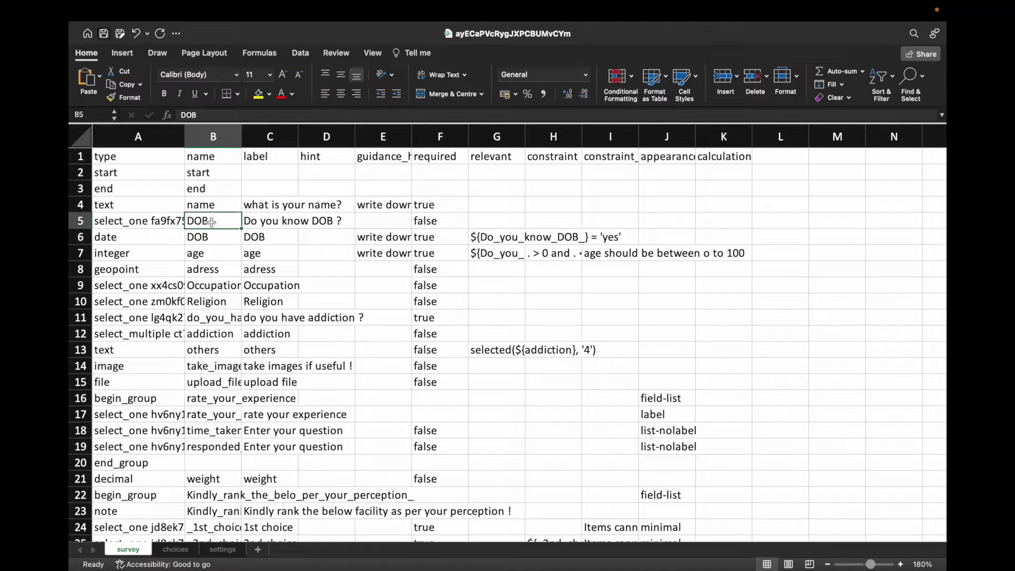
{"action": "double_click", "coordinate": [212, 237]}
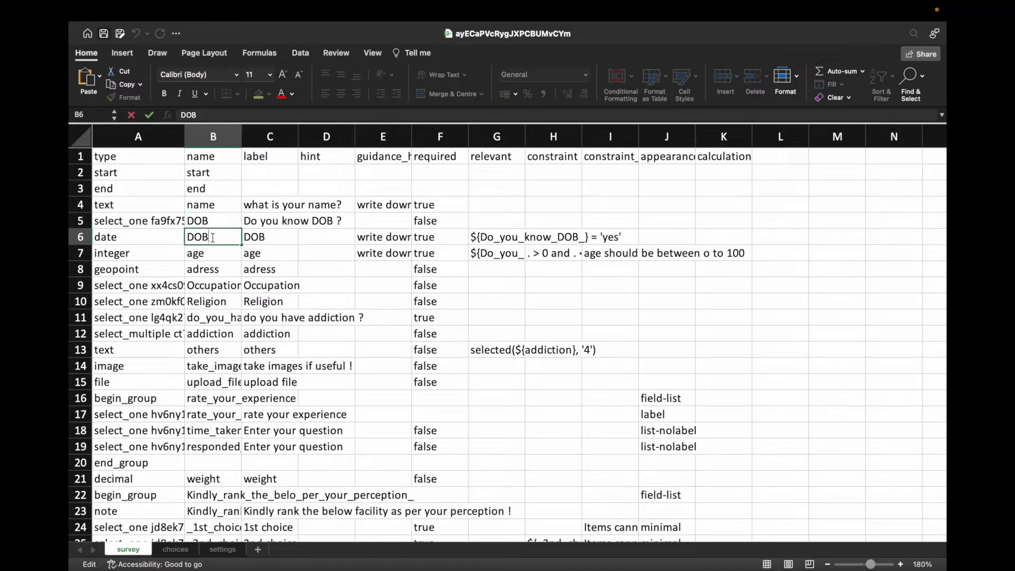
{"action": "type", "text": "_date"}
{"action": "key", "text": "Return"}
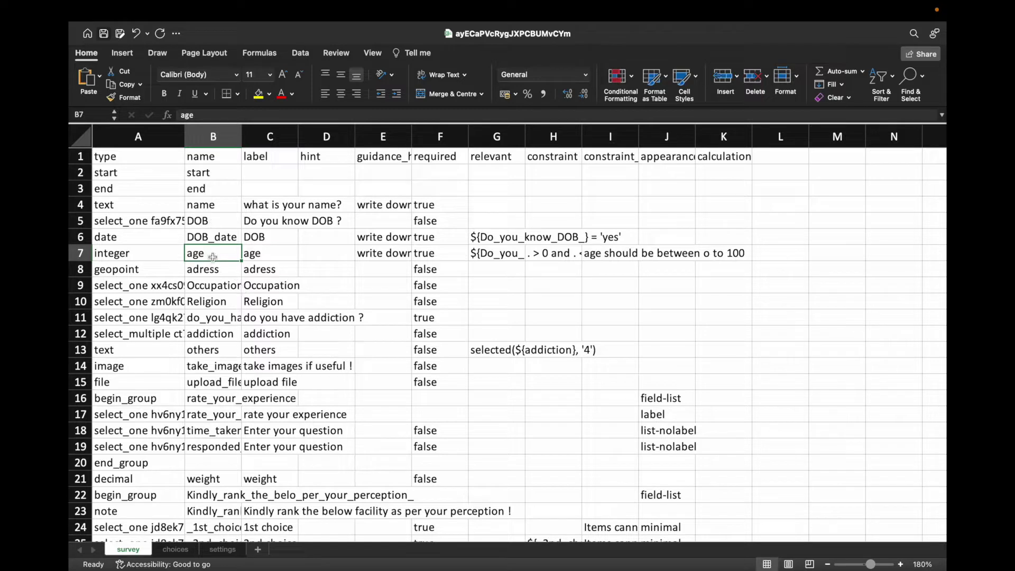
Step: Review the following question names, then inspect the DOB_date relevant formula in G6
{"action": "left_click", "coordinate": [214, 271]}
{"action": "left_click", "coordinate": [214, 286]}
{"action": "left_click", "coordinate": [215, 301]}
{"action": "left_click", "coordinate": [216, 317]}
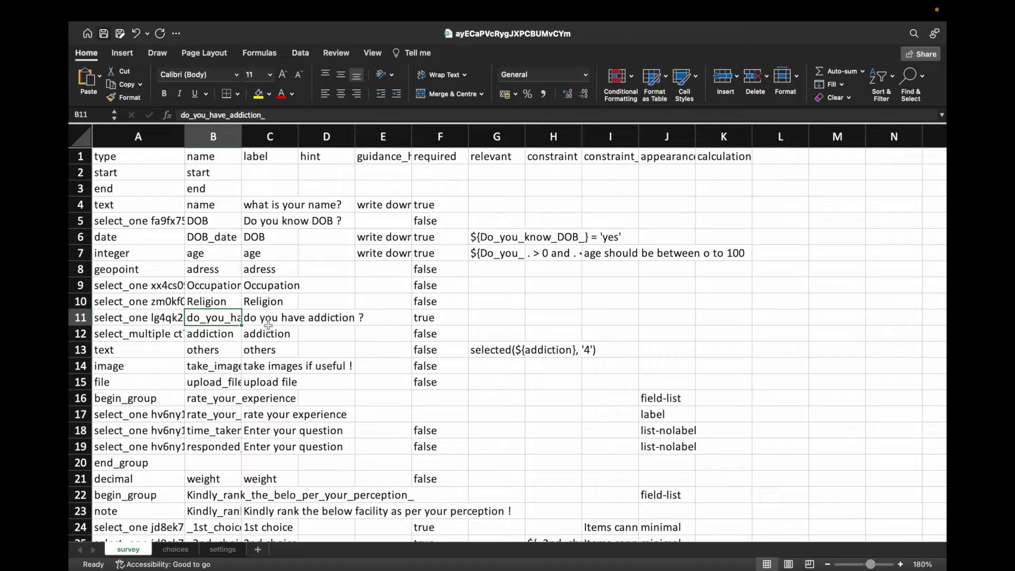
{"action": "left_click", "coordinate": [219, 240]}
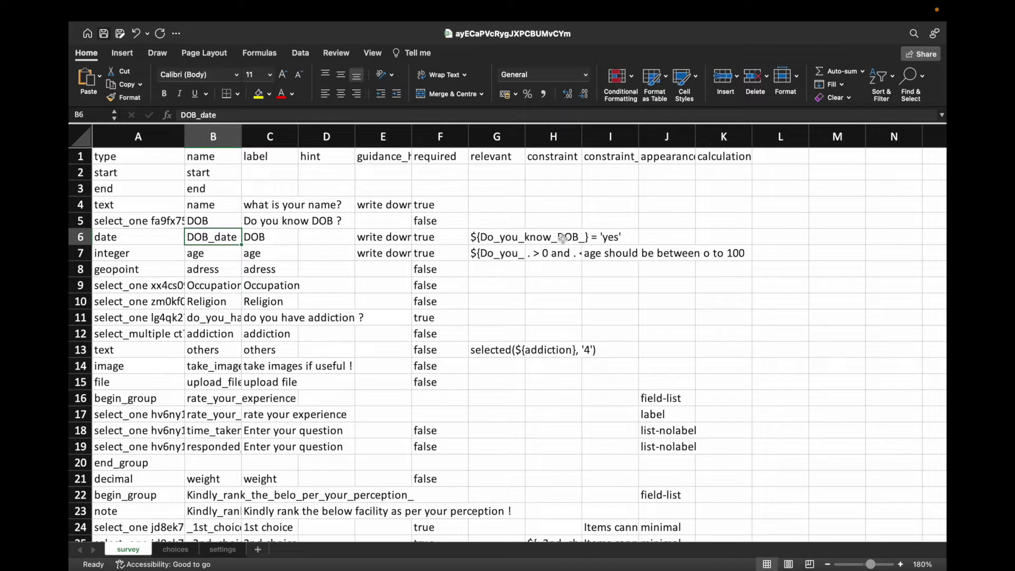
{"action": "left_click", "coordinate": [509, 243]}
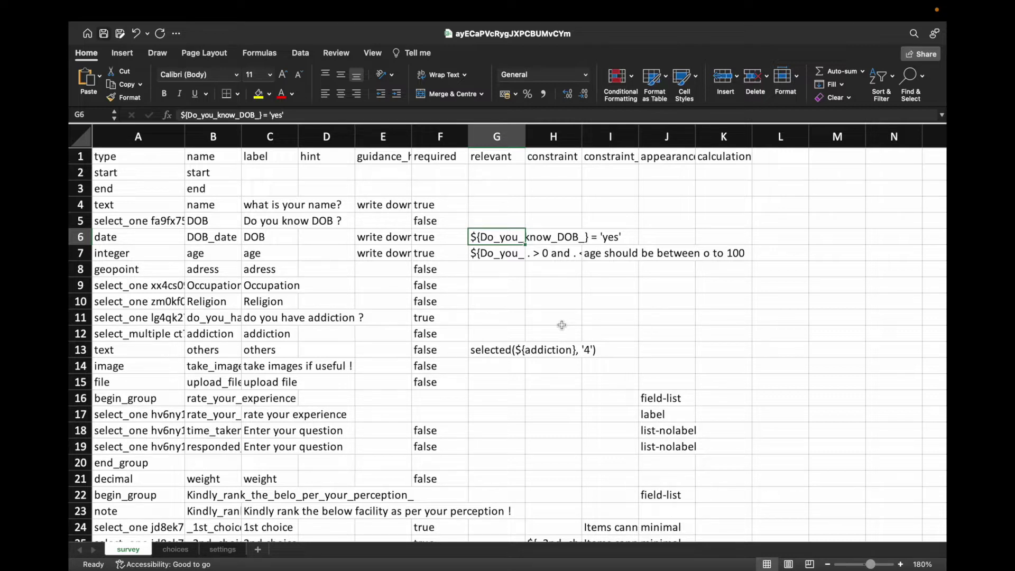
Step: Check the name, hint and label headers and C4's label, then bring Chrome forward
{"action": "left_click", "coordinate": [505, 286]}
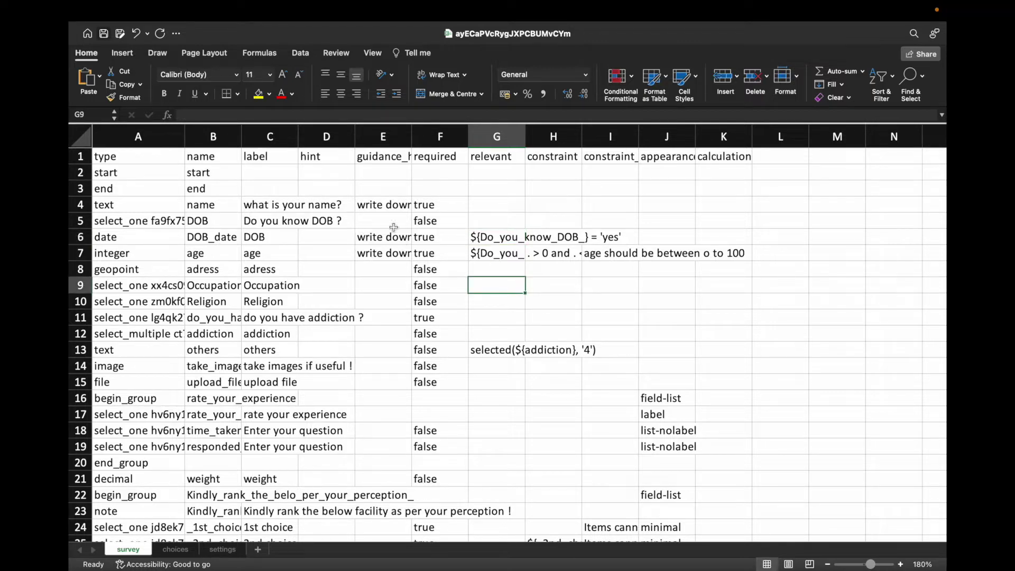
{"action": "left_click", "coordinate": [205, 159]}
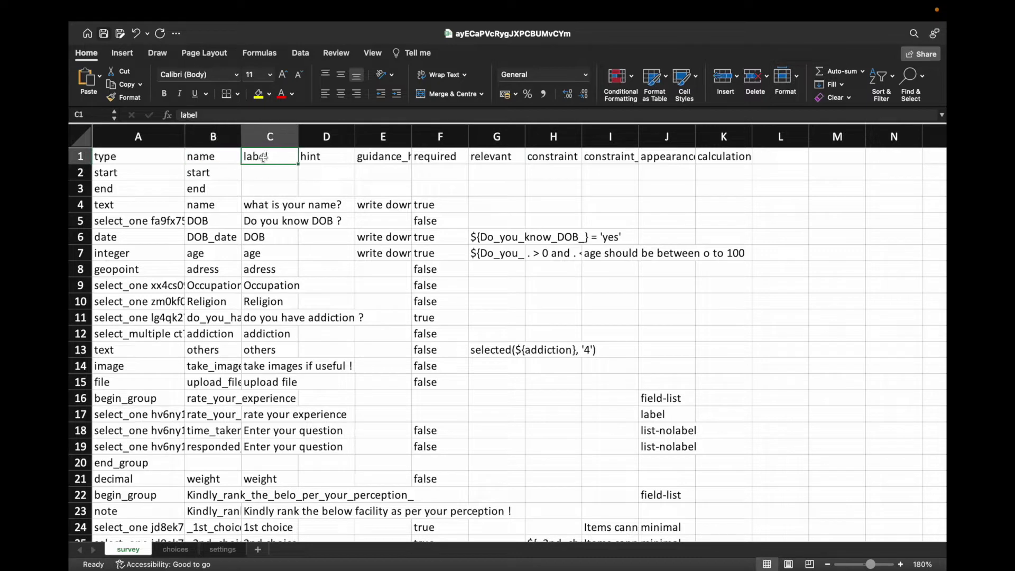
{"action": "left_click", "coordinate": [316, 159]}
{"action": "left_click", "coordinate": [275, 161]}
{"action": "left_click", "coordinate": [272, 205]}
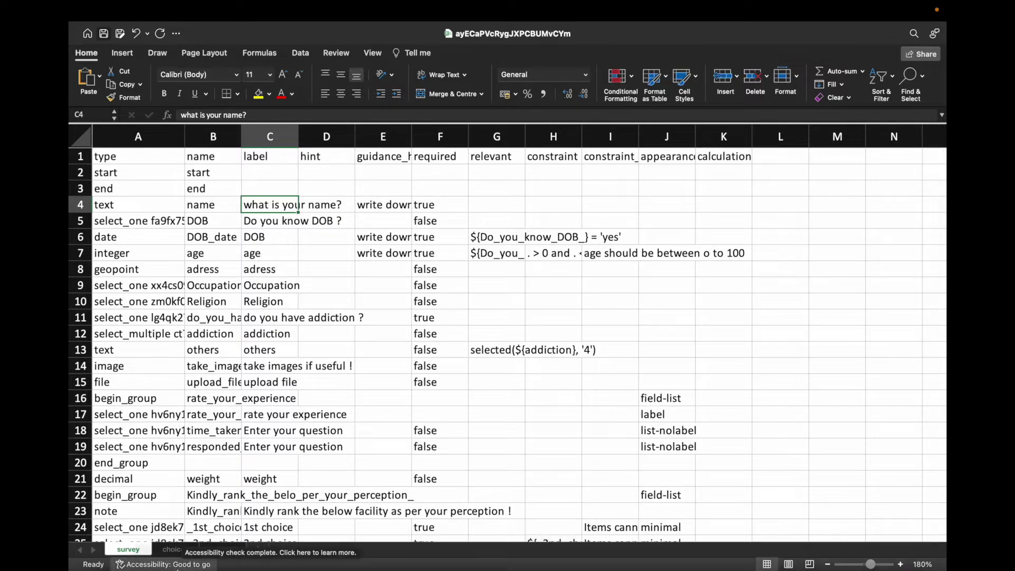
{"action": "left_click", "coordinate": [175, 542]}
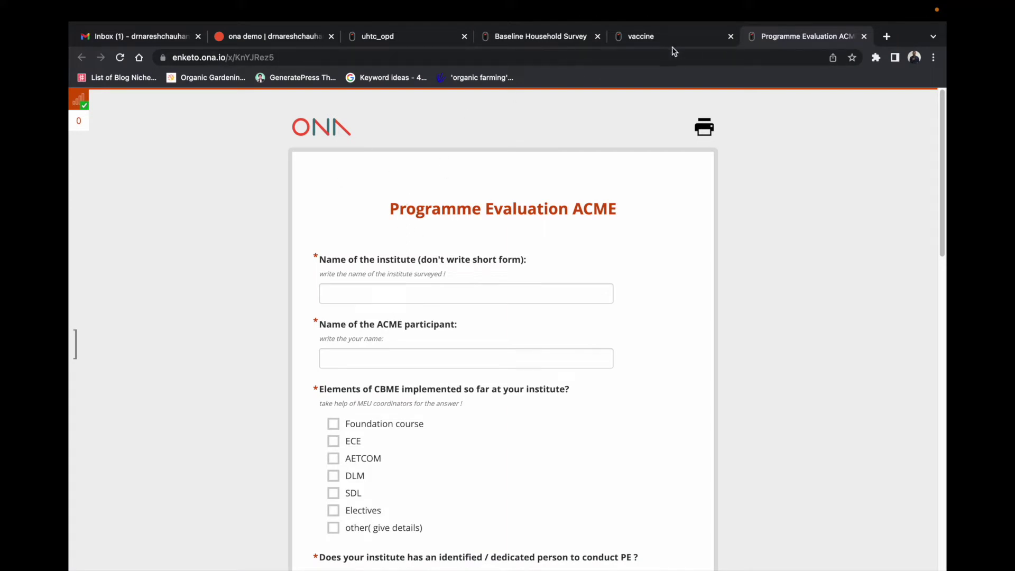
Step: Open the demo project's Webform from the ona demo page, then return to the Excel workbook
{"action": "left_click", "coordinate": [317, 38]}
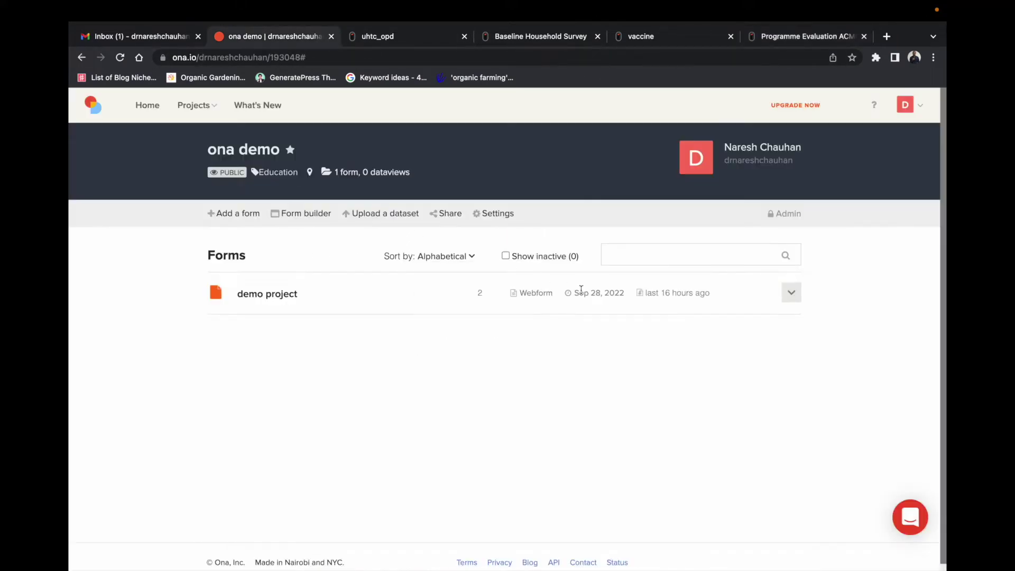
{"action": "left_click", "coordinate": [537, 300]}
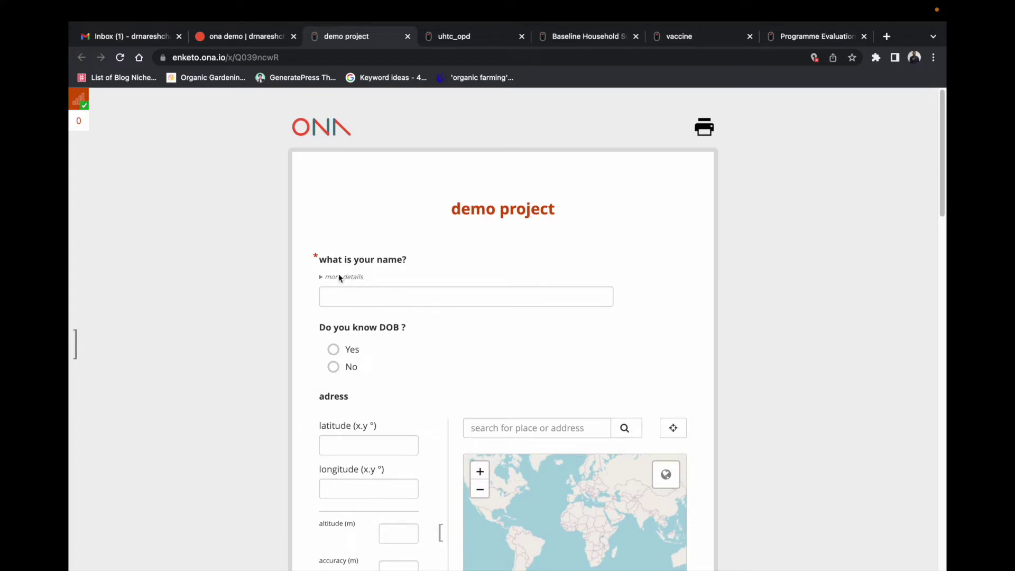
{"action": "mouse_move", "coordinate": [824, 565]}
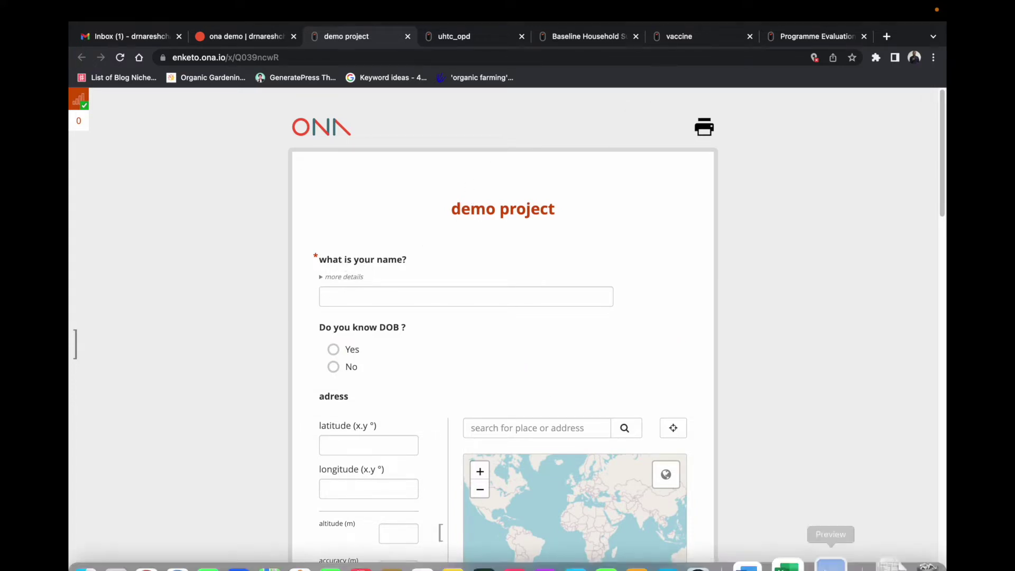
{"action": "right_click", "coordinate": [800, 528]}
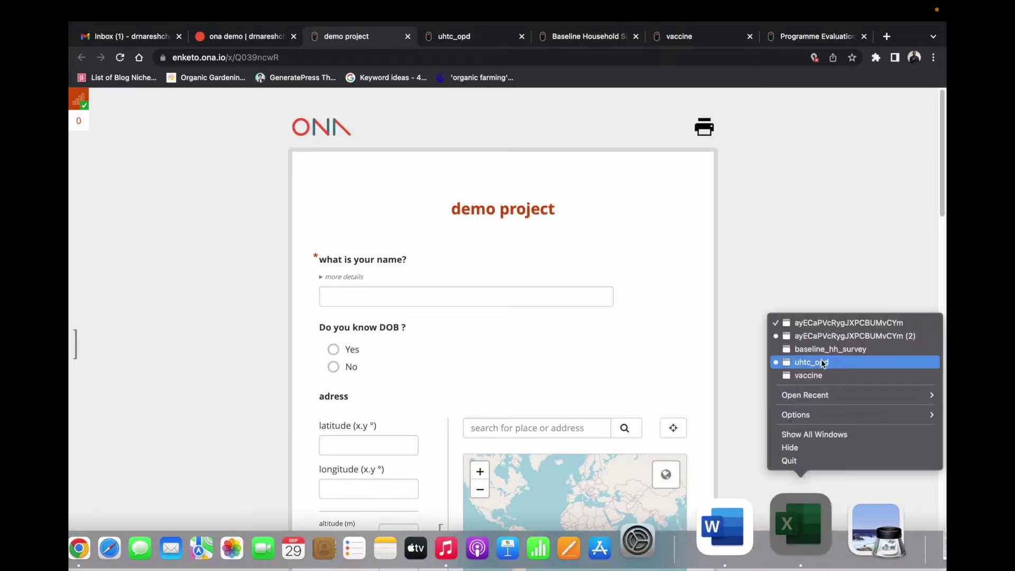
{"action": "left_click", "coordinate": [825, 321]}
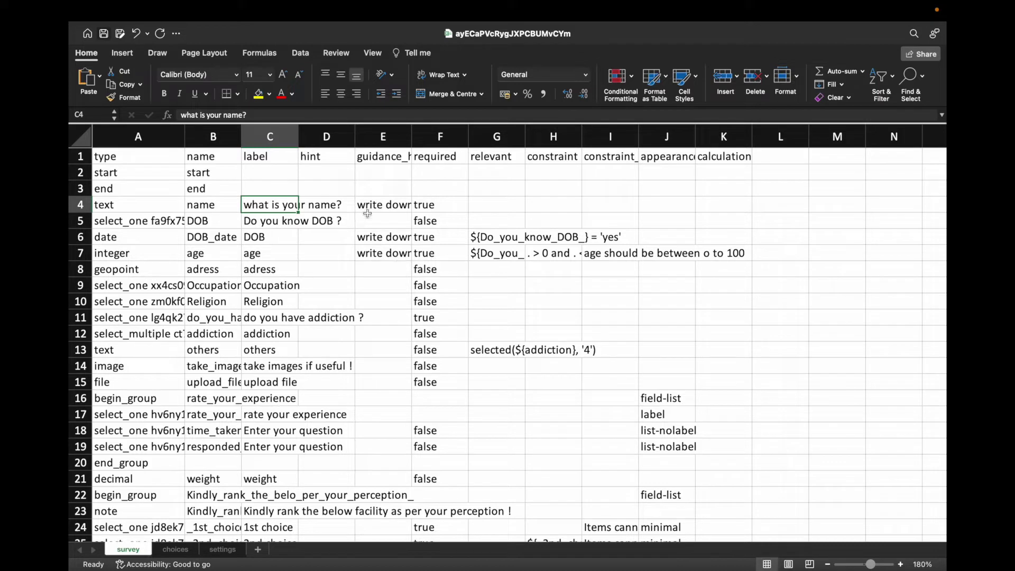
{"action": "left_click", "coordinate": [317, 155]}
{"action": "left_click", "coordinate": [322, 205]}
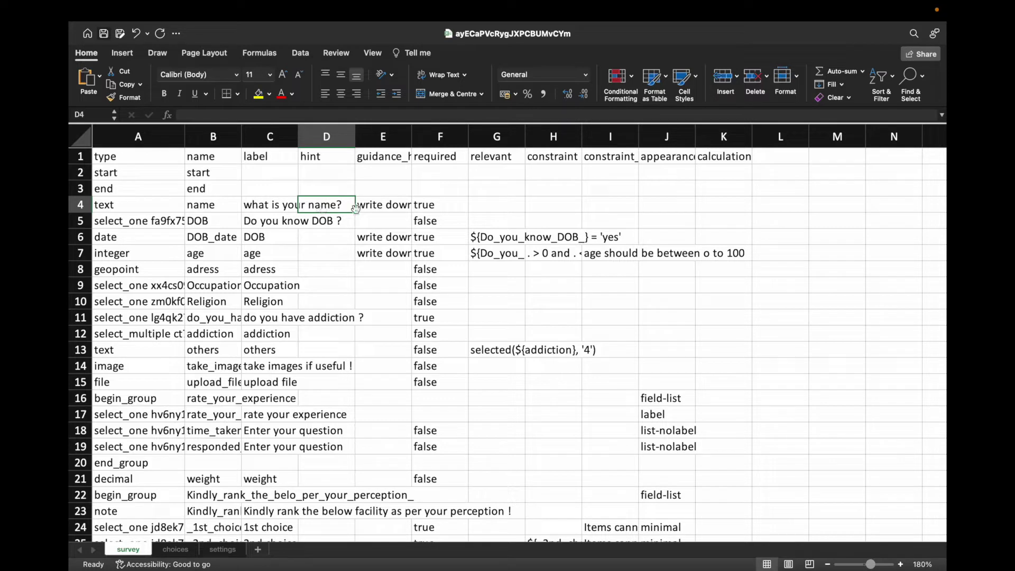
{"action": "left_click", "coordinate": [392, 157]}
{"action": "left_click", "coordinate": [390, 204]}
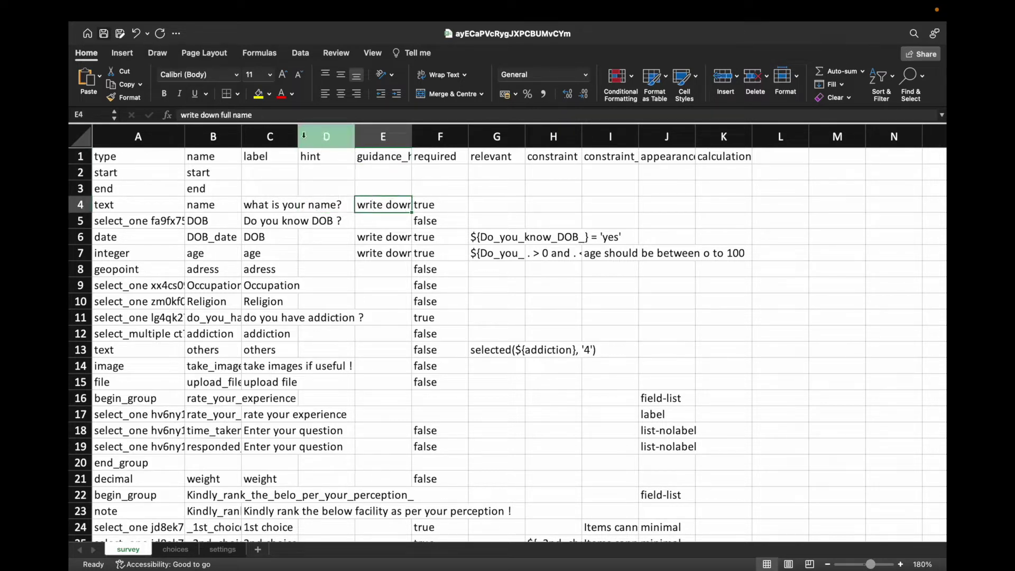
{"action": "left_click", "coordinate": [452, 207]}
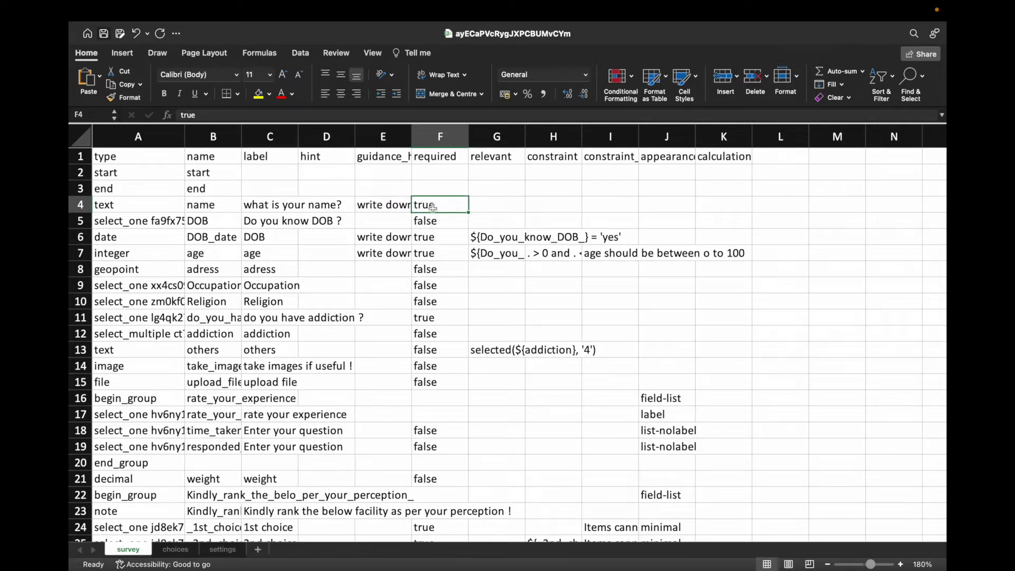
{"action": "left_click", "coordinate": [443, 221]}
{"action": "left_click", "coordinate": [447, 206]}
{"action": "left_click", "coordinate": [500, 158]}
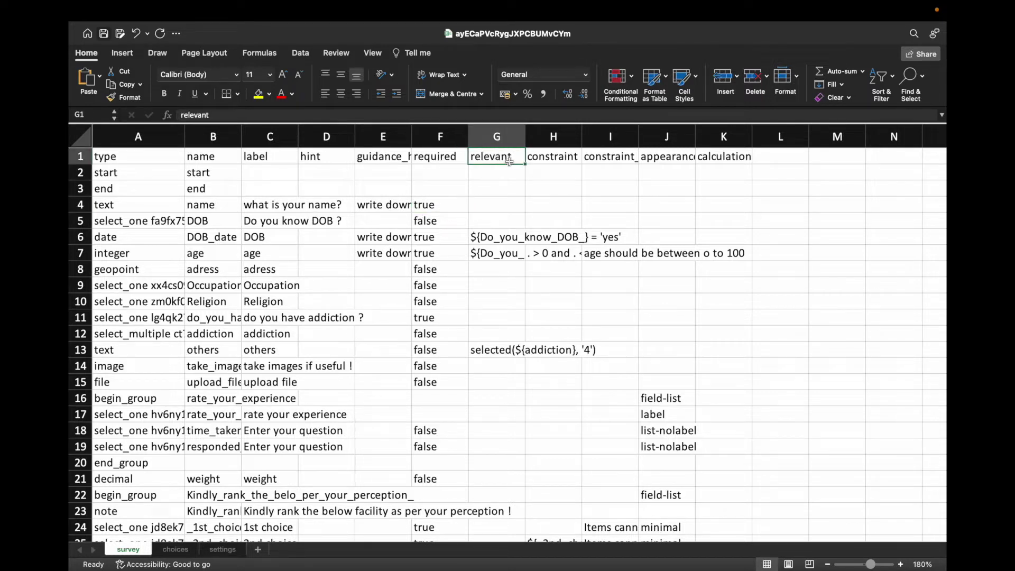
{"action": "left_click", "coordinate": [488, 206]}
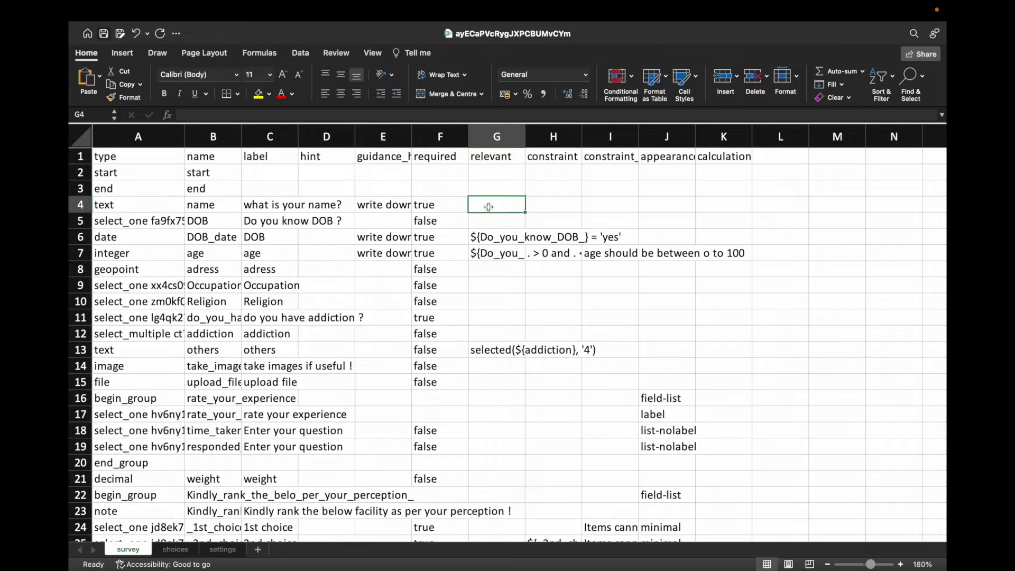
{"action": "left_click", "coordinate": [495, 238]}
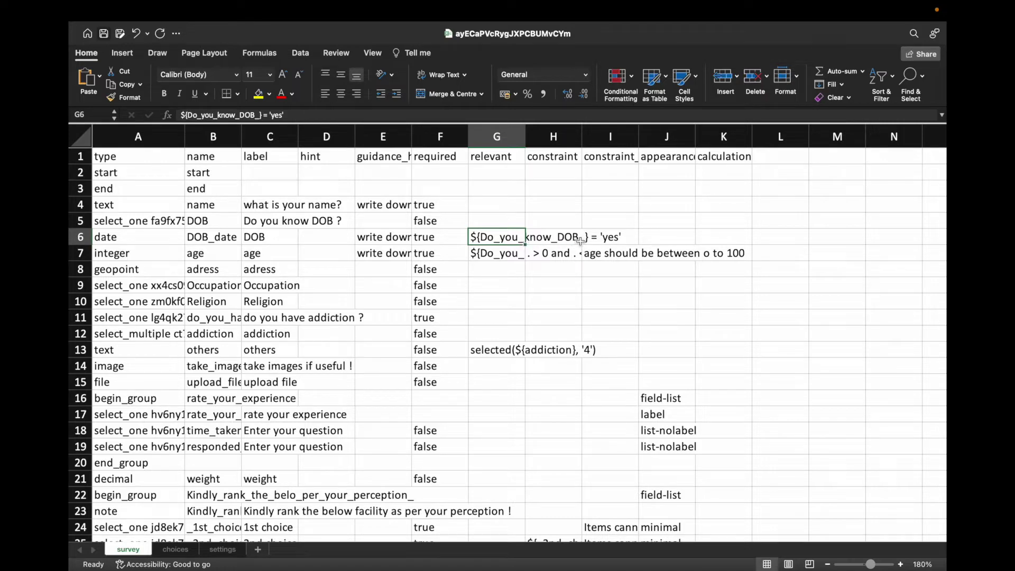
{"action": "left_click", "coordinate": [132, 238]}
{"action": "left_click", "coordinate": [204, 239]}
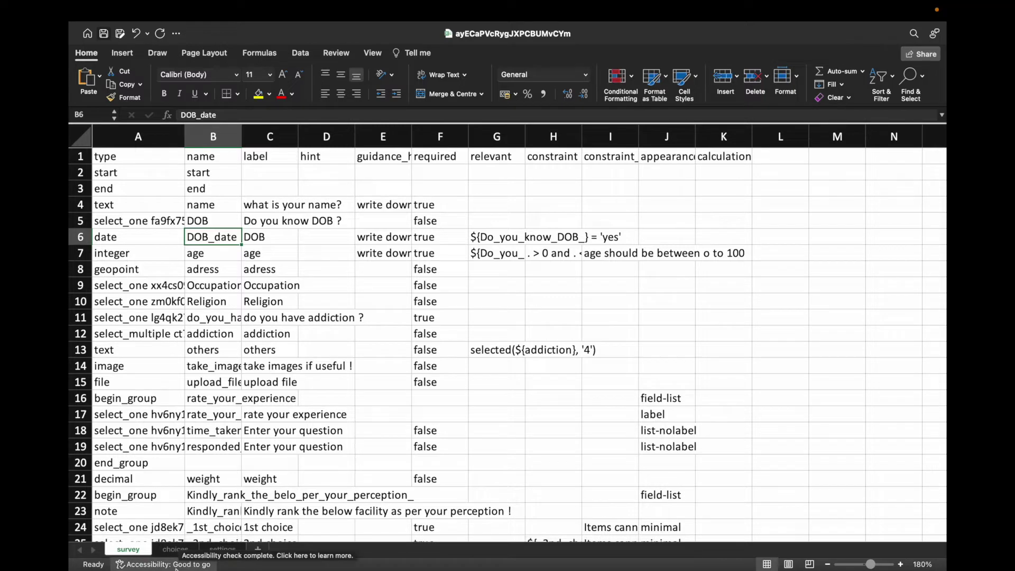
Step: Answer Yes to 'Do you know DOB?' in the web form, then bring the demo project workbook forward
{"action": "left_click", "coordinate": [175, 534]}
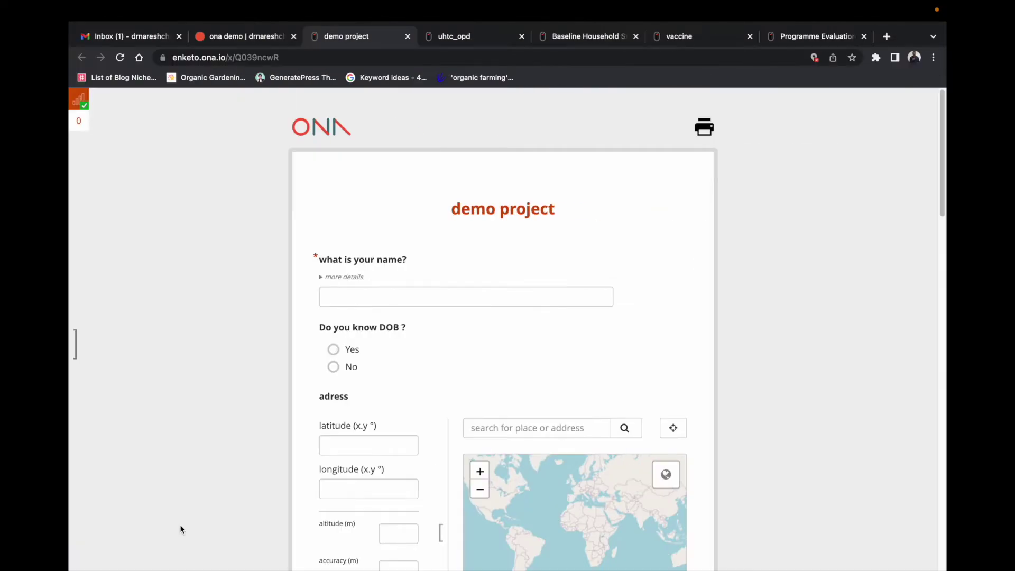
{"action": "left_click", "coordinate": [333, 349]}
{"action": "scroll", "coordinate": [490, 361], "scroll_direction": "down", "scroll_amount": 1}
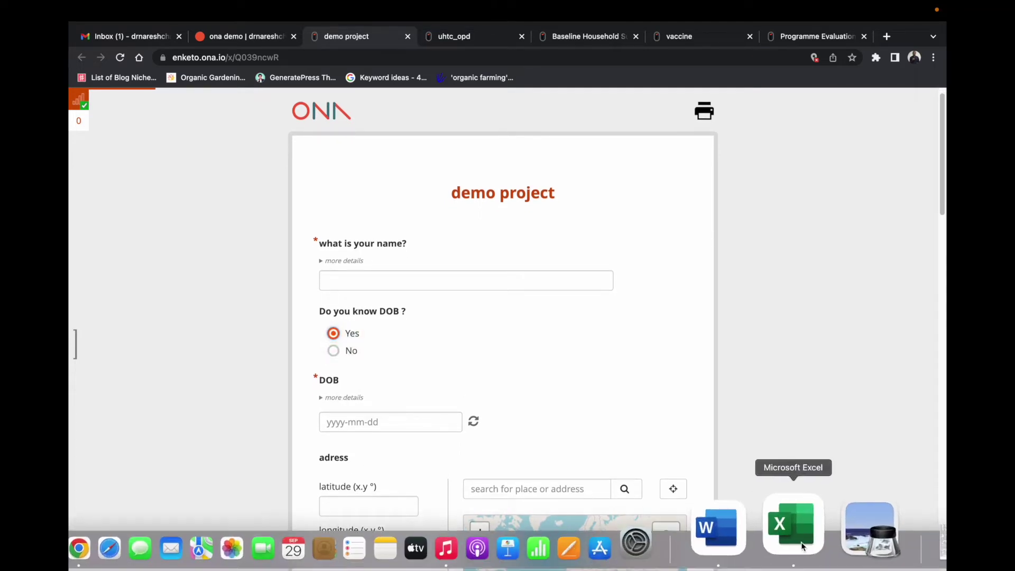
{"action": "right_click", "coordinate": [800, 535]}
{"action": "left_click", "coordinate": [817, 322]}
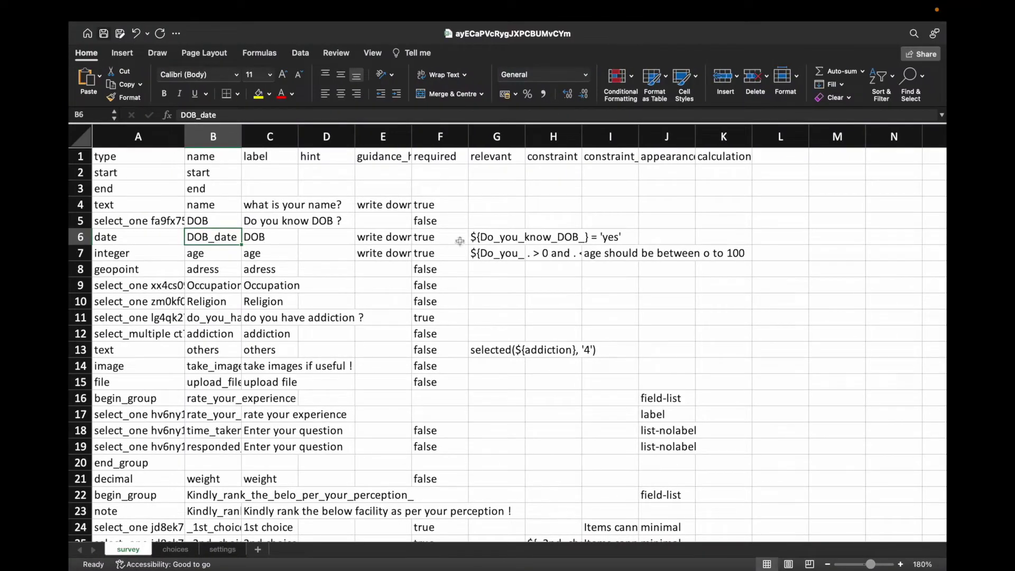
{"action": "left_click", "coordinate": [489, 239]}
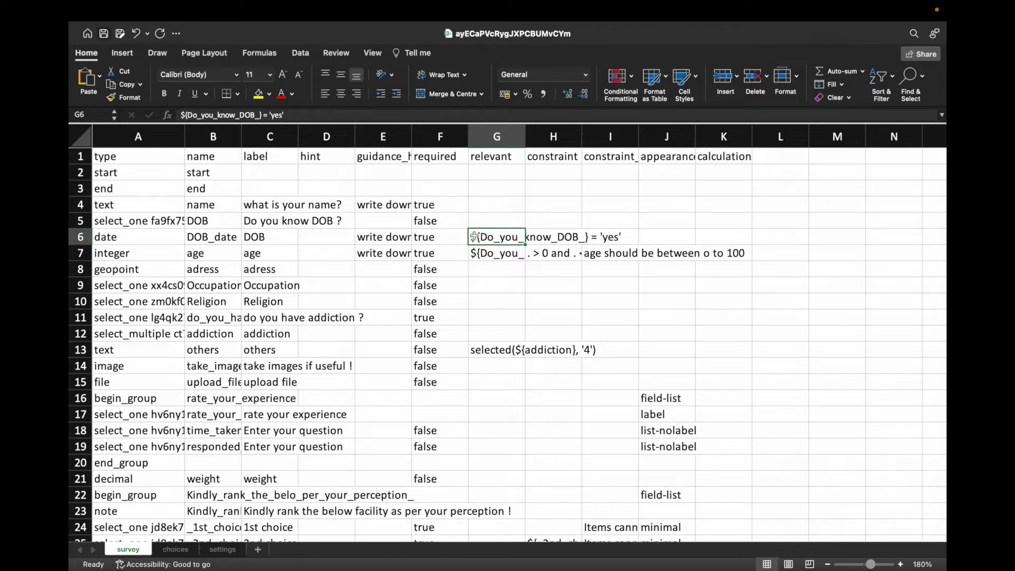
{"action": "left_click", "coordinate": [489, 253]}
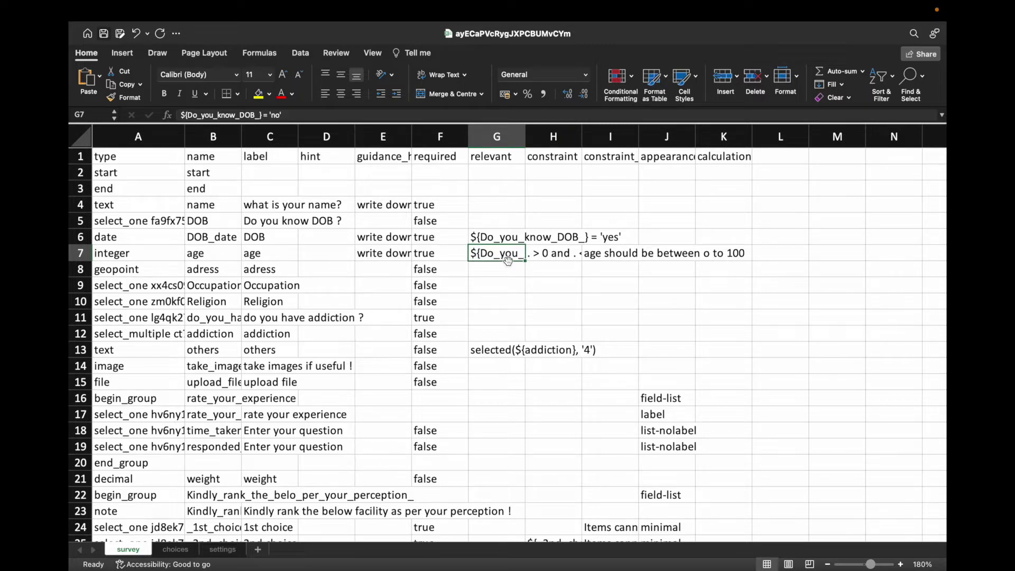
Step: Inspect the age question's constraint and constraint_message cells in row 7
{"action": "left_click", "coordinate": [564, 158]}
{"action": "left_click", "coordinate": [616, 159]}
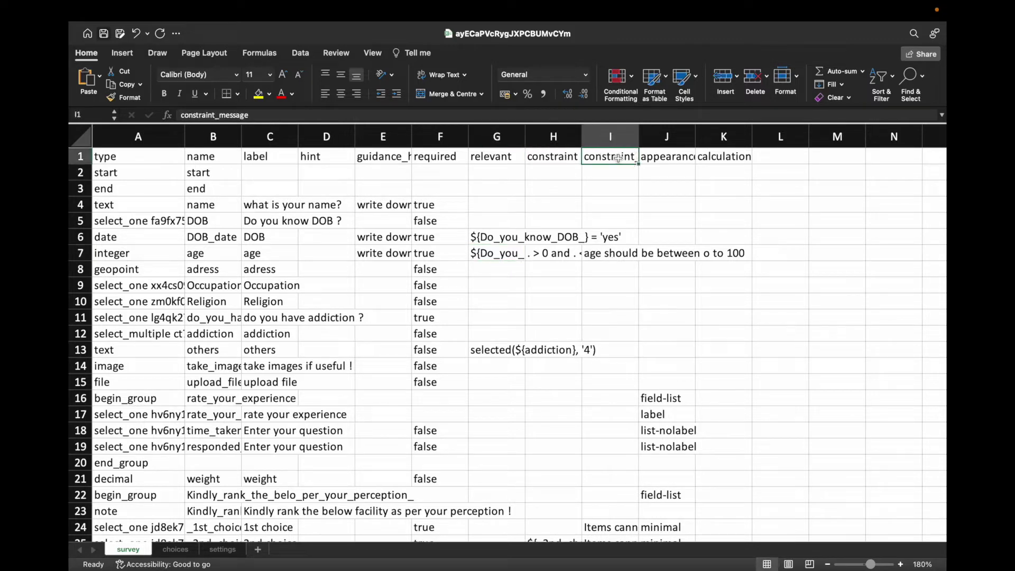
{"action": "left_click", "coordinate": [568, 158]}
{"action": "left_click", "coordinate": [551, 255]}
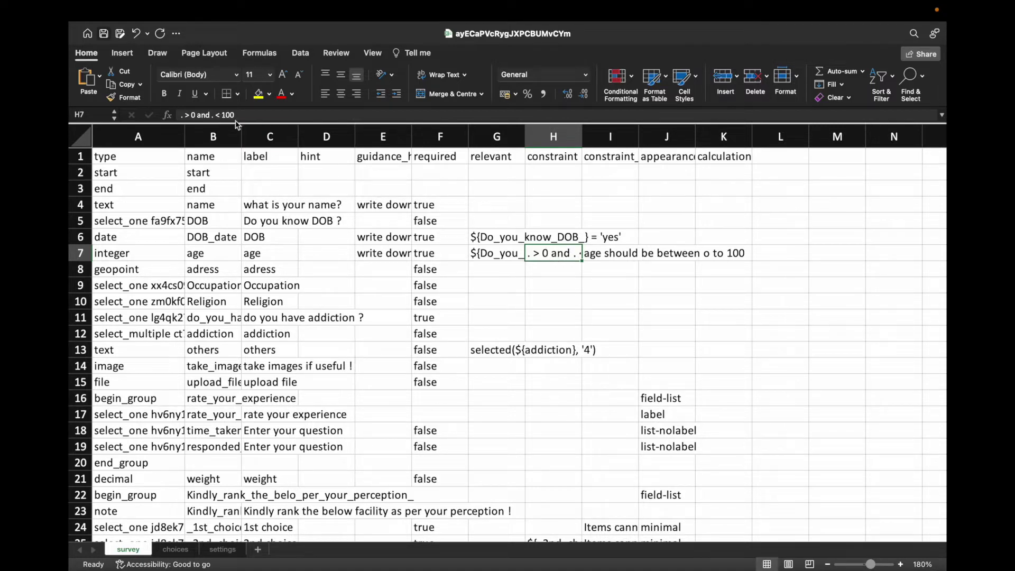
{"action": "left_click", "coordinate": [561, 255]}
{"action": "left_click", "coordinate": [604, 157]}
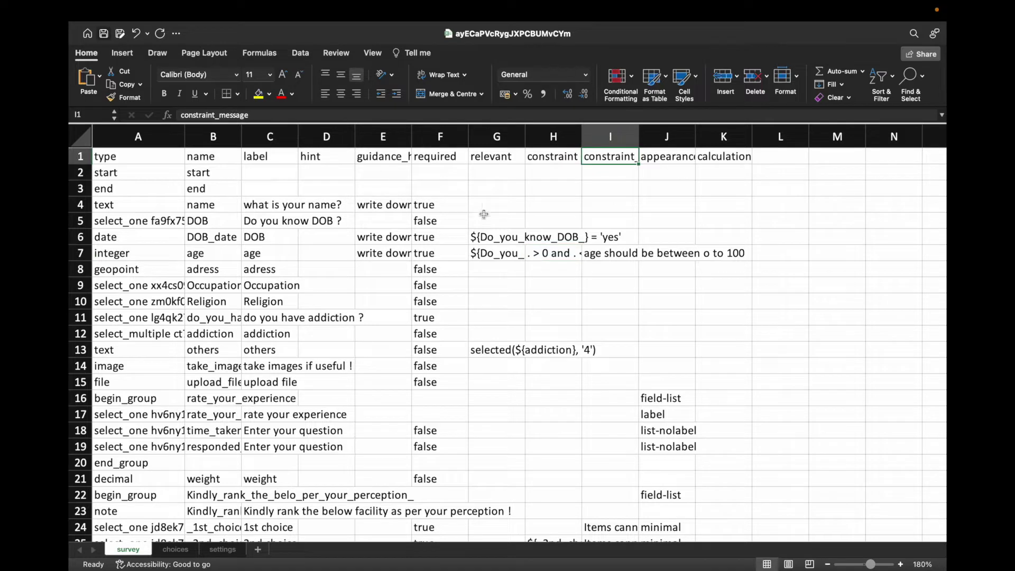
{"action": "left_click", "coordinate": [610, 256]}
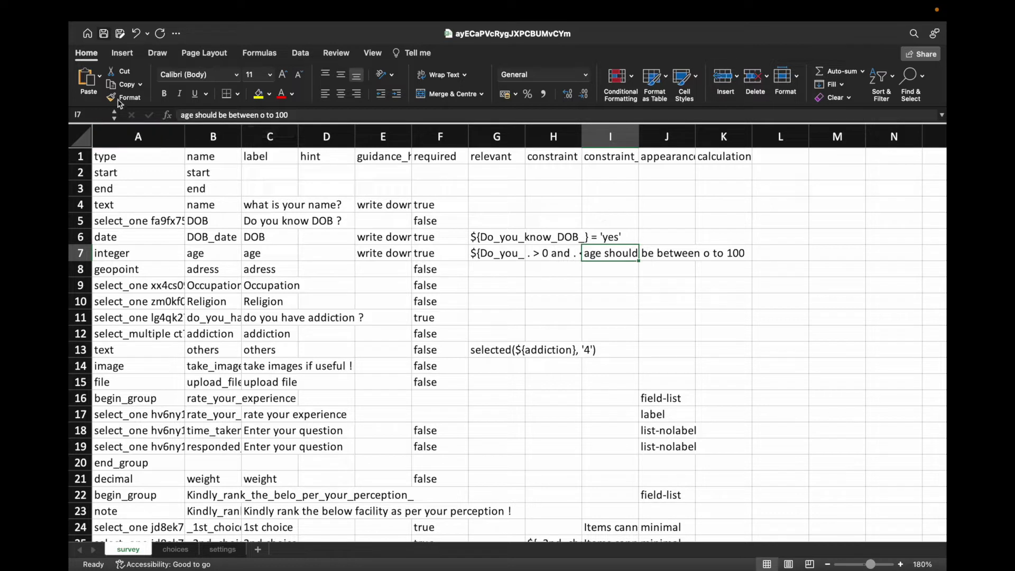
Step: Fix I7 to read 'age should be between 0 to 100', replacing the letter o with 0
{"action": "left_click", "coordinate": [266, 115]}
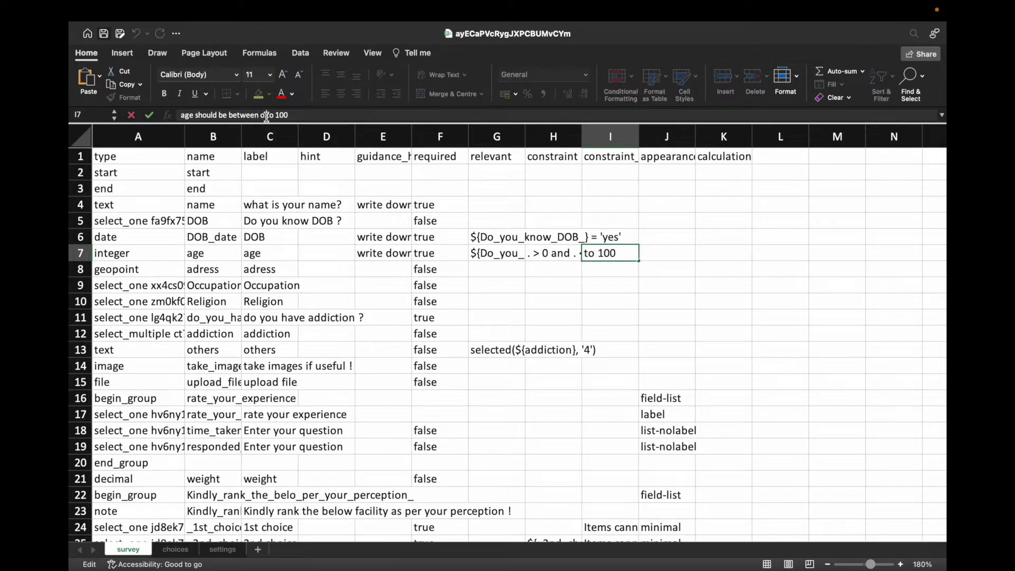
{"action": "key", "text": "BackSpace"}
{"action": "key", "text": "BackSpace"}
{"action": "type", "text": "0"}
{"action": "key", "text": "shift+Tab"}
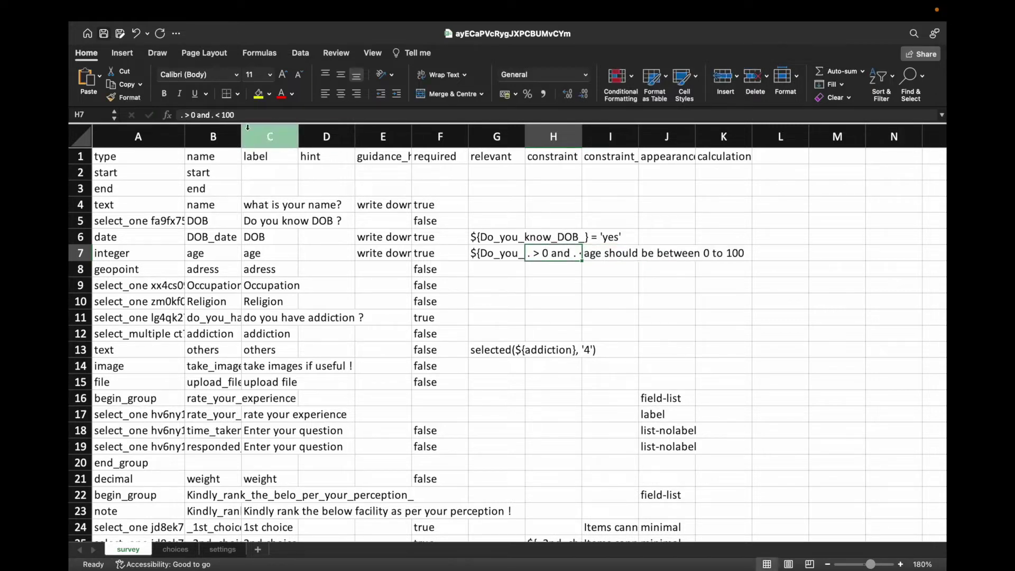
{"action": "left_click", "coordinate": [594, 254]}
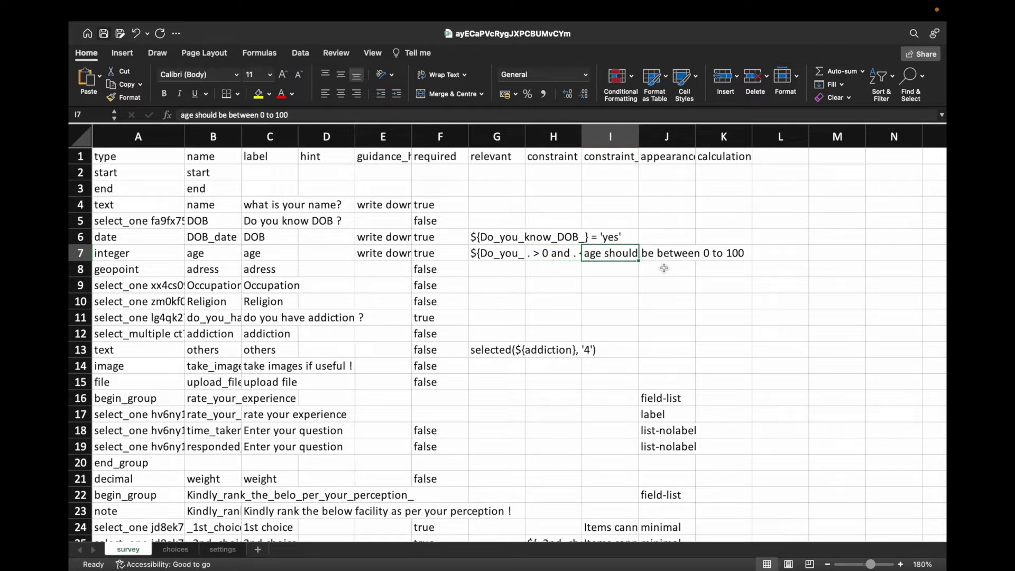
{"action": "left_click", "coordinate": [670, 399]}
{"action": "scroll", "coordinate": [670, 399], "scroll_direction": "down", "scroll_amount": 2}
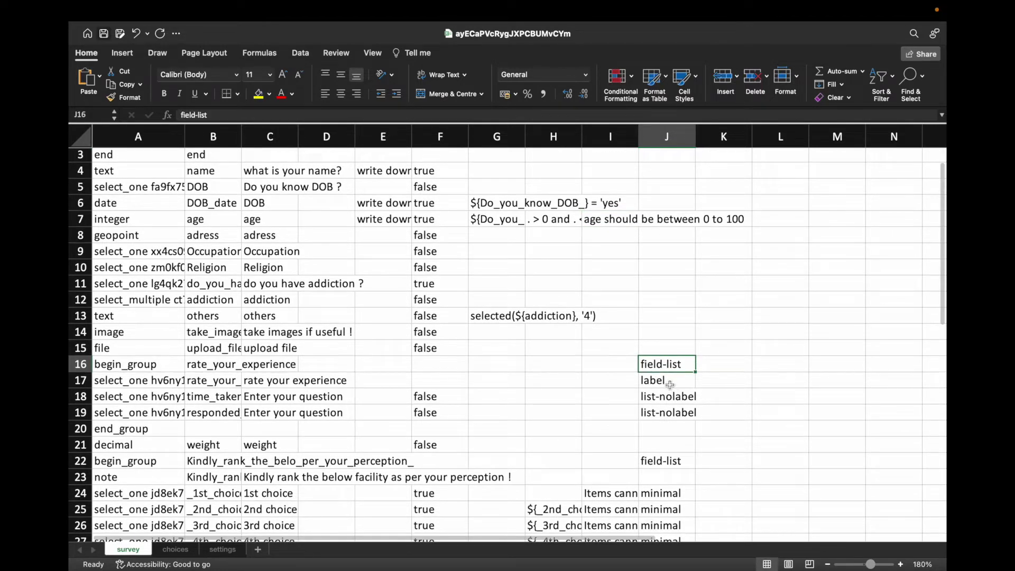
{"action": "left_click", "coordinate": [672, 381]}
{"action": "left_click", "coordinate": [671, 397]}
{"action": "left_click", "coordinate": [674, 413]}
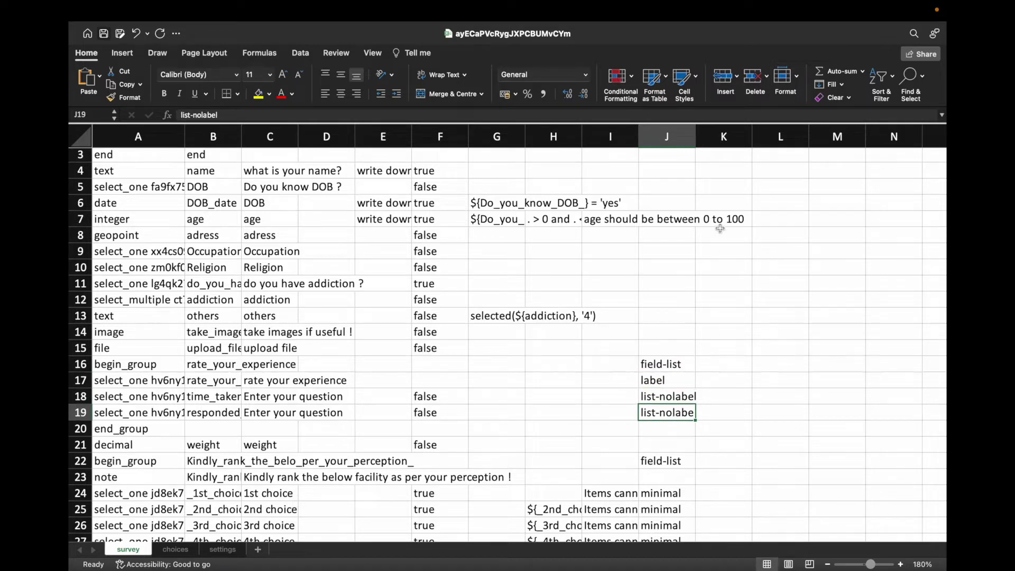
{"action": "scroll", "coordinate": [655, 263], "scroll_direction": "down", "scroll_amount": 2}
{"action": "scroll", "coordinate": [655, 263], "scroll_direction": "up", "scroll_amount": 4}
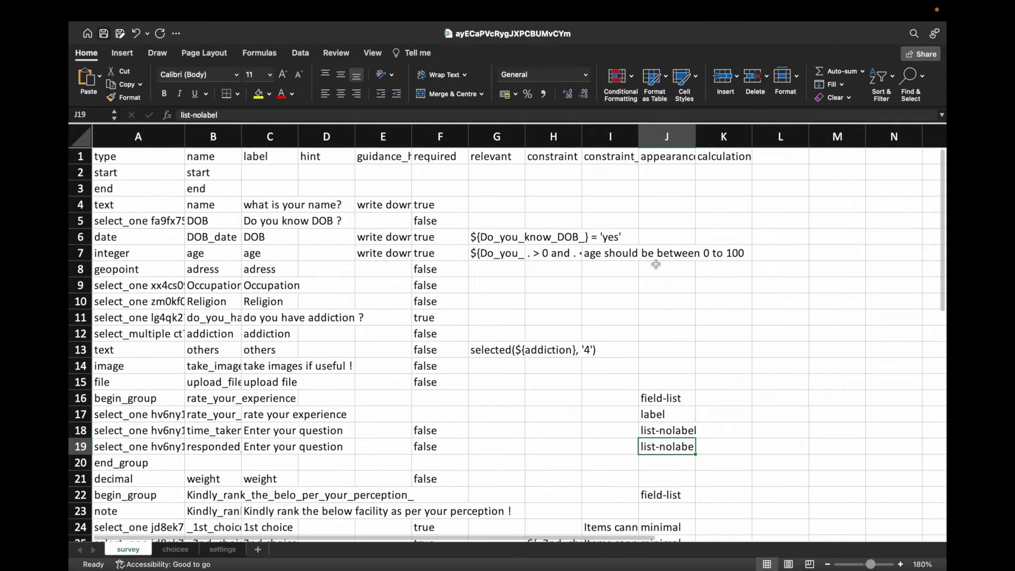
{"action": "left_click", "coordinate": [727, 158]}
{"action": "scroll", "coordinate": [730, 267], "scroll_direction": "down", "scroll_amount": 12}
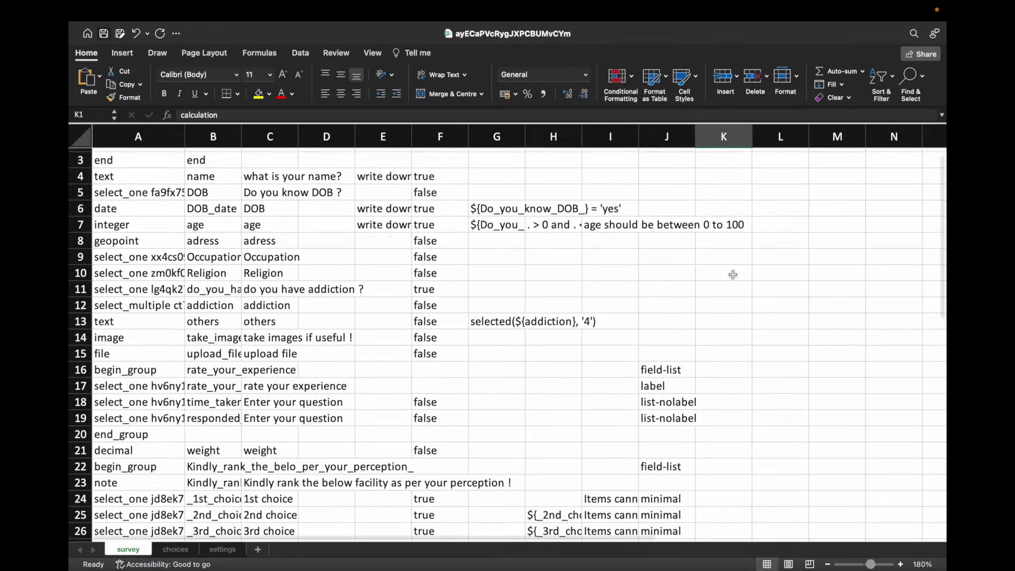
{"action": "scroll", "coordinate": [733, 275], "scroll_direction": "down", "scroll_amount": 10}
{"action": "scroll", "coordinate": [732, 275], "scroll_direction": "up", "scroll_amount": 20}
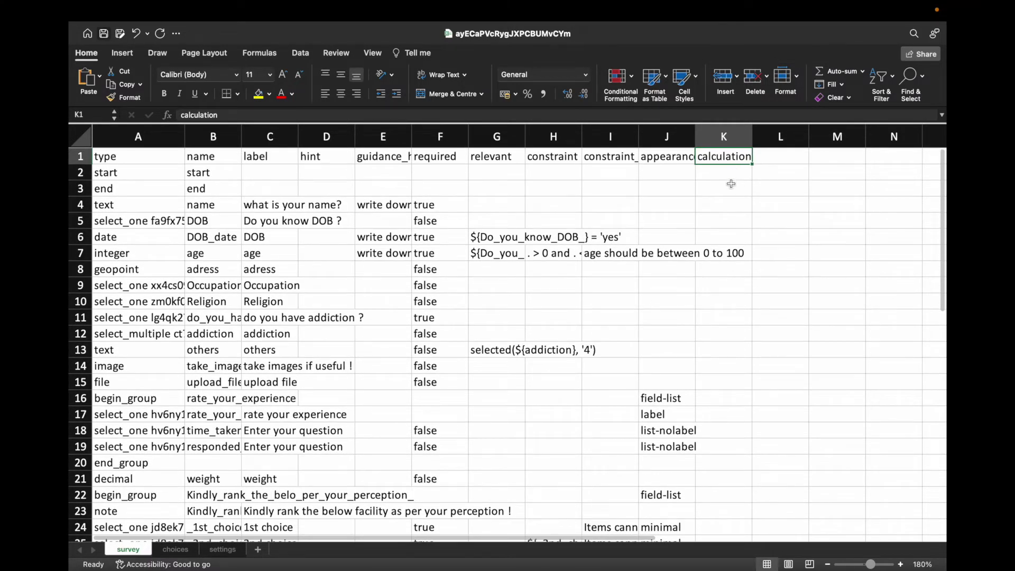
{"action": "scroll", "coordinate": [750, 265], "scroll_direction": "down", "scroll_amount": 16}
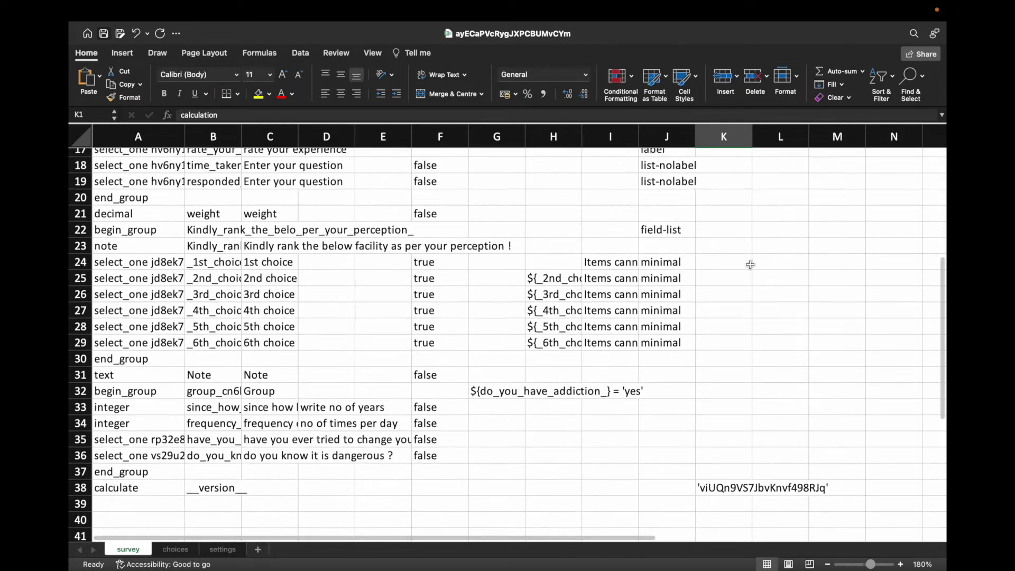
{"action": "scroll", "coordinate": [750, 264], "scroll_direction": "up", "scroll_amount": 16}
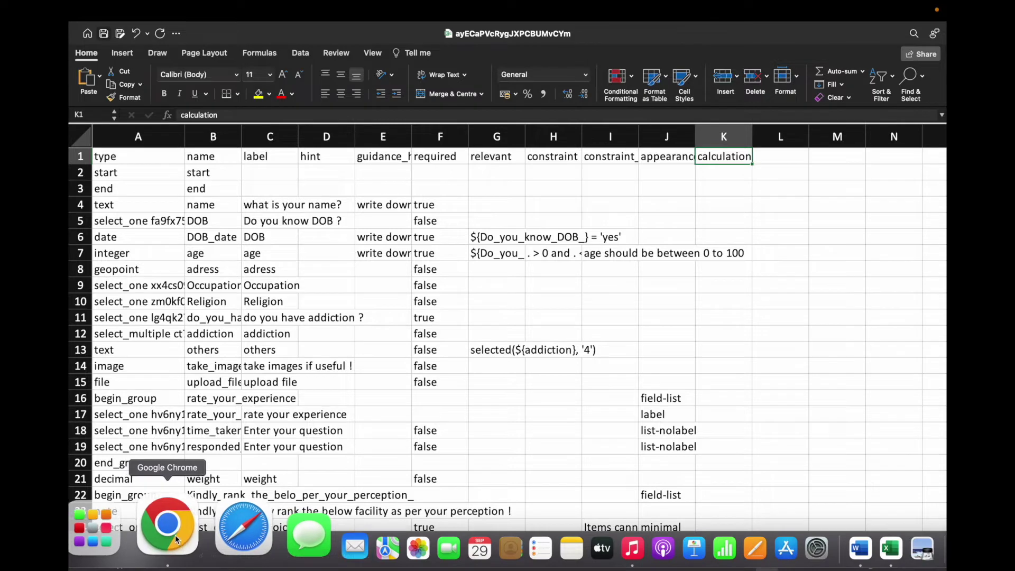
Step: Scroll through the demo project web form's name, DOB and address questions, then list Excel workbooks
{"action": "left_click", "coordinate": [176, 534]}
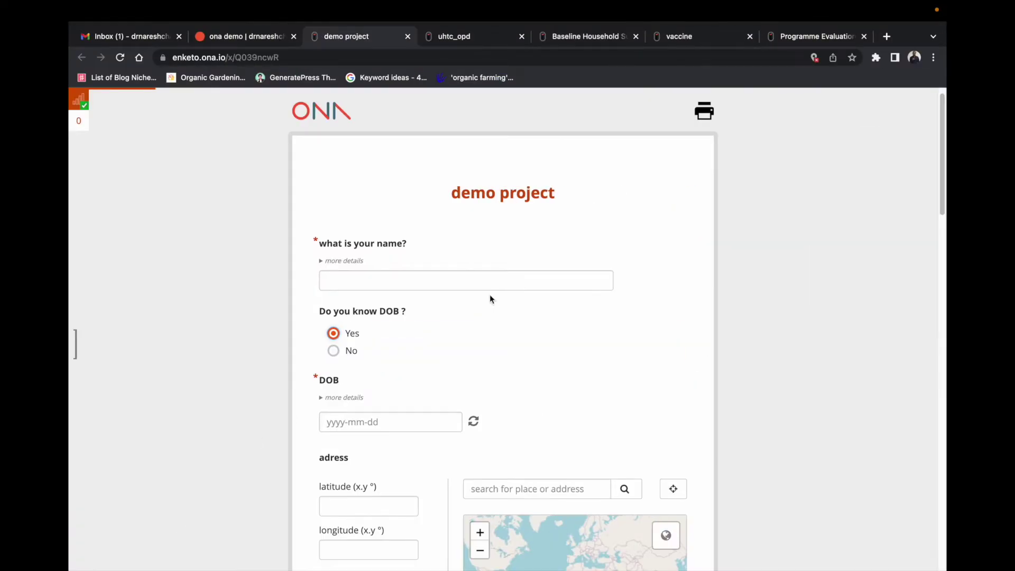
{"action": "scroll", "coordinate": [498, 415], "scroll_direction": "down", "scroll_amount": 2}
{"action": "scroll", "coordinate": [497, 416], "scroll_direction": "down", "scroll_amount": 5}
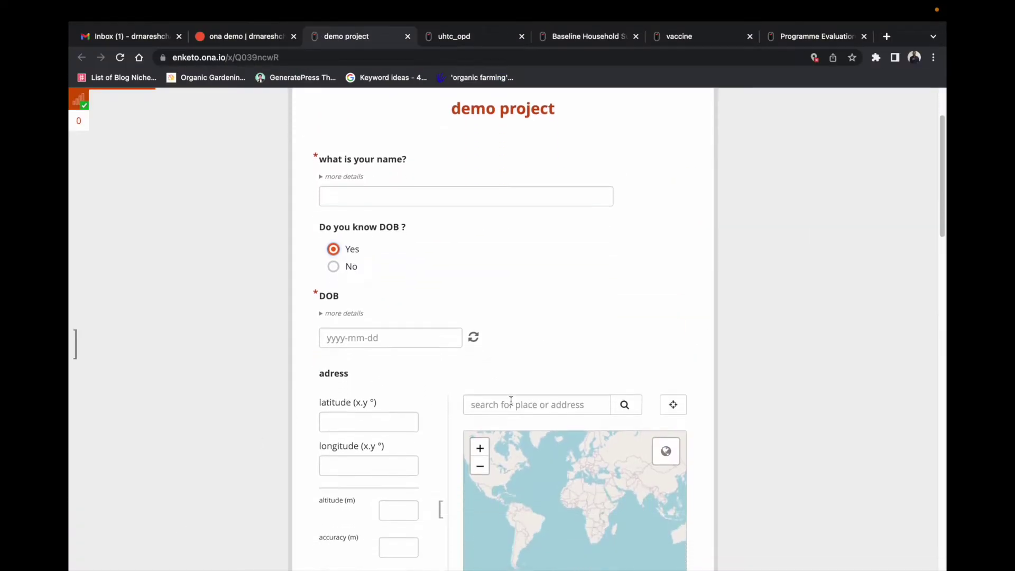
{"action": "scroll", "coordinate": [534, 378], "scroll_direction": "up", "scroll_amount": 2}
{"action": "scroll", "coordinate": [692, 282], "scroll_direction": "up", "scroll_amount": 3}
{"action": "scroll", "coordinate": [692, 281], "scroll_direction": "up", "scroll_amount": 3}
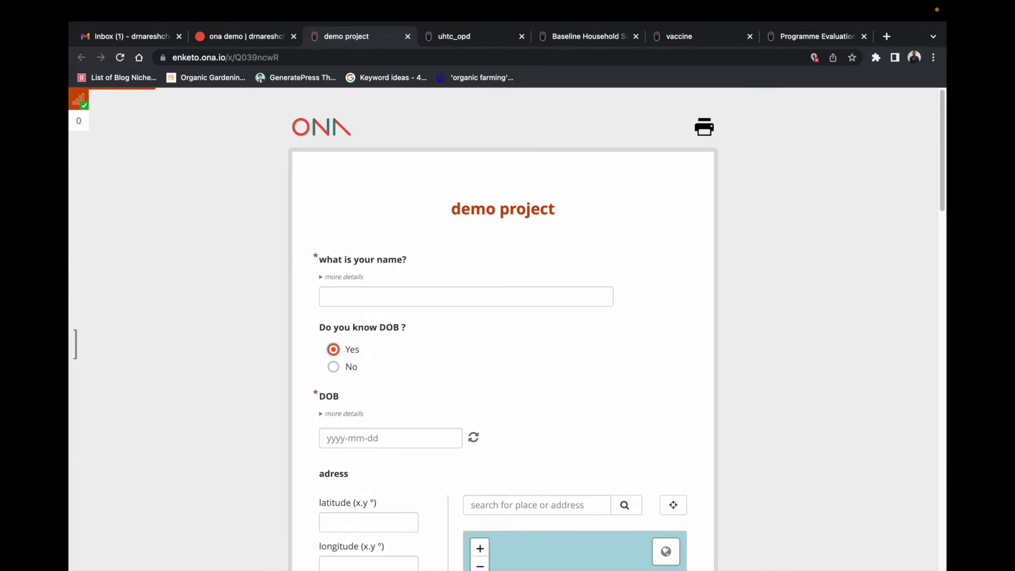
{"action": "right_click", "coordinate": [800, 536]}
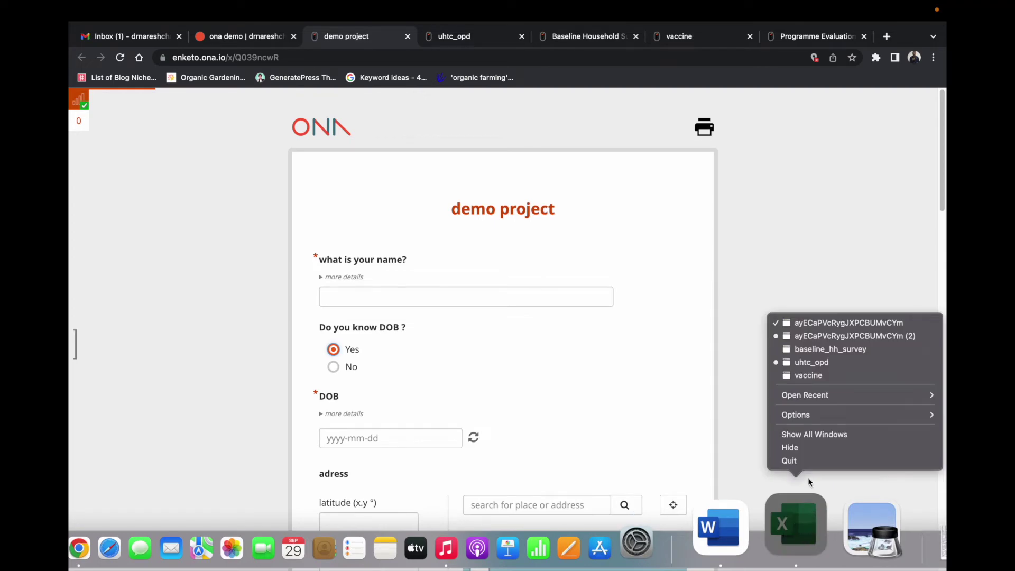
Step: Bring the uhtc_opd workbook forward and inspect the uid row's type, name and UniqeID label
{"action": "left_click", "coordinate": [810, 363]}
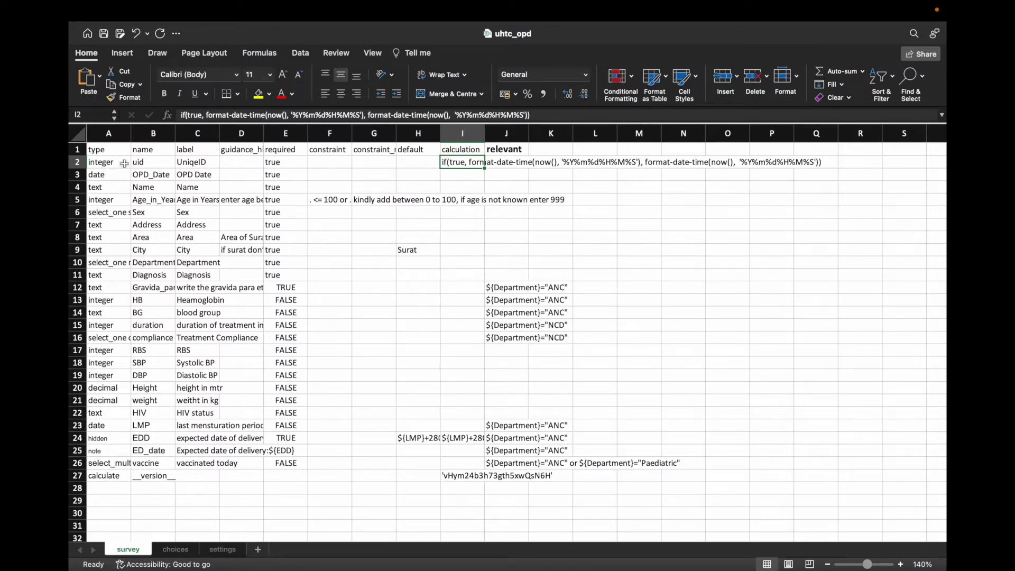
{"action": "left_click", "coordinate": [202, 163]}
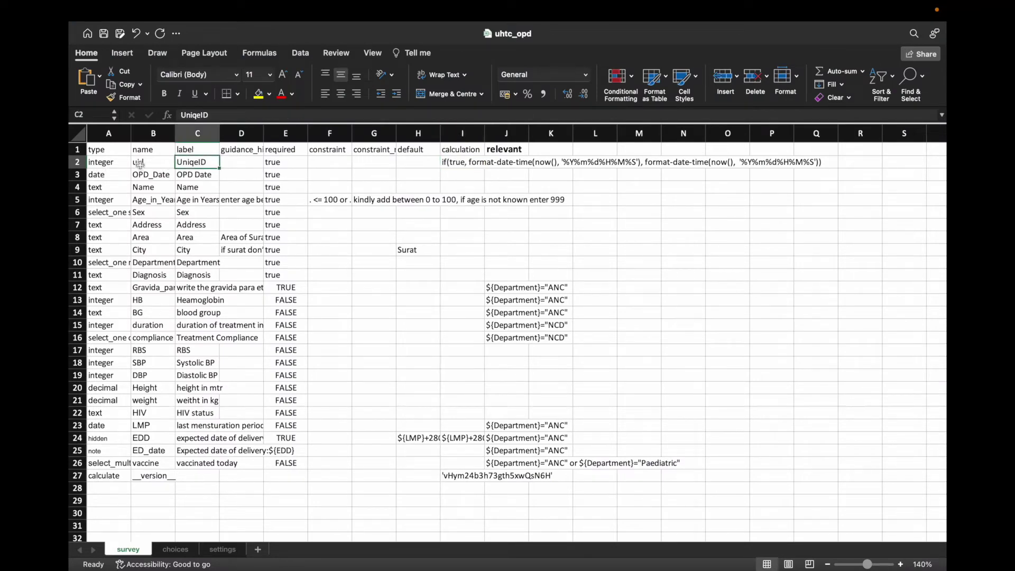
{"action": "left_click", "coordinate": [109, 163]}
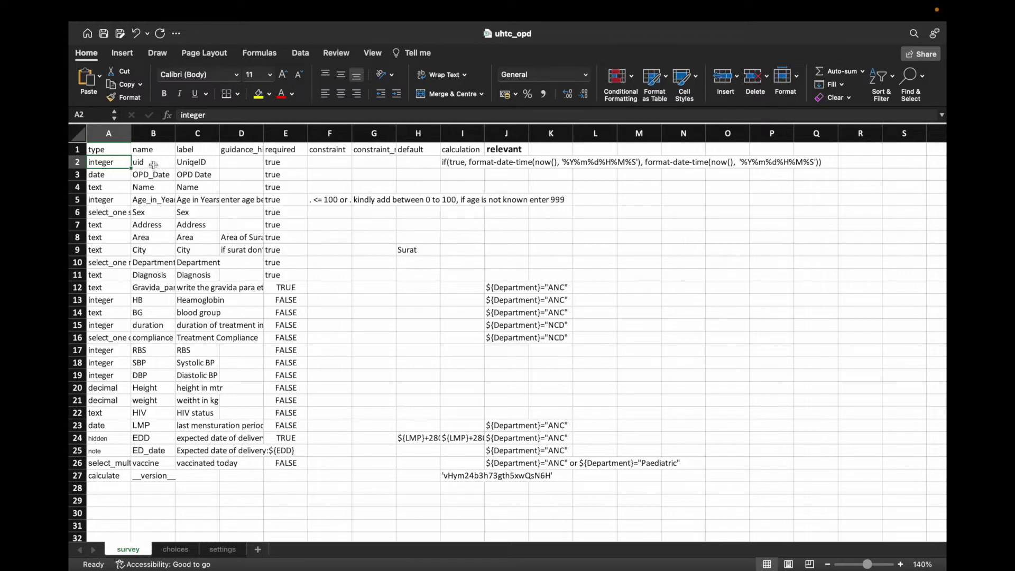
{"action": "left_click", "coordinate": [153, 164]}
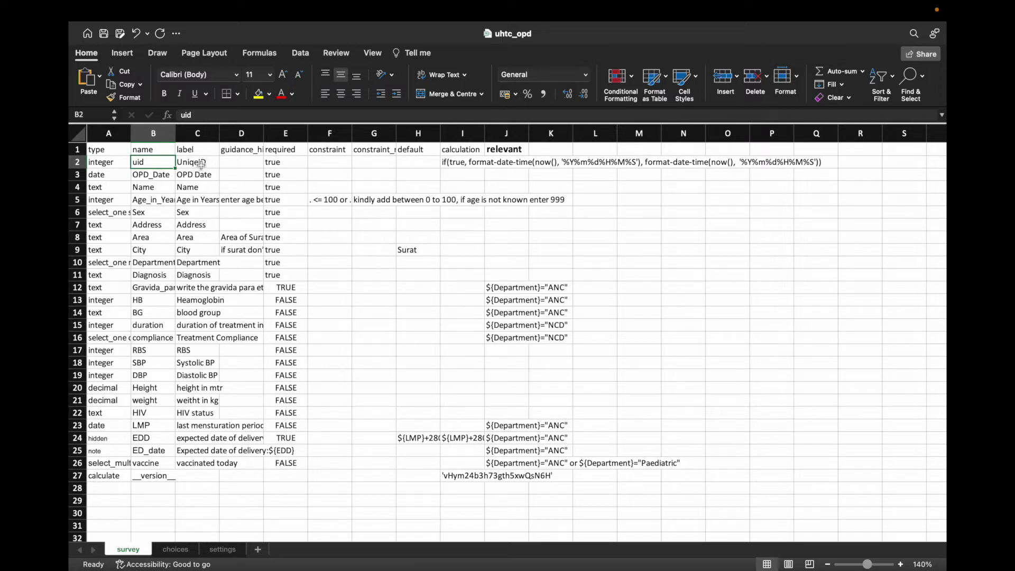
{"action": "left_click", "coordinate": [201, 164]}
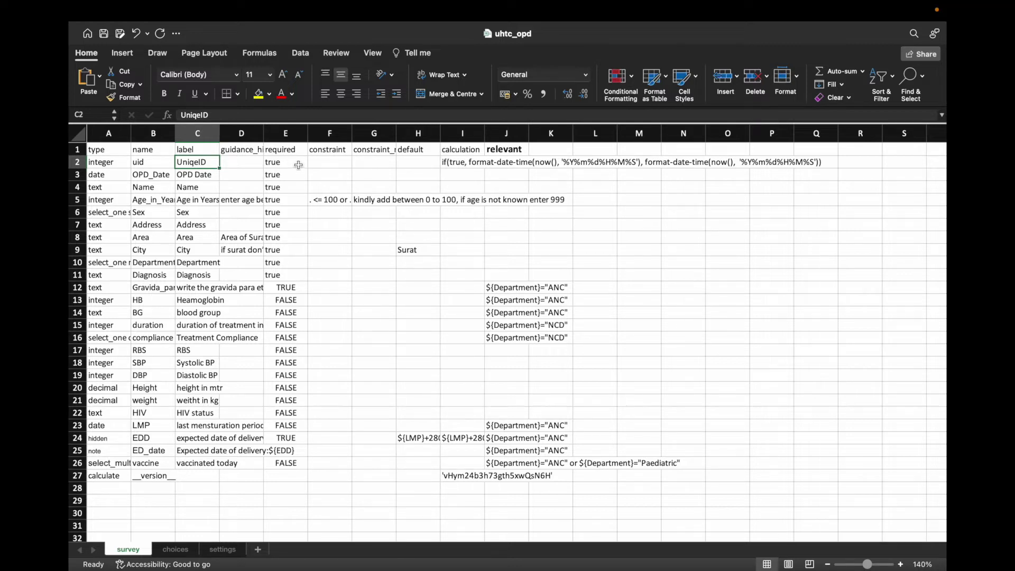
Step: Select the uid row's if(true, format-date-time(now(), …)) formula text in I2's formula bar
{"action": "left_click", "coordinate": [463, 163]}
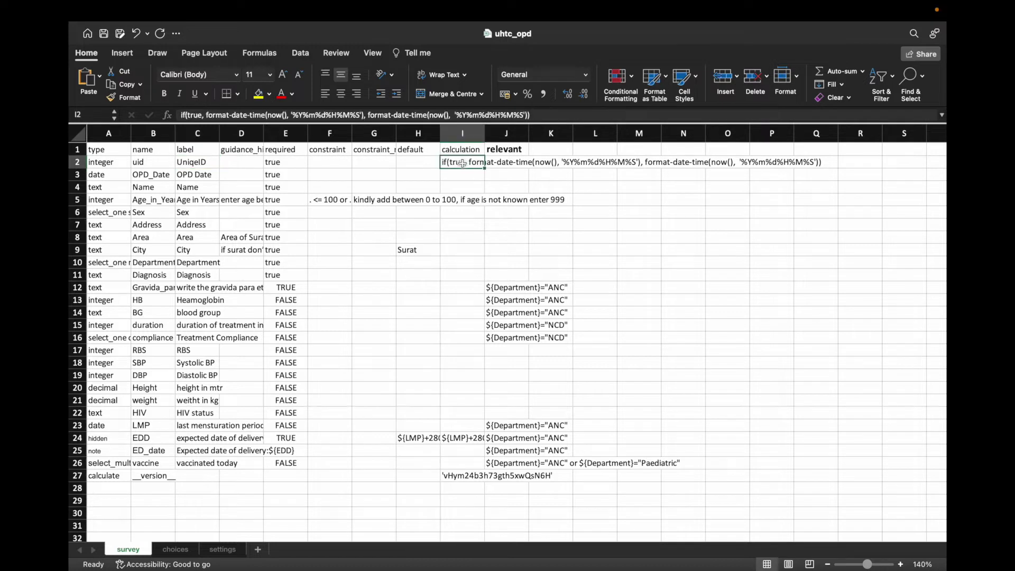
{"action": "left_click", "coordinate": [498, 151]}
{"action": "left_click", "coordinate": [501, 163]}
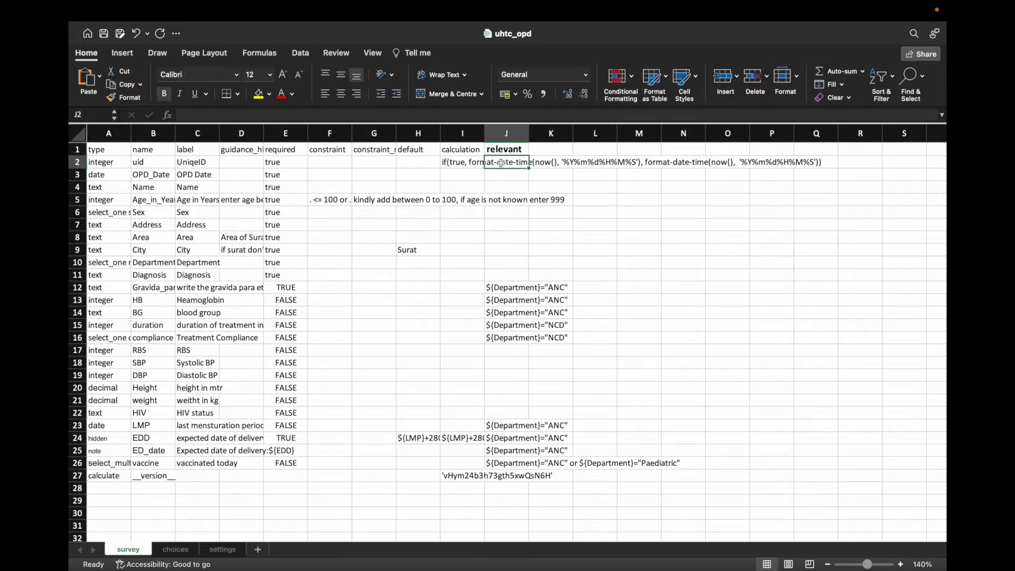
{"action": "left_click", "coordinate": [474, 164]}
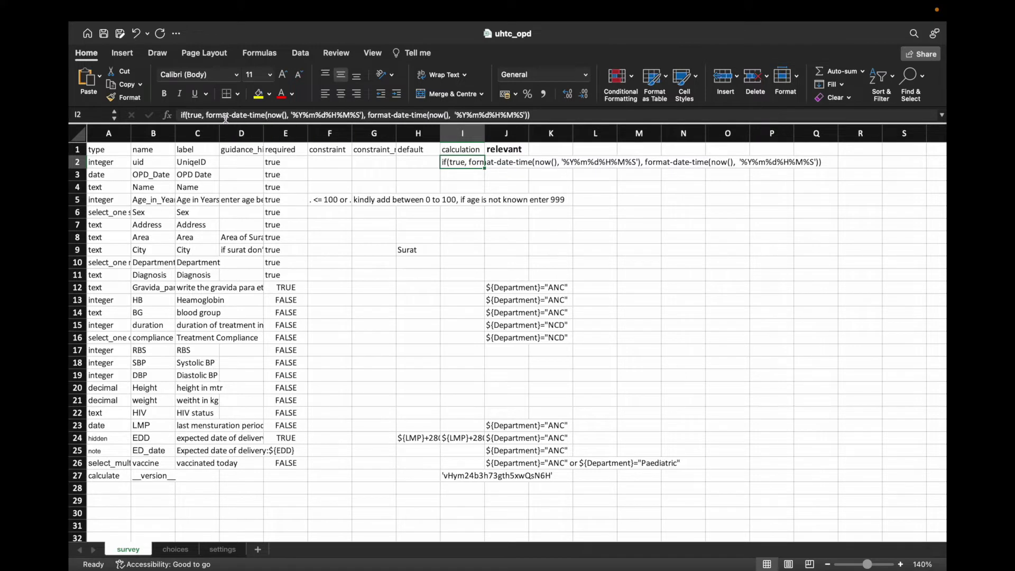
{"action": "left_click_drag", "start_coordinate": [536, 115], "coordinate": [173, 117]}
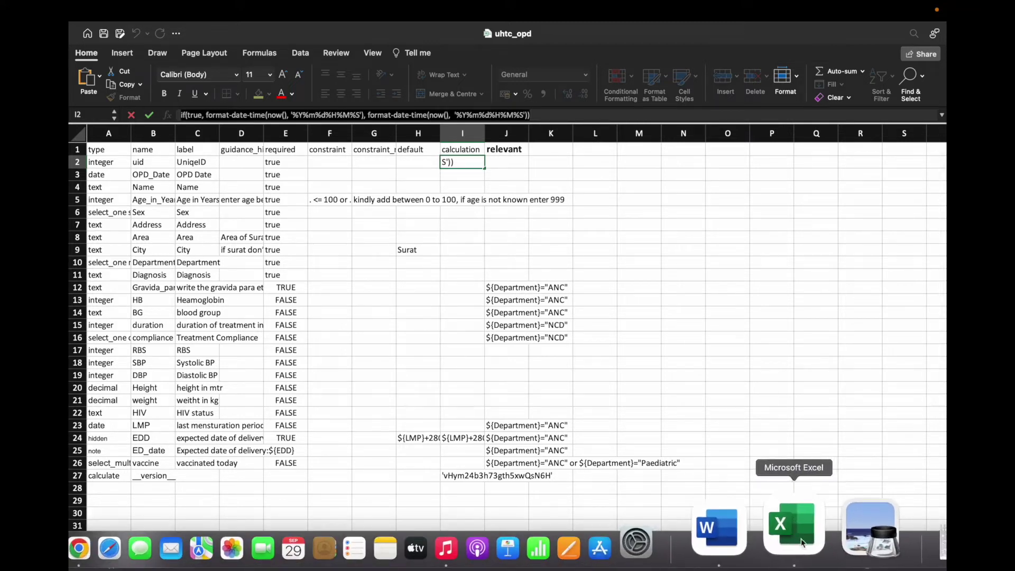
{"action": "right_click", "coordinate": [793, 523]}
Step: In the demo project workbook, insert a new survey row 2 with type integer
{"action": "left_click", "coordinate": [818, 323]}
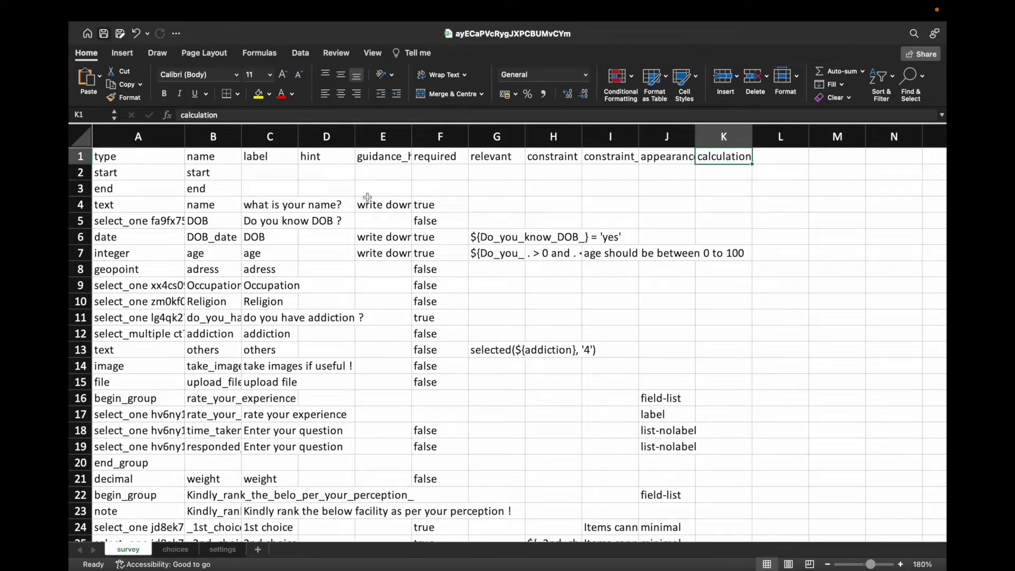
{"action": "right_click", "coordinate": [85, 173]}
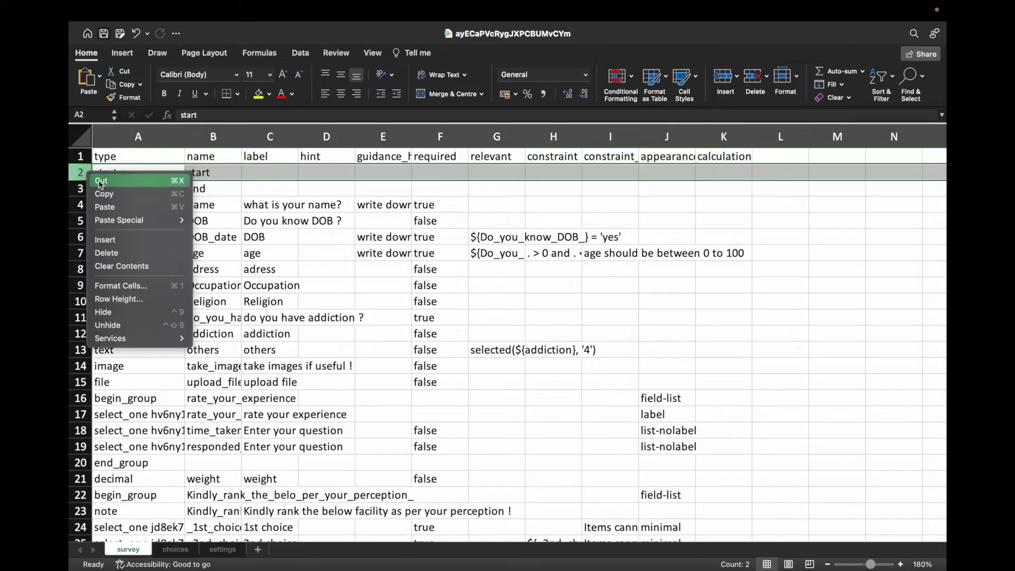
{"action": "left_click", "coordinate": [132, 240]}
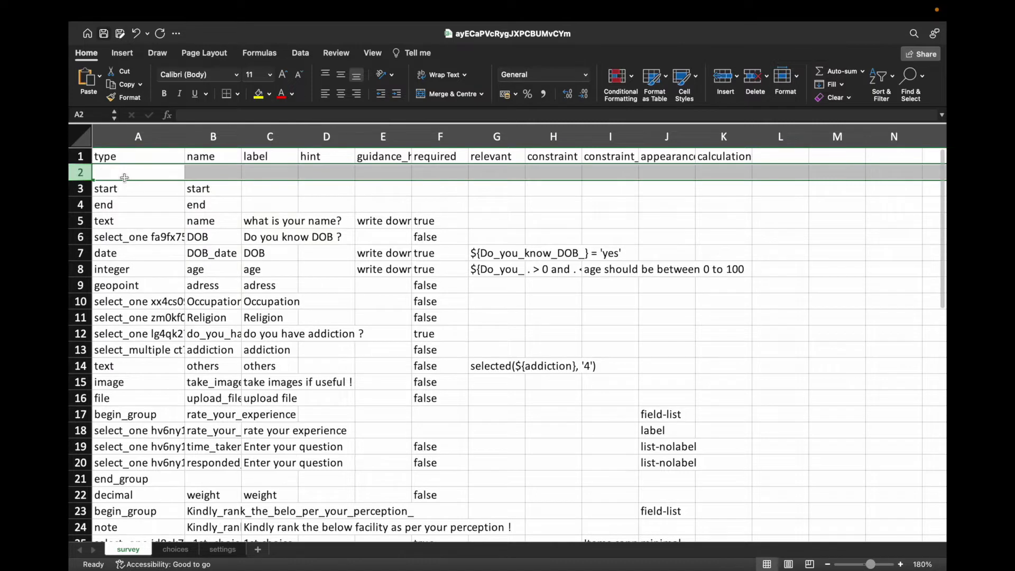
{"action": "left_click", "coordinate": [124, 175]}
{"action": "type", "text": "int"}
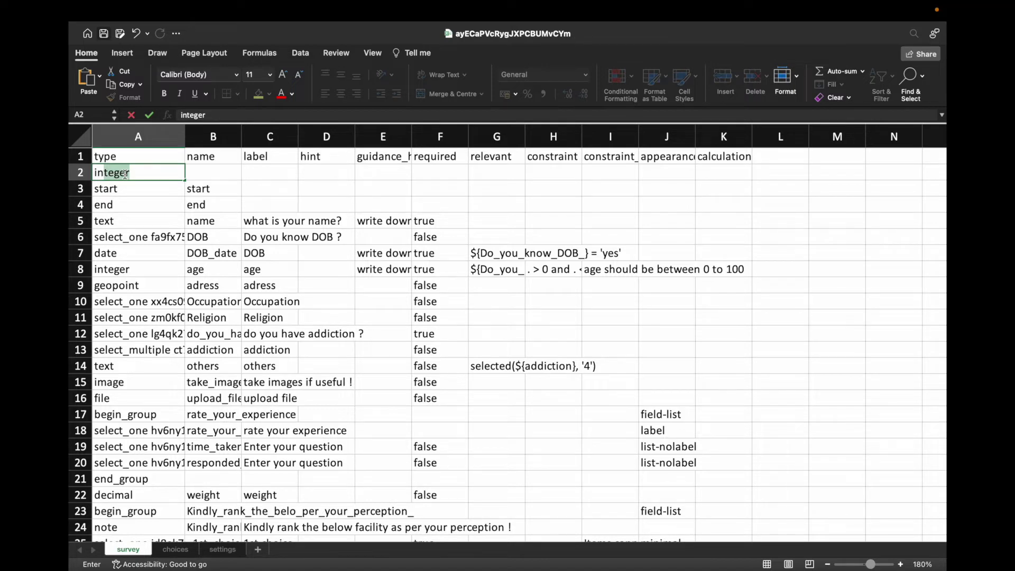
{"action": "key", "text": "Tab"}
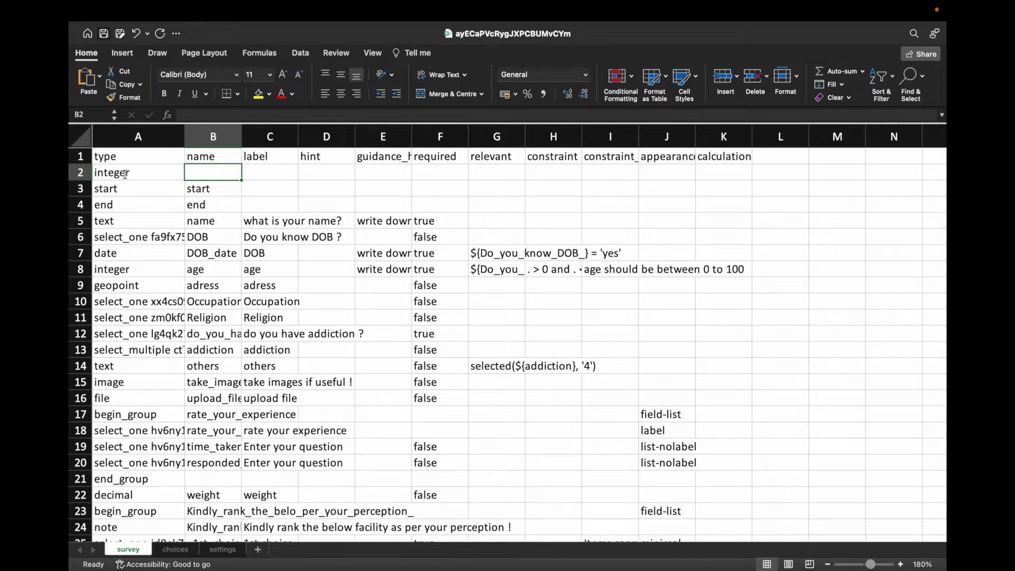
Step: Give the new row the name uni_ID and the label 'Unique ID'
{"action": "type", "text": "uni_"}
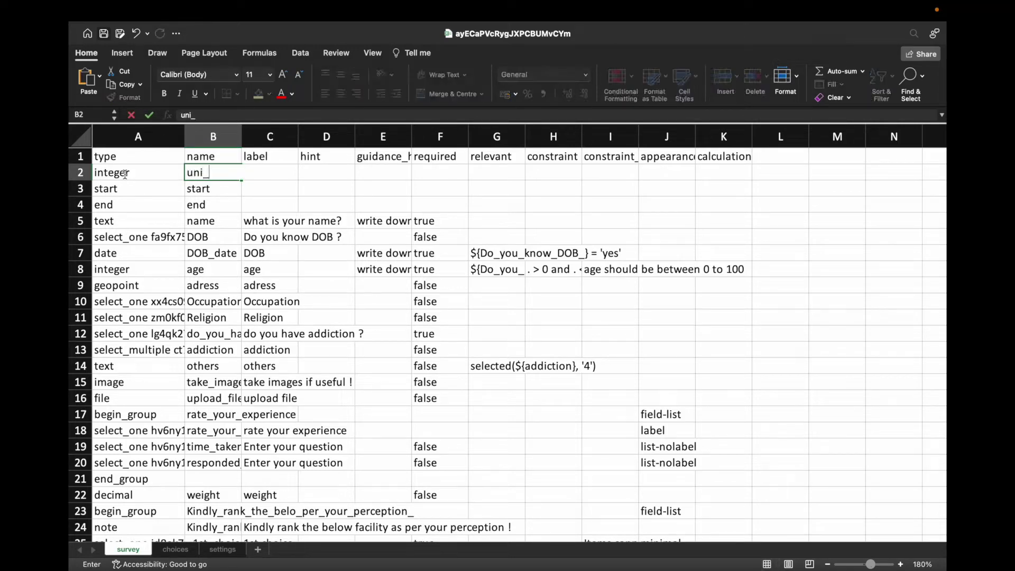
{"action": "type", "text": "ID"}
{"action": "key", "text": "Tab"}
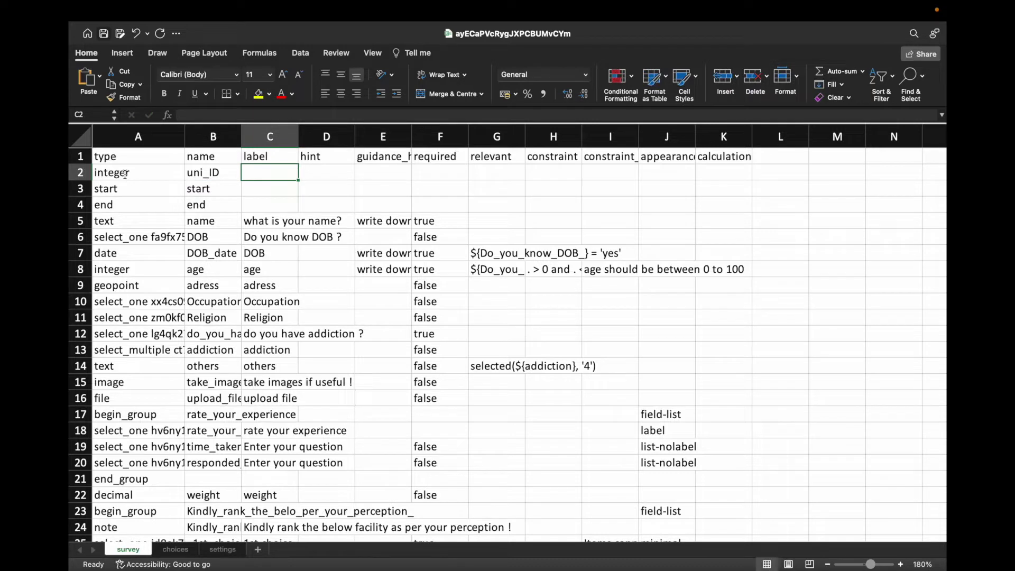
{"action": "type", "text": "Unique ID"}
{"action": "key", "text": "Tab"}
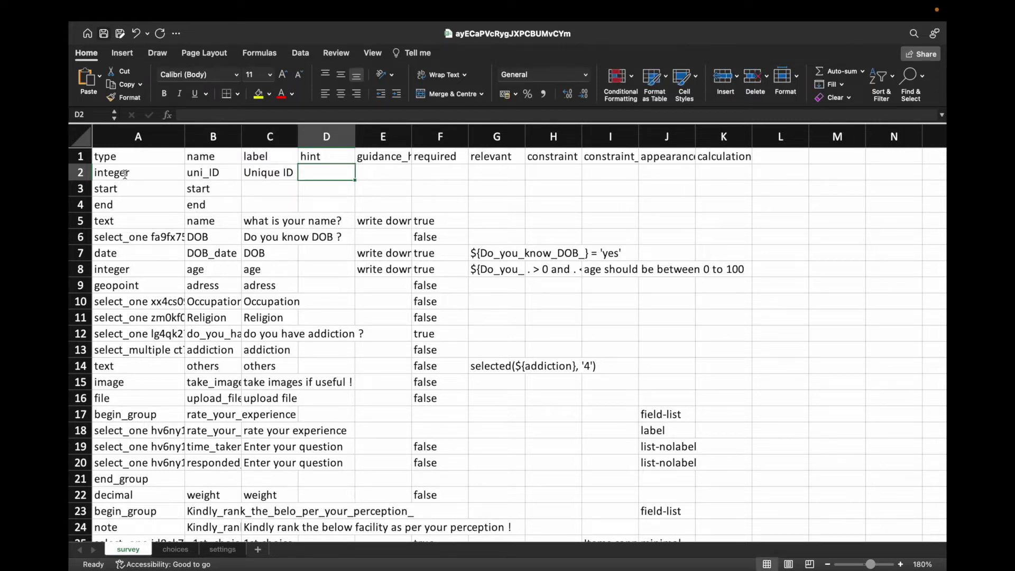
{"action": "left_click", "coordinate": [209, 135]}
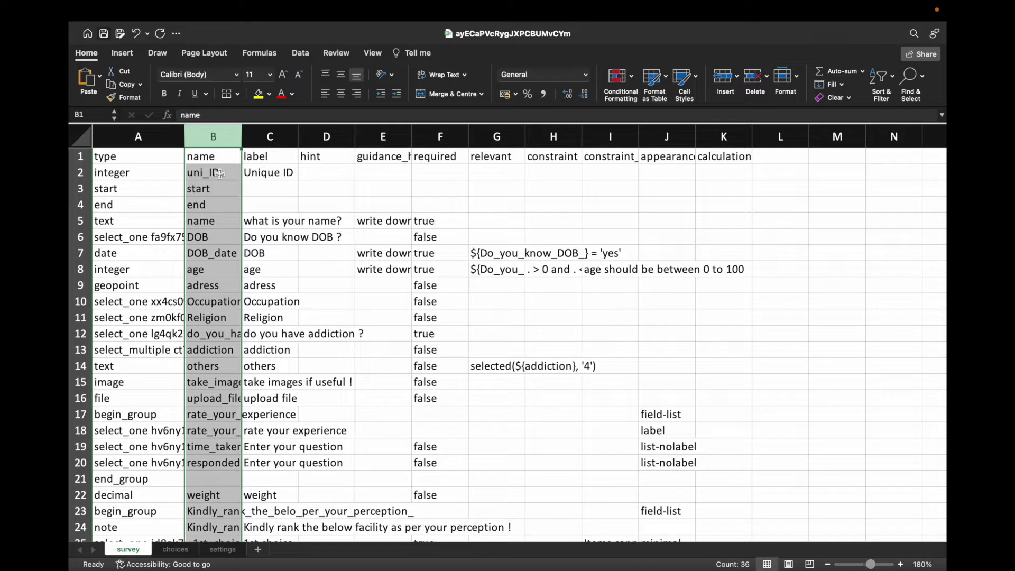
{"action": "left_click", "coordinate": [220, 174]}
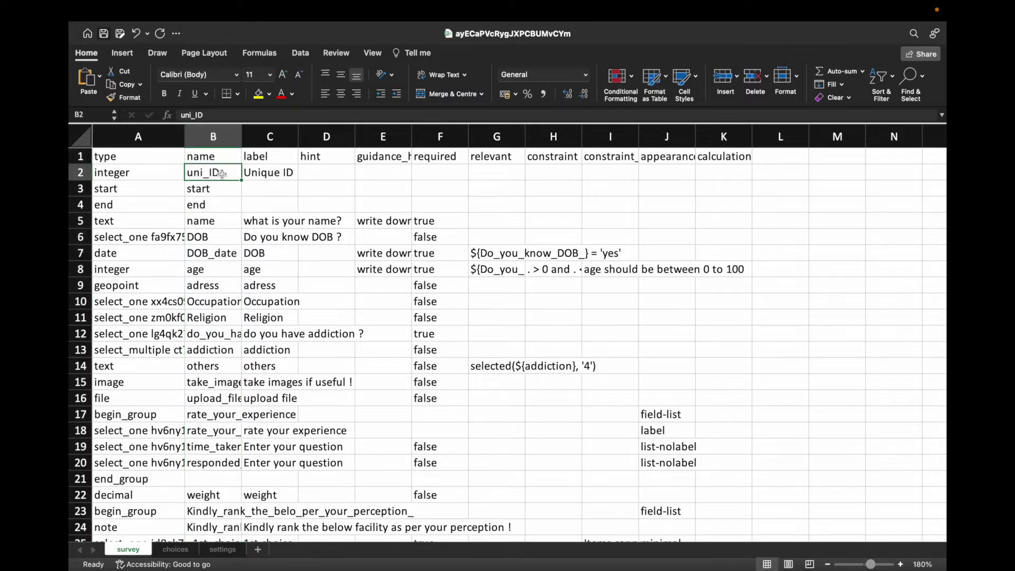
{"action": "left_click", "coordinate": [327, 174]}
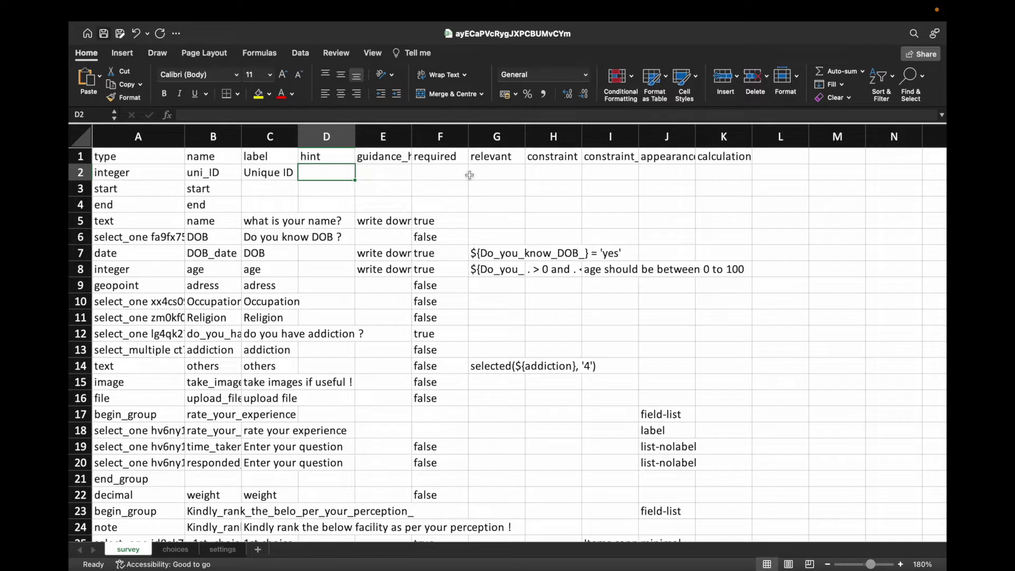
Step: Set the uni_ID row's relevant cell G2 to true
{"action": "left_click", "coordinate": [494, 176]}
{"action": "left_click", "coordinate": [526, 174]}
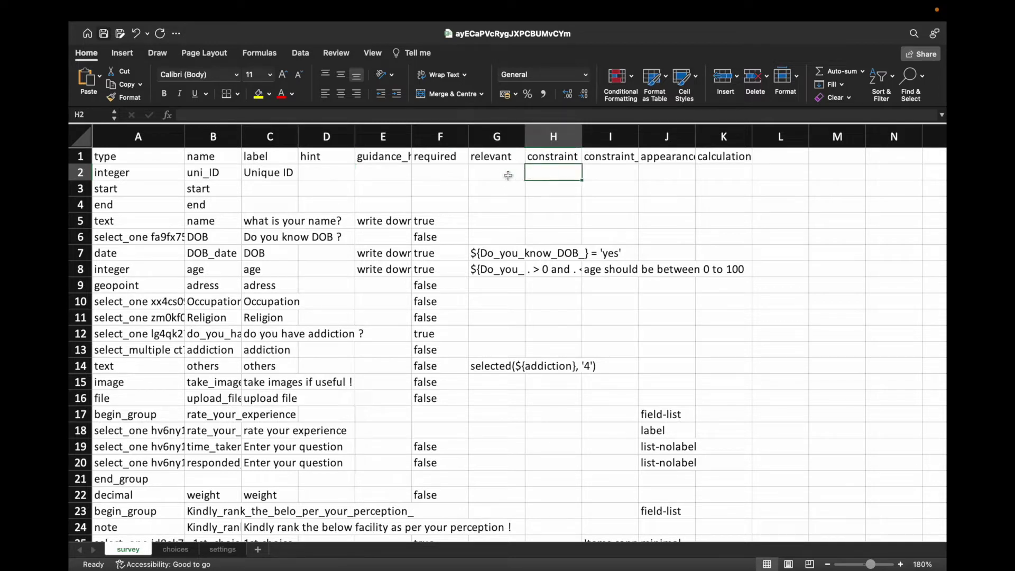
{"action": "left_click", "coordinate": [505, 175]}
{"action": "type", "text": "yes"}
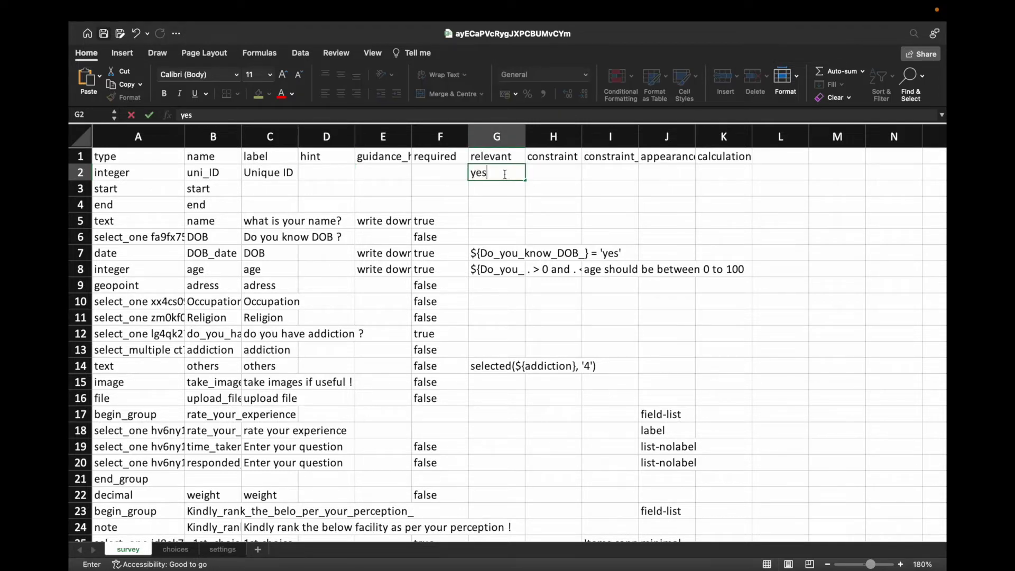
{"action": "key", "text": "BackSpace"}
{"action": "key", "text": "BackSpace"}
{"action": "key", "text": "BackSpace"}
{"action": "type", "text": "true"}
{"action": "key", "text": "Tab"}
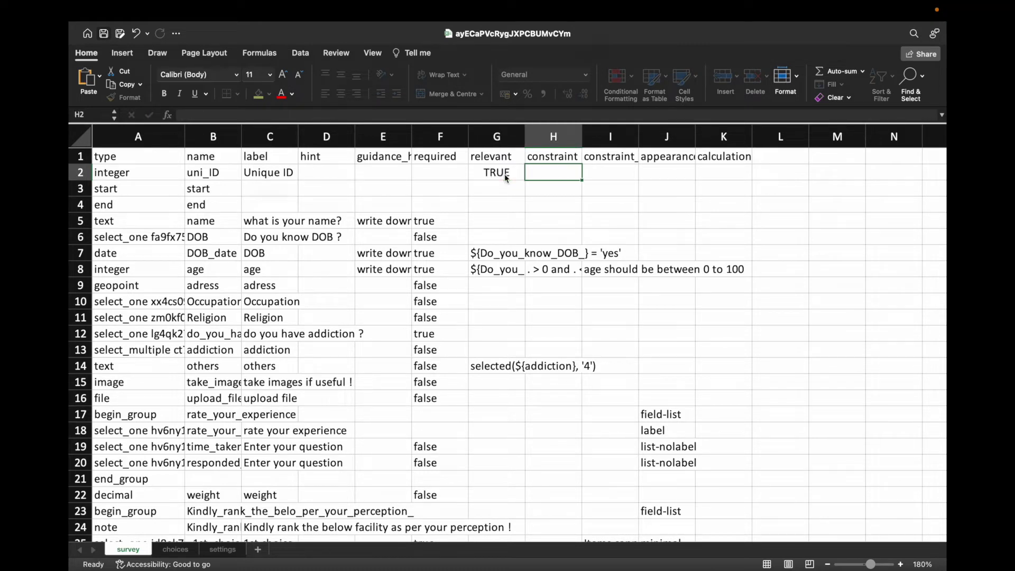
Step: Paste the format-date-time(now(), '%Y%m%d%H%M%S') unique ID formula into K2 and save the workbook
{"action": "key", "text": "Tab"}
{"action": "key", "text": "Tab"}
{"action": "key", "text": "Tab"}
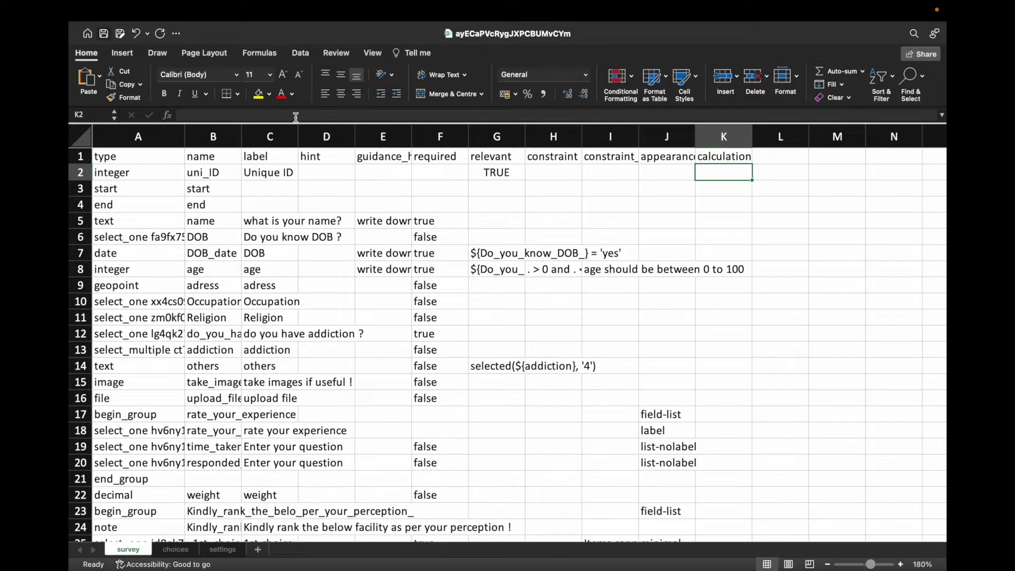
{"action": "type", "text": "if(true, format-date-time(now(), '%Y%m%d%H%M%S'), format-date-time(now(), '%Y%m%d%H%M%S'))"}
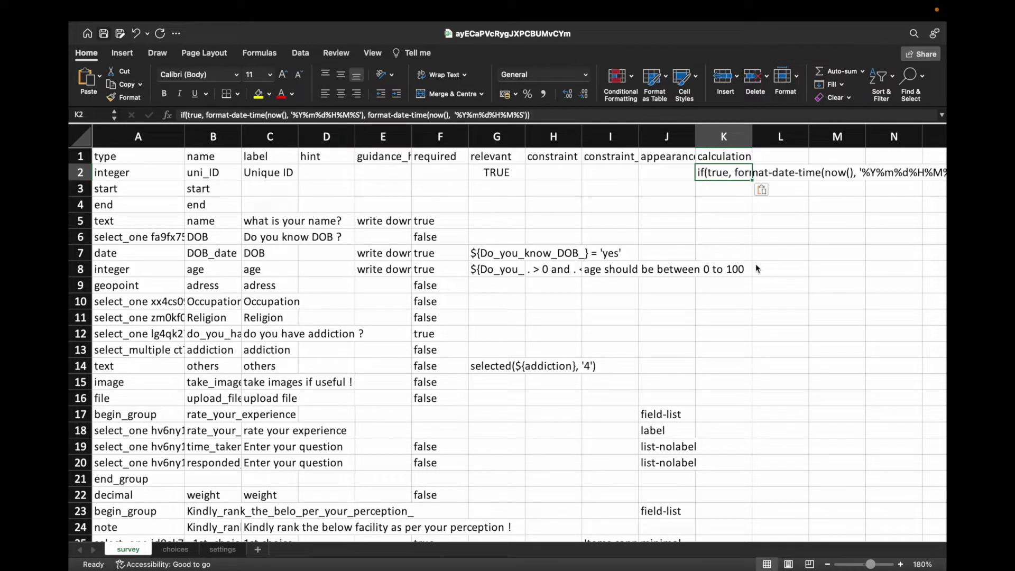
{"action": "left_click", "coordinate": [733, 191]}
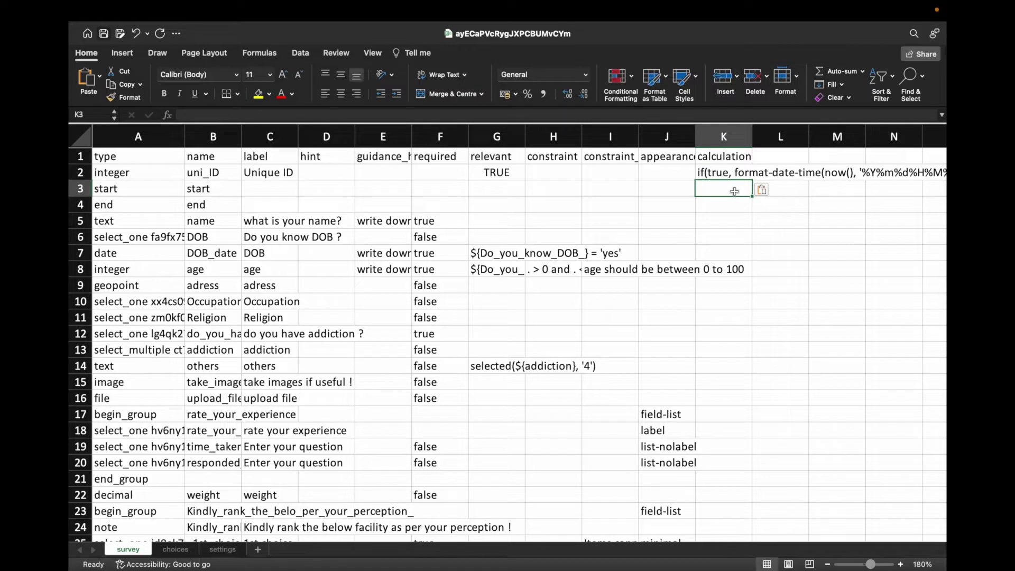
{"action": "left_click", "coordinate": [105, 35]}
{"action": "left_click", "coordinate": [105, 35]}
{"action": "mouse_move", "coordinate": [81, 36]}
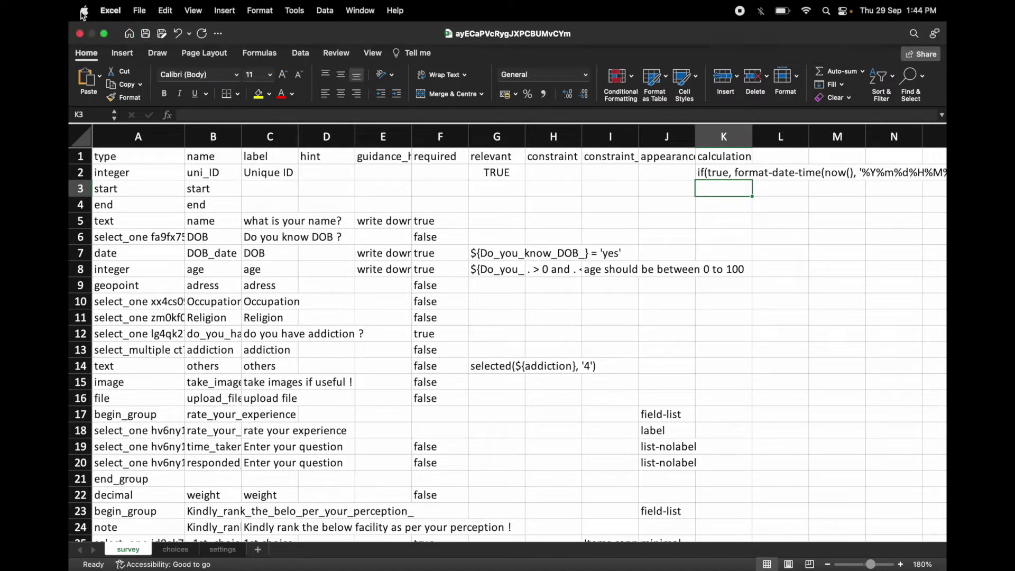
Step: Close Excel and the demo project web form tab in Chrome
{"action": "left_click", "coordinate": [80, 34]}
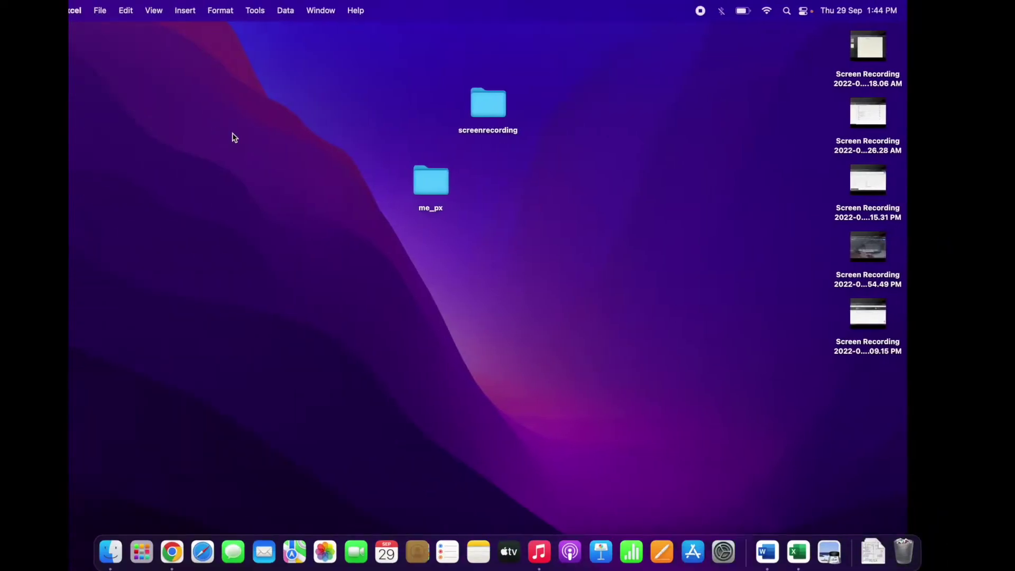
{"action": "left_click", "coordinate": [172, 553]}
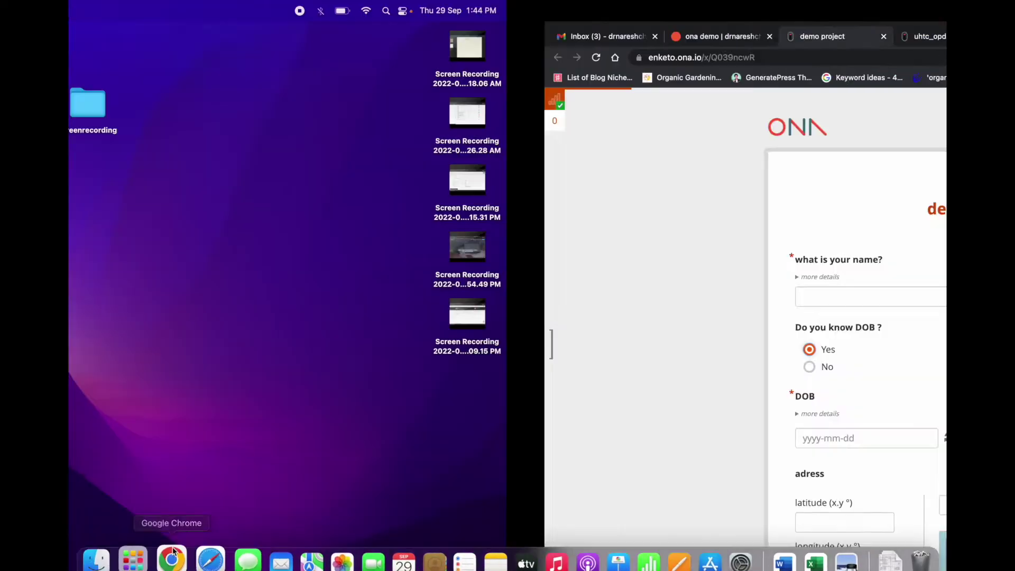
{"action": "left_click", "coordinate": [408, 36]}
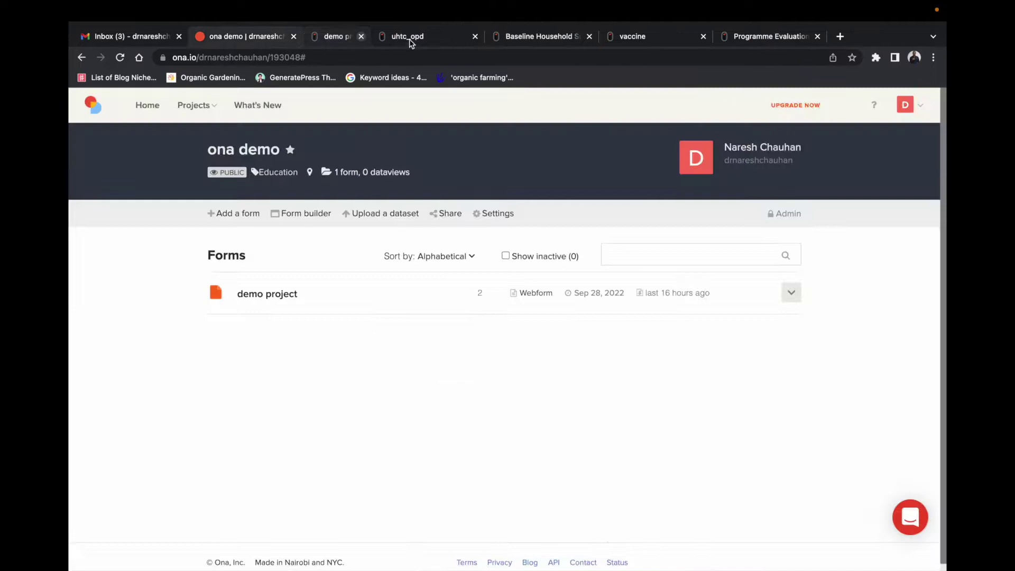
Step: Open and dismiss the demo project form's actions menu on the ona demo page
{"action": "left_click", "coordinate": [792, 294]}
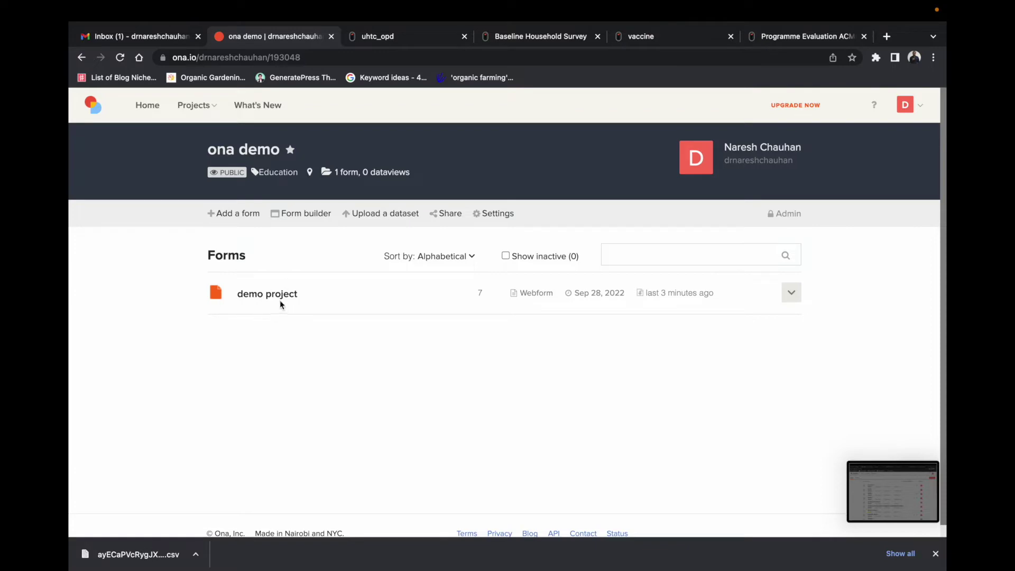
{"action": "left_click", "coordinate": [792, 296]}
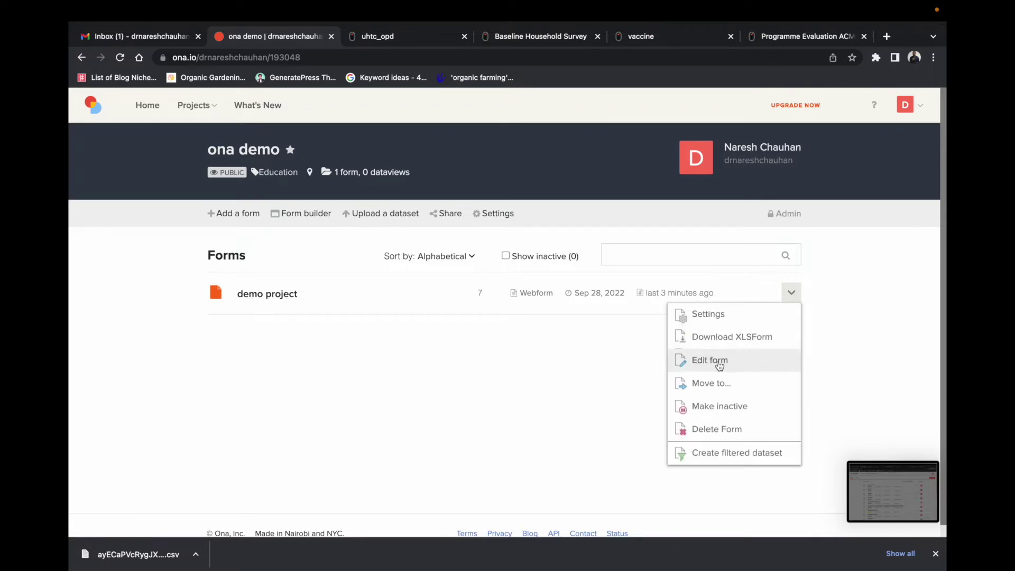
{"action": "left_click", "coordinate": [545, 358]}
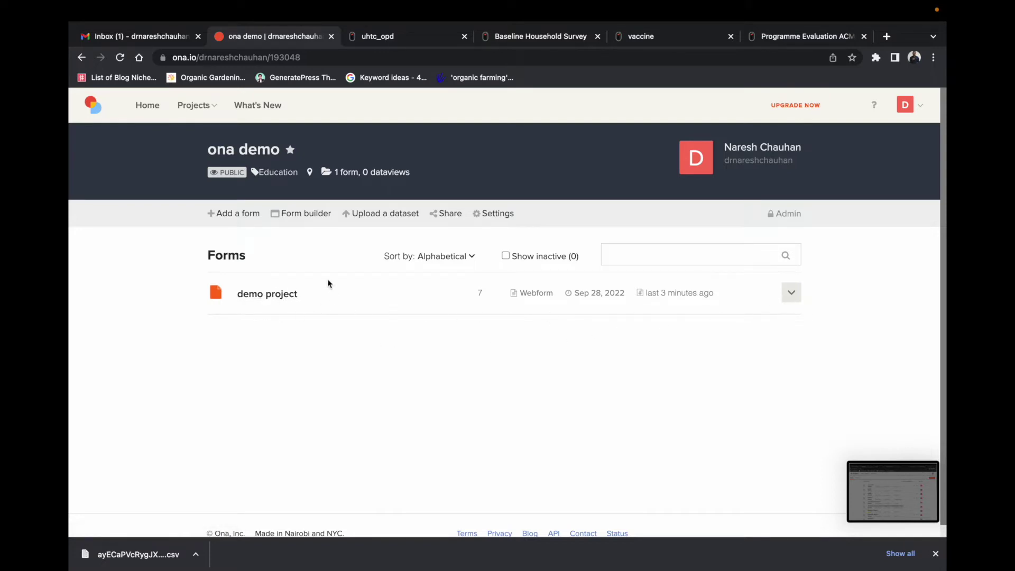
{"action": "left_click", "coordinate": [792, 294]}
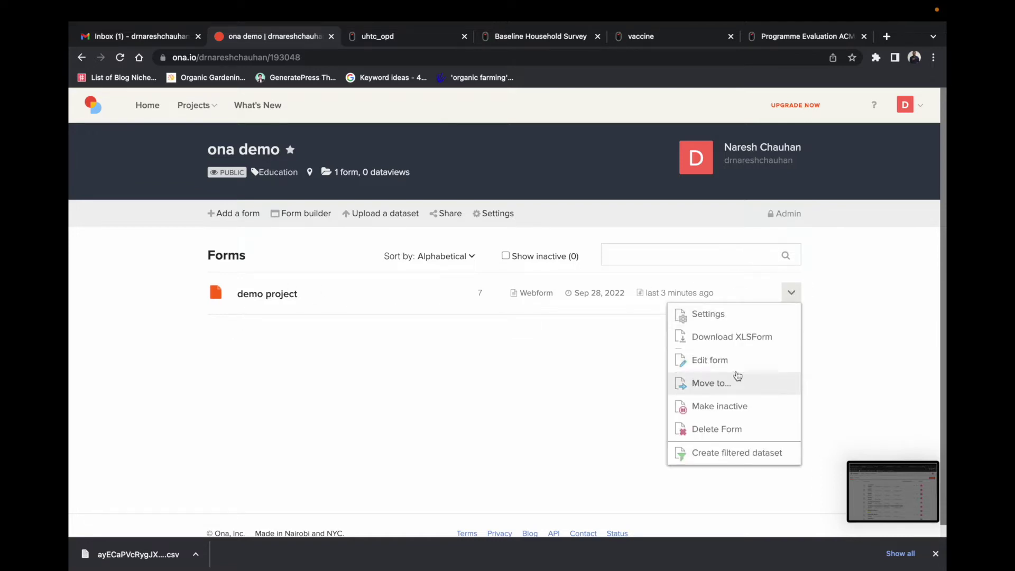
{"action": "left_click", "coordinate": [609, 367]}
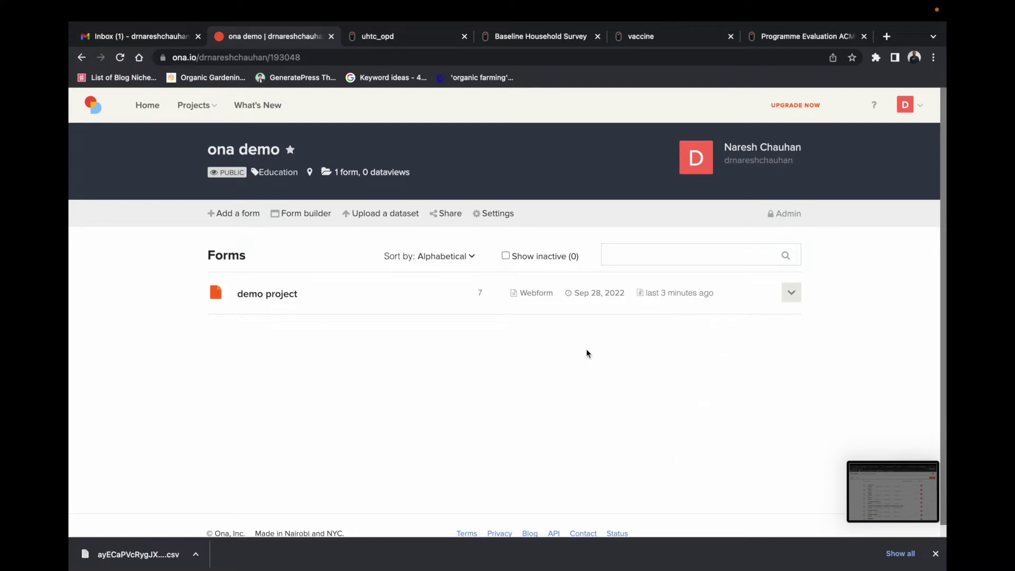
Step: Upload the edited .xlsx XLSForm from Downloads as a new form in ona demo
{"action": "left_click", "coordinate": [245, 220]}
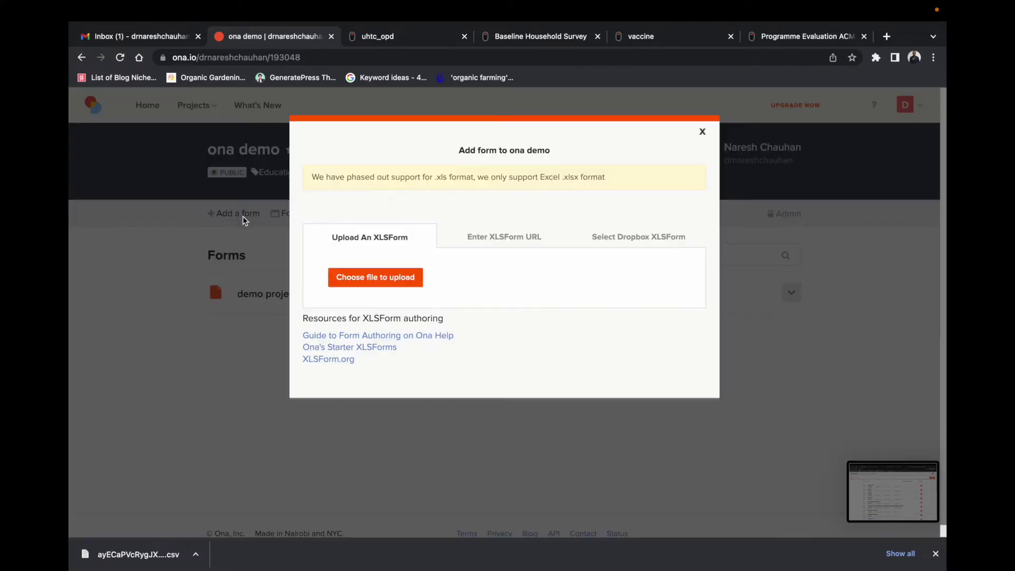
{"action": "left_click", "coordinate": [374, 277]}
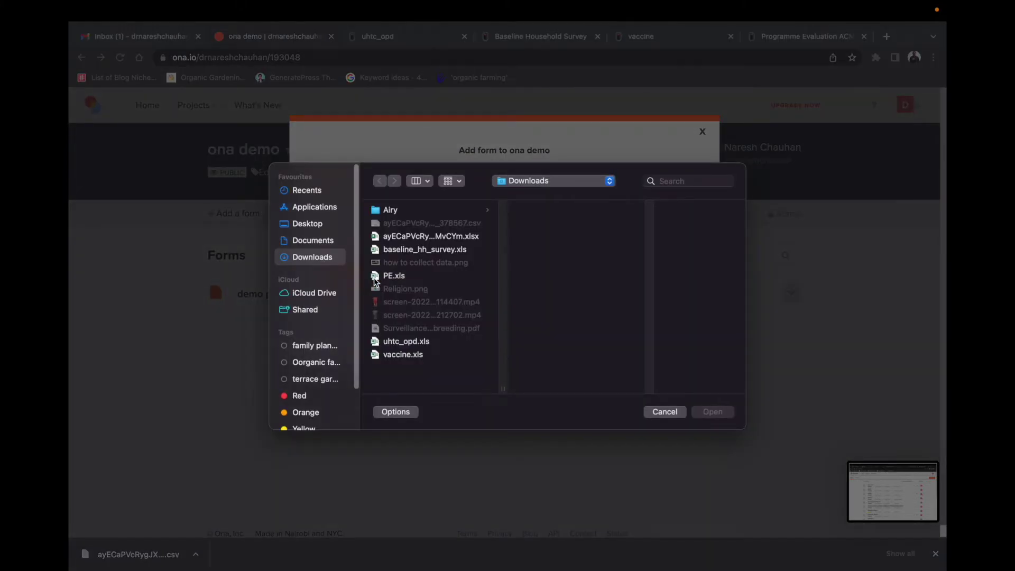
{"action": "left_click", "coordinate": [451, 236]}
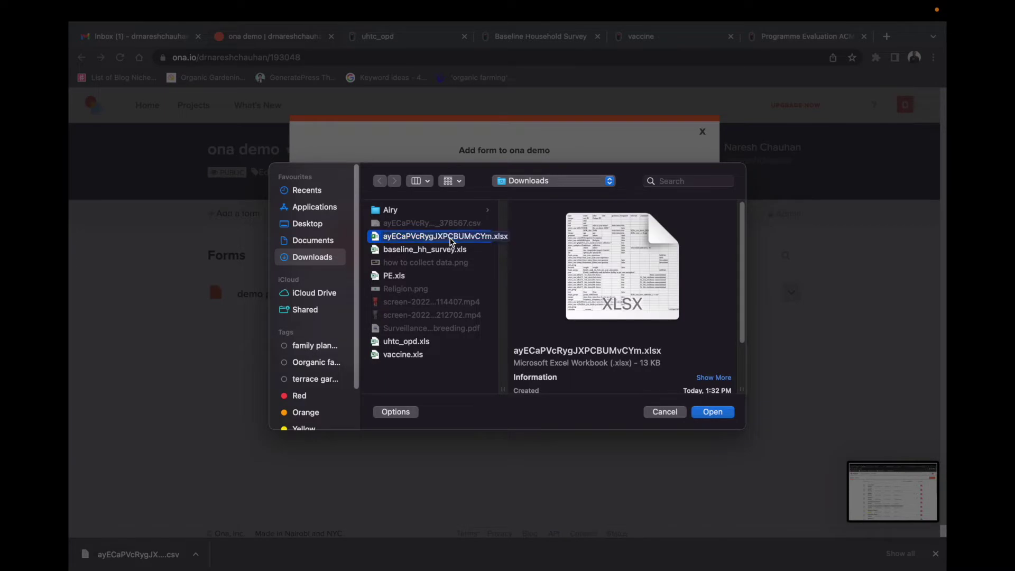
{"action": "left_click", "coordinate": [711, 412]}
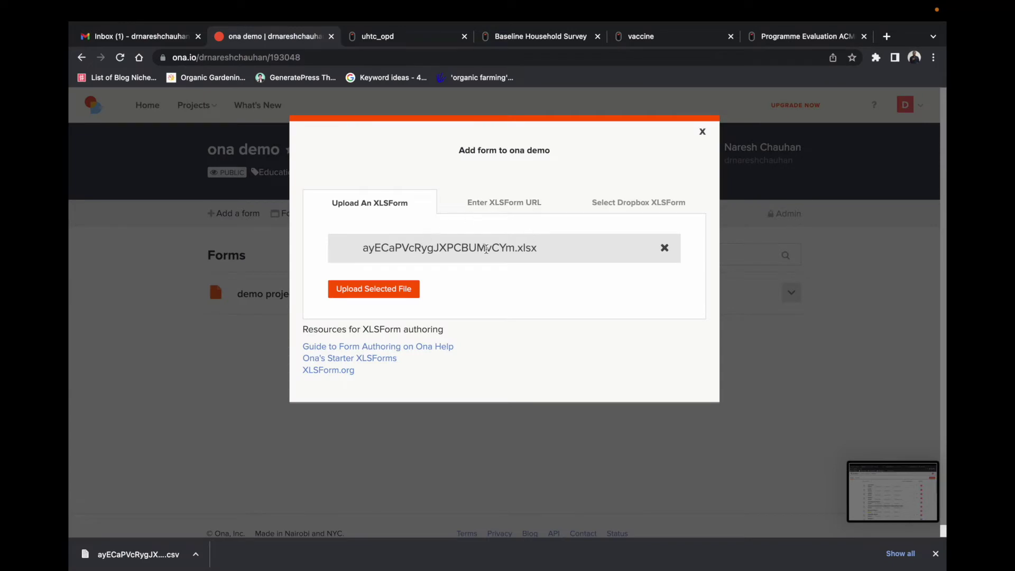
{"action": "left_click", "coordinate": [384, 290]}
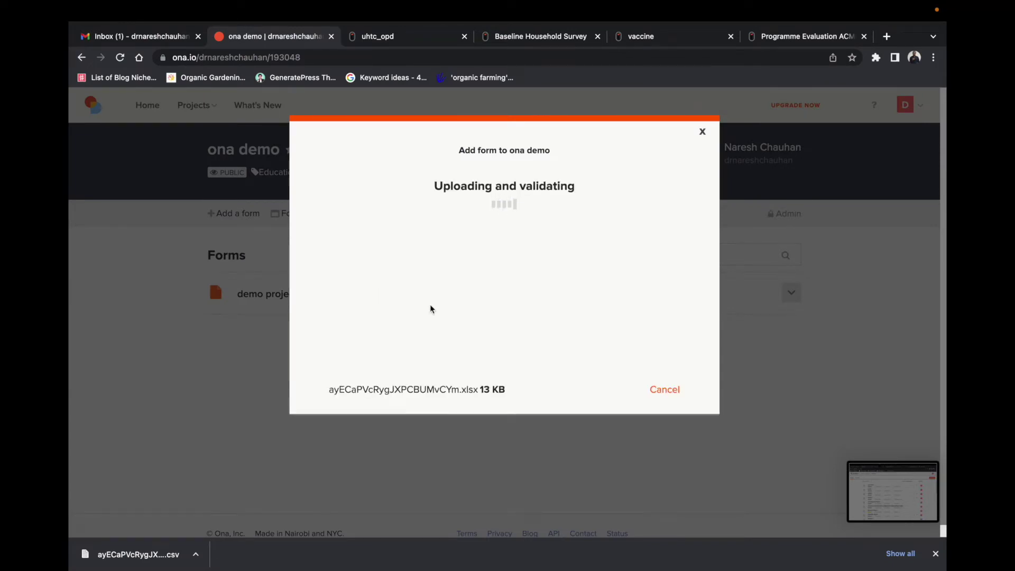
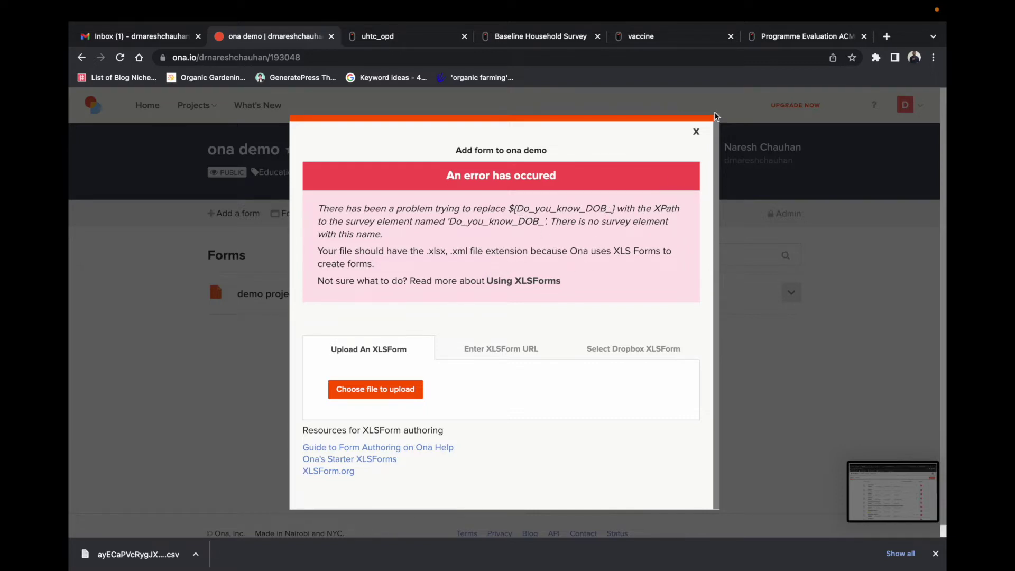
Step: Close the failed-upload error dialog and bring up Excel's list of open workbooks from the Dock
{"action": "left_click", "coordinate": [696, 131]}
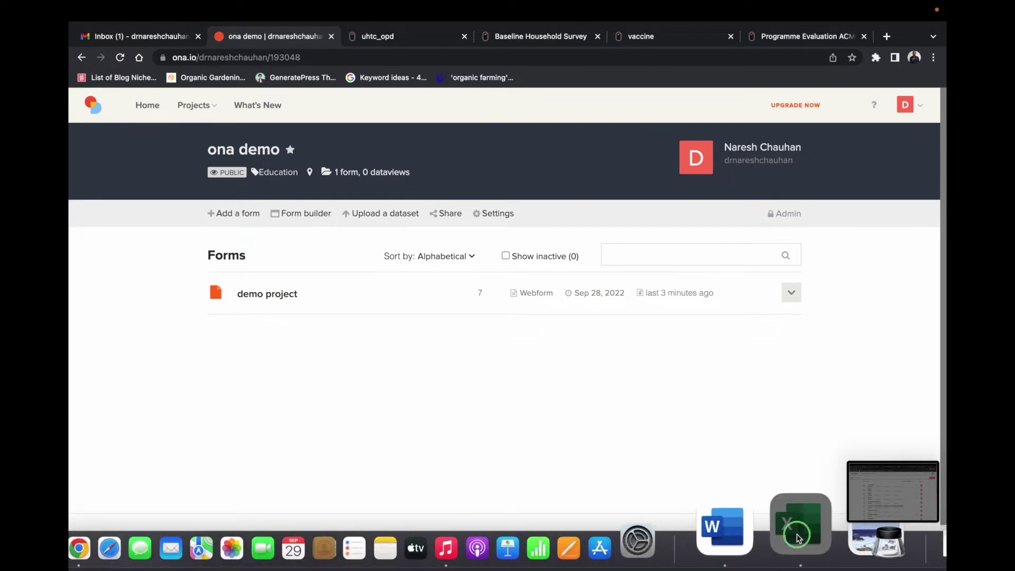
{"action": "right_click", "coordinate": [797, 534]}
Step: In the ayECaPVcRygJXPCBUMvCYm (2) workbook, inspect the F6 formula and the B5 and C5 question cells
{"action": "left_click", "coordinate": [813, 336]}
{"action": "left_click", "coordinate": [328, 210]}
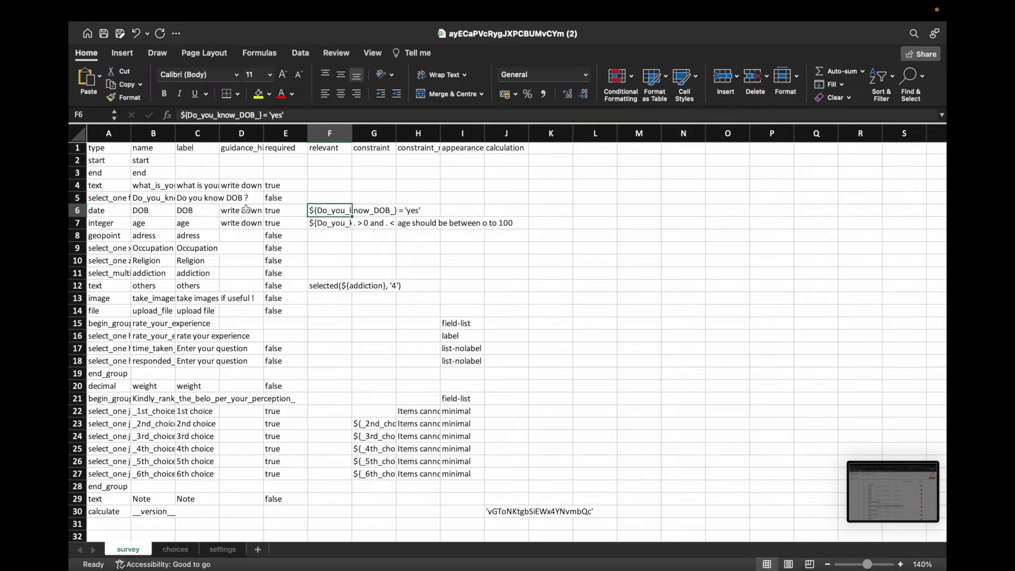
{"action": "left_click", "coordinate": [159, 200]}
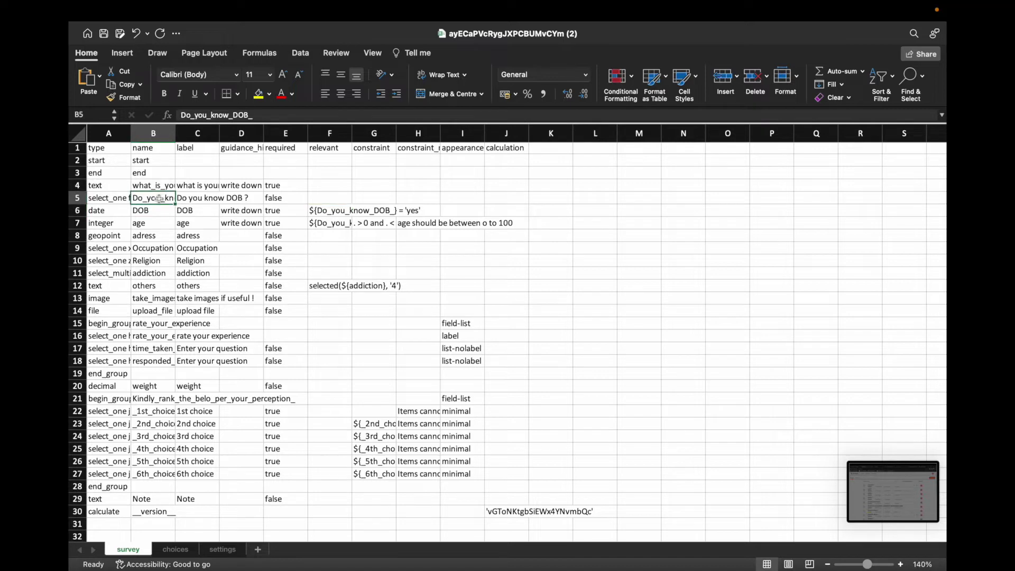
{"action": "left_click", "coordinate": [196, 198]}
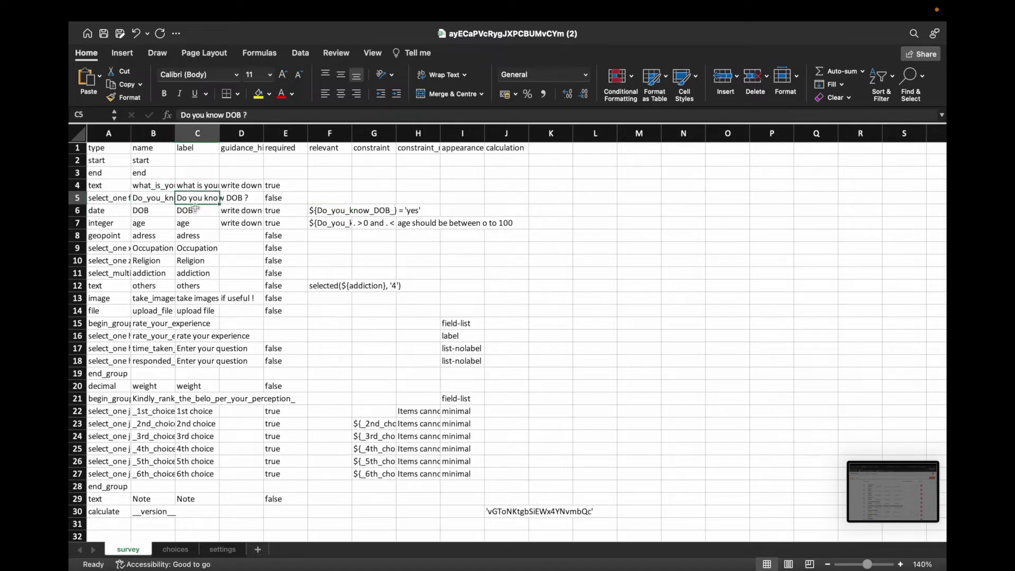
{"action": "left_click", "coordinate": [161, 199]}
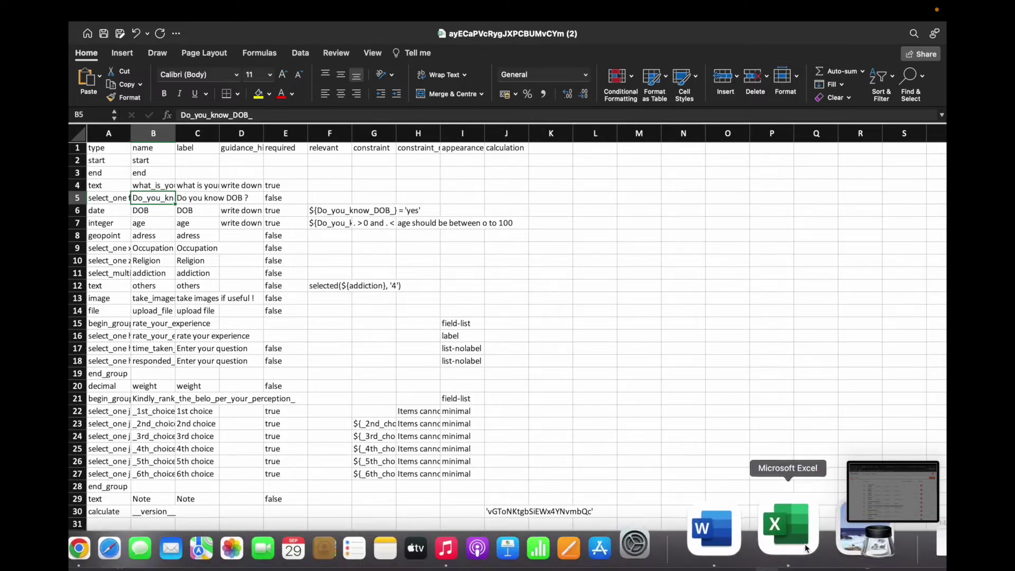
Step: Open the original ayECaPVcRygJXPCBUMvCYm workbook from Excel's recent files
{"action": "right_click", "coordinate": [803, 535]}
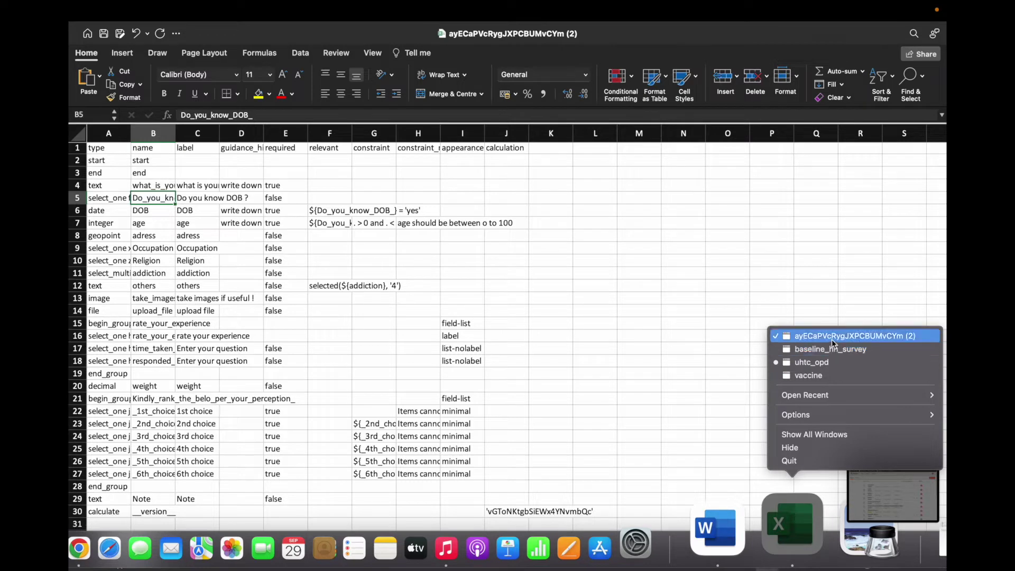
{"action": "mouse_move", "coordinate": [824, 398]}
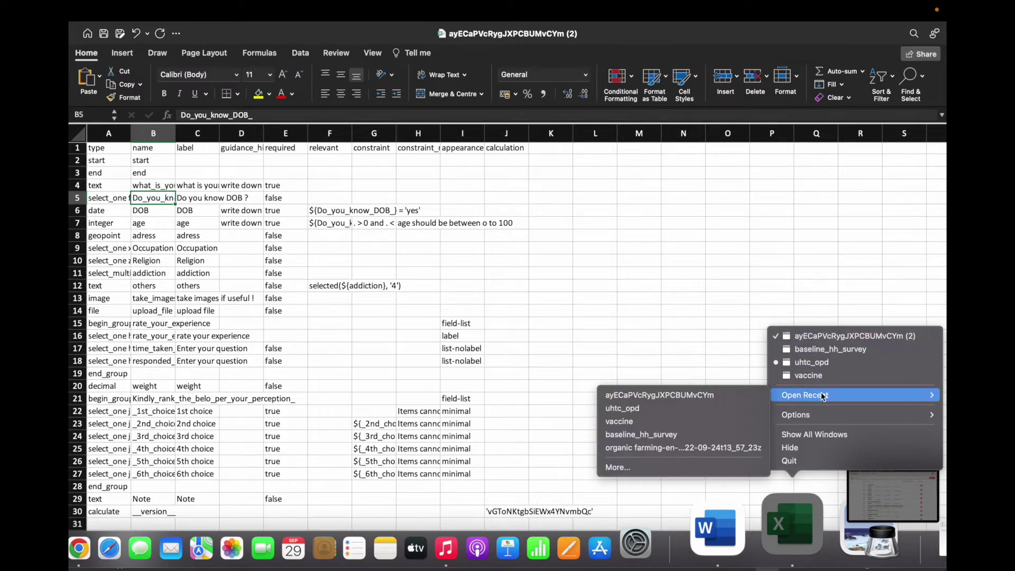
{"action": "left_click", "coordinate": [723, 396]}
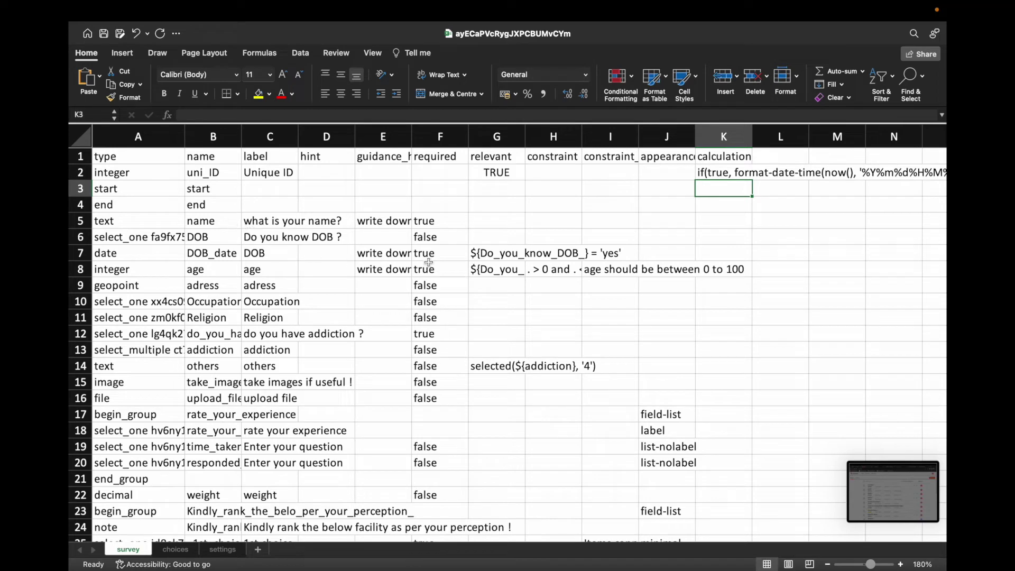
Step: Change G7's relevance formula to reference ${DOB} instead of Do_you_know_DOB_
{"action": "left_click", "coordinate": [482, 255]}
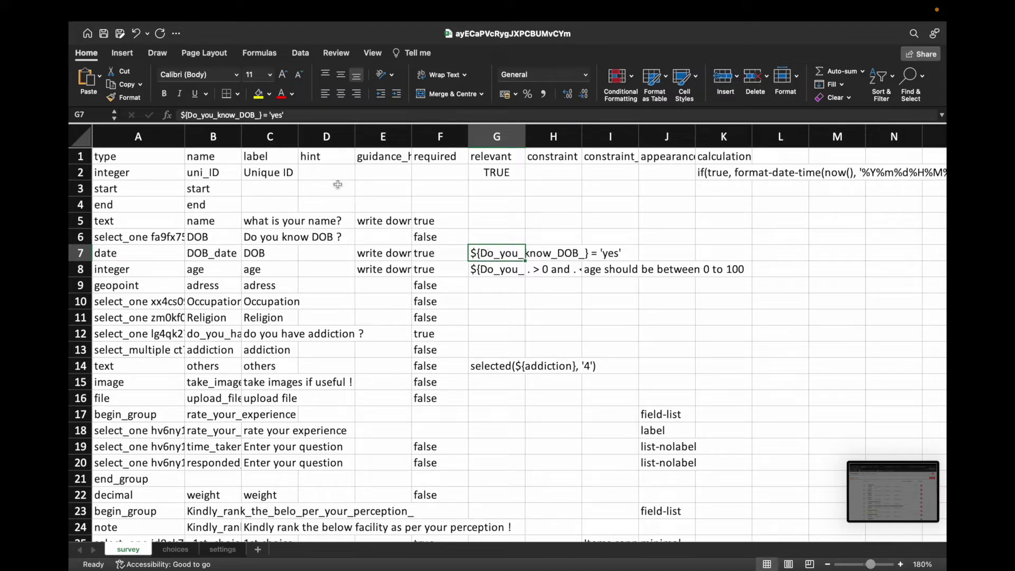
{"action": "left_click", "coordinate": [260, 116]}
{"action": "left_click_drag", "start_coordinate": [260, 116], "coordinate": [189, 115]}
{"action": "type", "text": "DO"}
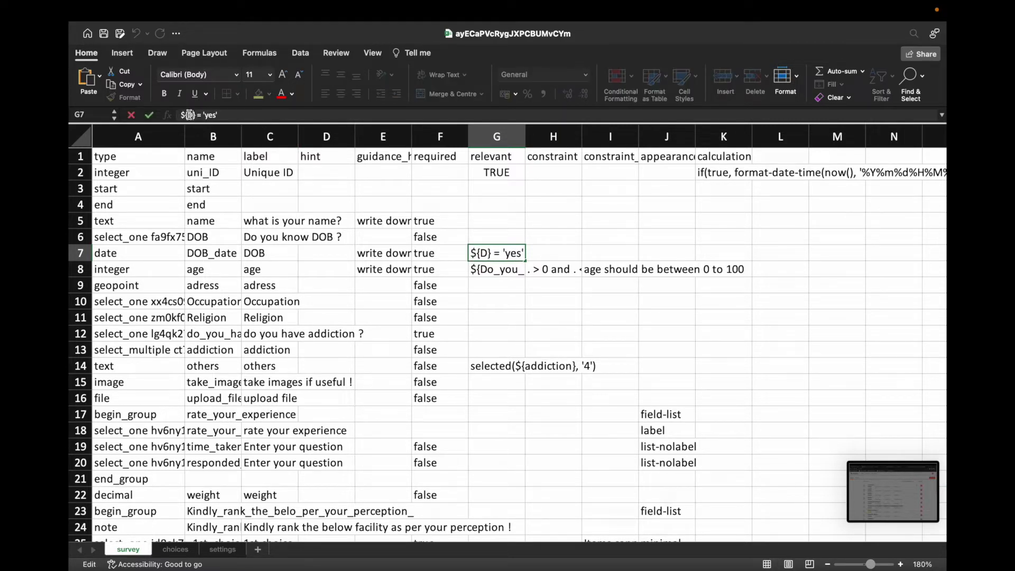
{"action": "type", "text": "B"}
{"action": "key", "text": "Return"}
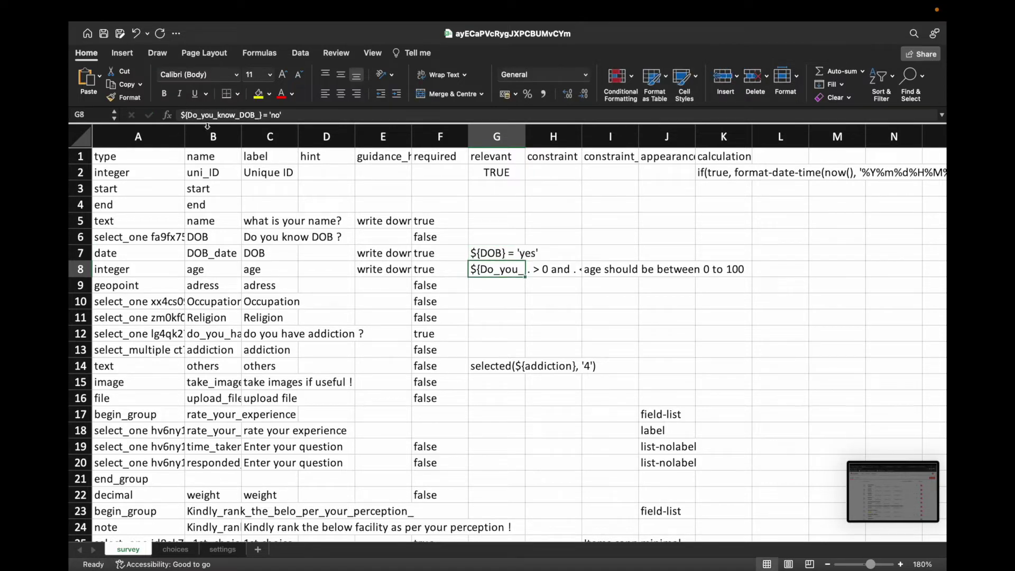
{"action": "left_click", "coordinate": [488, 253]}
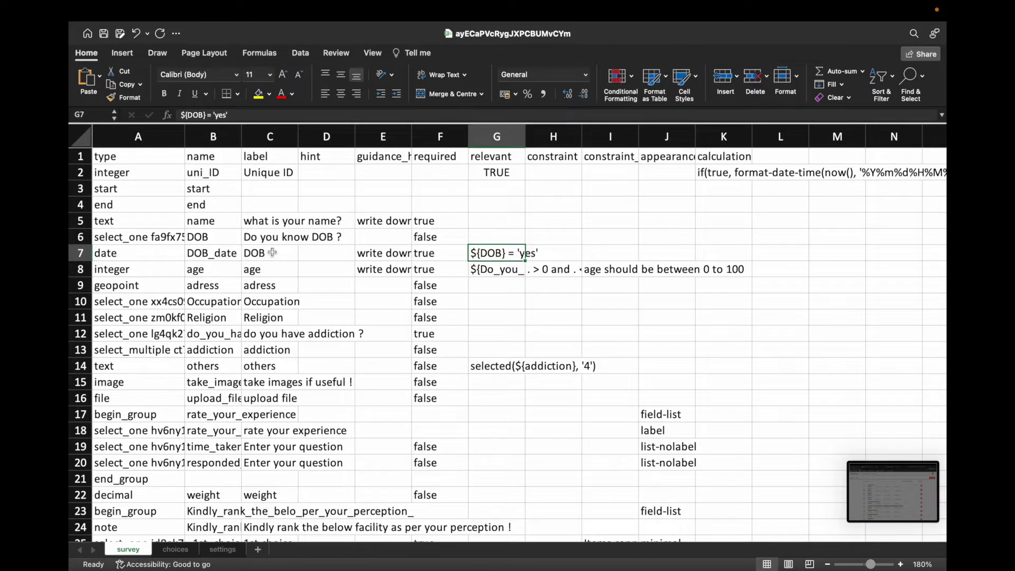
Step: Make the same ${DOB} replacement in G8's relevance formula and save the workbook
{"action": "left_click", "coordinate": [494, 272]}
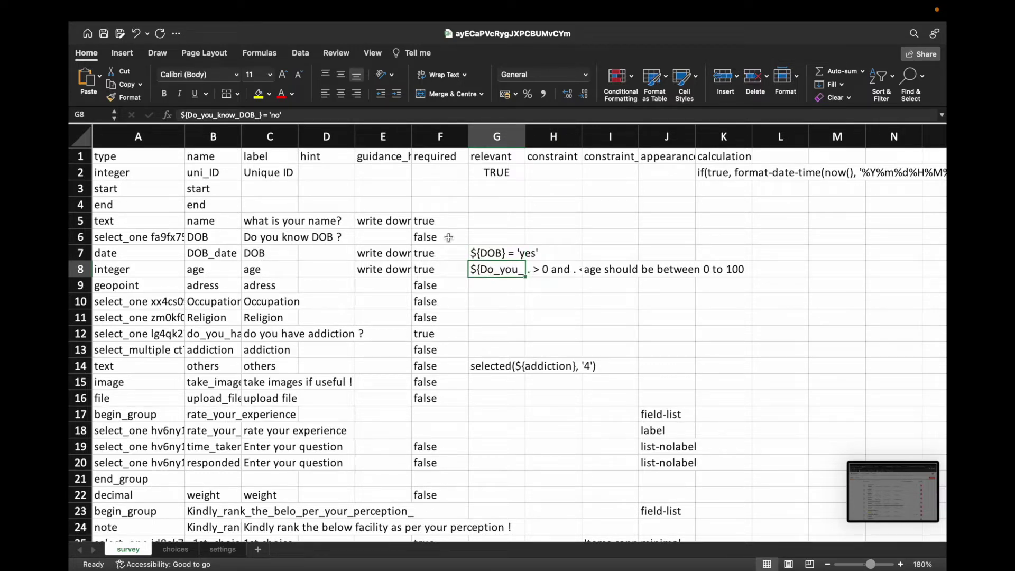
{"action": "left_click", "coordinate": [261, 118]}
{"action": "left_click_drag", "start_coordinate": [261, 117], "coordinate": [191, 115]}
{"action": "type", "text": "D"}
{"action": "key", "text": "BackSpace"}
{"action": "type", "text": "DOB"}
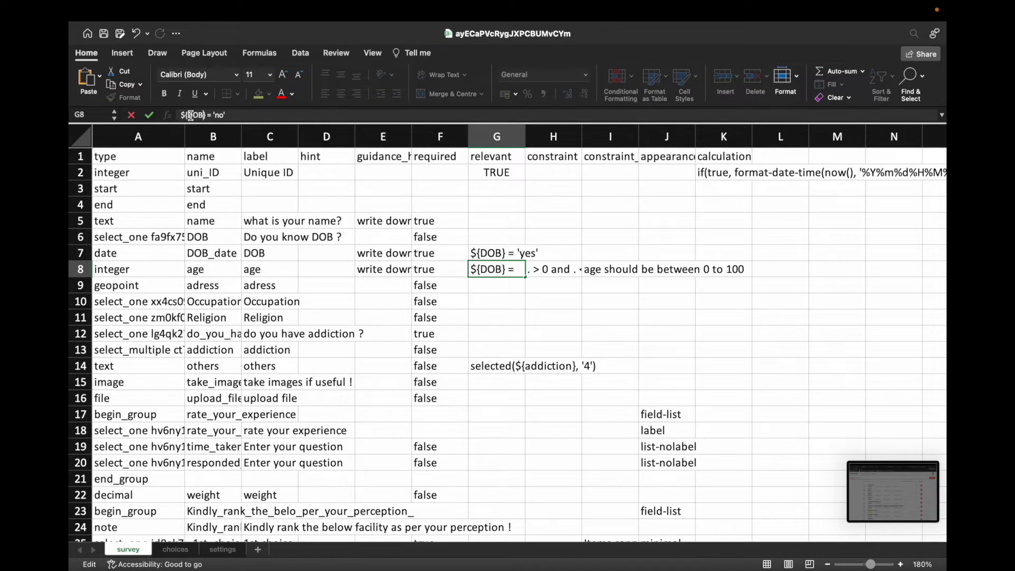
{"action": "key", "text": "Return"}
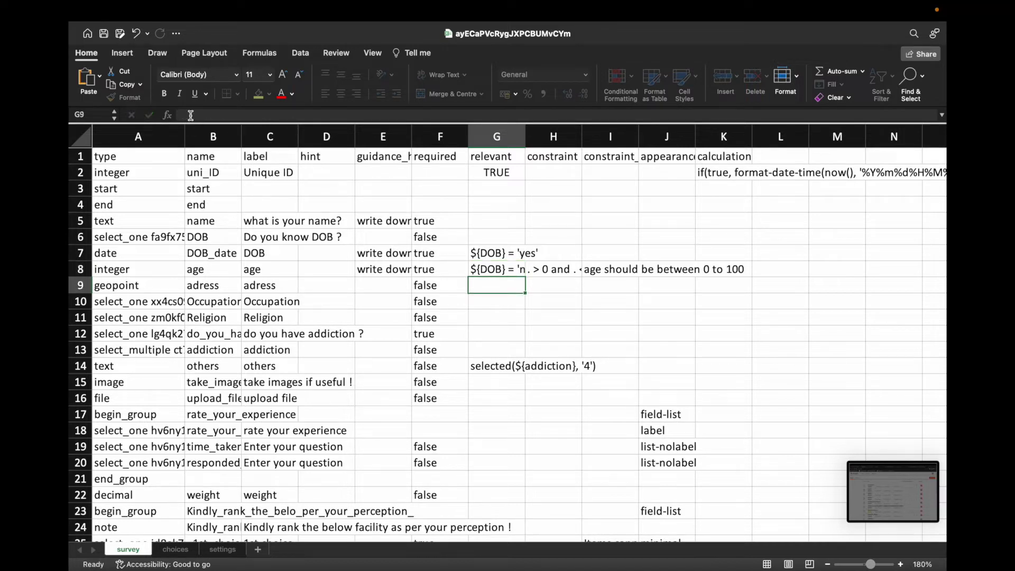
{"action": "left_click", "coordinate": [104, 35]}
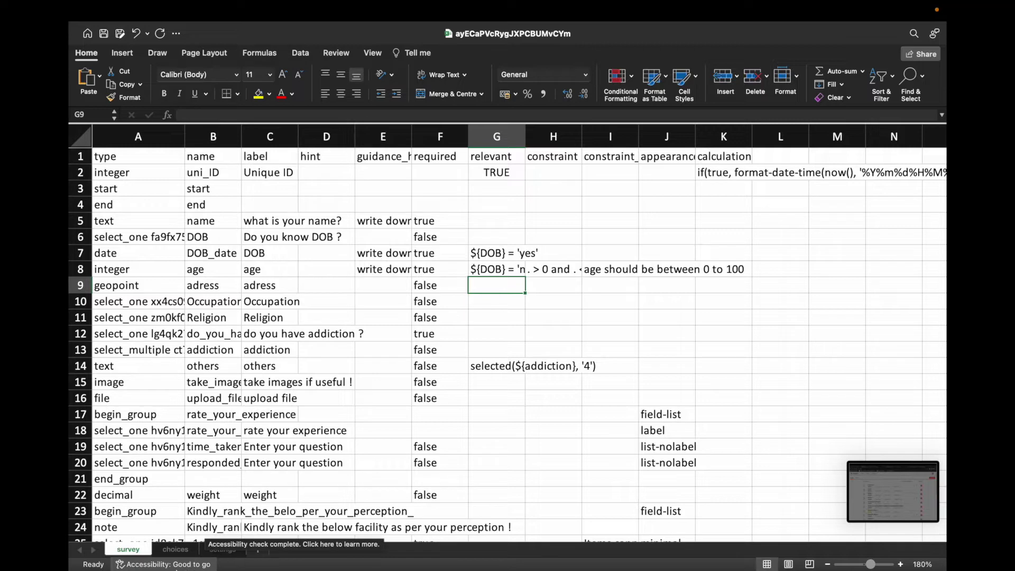
{"action": "left_click", "coordinate": [168, 525]}
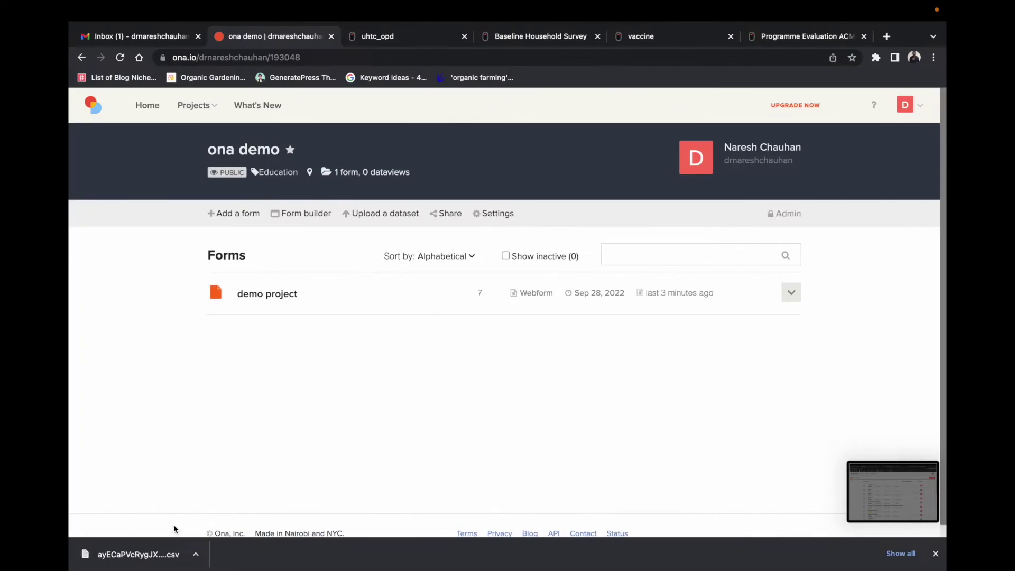
{"action": "left_click", "coordinate": [240, 217]}
{"action": "left_click", "coordinate": [374, 278]}
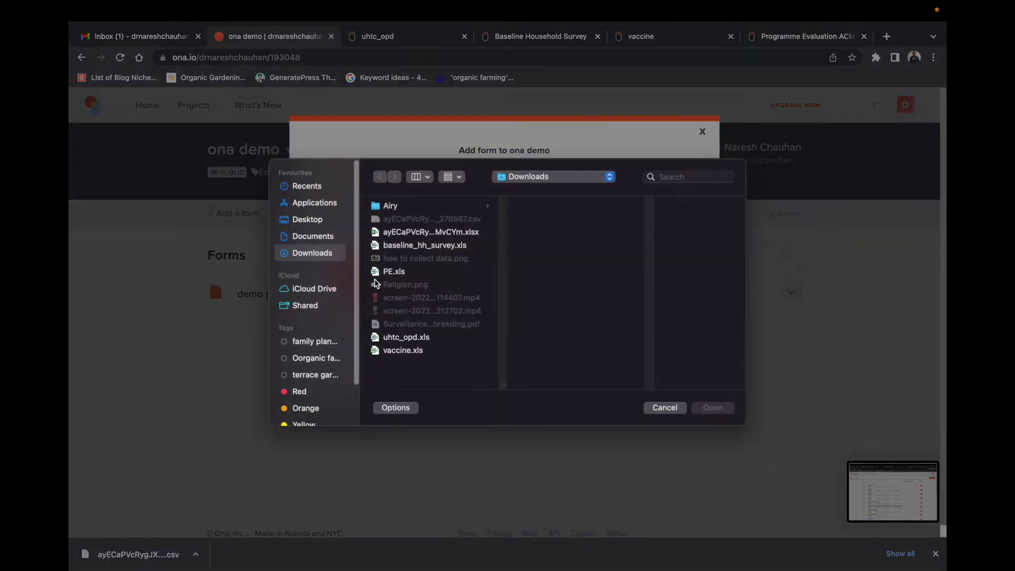
{"action": "left_click", "coordinate": [427, 236]}
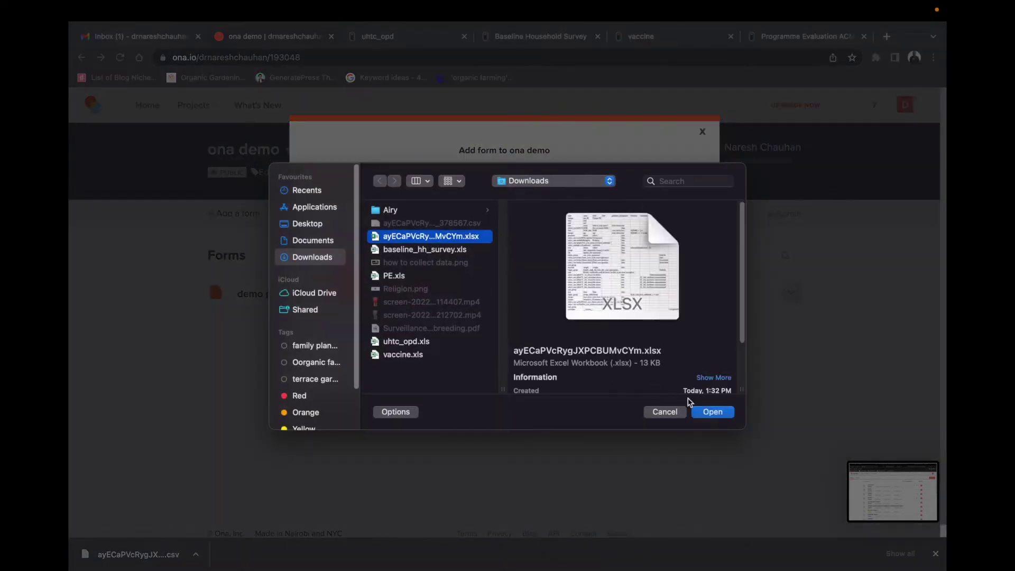
{"action": "left_click", "coordinate": [712, 411]}
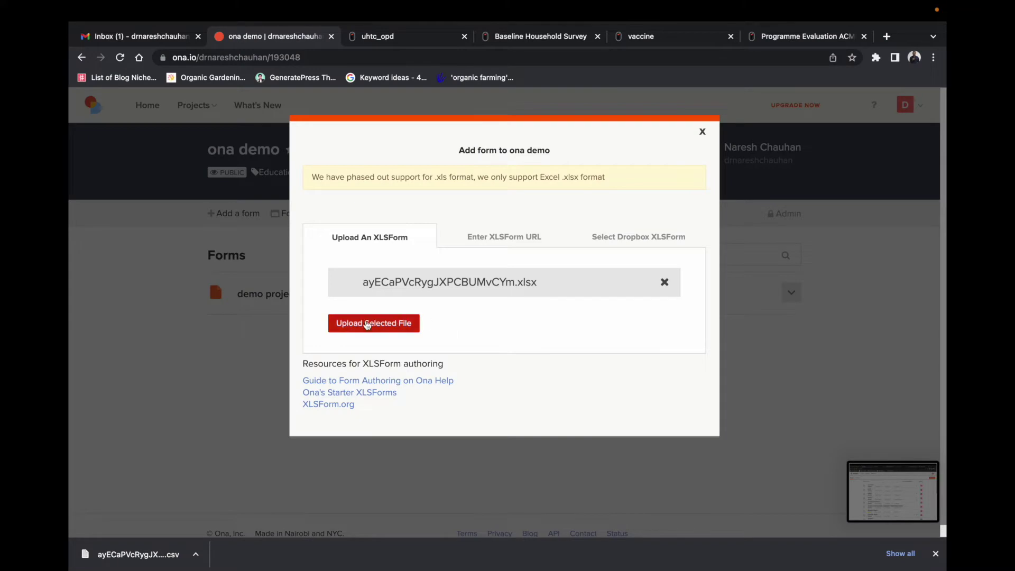
{"action": "left_click", "coordinate": [372, 324]}
{"action": "left_click", "coordinate": [374, 290]}
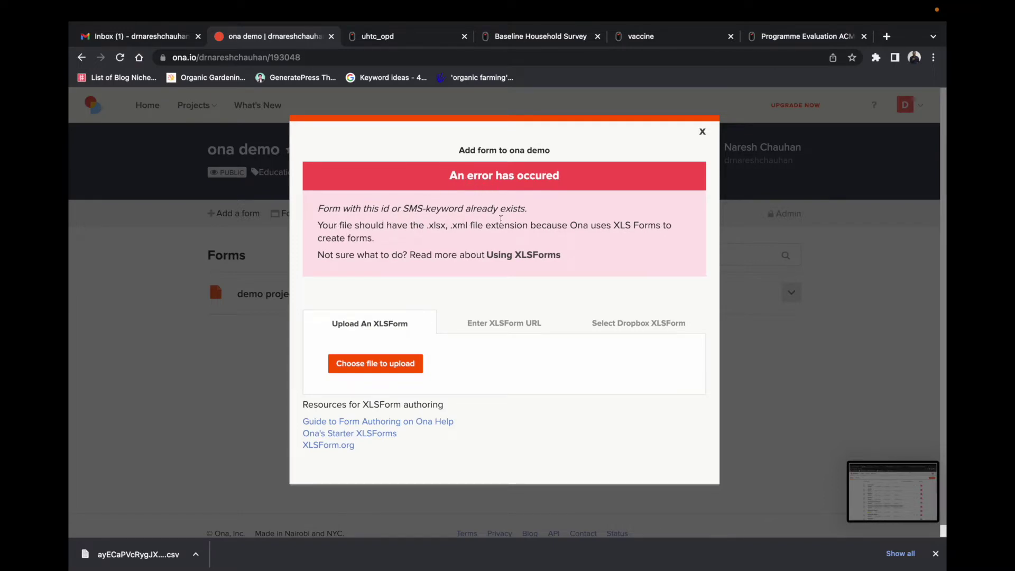
{"action": "left_click", "coordinate": [702, 132]}
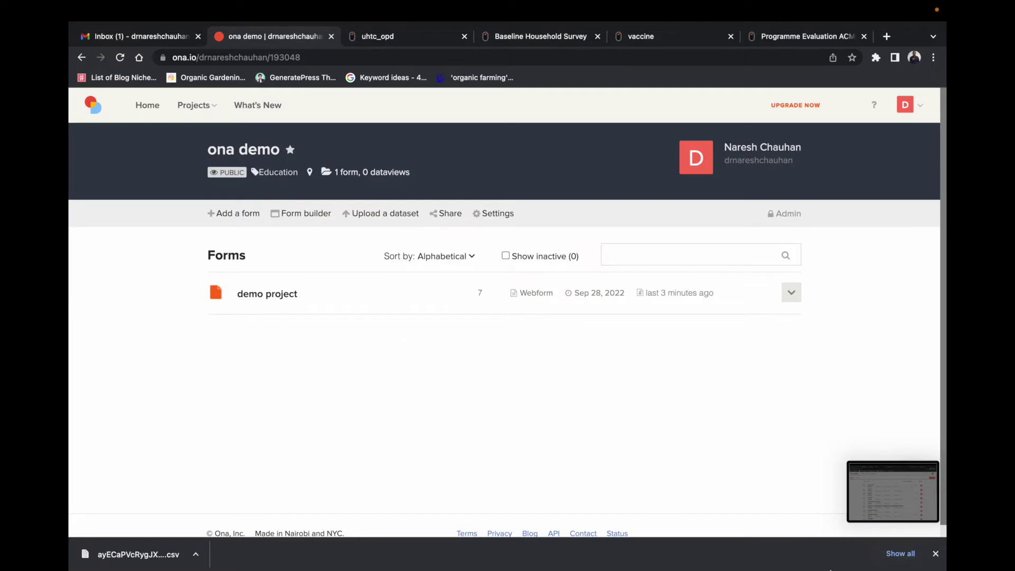
Step: Bring the ayECaPVcRygJXPCBUMvCYm workbook forward and look over its settings, survey and choices sheets
{"action": "mouse_move", "coordinate": [820, 570]}
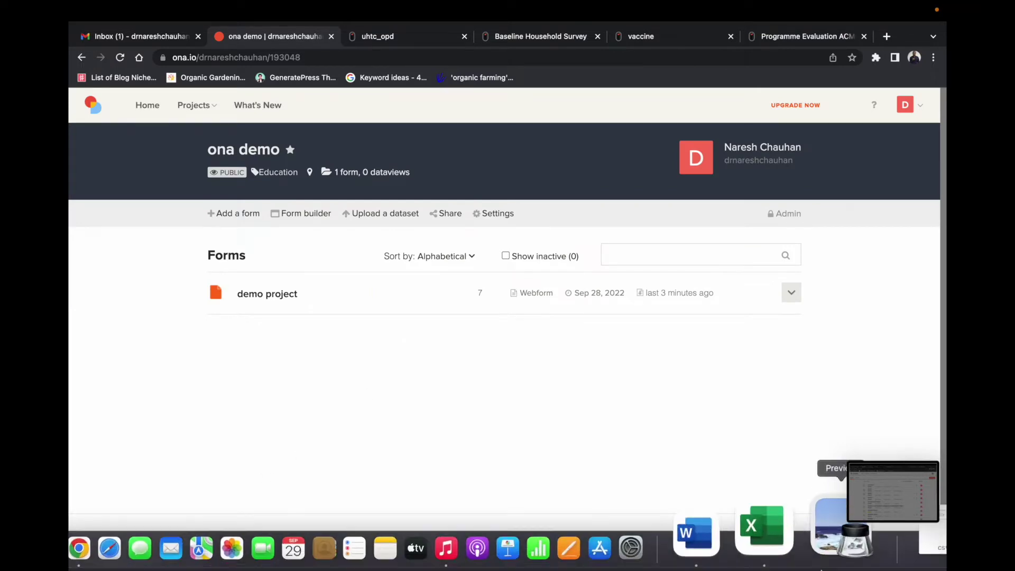
{"action": "right_click", "coordinate": [795, 535]}
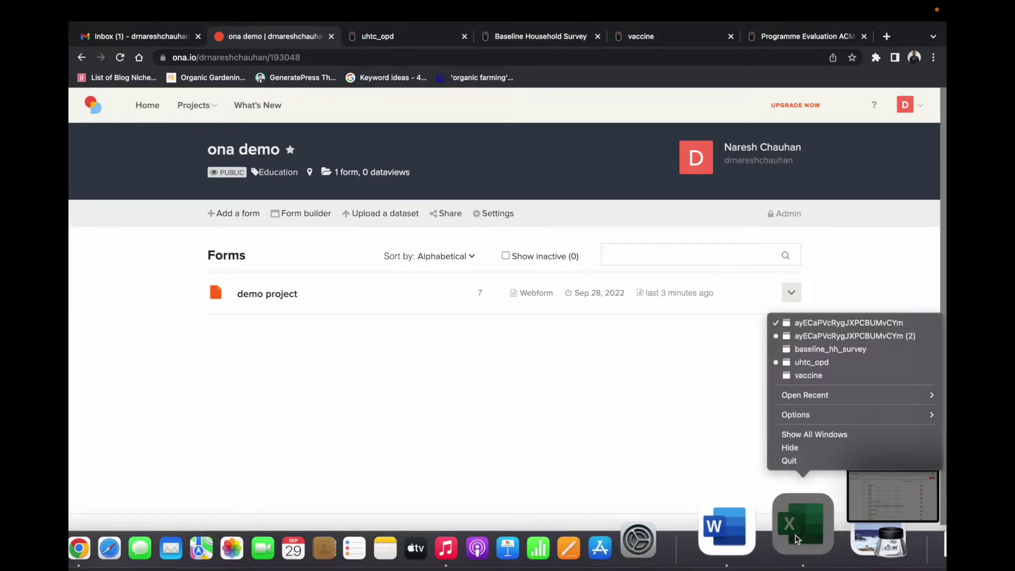
{"action": "left_click", "coordinate": [834, 323]}
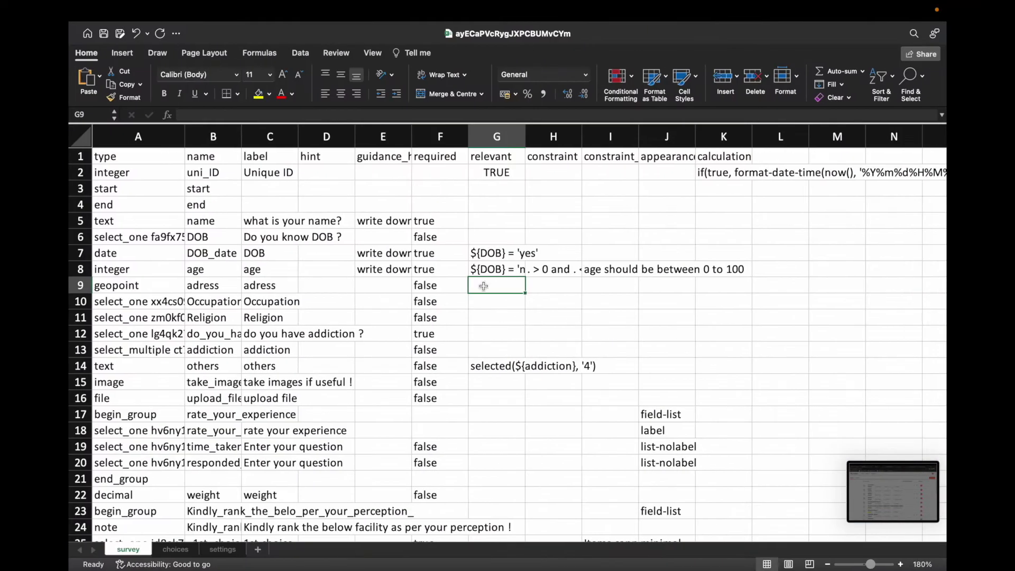
{"action": "left_click", "coordinate": [222, 551]}
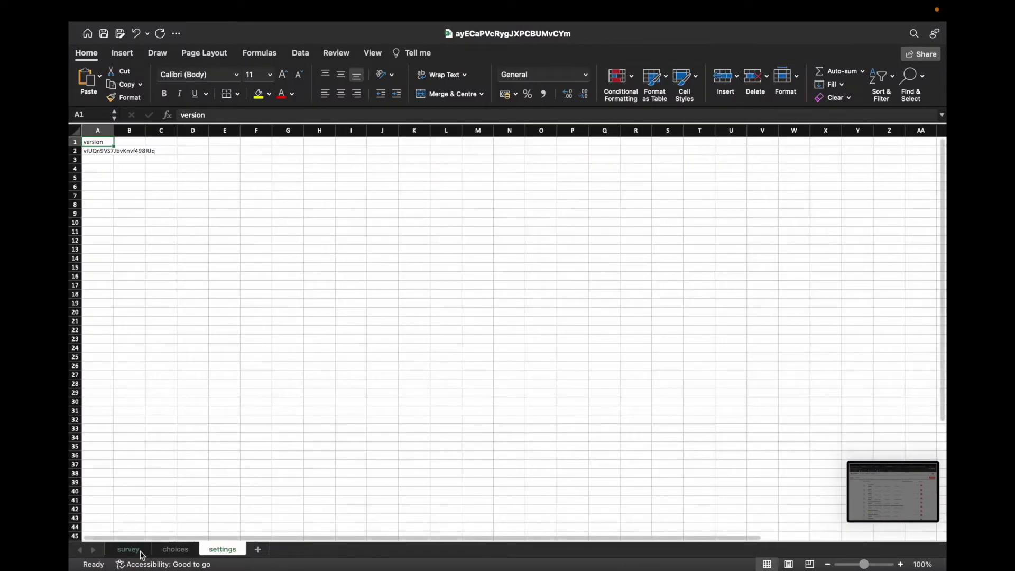
{"action": "left_click", "coordinate": [129, 551]}
{"action": "left_click", "coordinate": [175, 551]}
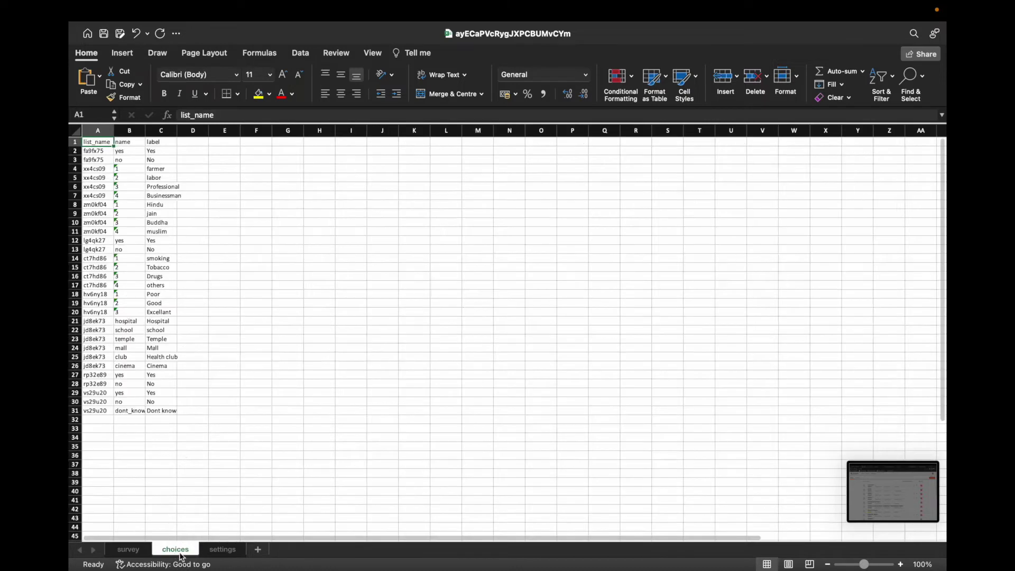
{"action": "left_click", "coordinate": [222, 550]}
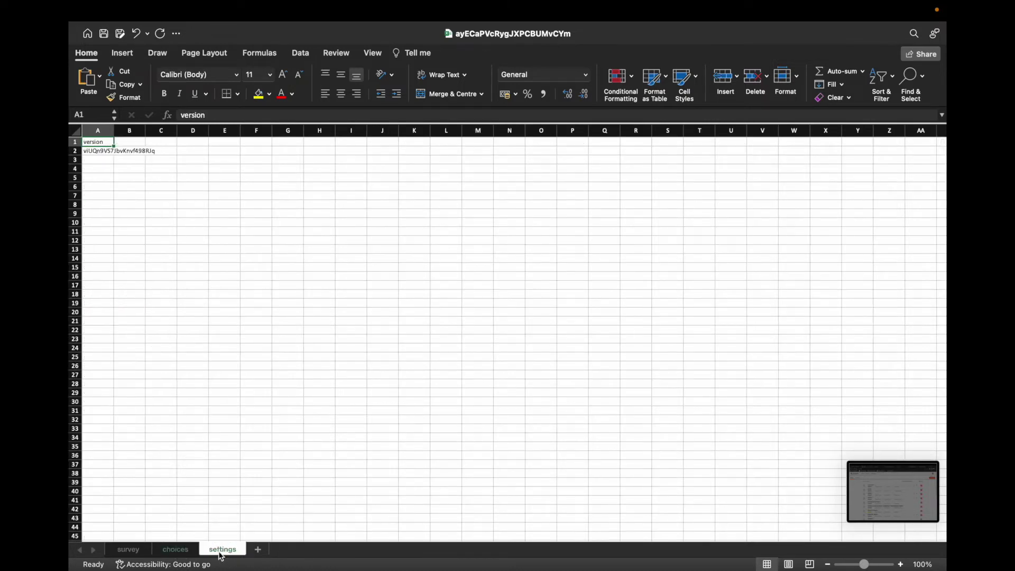
Step: Set the settings sheet's version in A2 to demo and save the workbook
{"action": "left_click", "coordinate": [103, 152]}
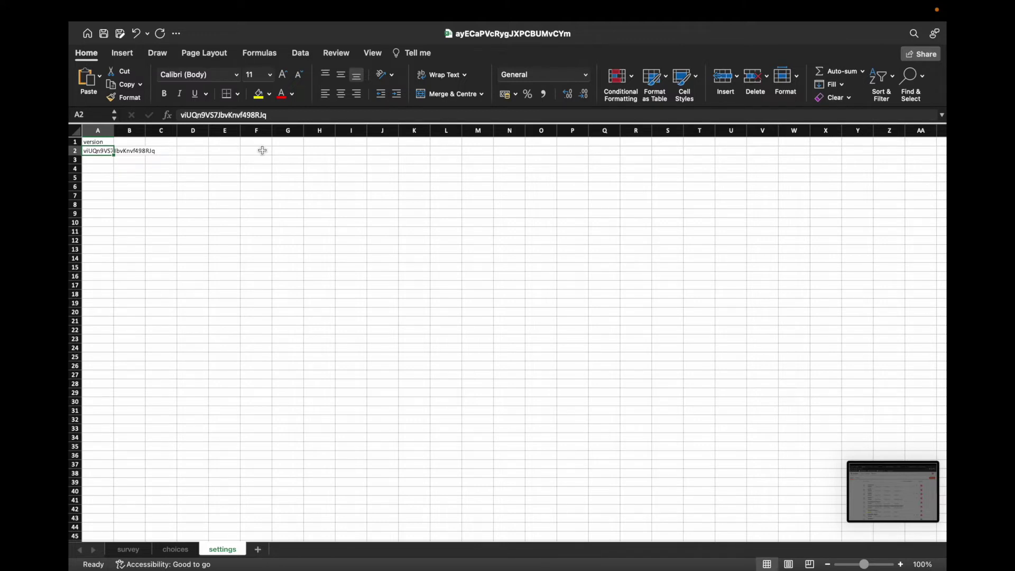
{"action": "type", "text": "demo"}
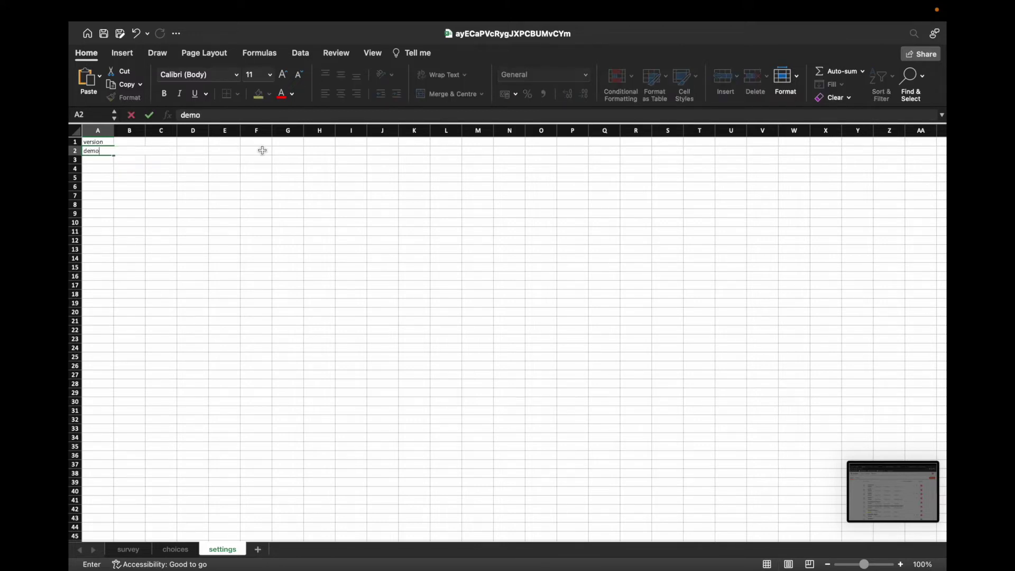
{"action": "key", "text": "Return"}
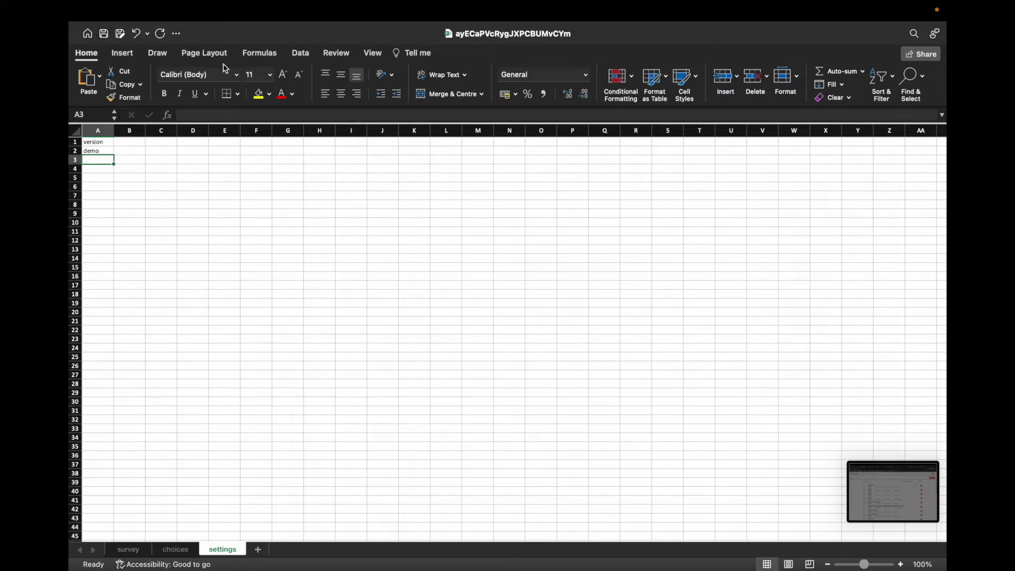
{"action": "left_click", "coordinate": [104, 34]}
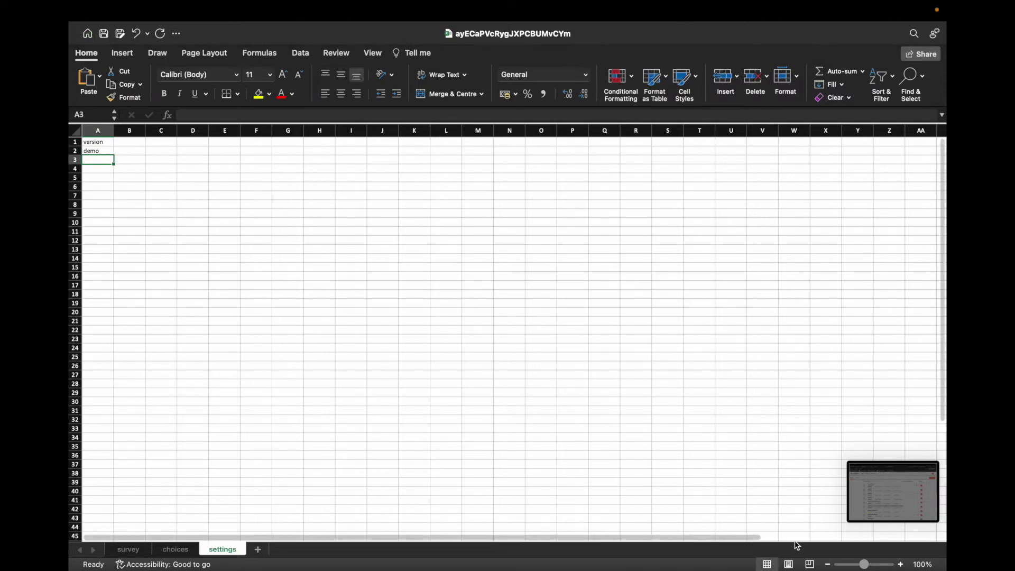
Step: Upload ayECaPVcRygJXPCBUMvCYm.xlsx to ona demo again and dismiss the duplicate form id error
{"action": "mouse_move", "coordinate": [127, 549]}
{"action": "left_click", "coordinate": [171, 538]}
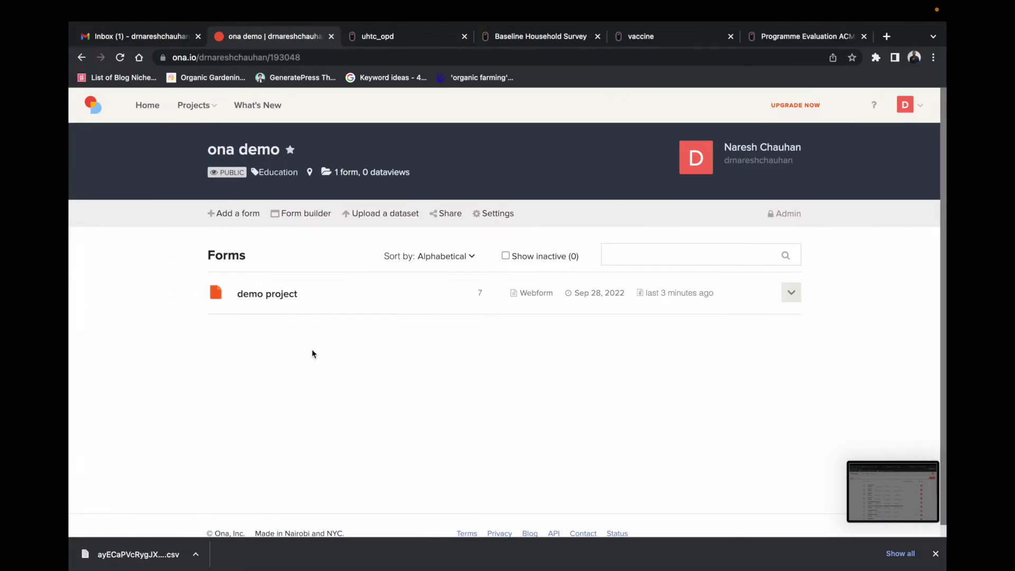
{"action": "left_click", "coordinate": [242, 215]}
{"action": "left_click", "coordinate": [355, 275]}
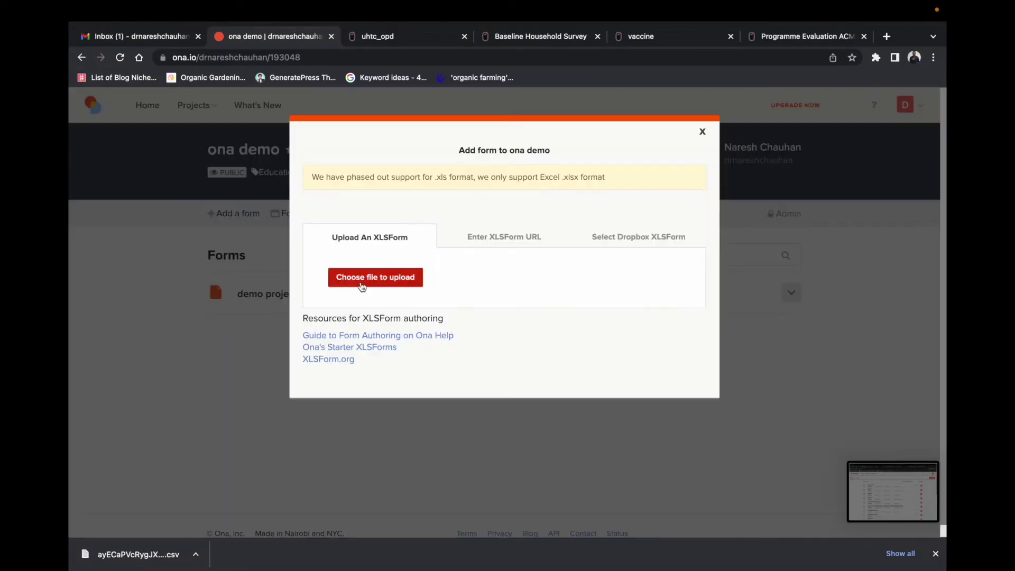
{"action": "left_click", "coordinate": [418, 238]}
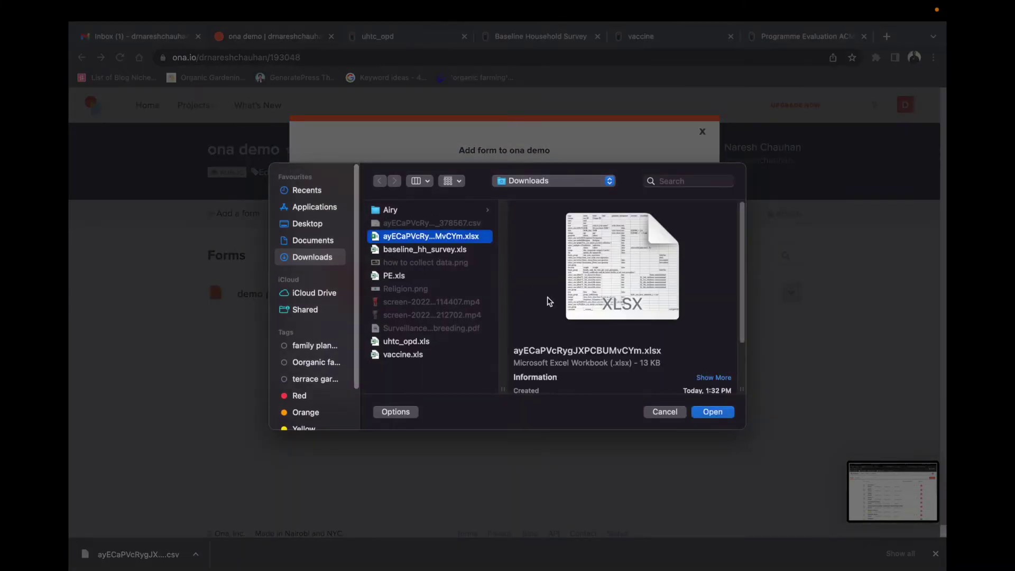
{"action": "left_click", "coordinate": [712, 412]}
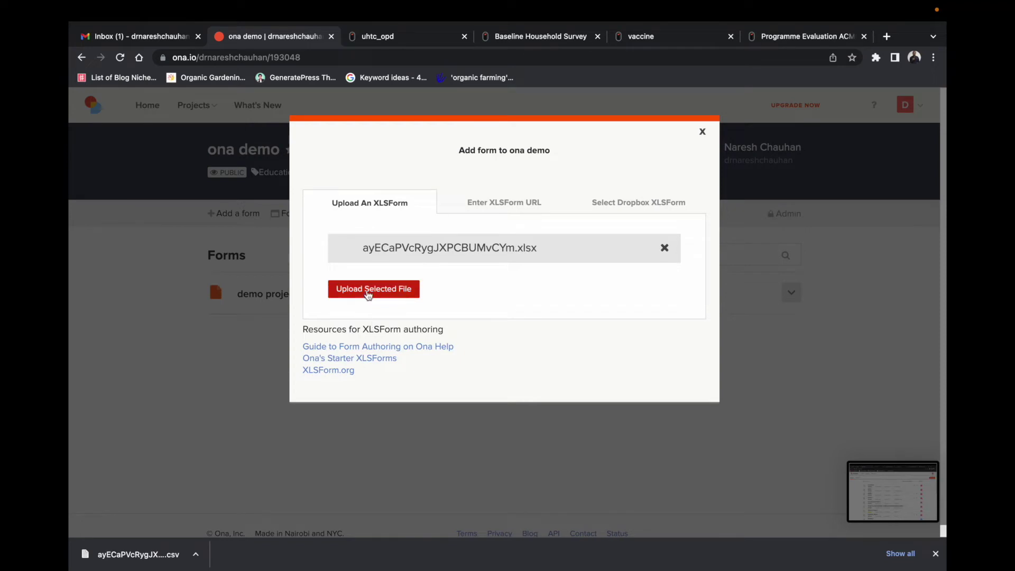
{"action": "left_click", "coordinate": [369, 291]}
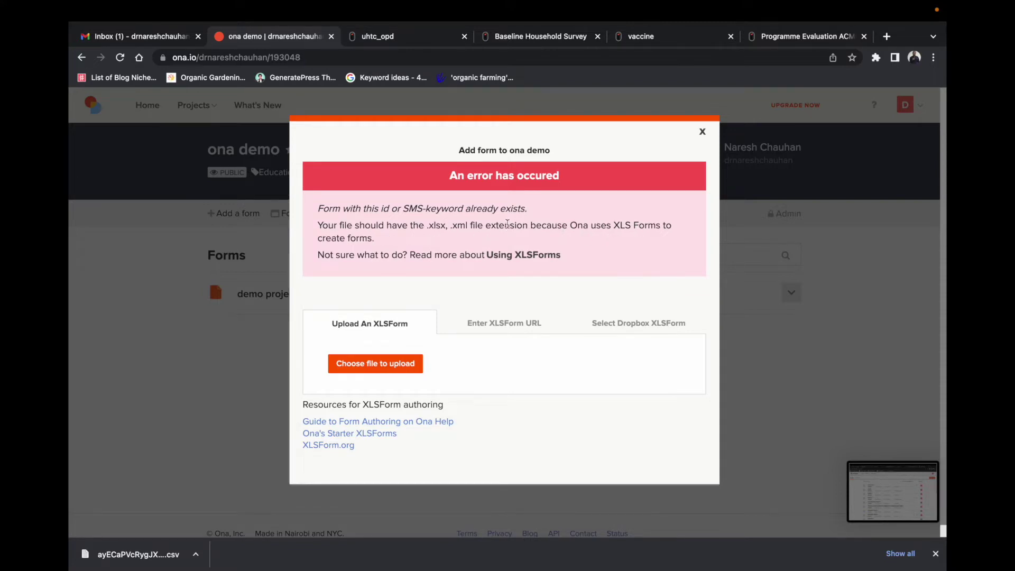
{"action": "left_click", "coordinate": [703, 132]}
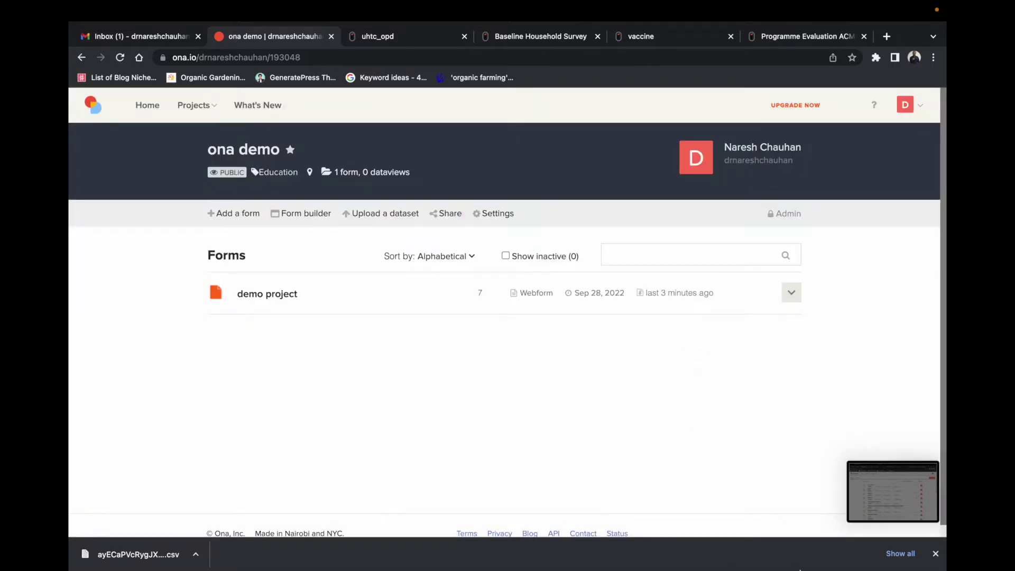
Step: Return to the ayECaPVcRygJXPCBUMvCYm workbook and look through its choices and settings sheets, ending on survey
{"action": "right_click", "coordinate": [802, 531]}
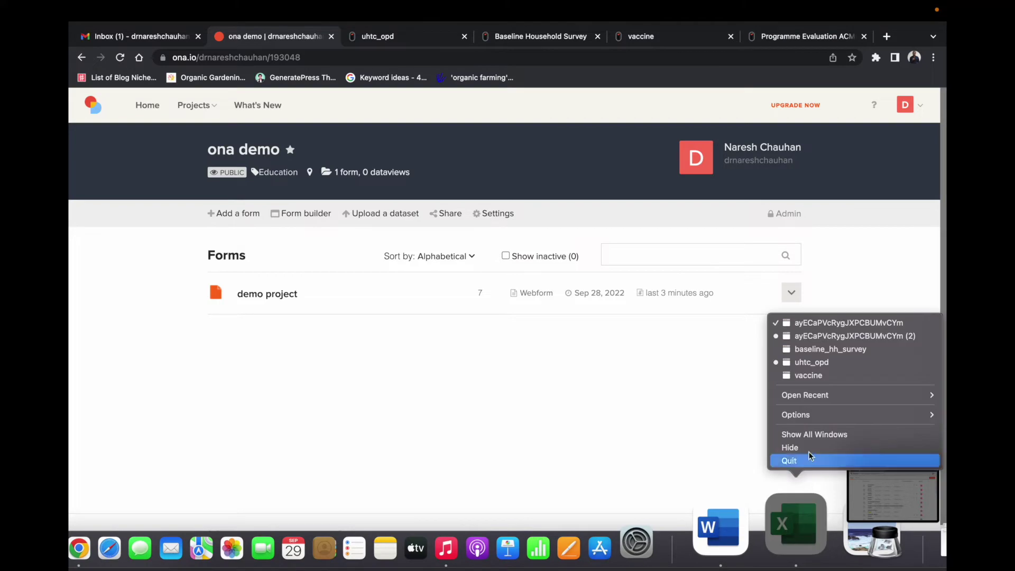
{"action": "left_click", "coordinate": [820, 324]}
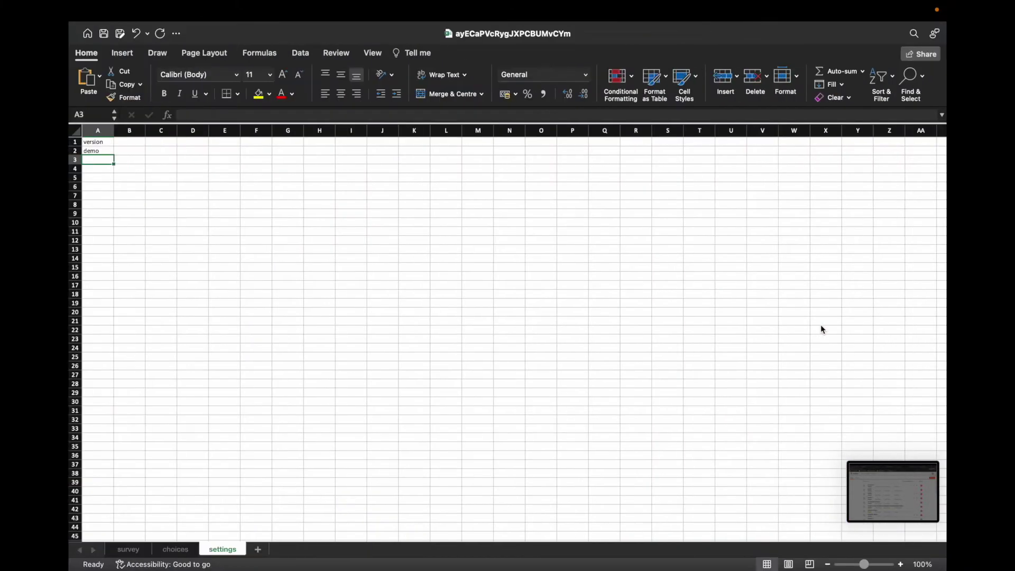
{"action": "left_click", "coordinate": [180, 550]}
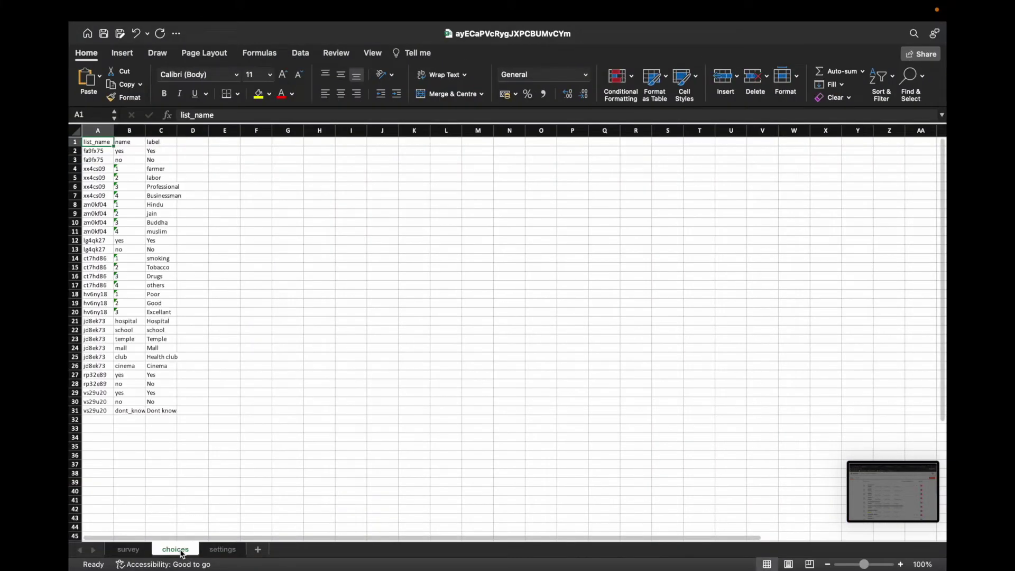
{"action": "left_click", "coordinate": [219, 551]}
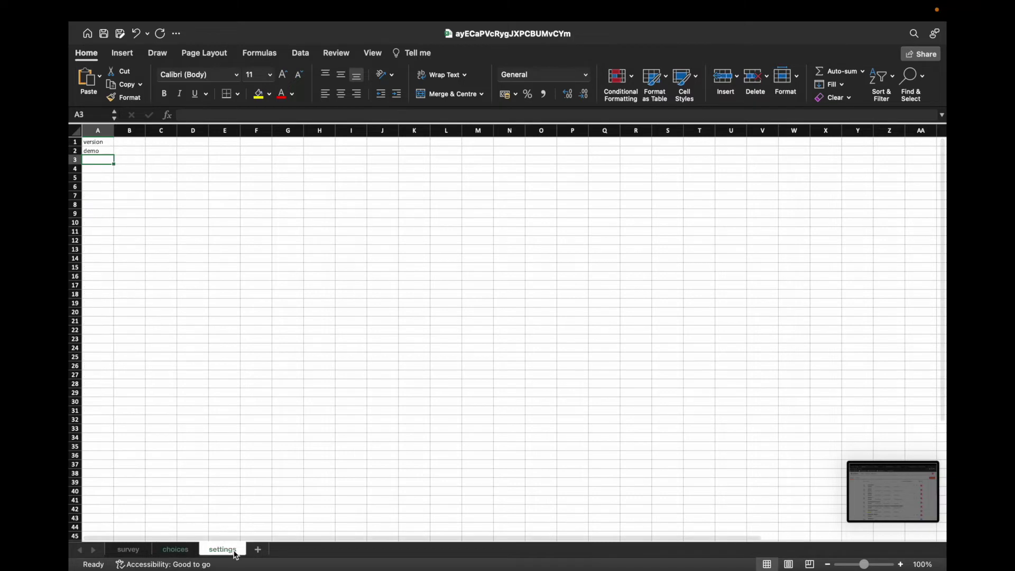
{"action": "left_click", "coordinate": [170, 553]}
{"action": "left_click", "coordinate": [137, 553]}
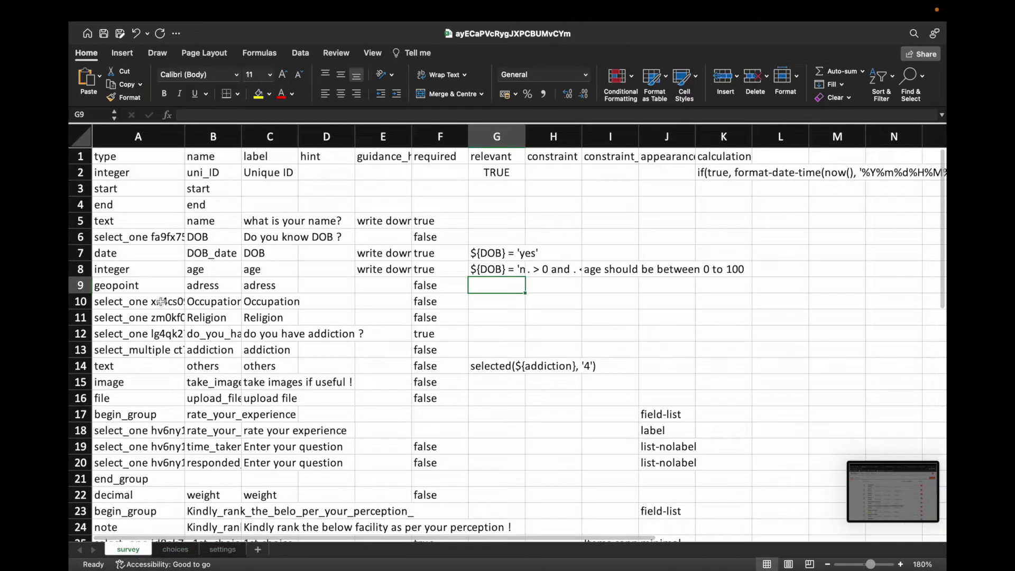
{"action": "left_click", "coordinate": [93, 57]}
{"action": "left_click", "coordinate": [93, 57]}
Step: Reveal the workbook in Finder's Downloads folder and rename it to demo.xlsx
{"action": "left_click", "coordinate": [543, 39], "text": "super"}
{"action": "left_click", "coordinate": [543, 35]}
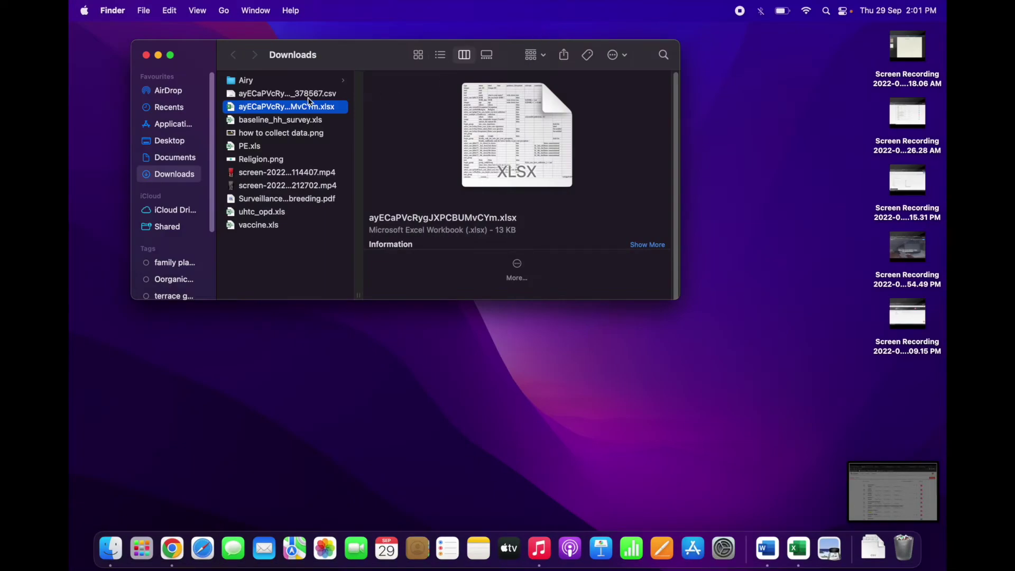
{"action": "right_click", "coordinate": [298, 113]}
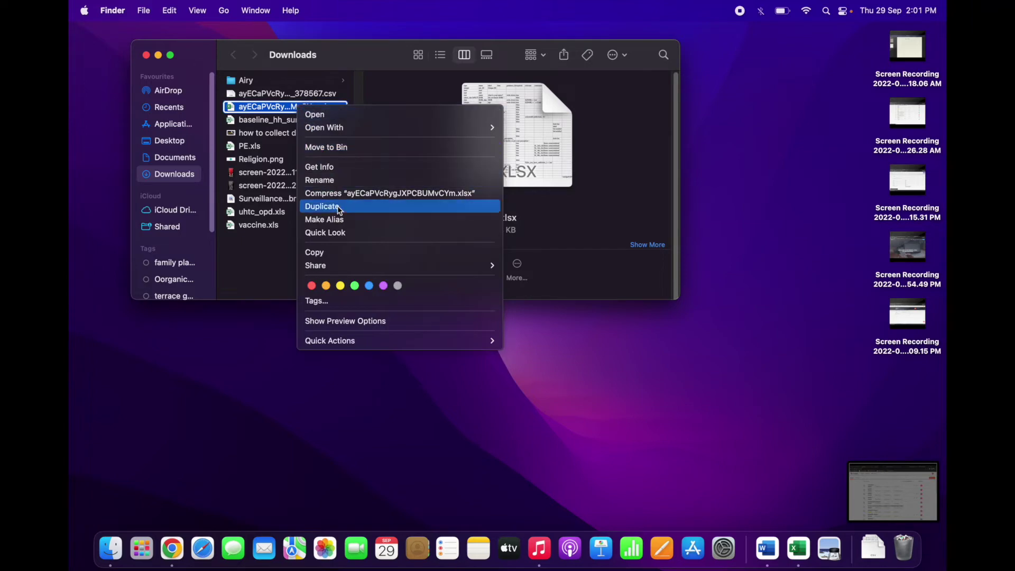
{"action": "left_click", "coordinate": [320, 180]}
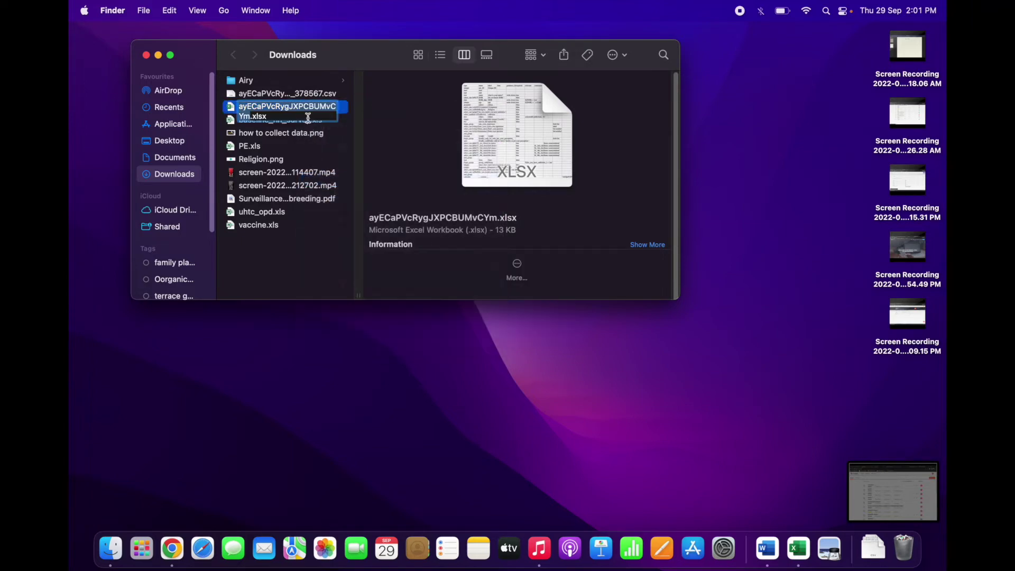
{"action": "type", "text": "demo"}
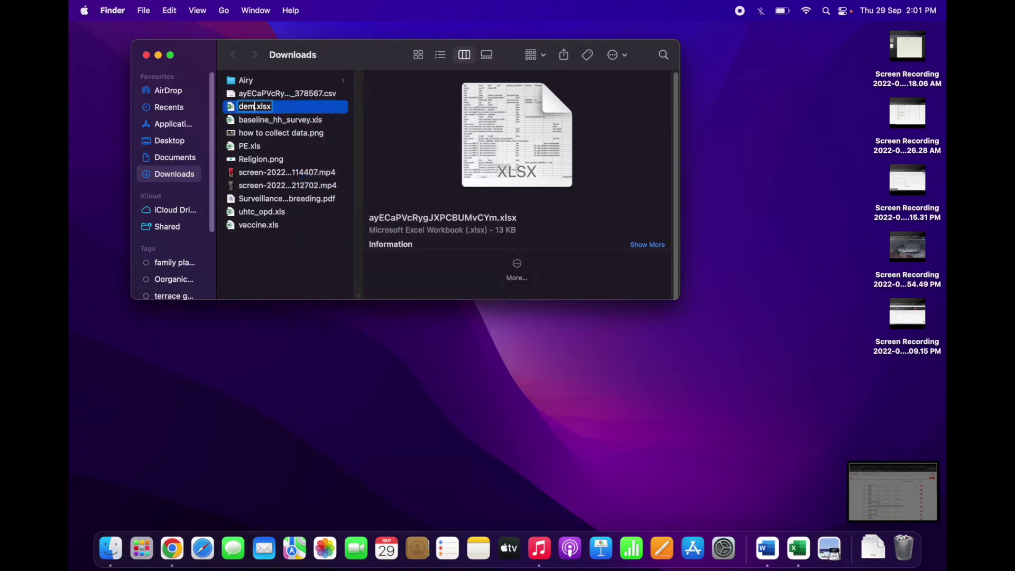
{"action": "key", "text": "Return"}
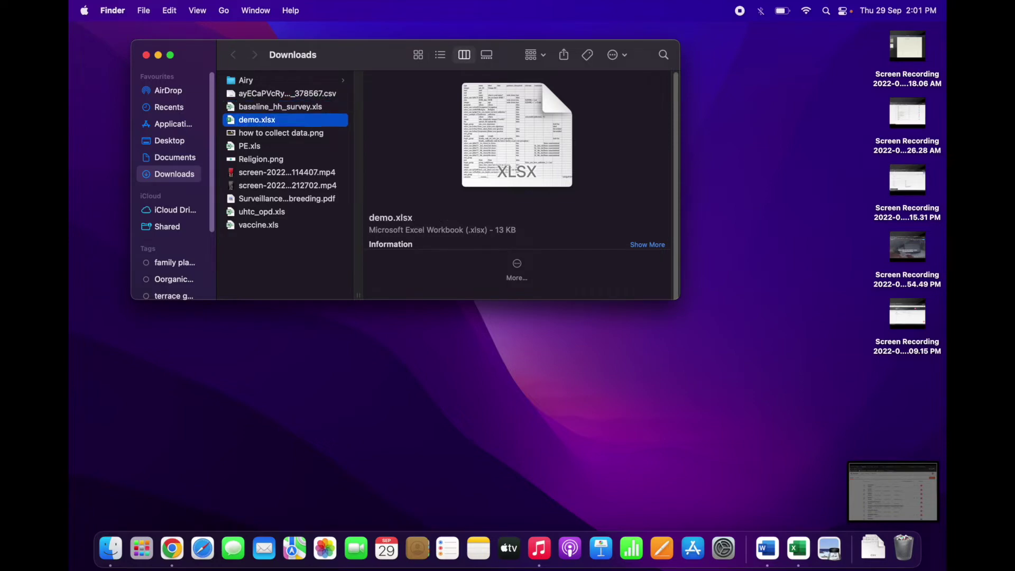
Step: Upload demo.xlsx to the ona demo project and save the verified form
{"action": "left_click", "coordinate": [178, 535]}
{"action": "left_click", "coordinate": [249, 214]}
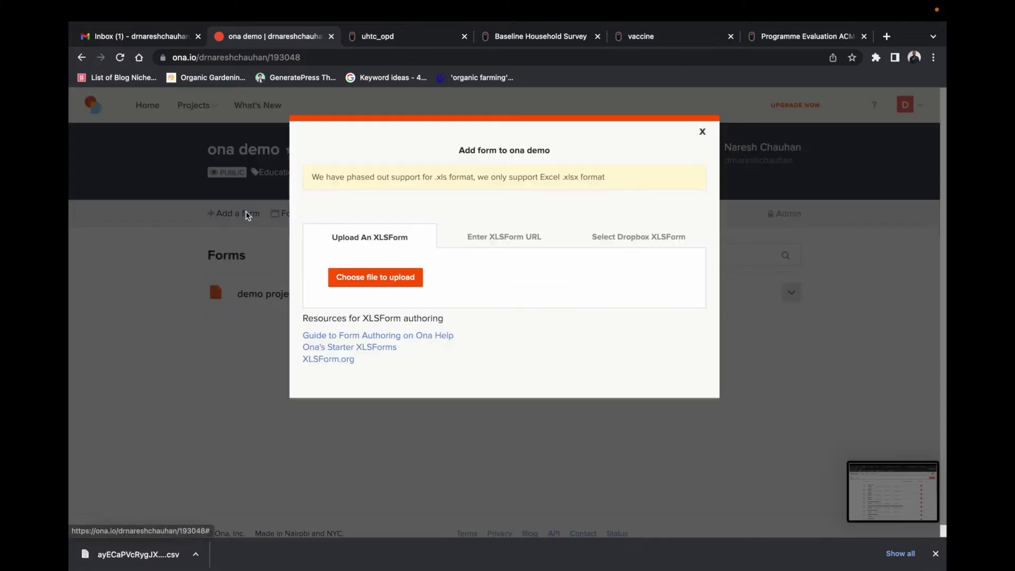
{"action": "left_click", "coordinate": [376, 278]}
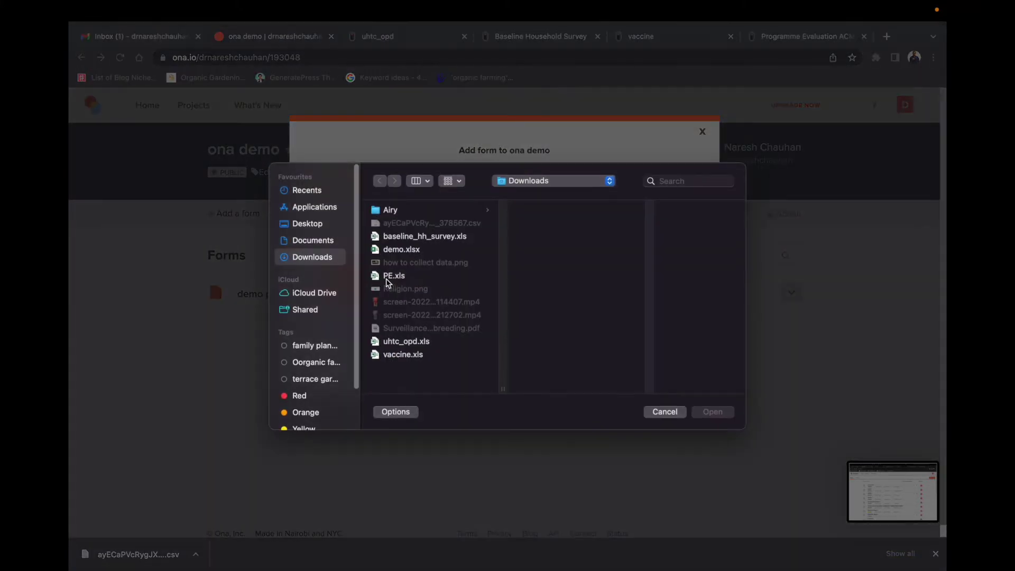
{"action": "left_click", "coordinate": [407, 253]}
{"action": "left_click", "coordinate": [713, 412]}
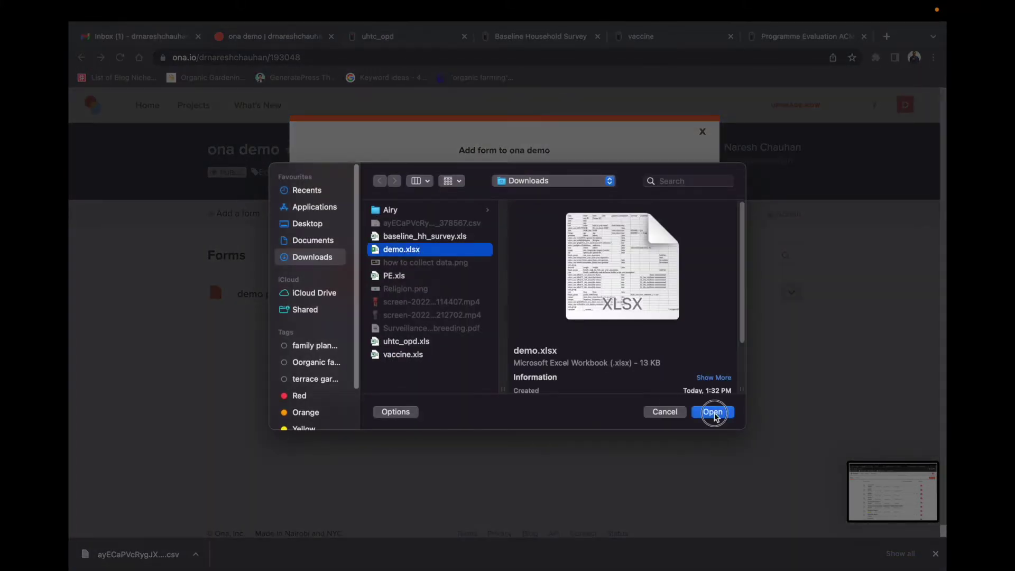
{"action": "left_click", "coordinate": [374, 328]}
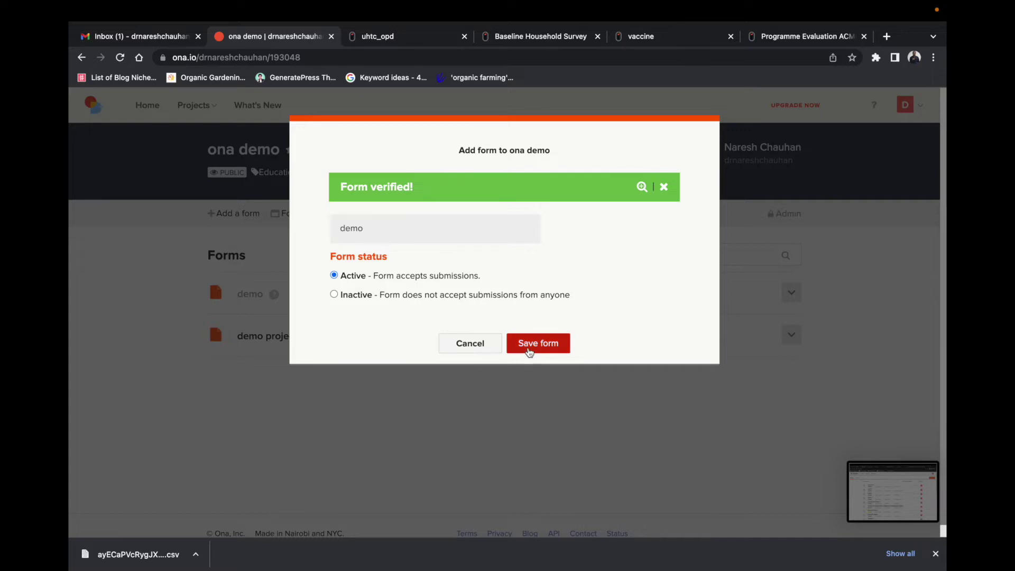
{"action": "left_click", "coordinate": [538, 345]}
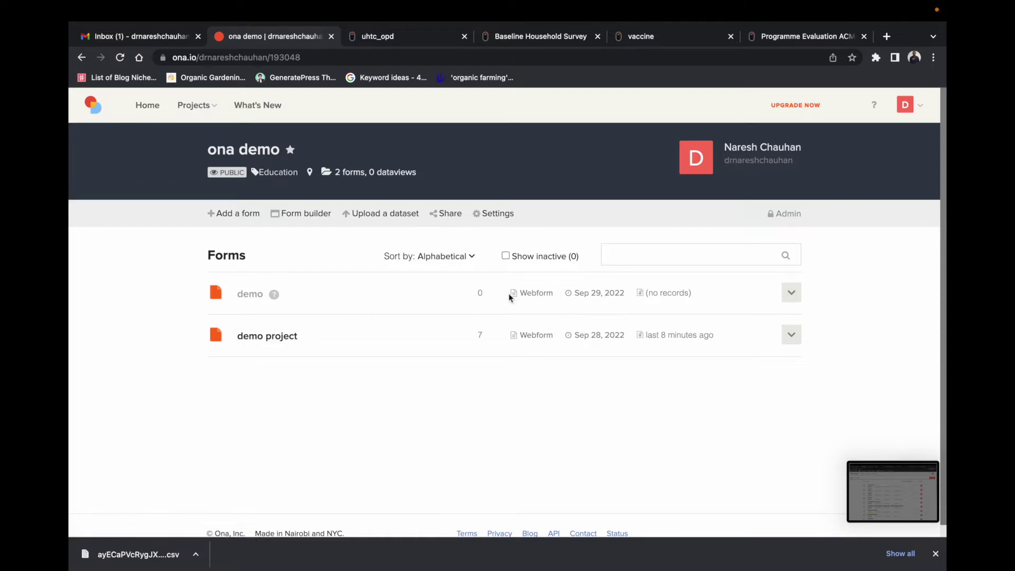
Step: Review the demo form's settings and edit-details page, then go back to the ona demo forms list
{"action": "mouse_move", "coordinate": [273, 296]}
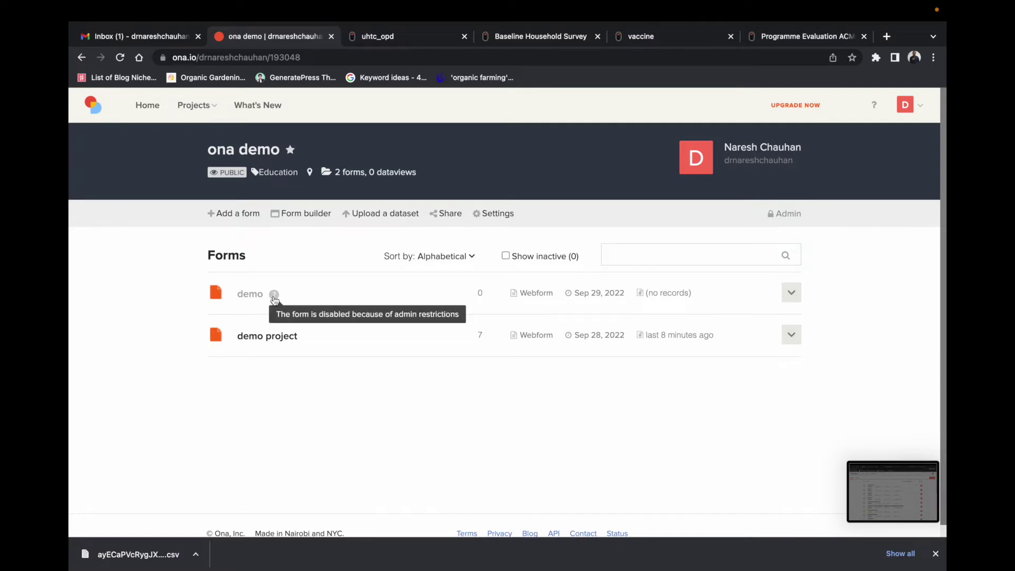
{"action": "left_click", "coordinate": [788, 299]}
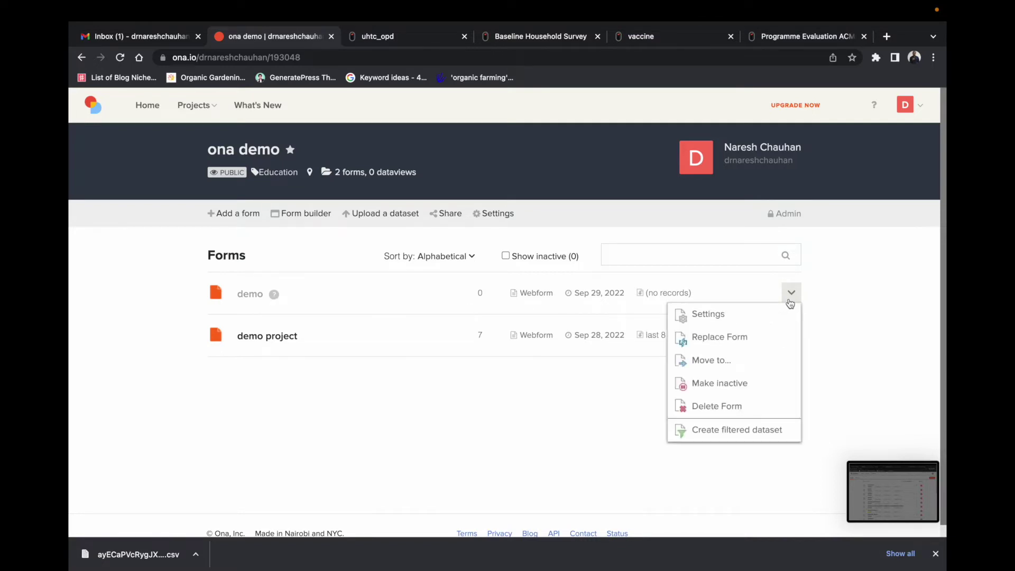
{"action": "left_click", "coordinate": [728, 313]}
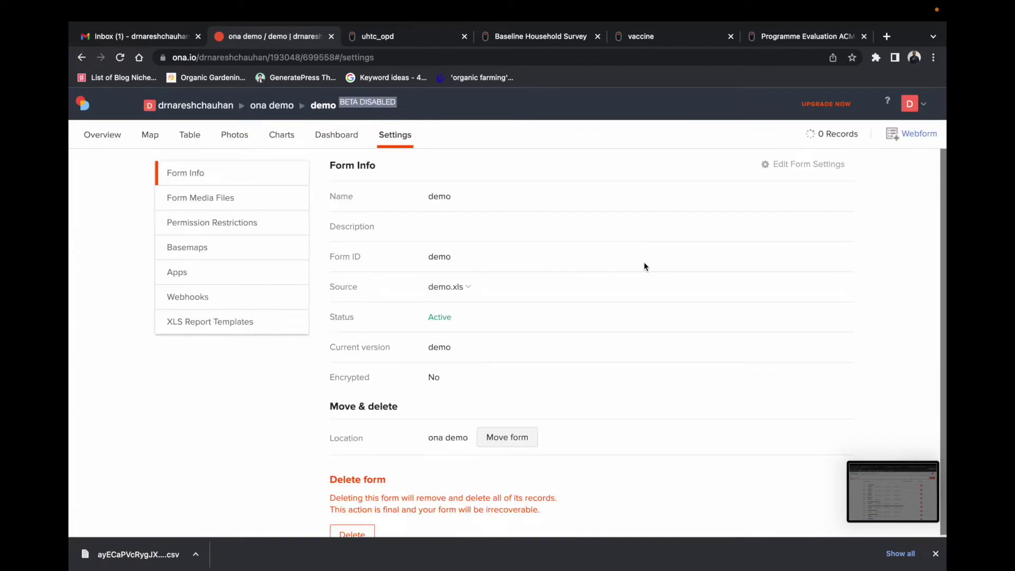
{"action": "left_click", "coordinate": [788, 167]}
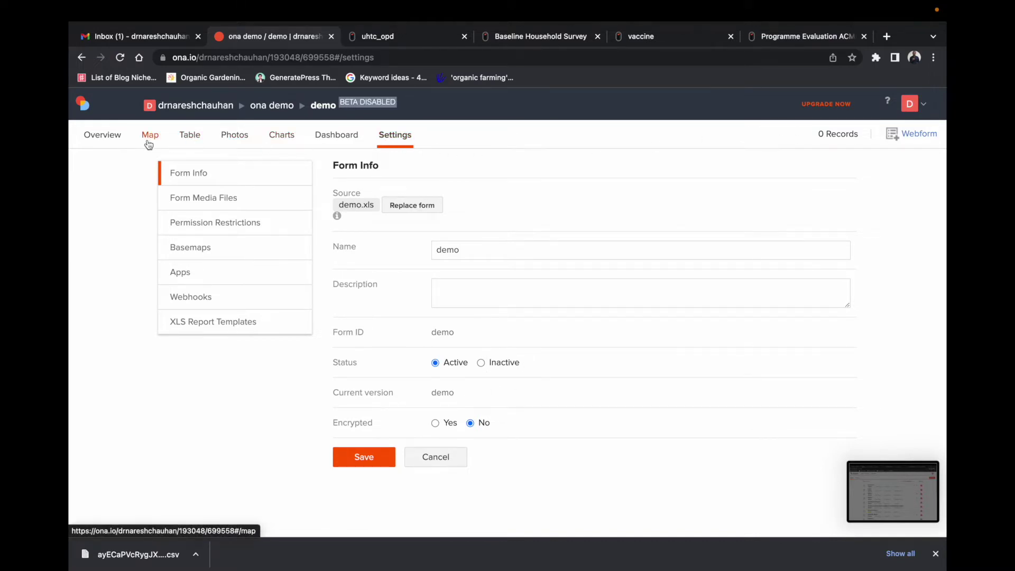
{"action": "left_click", "coordinate": [274, 113]}
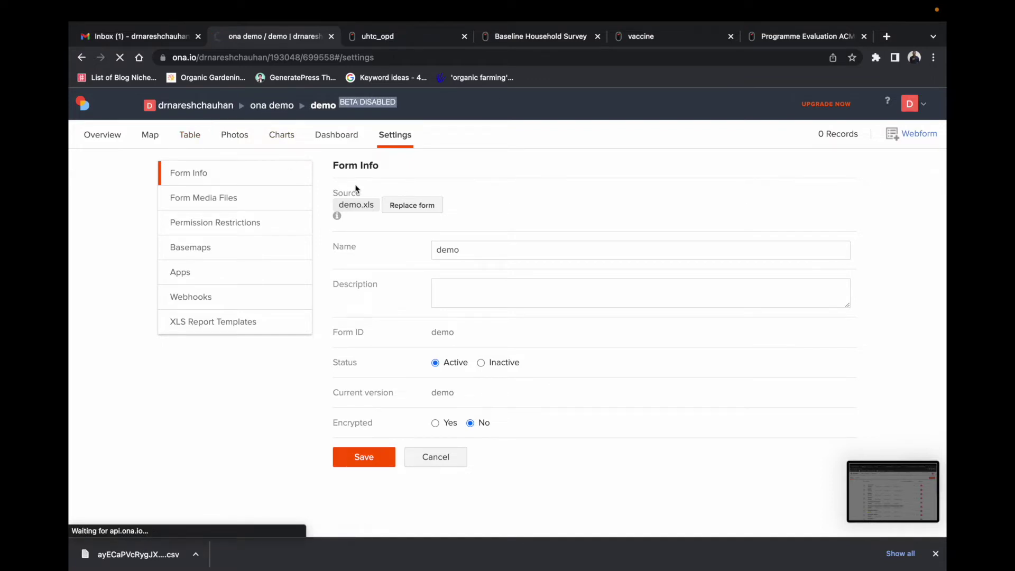
{"action": "left_click", "coordinate": [439, 257]}
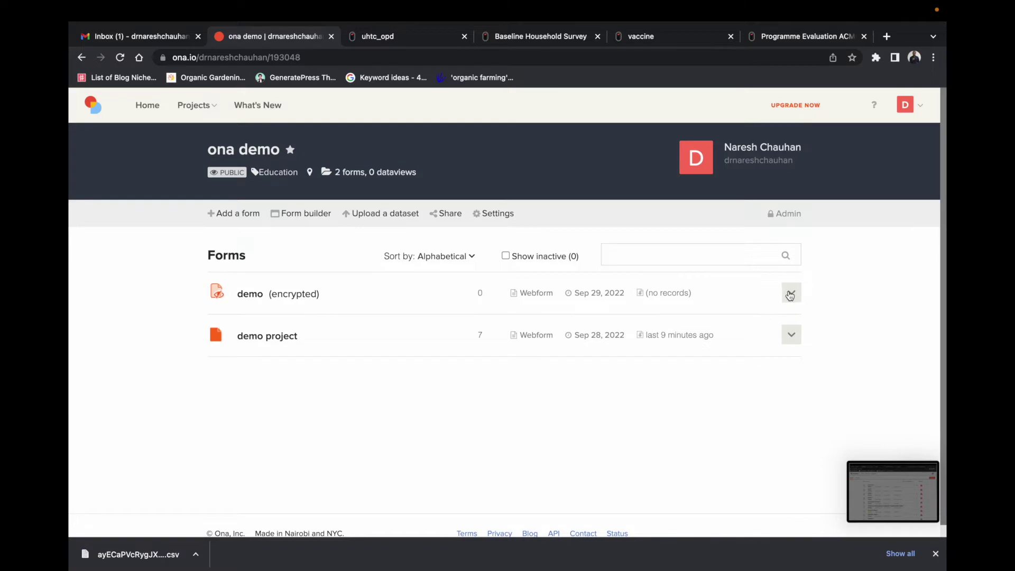
Step: Open the demo form as an Enketo webform and scroll down to Submit and back up
{"action": "left_click", "coordinate": [541, 297]}
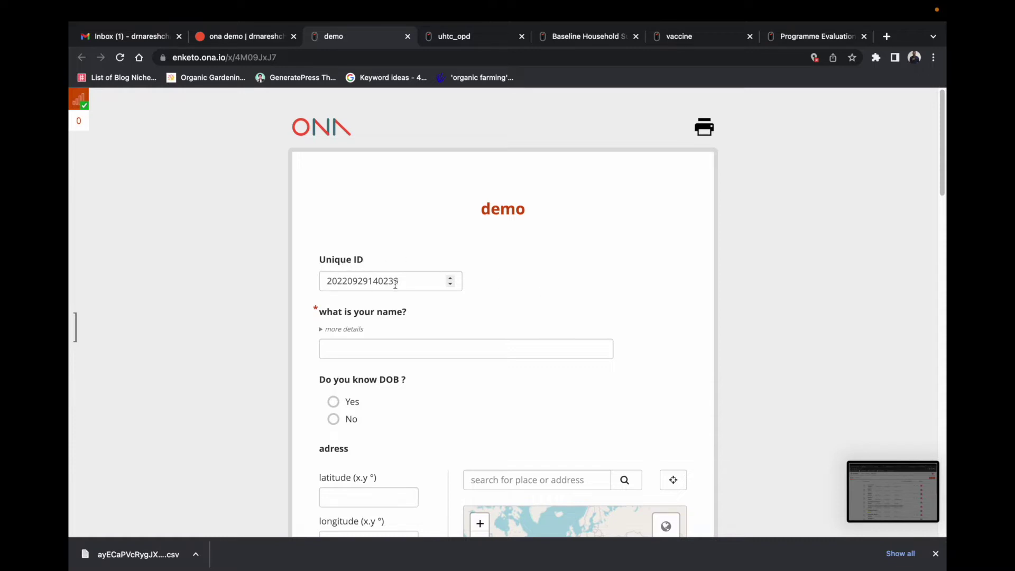
{"action": "scroll", "coordinate": [607, 288], "scroll_direction": "down", "scroll_amount": 2}
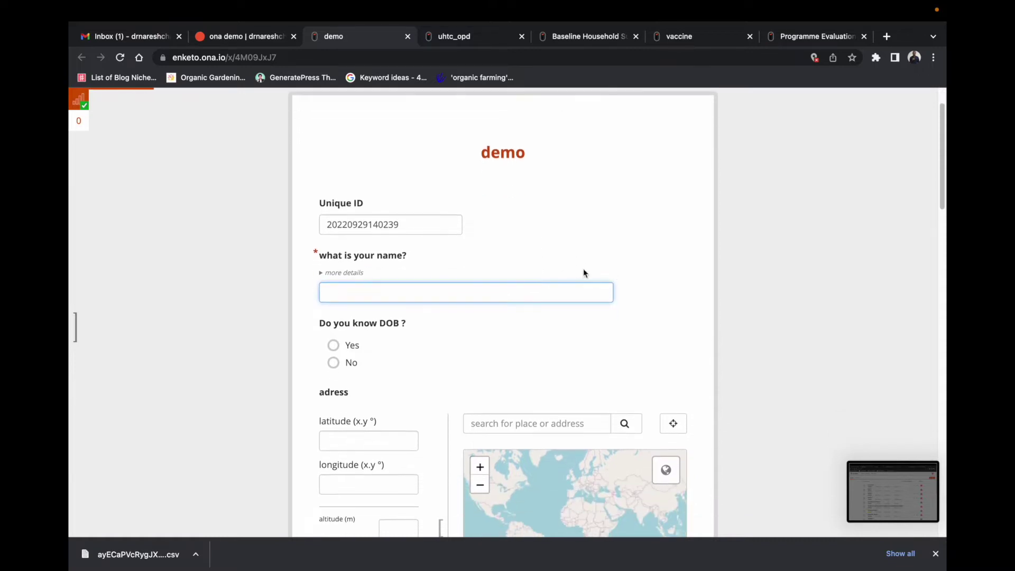
{"action": "scroll", "coordinate": [382, 361], "scroll_direction": "down", "scroll_amount": 15}
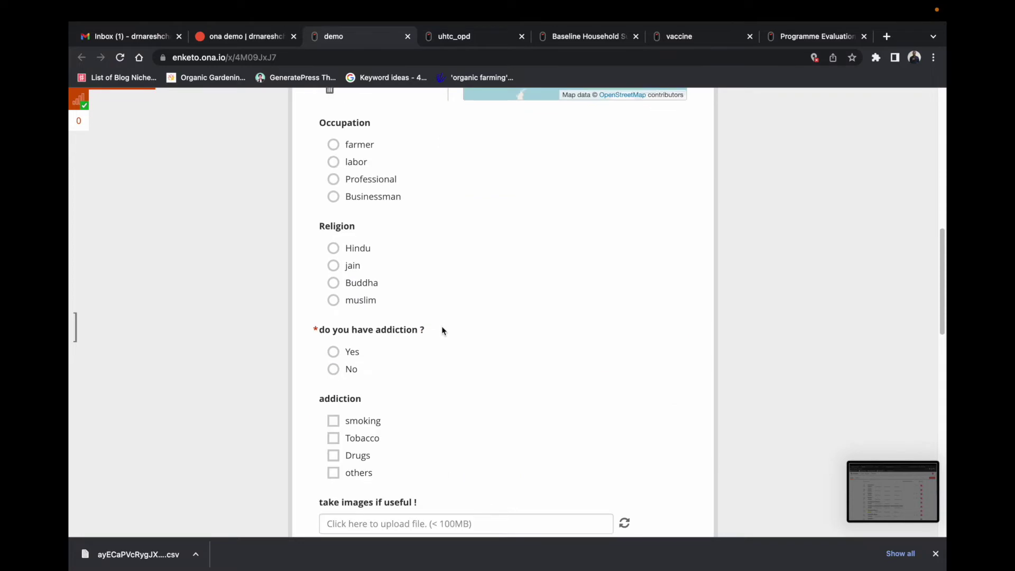
{"action": "scroll", "coordinate": [497, 322], "scroll_direction": "down", "scroll_amount": 8}
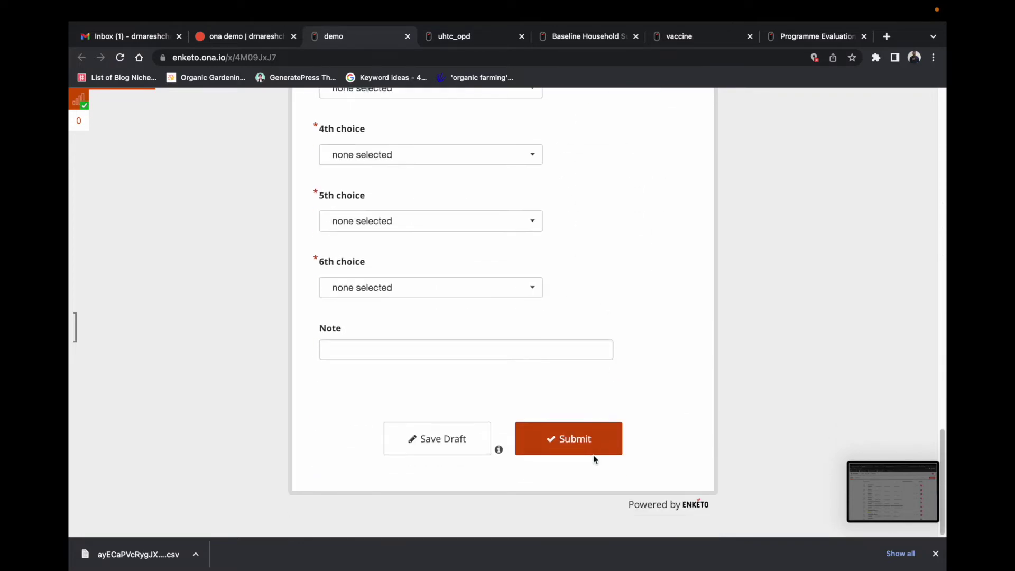
{"action": "scroll", "coordinate": [613, 359], "scroll_direction": "up", "scroll_amount": 20}
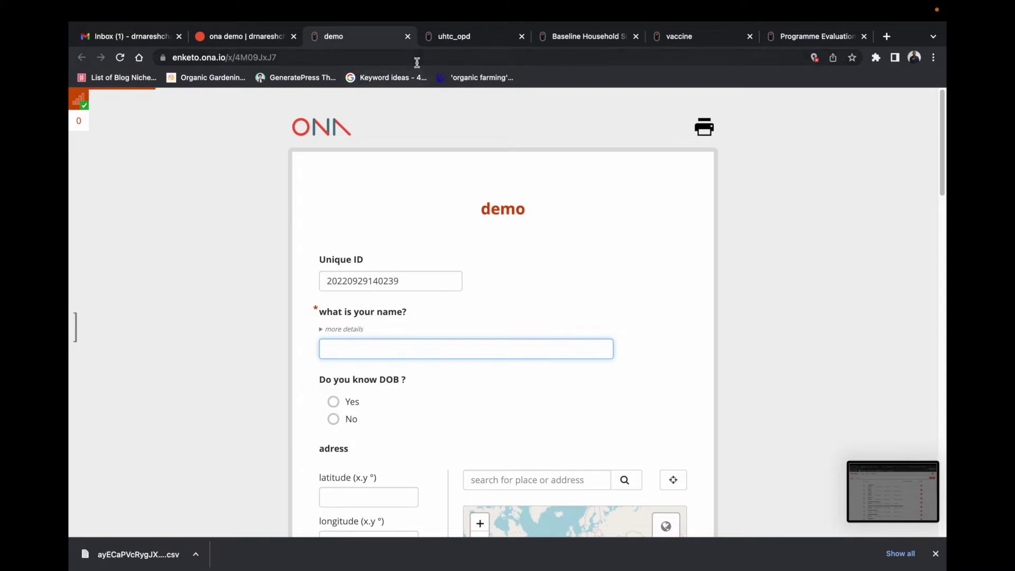
Step: Close the demo webform tab and bring the ayECaPVcRygJXPCBUMvCYm workbook to the front in Excel
{"action": "left_click", "coordinate": [407, 36]}
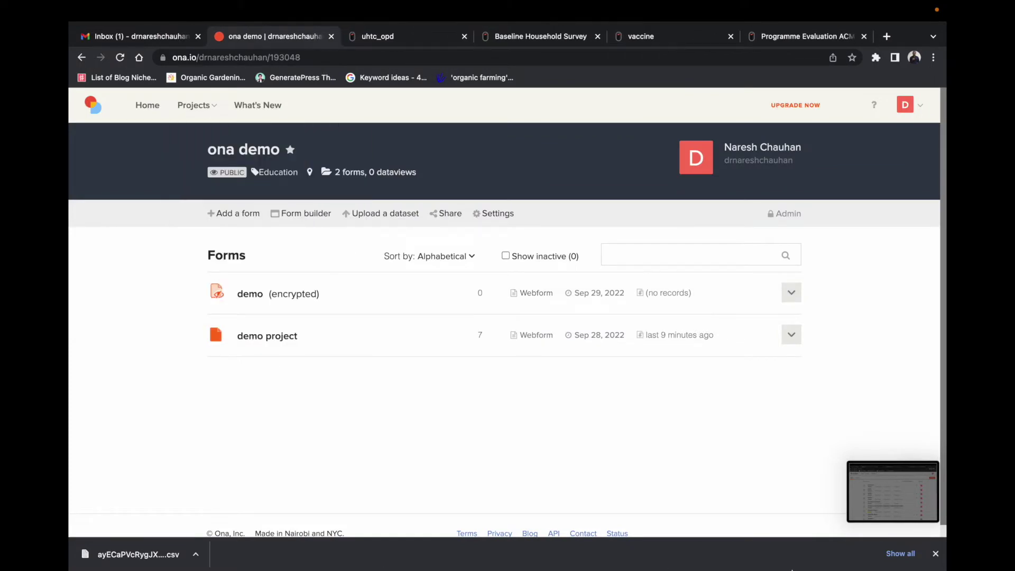
{"action": "mouse_move", "coordinate": [794, 568]}
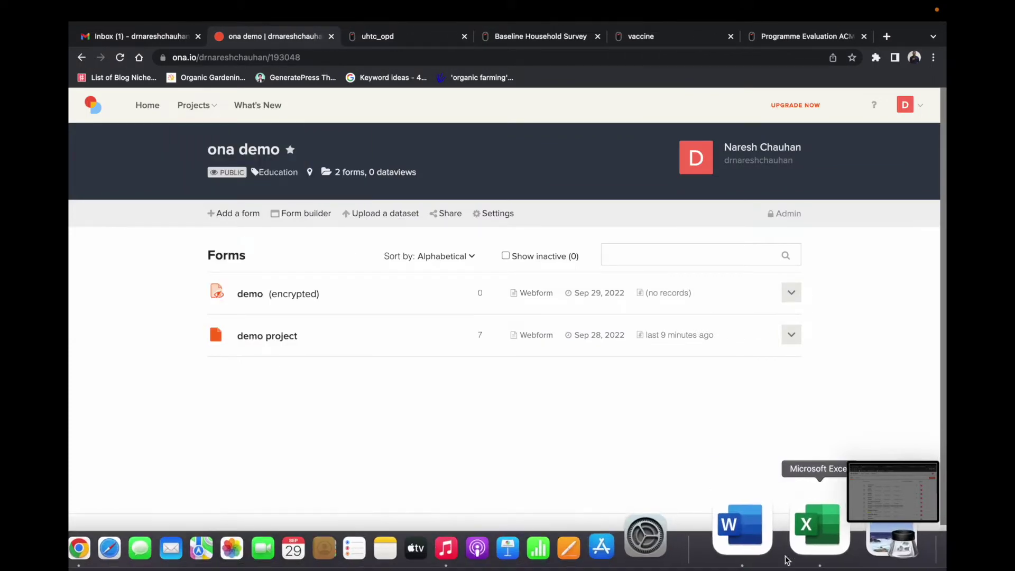
{"action": "right_click", "coordinate": [803, 523]}
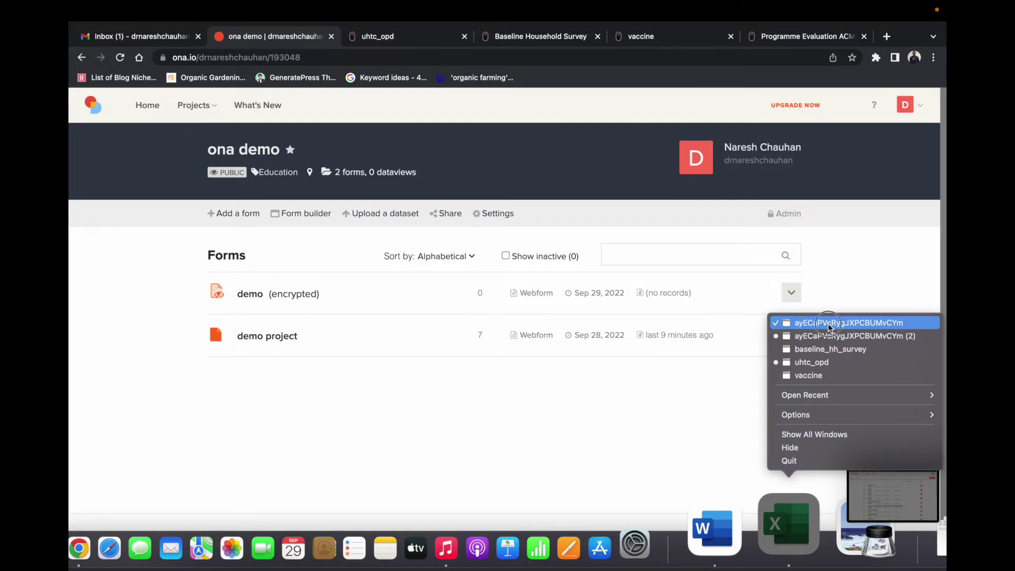
{"action": "left_click", "coordinate": [830, 323]}
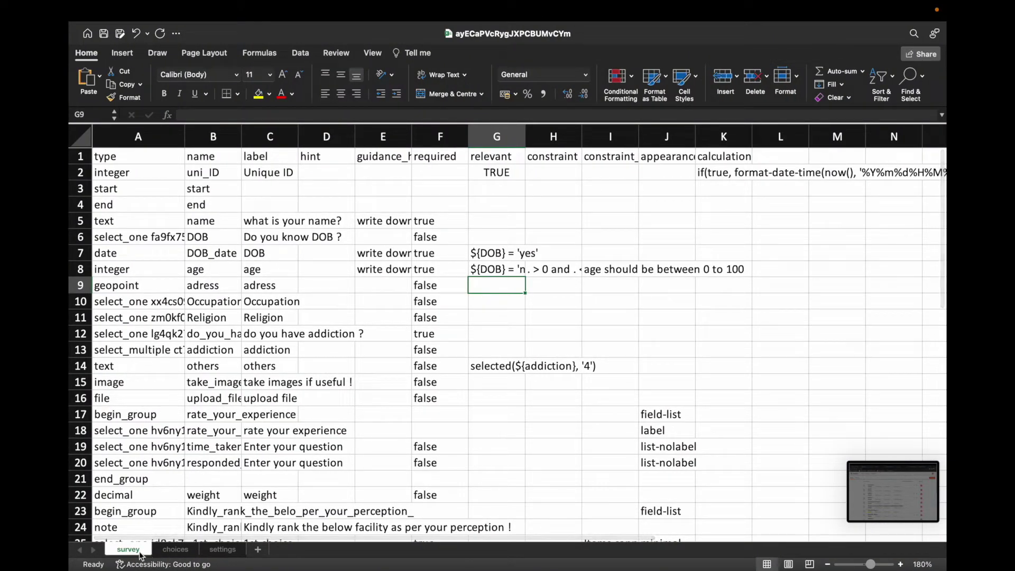
Step: Check the settings sheet's form version value demo, then view the choices sheet zoomed in
{"action": "left_click", "coordinate": [221, 550]}
{"action": "left_click", "coordinate": [104, 152]}
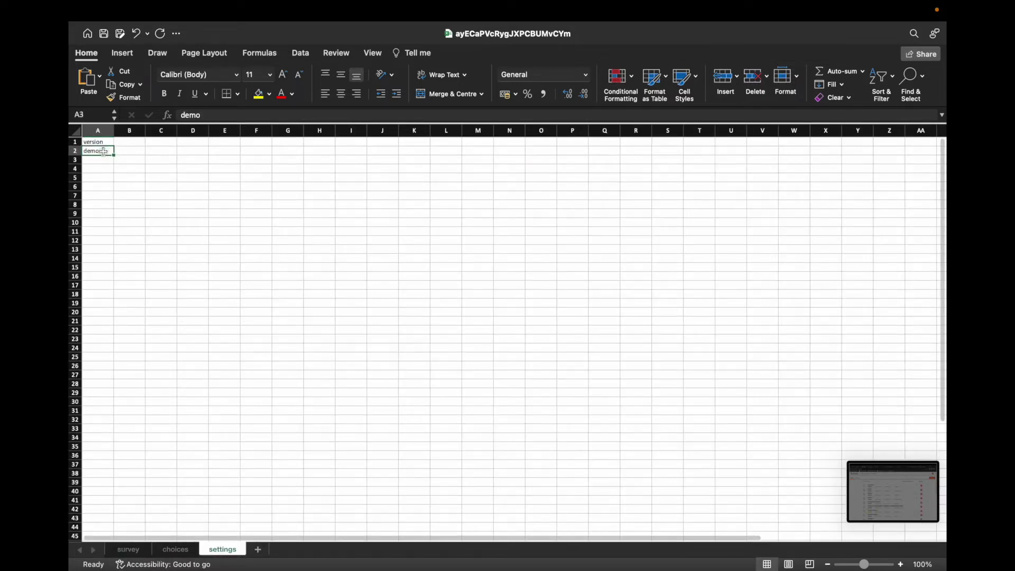
{"action": "left_click", "coordinate": [183, 549]}
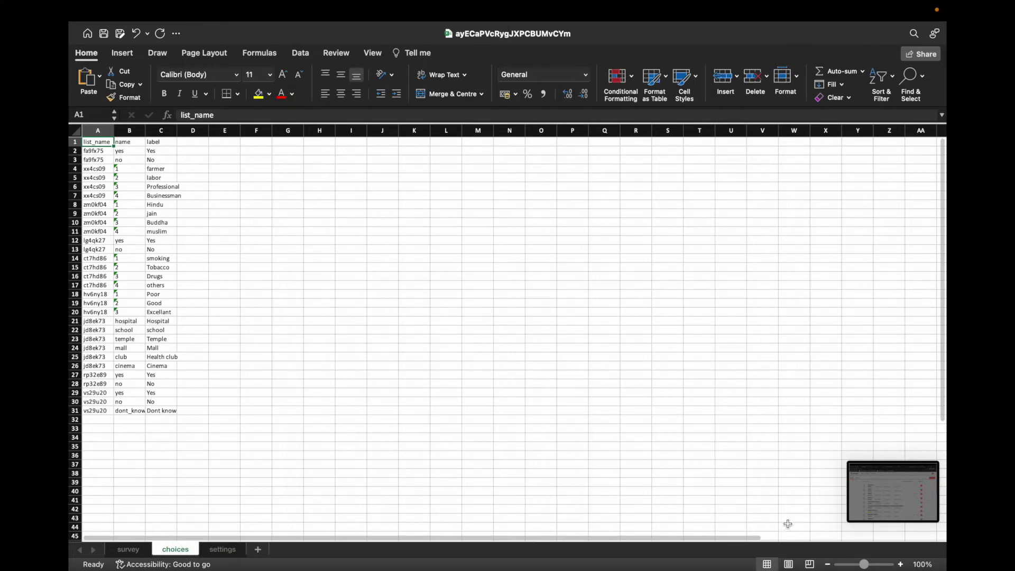
{"action": "left_click", "coordinate": [900, 564]}
{"action": "left_click", "coordinate": [900, 564]}
{"action": "left_click", "coordinate": [900, 564]}
{"action": "left_click", "coordinate": [900, 564]}
{"action": "left_click", "coordinate": [900, 563]}
{"action": "left_click", "coordinate": [900, 564]}
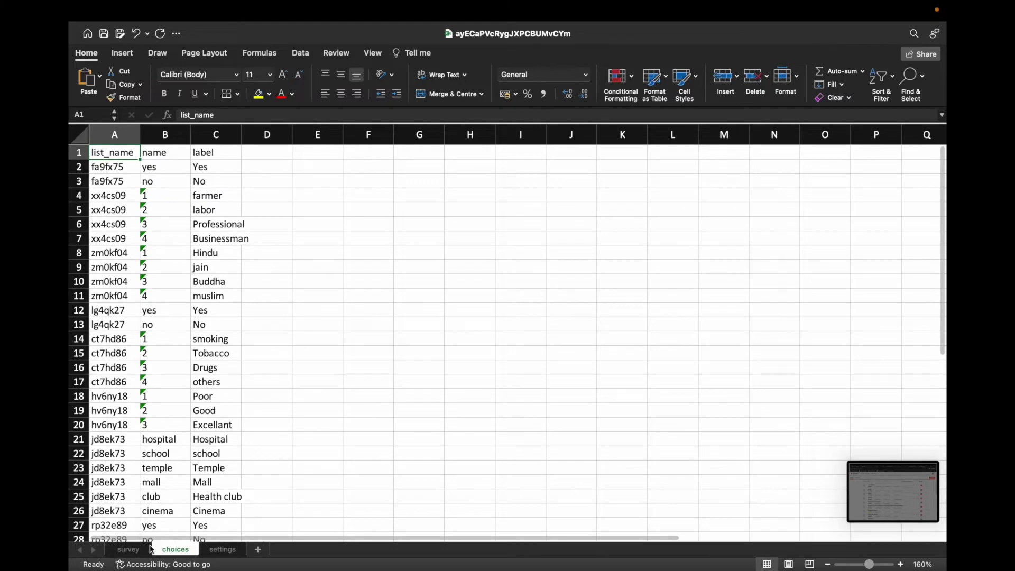
Step: Widen survey column A so full types show, and select the fa9fx75 list name in A6
{"action": "left_click", "coordinate": [128, 549]}
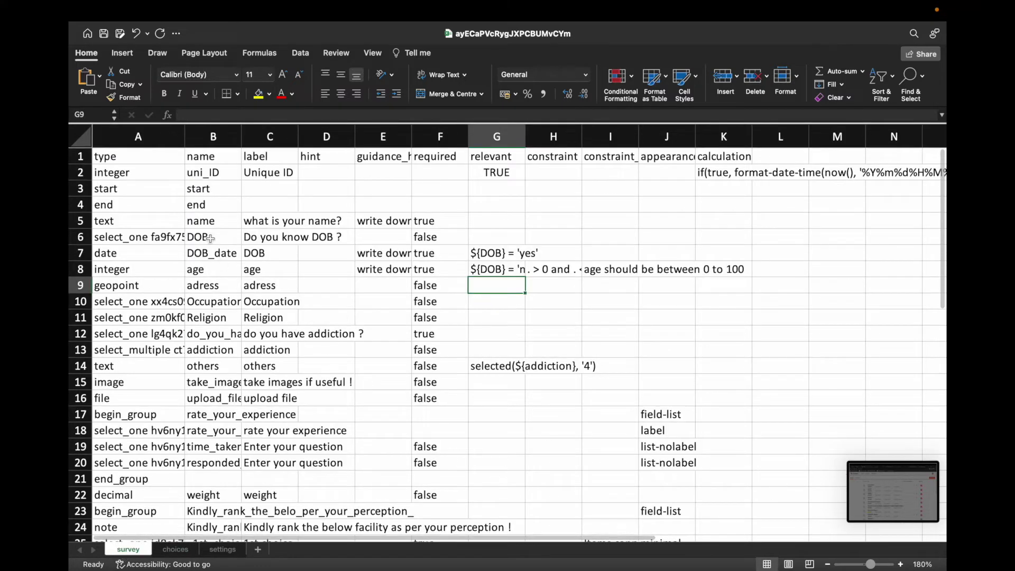
{"action": "left_click", "coordinate": [142, 237]}
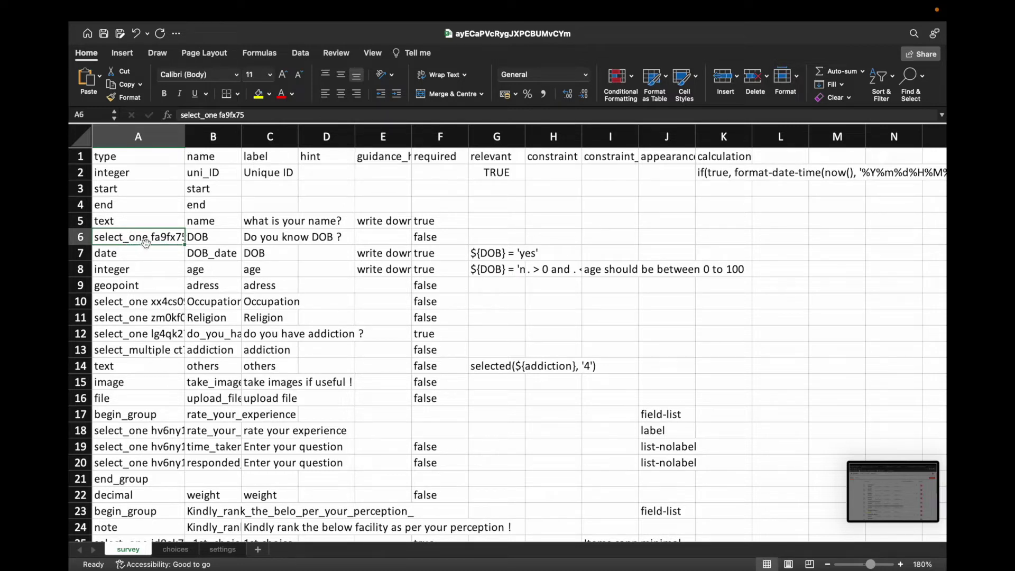
{"action": "left_click_drag", "start_coordinate": [184, 136], "coordinate": [216, 135]}
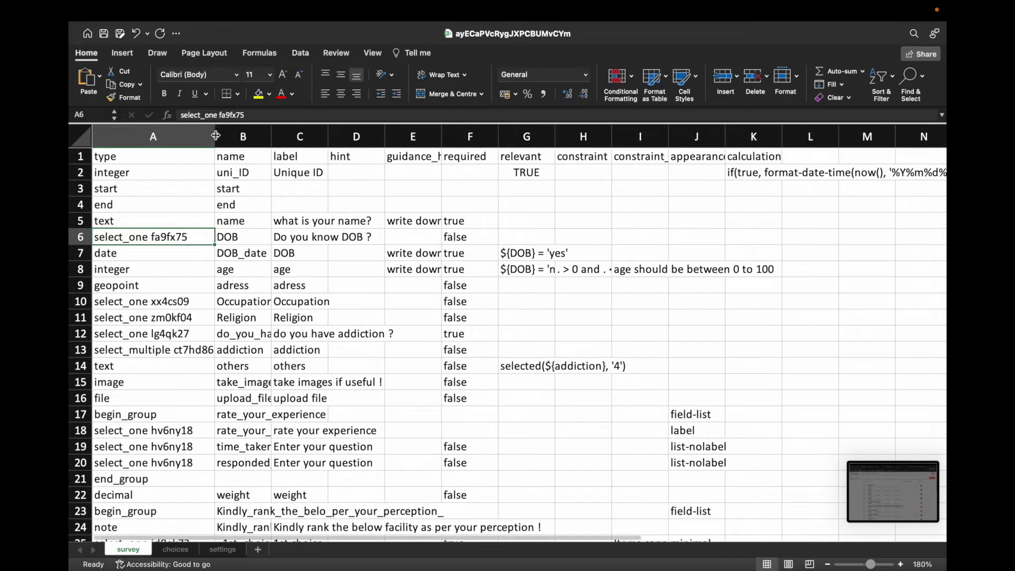
{"action": "double_click", "coordinate": [156, 238]}
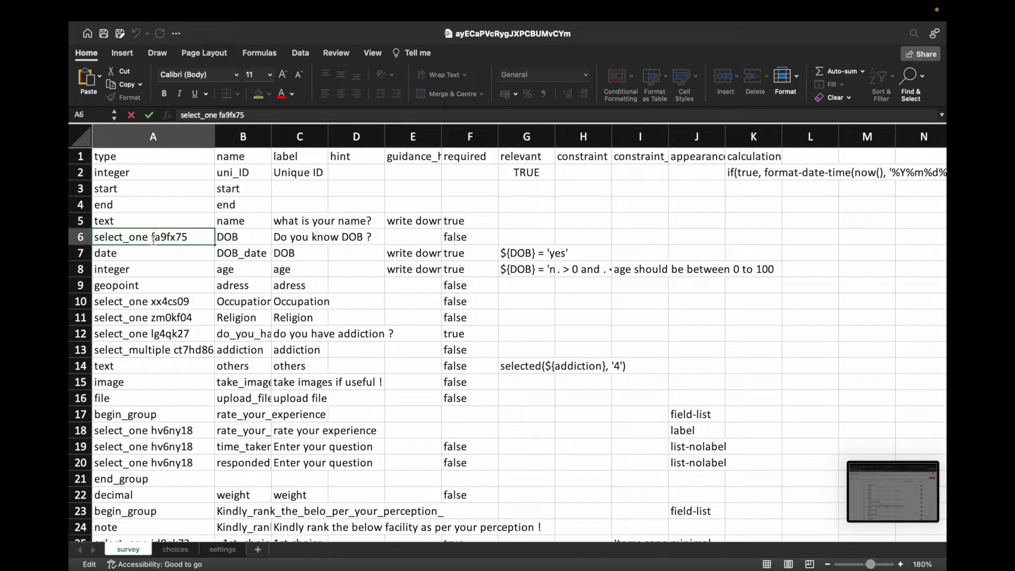
{"action": "left_click_drag", "start_coordinate": [193, 240], "coordinate": [152, 238]}
{"action": "left_click", "coordinate": [177, 550]}
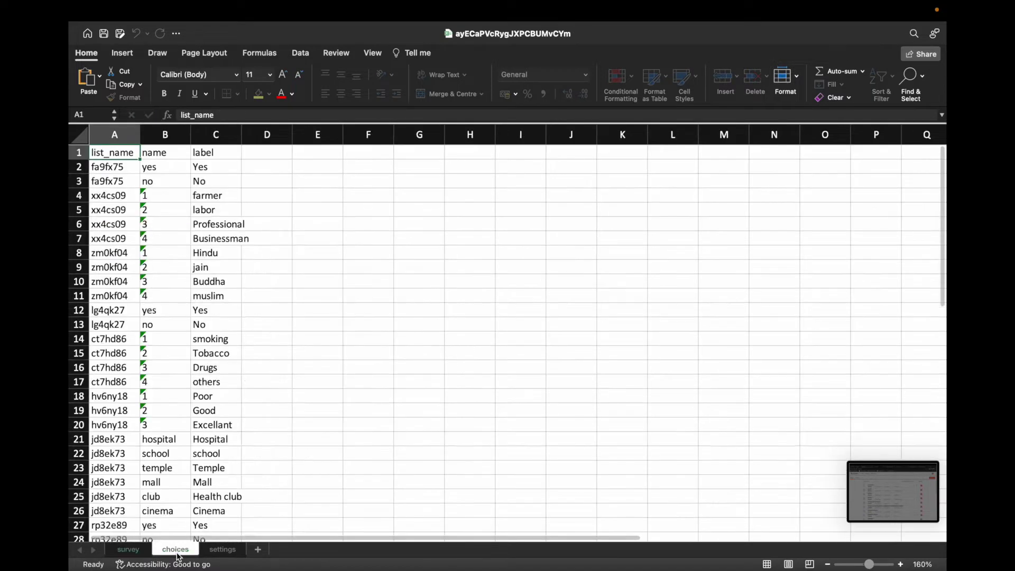
Step: Insert a blank row 4 in choices and paste fa9fx75 into A4 for a third option
{"action": "left_click", "coordinate": [112, 169]}
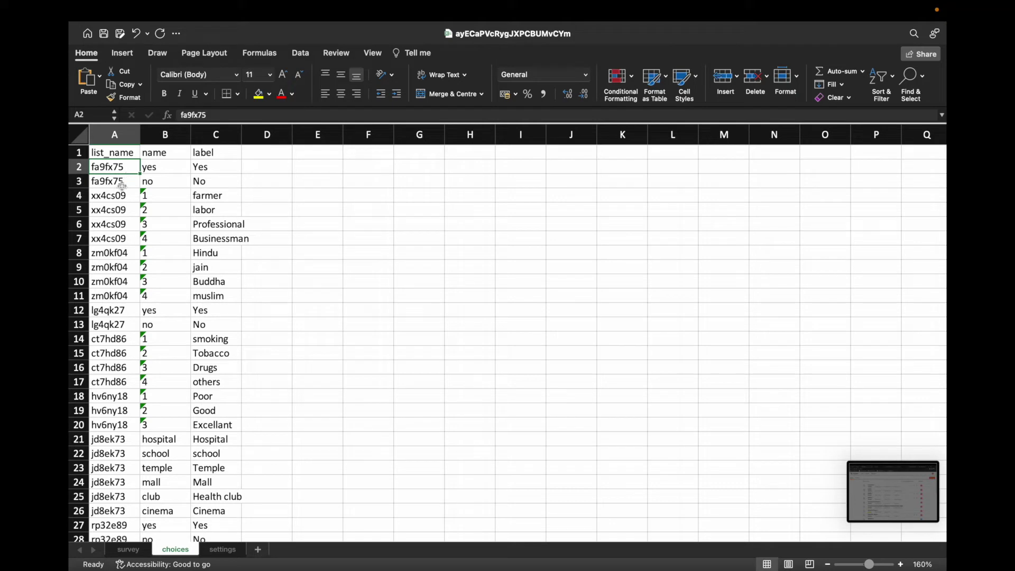
{"action": "left_click", "coordinate": [117, 183]}
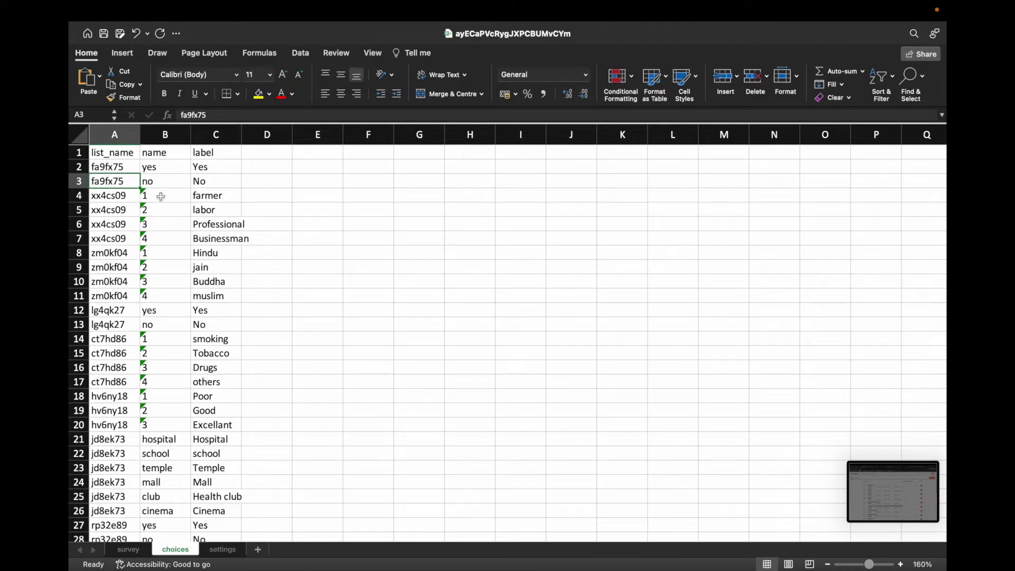
{"action": "right_click", "coordinate": [82, 196]}
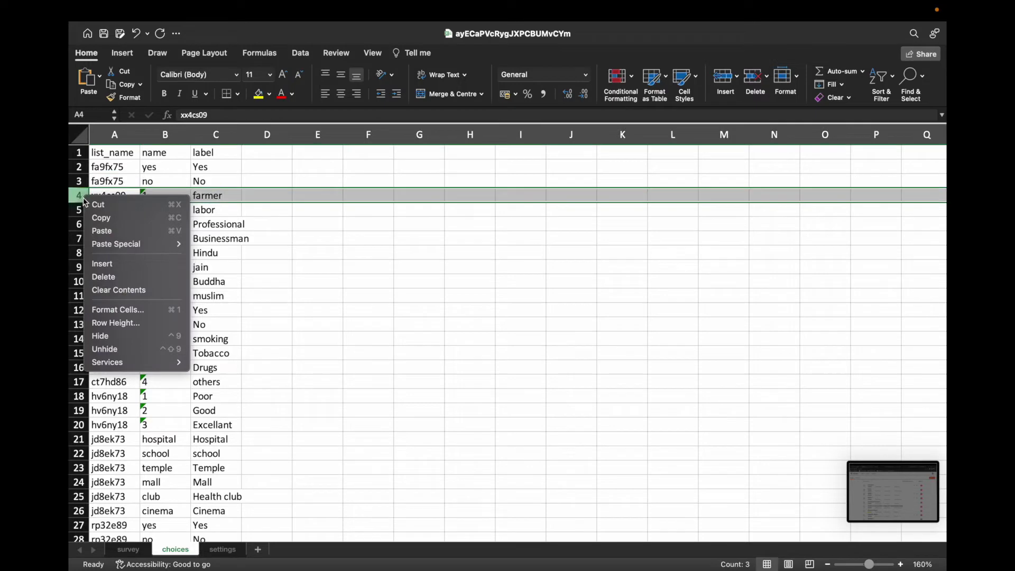
{"action": "left_click", "coordinate": [110, 264]}
{"action": "left_click", "coordinate": [117, 182]}
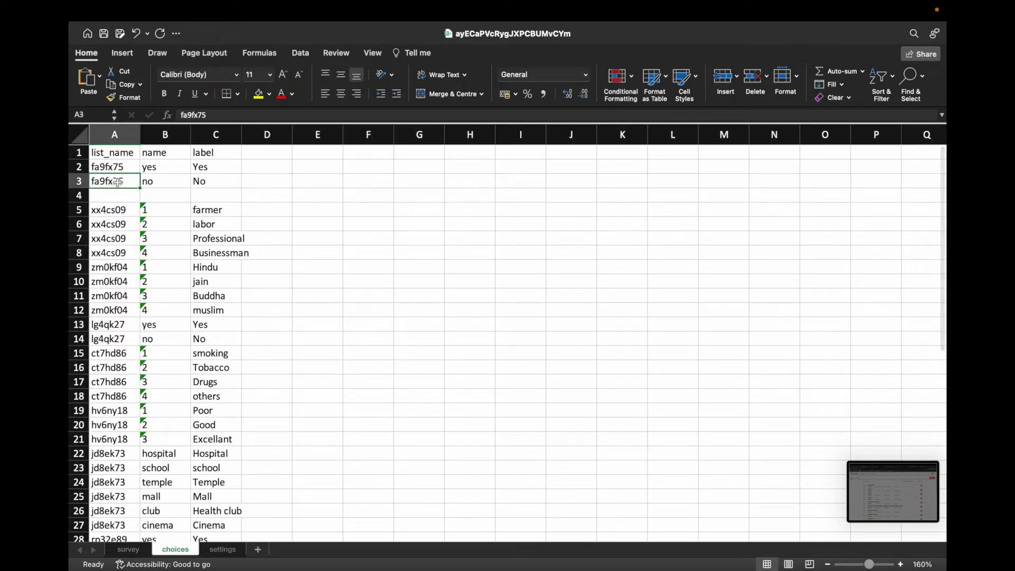
{"action": "key", "text": "super+c"}
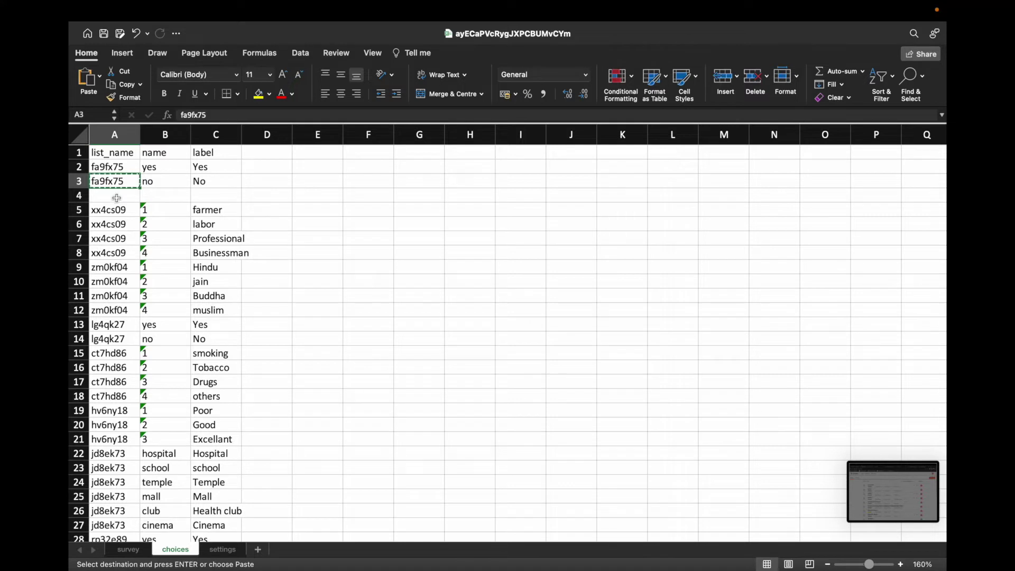
{"action": "left_click", "coordinate": [118, 196]}
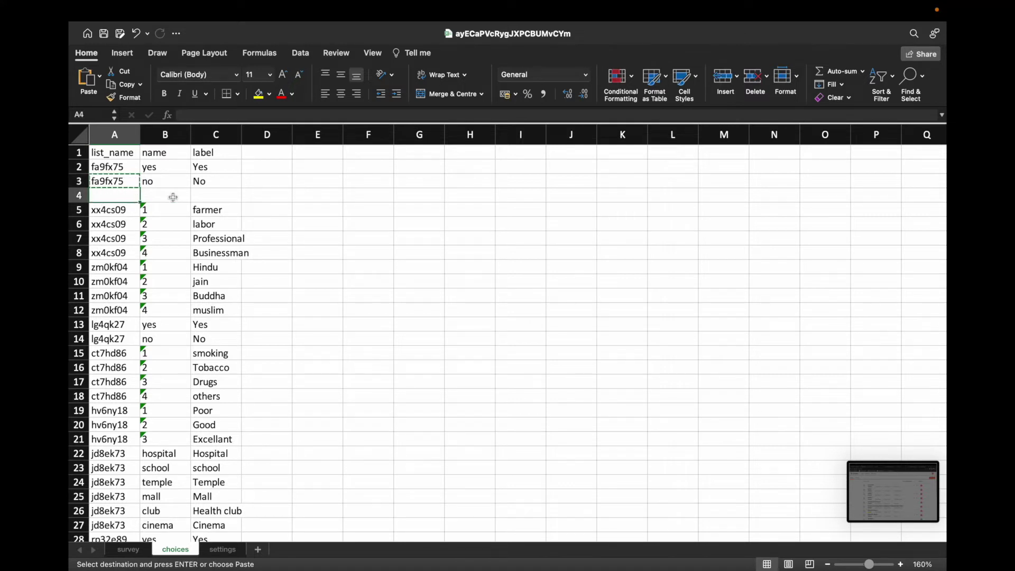
{"action": "key", "text": "super+v"}
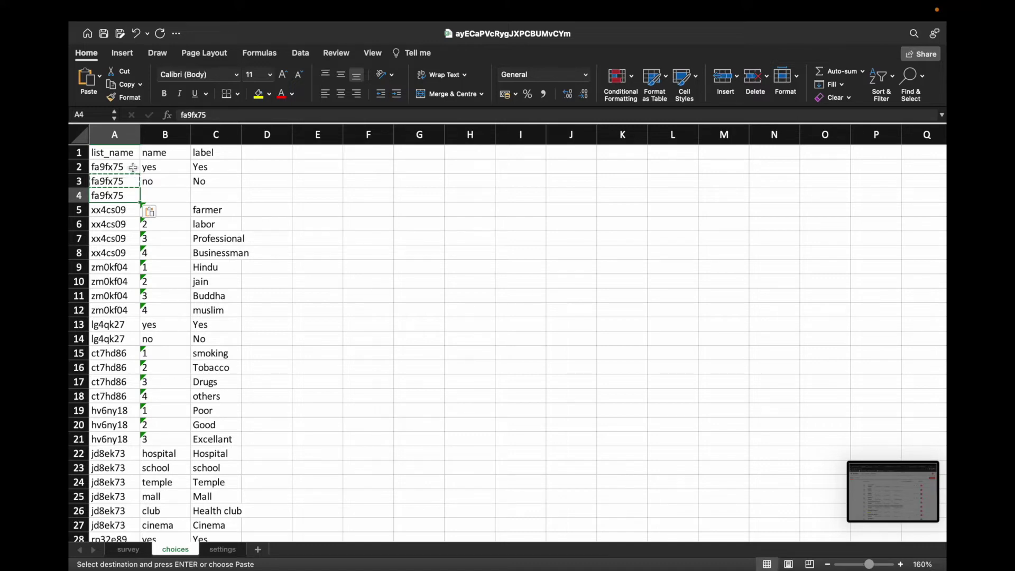
Step: Change the DOB question's type in survey A6 to use the gender list
{"action": "left_click", "coordinate": [127, 550]}
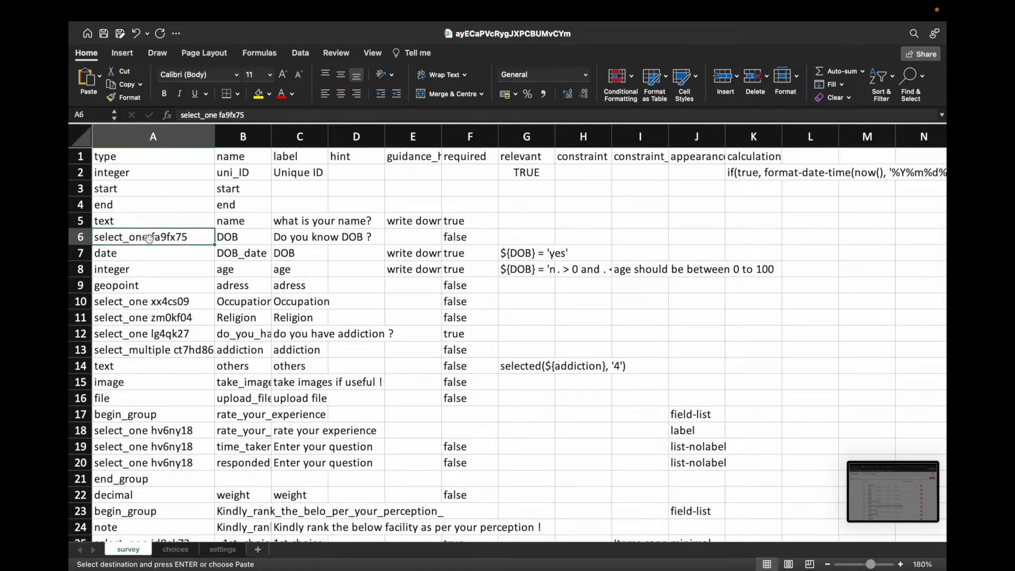
{"action": "double_click", "coordinate": [152, 238]}
{"action": "left_click_drag", "start_coordinate": [188, 239], "coordinate": [154, 238]}
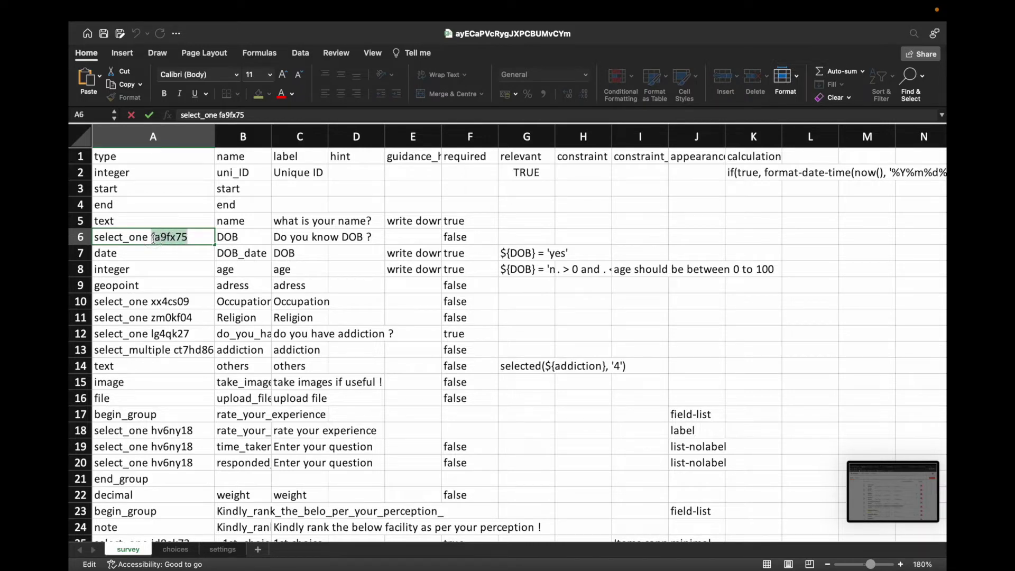
{"action": "type", "text": "nder"}
{"action": "key", "text": "Return"}
Step: Rename the list in choices A2 to gender and copy it into A3 and A4
{"action": "left_click", "coordinate": [175, 549]}
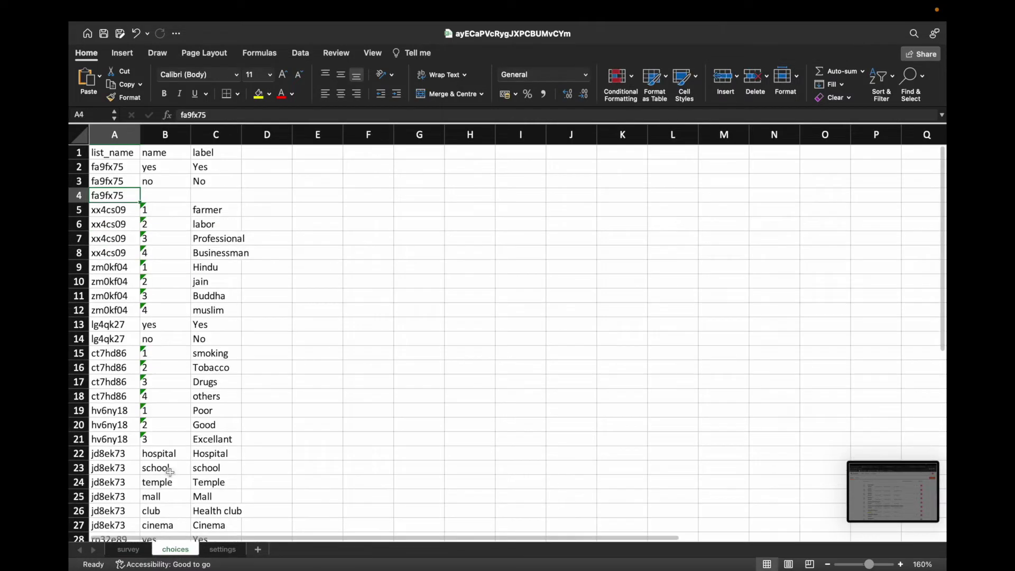
{"action": "left_click", "coordinate": [131, 169]}
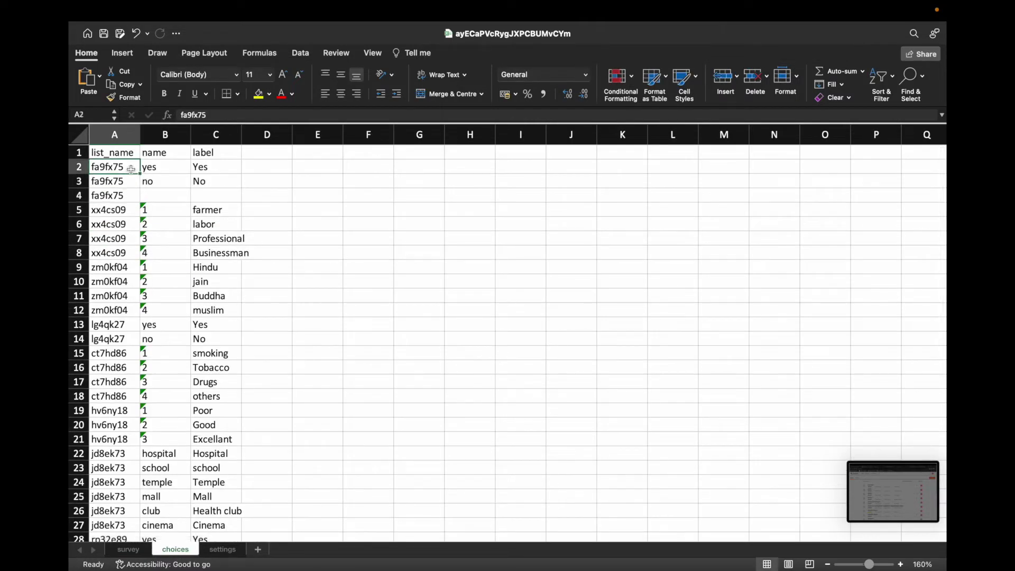
{"action": "type", "text": "gender"}
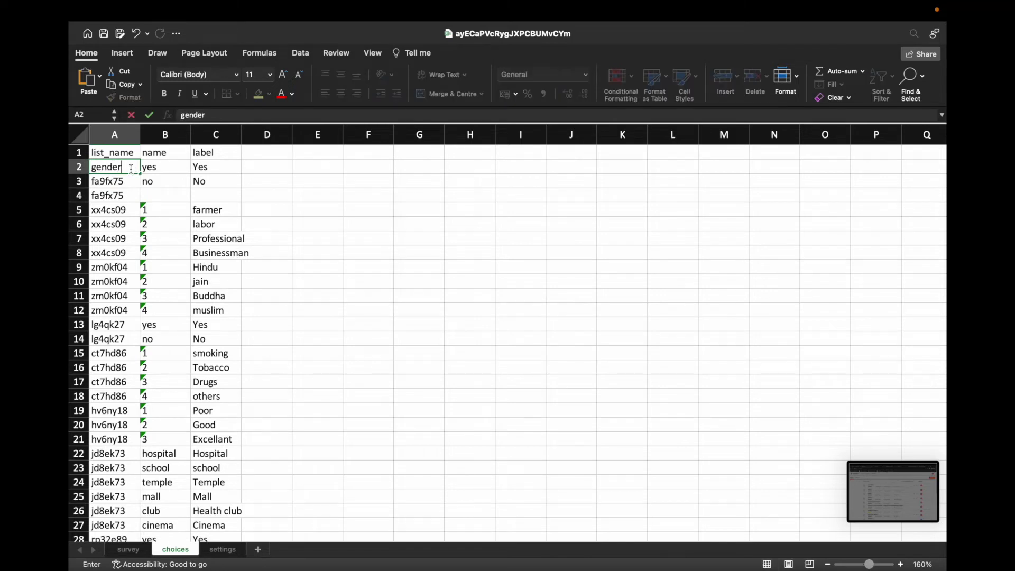
{"action": "key", "text": "Return"}
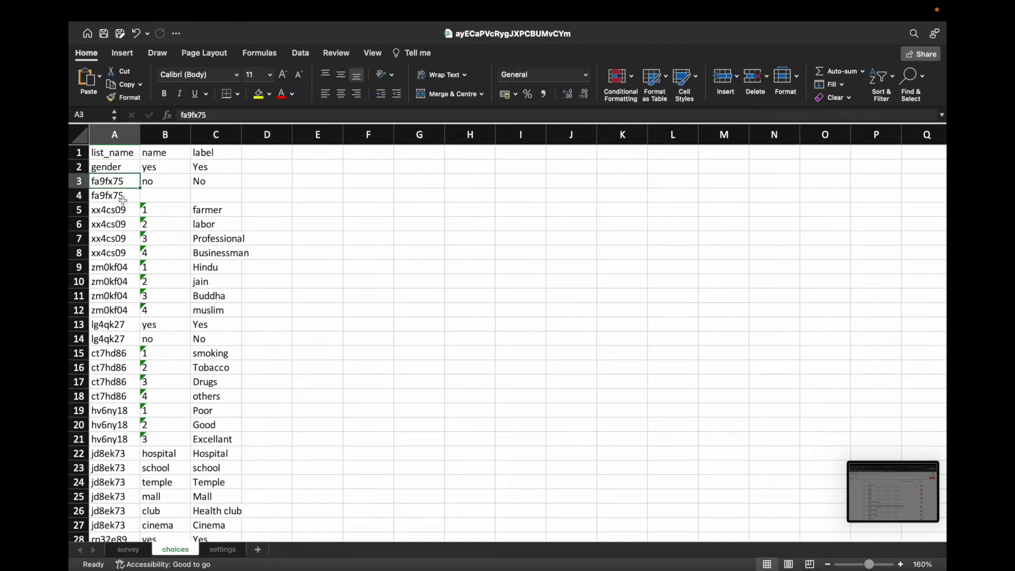
{"action": "left_click", "coordinate": [124, 197]}
{"action": "left_click", "coordinate": [123, 168]}
{"action": "key", "text": "super+c"}
{"action": "left_click", "coordinate": [121, 182]}
{"action": "key", "text": "super+v"}
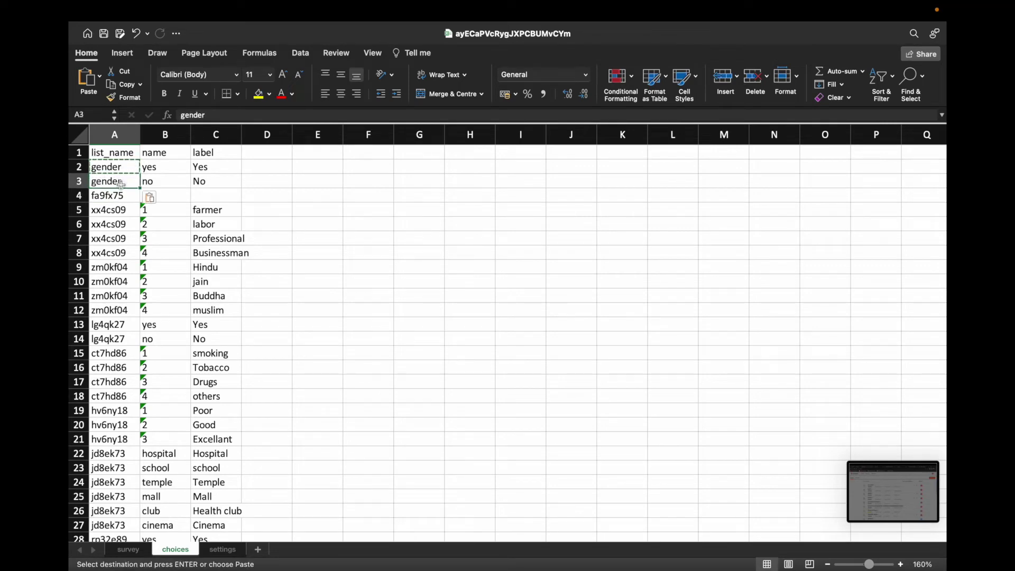
{"action": "left_click", "coordinate": [121, 196]}
{"action": "key", "text": "super+v"}
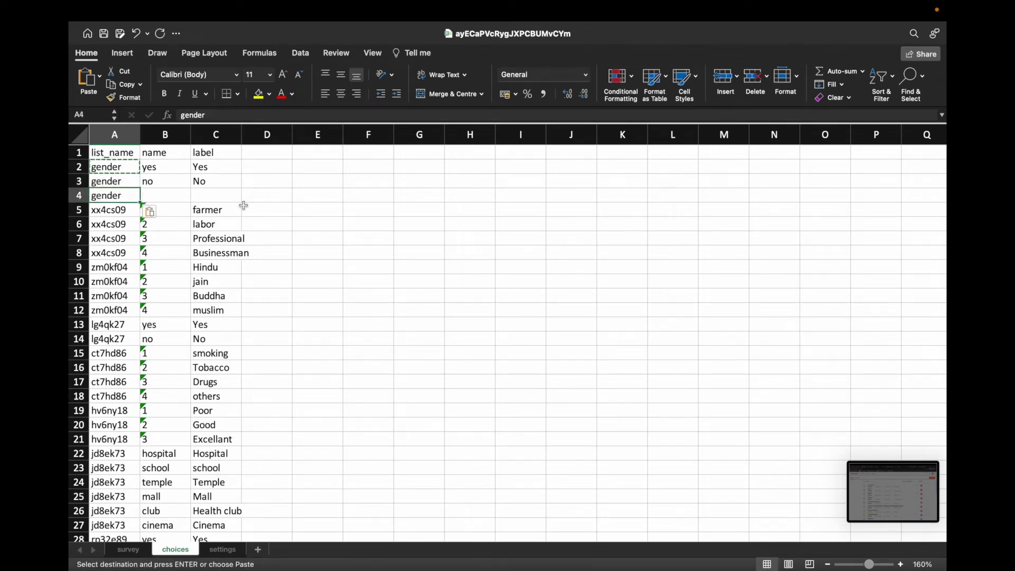
Step: Name the third gender choice in B4 "don't know"
{"action": "left_click", "coordinate": [161, 193]}
{"action": "type", "text": "dont_know"}
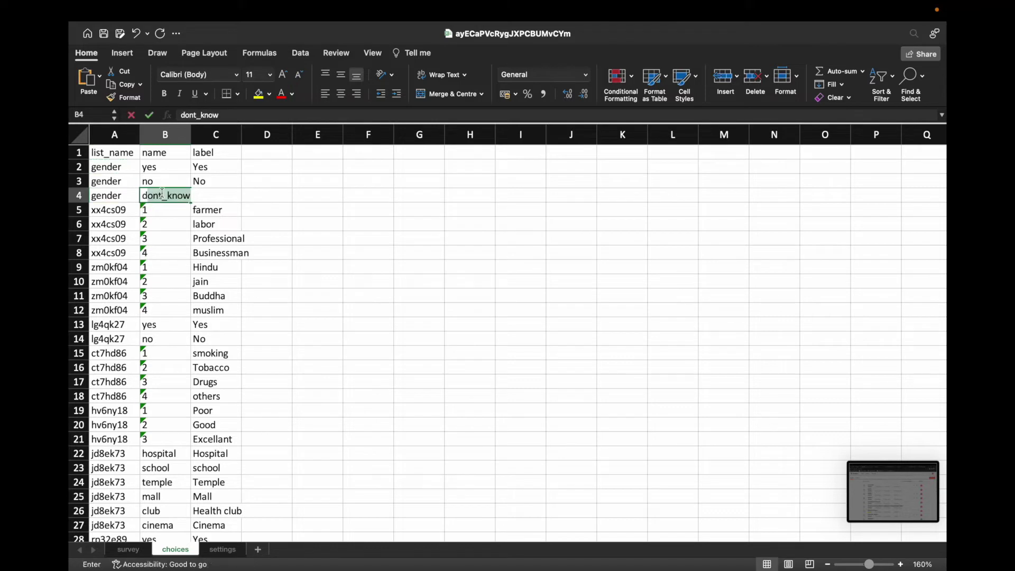
{"action": "type", "text": "don't know"}
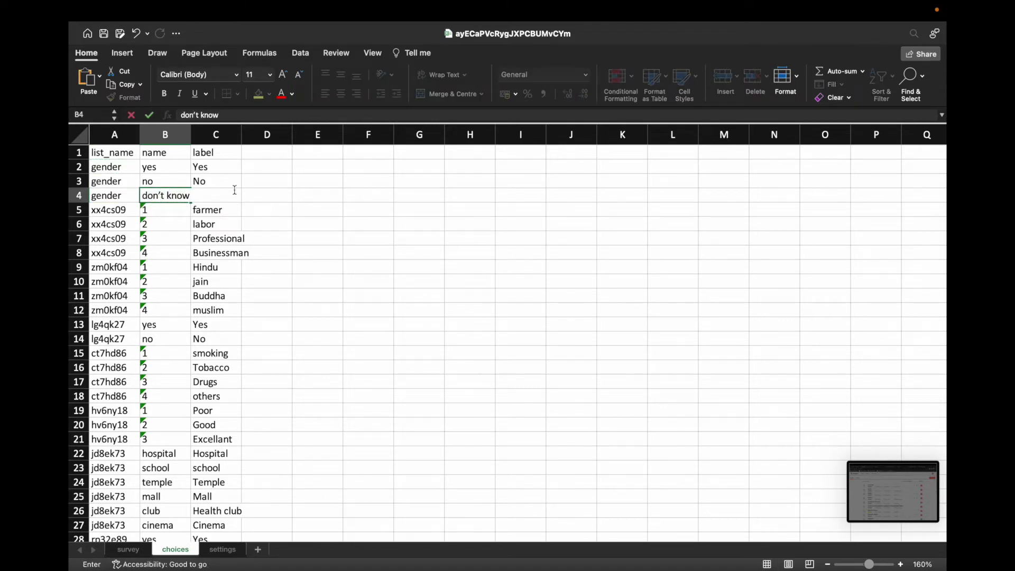
{"action": "left_click", "coordinate": [237, 236]}
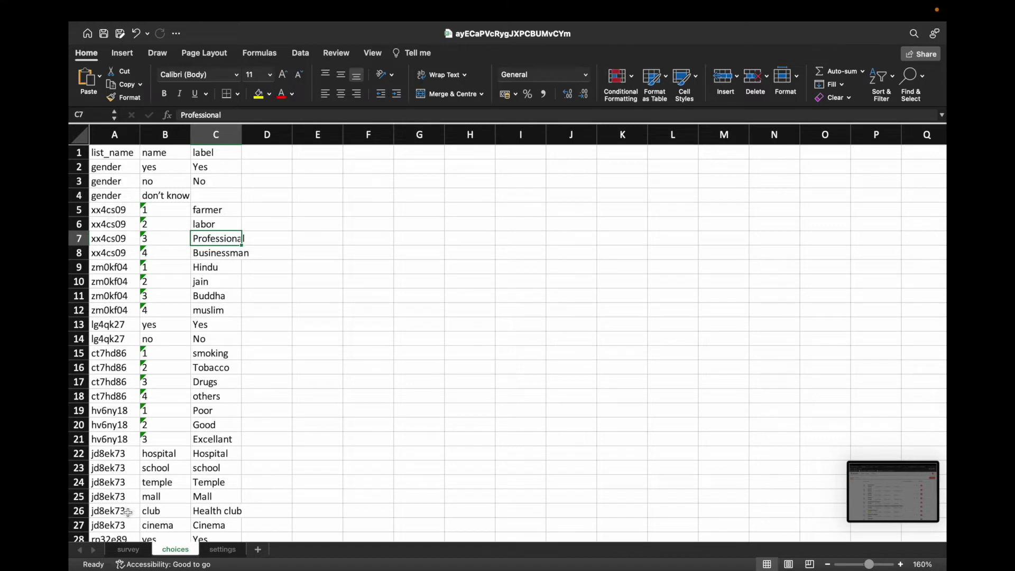
{"action": "left_click", "coordinate": [128, 549]}
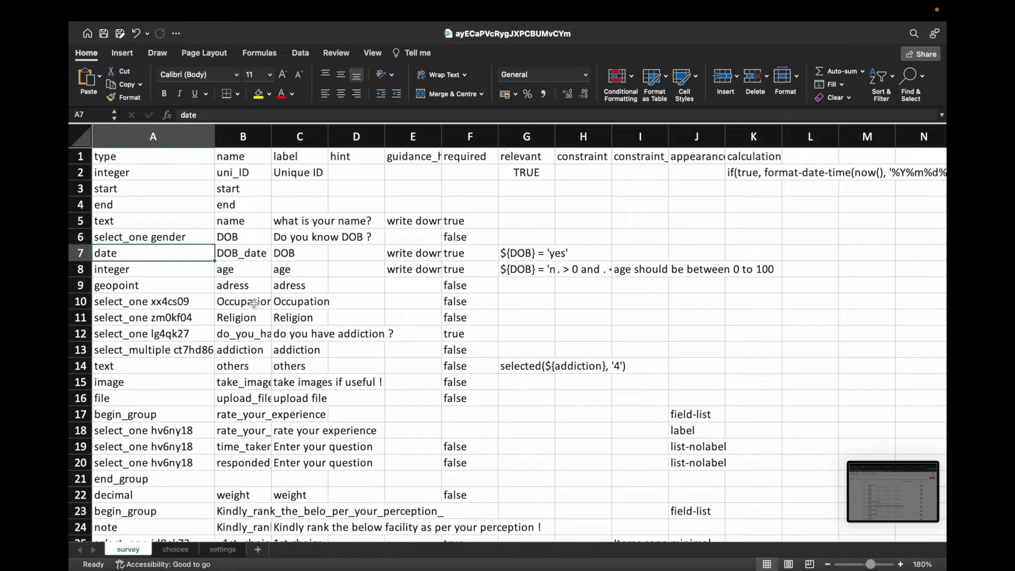
Step: Inspect the select_one type in A10, the select_multiple type in A13, and the name in B15
{"action": "left_click", "coordinate": [161, 302]}
{"action": "double_click", "coordinate": [163, 301]}
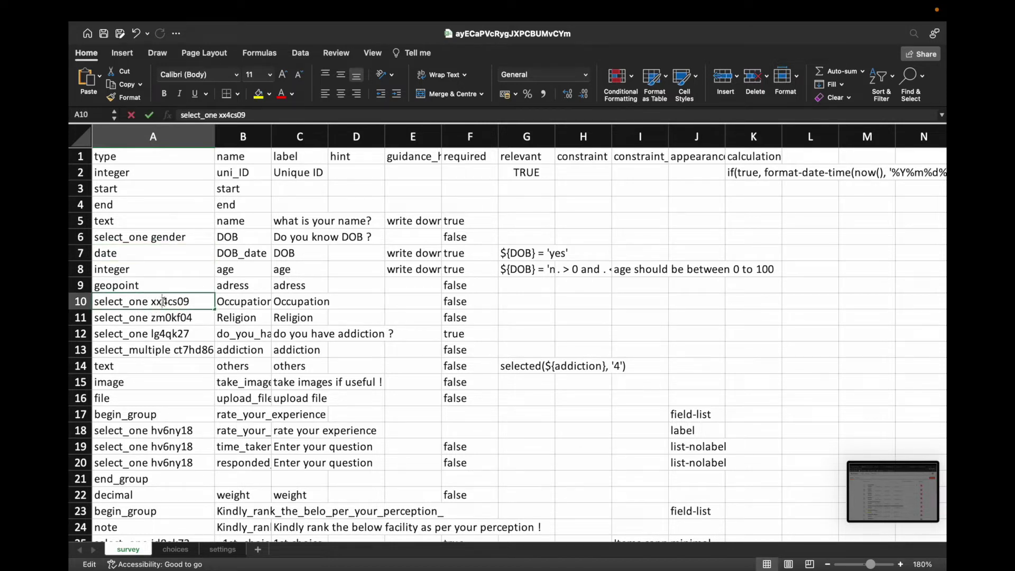
{"action": "left_click_drag", "start_coordinate": [149, 302], "coordinate": [95, 303]}
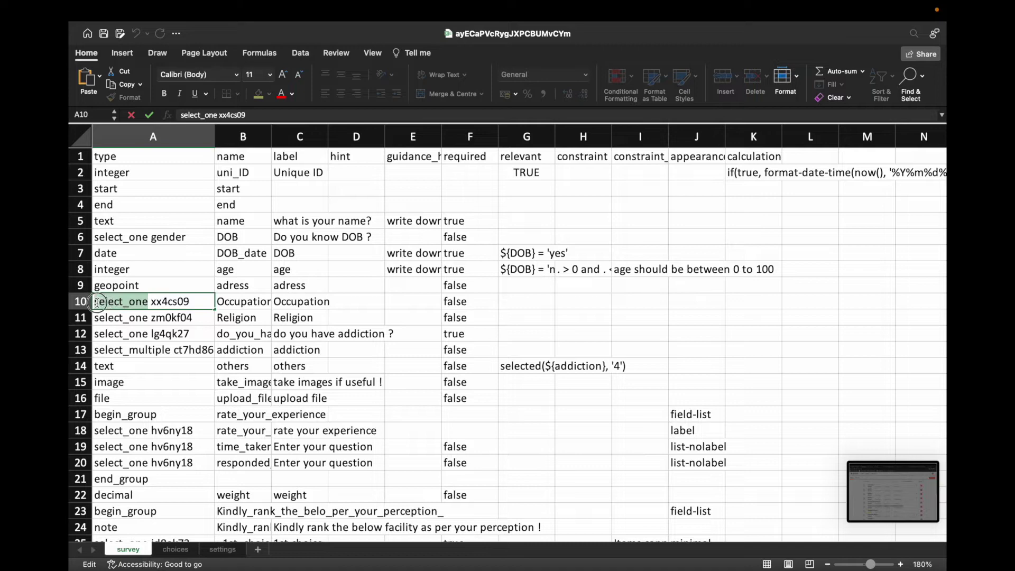
{"action": "left_click", "coordinate": [167, 301]}
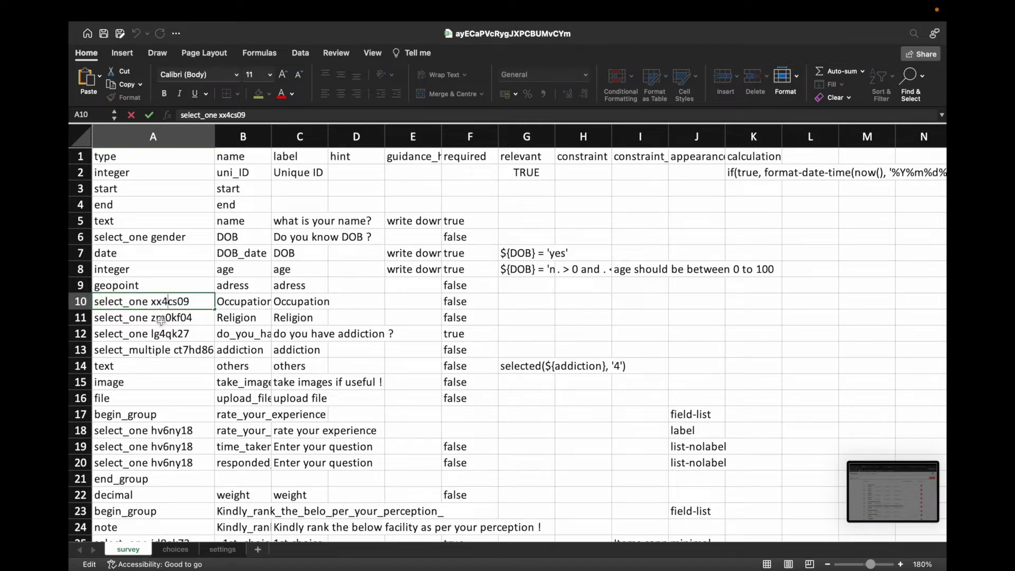
{"action": "left_click", "coordinate": [155, 351]}
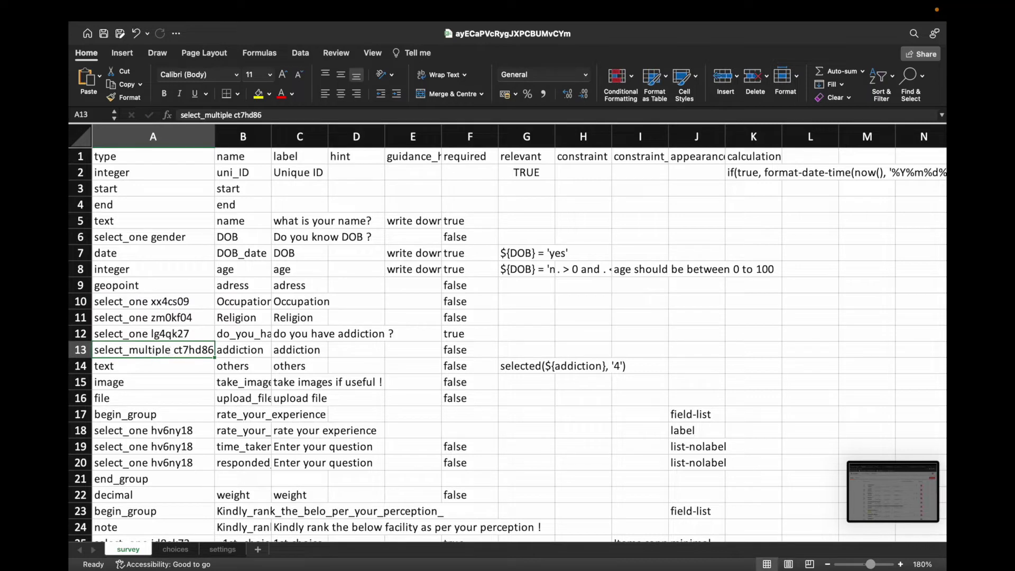
{"action": "double_click", "coordinate": [170, 351]}
{"action": "left_click_drag", "start_coordinate": [170, 350], "coordinate": [104, 350]}
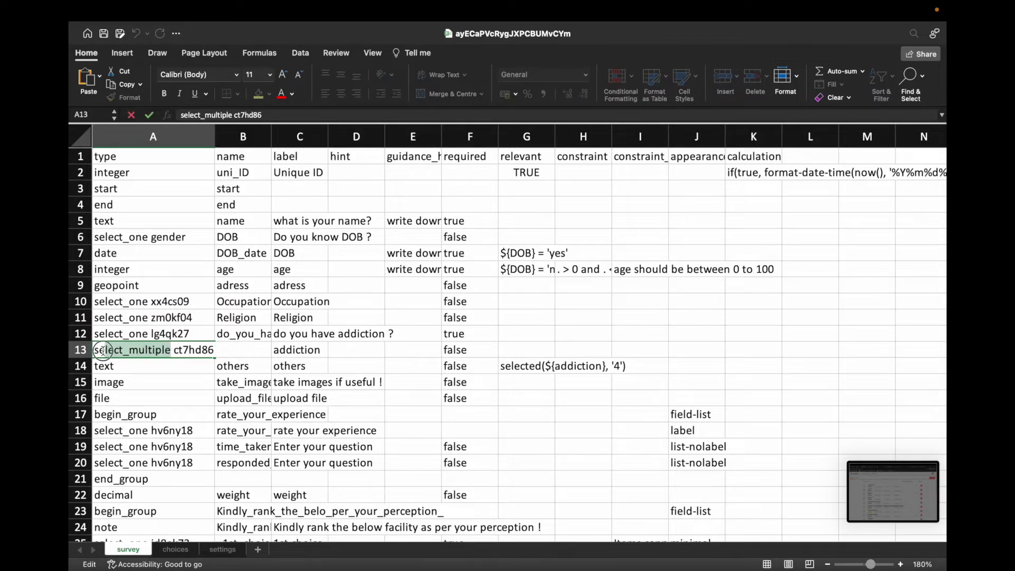
{"action": "left_click", "coordinate": [210, 350]}
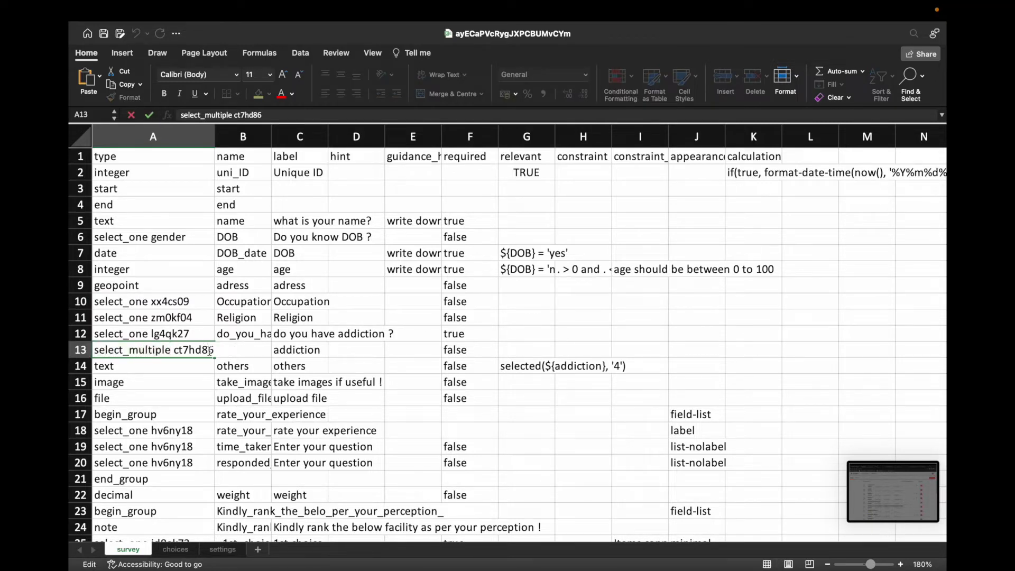
{"action": "left_click", "coordinate": [198, 366]}
{"action": "left_click", "coordinate": [186, 351]}
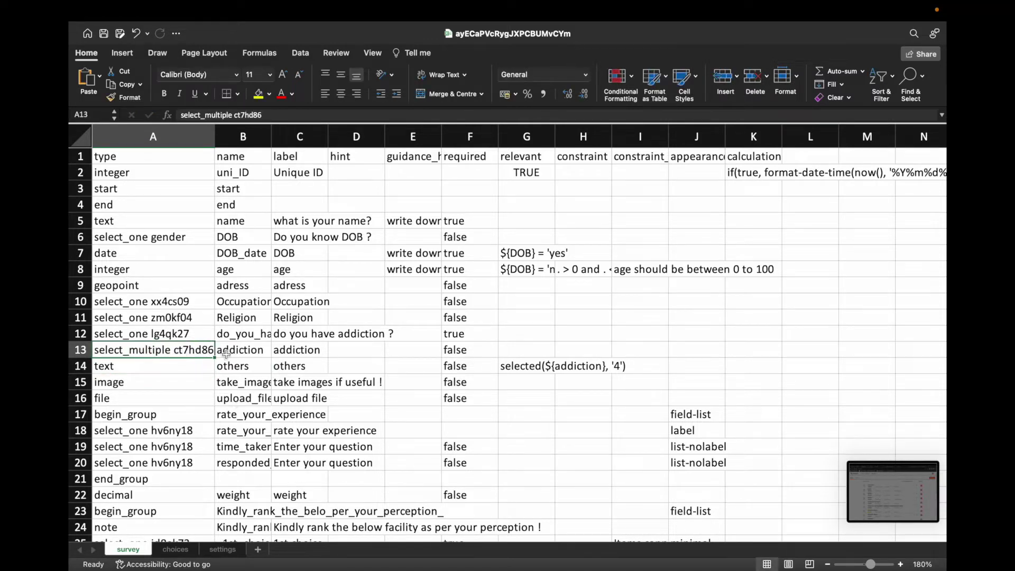
{"action": "left_click", "coordinate": [237, 384]}
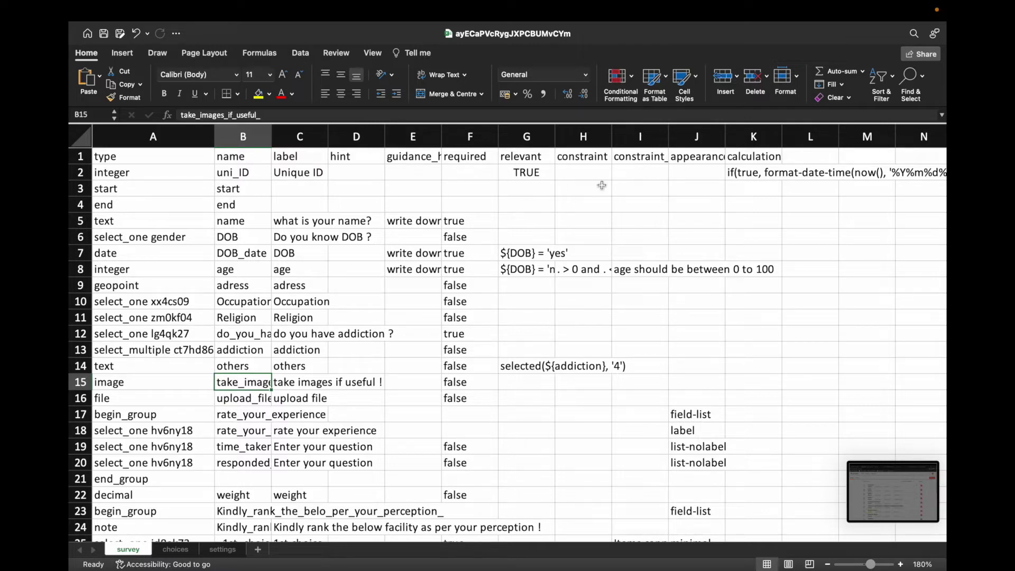
Step: Glance at the choices and settings sheets, then return to the ona demo project page
{"action": "left_click", "coordinate": [175, 549]}
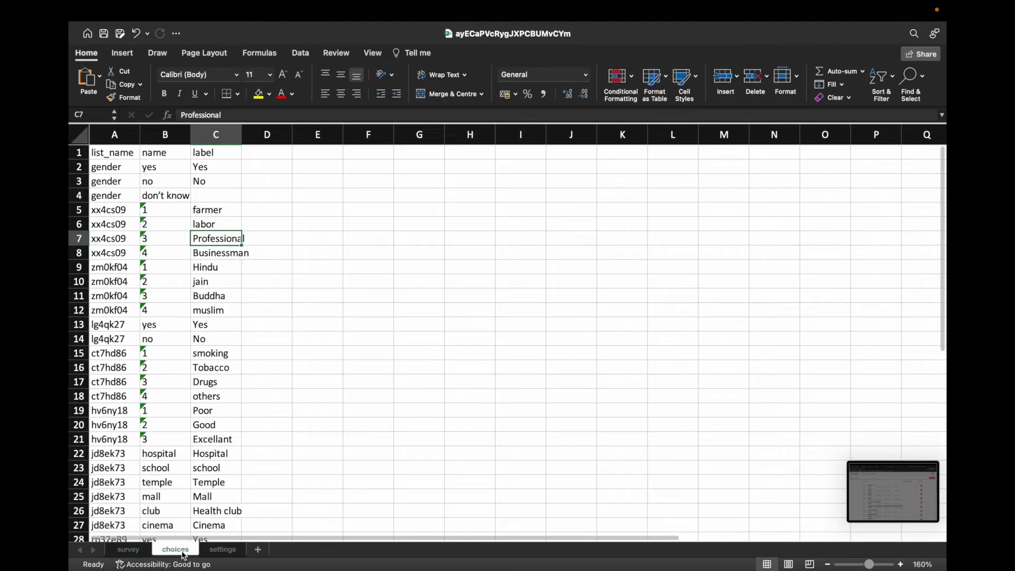
{"action": "left_click", "coordinate": [222, 549]}
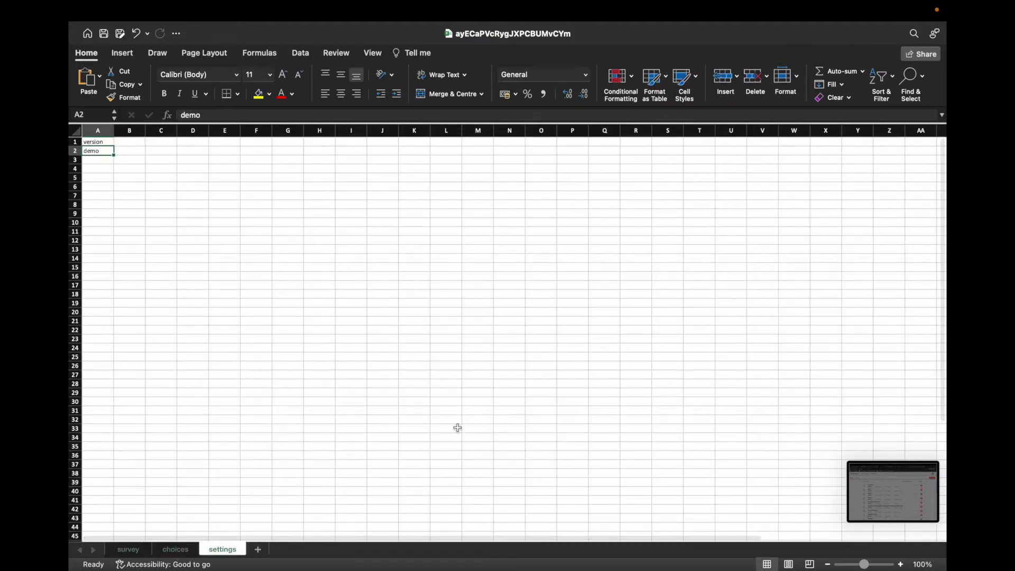
{"action": "mouse_move", "coordinate": [140, 550]}
{"action": "left_click", "coordinate": [179, 534]}
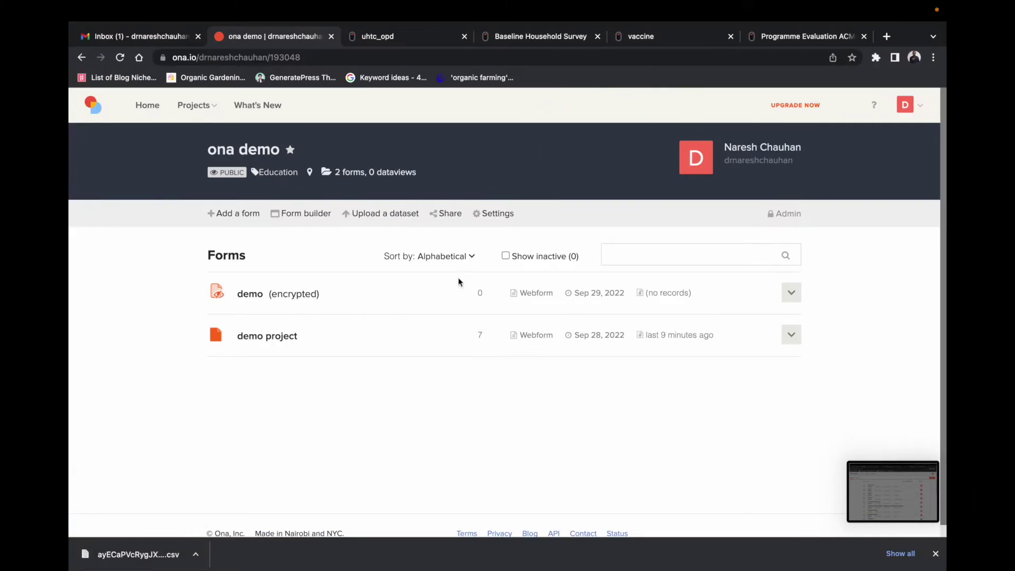
Step: Close the uhtc_opd preview tab, leaving the Baseline Household Survey webform in view
{"action": "left_click", "coordinate": [399, 39]}
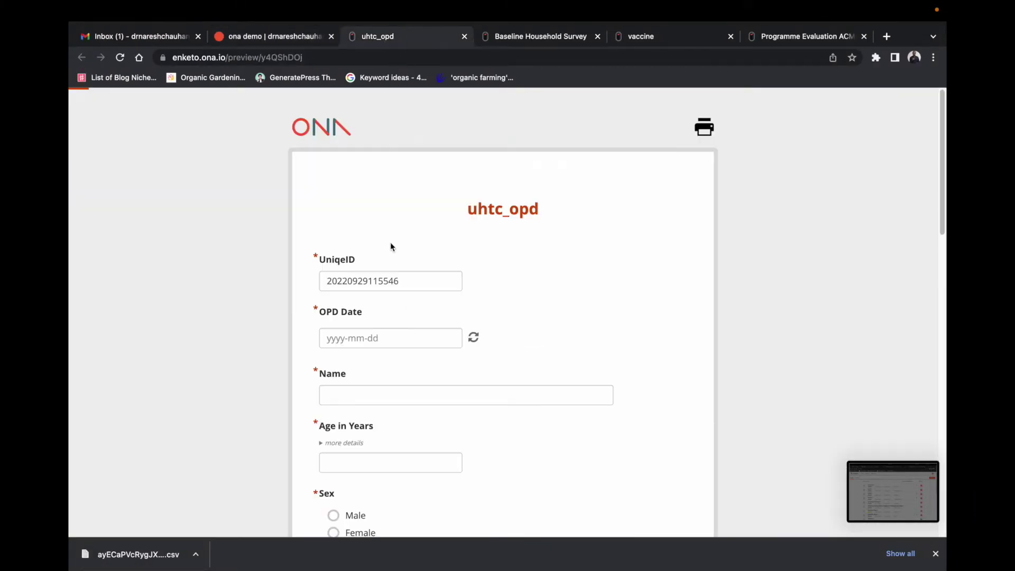
{"action": "left_click", "coordinate": [464, 36]}
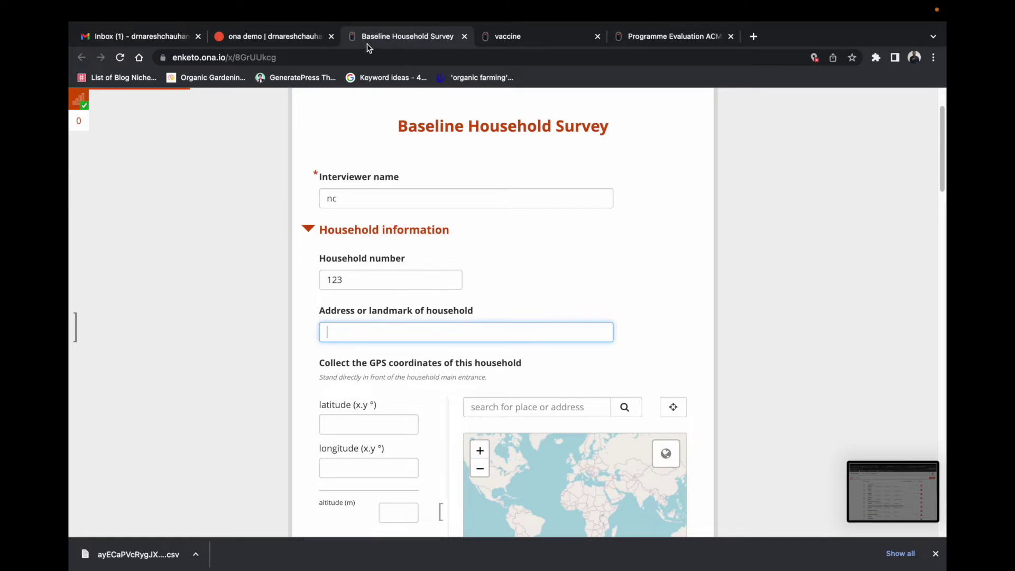
Step: Return to the Baseline Household Survey form and enter 'dfsdf' as the address or landmark
{"action": "left_click", "coordinate": [522, 40]}
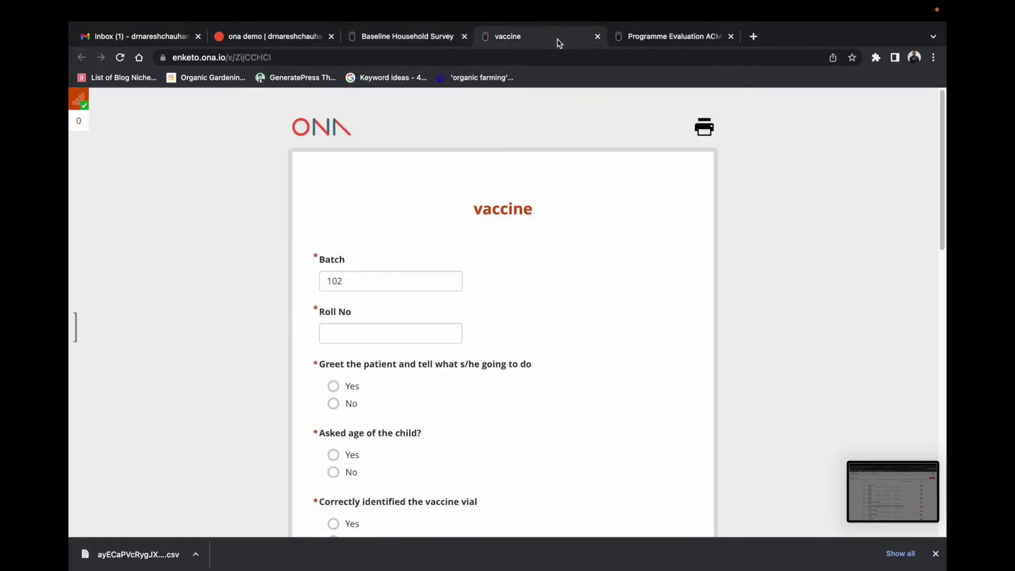
{"action": "left_click", "coordinate": [447, 40]}
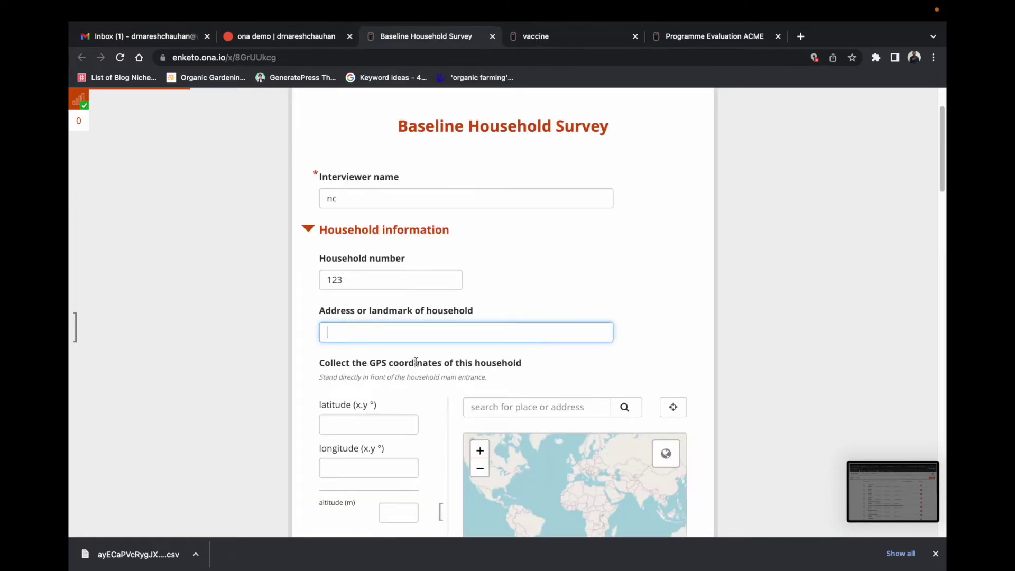
{"action": "left_click", "coordinate": [355, 198]}
{"action": "left_click", "coordinate": [354, 280]}
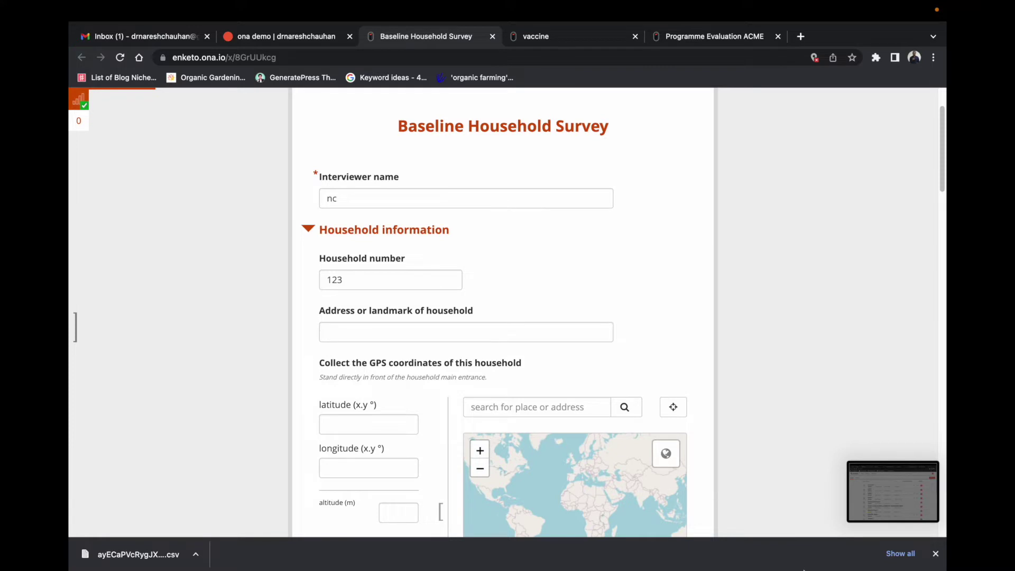
{"action": "right_click", "coordinate": [795, 534]}
{"action": "key", "text": "Escape"}
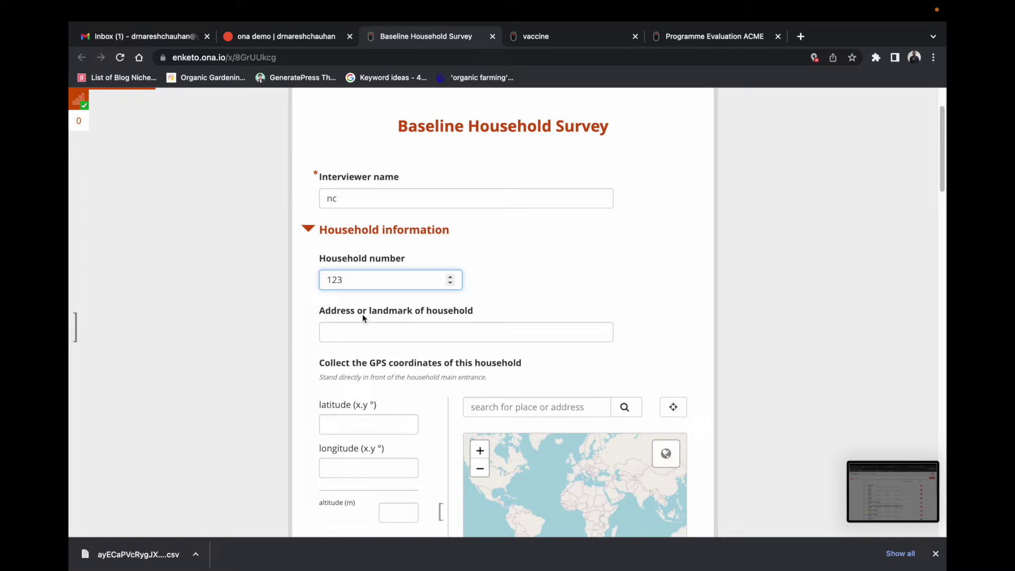
{"action": "left_click", "coordinate": [360, 330]}
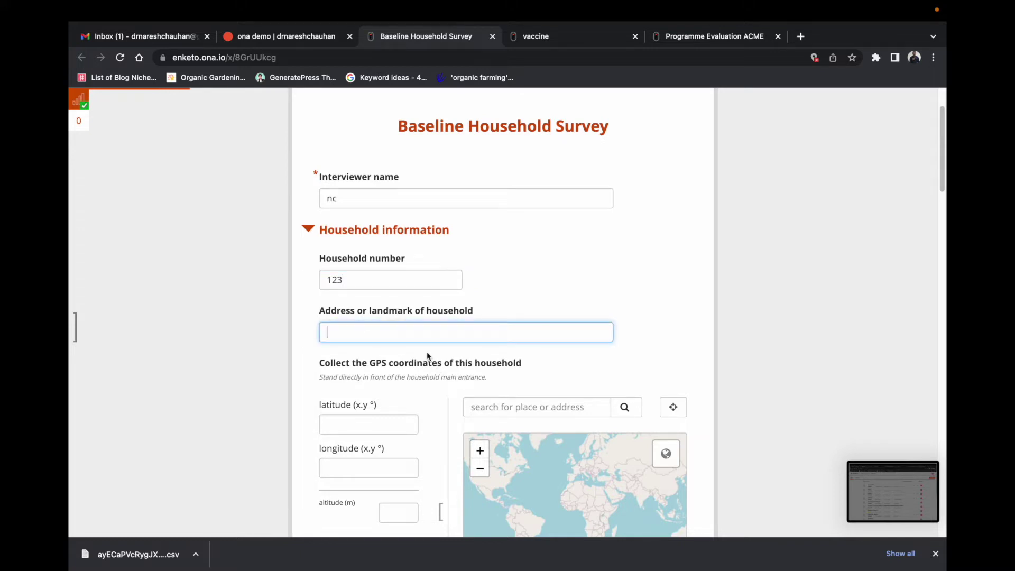
{"action": "scroll", "coordinate": [417, 386], "scroll_direction": "down", "scroll_amount": 5}
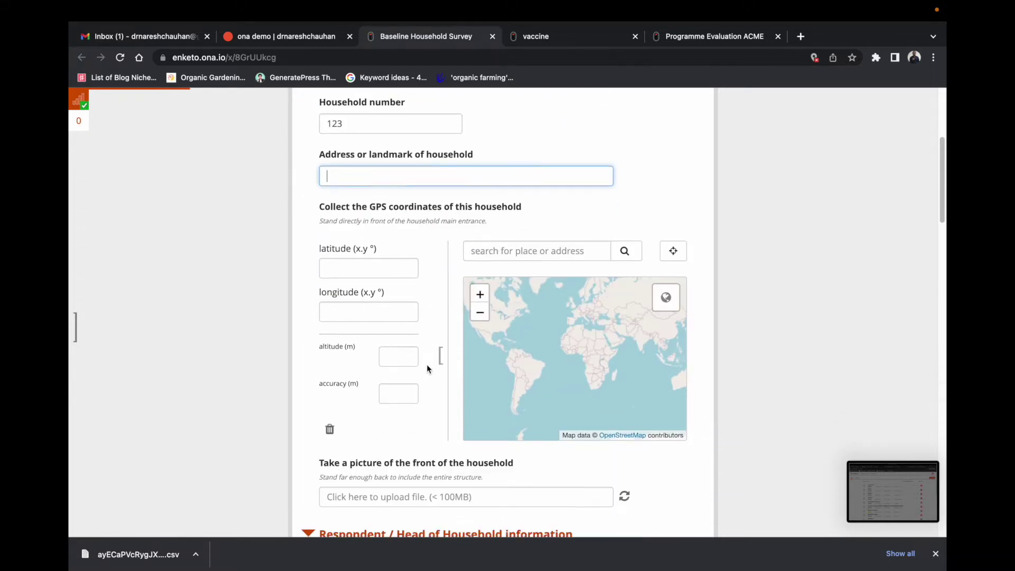
{"action": "type", "text": "dfsdf"}
{"action": "scroll", "coordinate": [391, 354], "scroll_direction": "down", "scroll_amount": 3}
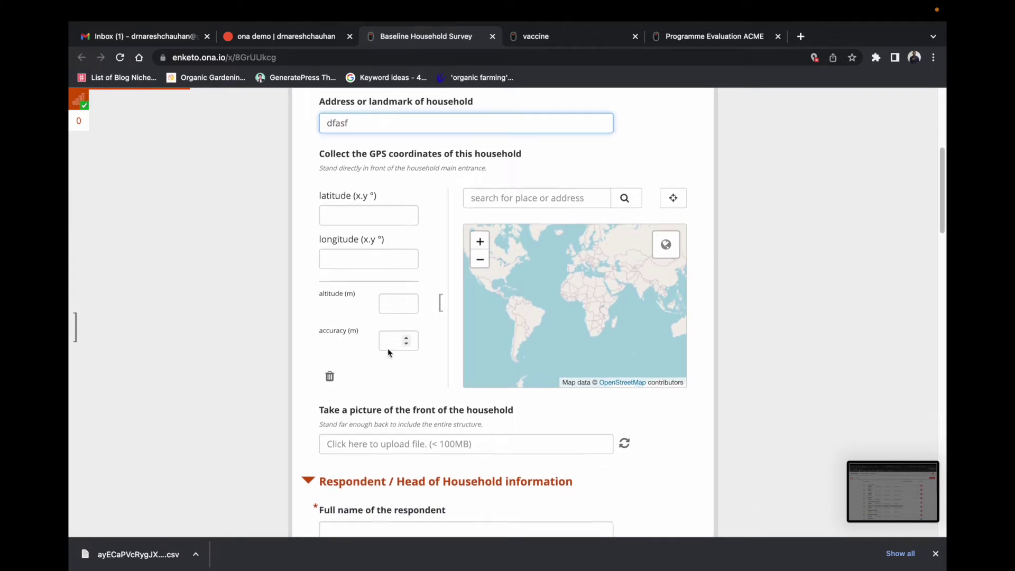
{"action": "scroll", "coordinate": [405, 338], "scroll_direction": "down", "scroll_amount": 2}
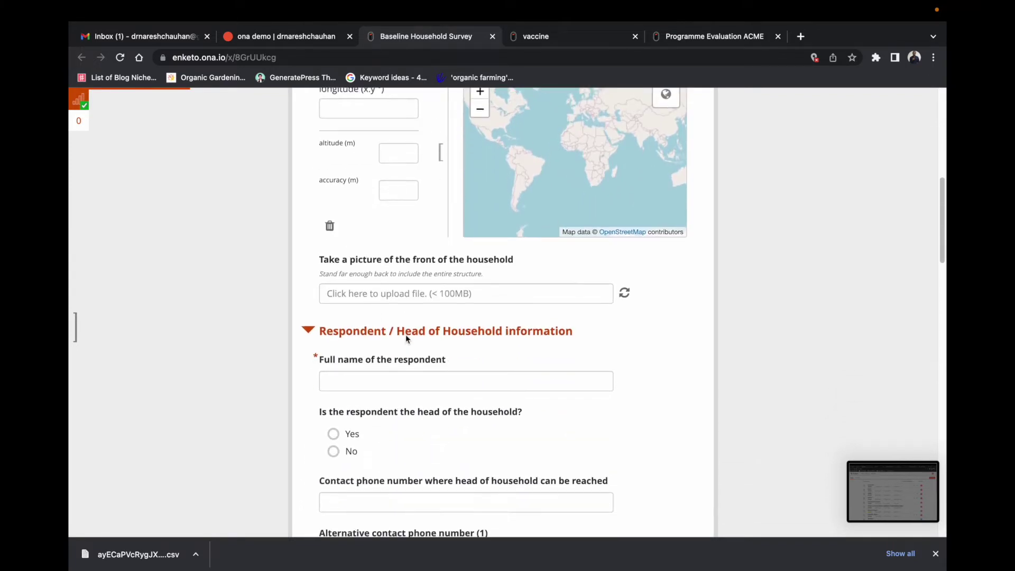
Step: Enter the respondent's full name and choose Yes for head of household
{"action": "left_click", "coordinate": [374, 293]}
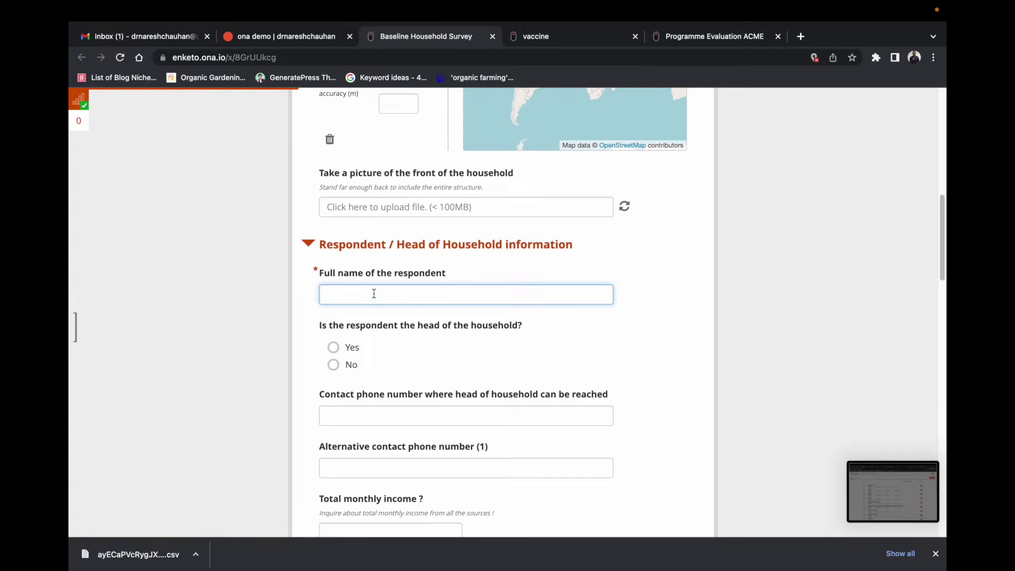
{"action": "double_click", "coordinate": [381, 294]}
{"action": "right_click", "coordinate": [382, 294]}
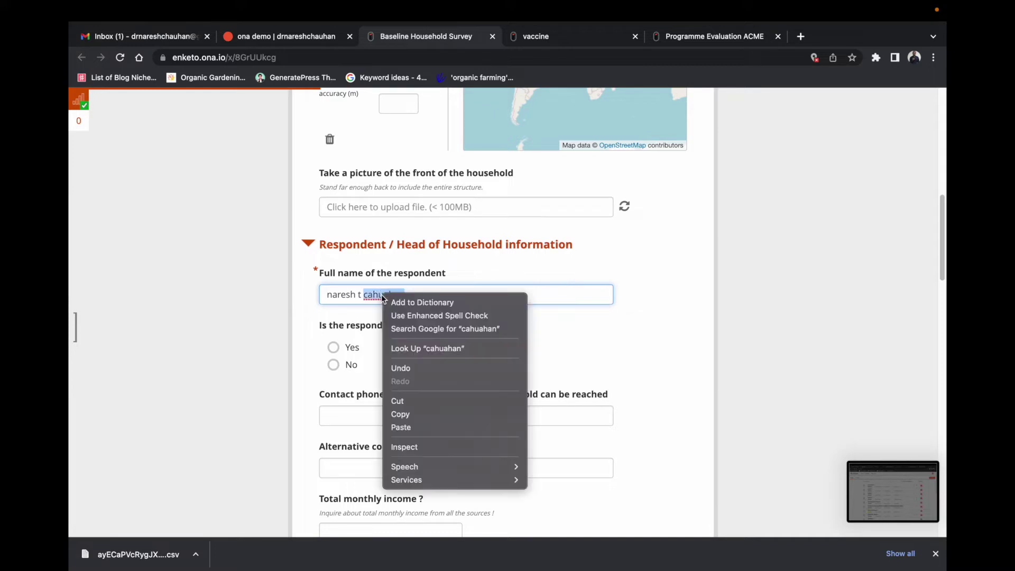
{"action": "left_click", "coordinate": [374, 316]}
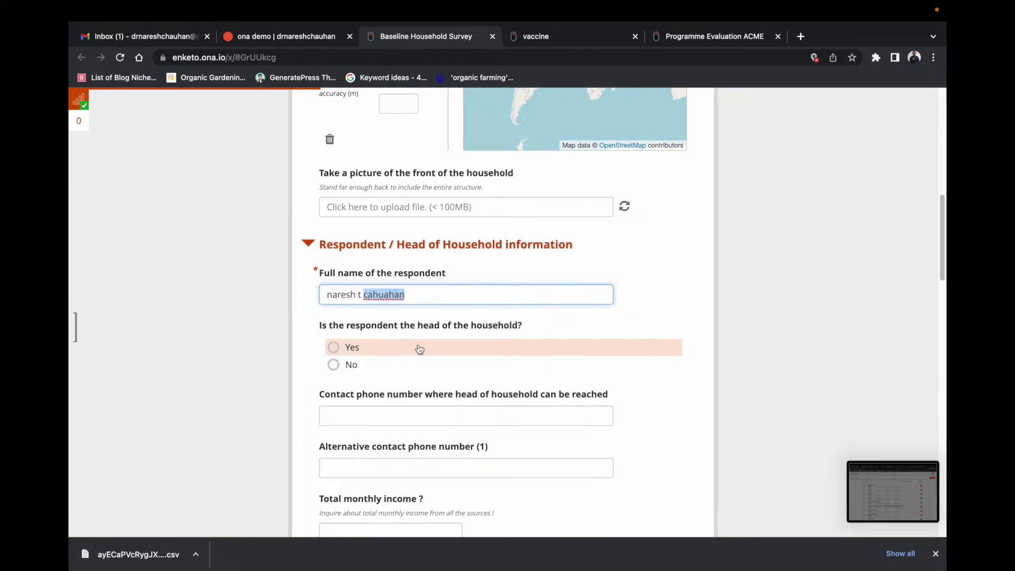
{"action": "scroll", "coordinate": [355, 349], "scroll_direction": "down", "scroll_amount": 1}
{"action": "left_click", "coordinate": [351, 329]}
{"action": "scroll", "coordinate": [352, 332], "scroll_direction": "down", "scroll_amount": 3}
{"action": "left_click", "coordinate": [397, 216]}
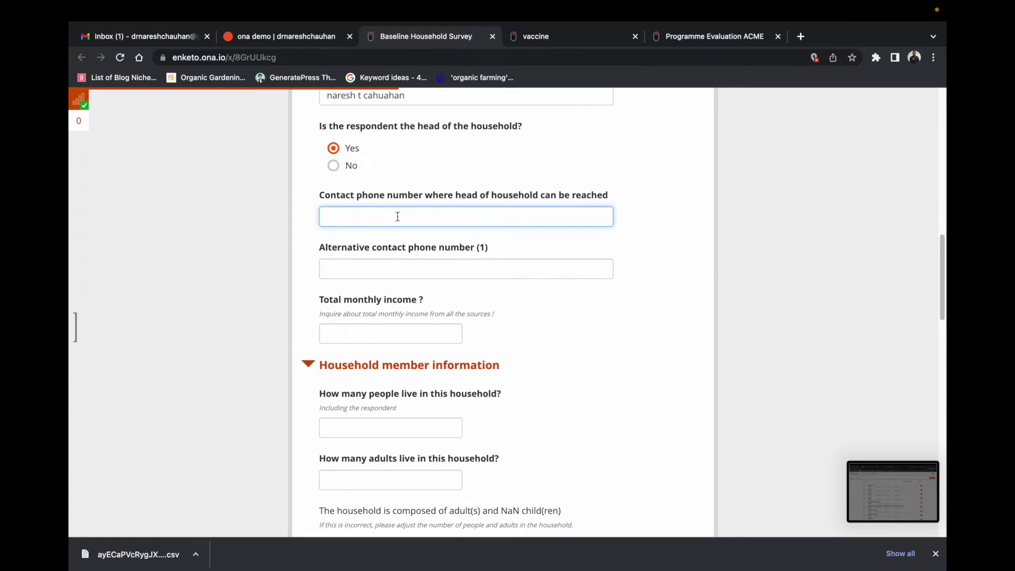
Step: Enter the contact phone number, 4 people living here and 2 adults
{"action": "type", "text": "9999999999"}
{"action": "scroll", "coordinate": [394, 380], "scroll_direction": "down", "scroll_amount": 3}
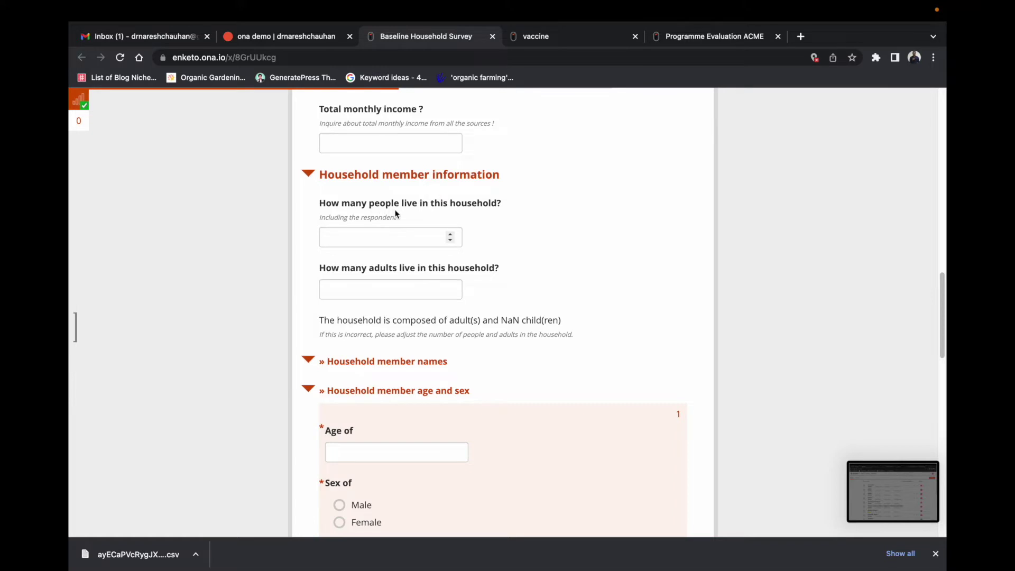
{"action": "left_click", "coordinate": [371, 242]}
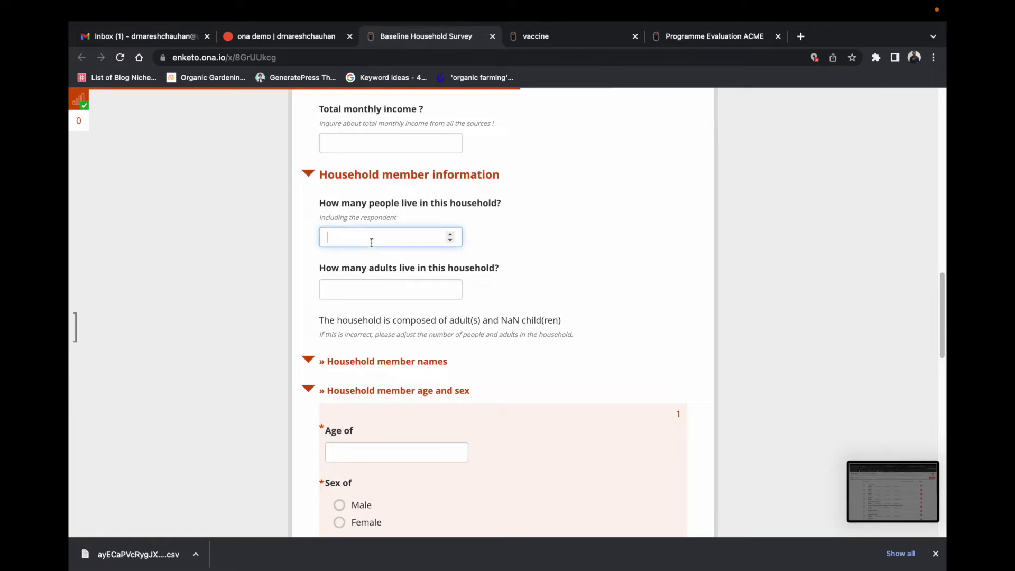
{"action": "left_click", "coordinate": [376, 285]}
{"action": "type", "text": "2"}
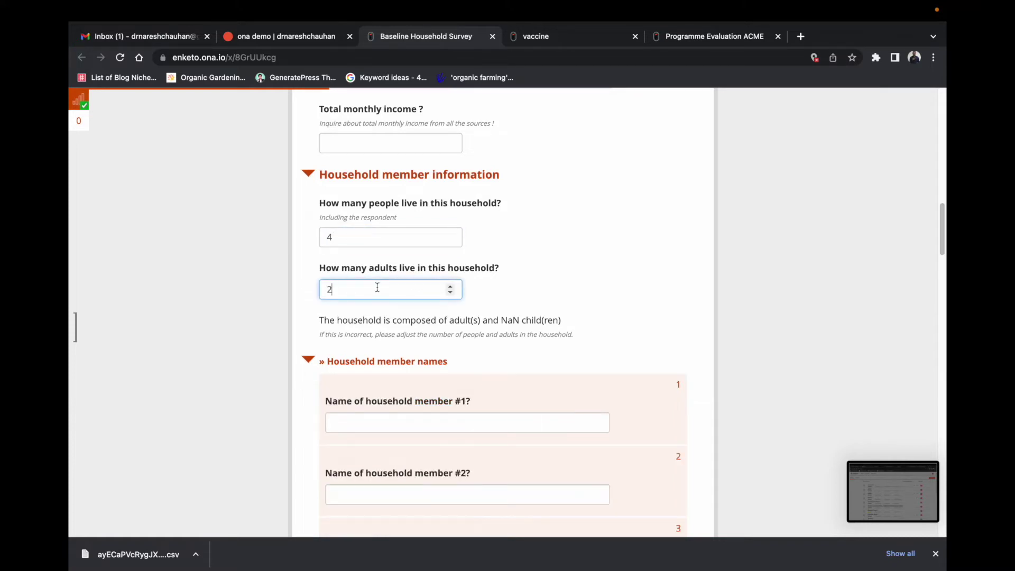
{"action": "left_click", "coordinate": [587, 325]}
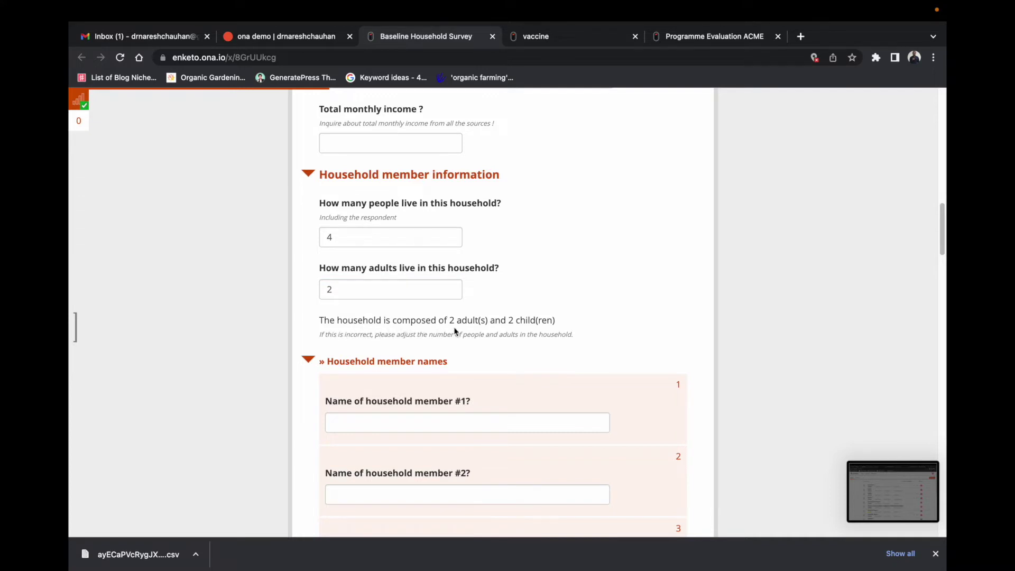
Step: Fill in the names of household members #1 to #4 and review the 2 adults, 2 children summary
{"action": "scroll", "coordinate": [581, 319], "scroll_direction": "down", "scroll_amount": 2}
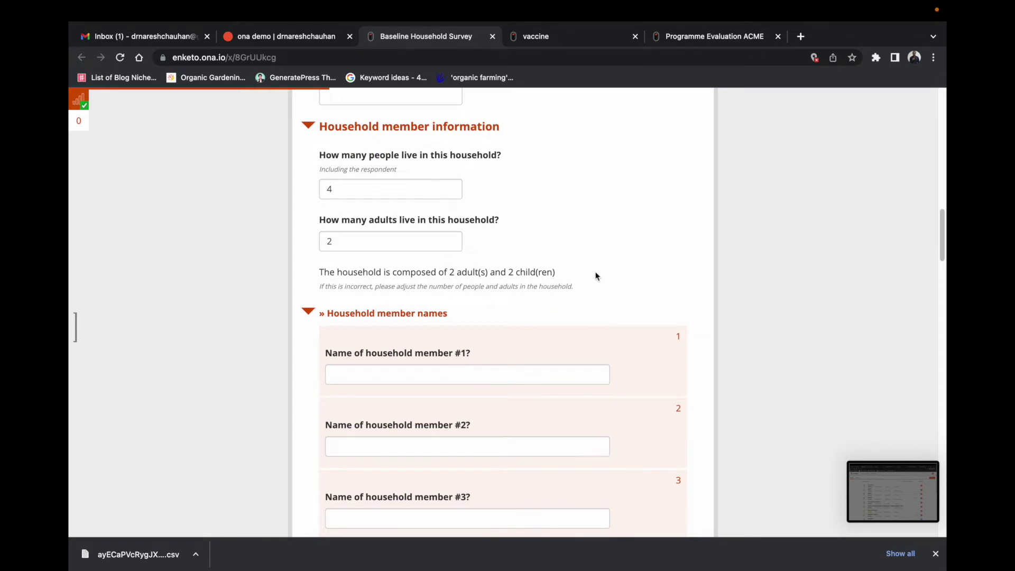
{"action": "scroll", "coordinate": [588, 291], "scroll_direction": "down", "scroll_amount": 1}
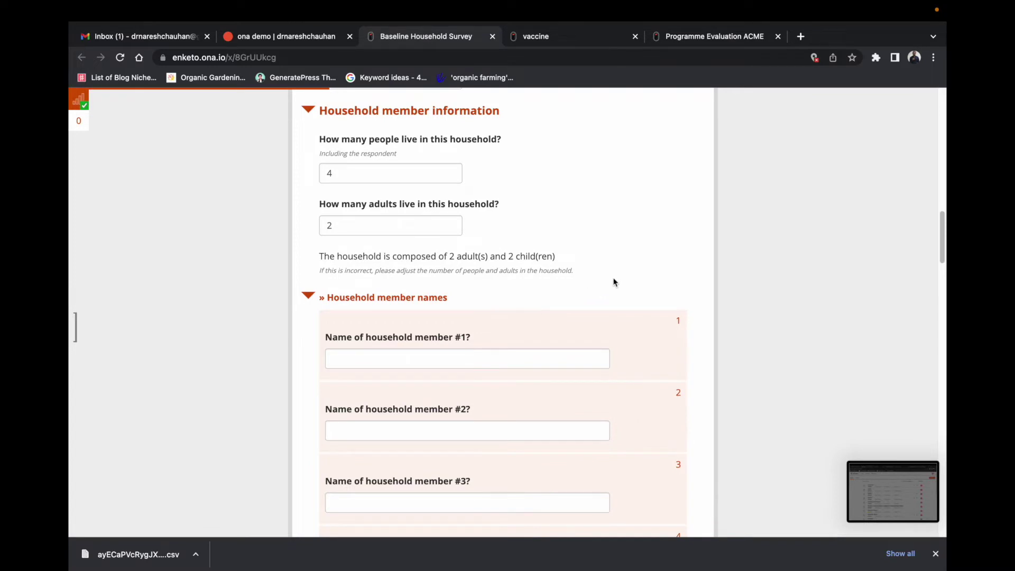
{"action": "scroll", "coordinate": [421, 366], "scroll_direction": "down", "scroll_amount": 1}
{"action": "left_click", "coordinate": [399, 343]}
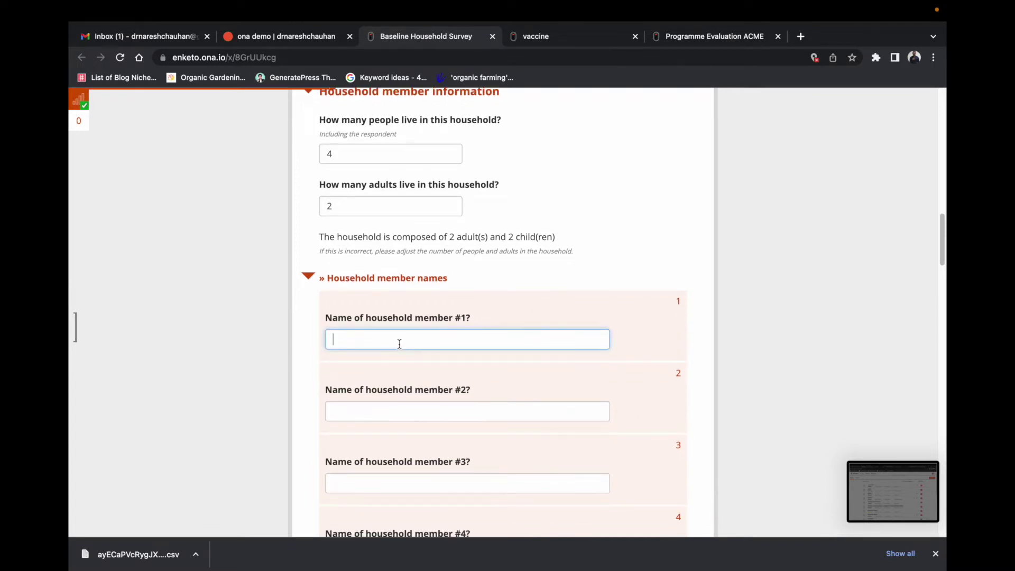
{"action": "type", "text": "Naresh"}
{"action": "left_click", "coordinate": [386, 414]}
{"action": "type", "text": "dipika"}
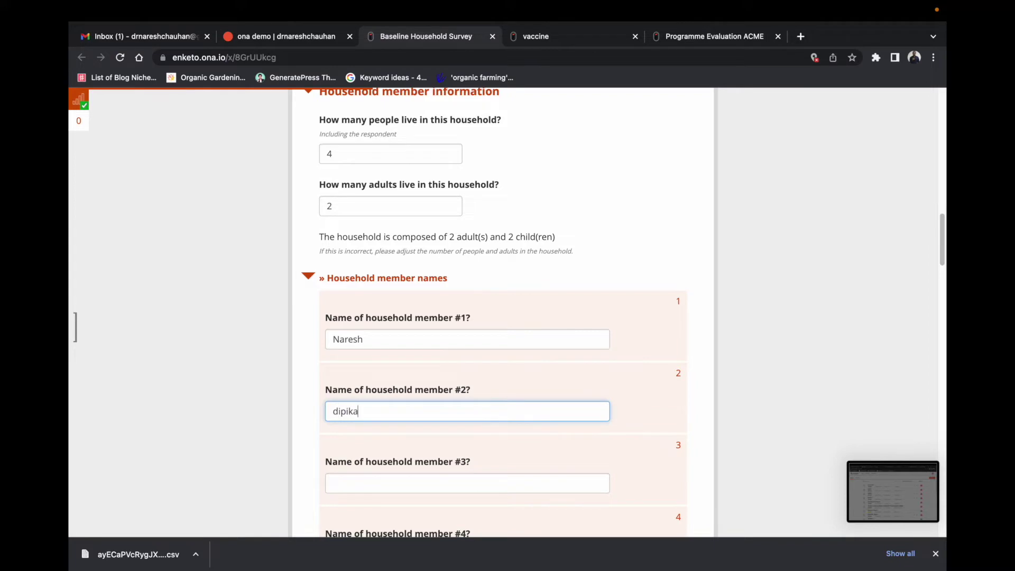
{"action": "scroll", "coordinate": [384, 450], "scroll_direction": "down", "scroll_amount": 1}
{"action": "left_click", "coordinate": [385, 454]}
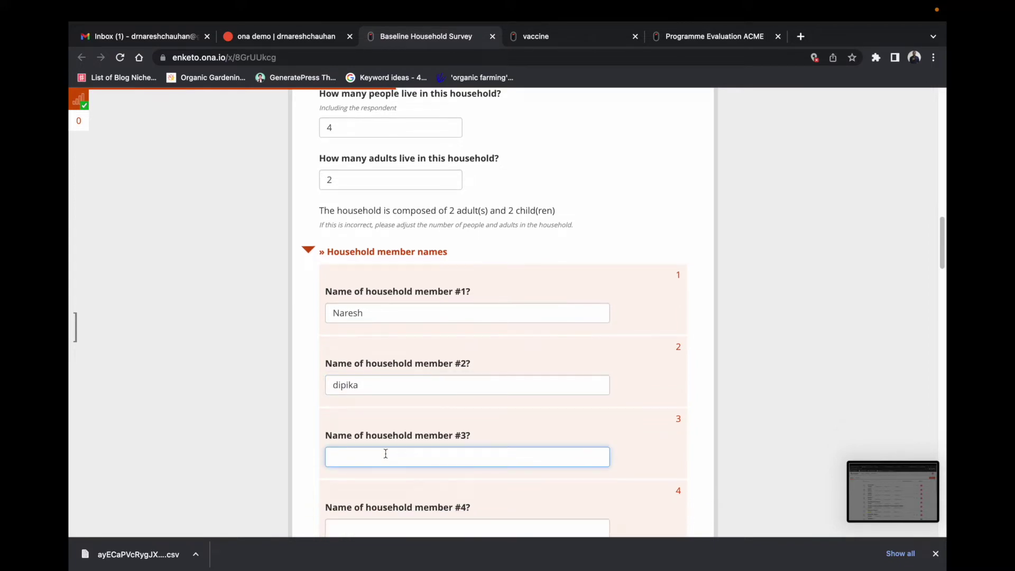
{"action": "type", "text": "Supriya"}
{"action": "left_click", "coordinate": [385, 437]}
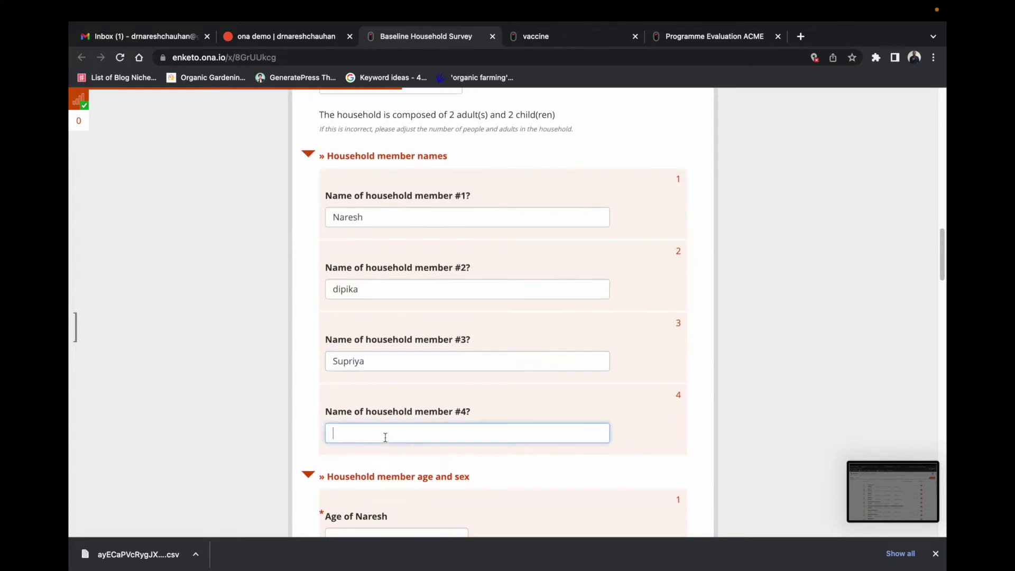
{"action": "type", "text": "naman"}
{"action": "scroll", "coordinate": [385, 436], "scroll_direction": "down", "scroll_amount": 5}
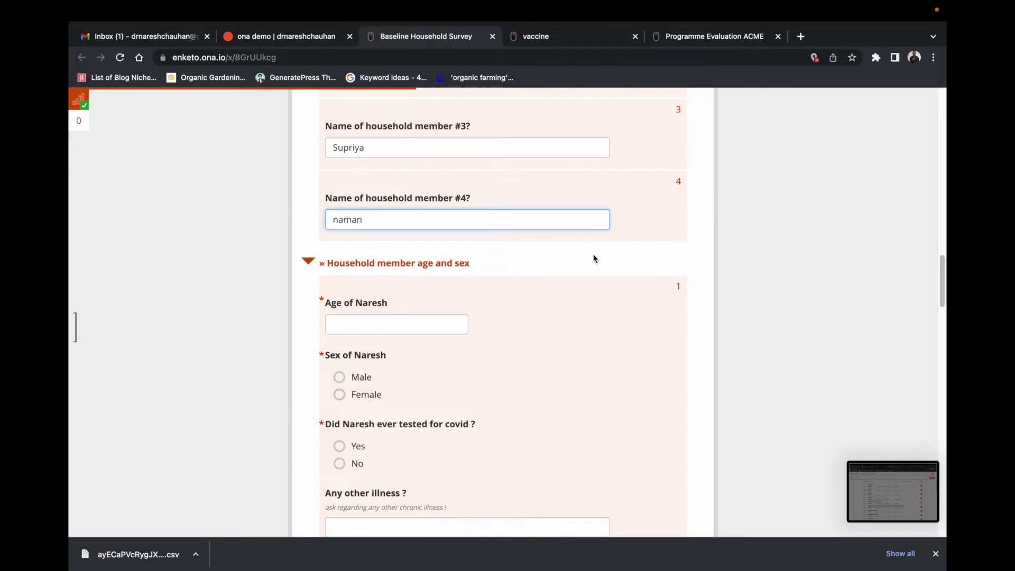
{"action": "left_click", "coordinate": [611, 249]}
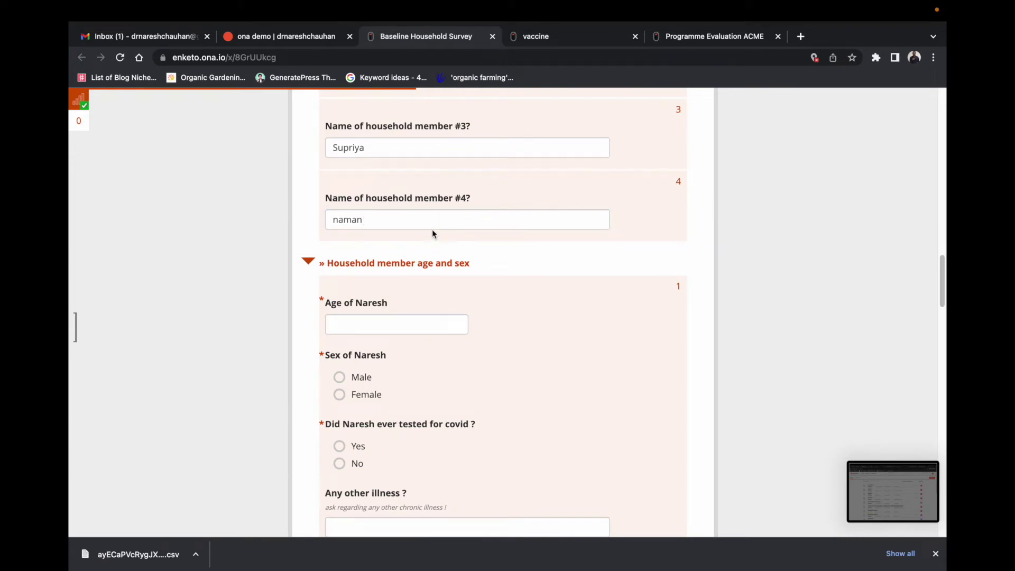
{"action": "scroll", "coordinate": [428, 300], "scroll_direction": "down", "scroll_amount": 2}
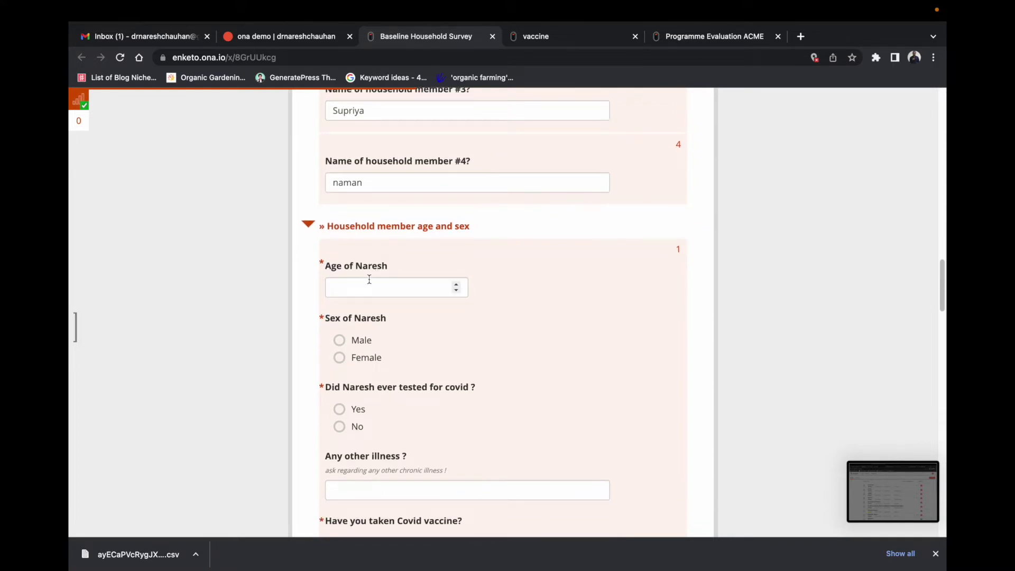
{"action": "scroll", "coordinate": [385, 285], "scroll_direction": "down", "scroll_amount": 2}
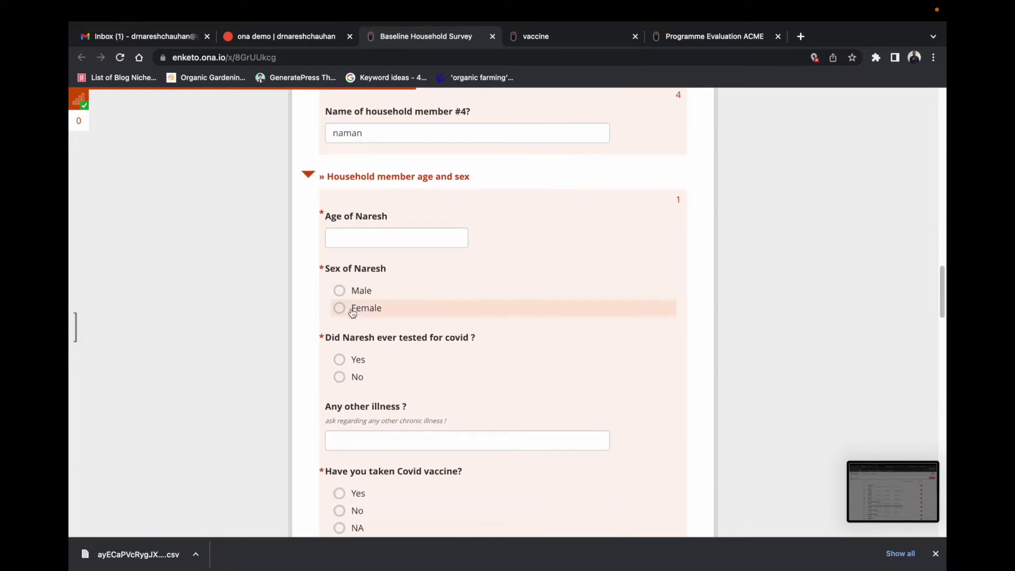
{"action": "scroll", "coordinate": [455, 353], "scroll_direction": "down", "scroll_amount": 3}
{"action": "scroll", "coordinate": [449, 352], "scroll_direction": "down", "scroll_amount": 10}
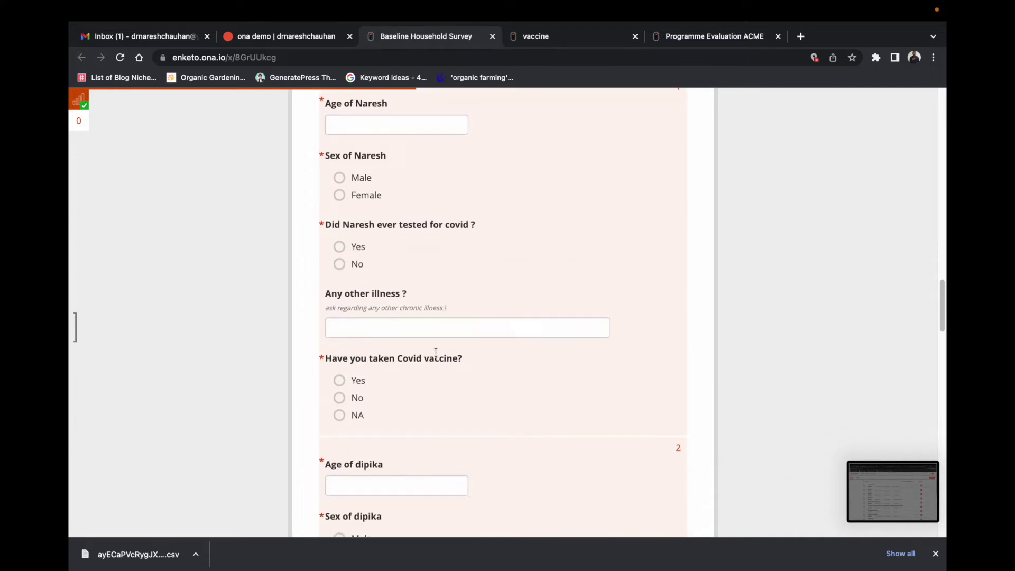
{"action": "scroll", "coordinate": [378, 321], "scroll_direction": "down", "scroll_amount": 20}
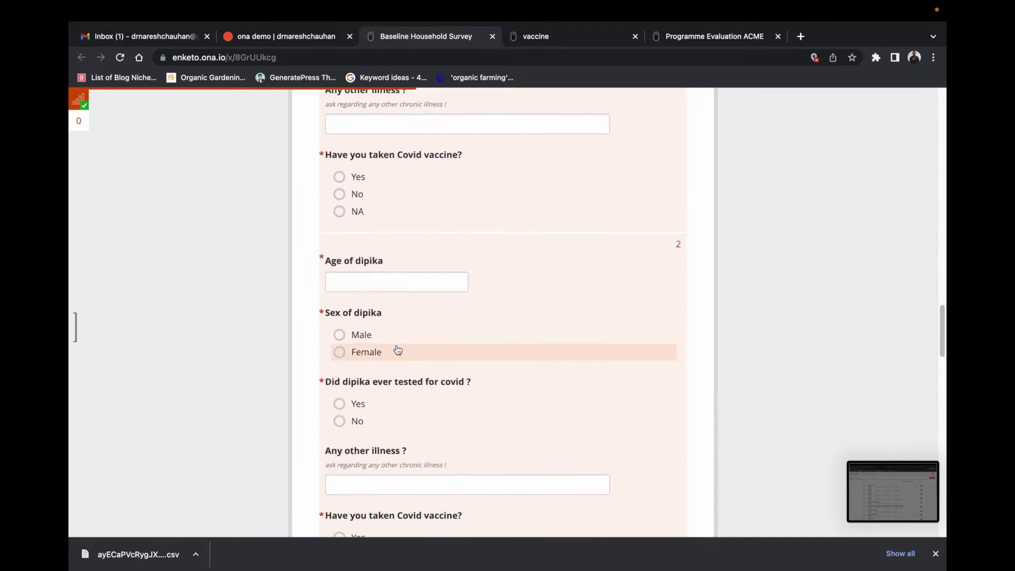
{"action": "scroll", "coordinate": [411, 370], "scroll_direction": "down", "scroll_amount": 14}
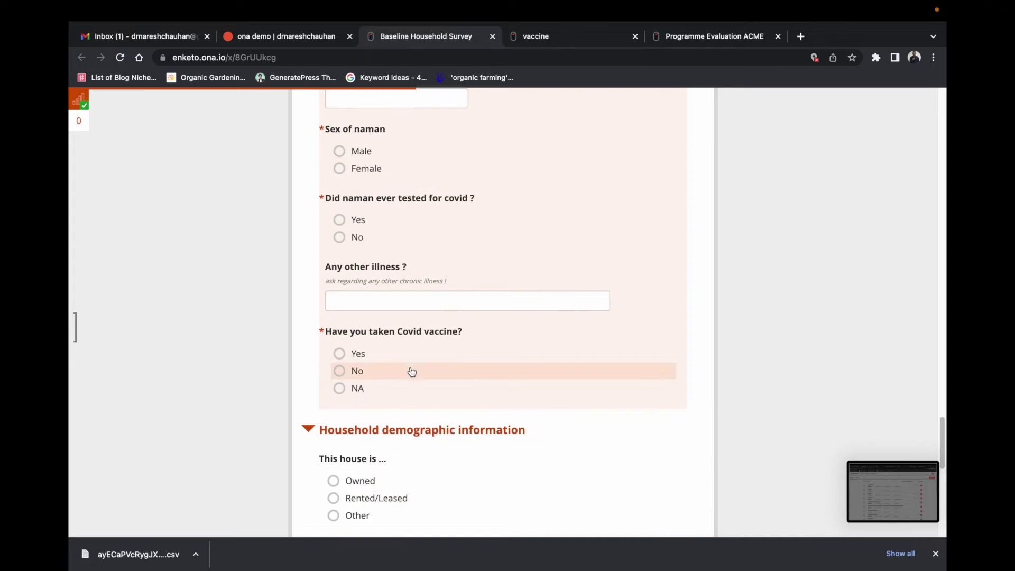
{"action": "scroll", "coordinate": [506, 334], "scroll_direction": "up", "scroll_amount": 16}
{"action": "scroll", "coordinate": [494, 348], "scroll_direction": "up", "scroll_amount": 20}
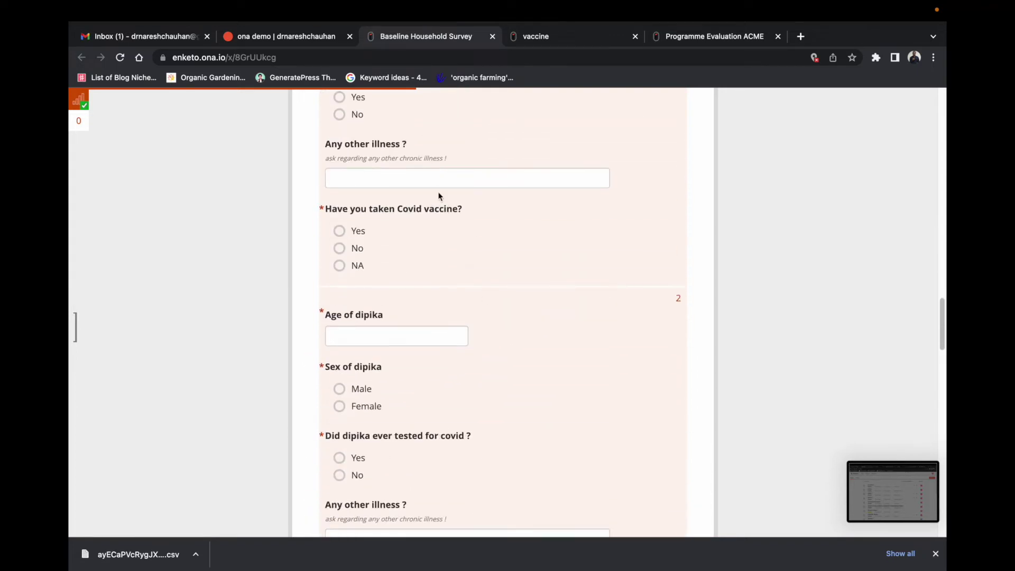
{"action": "scroll", "coordinate": [486, 304], "scroll_direction": "up", "scroll_amount": 9}
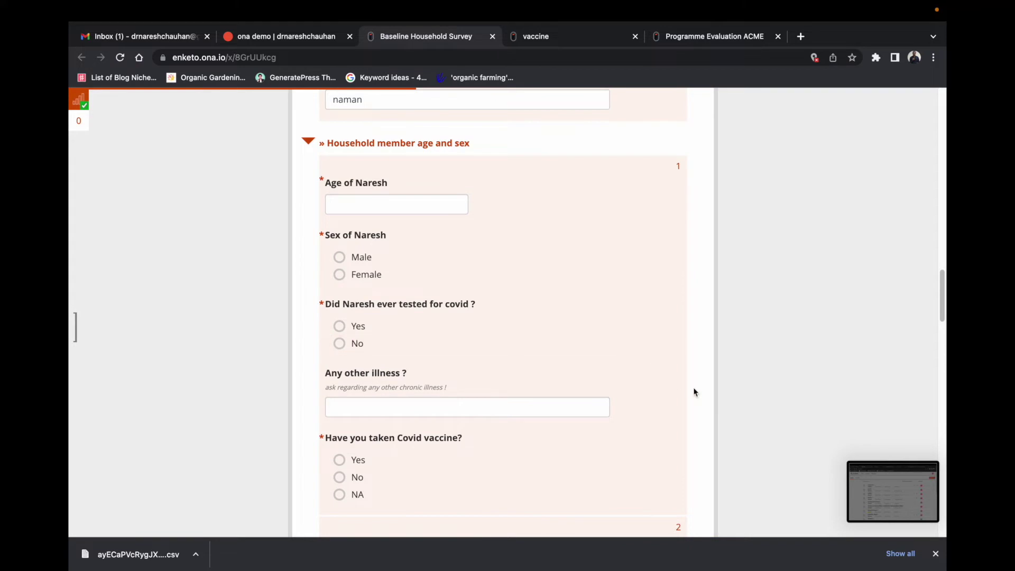
{"action": "scroll", "coordinate": [442, 354], "scroll_direction": "up", "scroll_amount": 15}
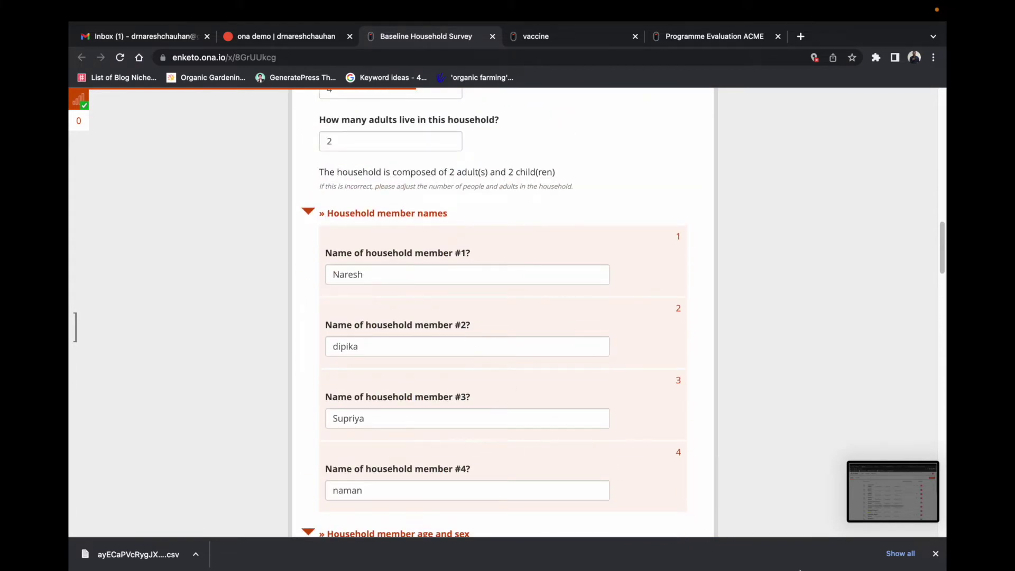
Step: Reveal the workbook's Downloads folder in Finder and open demo.xlsx in Excel
{"action": "right_click", "coordinate": [782, 526]}
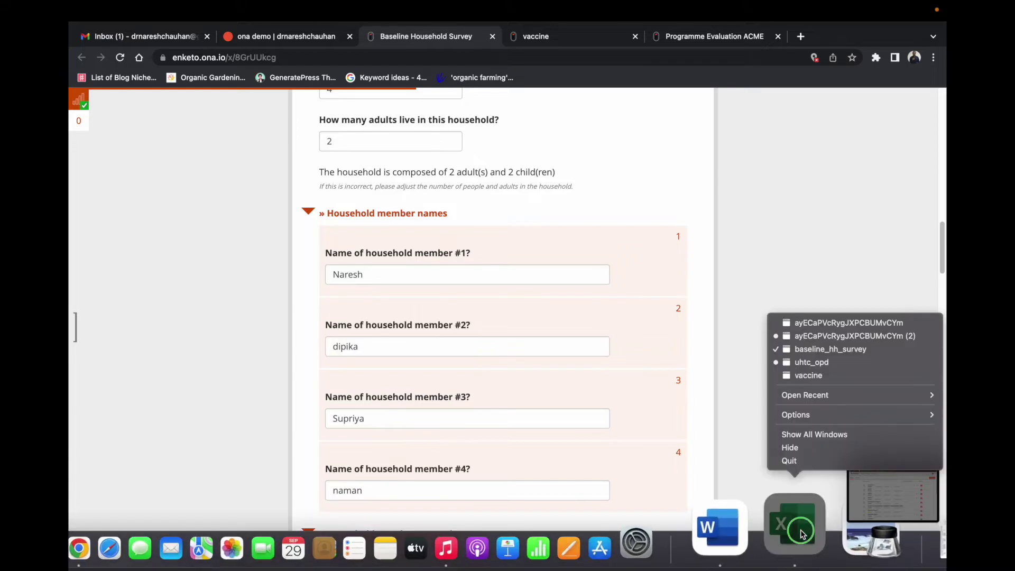
{"action": "left_click", "coordinate": [793, 322]}
{"action": "right_click", "coordinate": [583, 32]}
{"action": "left_click", "coordinate": [573, 31]}
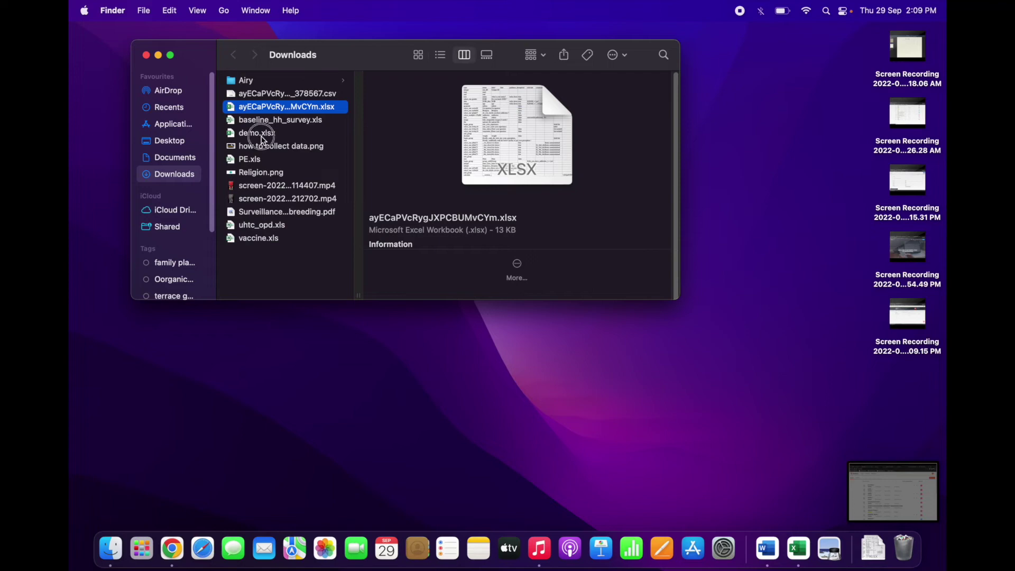
{"action": "left_click", "coordinate": [257, 134]}
{"action": "key", "text": "Return"}
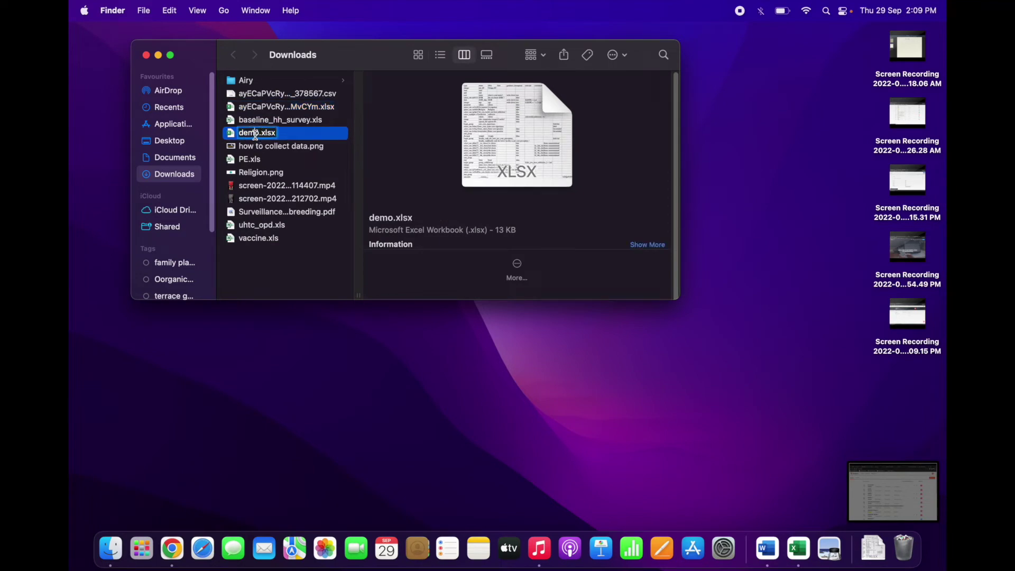
{"action": "double_click", "coordinate": [235, 139]}
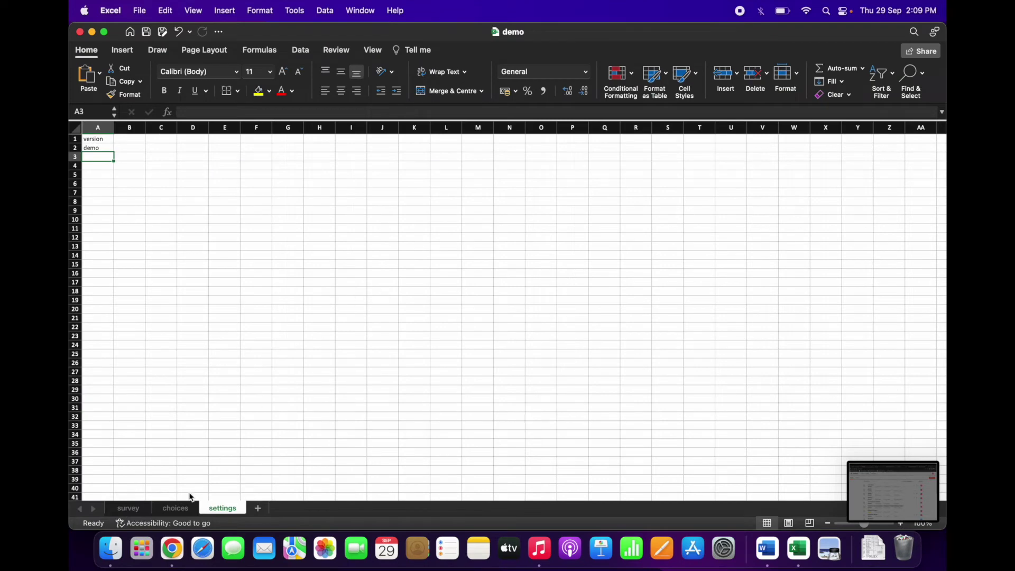
{"action": "left_click", "coordinate": [183, 509]}
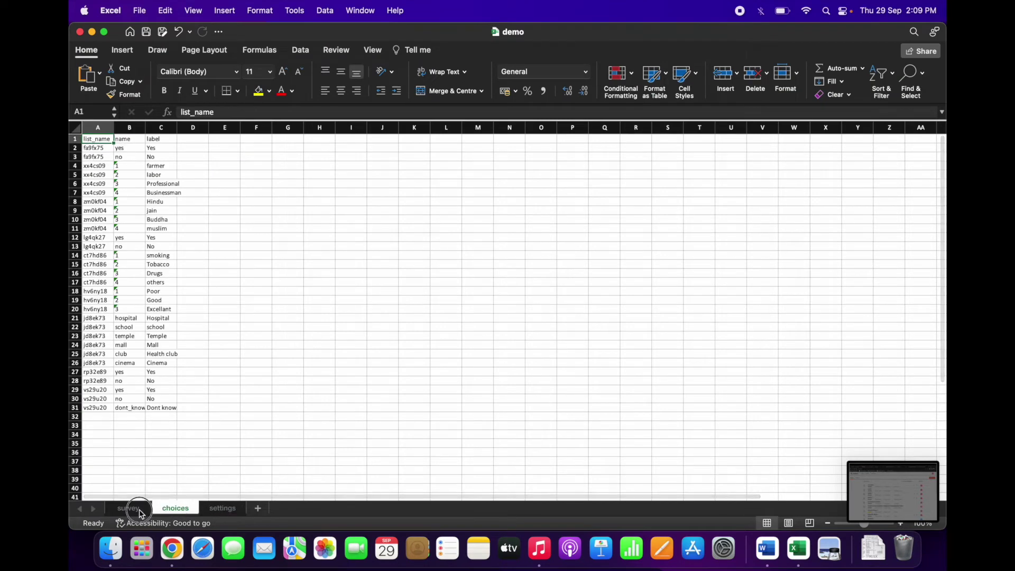
{"action": "left_click", "coordinate": [136, 508]}
{"action": "scroll", "coordinate": [394, 259], "scroll_direction": "down", "scroll_amount": 2}
{"action": "scroll", "coordinate": [401, 275], "scroll_direction": "up", "scroll_amount": 2}
{"action": "scroll", "coordinate": [271, 317], "scroll_direction": "down", "scroll_amount": 4}
{"action": "scroll", "coordinate": [449, 337], "scroll_direction": "up", "scroll_amount": 2}
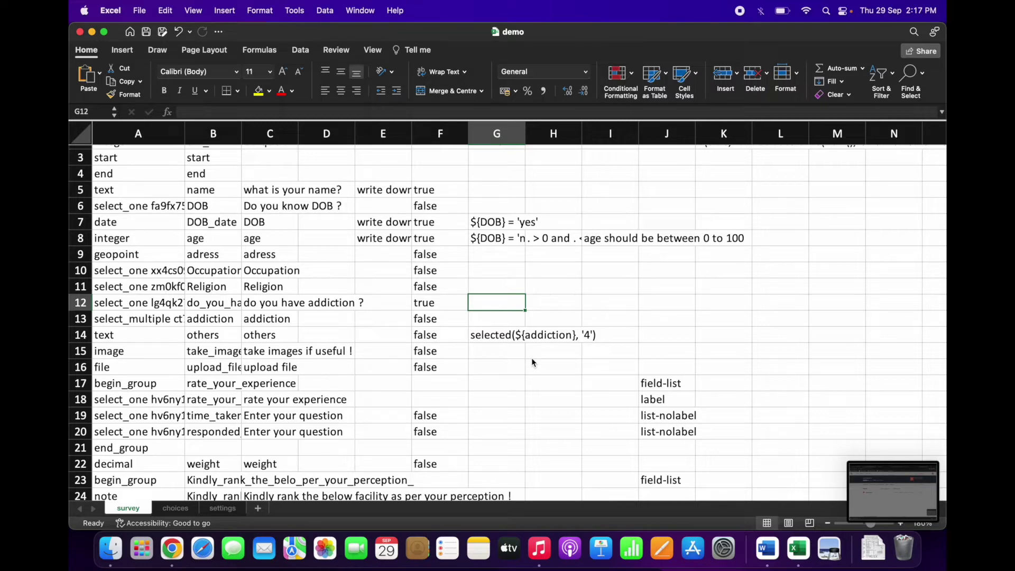
{"action": "scroll", "coordinate": [531, 358], "scroll_direction": "down", "scroll_amount": 1}
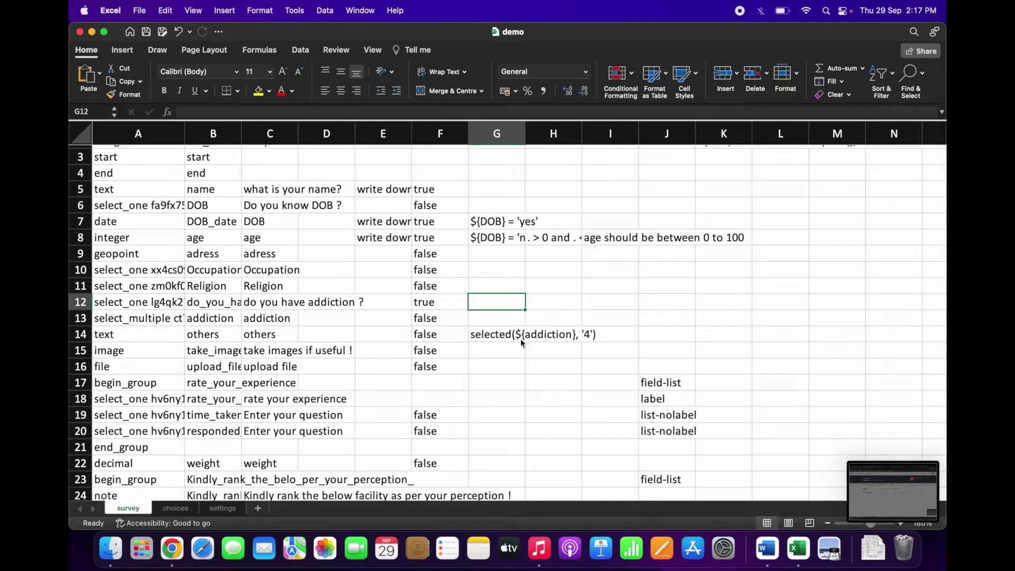
{"action": "scroll", "coordinate": [241, 359], "scroll_direction": "down", "scroll_amount": 1}
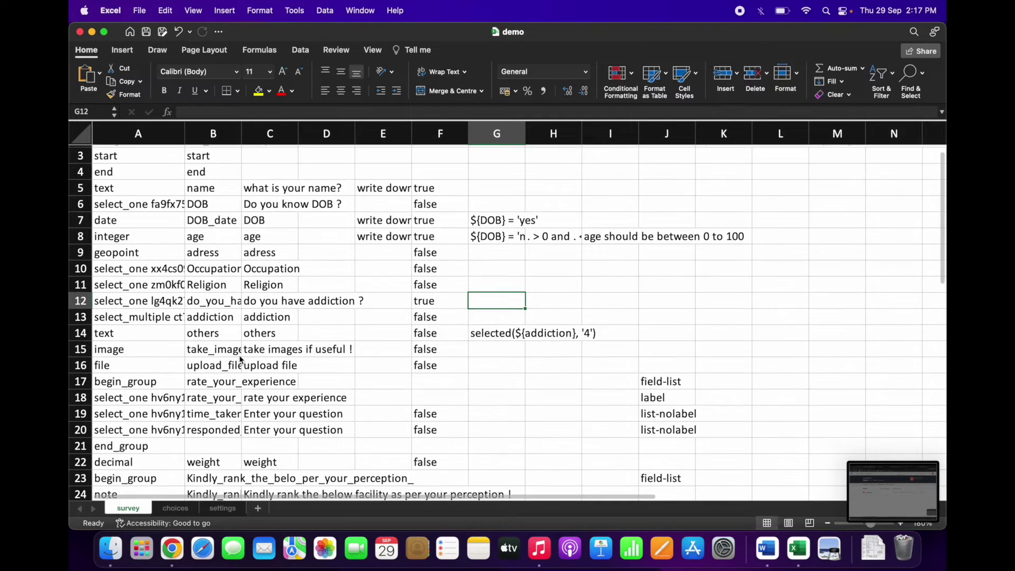
{"action": "left_click", "coordinate": [212, 320]}
{"action": "left_click", "coordinate": [211, 332]}
{"action": "left_click", "coordinate": [208, 319]}
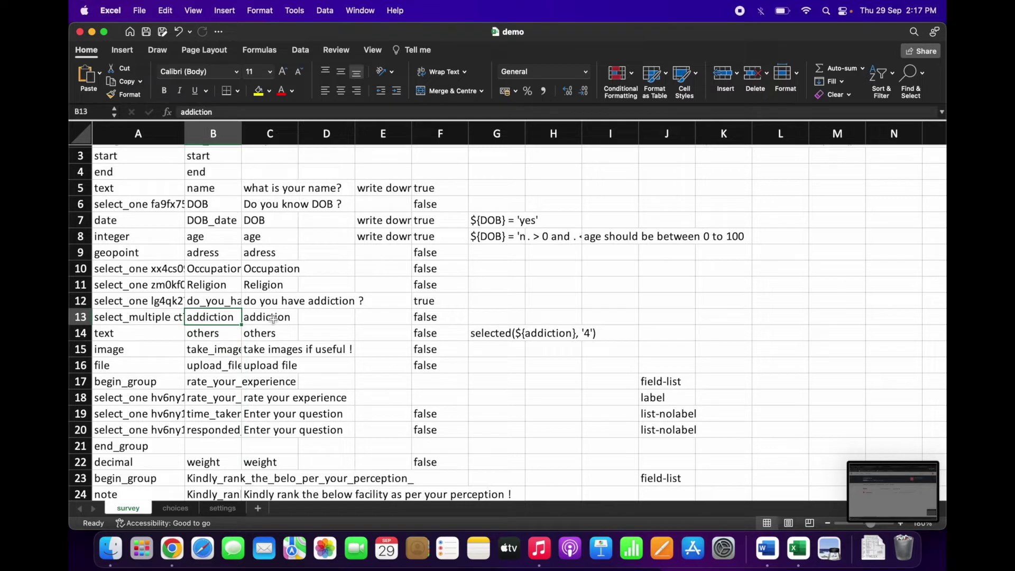
{"action": "left_click", "coordinate": [157, 317]}
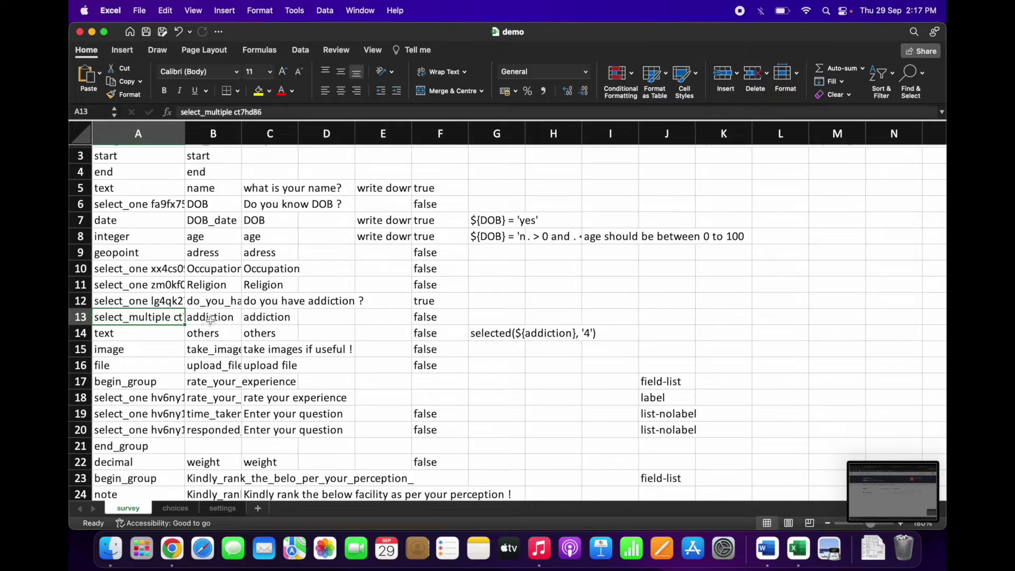
{"action": "left_click", "coordinate": [210, 320]}
{"action": "left_click", "coordinate": [258, 319]}
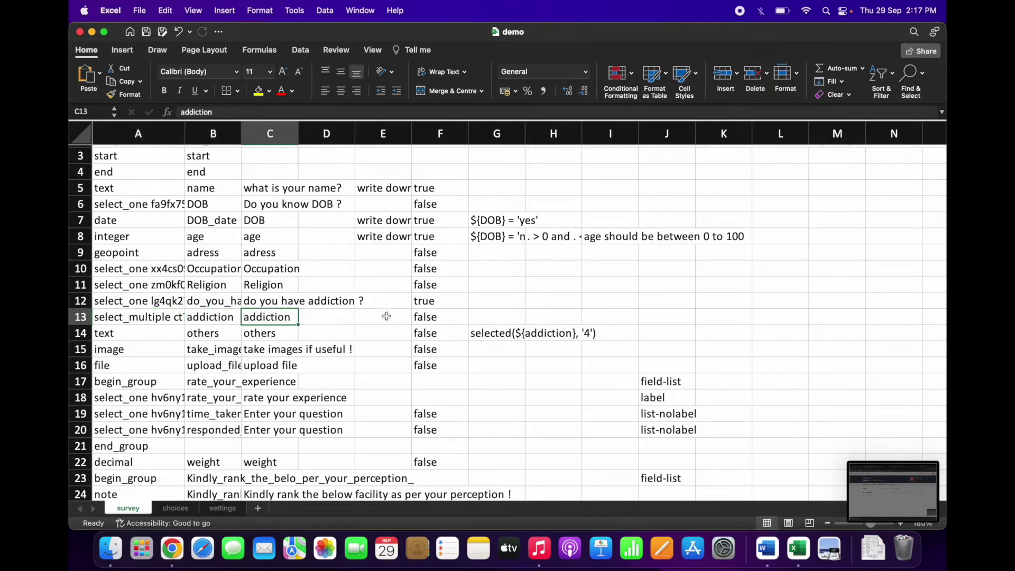
{"action": "left_click", "coordinate": [417, 318]}
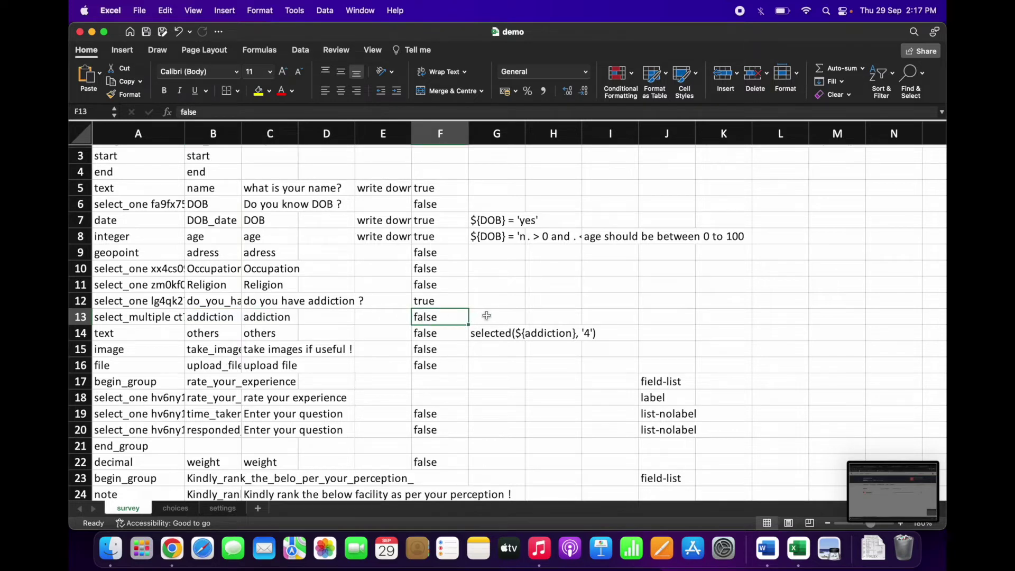
Step: Type the condition ${do_you_have_addiction} = 'yes' into cell G13
{"action": "left_click", "coordinate": [486, 315]}
{"action": "scroll", "coordinate": [519, 332], "scroll_direction": "up", "scroll_amount": 1}
{"action": "type", "text": "${"}
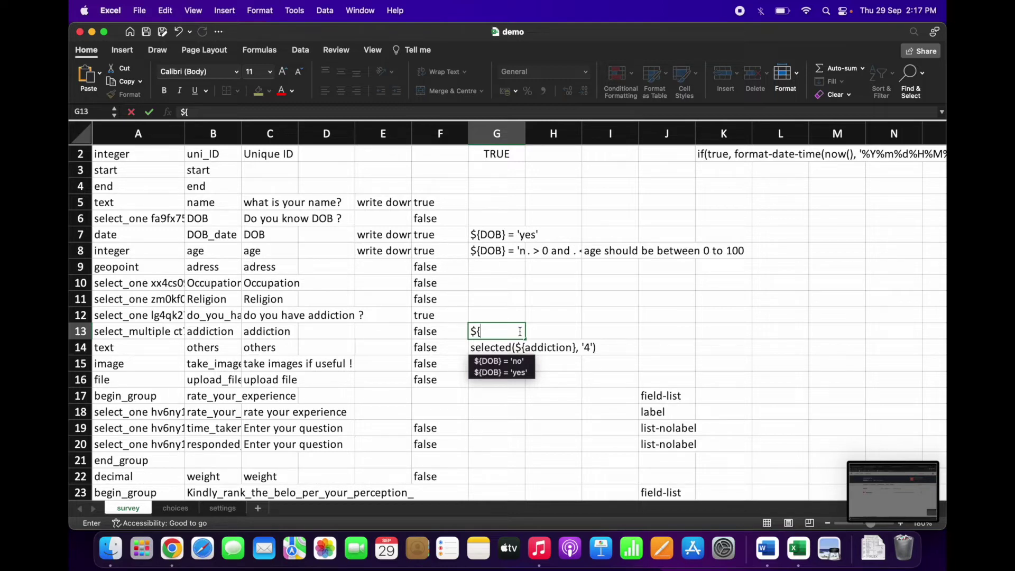
{"action": "type", "text": "do_yo"}
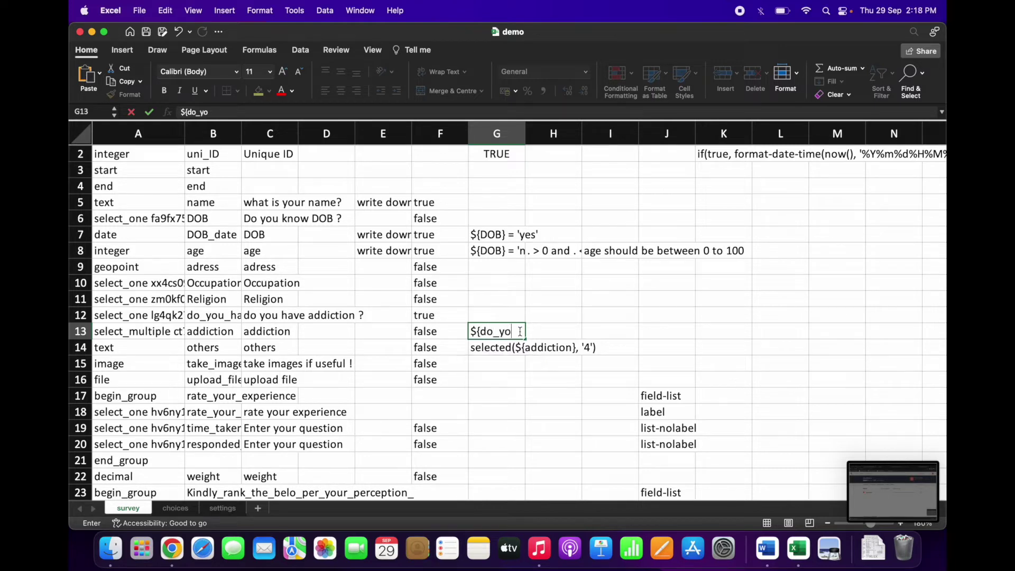
{"action": "type", "text": "u_have_addiction"}
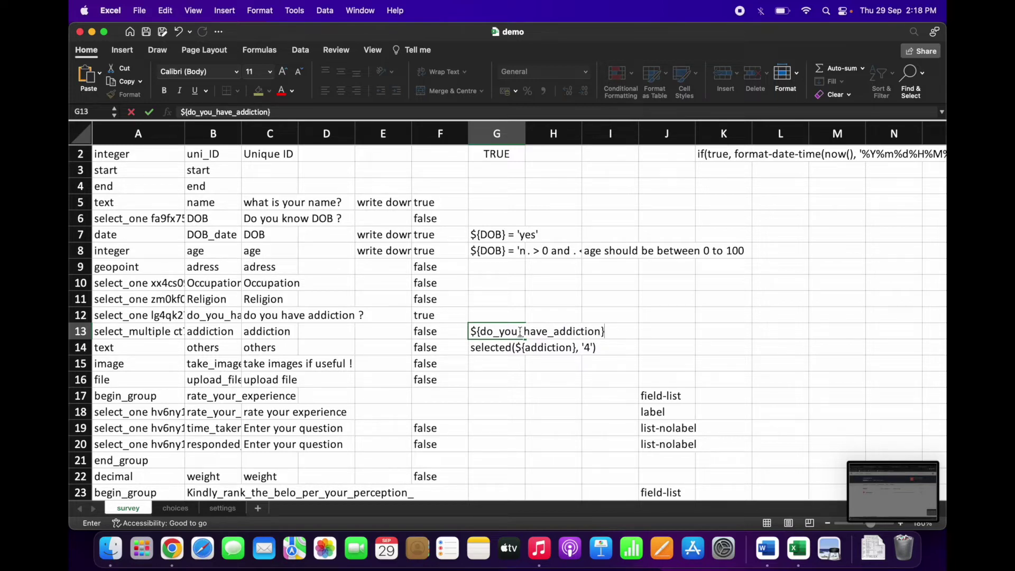
{"action": "type", "text": "} ="}
{"action": "type", "text": "yes'"}
{"action": "left_click", "coordinate": [504, 348]}
{"action": "left_click", "coordinate": [505, 331]}
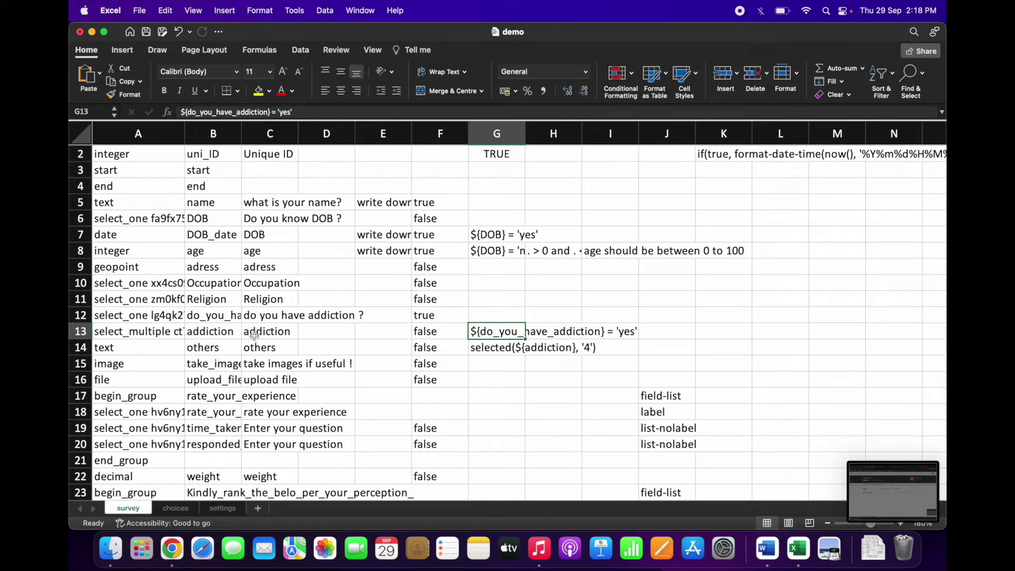
Step: Replace the name in G13's condition with the exact do_you_have_addiction_ from B12
{"action": "left_click", "coordinate": [220, 333]}
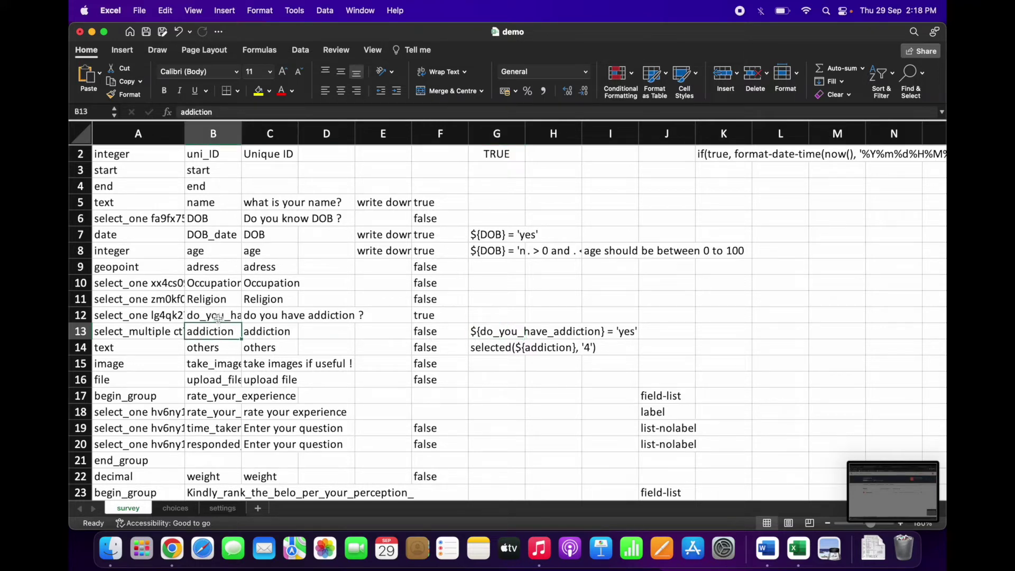
{"action": "left_click", "coordinate": [219, 316]}
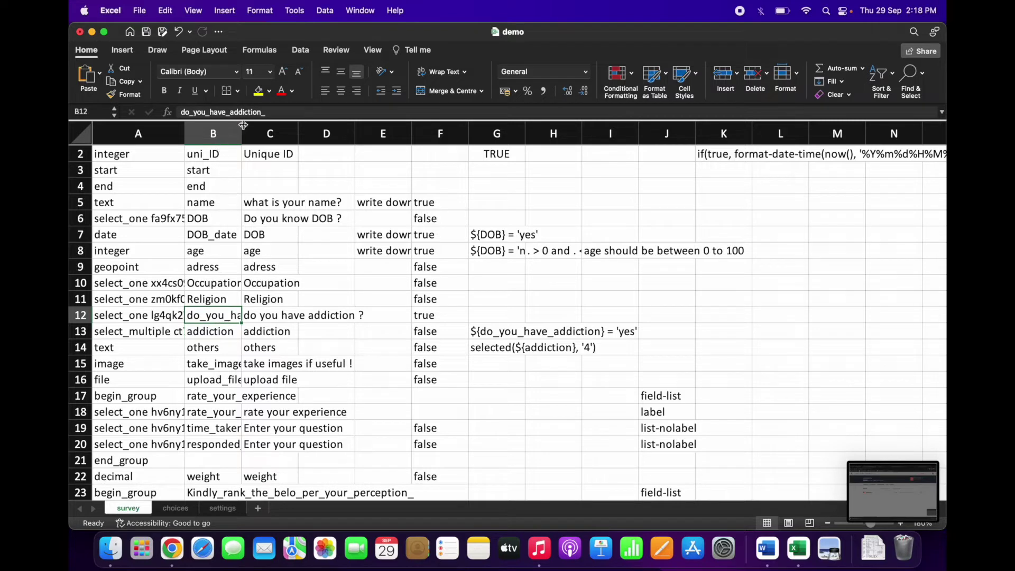
{"action": "left_click", "coordinate": [265, 112]}
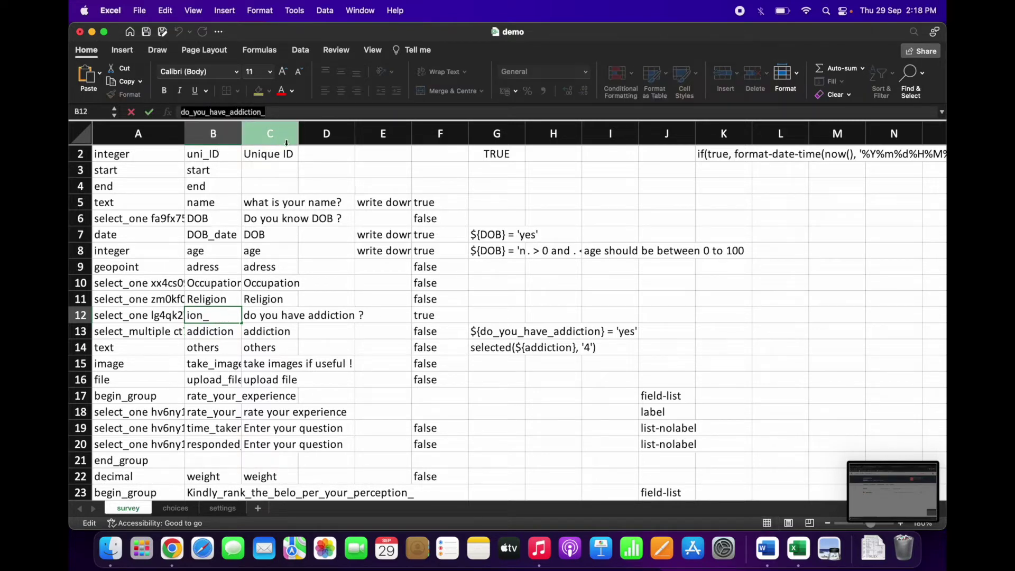
{"action": "left_click", "coordinate": [496, 331]}
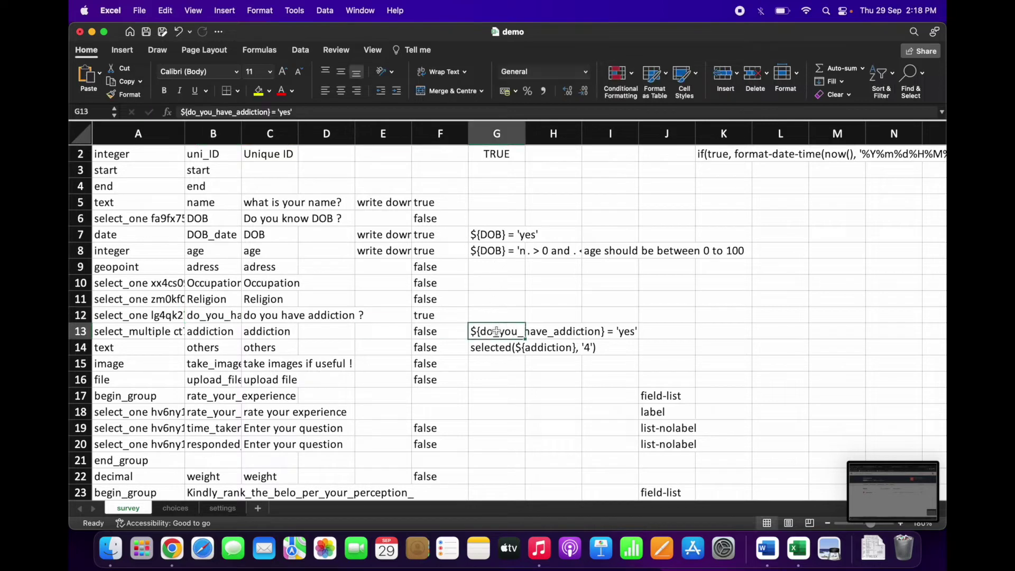
{"action": "left_click_drag", "start_coordinate": [270, 114], "coordinate": [189, 112]}
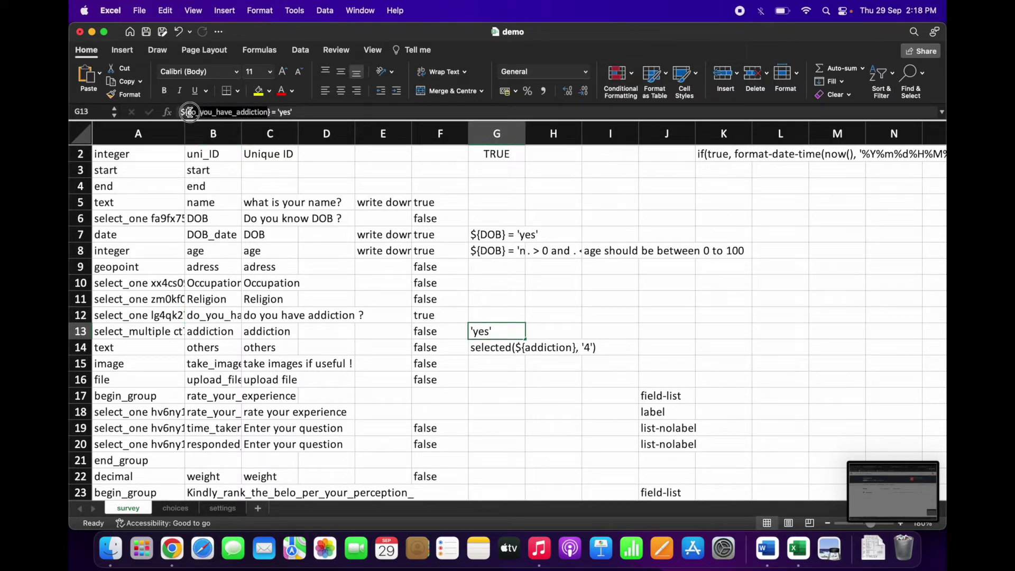
{"action": "double_click", "coordinate": [189, 112]}
{"action": "key", "text": "BackSpace"}
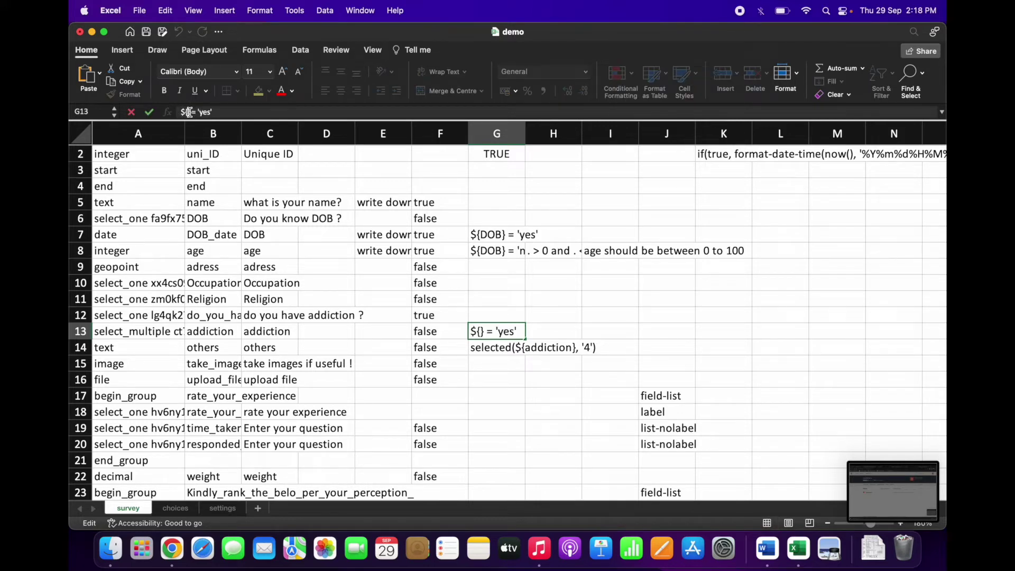
{"action": "type", "text": "do_you_have_addiction_"}
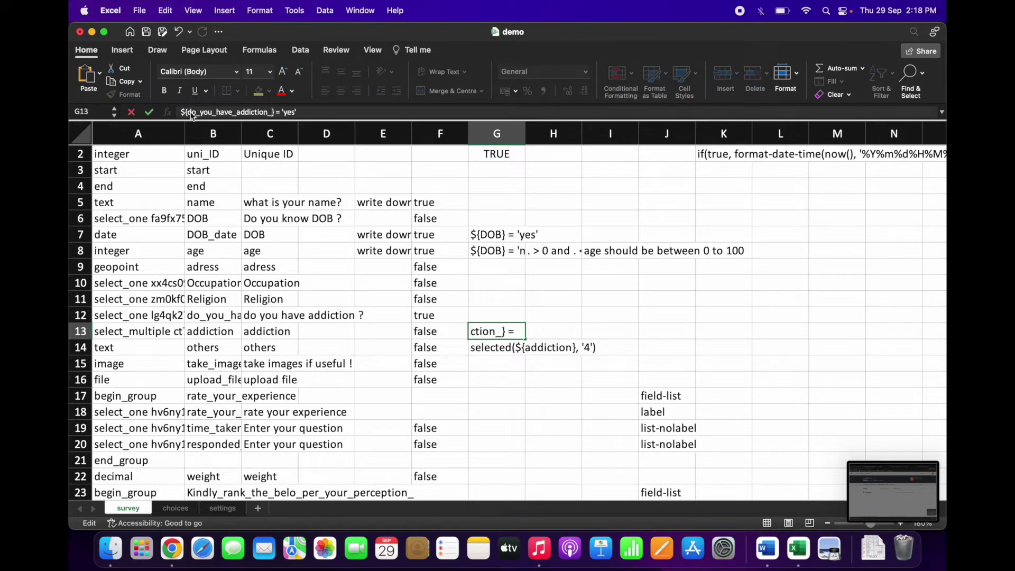
{"action": "left_click", "coordinate": [489, 348]}
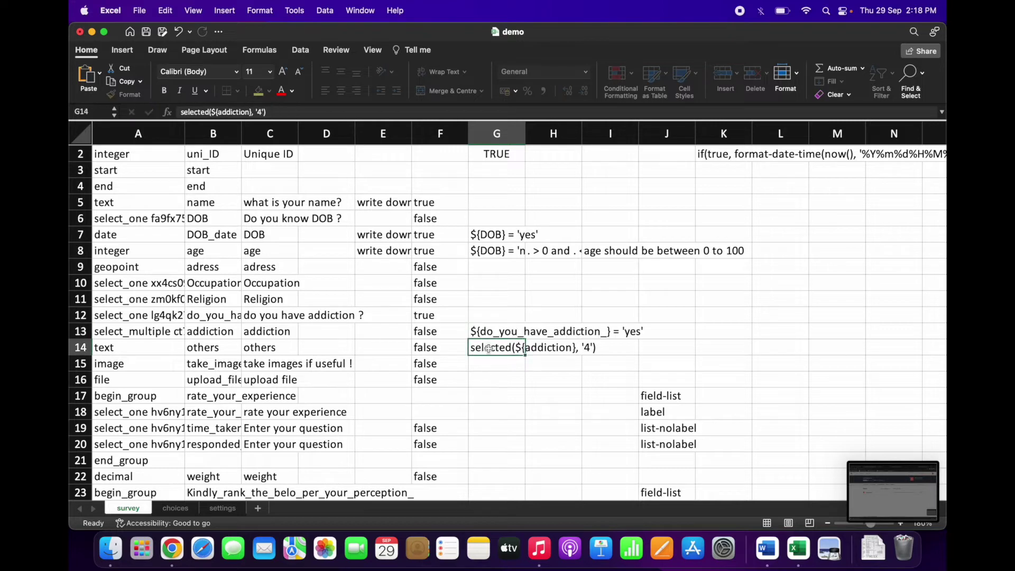
{"action": "left_click", "coordinate": [214, 332]}
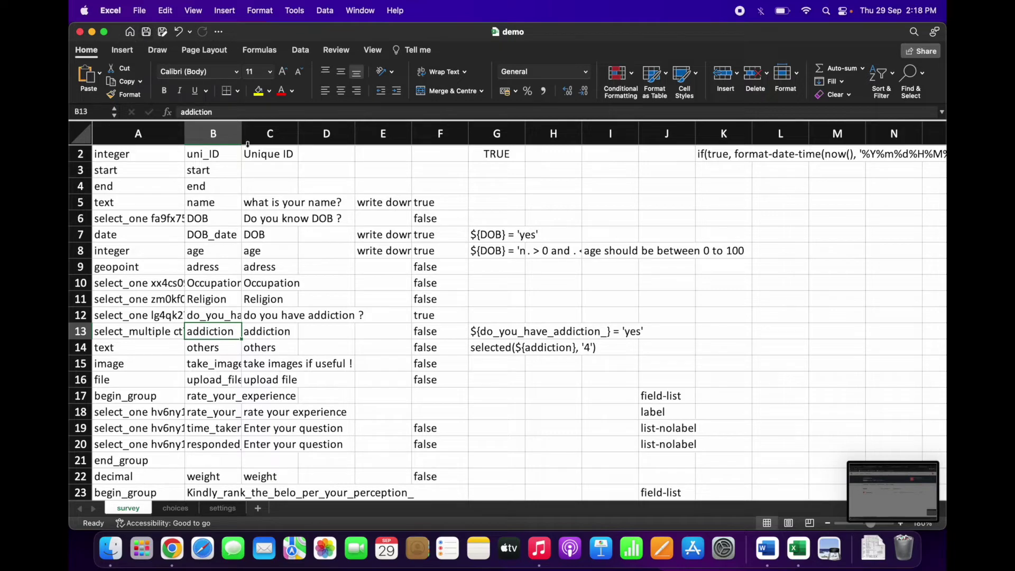
Step: Insert four empty rows above the calculate row in the demo survey sheet
{"action": "scroll", "coordinate": [421, 399], "scroll_direction": "up", "scroll_amount": 1}
{"action": "scroll", "coordinate": [421, 403], "scroll_direction": "down", "scroll_amount": 10}
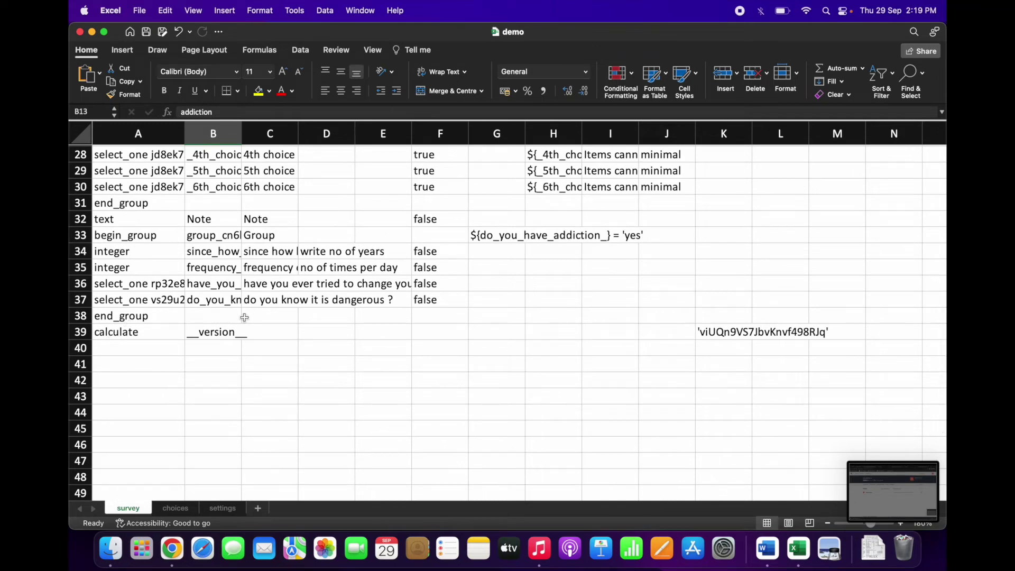
{"action": "right_click", "coordinate": [85, 329]}
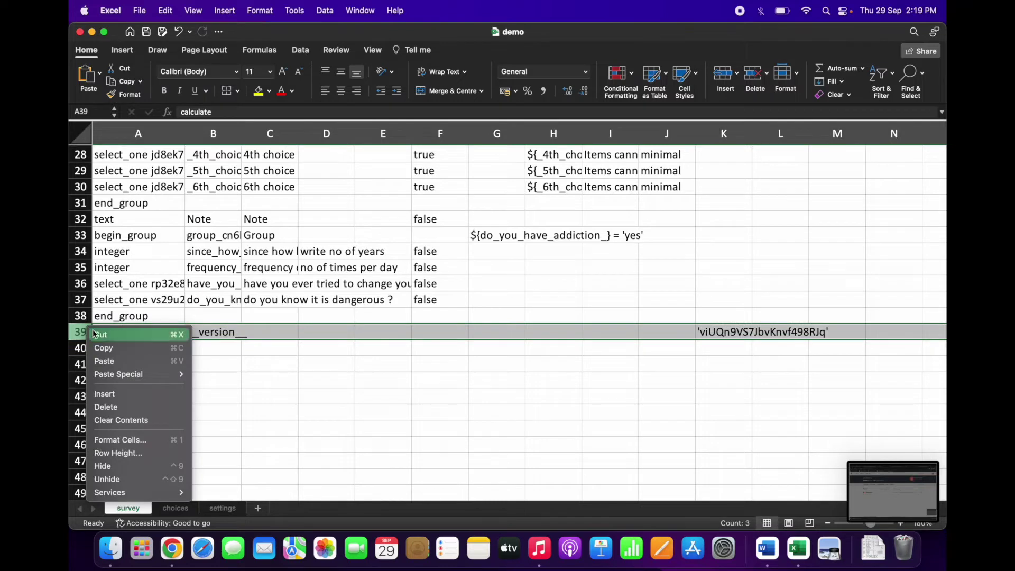
{"action": "left_click", "coordinate": [115, 397]}
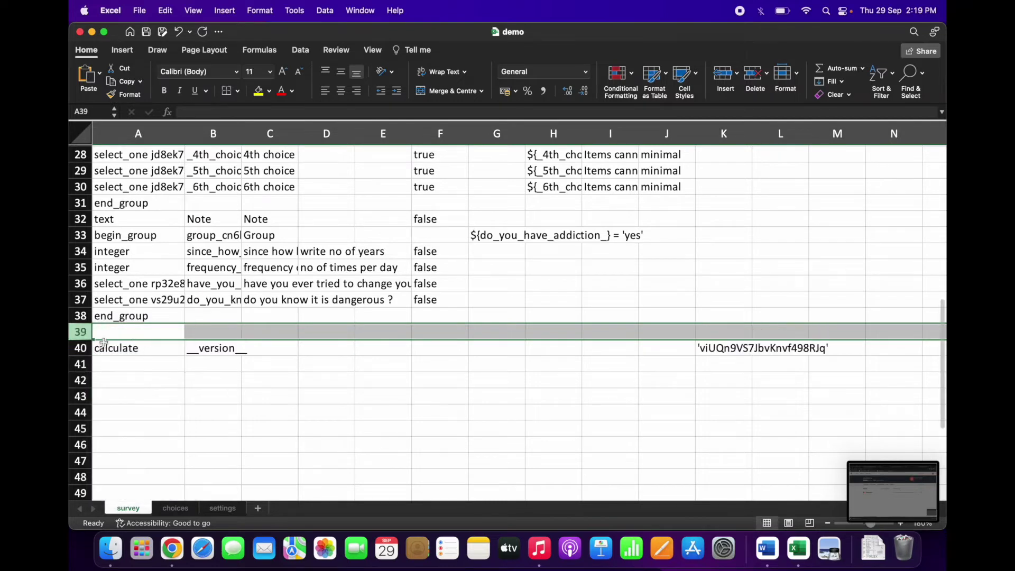
{"action": "right_click", "coordinate": [85, 331]}
{"action": "left_click", "coordinate": [105, 396]}
{"action": "right_click", "coordinate": [87, 336]}
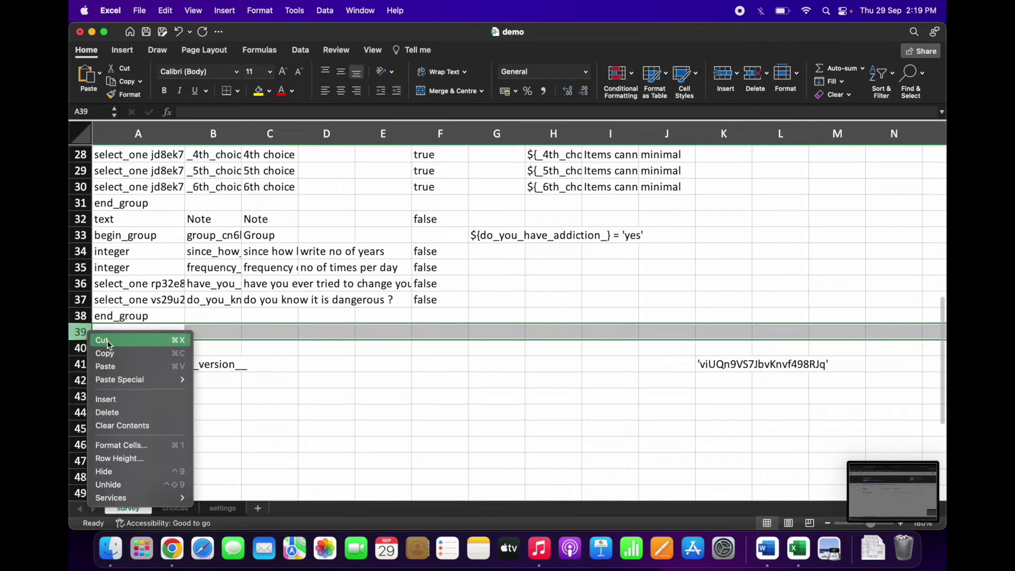
{"action": "left_click", "coordinate": [130, 396]}
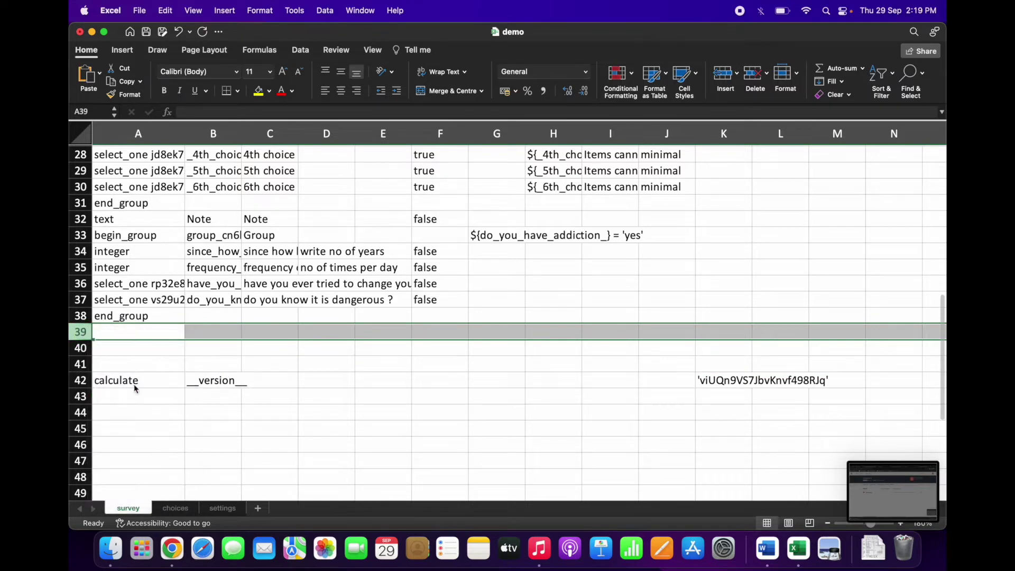
{"action": "right_click", "coordinate": [88, 364]}
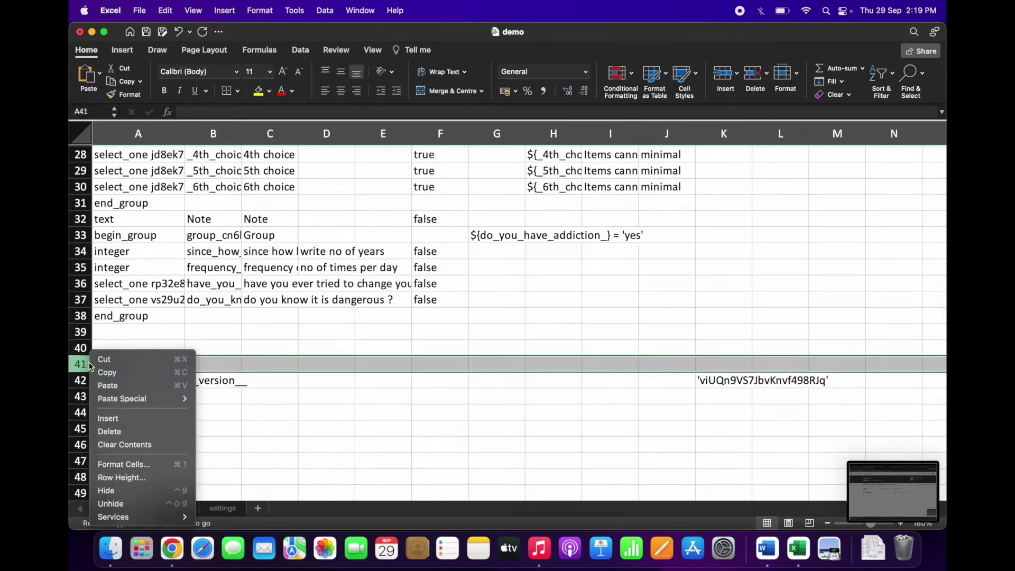
{"action": "left_click", "coordinate": [140, 418]}
Step: Add integer question total_members, labelled 'no of members in house', with TRUE in row 39
{"action": "left_click", "coordinate": [143, 337]}
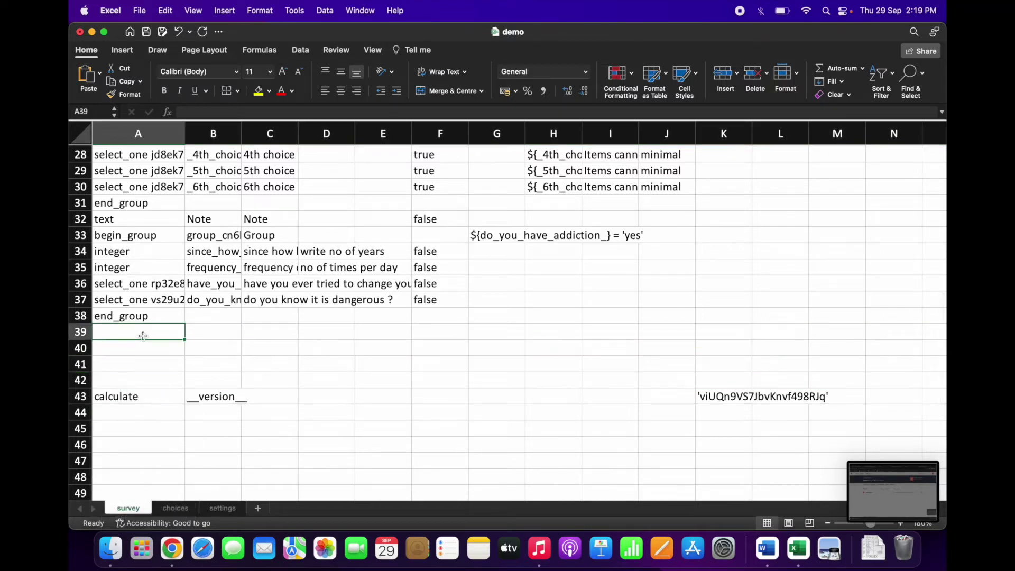
{"action": "type", "text": "int"}
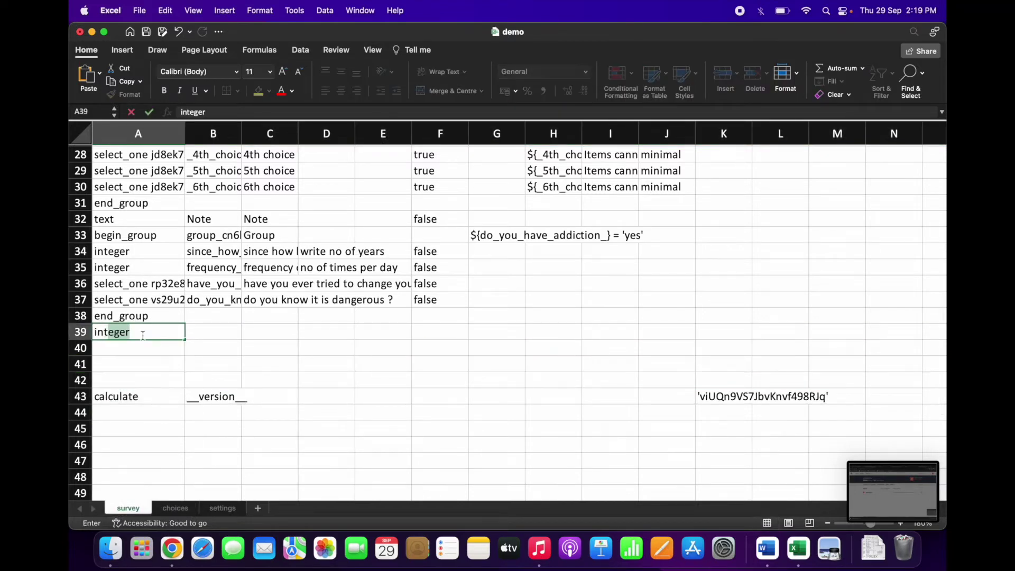
{"action": "key", "text": "Tab"}
{"action": "type", "text": "no o"}
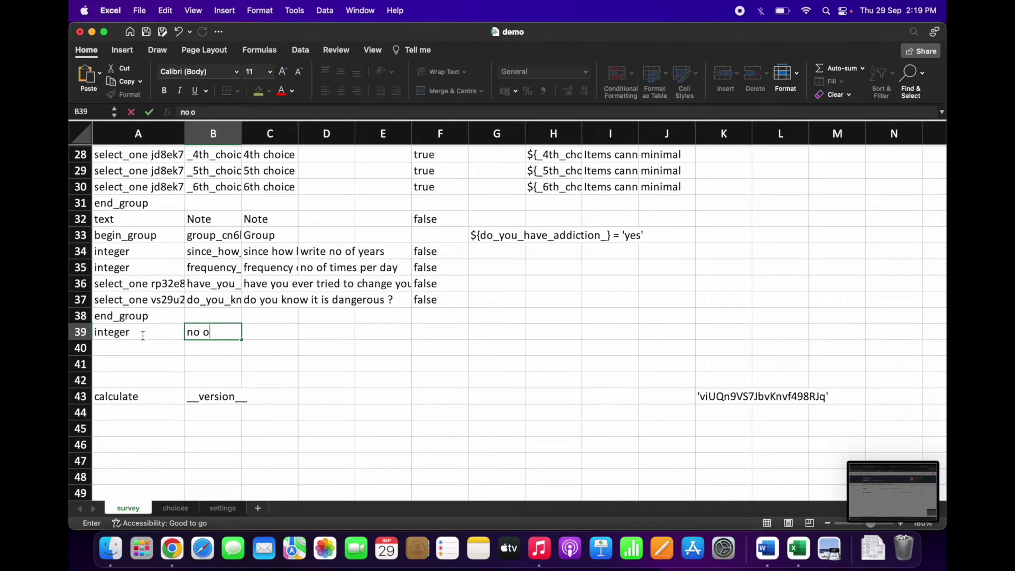
{"action": "key", "text": "BackSpace"}
{"action": "key", "text": "BackSpace"}
{"action": "key", "text": "BackSpace"}
{"action": "key", "text": "BackSpace"}
{"action": "type", "text": "total_members"}
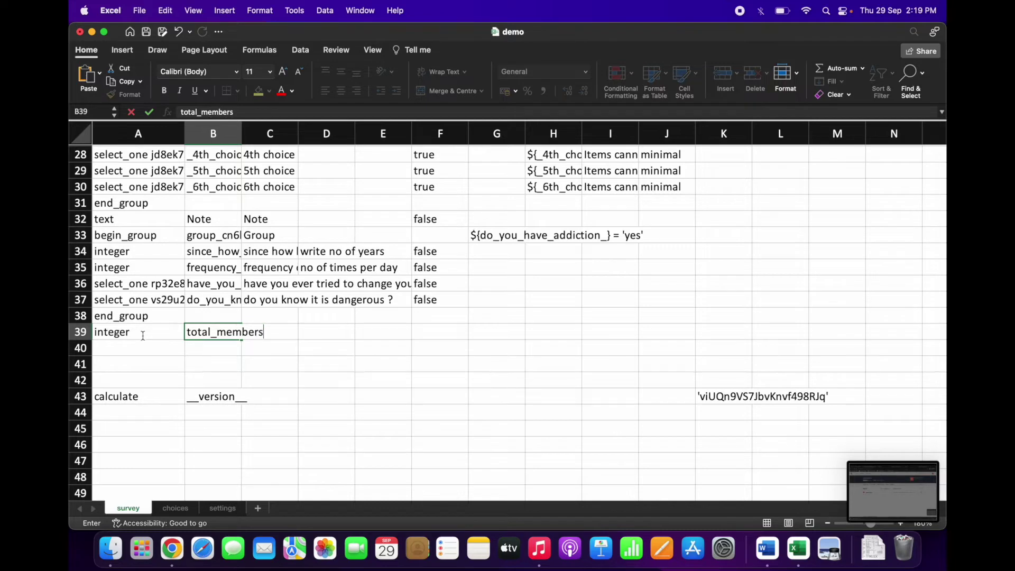
{"action": "key", "text": "Tab"}
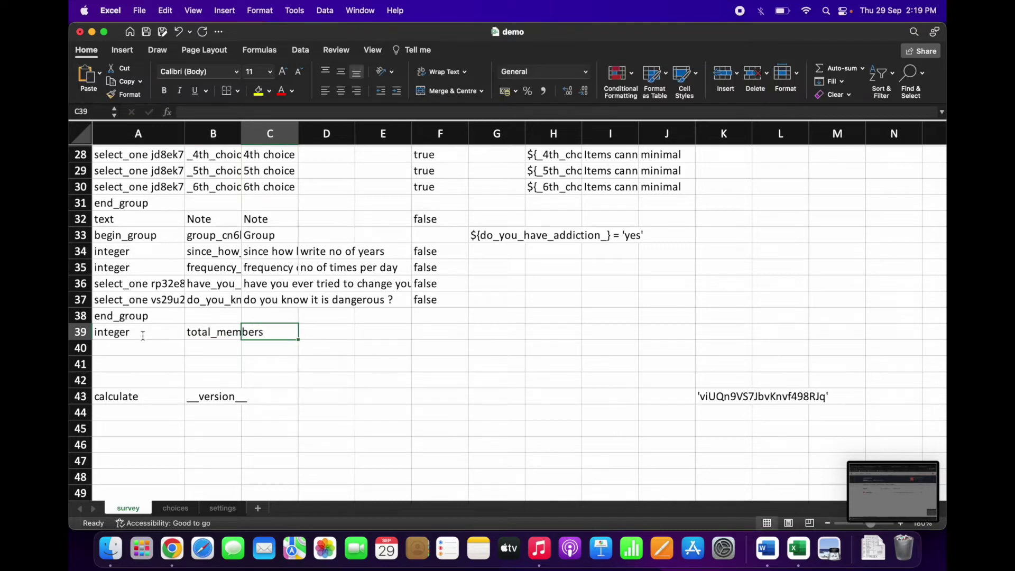
{"action": "type", "text": "no of"}
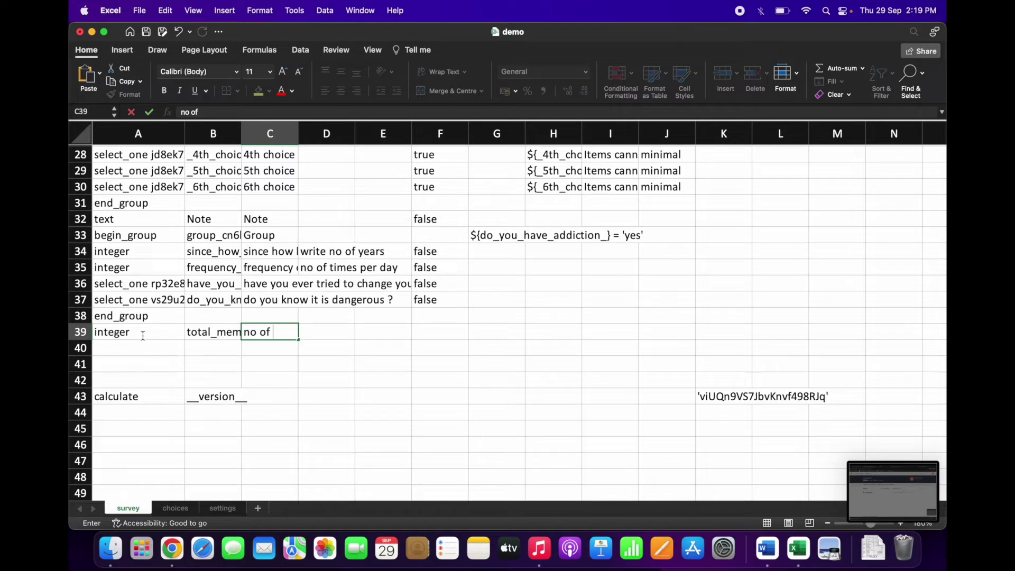
{"action": "type", "text": " members in house"}
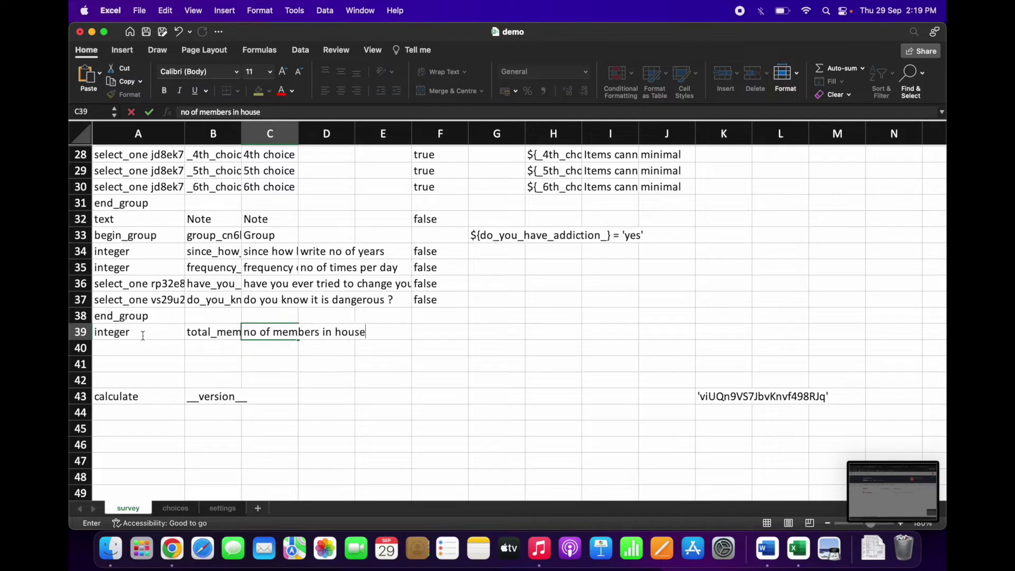
{"action": "key", "text": "Tab"}
{"action": "key", "text": "Tab"}
{"action": "key", "text": "Tab"}
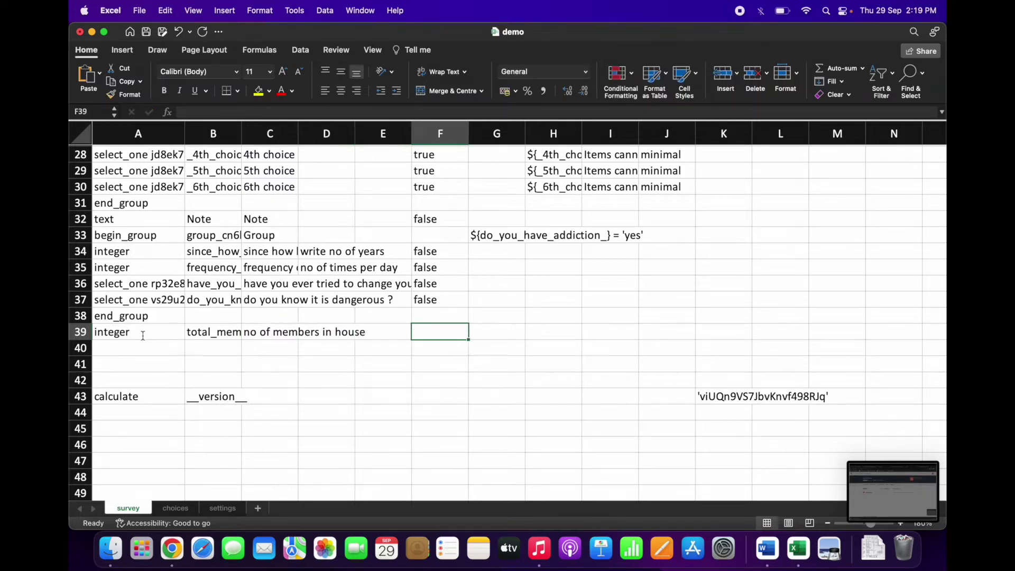
{"action": "type", "text": "true"}
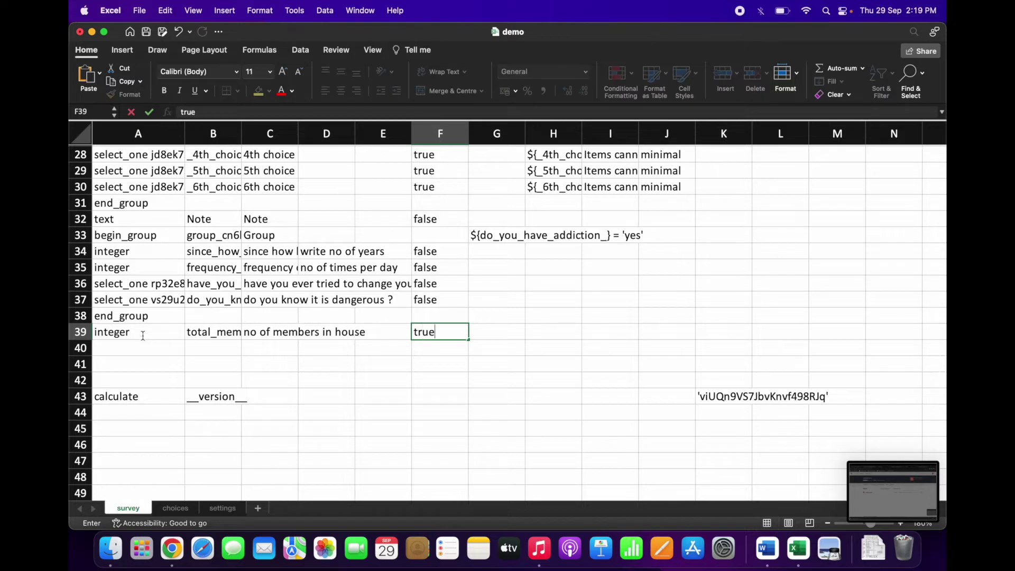
{"action": "key", "text": "Tab"}
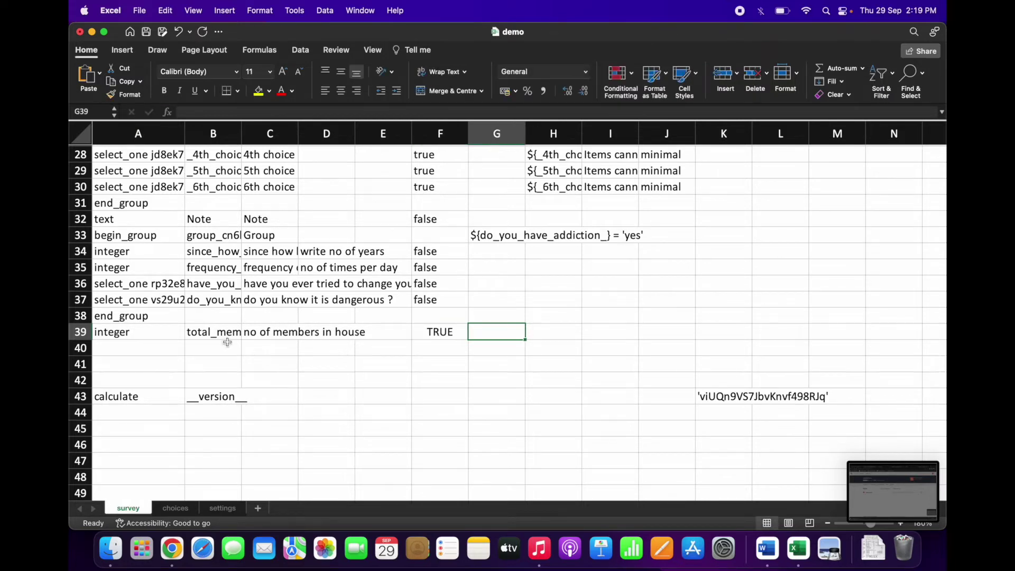
{"action": "scroll", "coordinate": [529, 350], "scroll_direction": "down", "scroll_amount": 1}
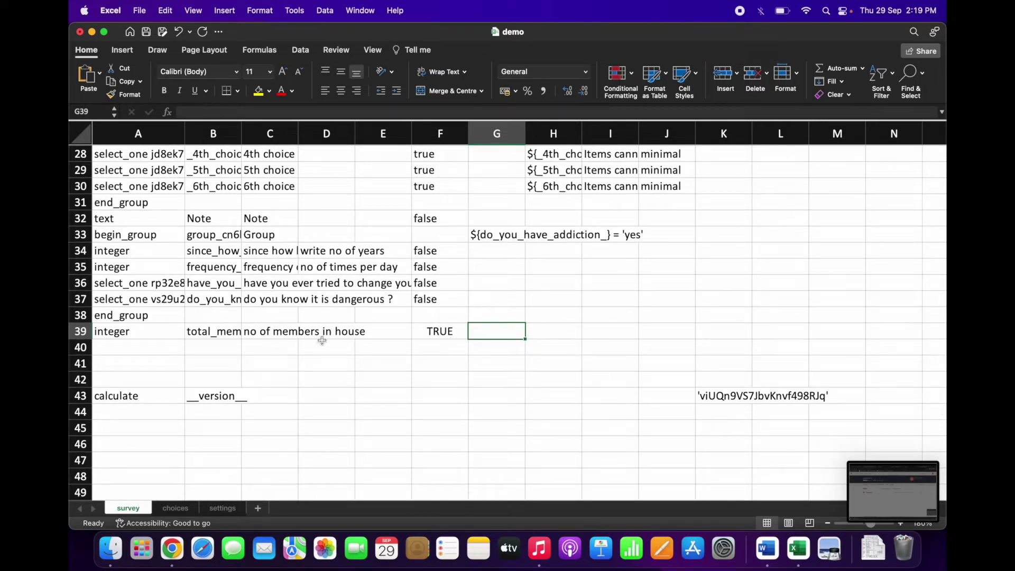
{"action": "left_click", "coordinate": [161, 348]}
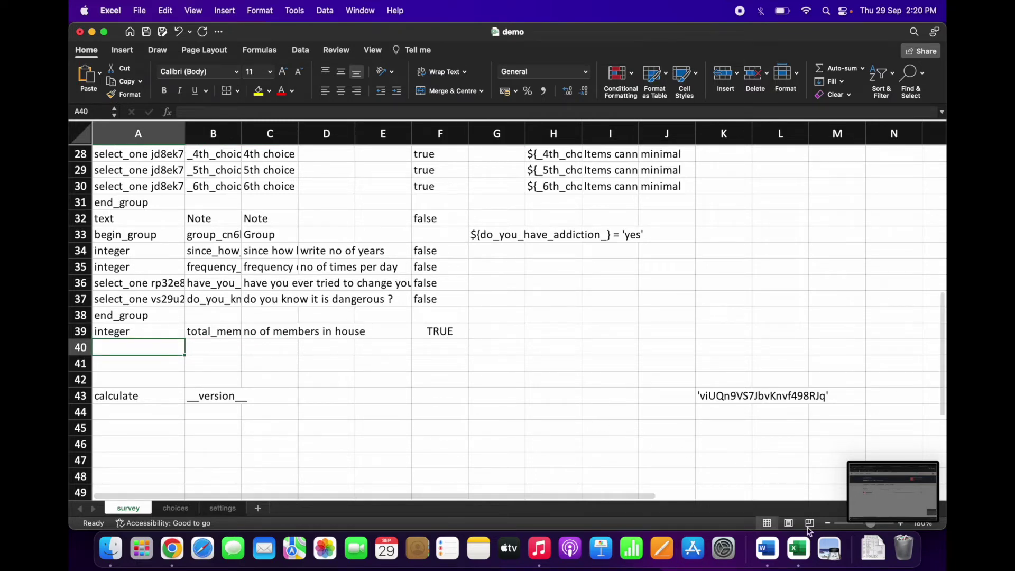
Step: Copy baseline_hh_survey's Household member names begin repeat row 32, undoing a stray edit
{"action": "right_click", "coordinate": [803, 552]}
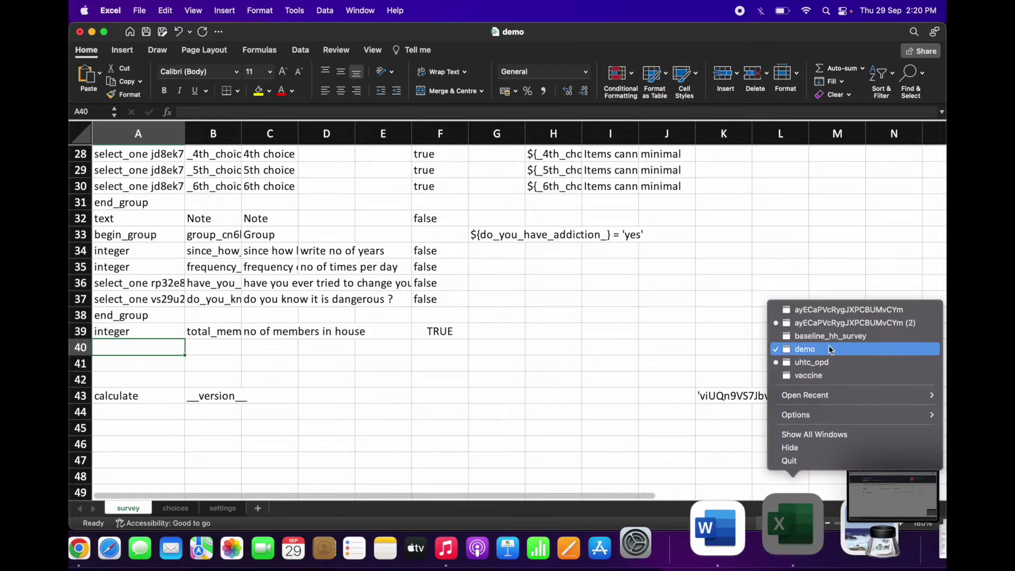
{"action": "left_click", "coordinate": [846, 338]}
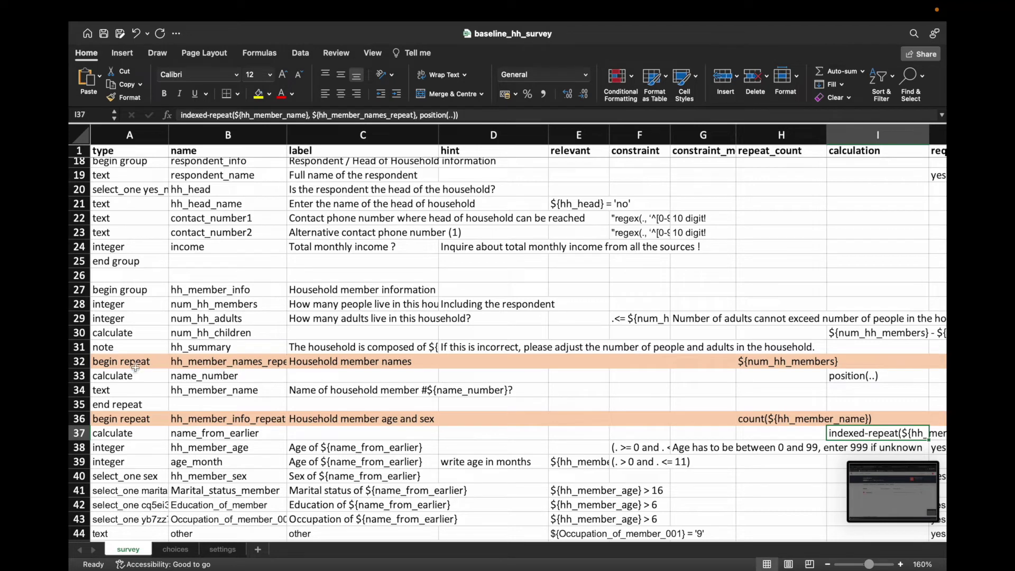
{"action": "scroll", "coordinate": [222, 362], "scroll_direction": "down", "scroll_amount": 1}
{"action": "scroll", "coordinate": [392, 363], "scroll_direction": "down", "scroll_amount": 1}
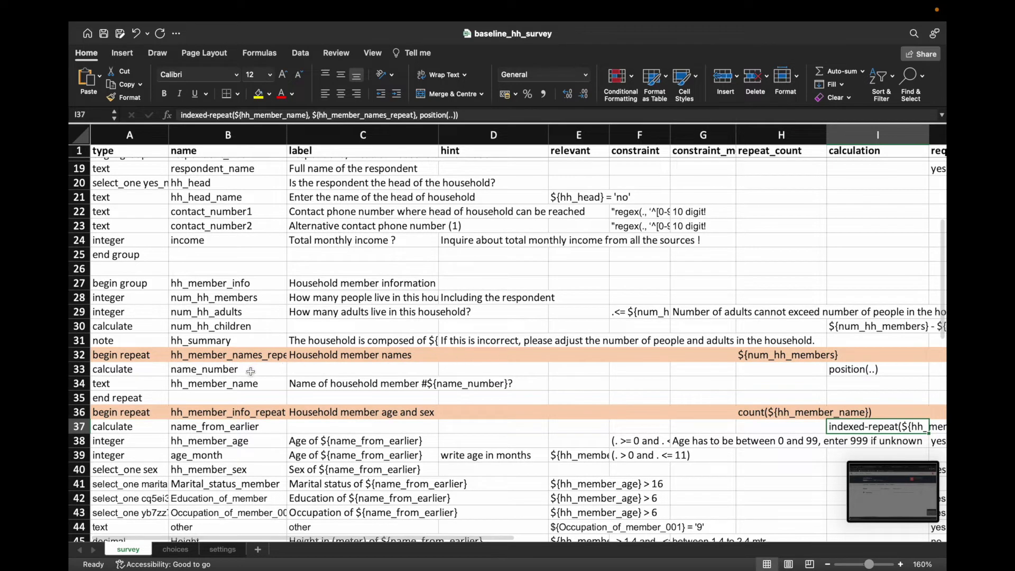
{"action": "left_click", "coordinate": [222, 355]}
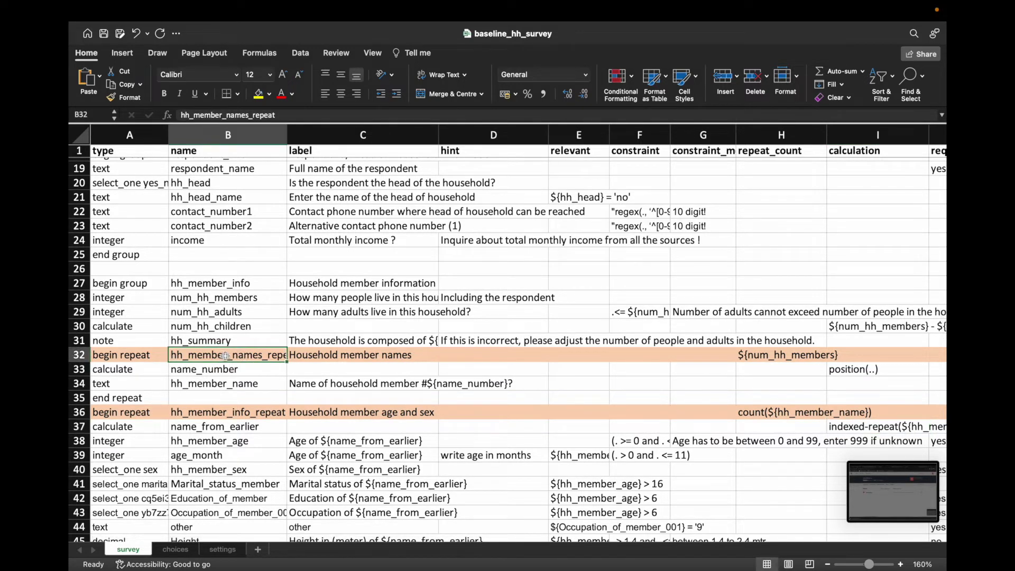
{"action": "left_click_drag", "start_coordinate": [136, 355], "coordinate": [706, 358]}
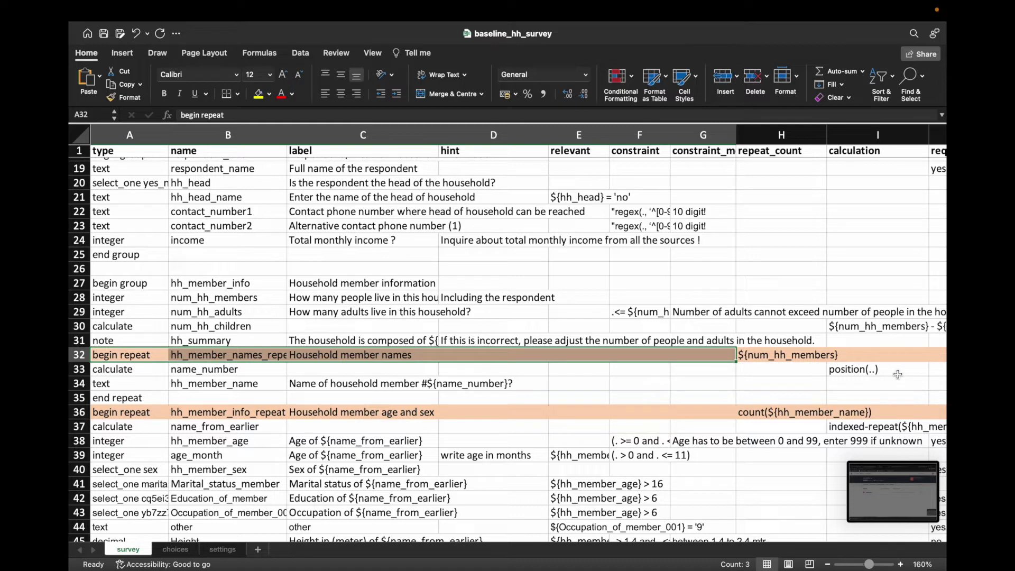
{"action": "type", "text": "calculate"}
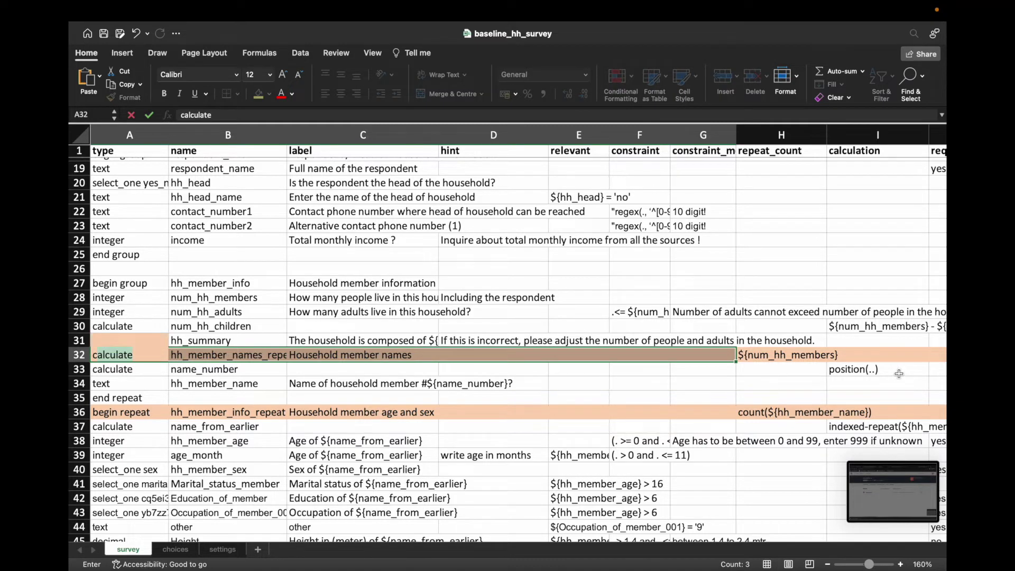
{"action": "left_click", "coordinate": [262, 366]}
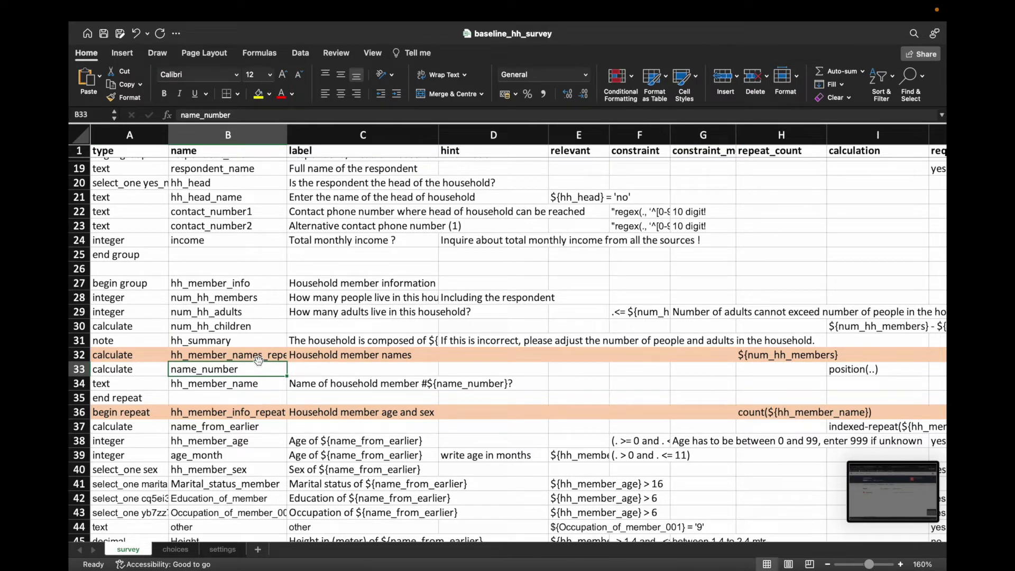
{"action": "key", "text": "super+z"}
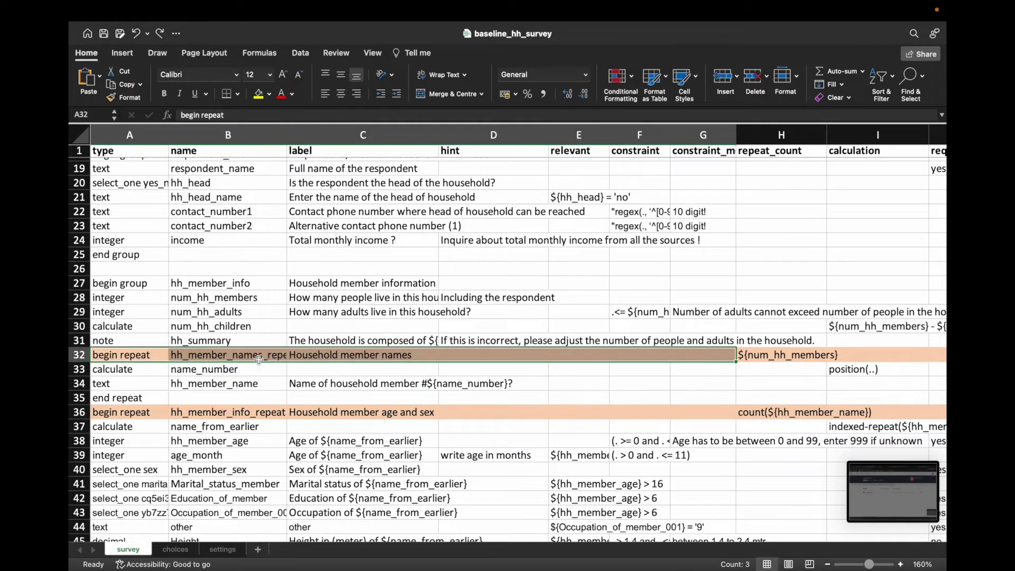
{"action": "right_click", "coordinate": [260, 357]}
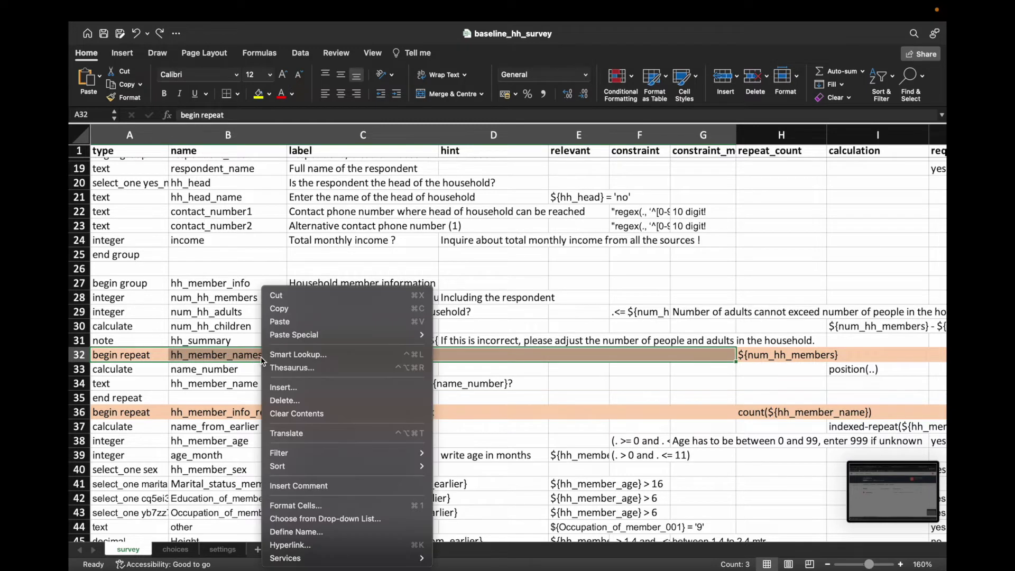
{"action": "left_click", "coordinate": [290, 316]}
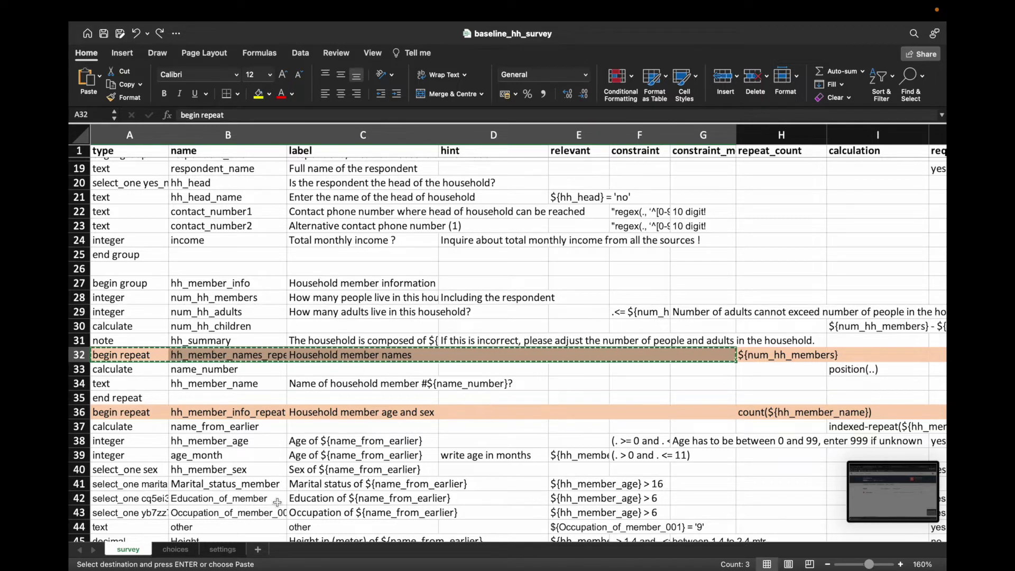
Step: Bring the demo workbook back to the front
{"action": "mouse_move", "coordinate": [682, 569]}
{"action": "left_click", "coordinate": [800, 527]}
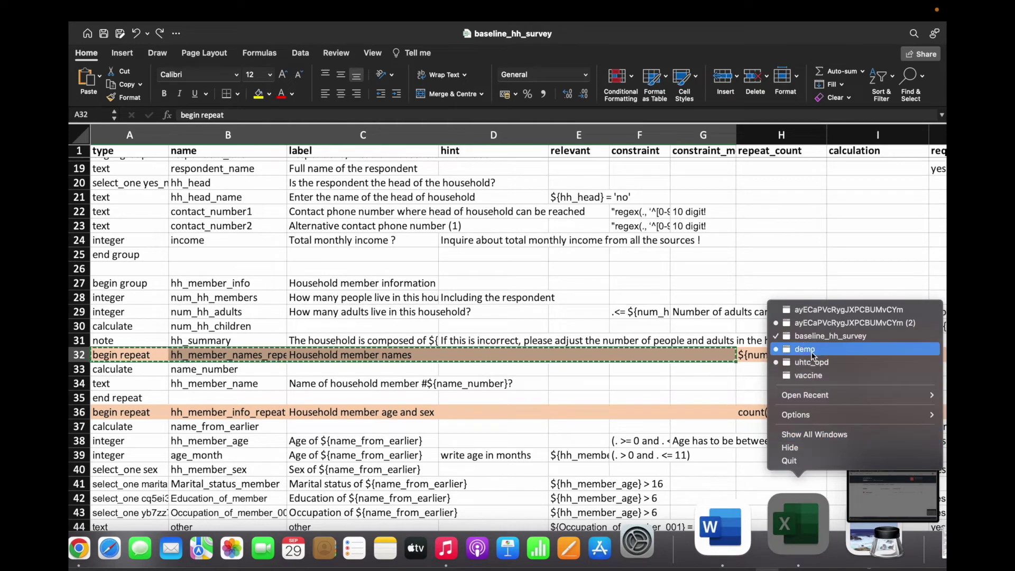
{"action": "left_click", "coordinate": [812, 350]}
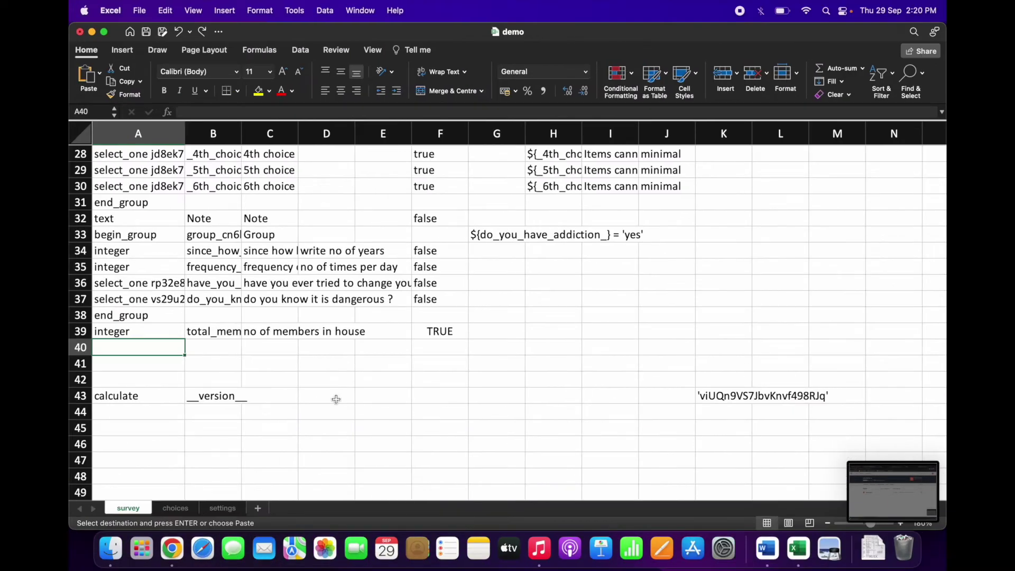
Step: Paste the begin repeat row into demo row 40 and check hh_member_names_repeat and its label
{"action": "key", "text": "super+v"}
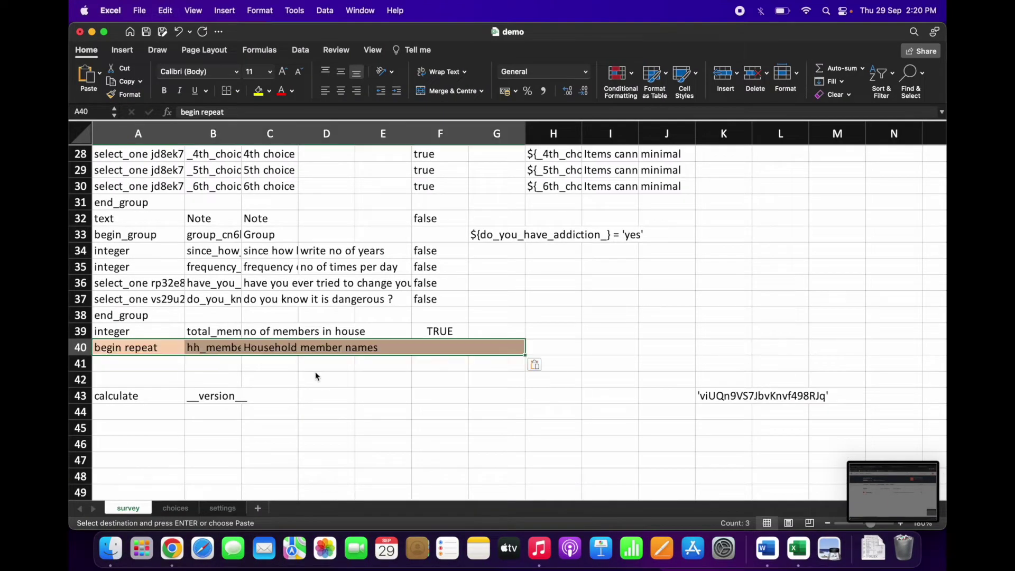
{"action": "left_click", "coordinate": [442, 368]}
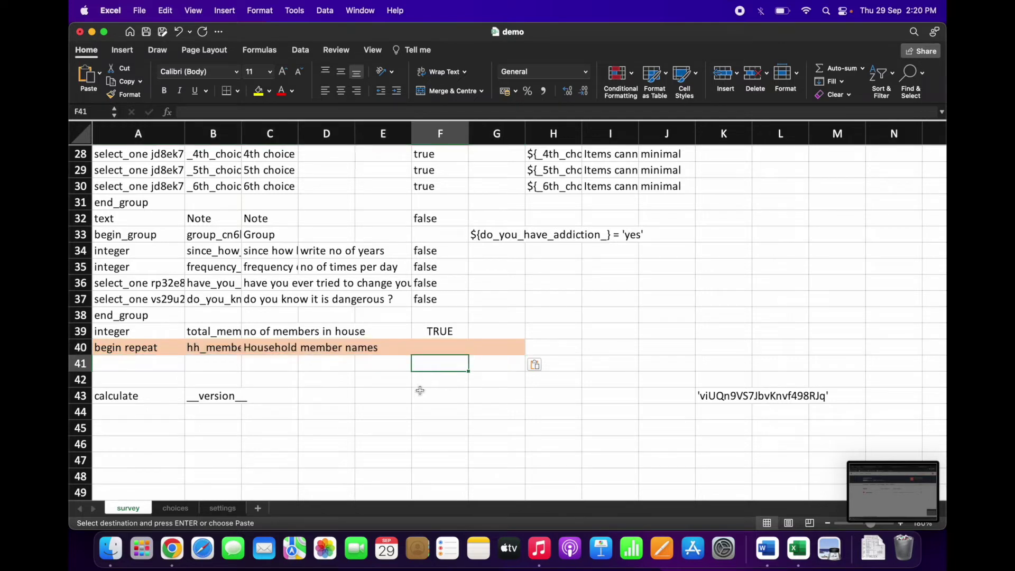
{"action": "left_click", "coordinate": [219, 349]}
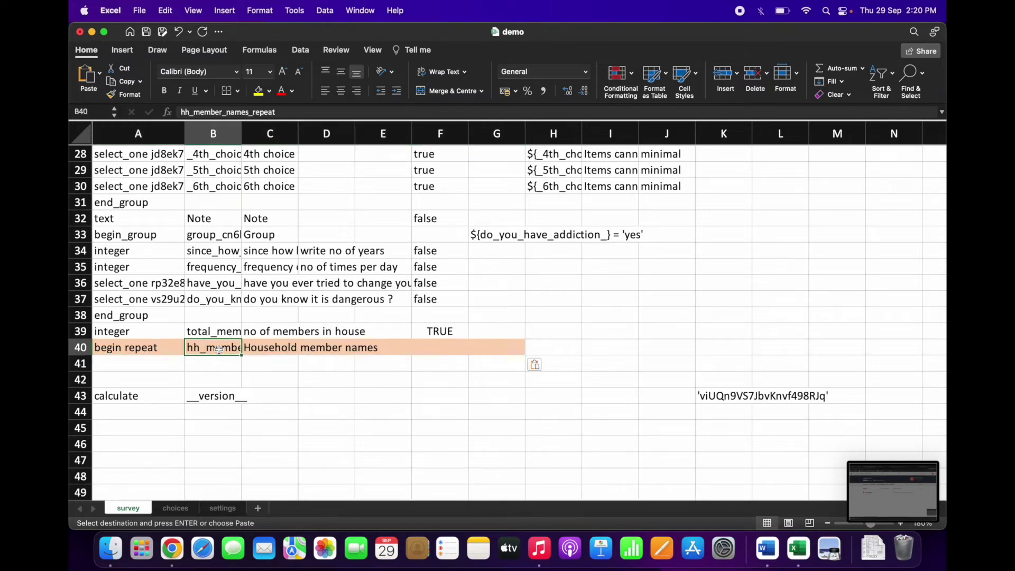
{"action": "left_click", "coordinate": [271, 353]}
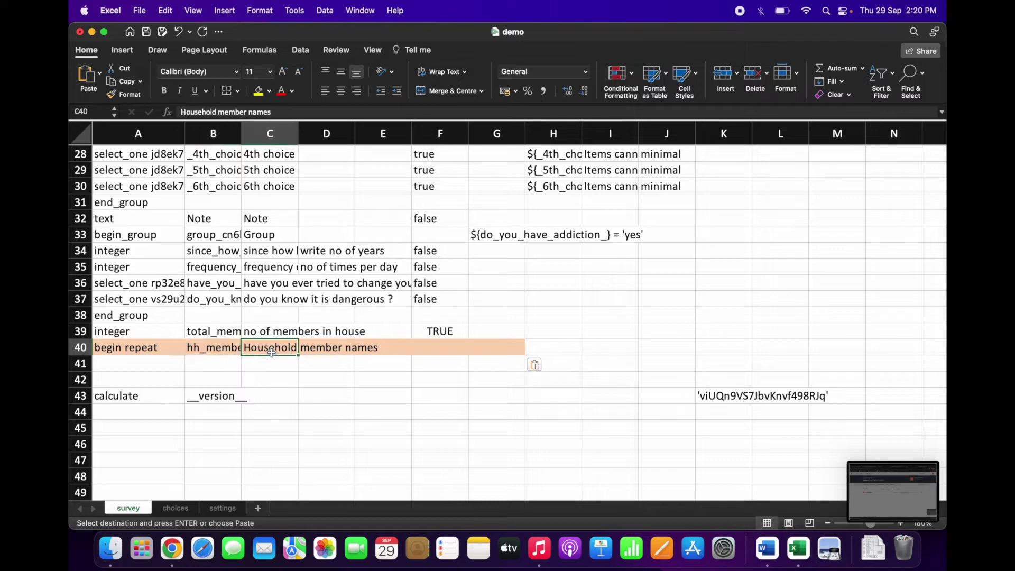
{"action": "left_click", "coordinate": [326, 349]}
{"action": "left_click", "coordinate": [369, 347]}
{"action": "left_click", "coordinate": [430, 347]}
{"action": "left_click", "coordinate": [483, 348]}
{"action": "left_click", "coordinate": [541, 349]}
{"action": "left_click", "coordinate": [629, 348]}
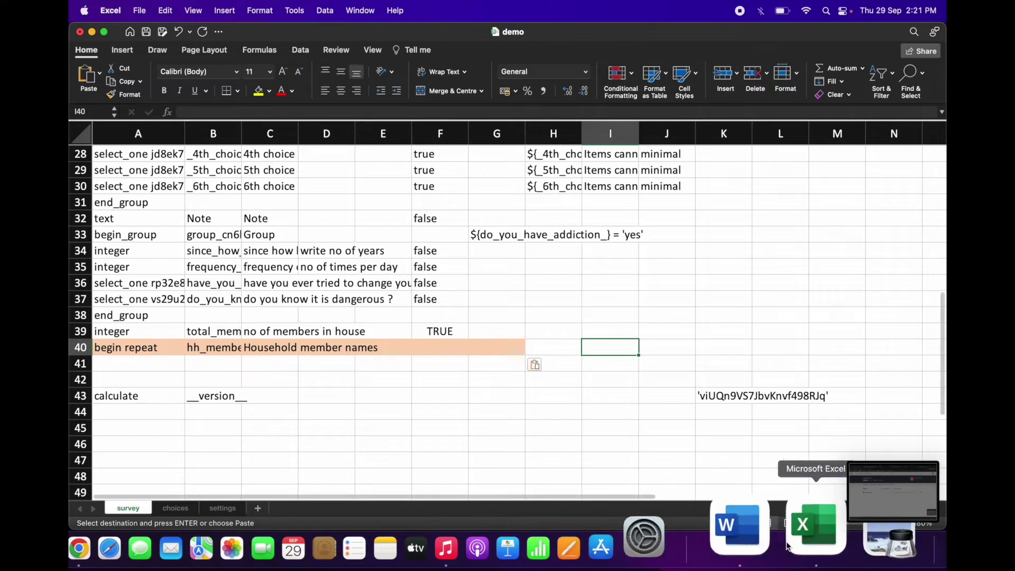
Step: Switch to baseline_hh_survey and inspect its repeat_count value in H32
{"action": "right_click", "coordinate": [793, 525]}
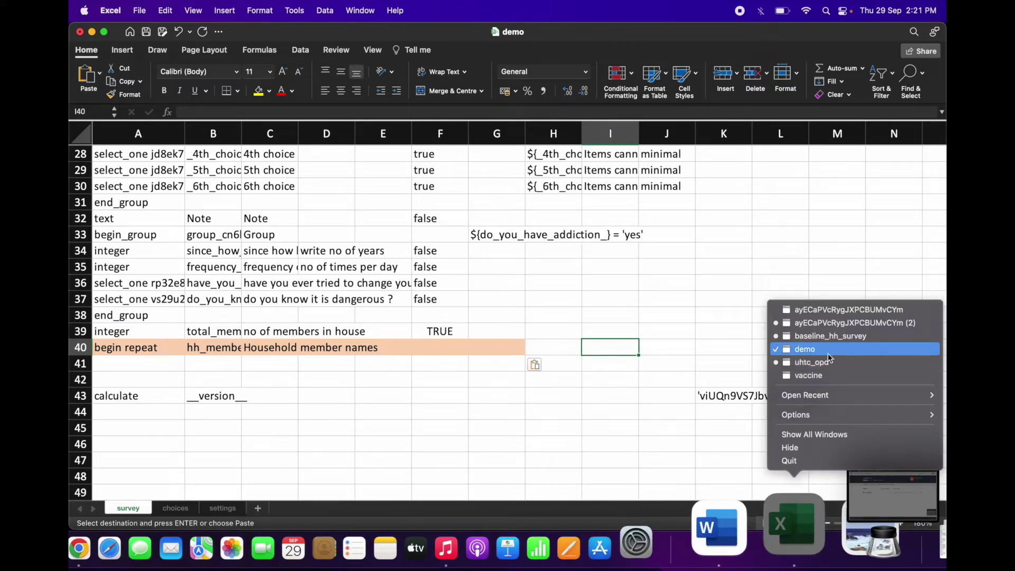
{"action": "left_click", "coordinate": [838, 338]}
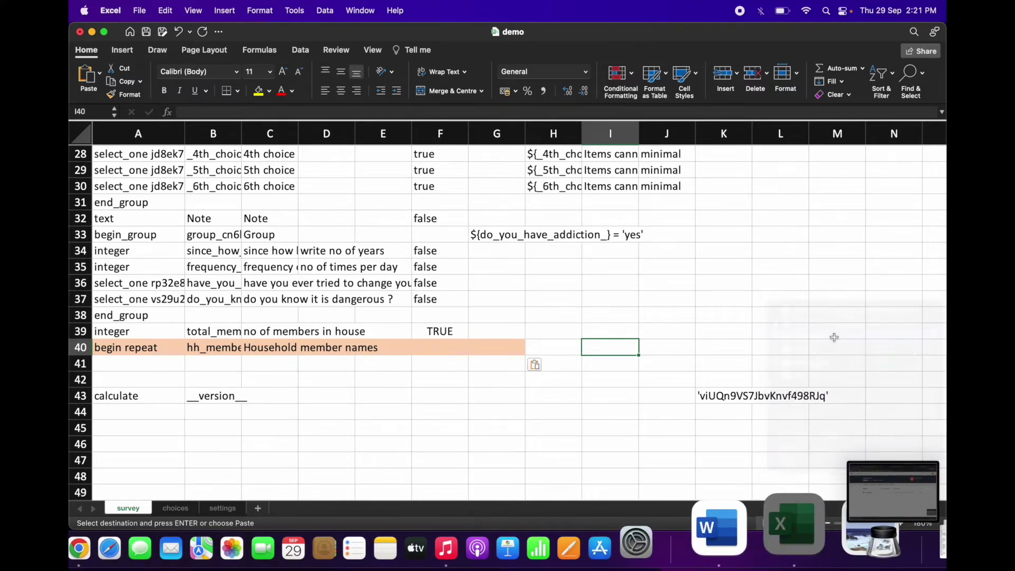
{"action": "left_click", "coordinate": [766, 354]}
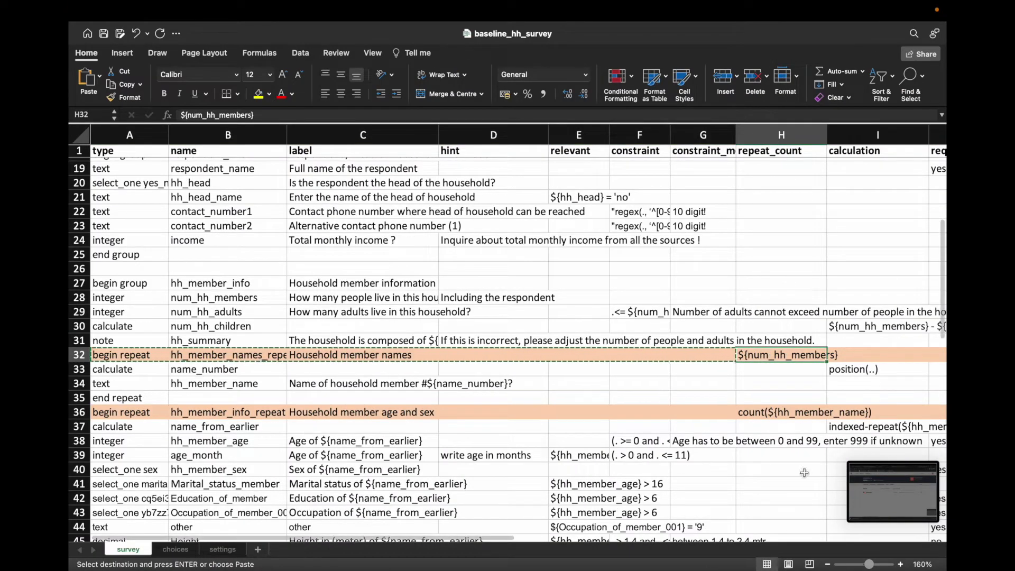
Step: Copy the ${num_hh_members} repeat count from H32 of baseline_hh_survey
{"action": "left_click", "coordinate": [775, 389]}
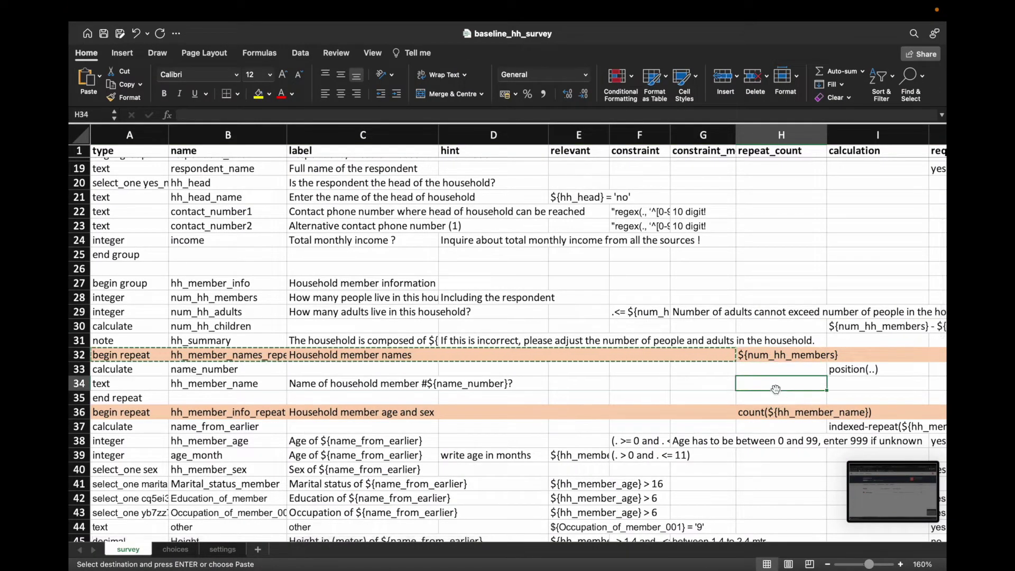
{"action": "left_click", "coordinate": [772, 355]}
{"action": "key", "text": "Right"}
{"action": "key", "text": "Right"}
{"action": "key", "text": "Right"}
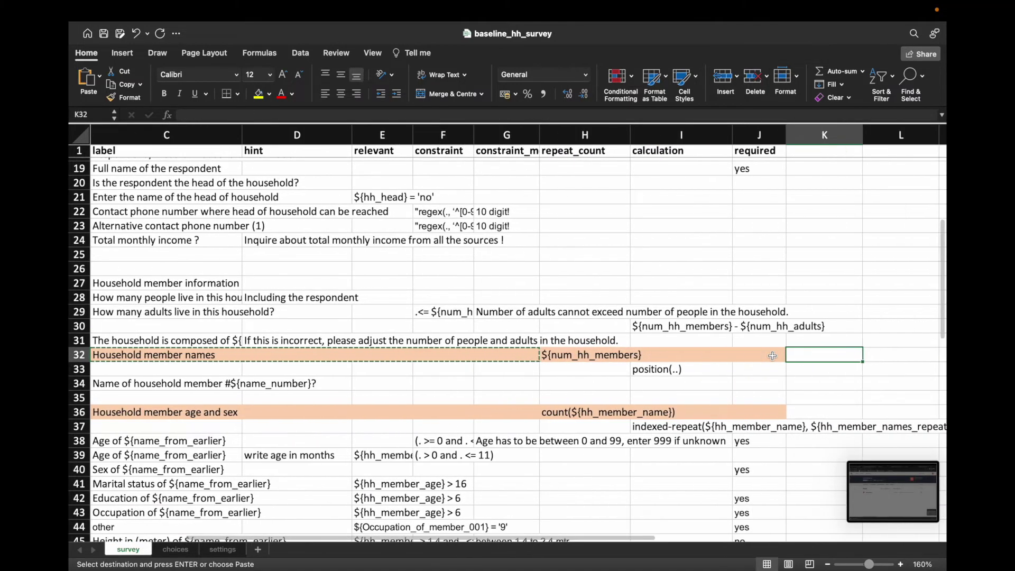
{"action": "left_click", "coordinate": [606, 358]}
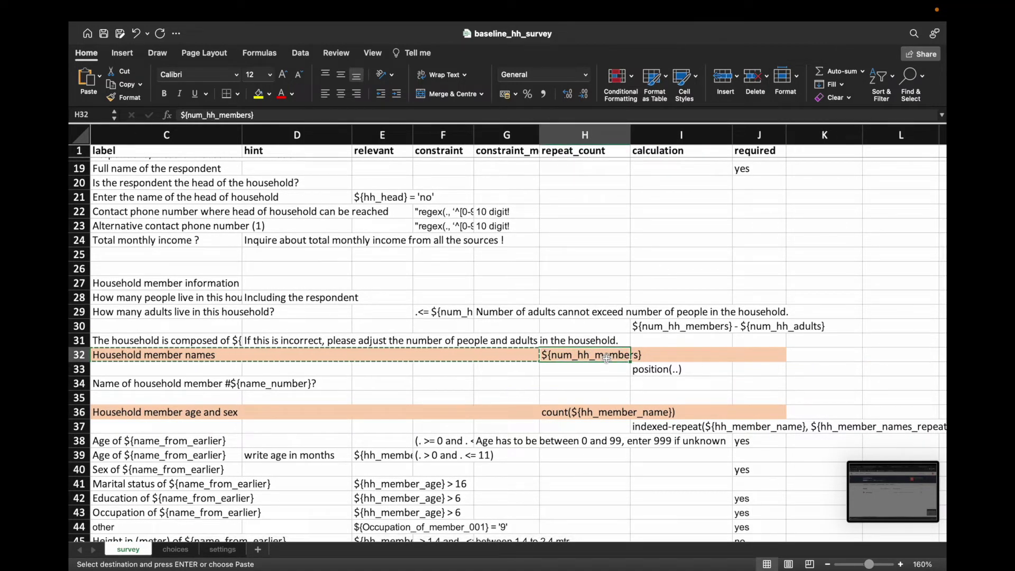
{"action": "right_click", "coordinate": [571, 358]}
{"action": "left_click", "coordinate": [608, 310]}
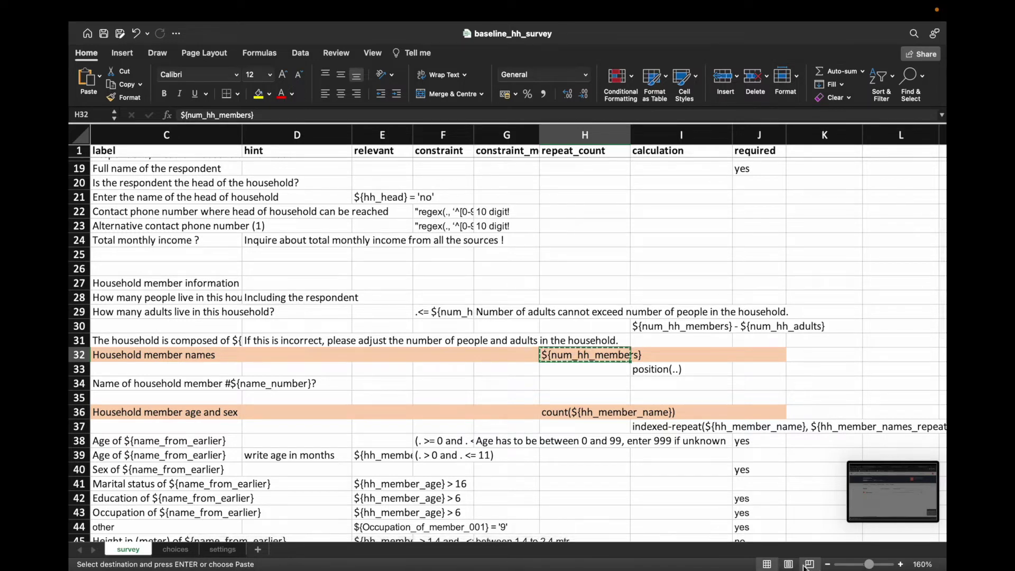
Step: Bring the demo workbook to the front at its survey header row
{"action": "right_click", "coordinate": [792, 524]}
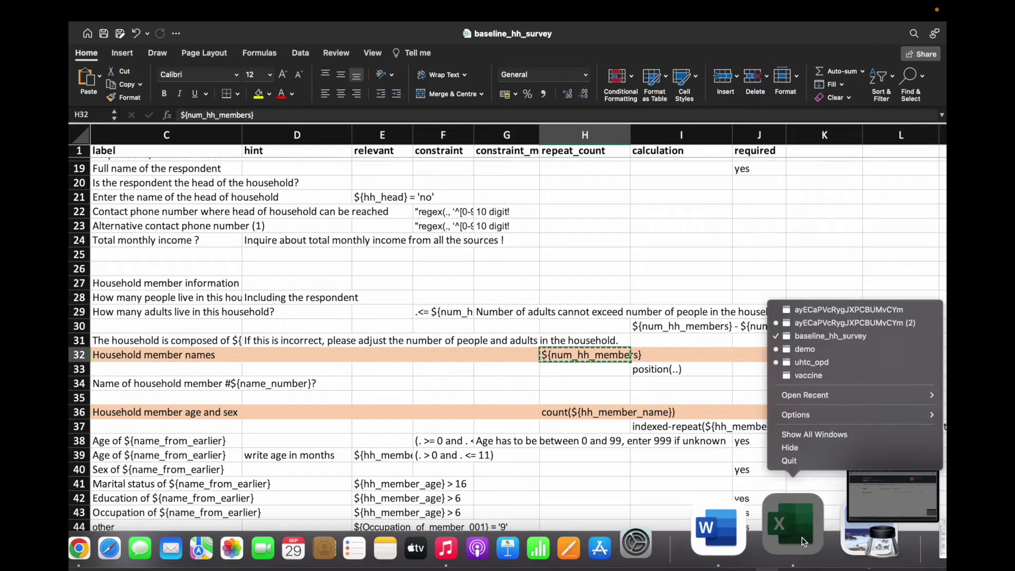
{"action": "left_click", "coordinate": [823, 350]}
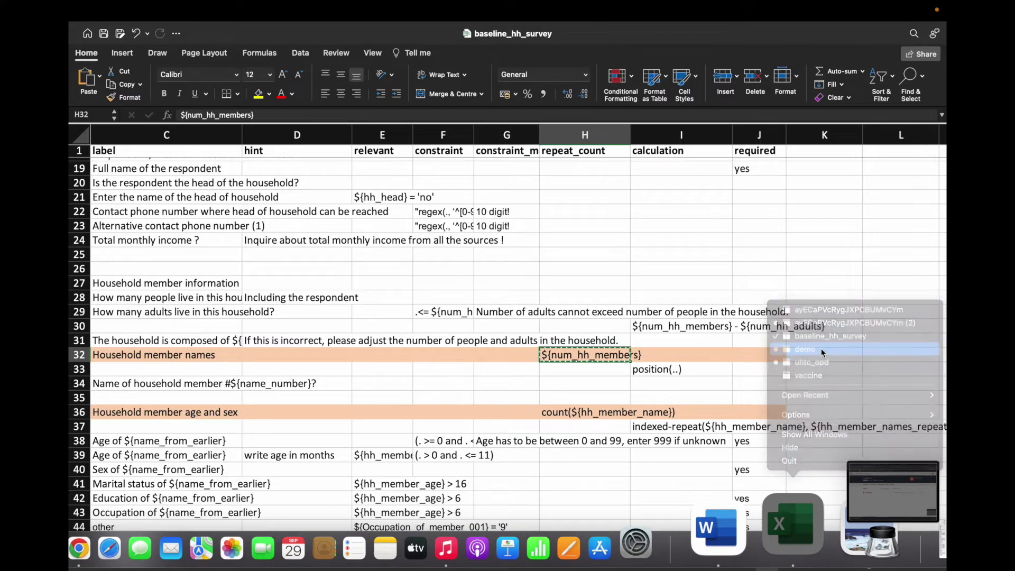
{"action": "scroll", "coordinate": [713, 296], "scroll_direction": "down", "scroll_amount": 2}
{"action": "scroll", "coordinate": [738, 293], "scroll_direction": "up", "scroll_amount": 11}
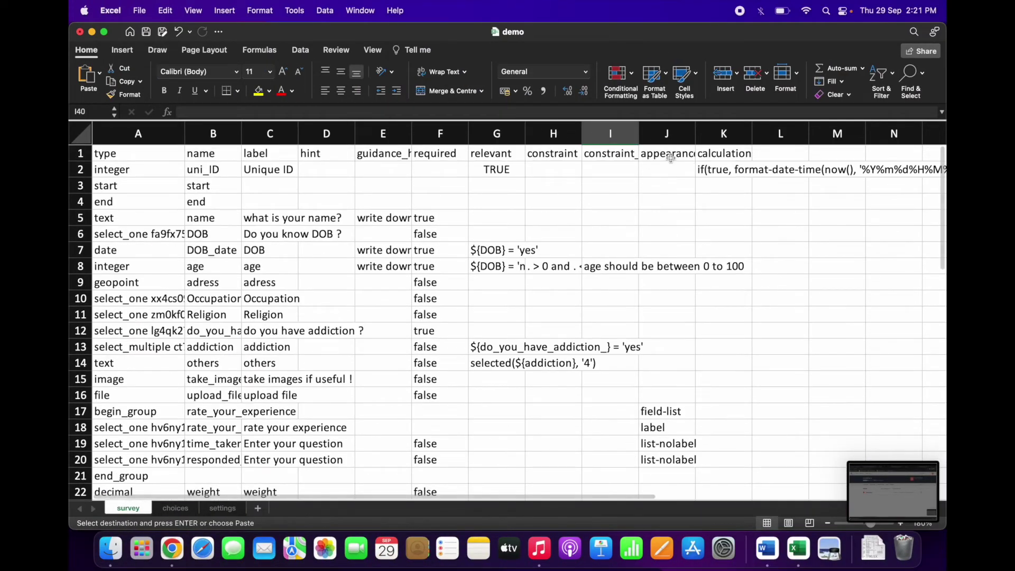
Step: Add a repeat_count column header in L1 of the demo survey sheet
{"action": "left_click", "coordinate": [718, 152]}
{"action": "left_click", "coordinate": [688, 155]}
{"action": "left_click", "coordinate": [743, 153]}
{"action": "left_click", "coordinate": [766, 154]}
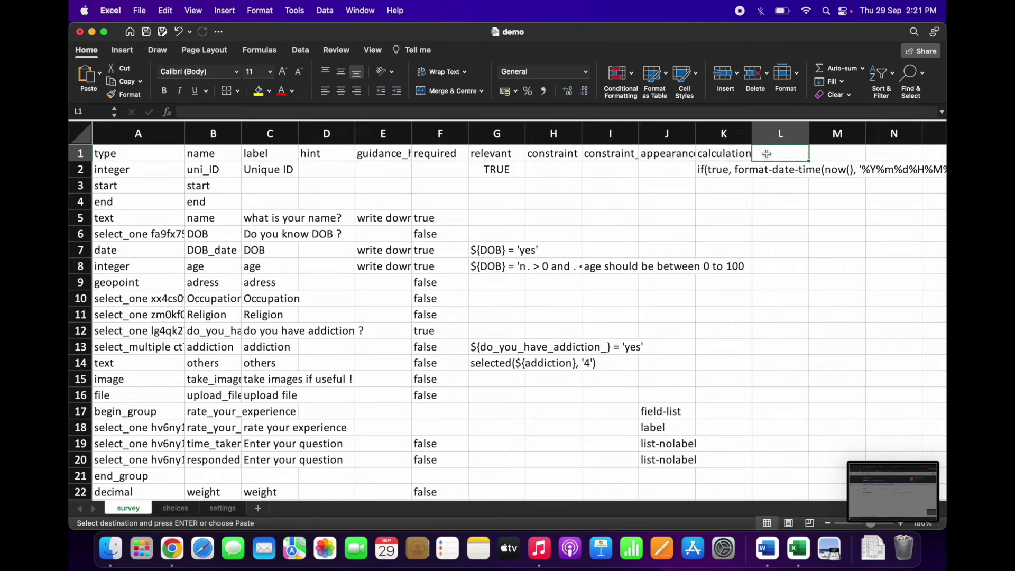
{"action": "type", "text": "rpeat"}
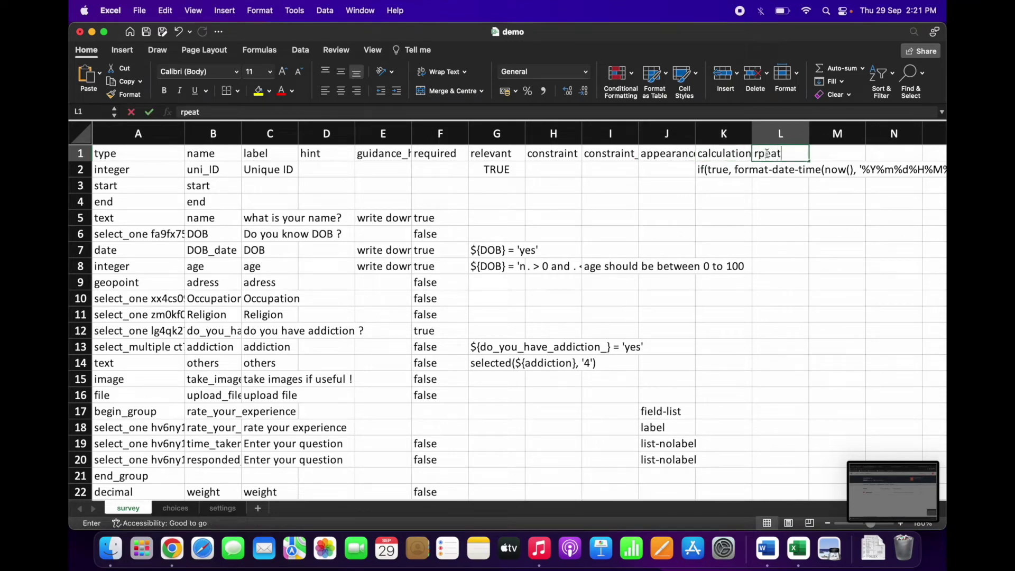
{"action": "type", "text": "_count"}
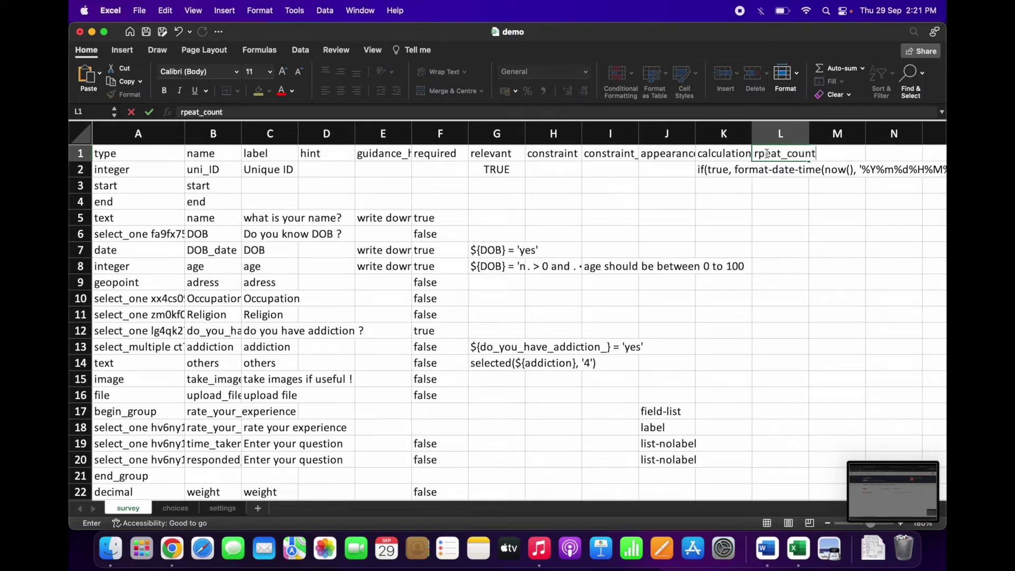
{"action": "left_click", "coordinate": [760, 154]}
{"action": "type", "text": "e"}
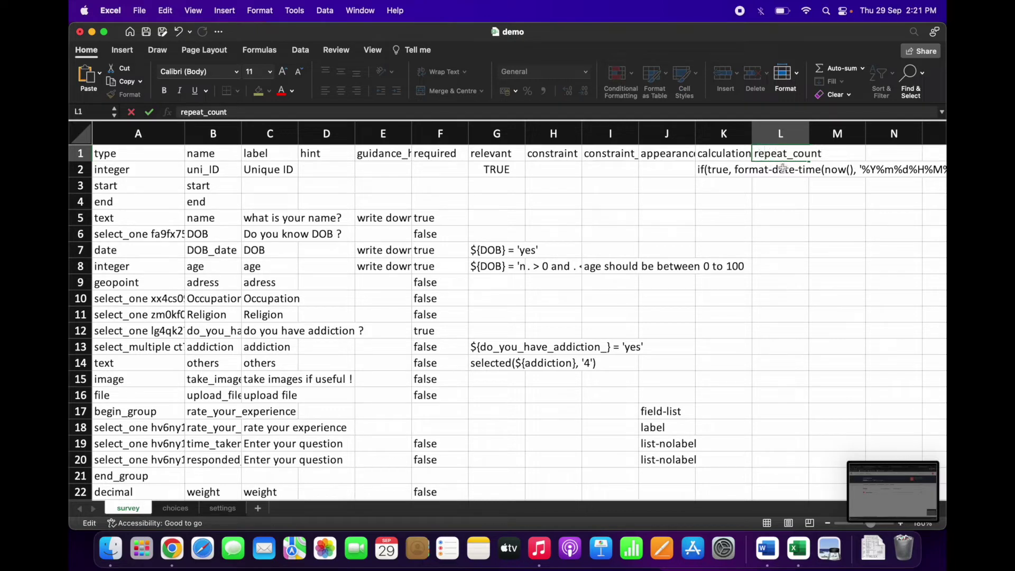
{"action": "left_click", "coordinate": [782, 173]}
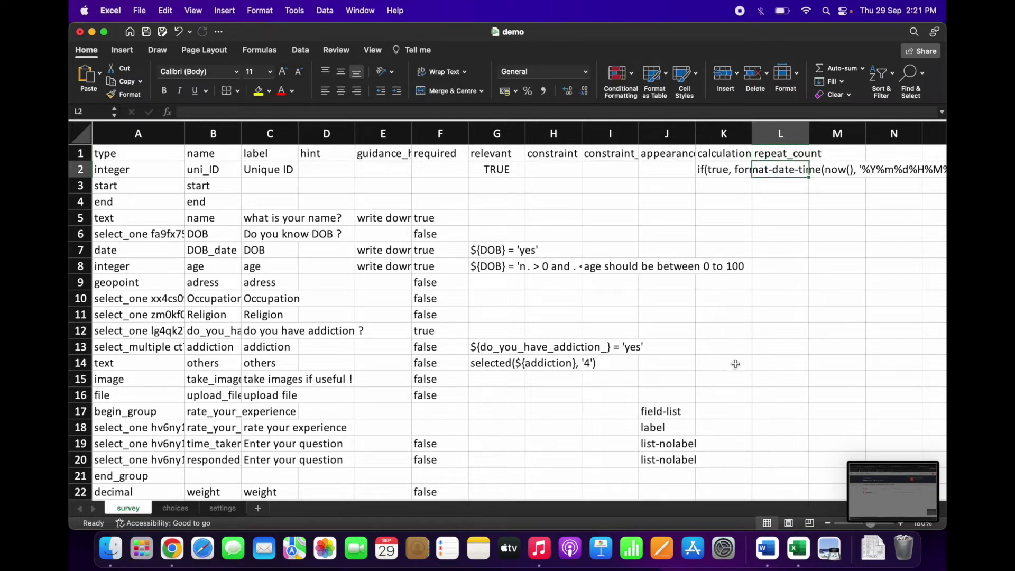
Step: Paste ${num_hh_members} into L40 on the begin repeat row
{"action": "left_click", "coordinate": [502, 455]}
{"action": "key", "text": "Down"}
{"action": "key", "text": "Down"}
{"action": "key", "text": "Down"}
{"action": "key", "text": "Down"}
{"action": "key", "text": "Down"}
{"action": "key", "text": "Down"}
{"action": "key", "text": "Down"}
{"action": "key", "text": "Down"}
{"action": "key", "text": "Down"}
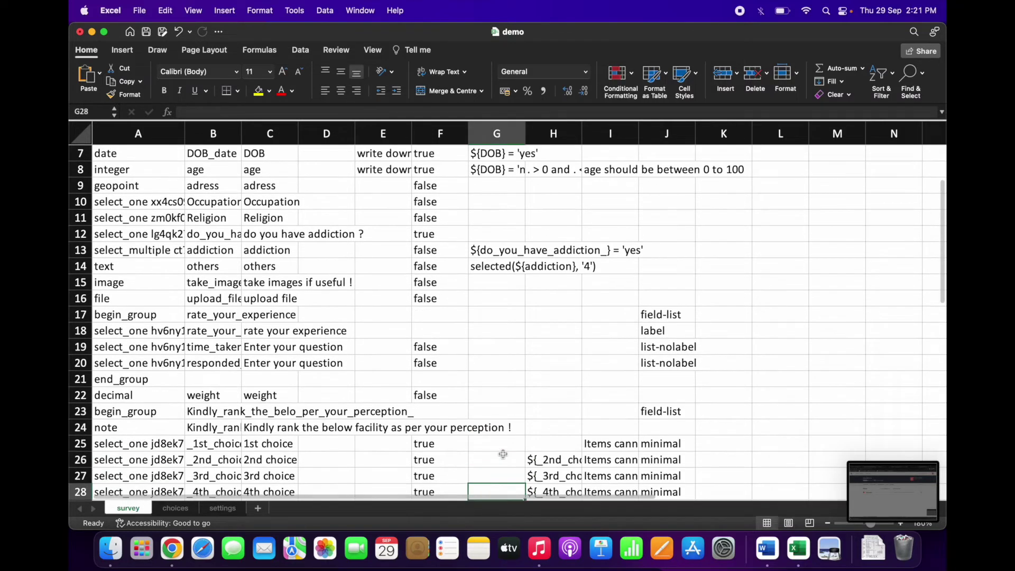
{"action": "key", "text": "Down"}
{"action": "key", "text": "Down"}
{"action": "key", "text": "Down"}
{"action": "key", "text": "Down"}
{"action": "key", "text": "Down"}
{"action": "key", "text": "Down"}
{"action": "key", "text": "Down"}
{"action": "key", "text": "Down"}
{"action": "key", "text": "Down"}
{"action": "key", "text": "Down"}
{"action": "key", "text": "Down"}
{"action": "key", "text": "Down"}
{"action": "key", "text": "Down"}
{"action": "key", "text": "Down"}
{"action": "key", "text": "Down"}
{"action": "key", "text": "Down"}
{"action": "key", "text": "Down"}
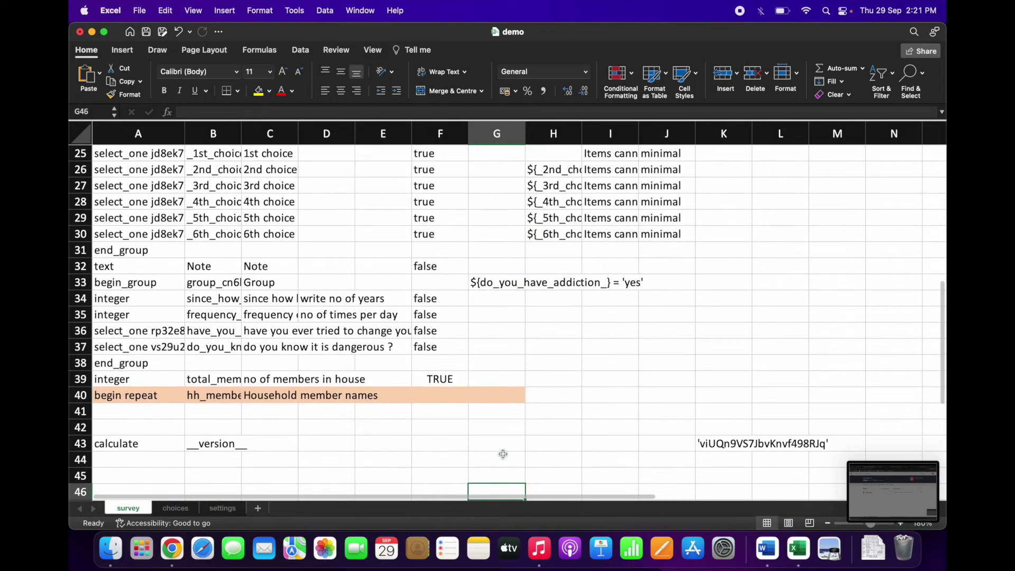
{"action": "left_click", "coordinate": [792, 392]}
{"action": "scroll", "coordinate": [864, 389], "scroll_direction": "down", "scroll_amount": 2}
{"action": "scroll", "coordinate": [865, 386], "scroll_direction": "up", "scroll_amount": 6}
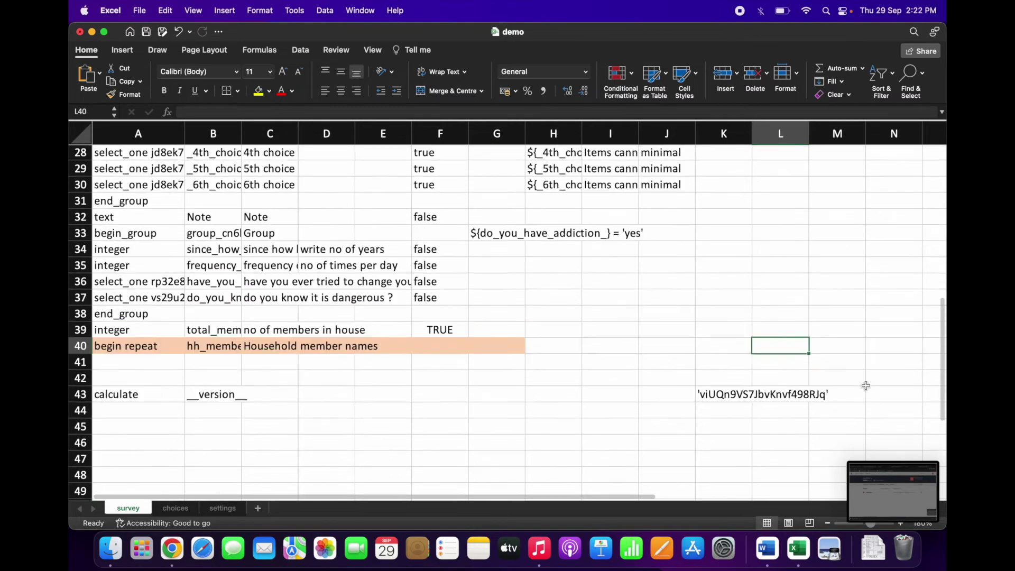
{"action": "scroll", "coordinate": [865, 386], "scroll_direction": "up", "scroll_amount": 4}
{"action": "scroll", "coordinate": [866, 386], "scroll_direction": "down", "scroll_amount": 6}
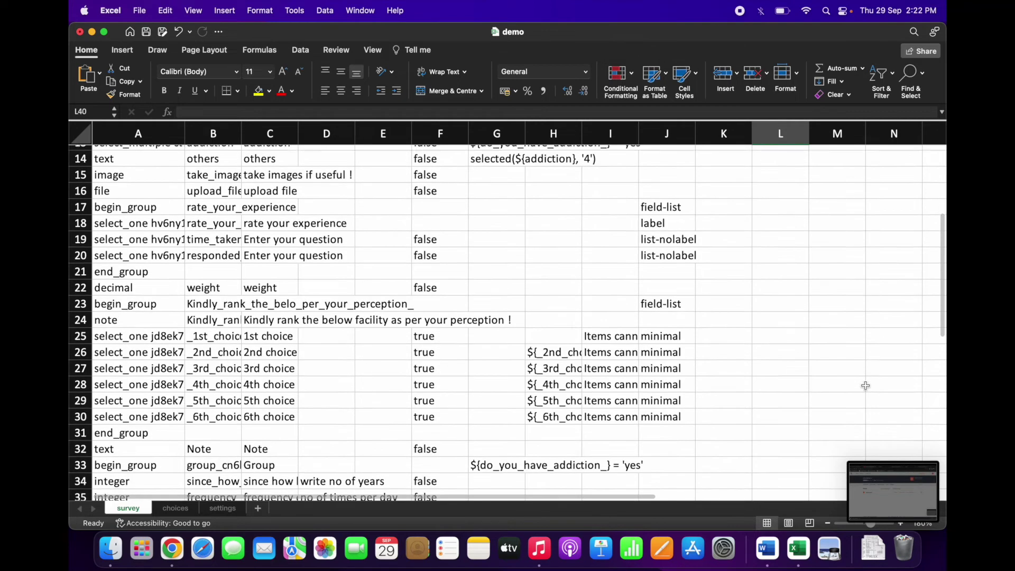
{"action": "scroll", "coordinate": [865, 386], "scroll_direction": "down", "scroll_amount": 2}
{"action": "type", "text": "${num_hh_members}"}
{"action": "left_click", "coordinate": [786, 396]}
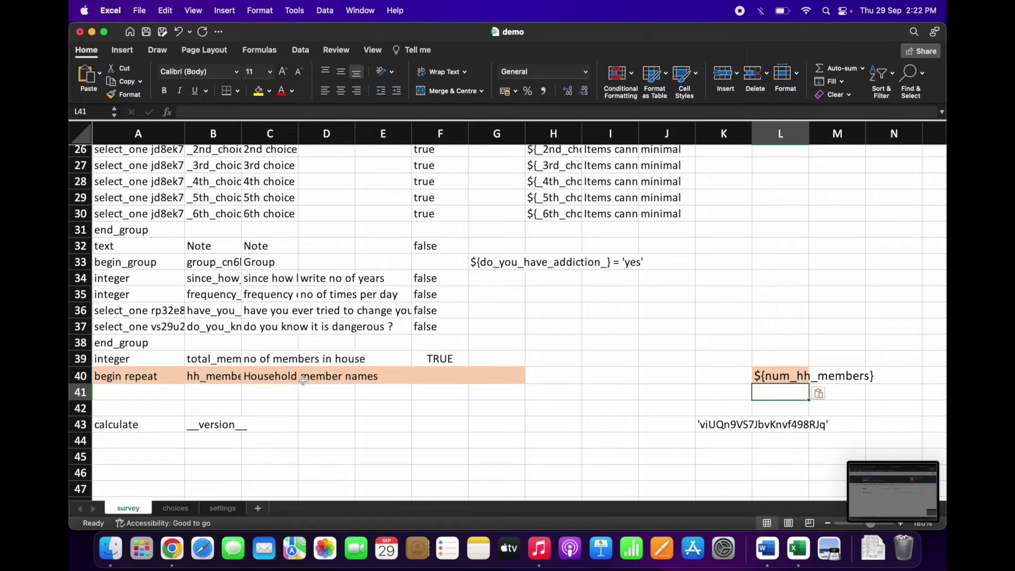
Step: Review row 40, restore the pasted repeat count in L40, then bring baseline_hh_survey forward
{"action": "left_click", "coordinate": [210, 380]}
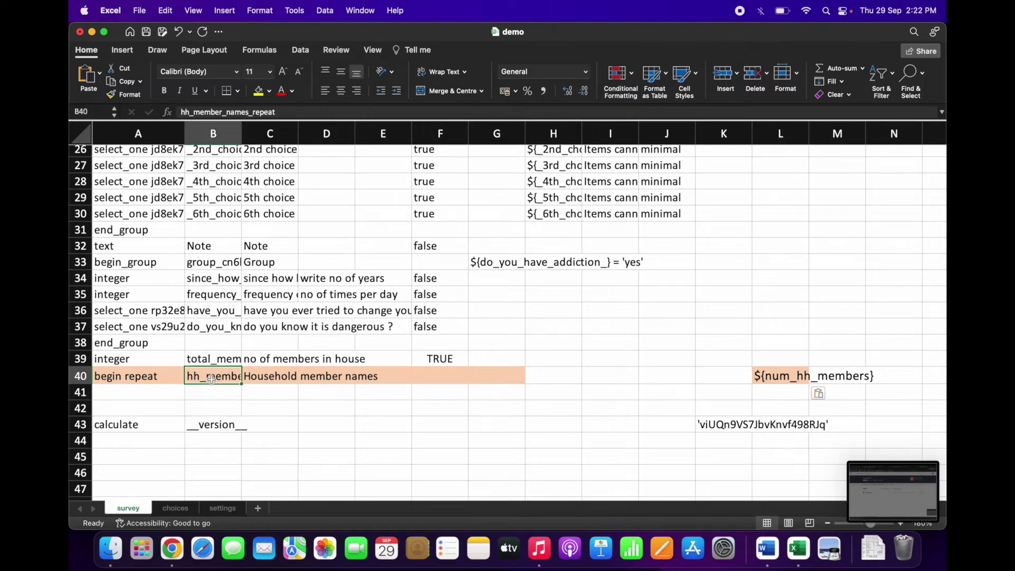
{"action": "left_click", "coordinate": [262, 376]}
{"action": "left_click", "coordinate": [226, 377]}
{"action": "left_click", "coordinate": [262, 378]}
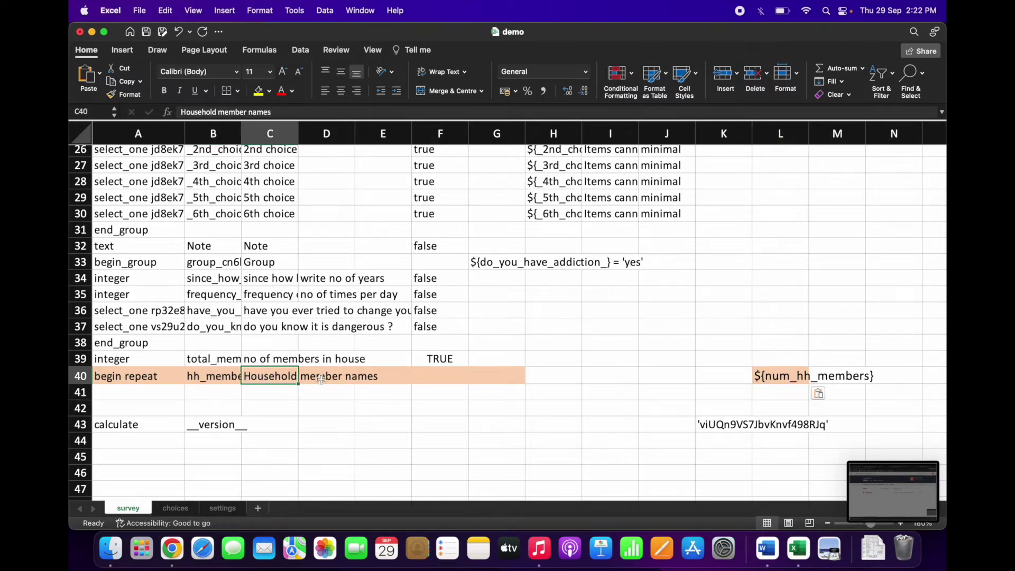
{"action": "left_click", "coordinate": [352, 377]}
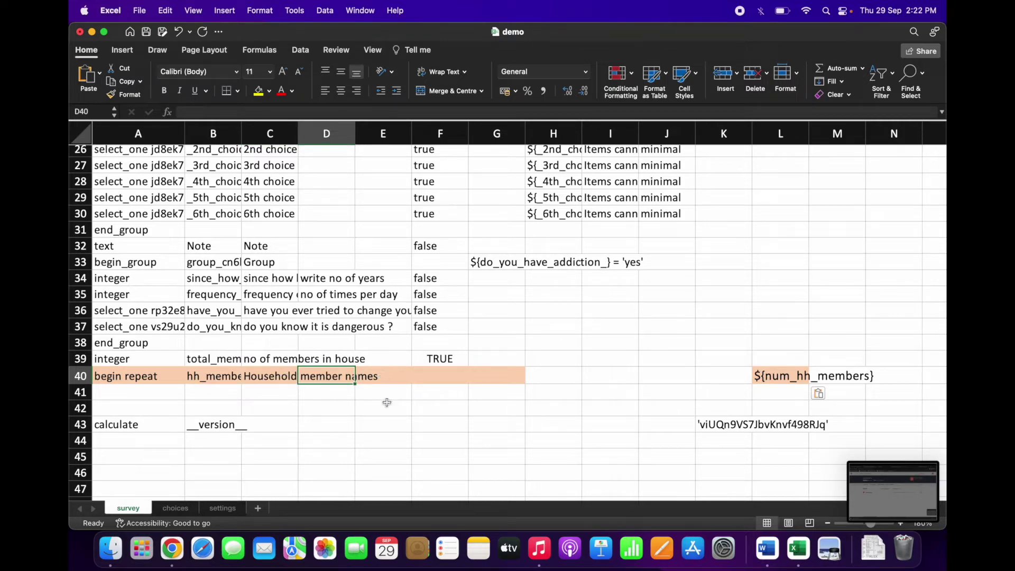
{"action": "left_click", "coordinate": [796, 537]}
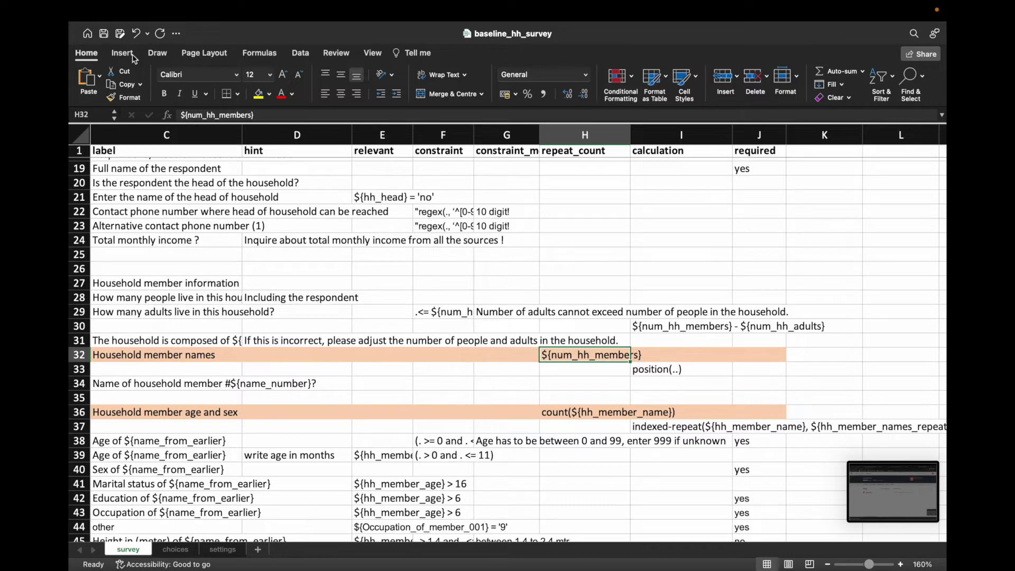
{"action": "key", "text": "super+grave"}
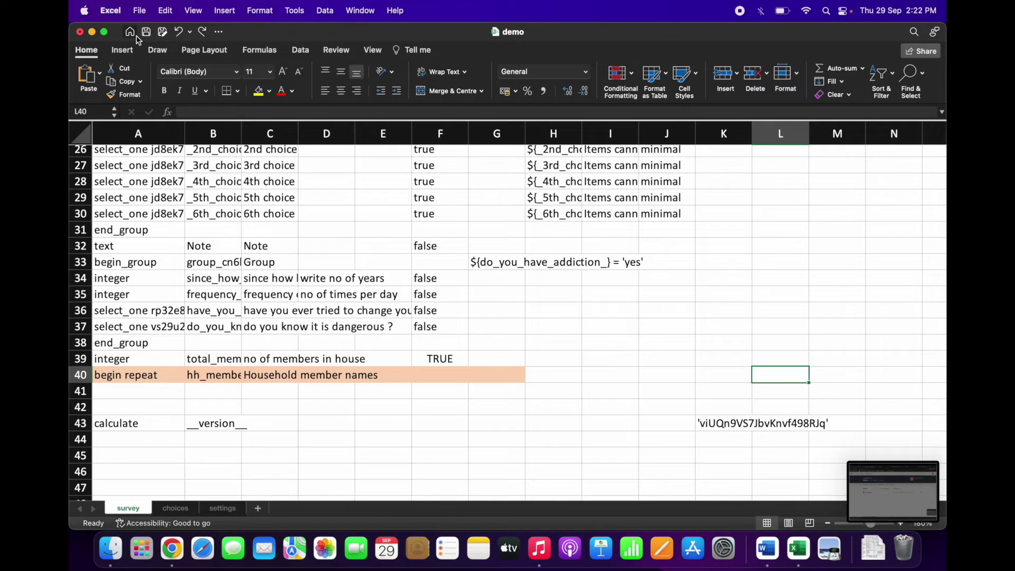
{"action": "left_click", "coordinate": [202, 33]}
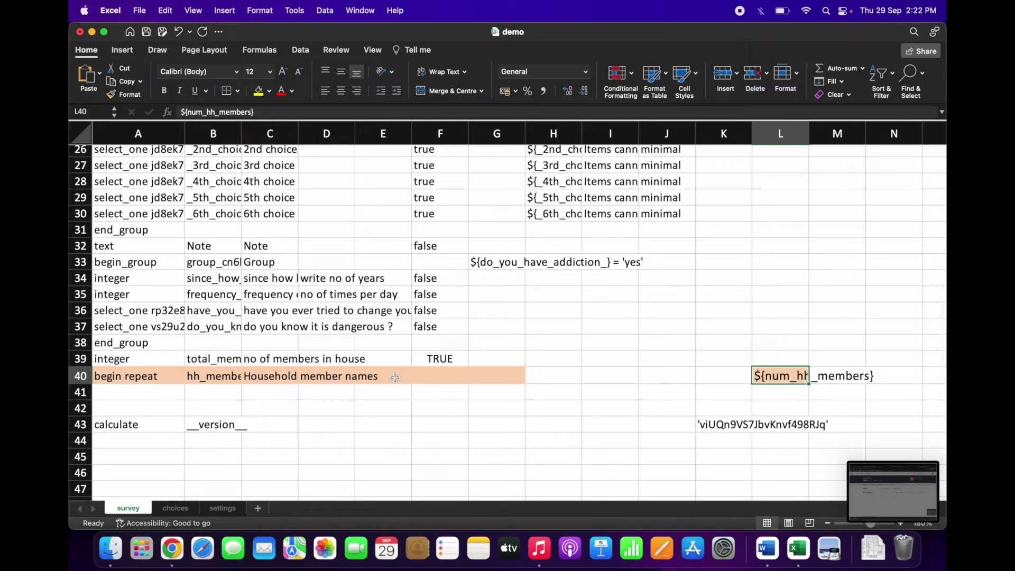
{"action": "right_click", "coordinate": [800, 526]}
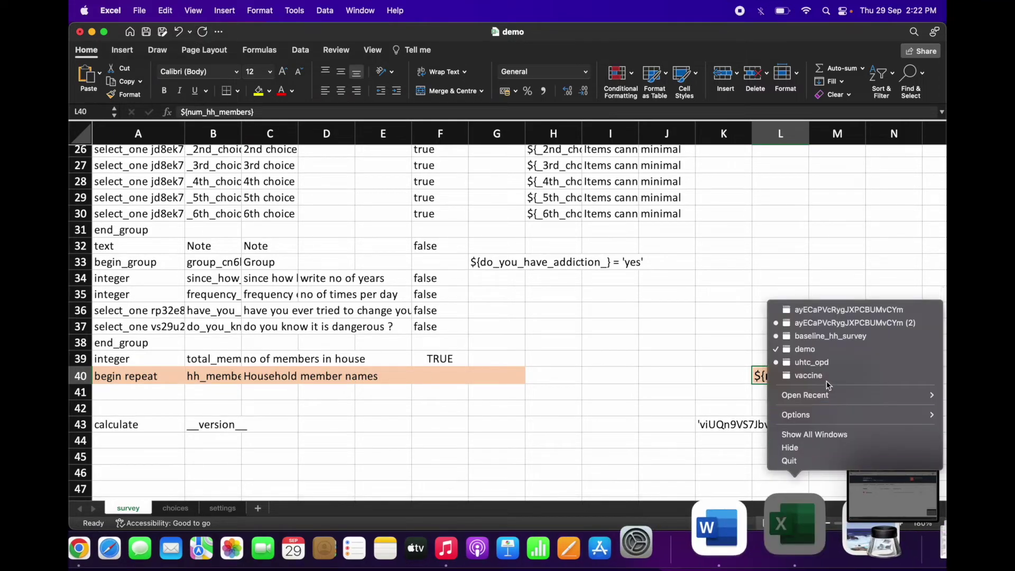
{"action": "left_click", "coordinate": [829, 336]}
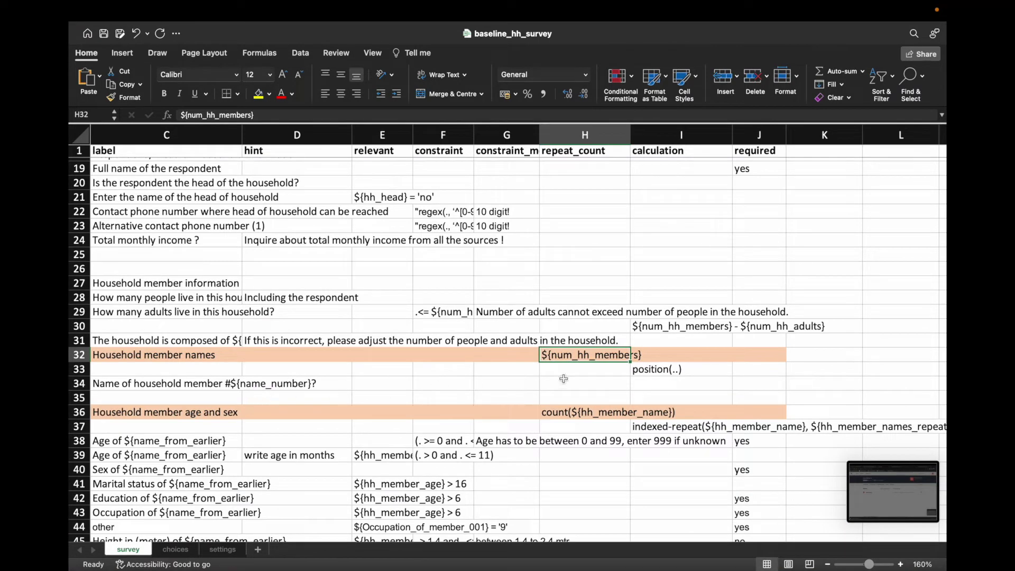
Step: Copy the position(..) calculation from I33 of baseline_hh_survey
{"action": "left_click", "coordinate": [670, 370]}
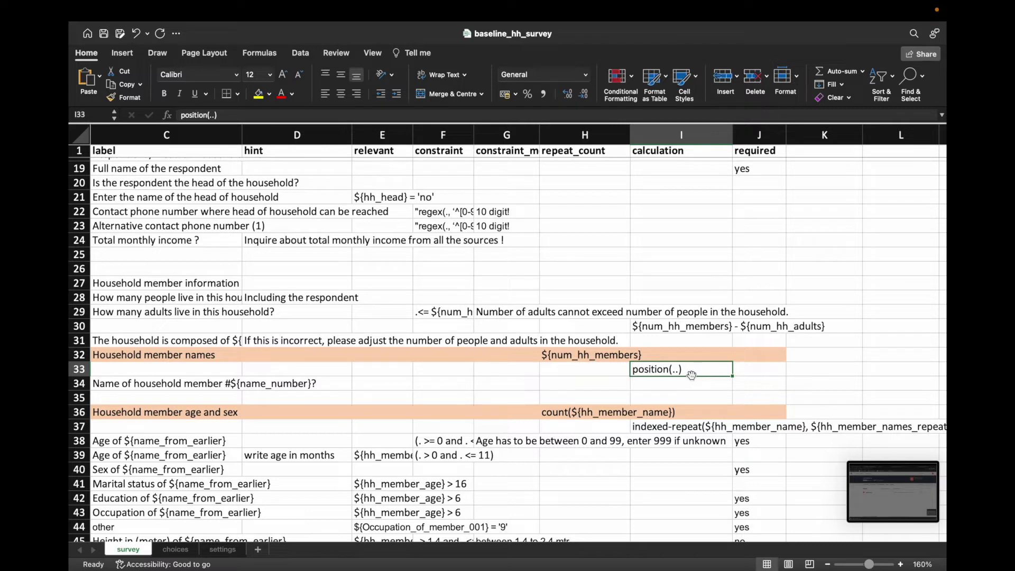
{"action": "right_click", "coordinate": [681, 370]}
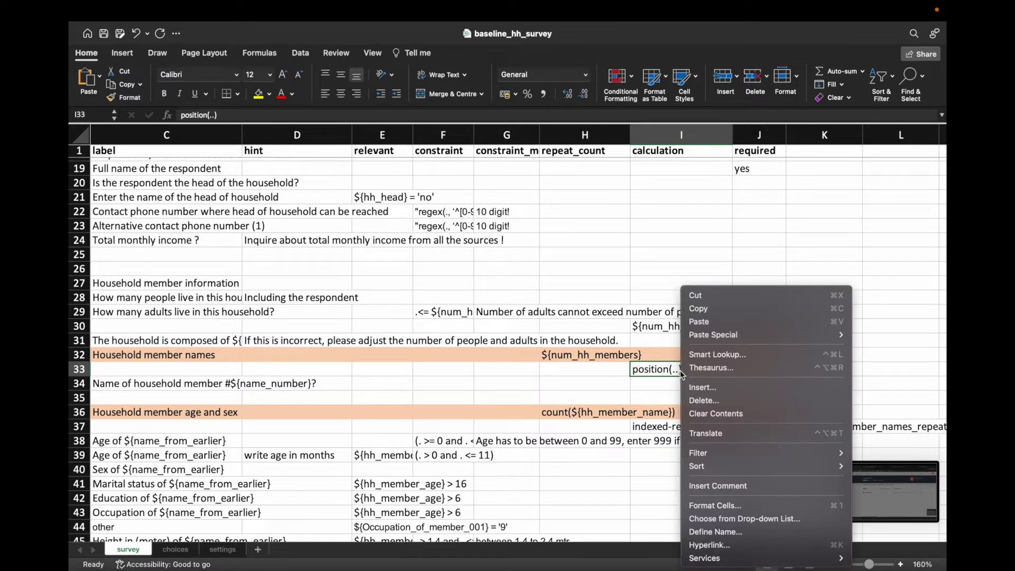
{"action": "left_click", "coordinate": [696, 306]}
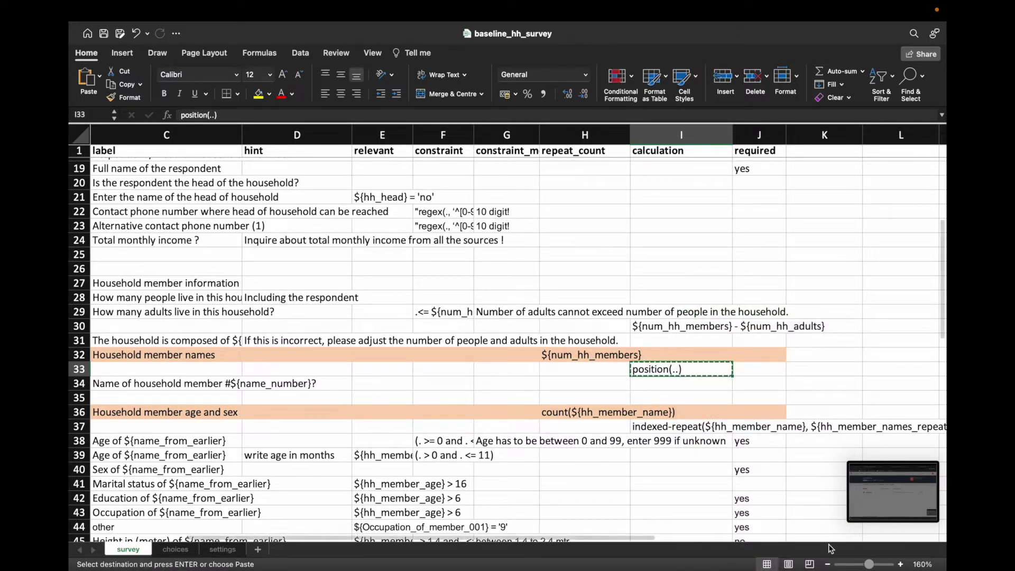
Step: Paste the position(..) calculation into K41 of the demo survey sheet
{"action": "mouse_move", "coordinate": [809, 568]}
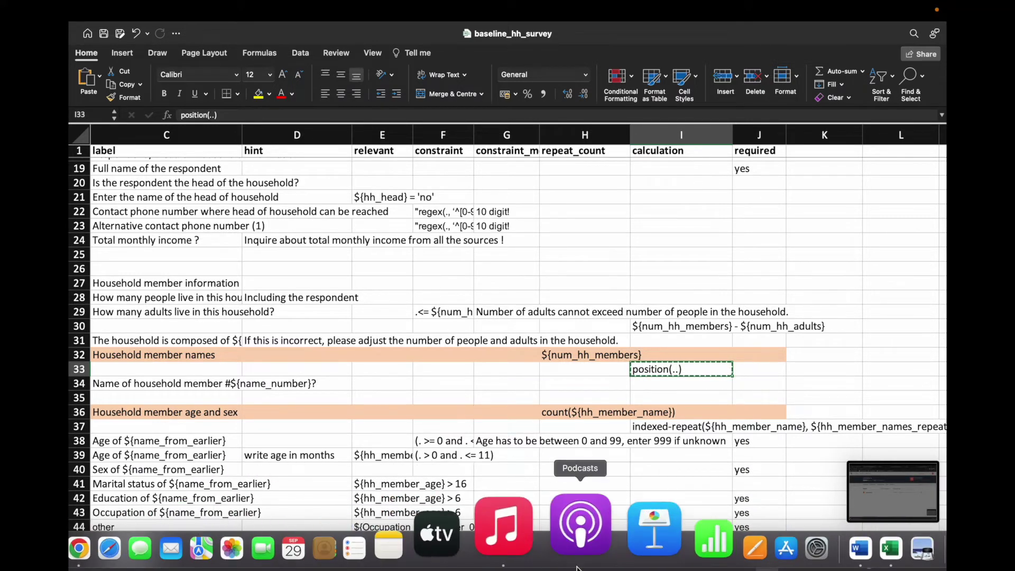
{"action": "right_click", "coordinate": [805, 542]}
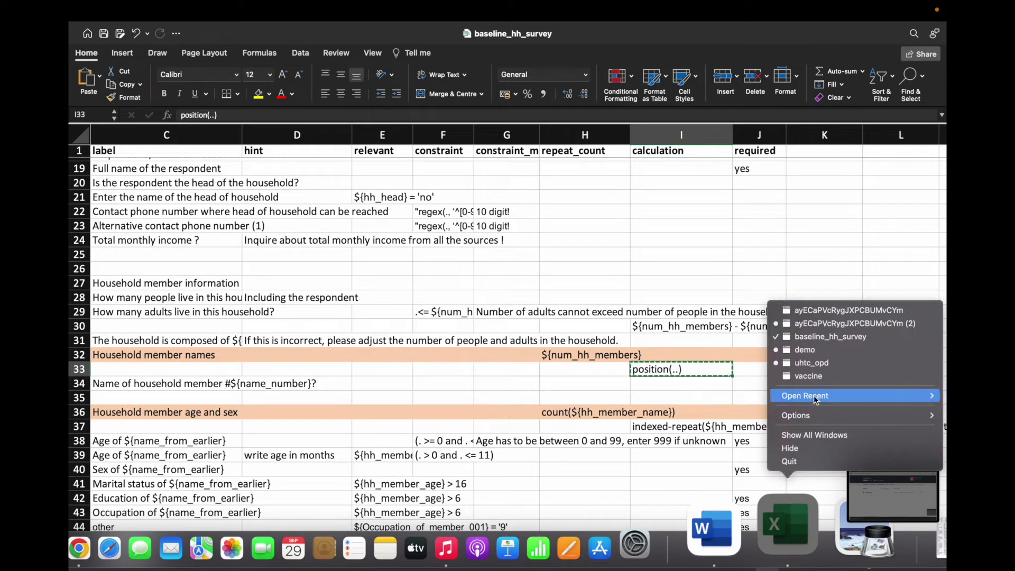
{"action": "left_click", "coordinate": [814, 349]}
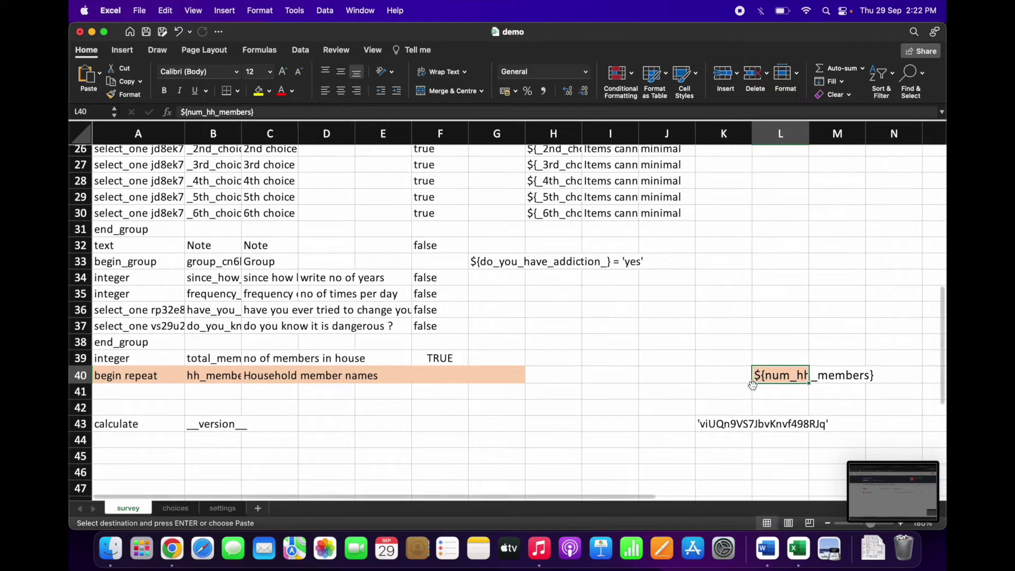
{"action": "scroll", "coordinate": [753, 389], "scroll_direction": "up", "scroll_amount": 10}
{"action": "scroll", "coordinate": [748, 383], "scroll_direction": "up", "scroll_amount": 3}
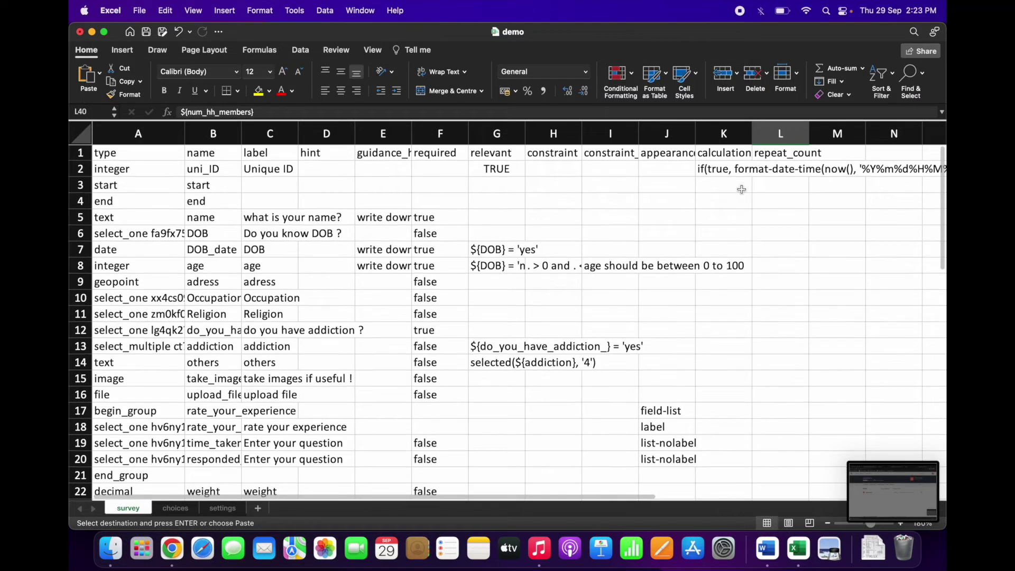
{"action": "scroll", "coordinate": [725, 376], "scroll_direction": "down", "scroll_amount": 2}
{"action": "scroll", "coordinate": [727, 383], "scroll_direction": "down", "scroll_amount": 10}
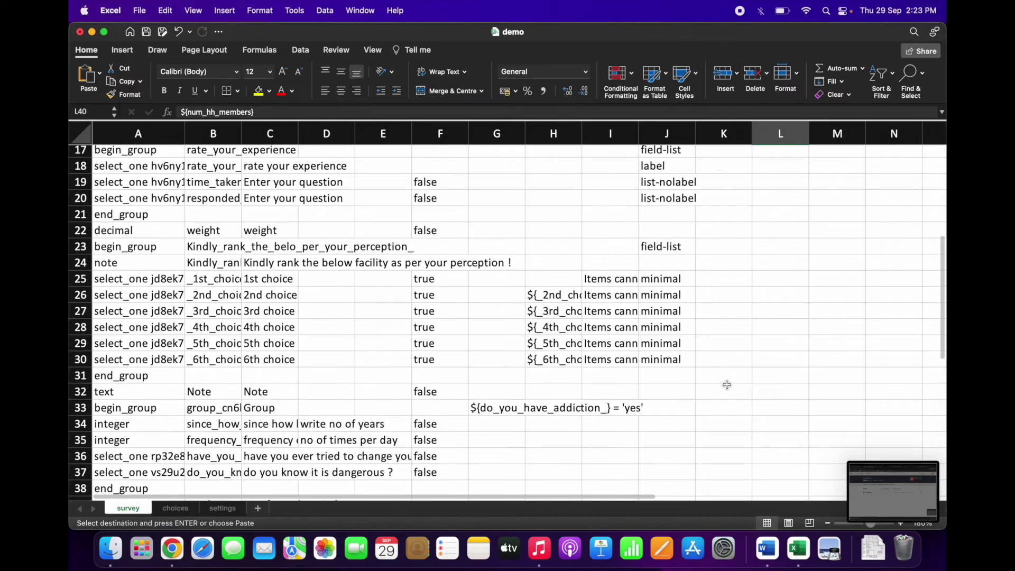
{"action": "right_click", "coordinate": [730, 427]}
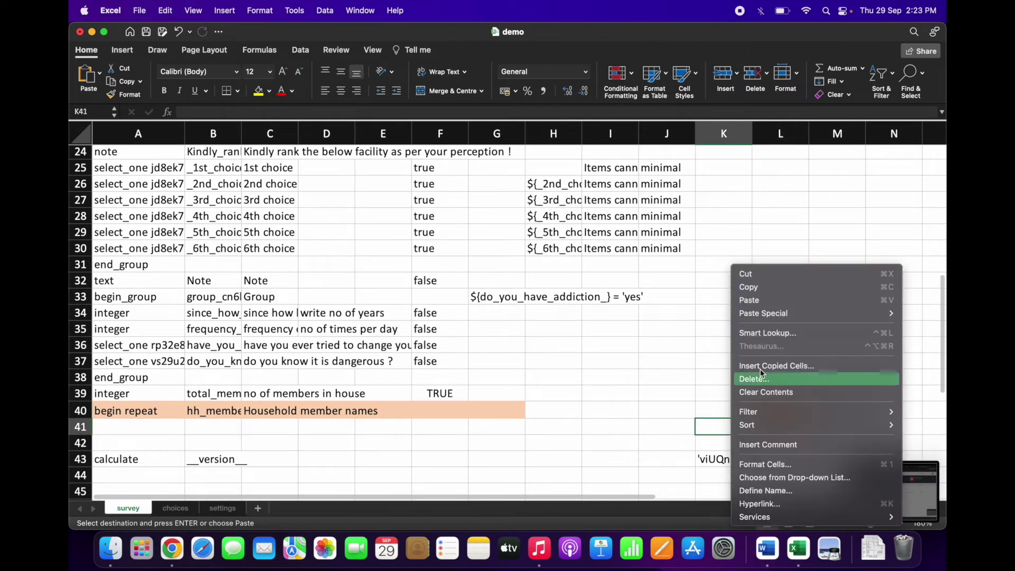
{"action": "left_click", "coordinate": [760, 305]}
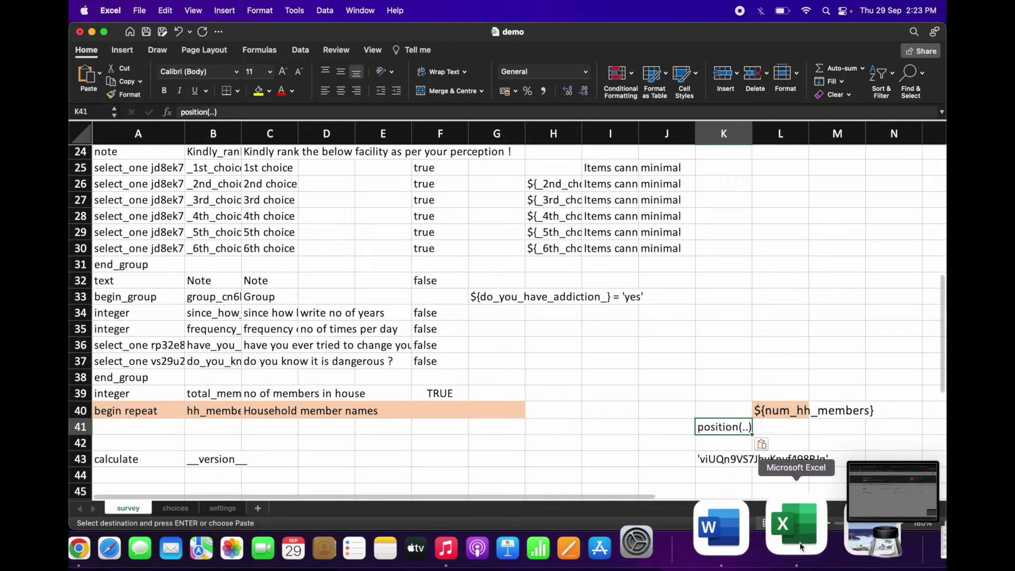
Step: Bring the baseline_hh_survey workbook back to the front
{"action": "right_click", "coordinate": [802, 528]}
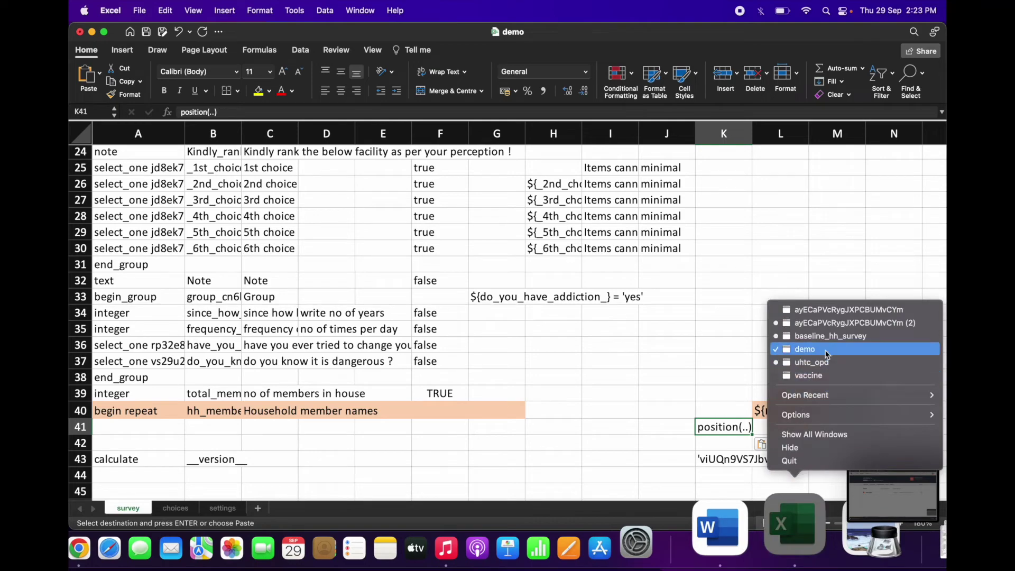
{"action": "left_click", "coordinate": [804, 349]}
{"action": "key", "text": "super+grave"}
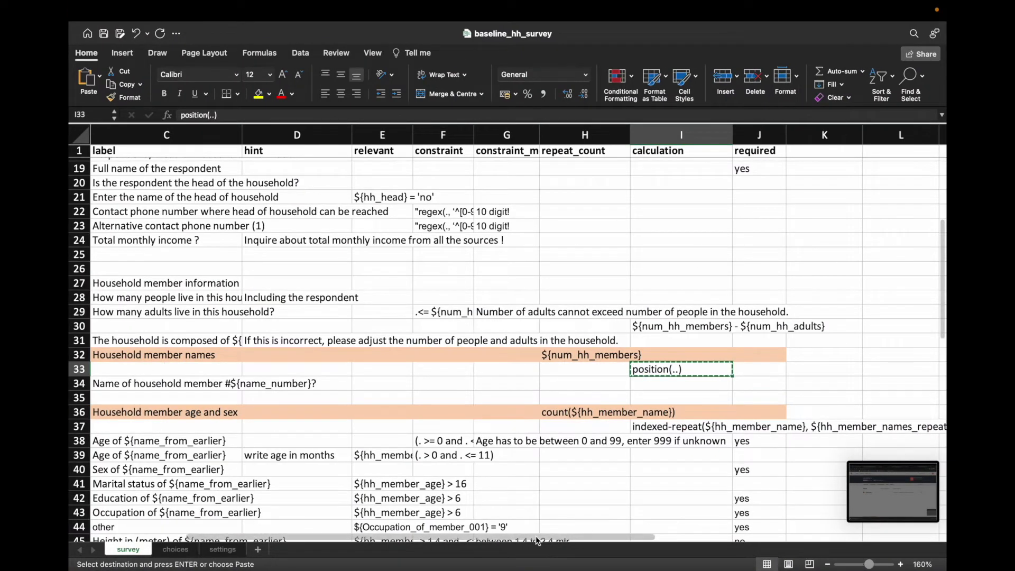
Step: Copy the calculate / name_number cells A33:B33 from baseline_hh_survey
{"action": "scroll", "coordinate": [528, 542], "scroll_direction": "left", "scroll_amount": 5}
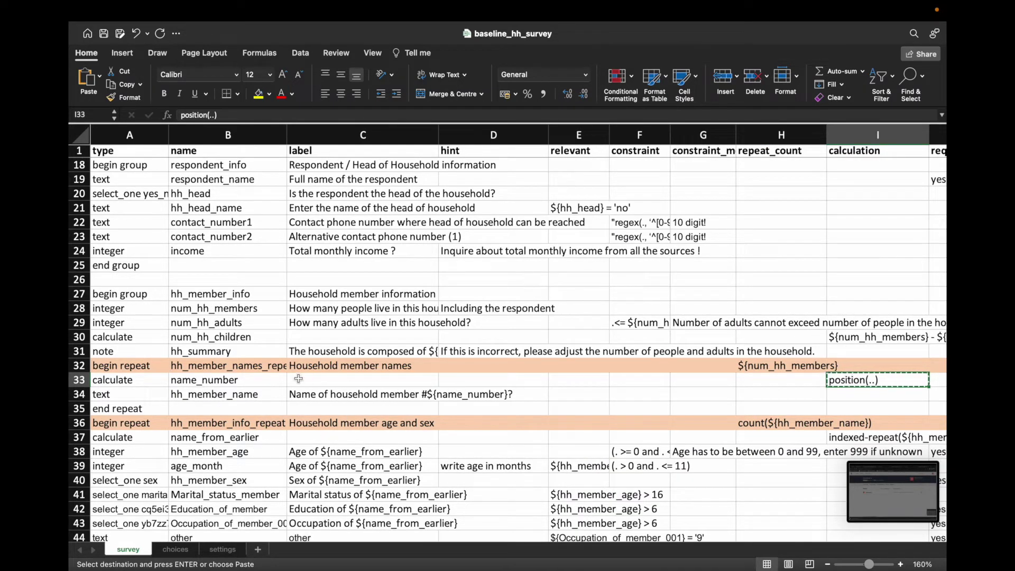
{"action": "left_click", "coordinate": [243, 379]}
{"action": "key", "text": "Left"}
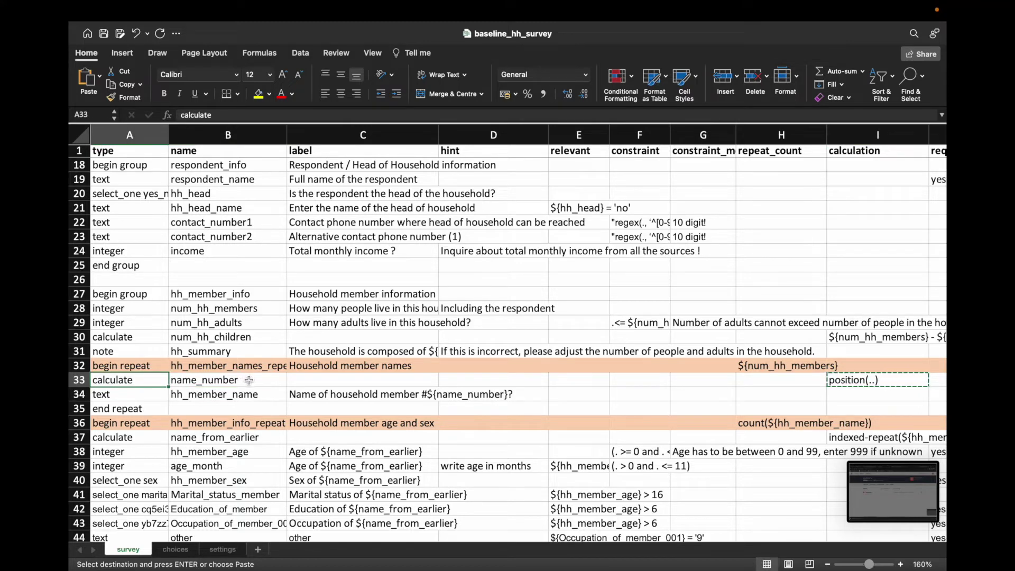
{"action": "left_click", "coordinate": [244, 379]}
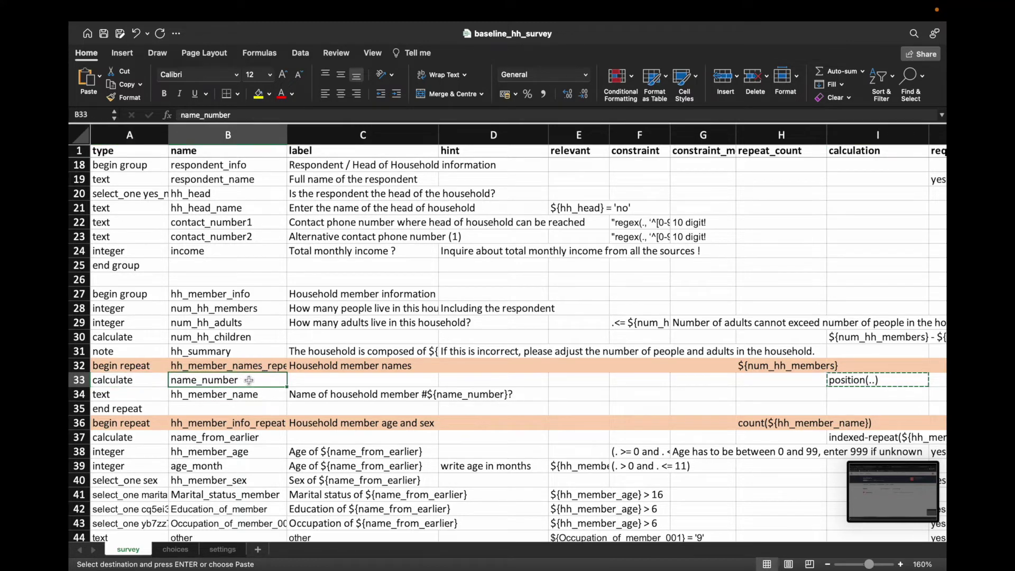
{"action": "left_click", "coordinate": [129, 381]}
{"action": "left_click_drag", "start_coordinate": [162, 384], "coordinate": [172, 385]}
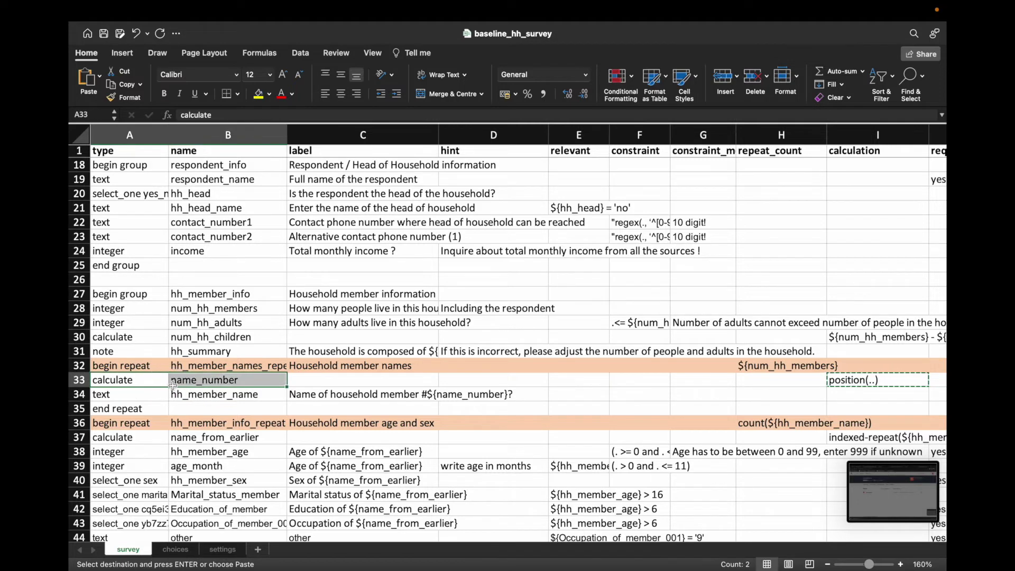
{"action": "key", "text": "super+c"}
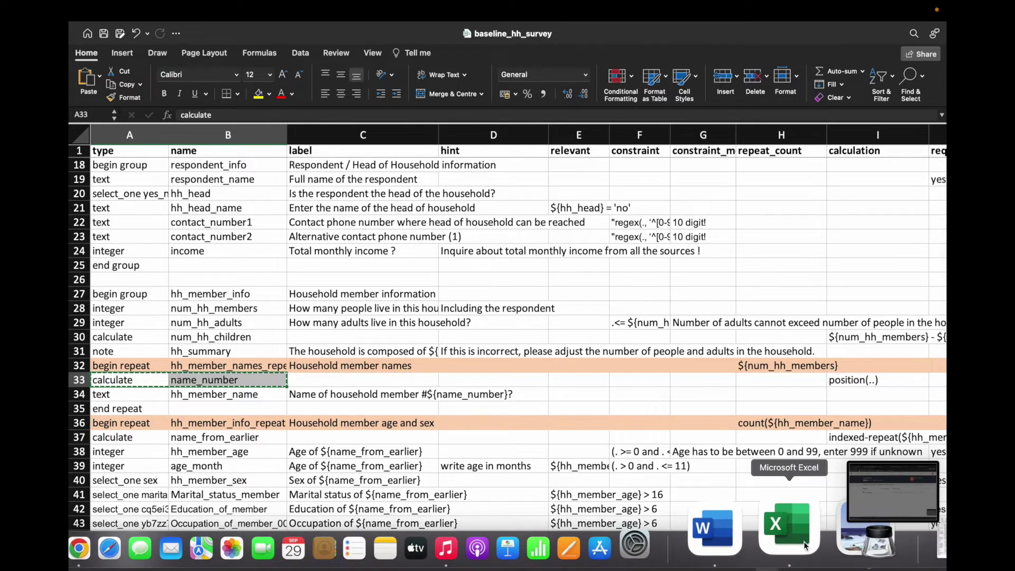
Step: Paste the calculate name_number row into A41 of the demo workbook
{"action": "right_click", "coordinate": [801, 541]}
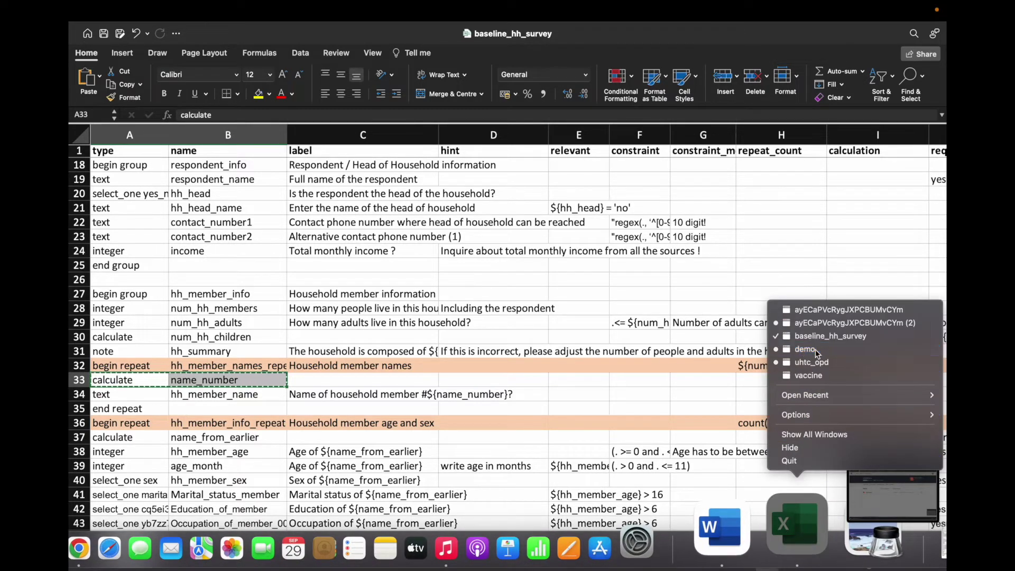
{"action": "left_click", "coordinate": [695, 359]}
{"action": "left_click", "coordinate": [123, 427]}
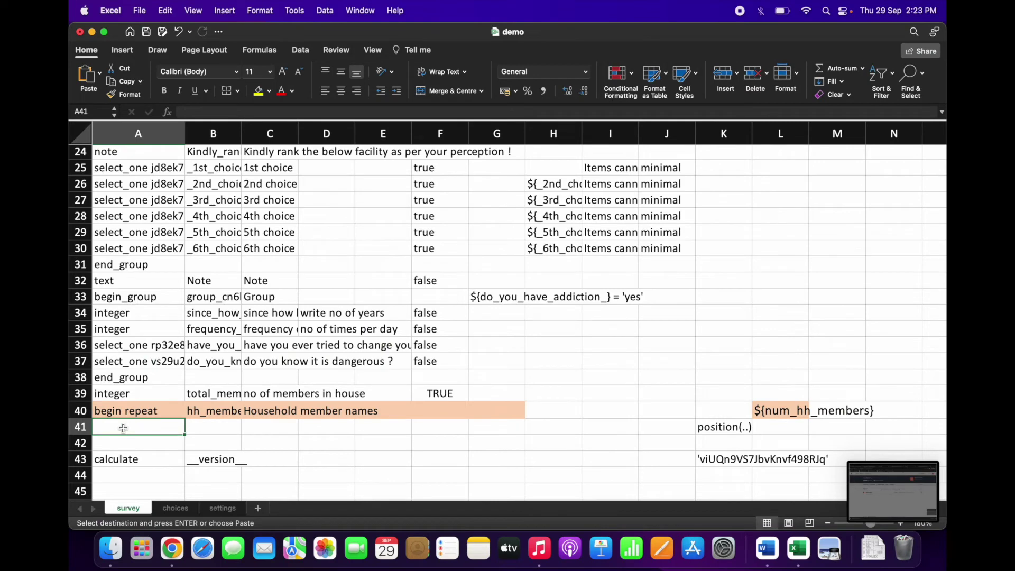
{"action": "key", "text": "super+v"}
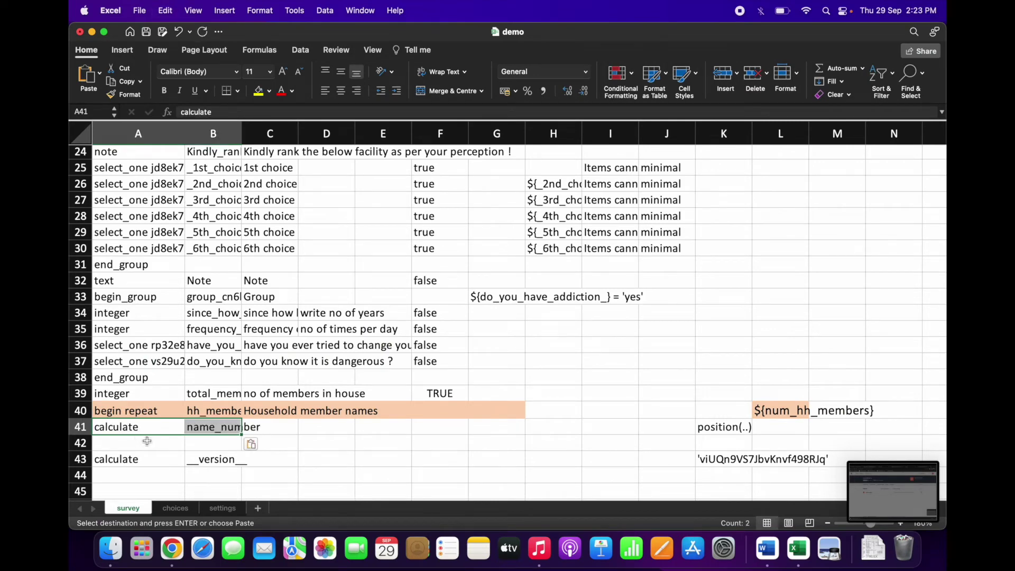
Step: Copy baseline_hh_survey's hh_member_name text row A34:C34
{"action": "left_click", "coordinate": [213, 429]}
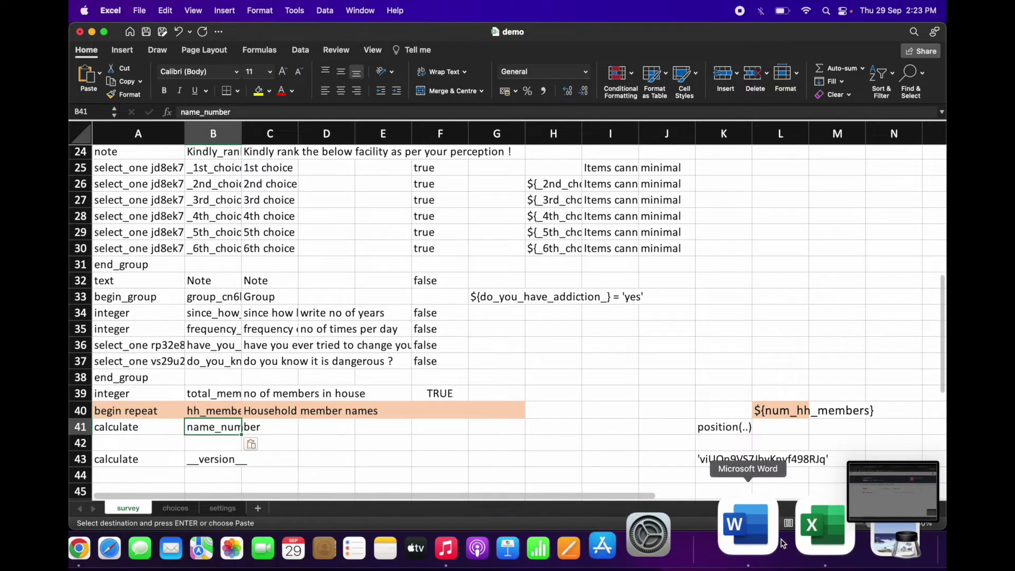
{"action": "right_click", "coordinate": [796, 526]}
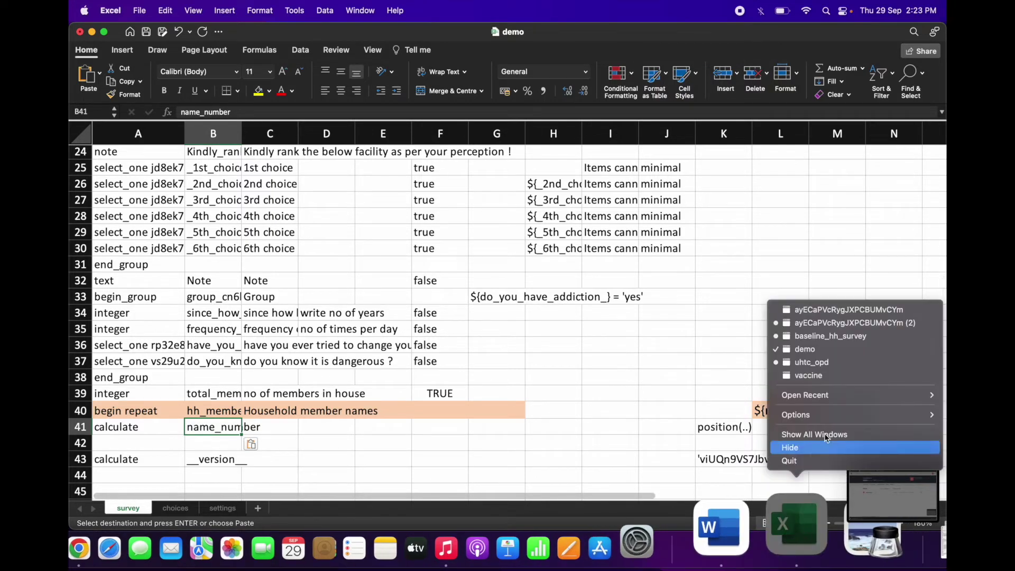
{"action": "left_click", "coordinate": [868, 336]}
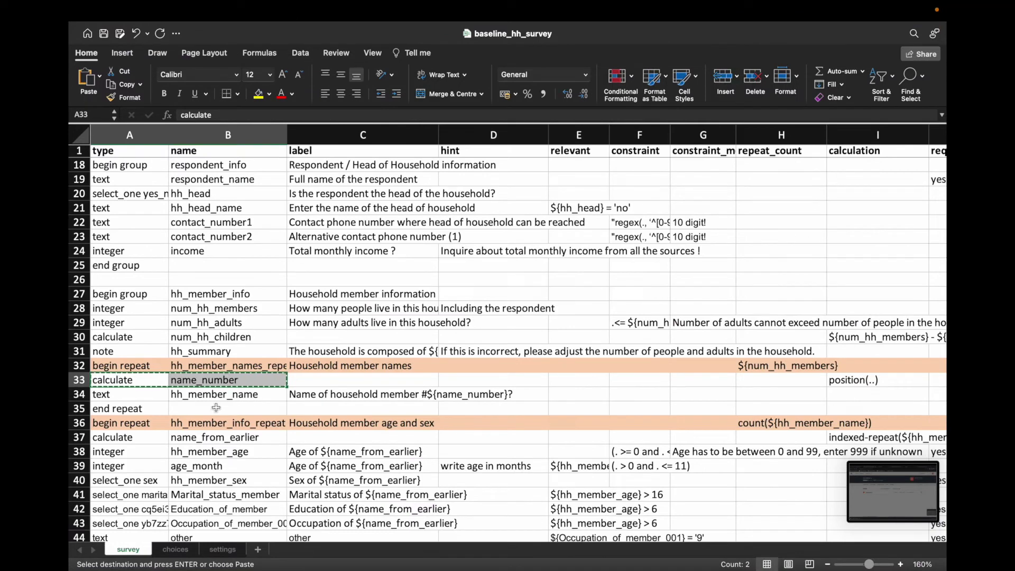
{"action": "left_click_drag", "start_coordinate": [139, 394], "coordinate": [377, 400]}
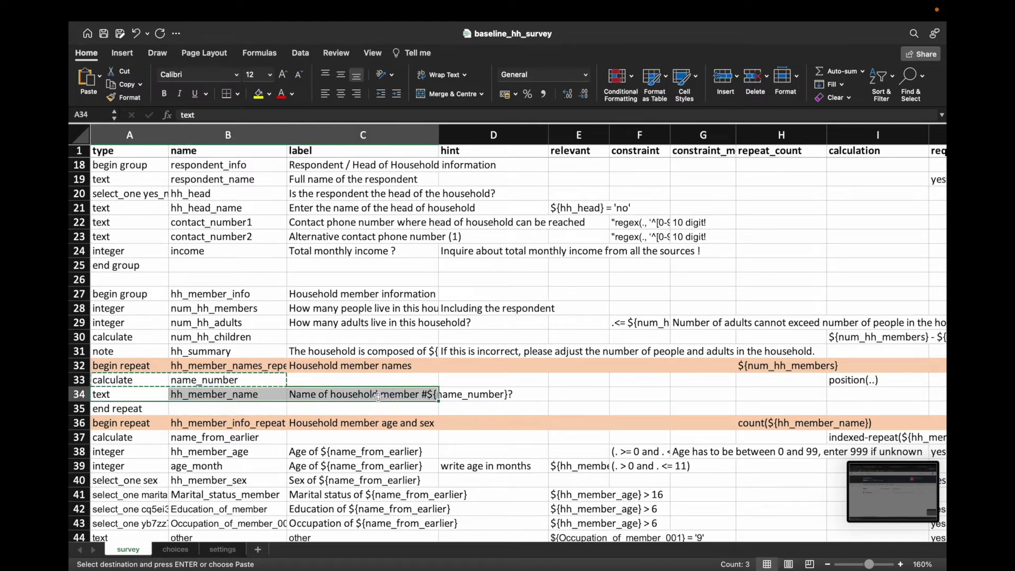
{"action": "right_click", "coordinate": [378, 397]}
{"action": "left_click", "coordinate": [399, 309]}
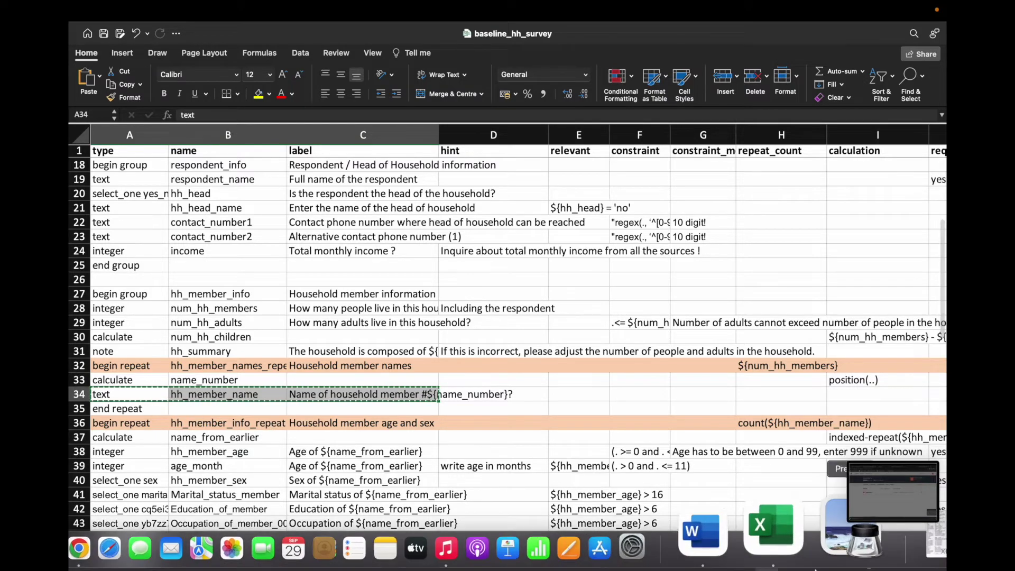
Step: Paste the hh_member_name row into A42 of demo and check its name
{"action": "right_click", "coordinate": [800, 542]}
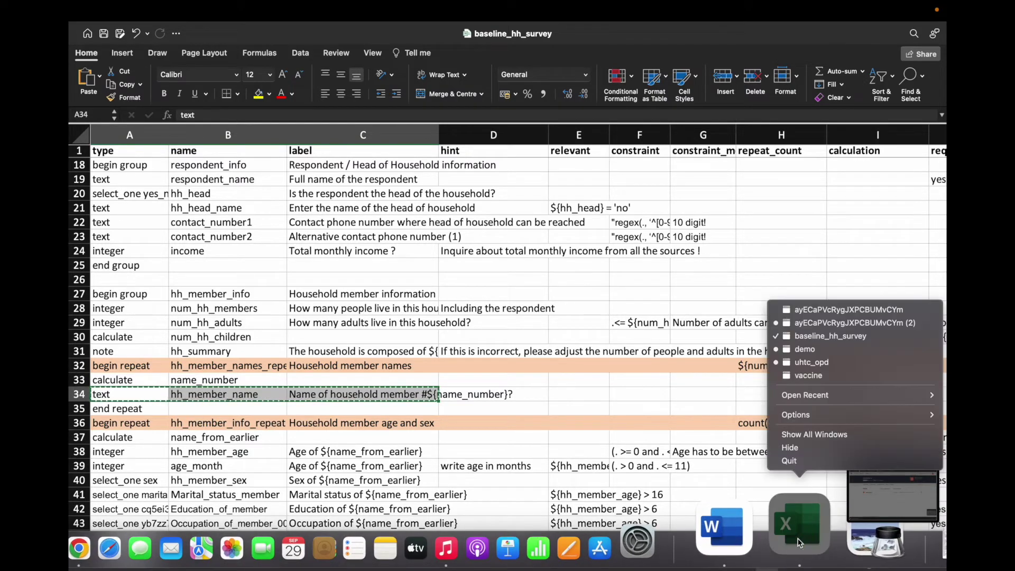
{"action": "left_click", "coordinate": [814, 349]}
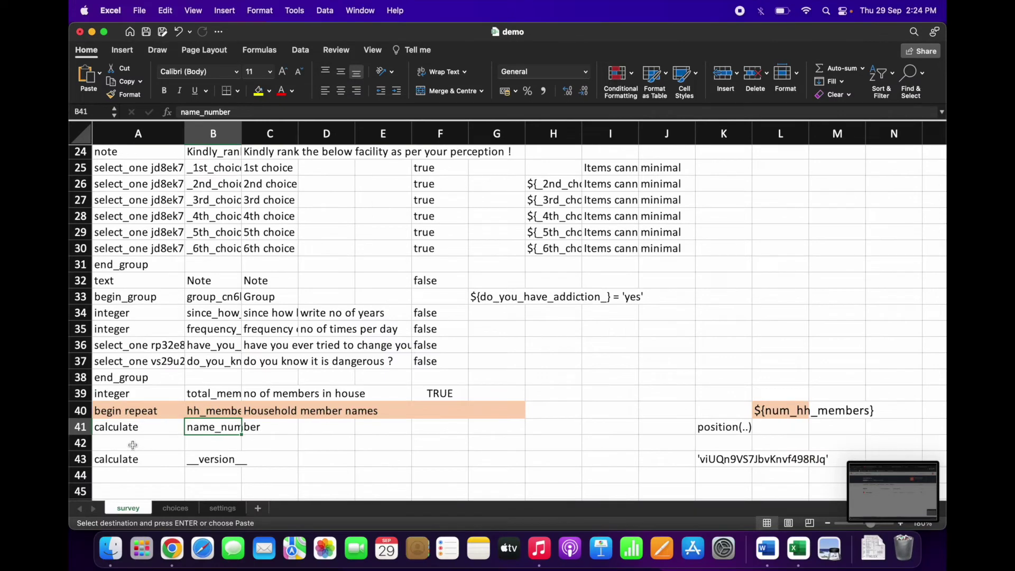
{"action": "right_click", "coordinate": [133, 445]}
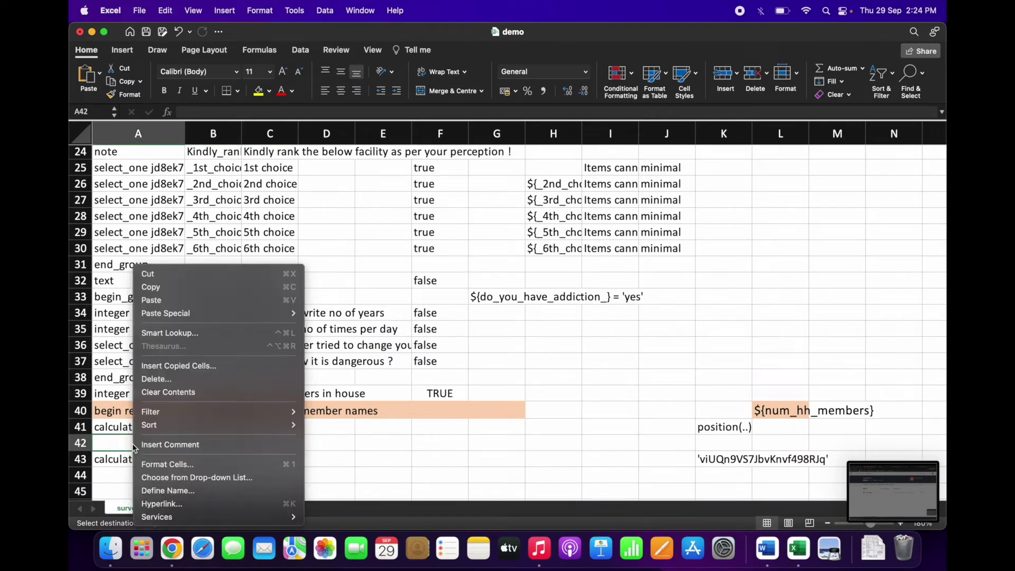
{"action": "left_click", "coordinate": [157, 300]}
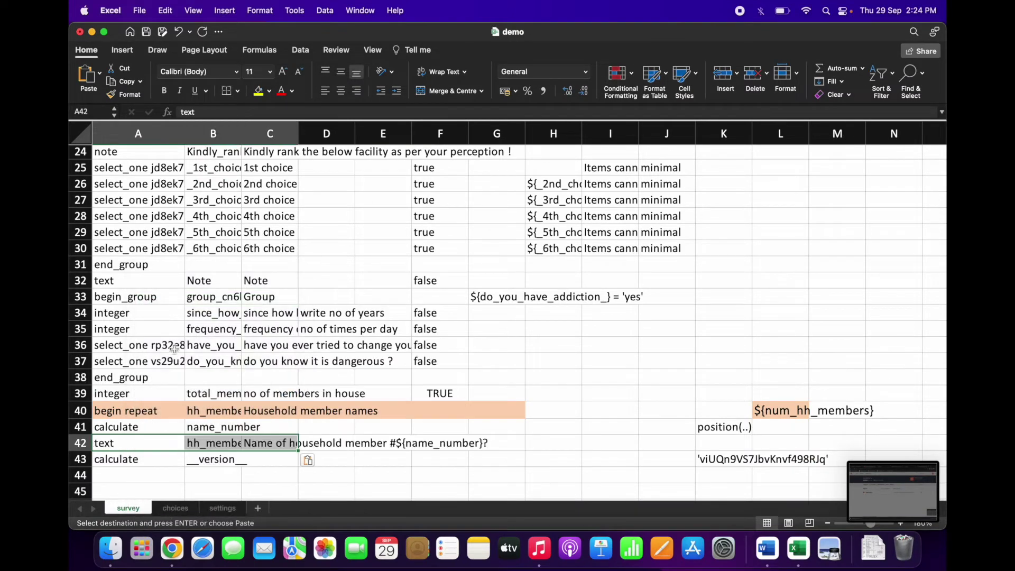
{"action": "left_click", "coordinate": [217, 445]}
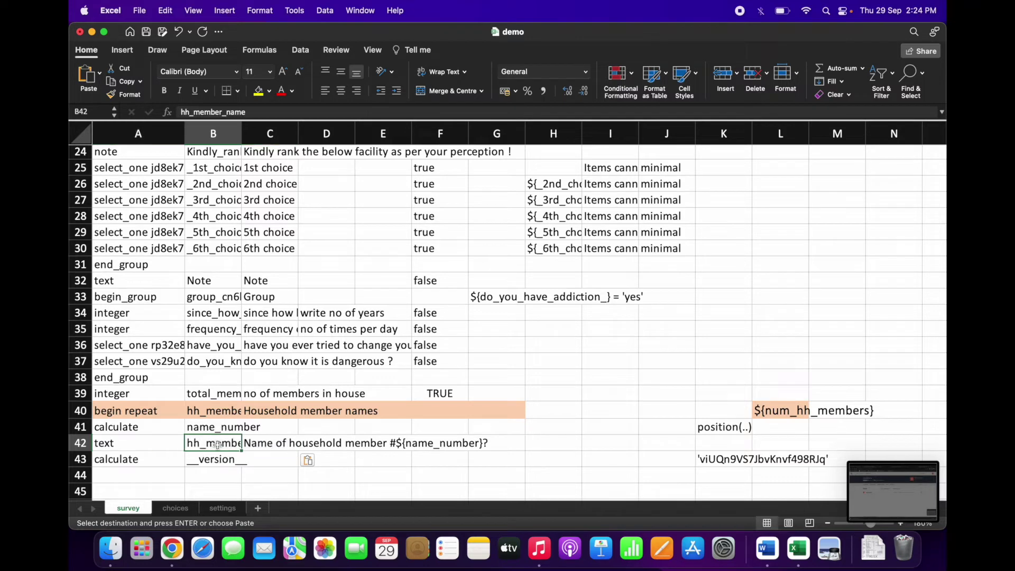
Step: Check demo's pasted label in C42, then return to baseline_hh_survey
{"action": "left_click", "coordinate": [279, 445]}
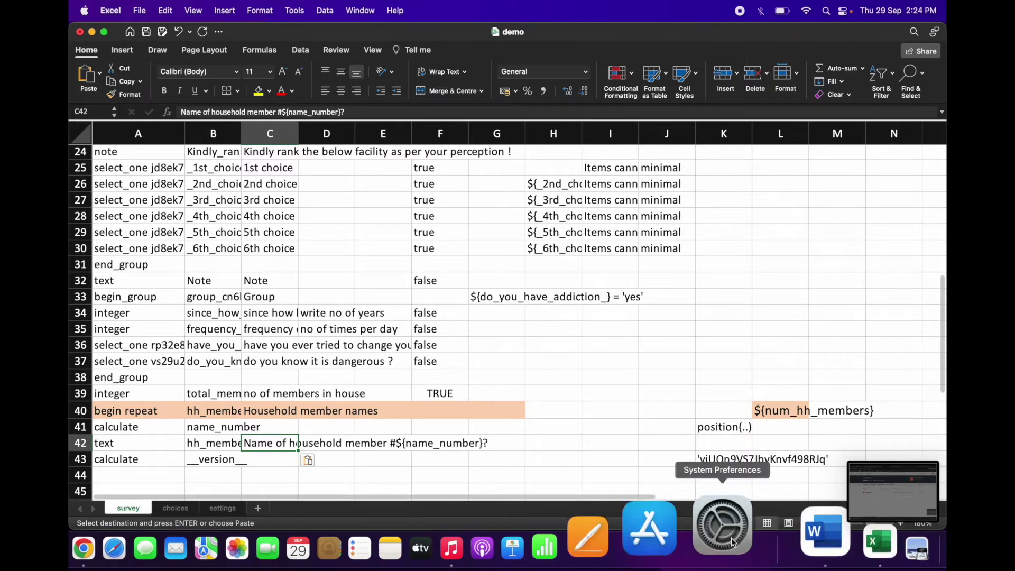
{"action": "right_click", "coordinate": [792, 523]}
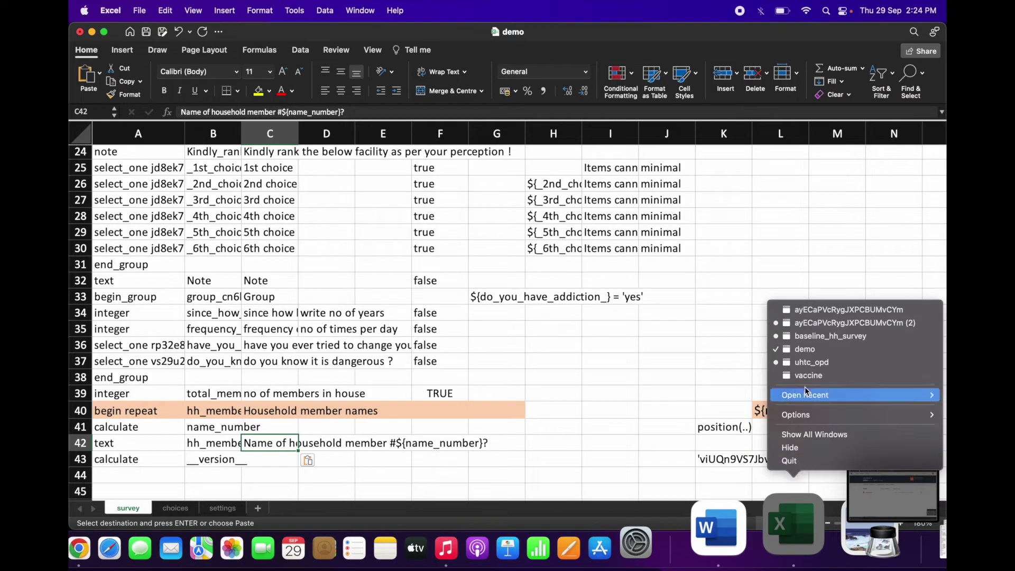
{"action": "left_click", "coordinate": [828, 337]}
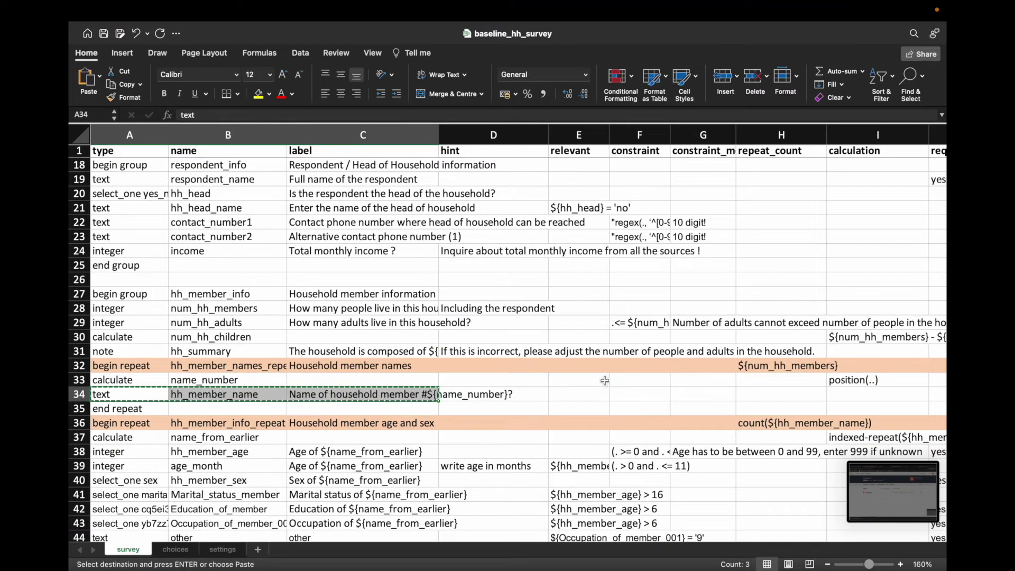
Step: Inspect baseline_hh_survey's member-name row 34 across its columns
{"action": "left_click", "coordinate": [389, 396]}
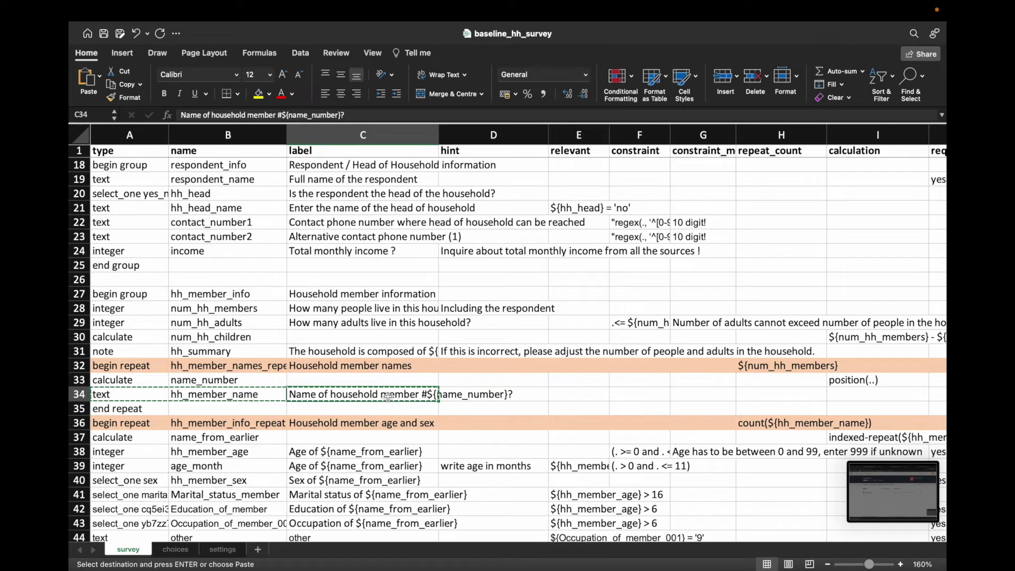
{"action": "key", "text": "Right"}
{"action": "key", "text": "Right"}
{"action": "key", "text": "Right"}
{"action": "key", "text": "Right"}
{"action": "key", "text": "Right"}
{"action": "key", "text": "Right"}
{"action": "key", "text": "Right"}
{"action": "key", "text": "Right"}
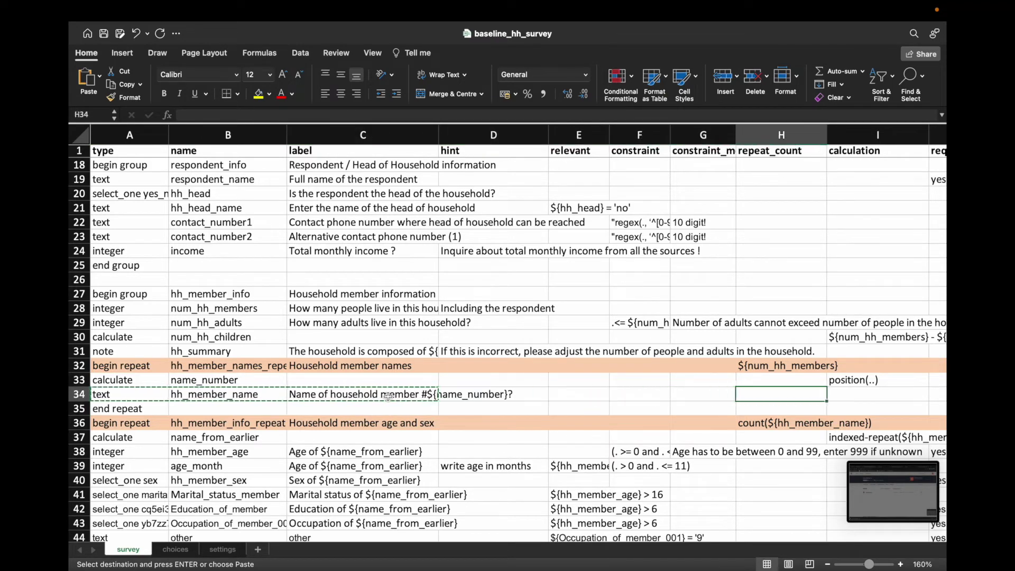
{"action": "key", "text": "Right"}
{"action": "key", "text": "Right"}
{"action": "key", "text": "Right"}
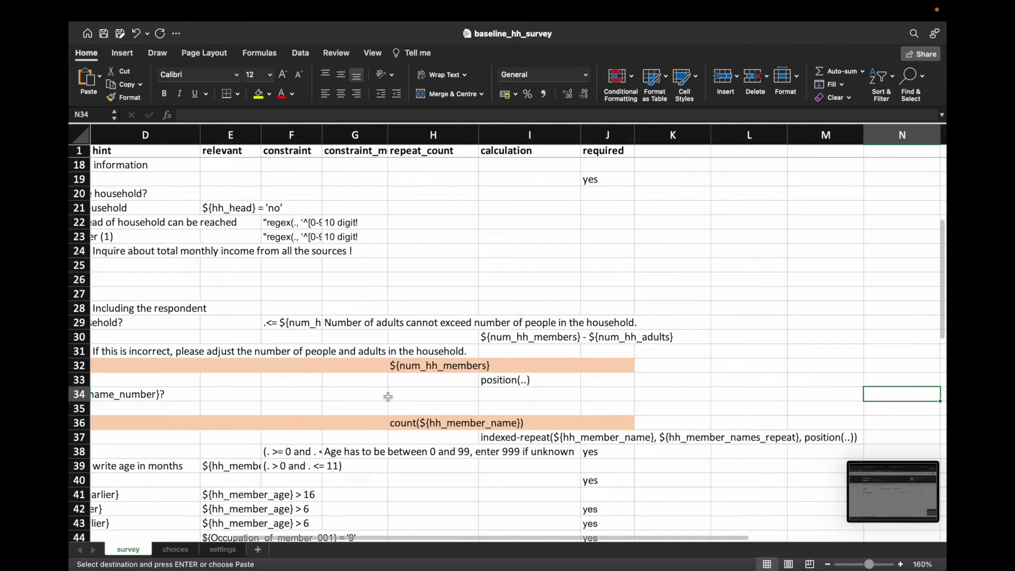
{"action": "key", "text": "Left"}
{"action": "key", "text": "Left"}
{"action": "key", "text": "Left"}
{"action": "key", "text": "Left"}
{"action": "key", "text": "Left"}
{"action": "key", "text": "Left"}
{"action": "key", "text": "Left"}
{"action": "key", "text": "Left"}
{"action": "key", "text": "Left"}
{"action": "key", "text": "Left"}
{"action": "key", "text": "Left"}
{"action": "key", "text": "Left"}
{"action": "key", "text": "Left"}
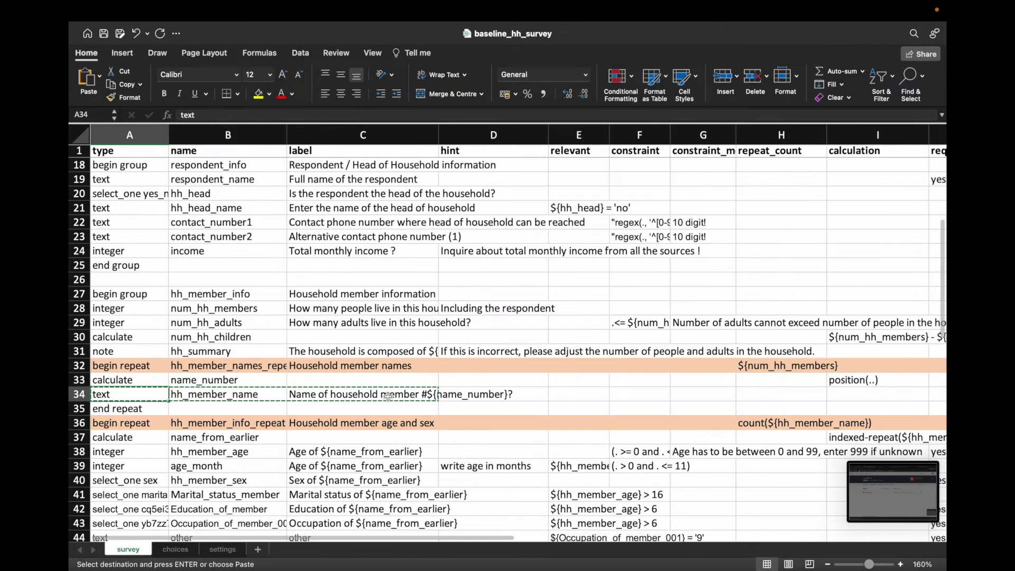
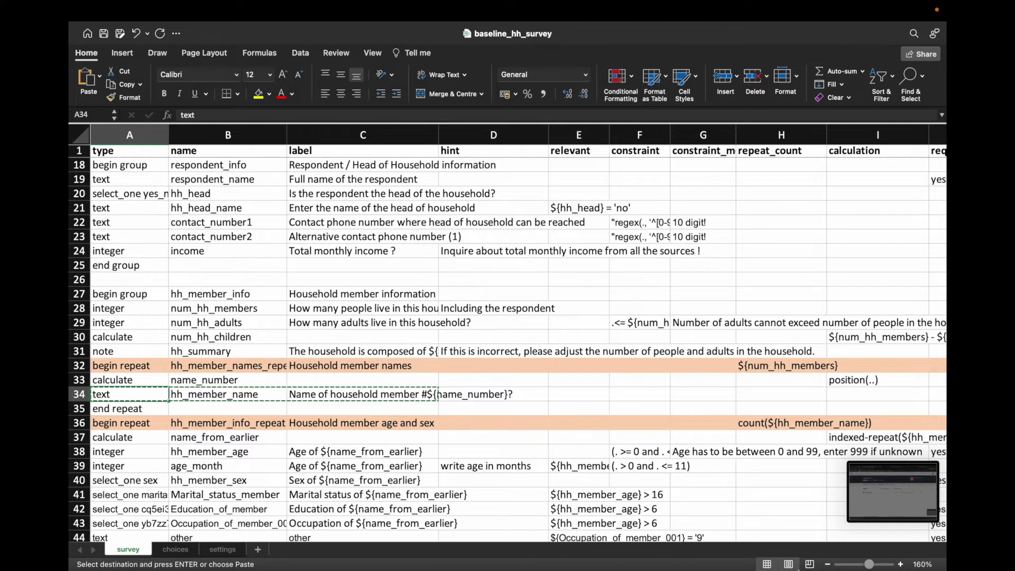
Step: Bring the demo workbook's window to the front from the Excel Dock menu
{"action": "right_click", "coordinate": [801, 523]}
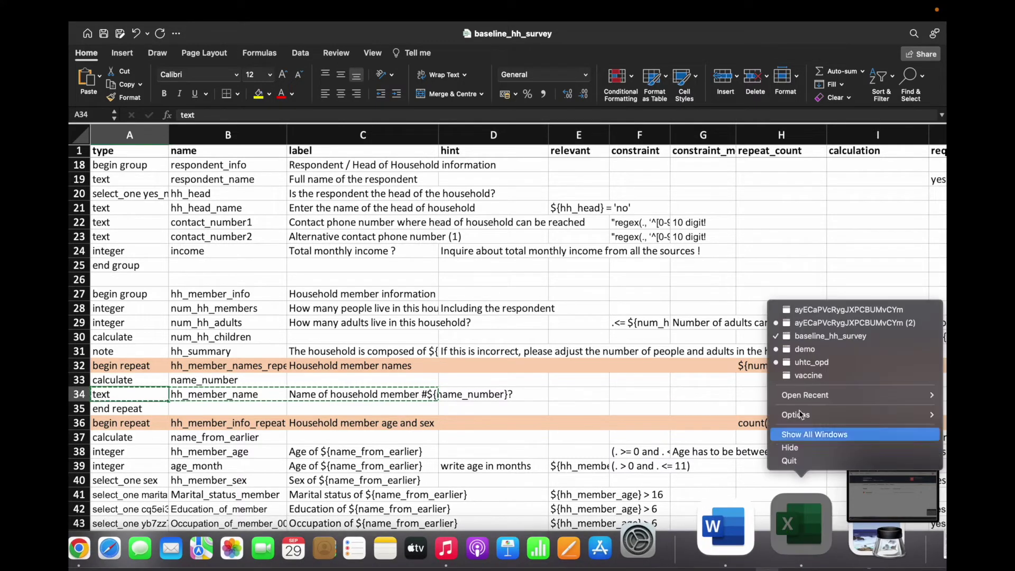
{"action": "left_click", "coordinate": [816, 349]}
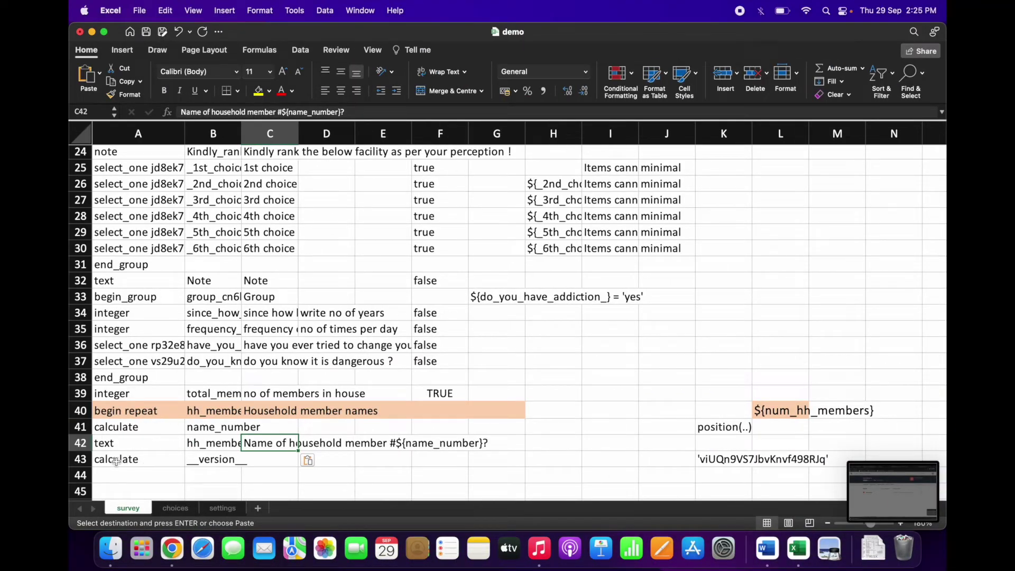
Step: Insert two blank rows at row 43 of demo's survey sheet, above calculate
{"action": "right_click", "coordinate": [80, 459]}
{"action": "left_click", "coordinate": [109, 441]}
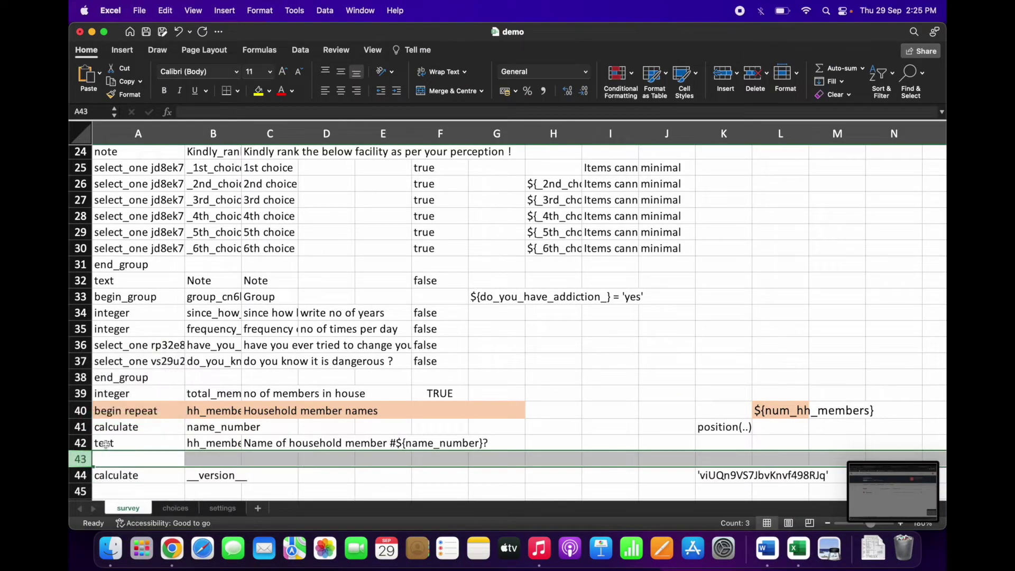
{"action": "right_click", "coordinate": [86, 459]}
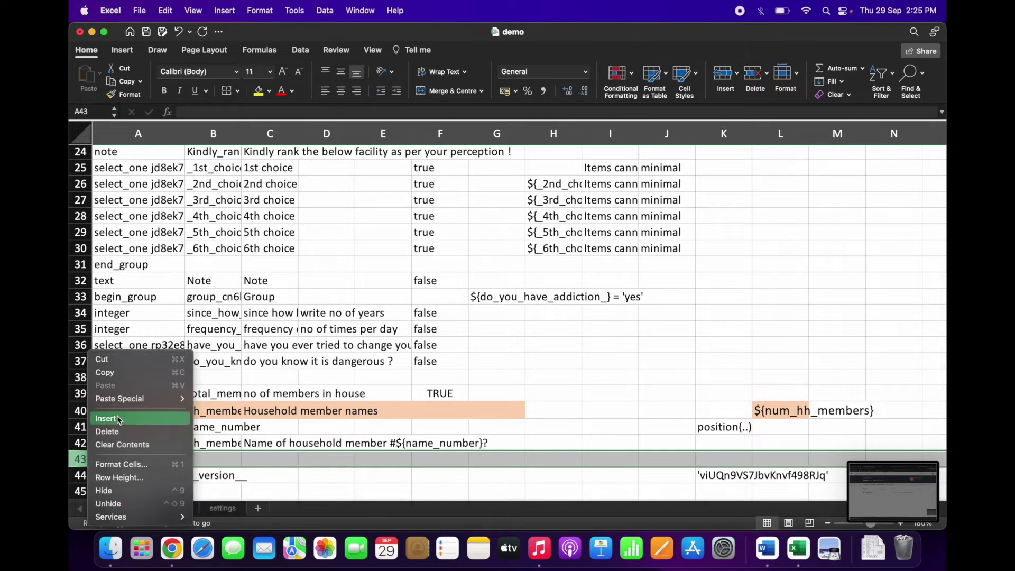
{"action": "left_click", "coordinate": [120, 444]}
Step: Enter 'end repeat' in A43, then switch back to baseline_hh_survey
{"action": "left_click", "coordinate": [139, 459]}
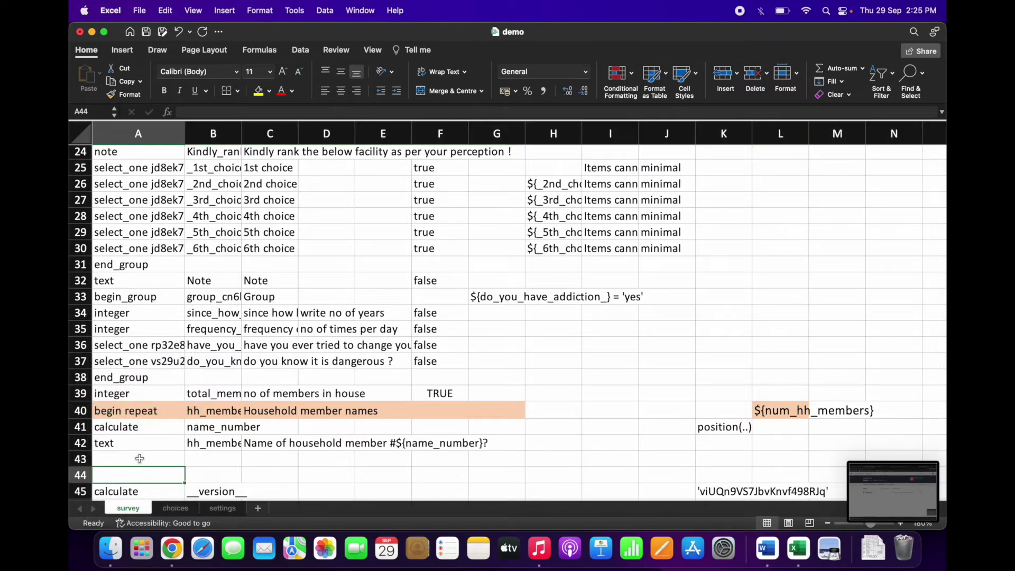
{"action": "type", "text": "end repeat"}
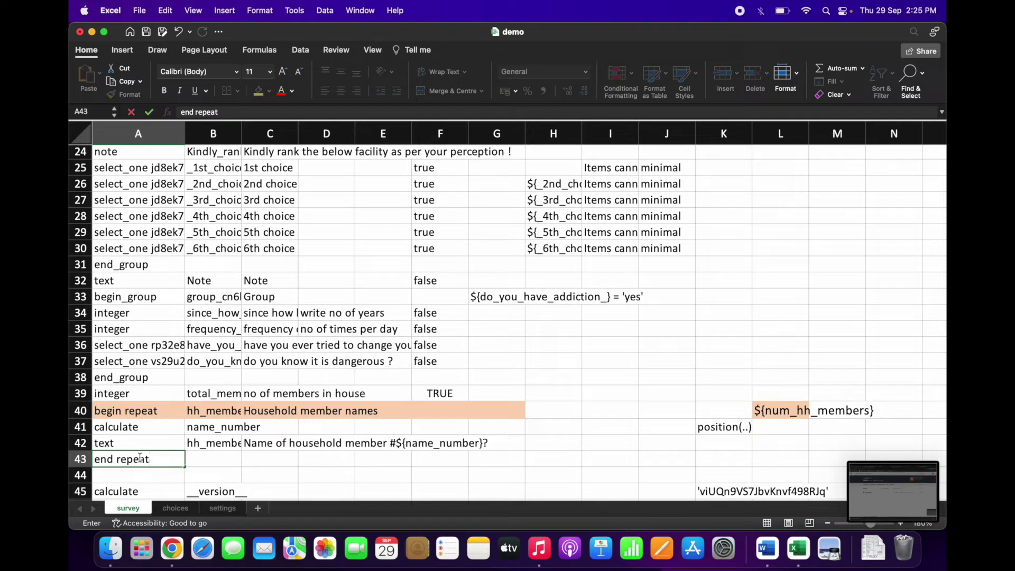
{"action": "key", "text": "Return"}
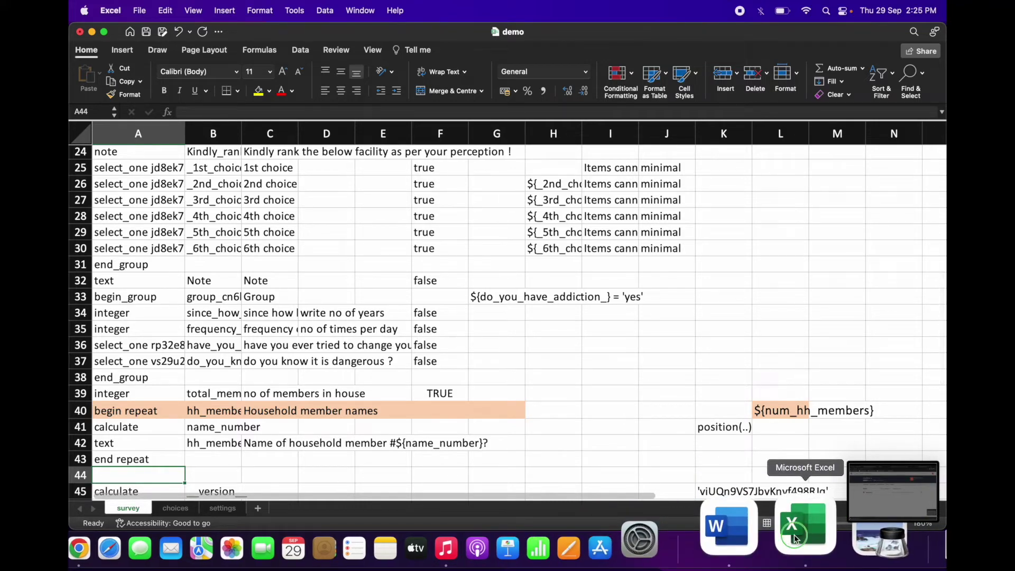
{"action": "right_click", "coordinate": [805, 529]}
{"action": "left_click", "coordinate": [832, 338]}
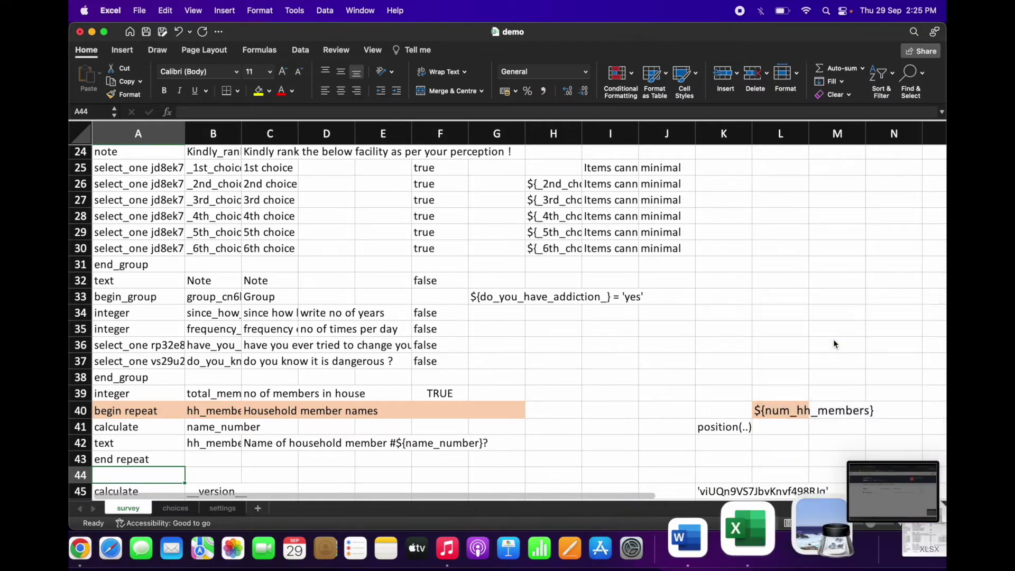
Step: Copy the begin repeat row's type, name and label (A36:C36) in baseline_hh_survey
{"action": "scroll", "coordinate": [128, 455], "scroll_direction": "down", "scroll_amount": 1}
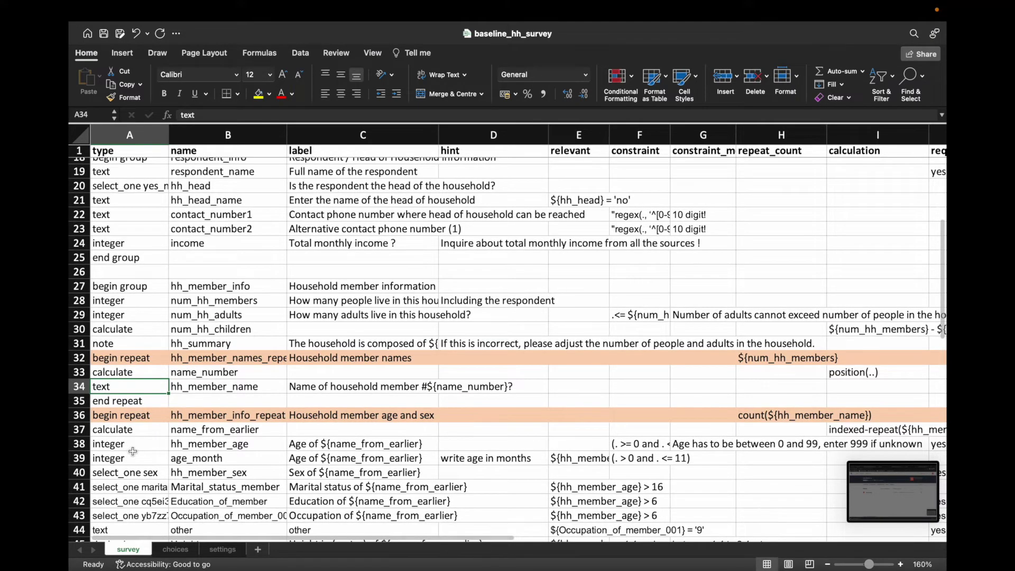
{"action": "left_click", "coordinate": [117, 431]}
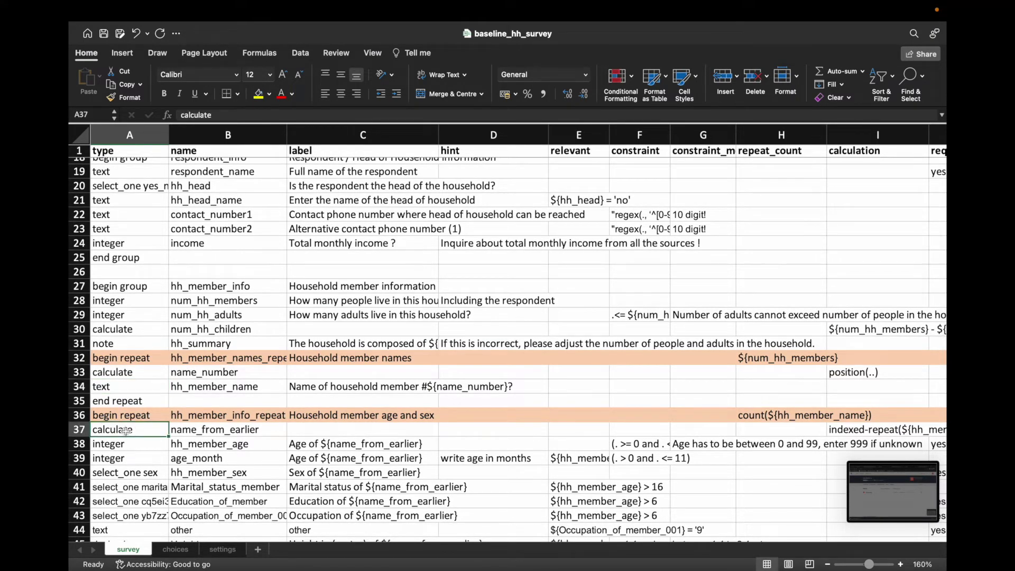
{"action": "key", "text": "shift+Right"}
{"action": "key", "text": "shift+Right"}
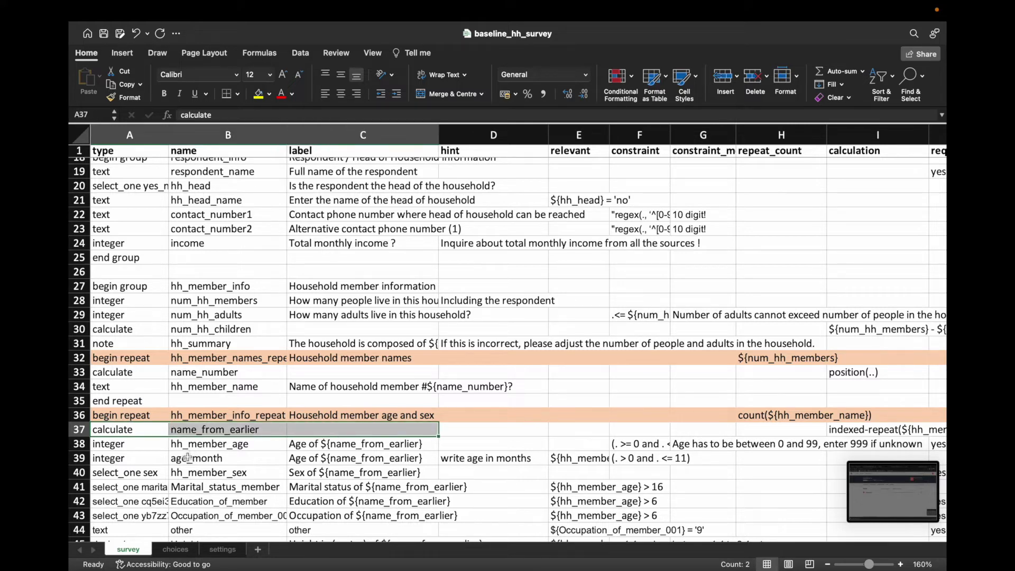
{"action": "left_click", "coordinate": [125, 416]}
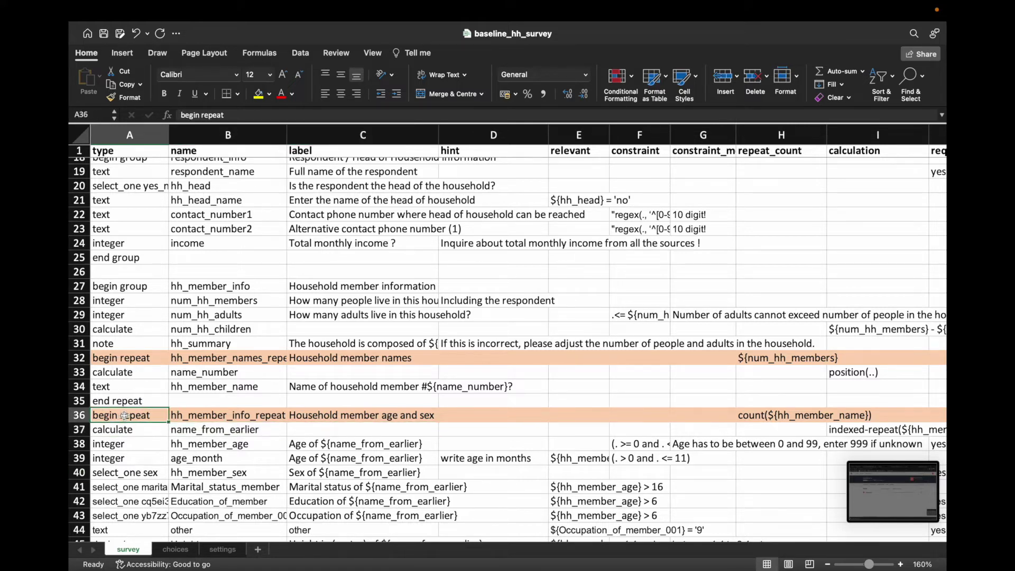
{"action": "key", "text": "shift+Right"}
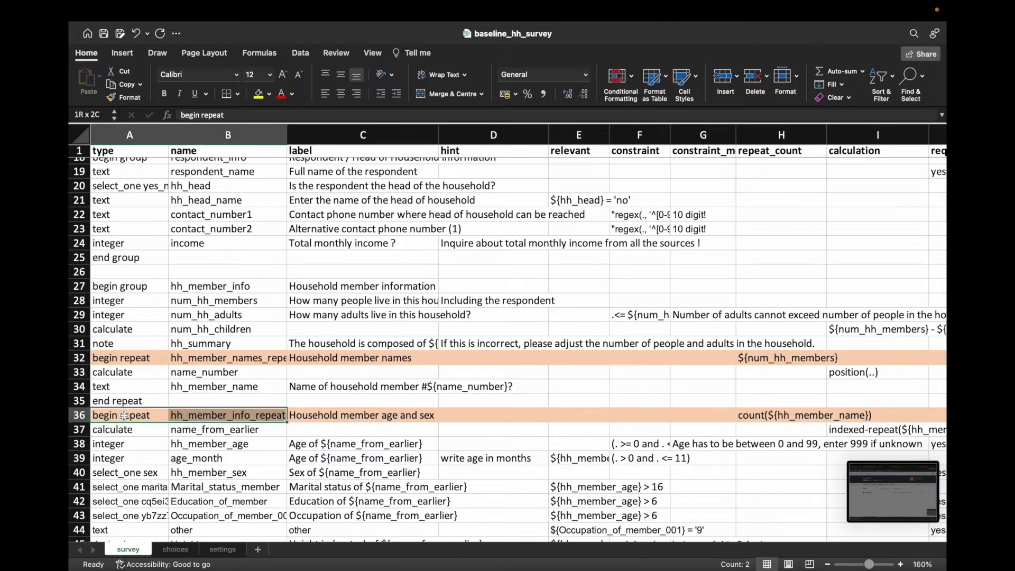
{"action": "key", "text": "shift+Right"}
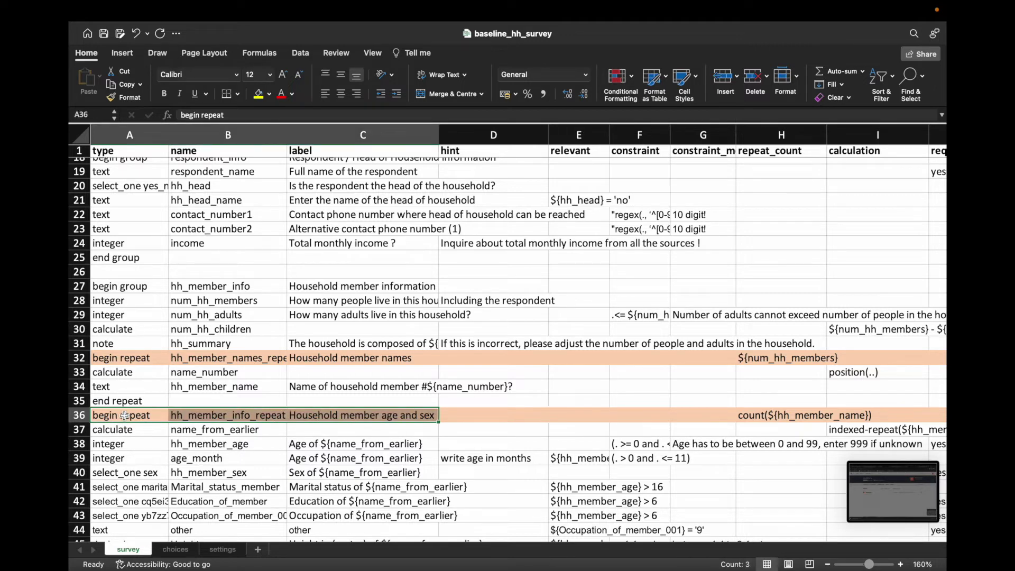
{"action": "key", "text": "super+c"}
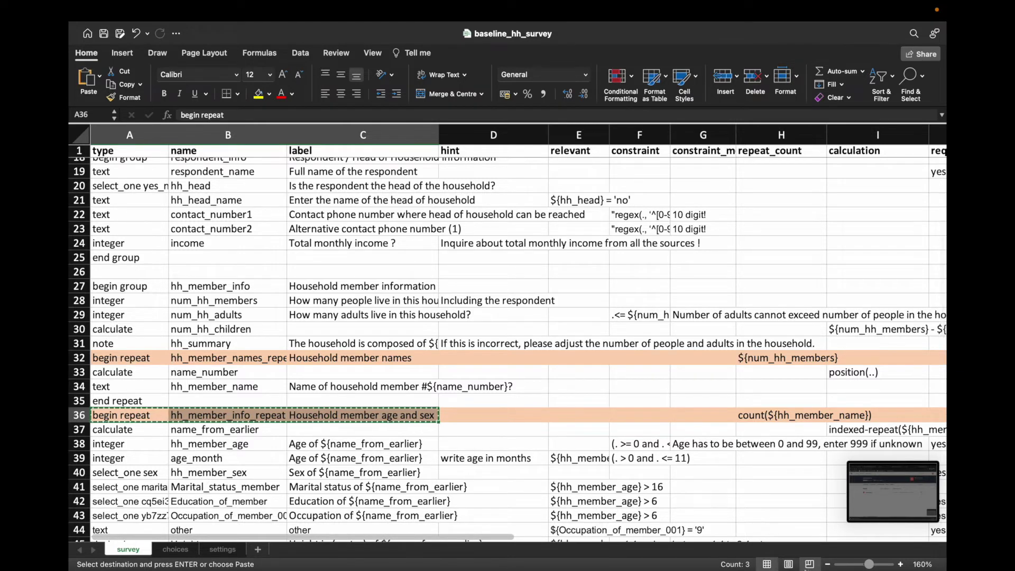
Step: Paste the 'Household member age and sex' begin repeat into row 44 of demo
{"action": "mouse_move", "coordinate": [788, 565]}
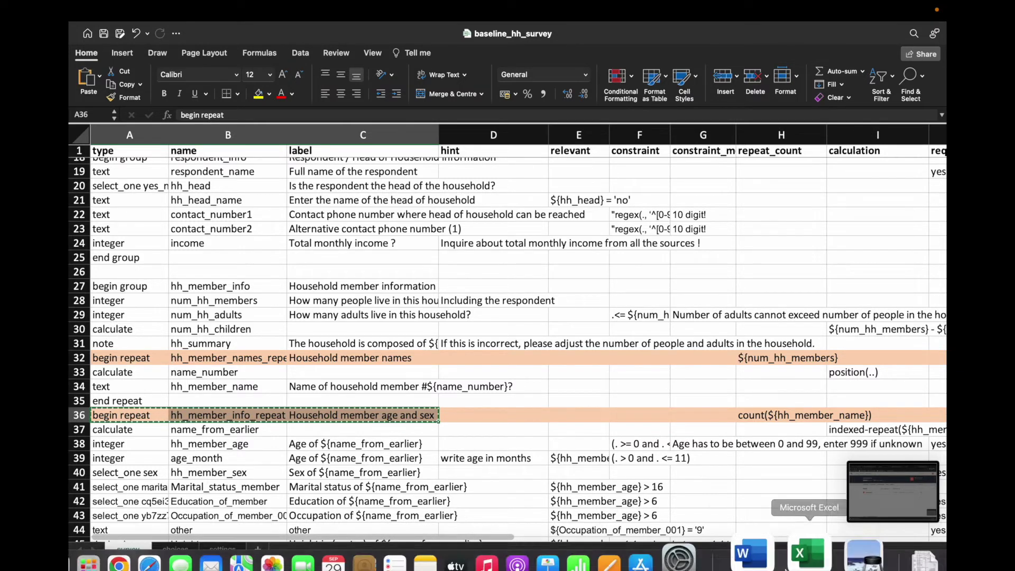
{"action": "right_click", "coordinate": [798, 534]}
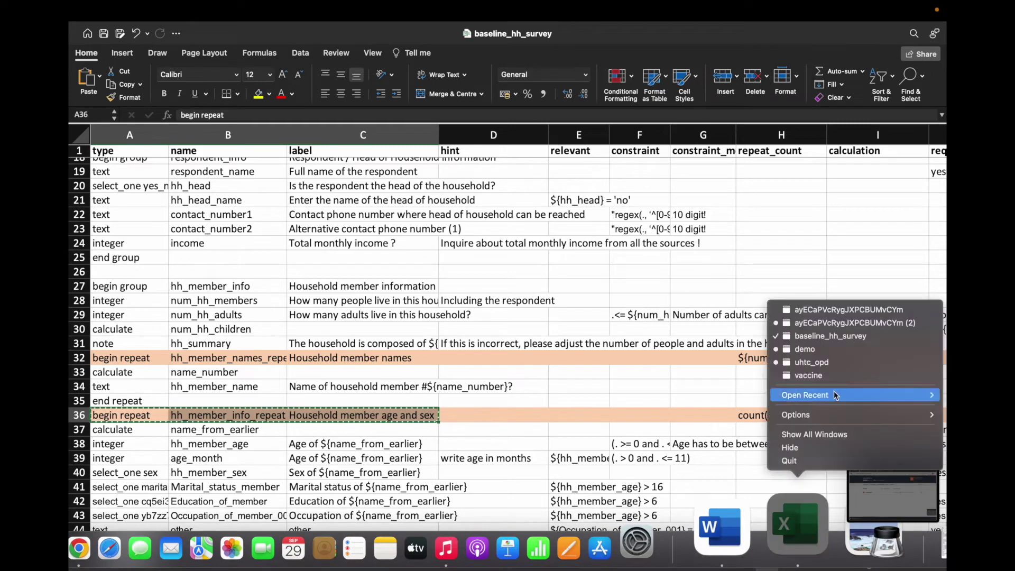
{"action": "left_click", "coordinate": [828, 354]}
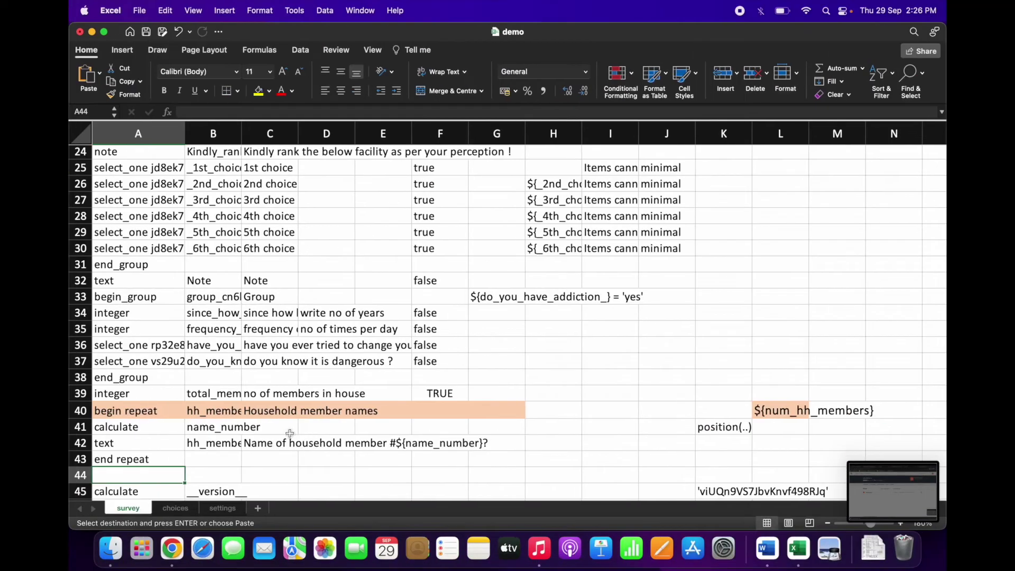
{"action": "key", "text": "super+v"}
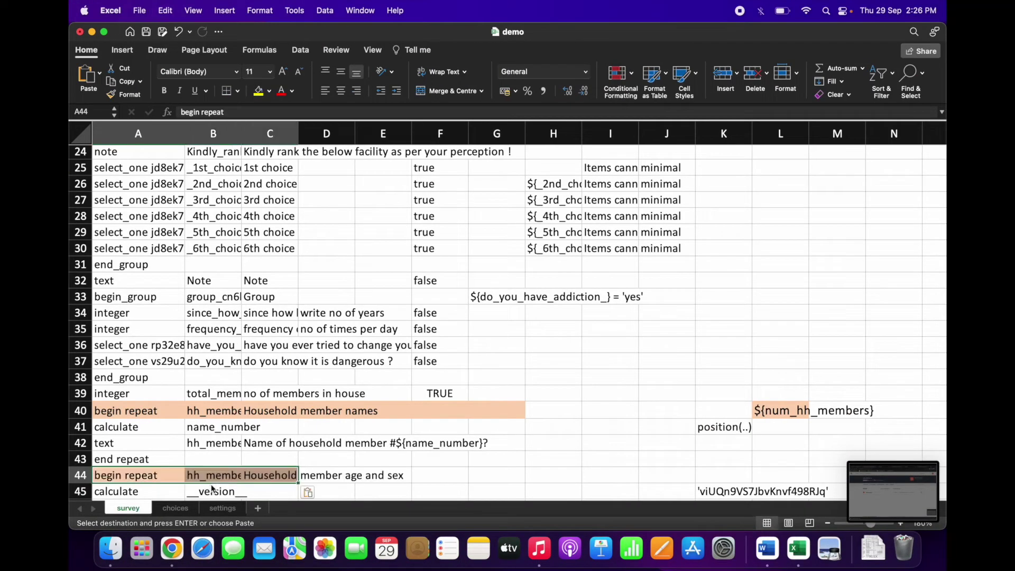
{"action": "left_click", "coordinate": [329, 476]}
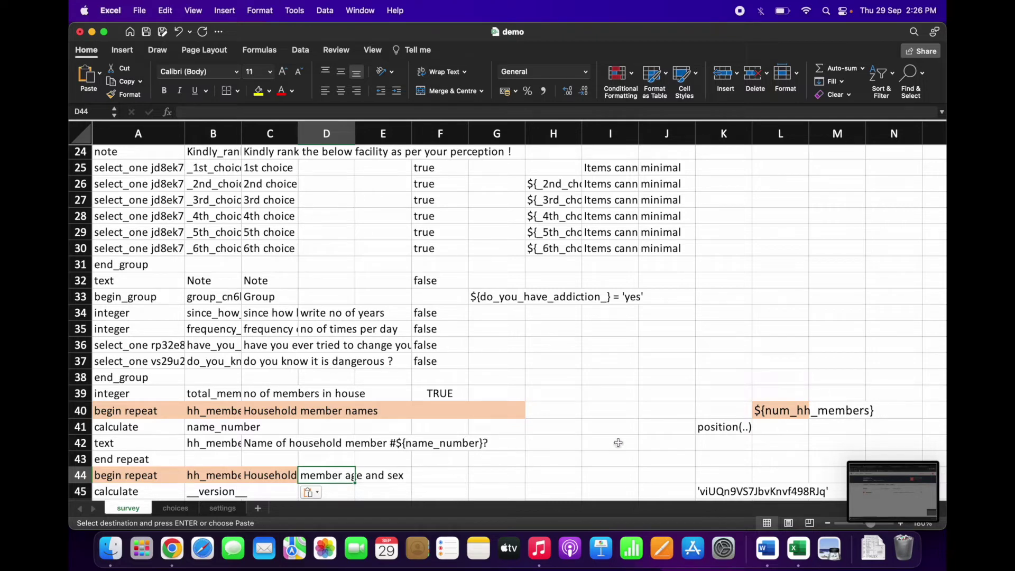
{"action": "right_click", "coordinate": [798, 535]}
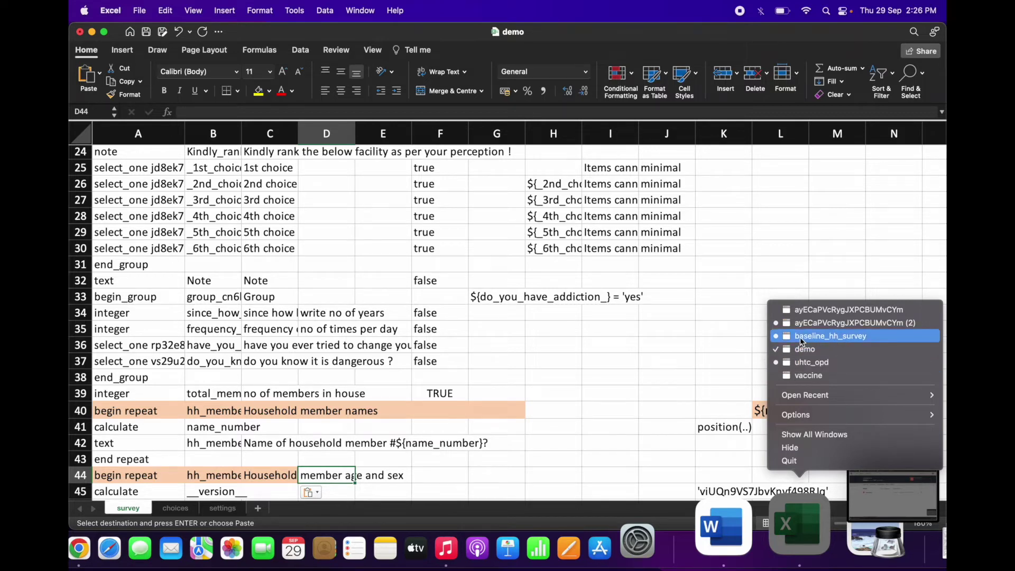
Step: Copy the repeat count count(${hh_member_name}) from H36 of baseline_hh_survey
{"action": "left_click", "coordinate": [828, 337]}
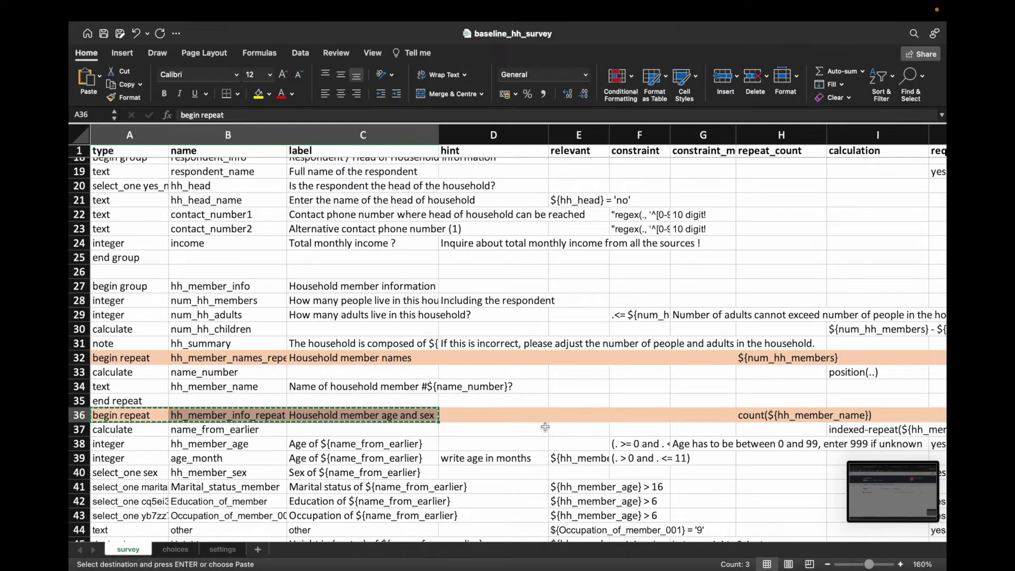
{"action": "left_click", "coordinate": [773, 415]}
{"action": "key", "text": "super+c"}
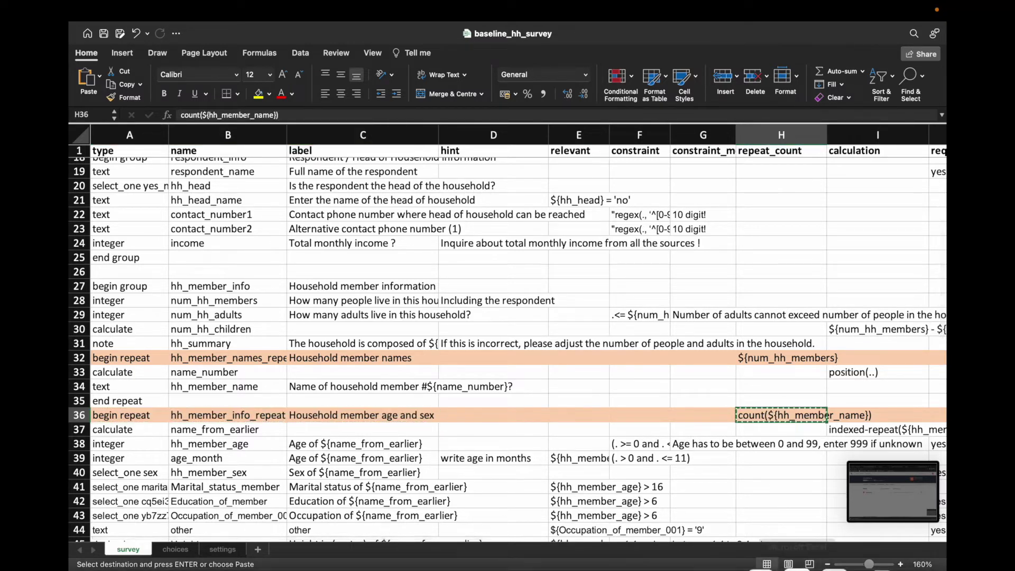
Step: Paste the repeat count into L44 of demo, then return to baseline_hh_survey
{"action": "mouse_move", "coordinate": [823, 528]}
{"action": "right_click", "coordinate": [793, 526]}
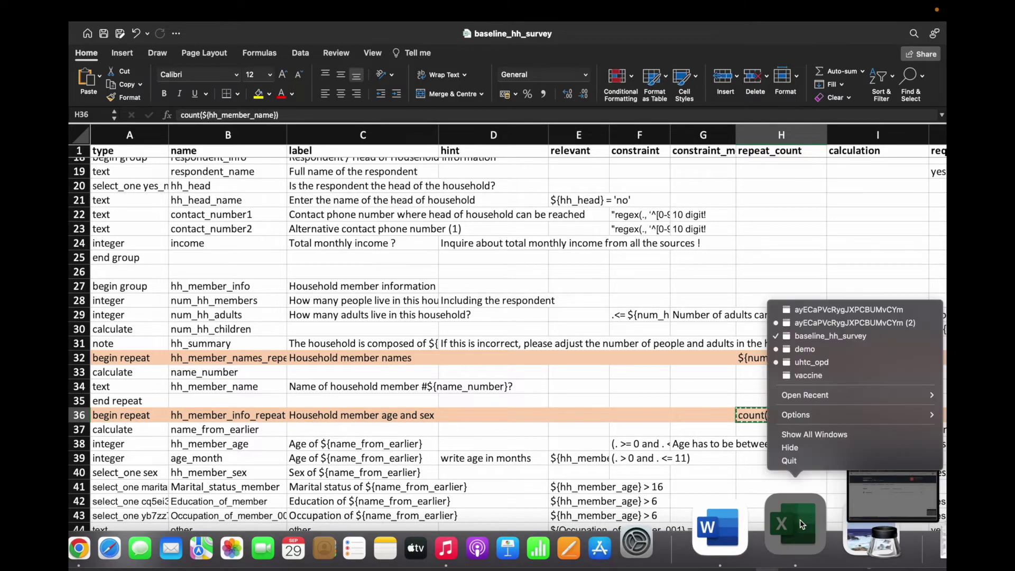
{"action": "left_click", "coordinate": [823, 350]}
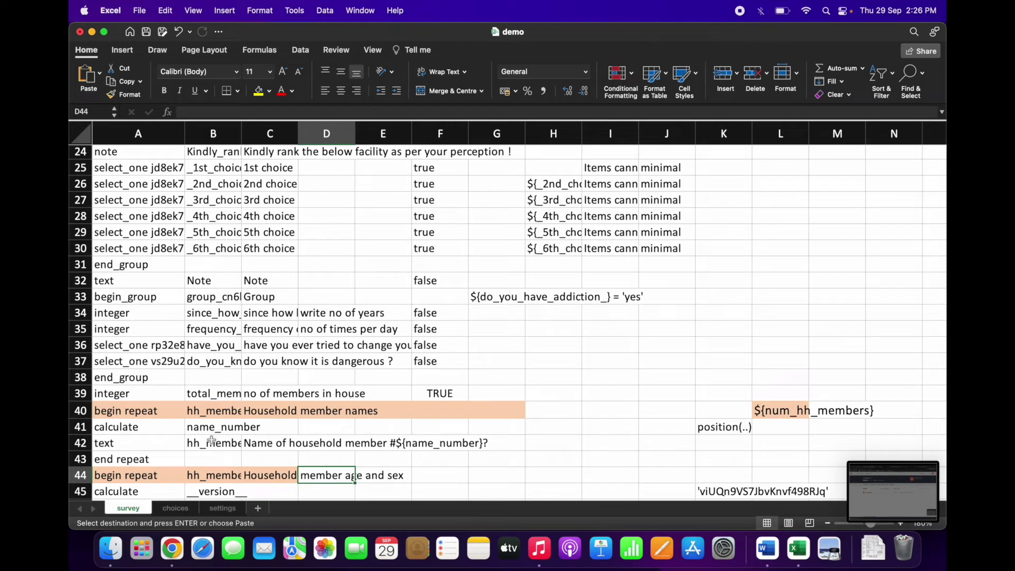
{"action": "left_click", "coordinate": [722, 473]}
{"action": "left_click", "coordinate": [781, 472]}
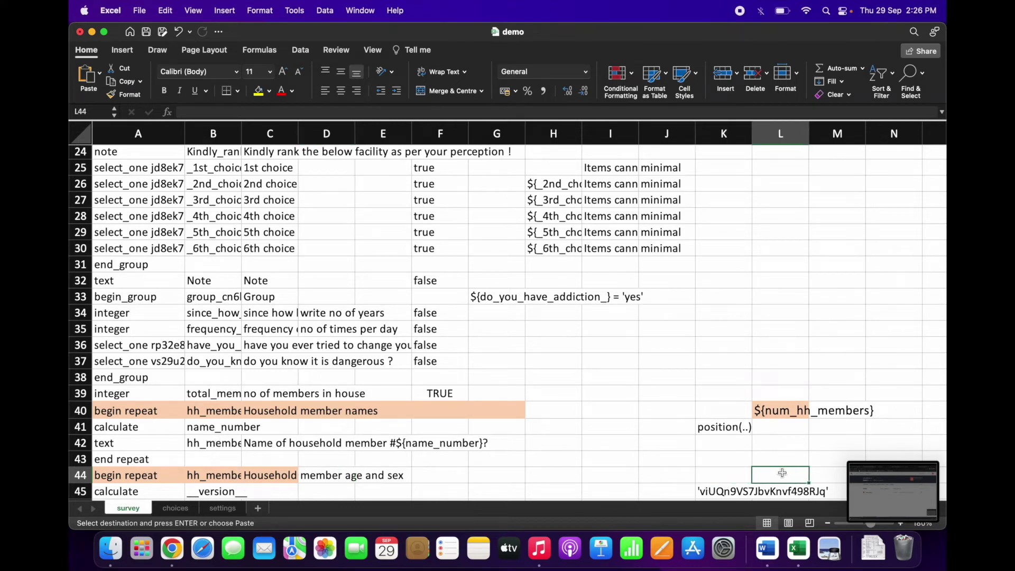
{"action": "scroll", "coordinate": [783, 472], "scroll_direction": "up", "scroll_amount": 10}
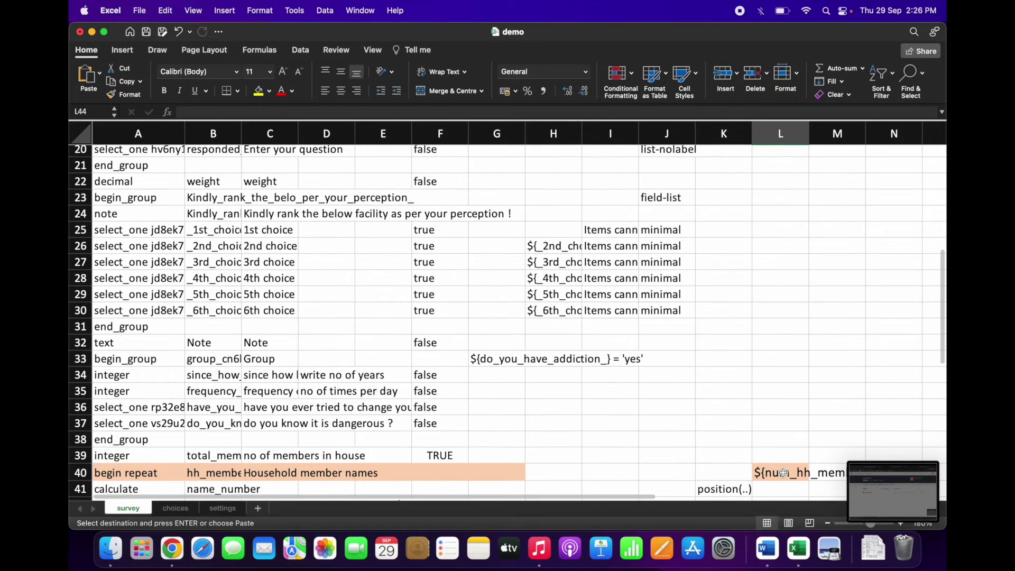
{"action": "scroll", "coordinate": [783, 473], "scroll_direction": "down", "scroll_amount": 10}
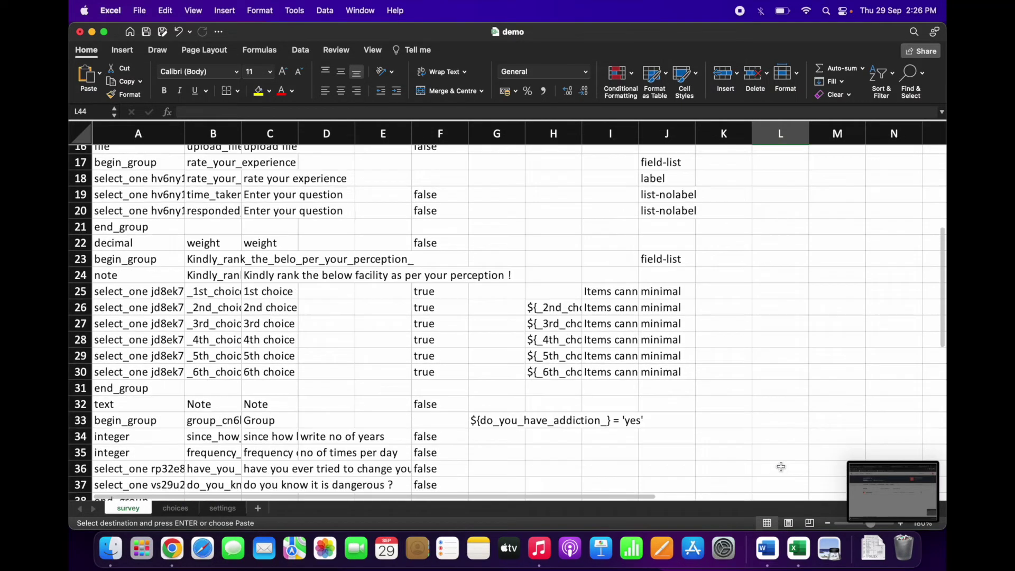
{"action": "key", "text": "super+v"}
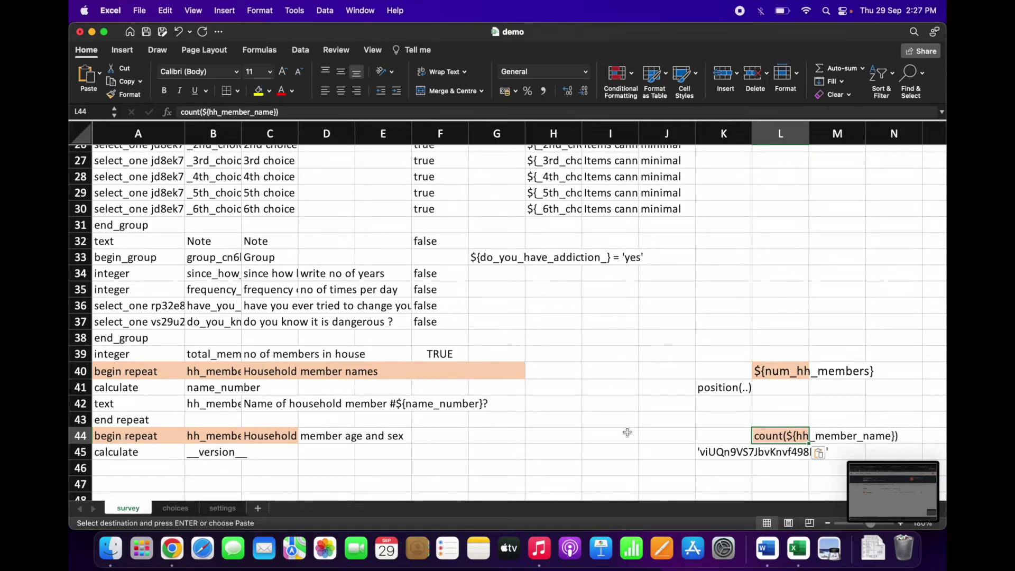
{"action": "right_click", "coordinate": [798, 526]}
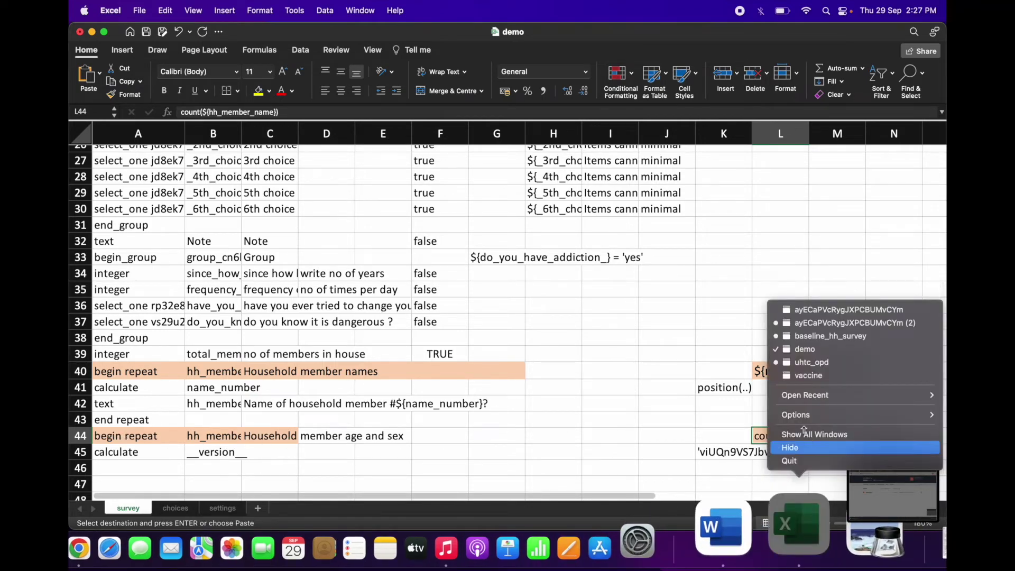
{"action": "left_click", "coordinate": [845, 336]}
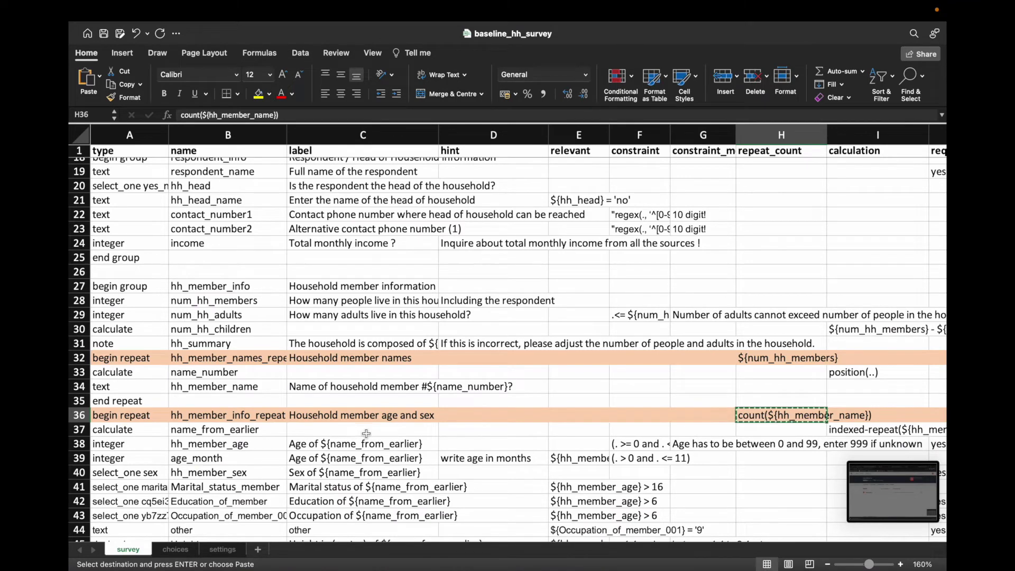
Step: Copy the name_from_earlier and hh_member_age rows' type, name and label (A37:C38)
{"action": "scroll", "coordinate": [201, 467], "scroll_direction": "down", "scroll_amount": 3}
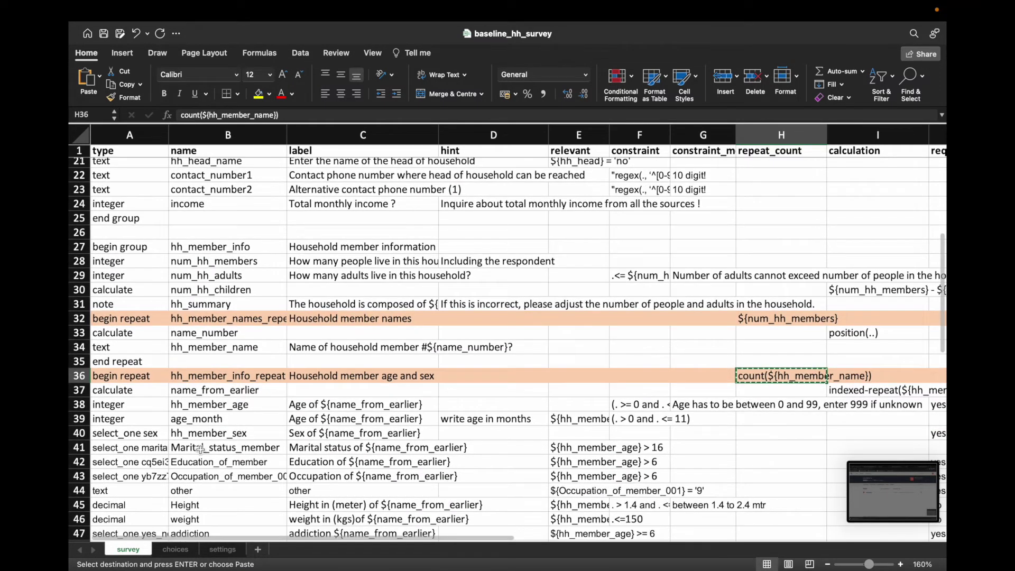
{"action": "scroll", "coordinate": [199, 446], "scroll_direction": "down", "scroll_amount": 1}
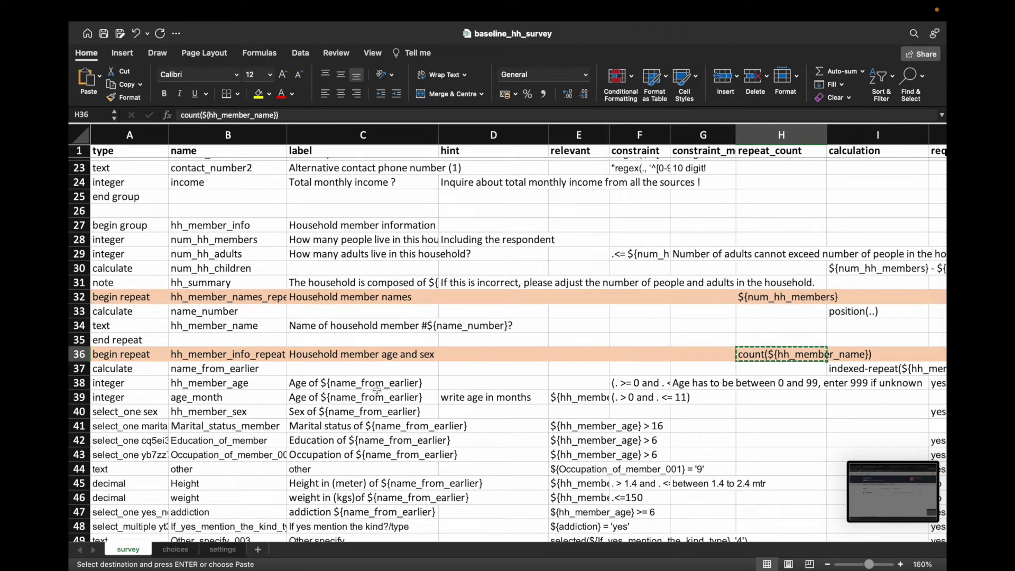
{"action": "left_click", "coordinate": [118, 370]}
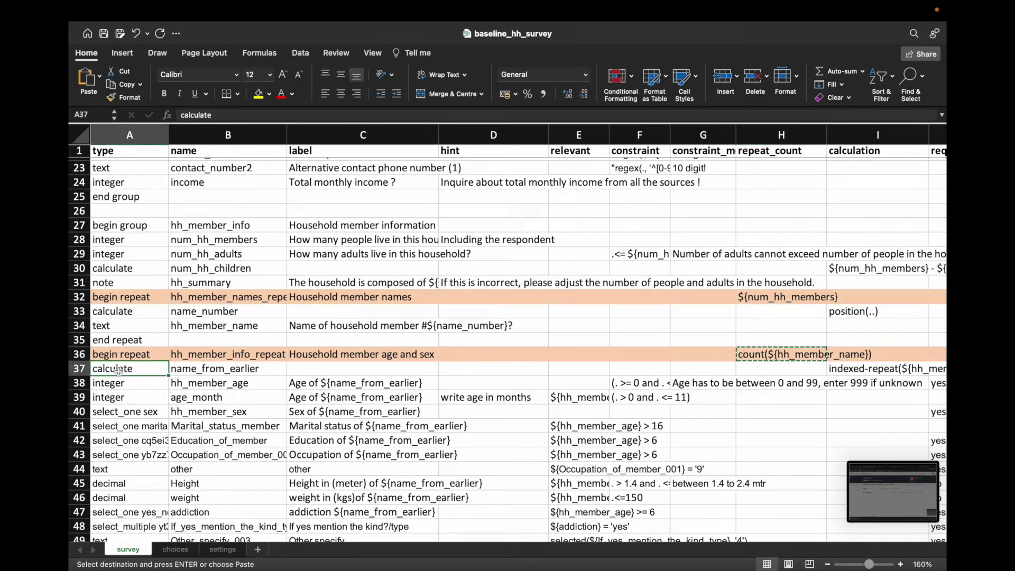
{"action": "left_click", "coordinate": [123, 379]}
{"action": "left_click_drag", "start_coordinate": [123, 370], "coordinate": [428, 385]}
{"action": "key", "text": "super+c"}
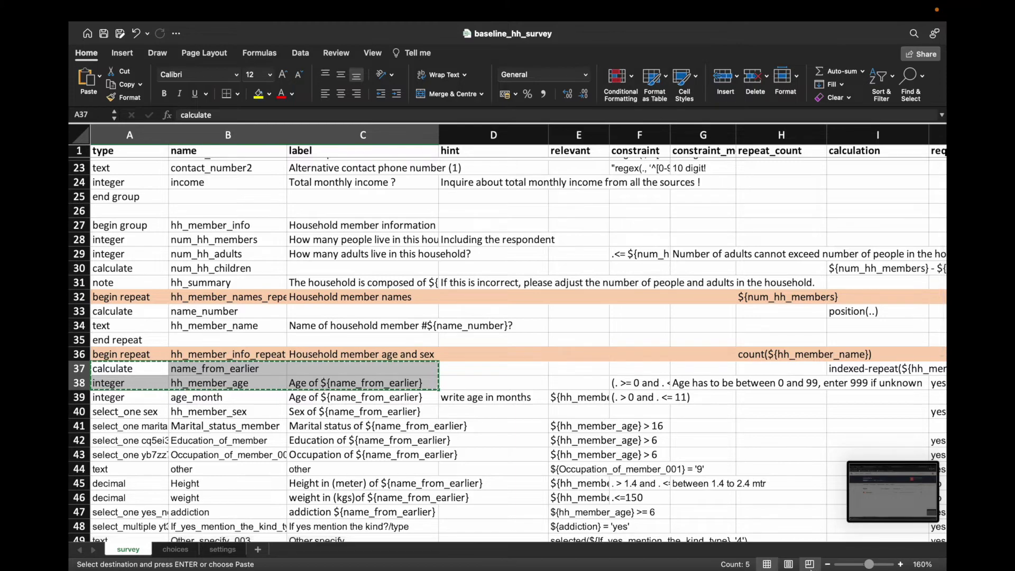
Step: In demo, insert two blank rows at row 45 above the version row
{"action": "right_click", "coordinate": [801, 530]}
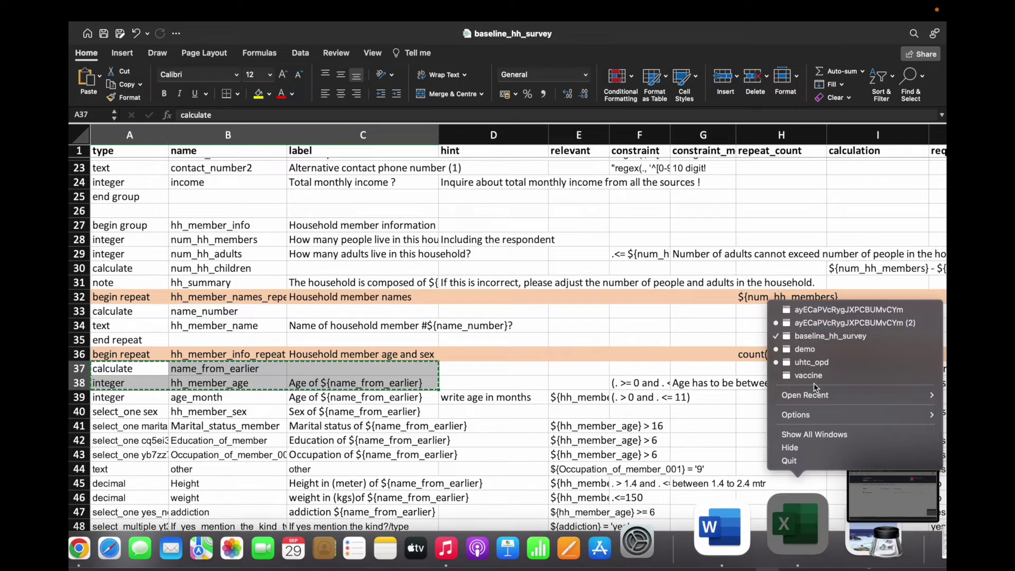
{"action": "left_click", "coordinate": [804, 349]}
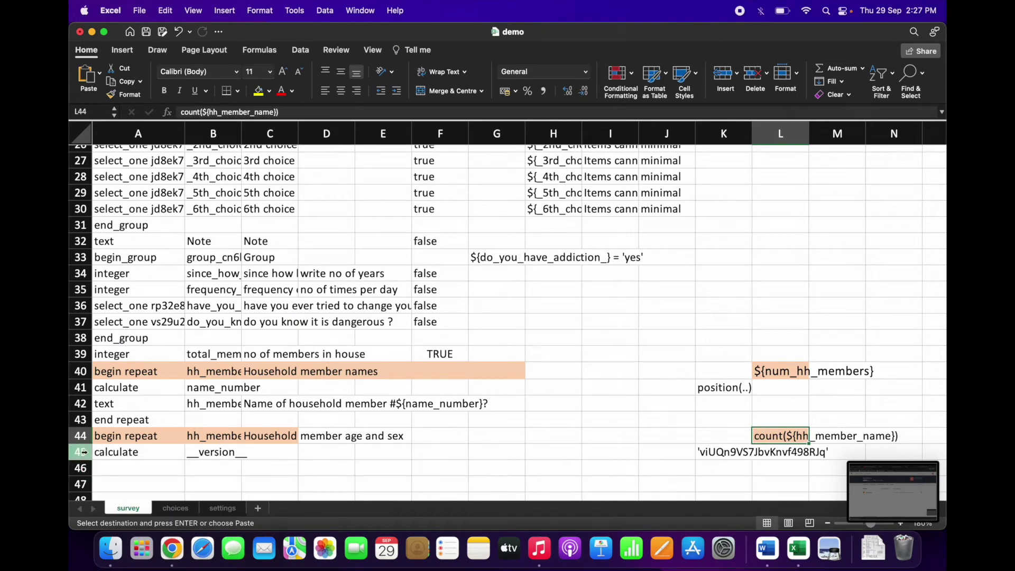
{"action": "right_click", "coordinate": [82, 452]}
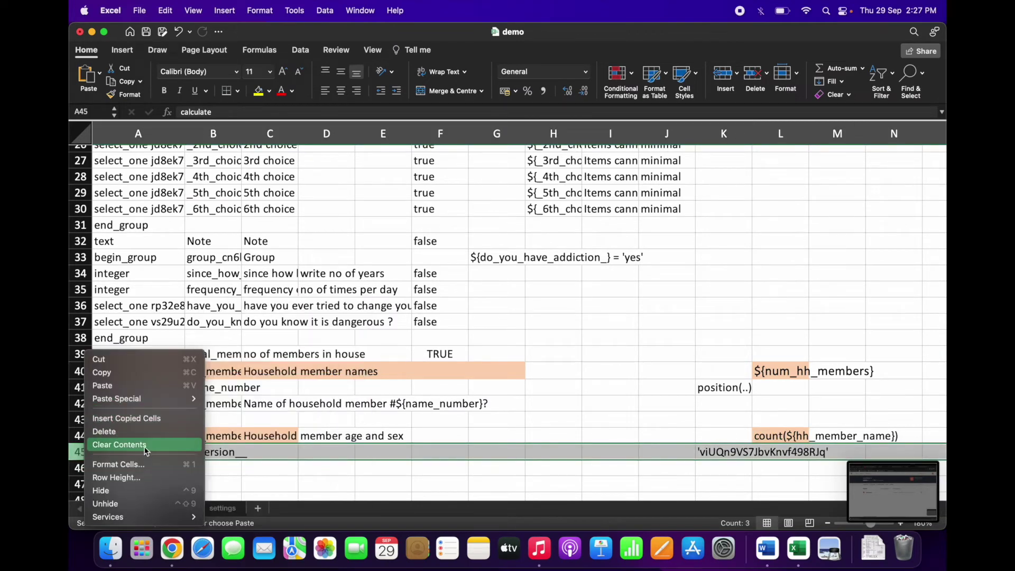
{"action": "left_click", "coordinate": [130, 418]}
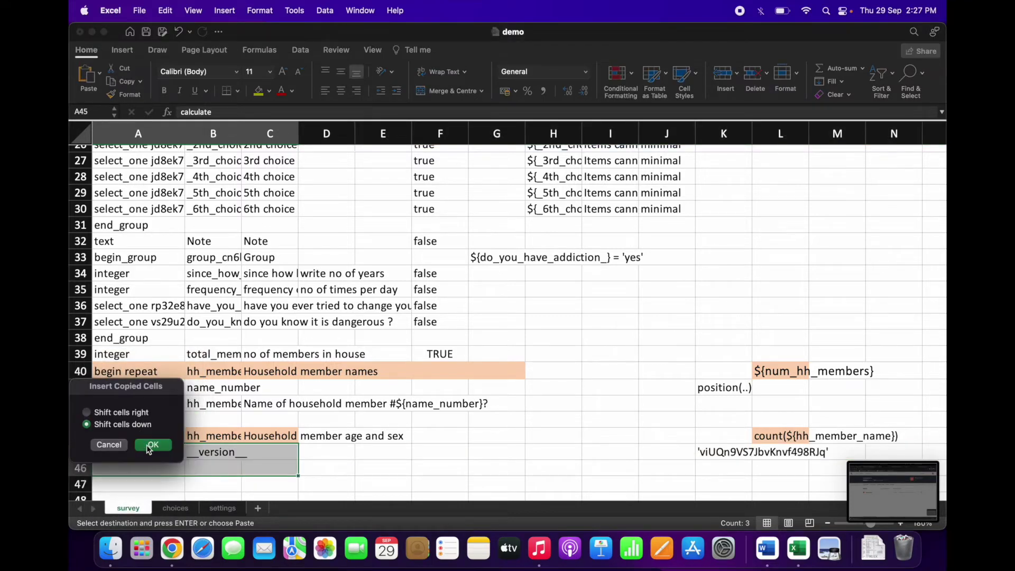
{"action": "left_click", "coordinate": [108, 445]}
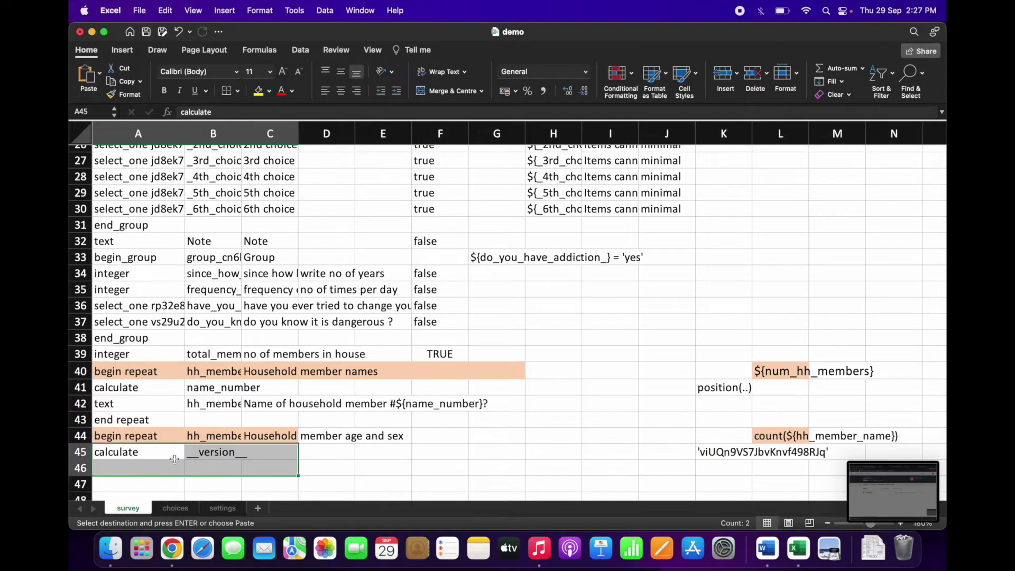
{"action": "left_click", "coordinate": [244, 458]}
{"action": "left_click", "coordinate": [125, 461]}
{"action": "key", "text": "Escape"}
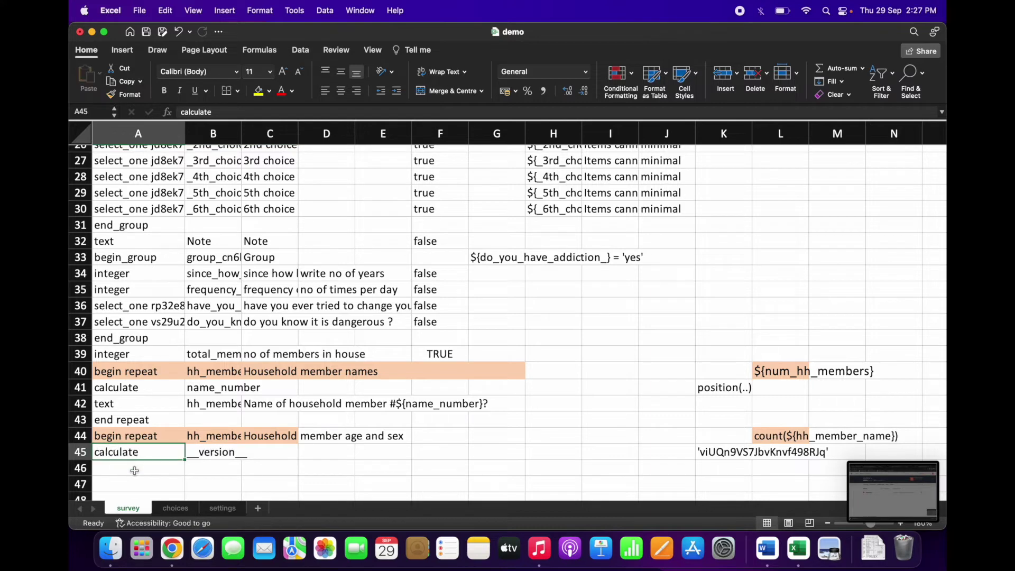
{"action": "right_click", "coordinate": [88, 451]}
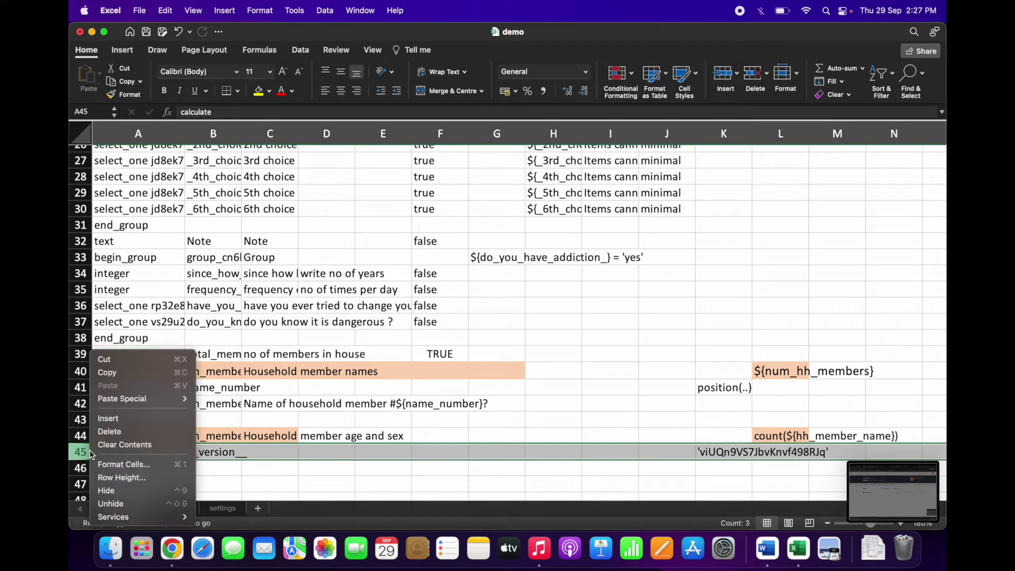
{"action": "left_click", "coordinate": [111, 421]}
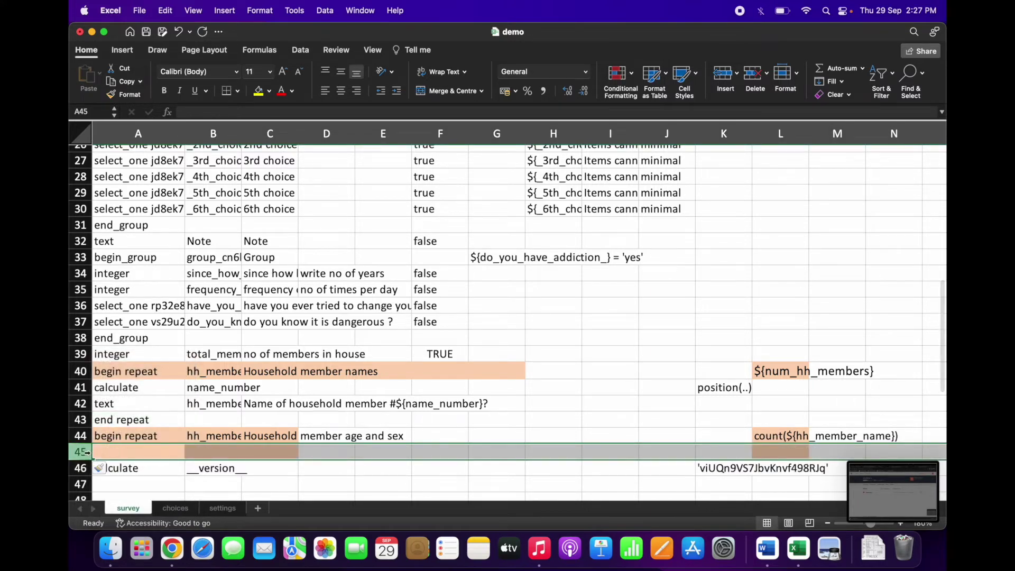
{"action": "right_click", "coordinate": [87, 451]}
{"action": "left_click", "coordinate": [111, 421]}
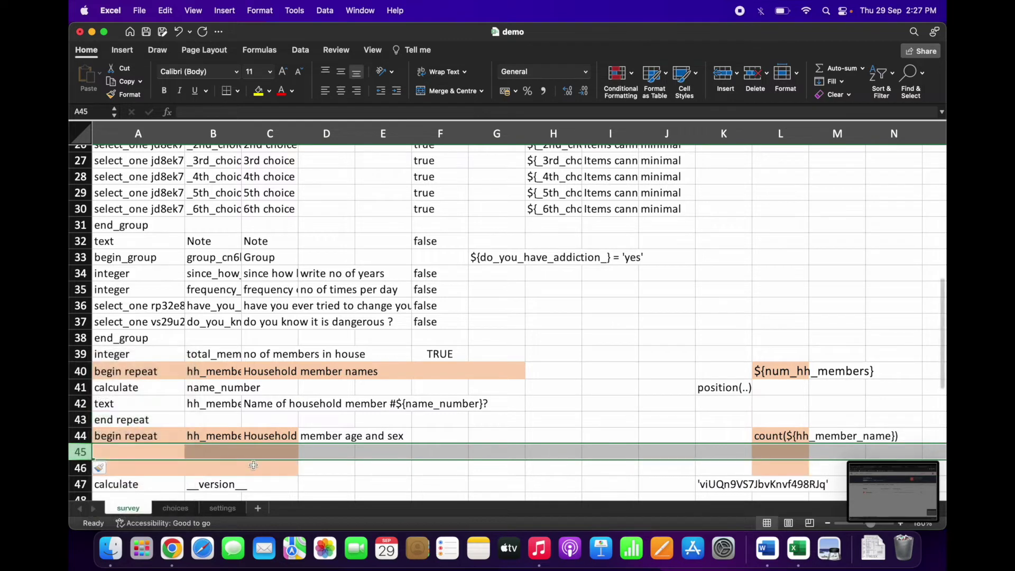
Step: Recopy the two question rows from baseline_hh_survey and paste them at A45 of demo
{"action": "right_click", "coordinate": [804, 543]}
{"action": "left_click", "coordinate": [829, 336]}
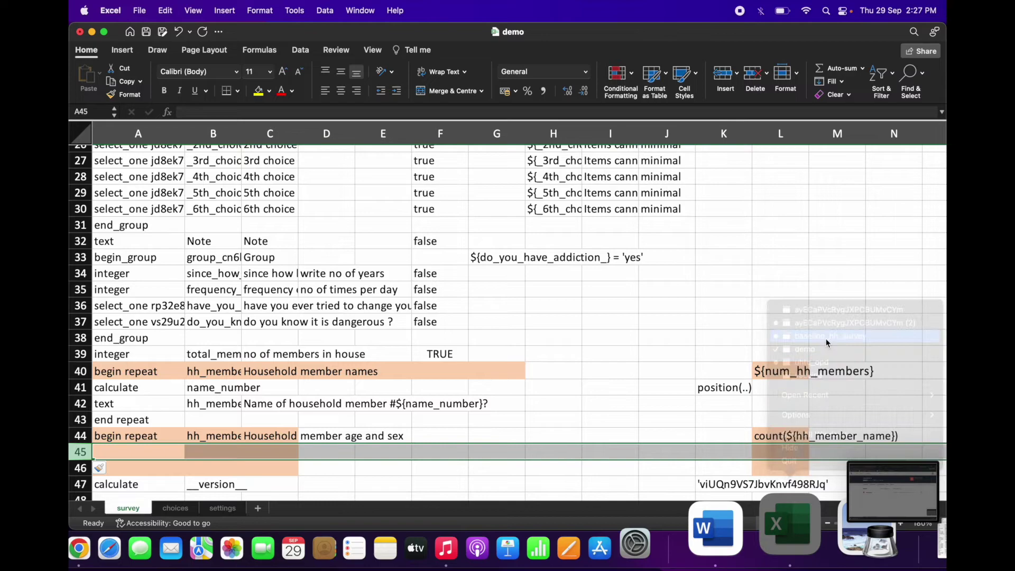
{"action": "right_click", "coordinate": [151, 382]}
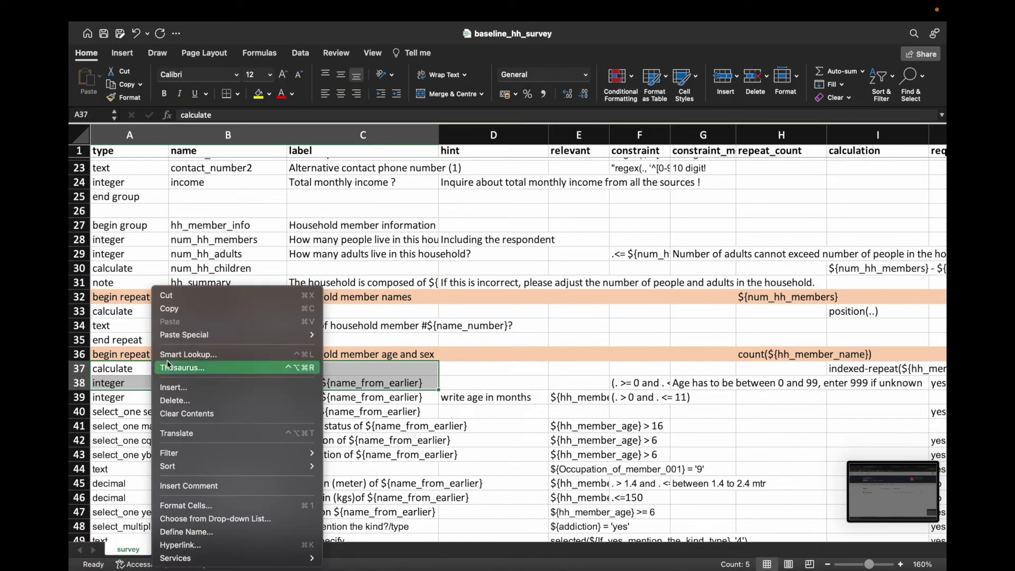
{"action": "left_click", "coordinate": [181, 313]}
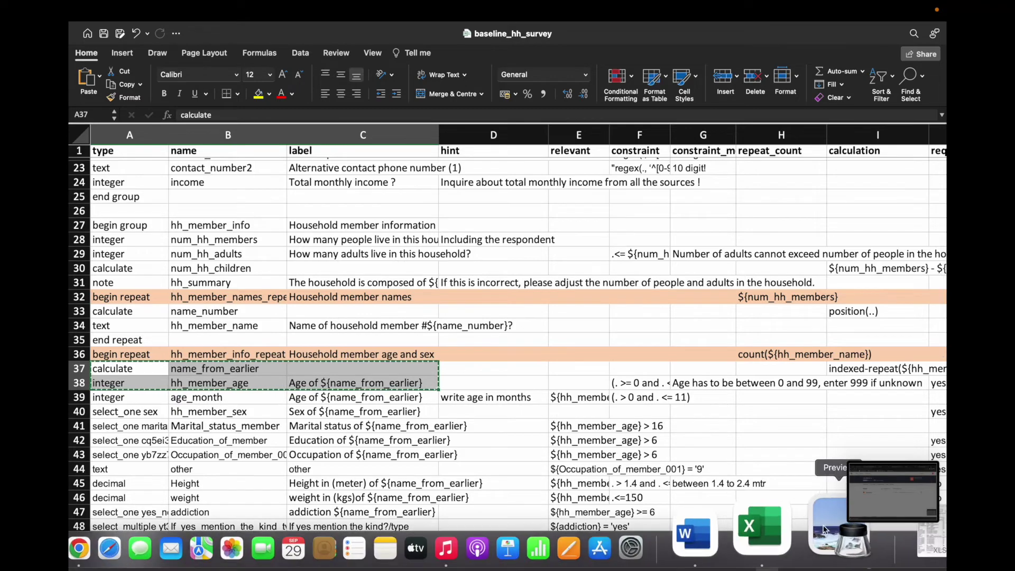
{"action": "right_click", "coordinate": [813, 525]}
{"action": "left_click", "coordinate": [805, 350]}
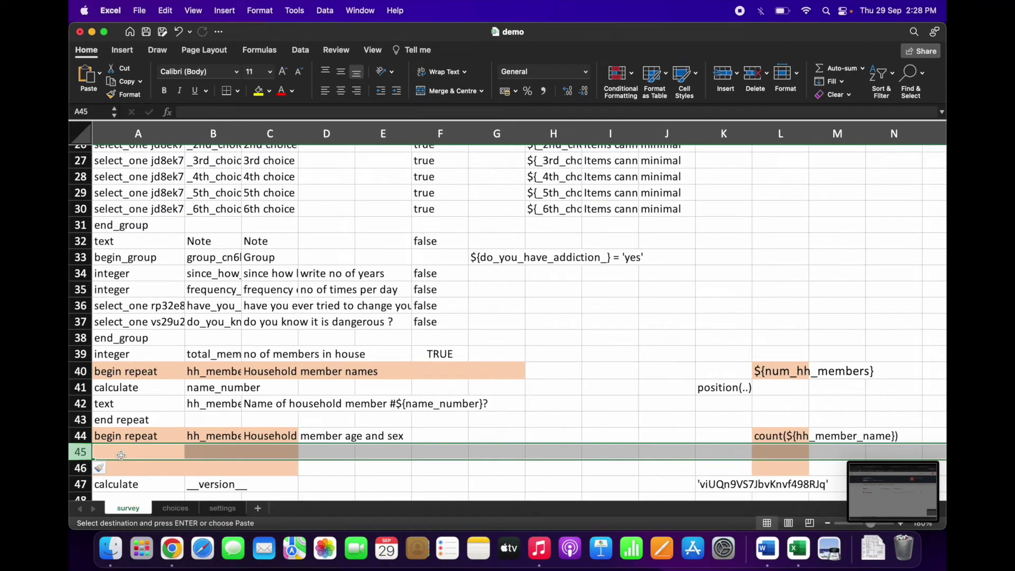
{"action": "left_click", "coordinate": [121, 455]}
{"action": "key", "text": "super+v"}
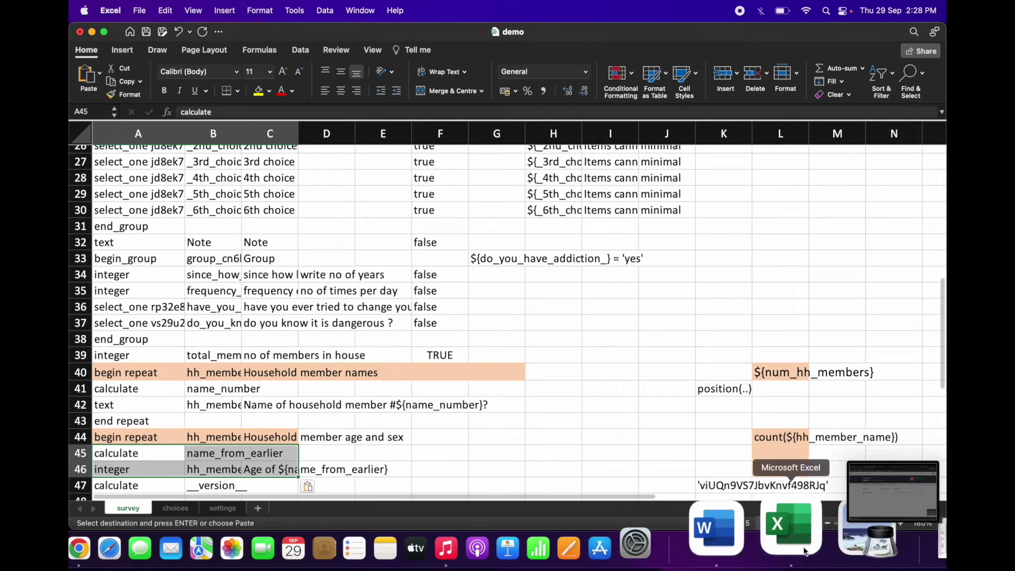
Step: Return to baseline_hh_survey and move along the hh_member_age row
{"action": "right_click", "coordinate": [803, 549]}
{"action": "left_click", "coordinate": [830, 336]}
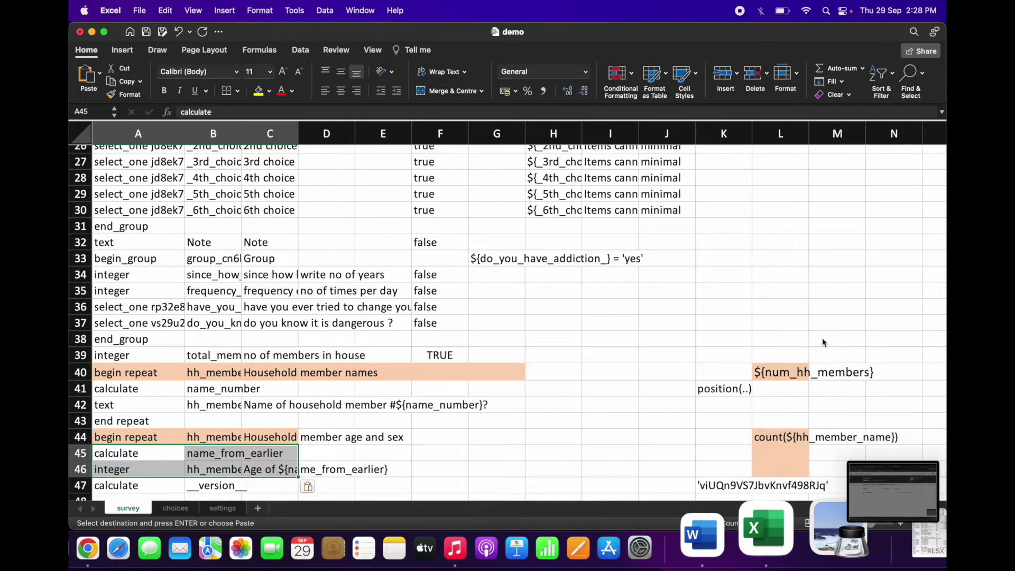
{"action": "left_click", "coordinate": [523, 387]}
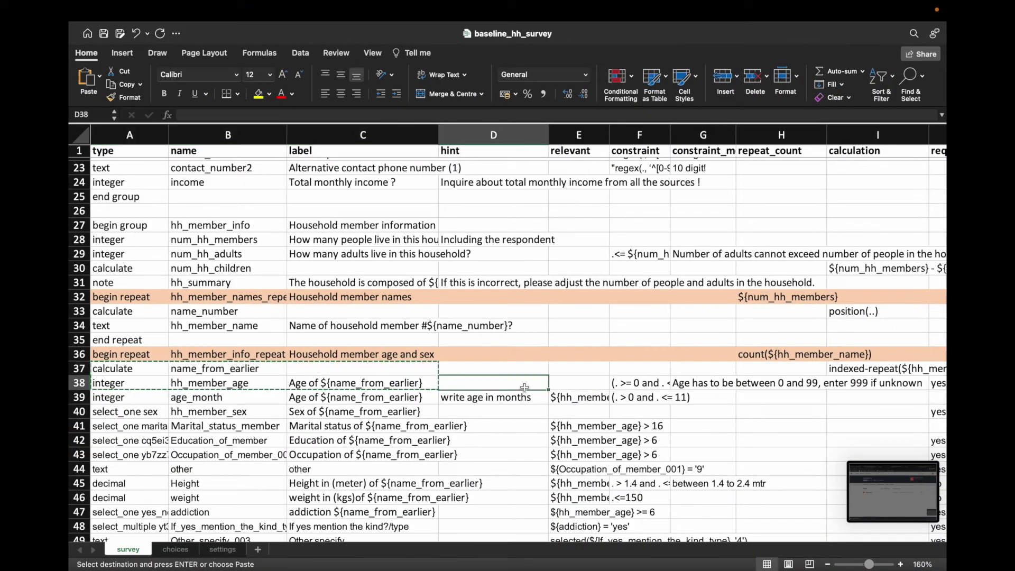
Step: Review the hh_member_age row's constraint, constraint message and calculation columns
{"action": "key", "text": "Right"}
{"action": "key", "text": "Right"}
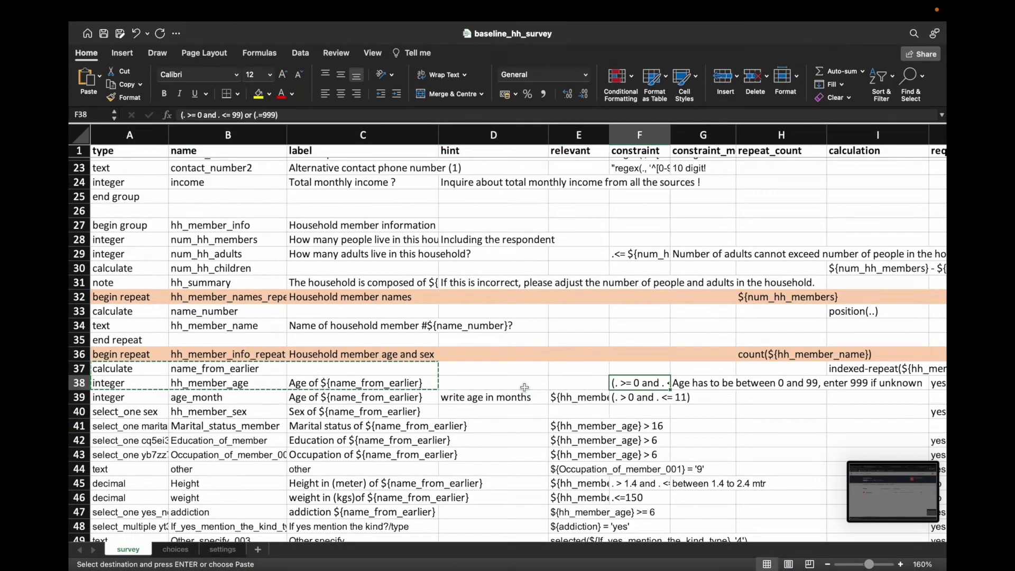
{"action": "key", "text": "Right"}
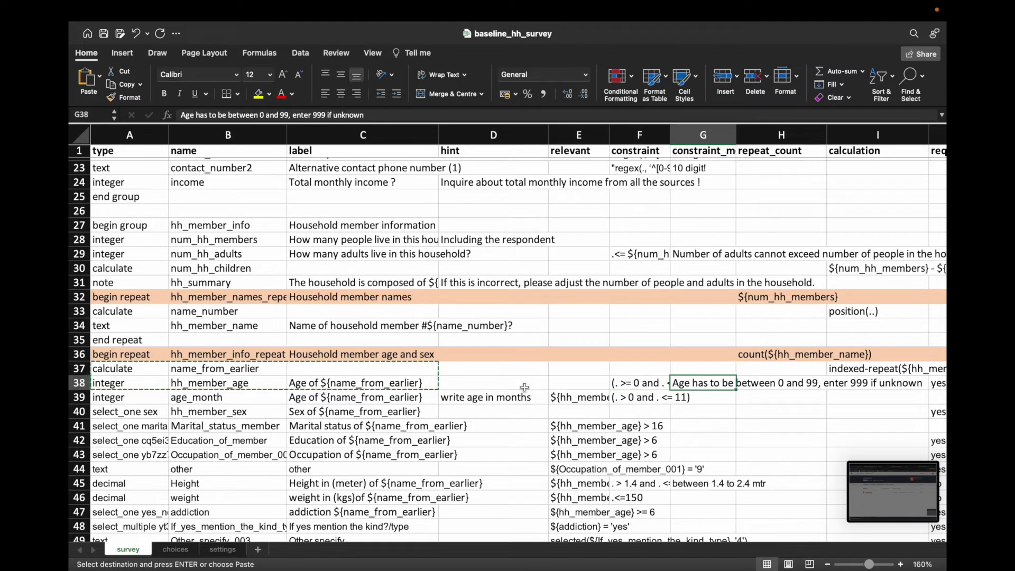
{"action": "key", "text": "Right"}
{"action": "key", "text": "Right"}
{"action": "key", "text": "Right"}
{"action": "key", "text": "Right"}
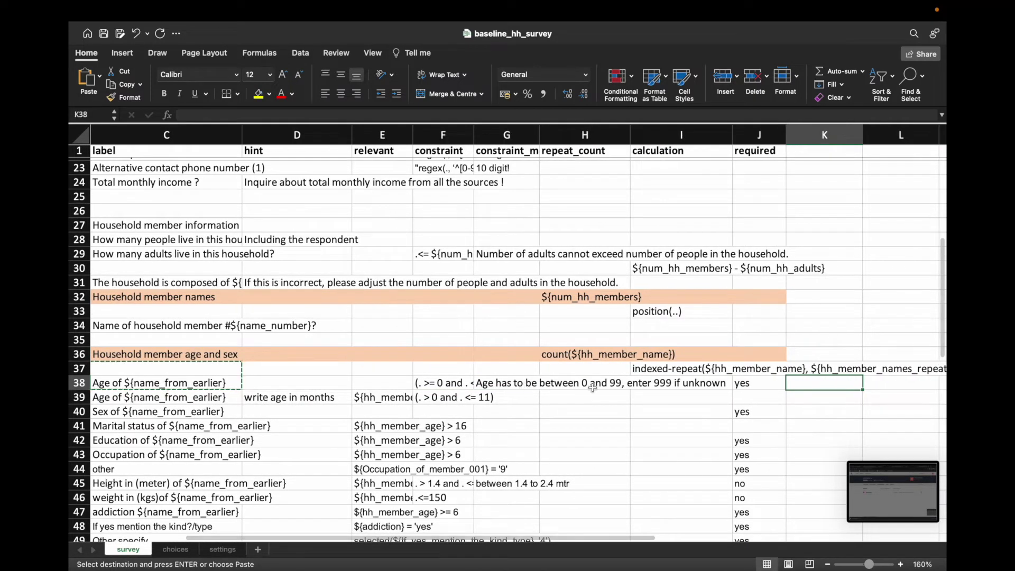
{"action": "left_click", "coordinate": [668, 370]}
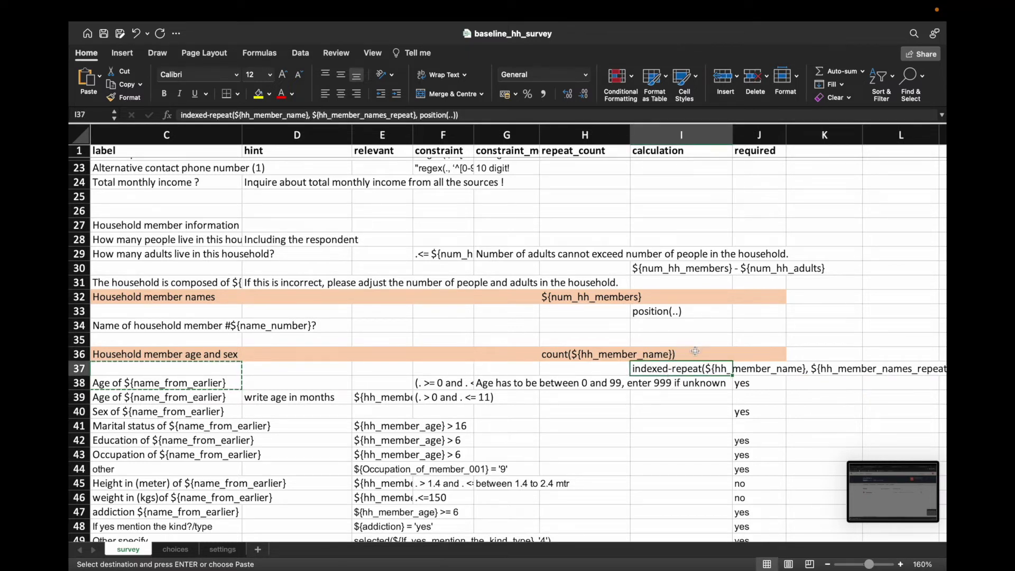
{"action": "left_click", "coordinate": [690, 387]}
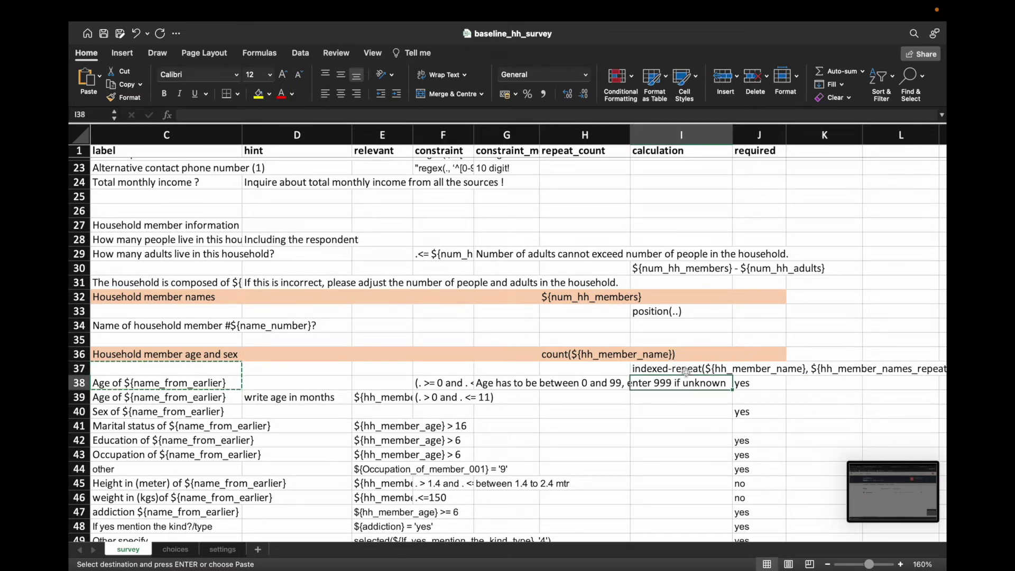
Step: Copy the indexed-repeat calculation from I37 and bring demo to the front
{"action": "left_click", "coordinate": [686, 370]}
{"action": "key", "text": "super+c"}
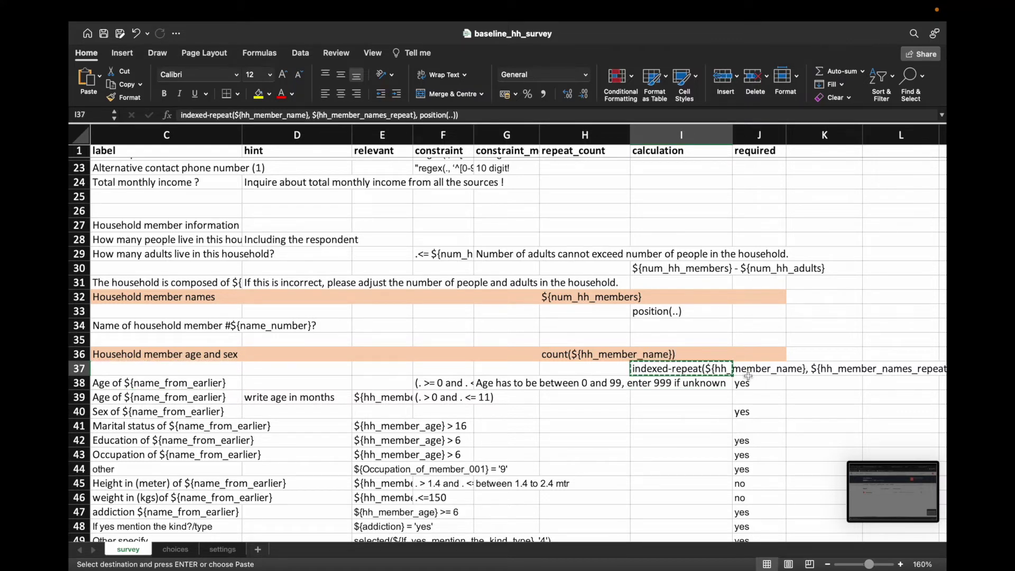
{"action": "key", "text": "Right"}
{"action": "key", "text": "Right"}
{"action": "key", "text": "Right"}
{"action": "key", "text": "Right"}
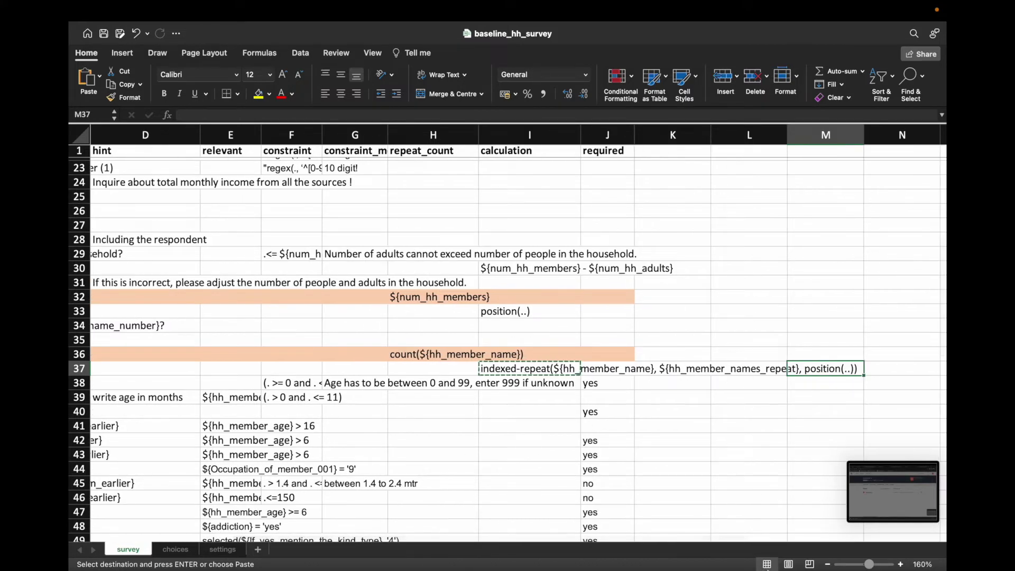
{"action": "right_click", "coordinate": [800, 538]}
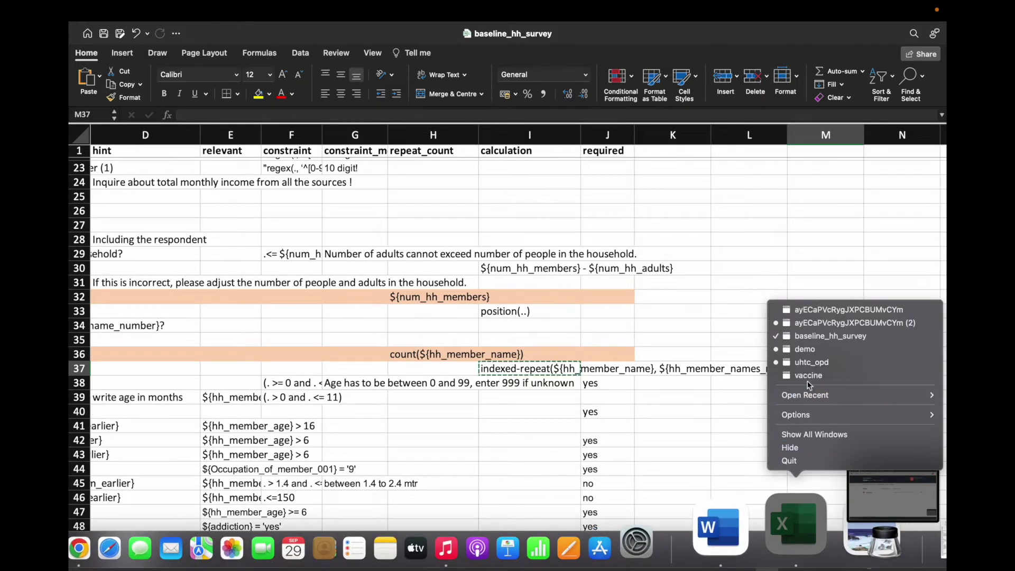
{"action": "left_click", "coordinate": [808, 350]}
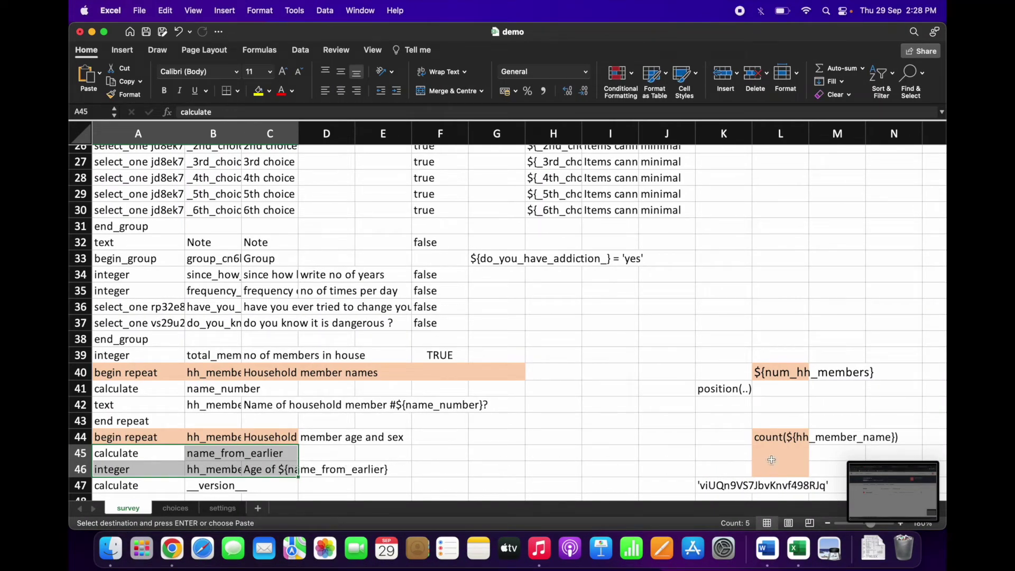
Step: Paste the indexed-repeat formula into K45, name_from_earlier's calculation cell
{"action": "left_click", "coordinate": [734, 453]}
{"action": "scroll", "coordinate": [735, 444], "scroll_direction": "up", "scroll_amount": 5}
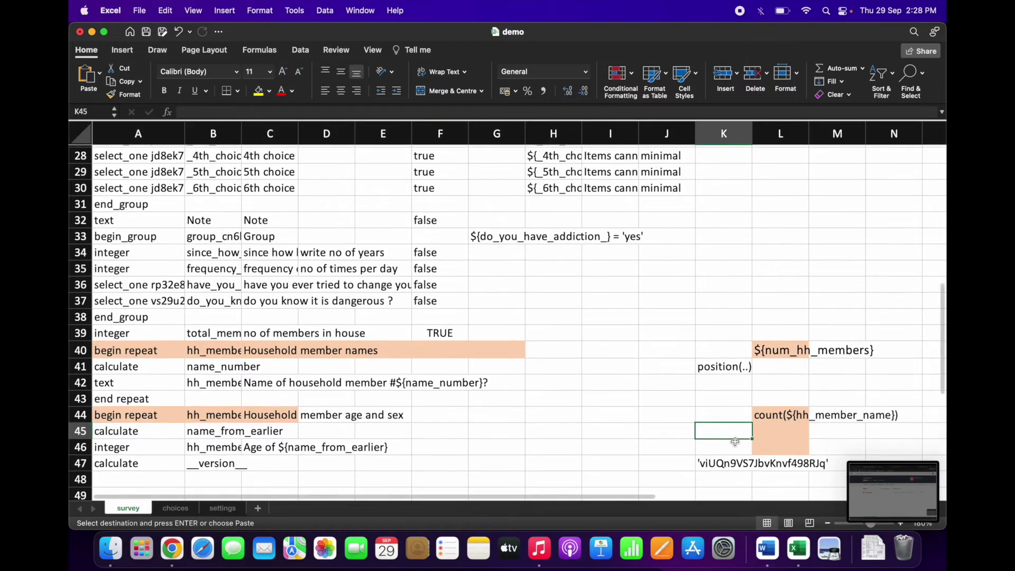
{"action": "scroll", "coordinate": [735, 442], "scroll_direction": "up", "scroll_amount": 5}
{"action": "scroll", "coordinate": [735, 442], "scroll_direction": "down", "scroll_amount": 6}
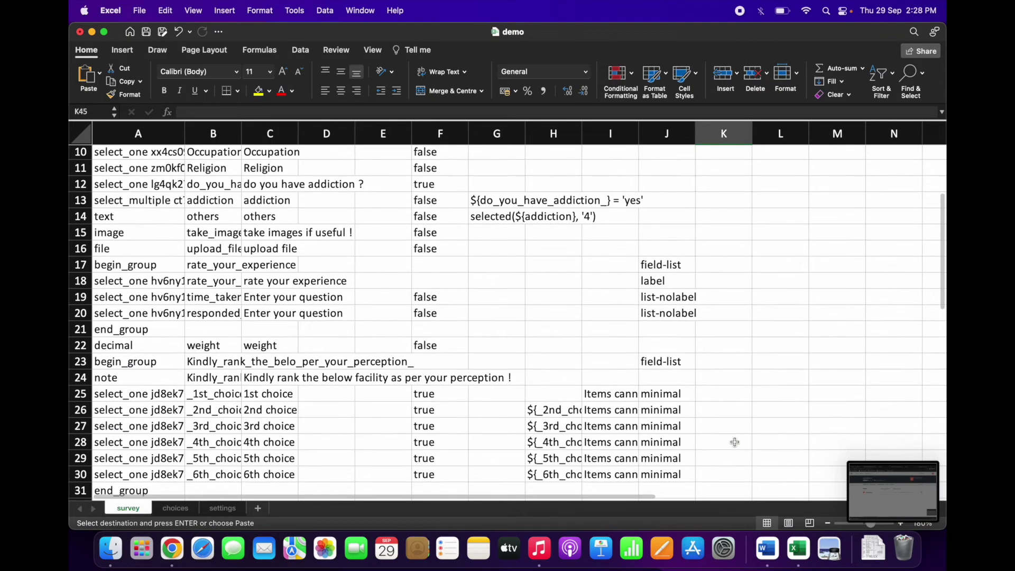
{"action": "scroll", "coordinate": [735, 442], "scroll_direction": "down", "scroll_amount": 3}
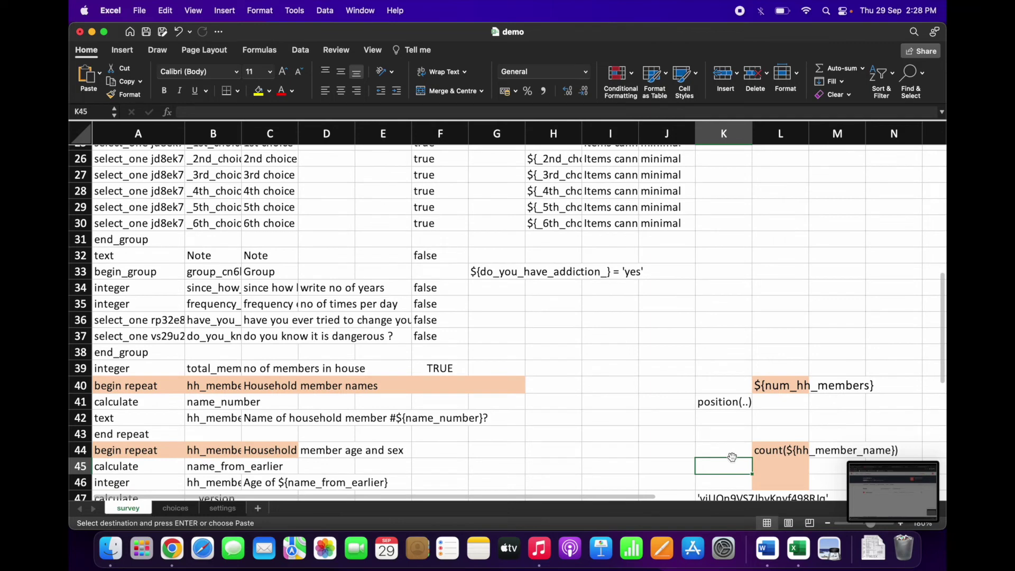
{"action": "key", "text": "super+v"}
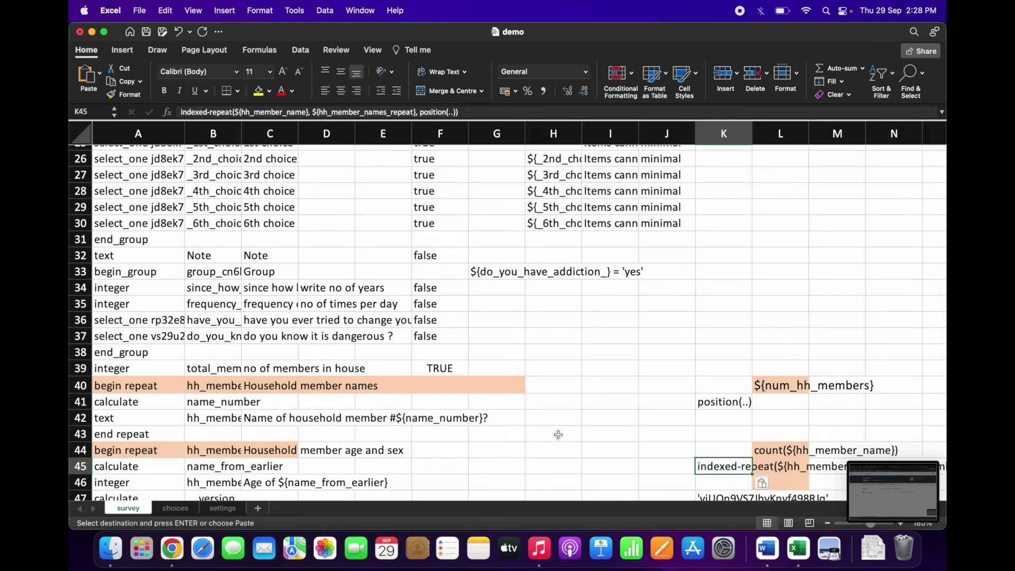
Step: Look over row 45 around the pasted formula and clear the copy marquee
{"action": "left_click", "coordinate": [562, 463]}
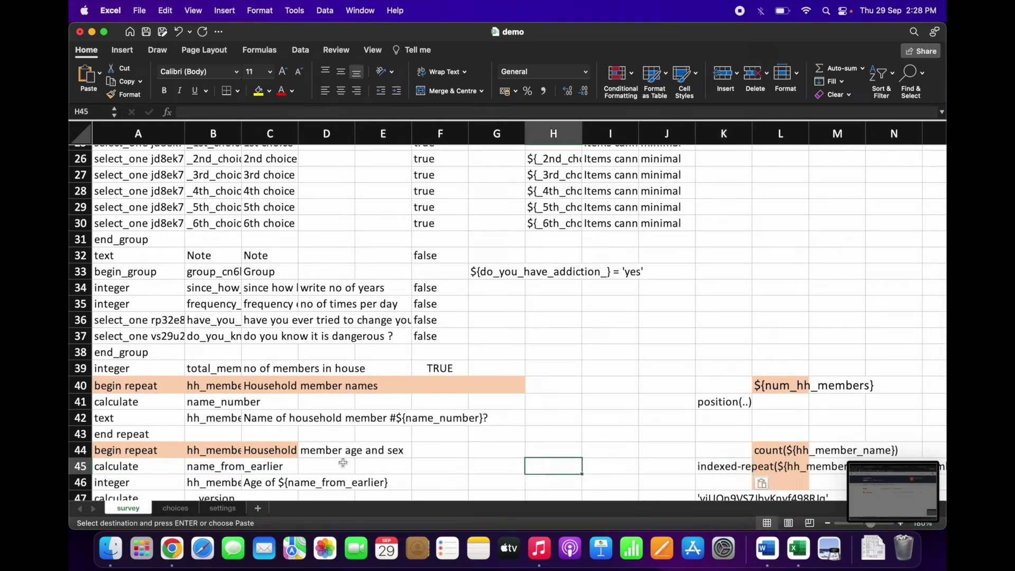
{"action": "left_click", "coordinate": [336, 464]}
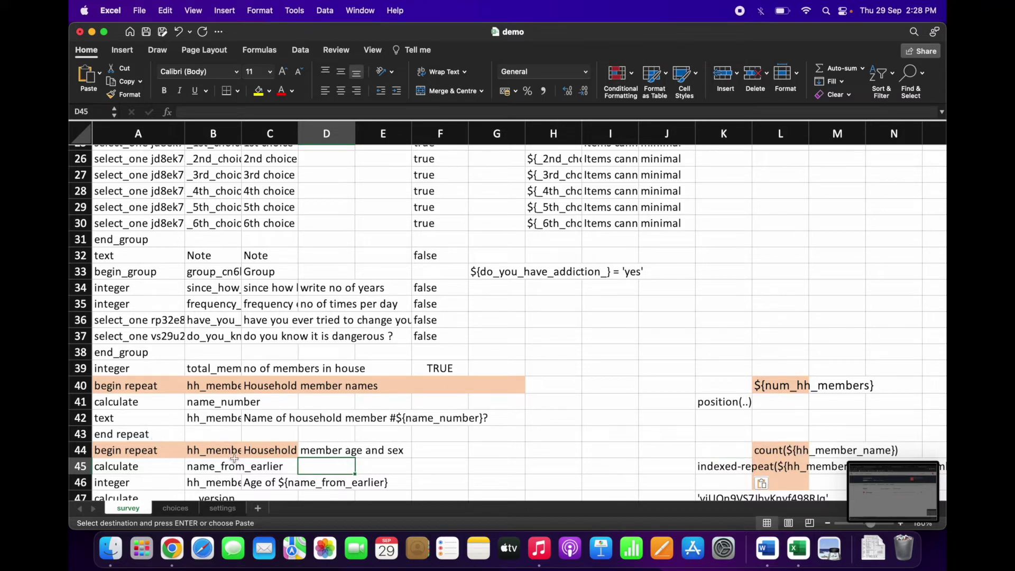
{"action": "scroll", "coordinate": [678, 379], "scroll_direction": "up", "scroll_amount": 1}
{"action": "scroll", "coordinate": [678, 379], "scroll_direction": "down", "scroll_amount": 4}
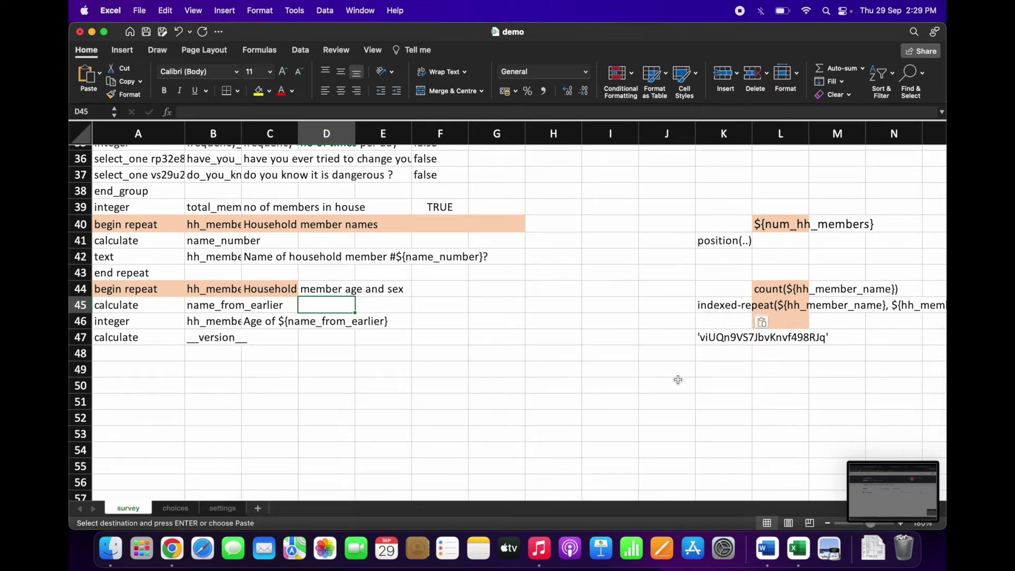
{"action": "scroll", "coordinate": [678, 379], "scroll_direction": "up", "scroll_amount": 12}
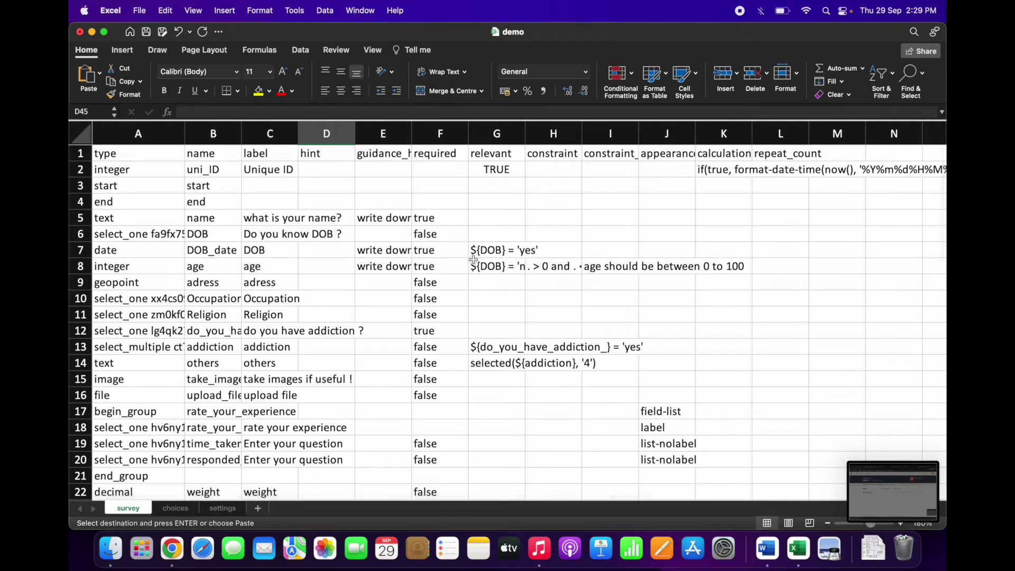
{"action": "scroll", "coordinate": [494, 263], "scroll_direction": "down", "scroll_amount": 2}
{"action": "scroll", "coordinate": [494, 263], "scroll_direction": "down", "scroll_amount": 9}
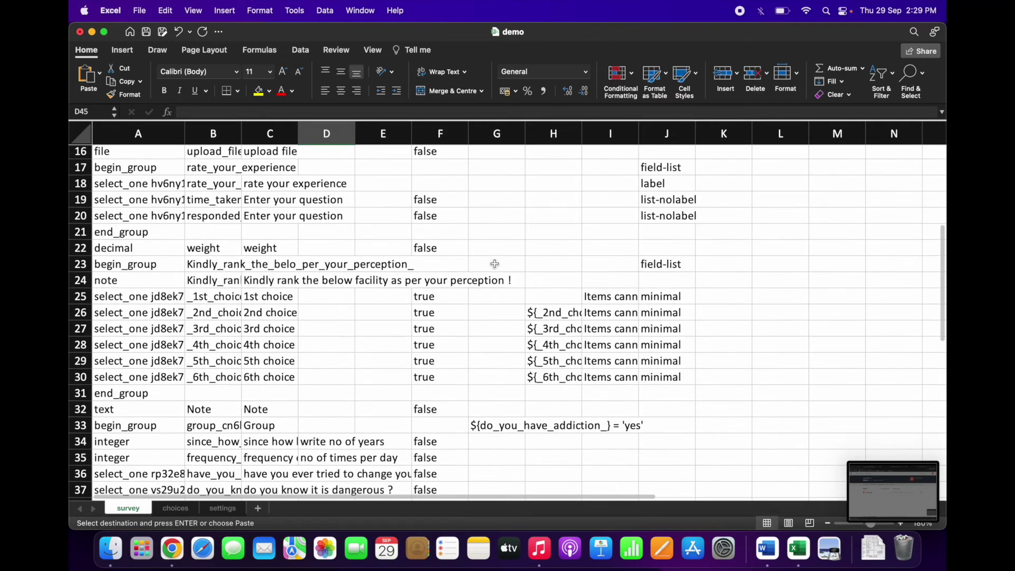
{"action": "scroll", "coordinate": [498, 289], "scroll_direction": "up", "scroll_amount": 3}
{"action": "scroll", "coordinate": [497, 290], "scroll_direction": "up", "scroll_amount": 3}
{"action": "scroll", "coordinate": [497, 289], "scroll_direction": "down", "scroll_amount": 4}
{"action": "scroll", "coordinate": [500, 286], "scroll_direction": "down", "scroll_amount": 2}
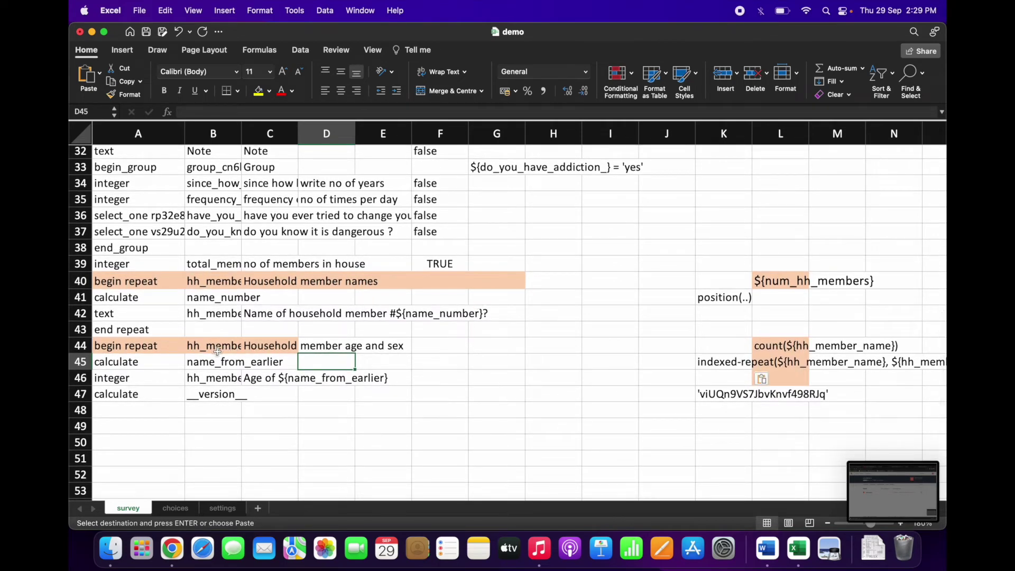
{"action": "left_click", "coordinate": [443, 366]}
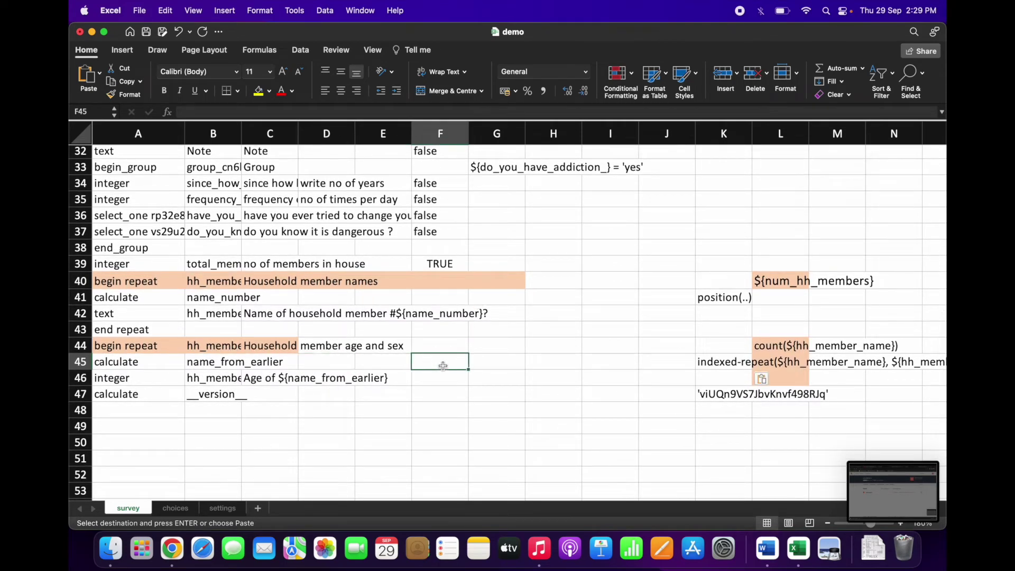
{"action": "left_click", "coordinate": [147, 33]}
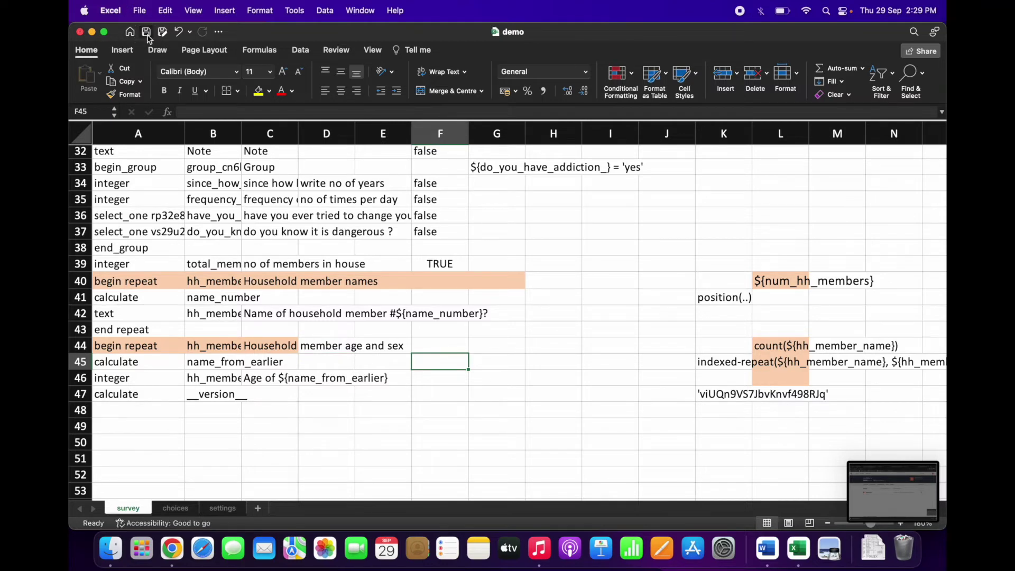
Step: In Chrome, close the Baseline Household Survey tab and start adding a form to ona demo
{"action": "left_click", "coordinate": [172, 536]}
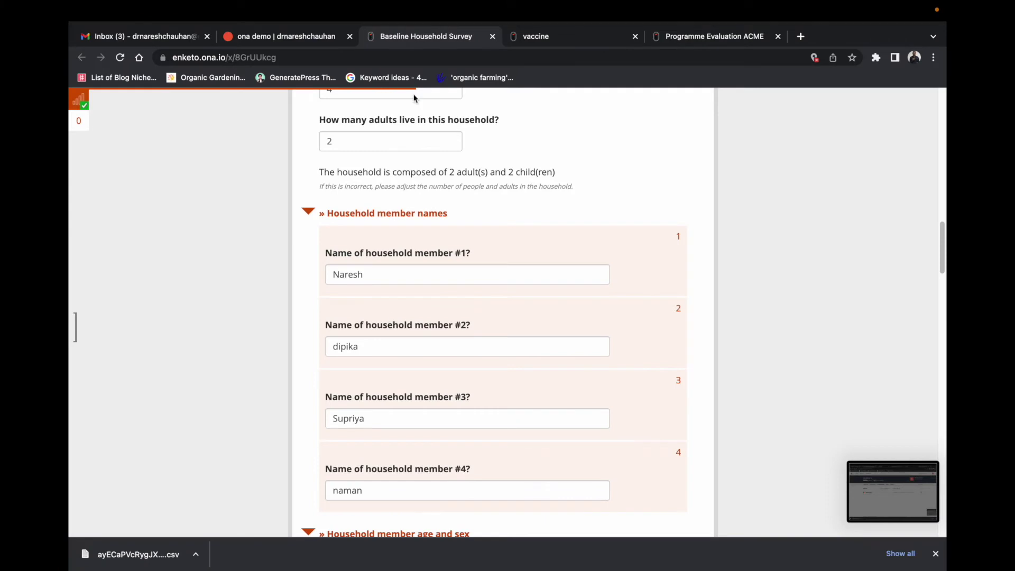
{"action": "left_click", "coordinate": [492, 36]}
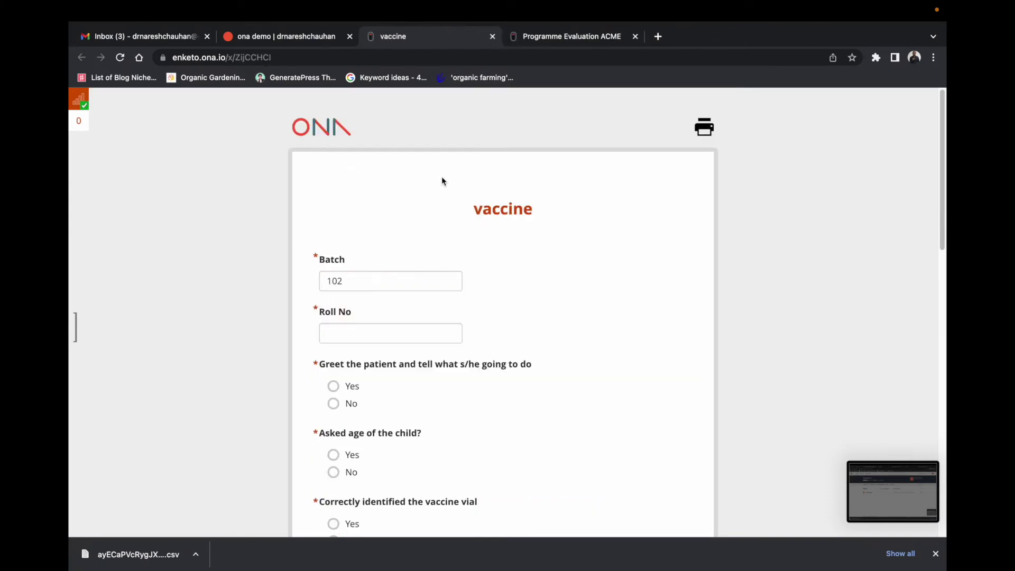
{"action": "left_click", "coordinate": [322, 37]}
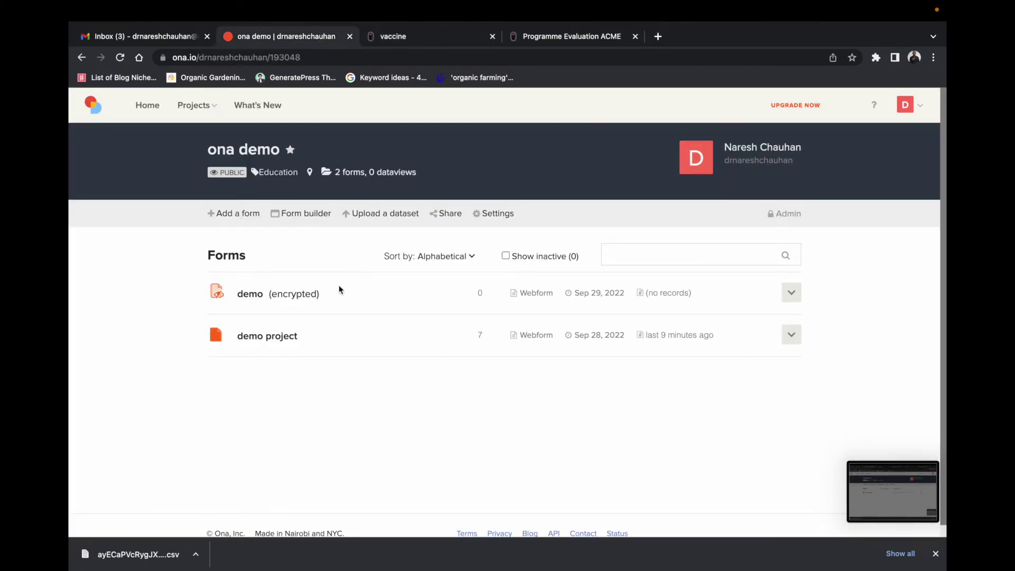
{"action": "left_click", "coordinate": [789, 295]}
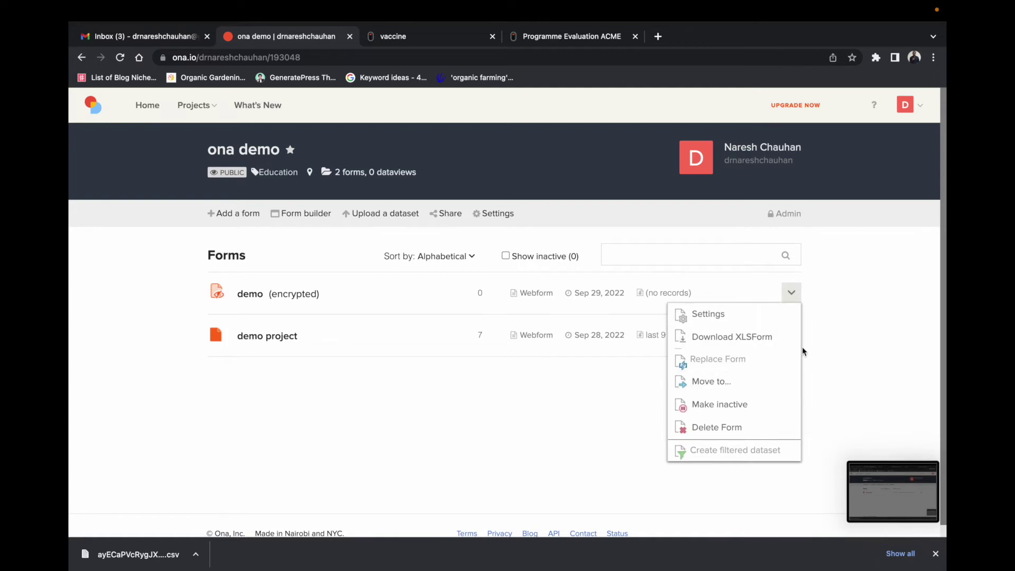
{"action": "left_click", "coordinate": [556, 417]}
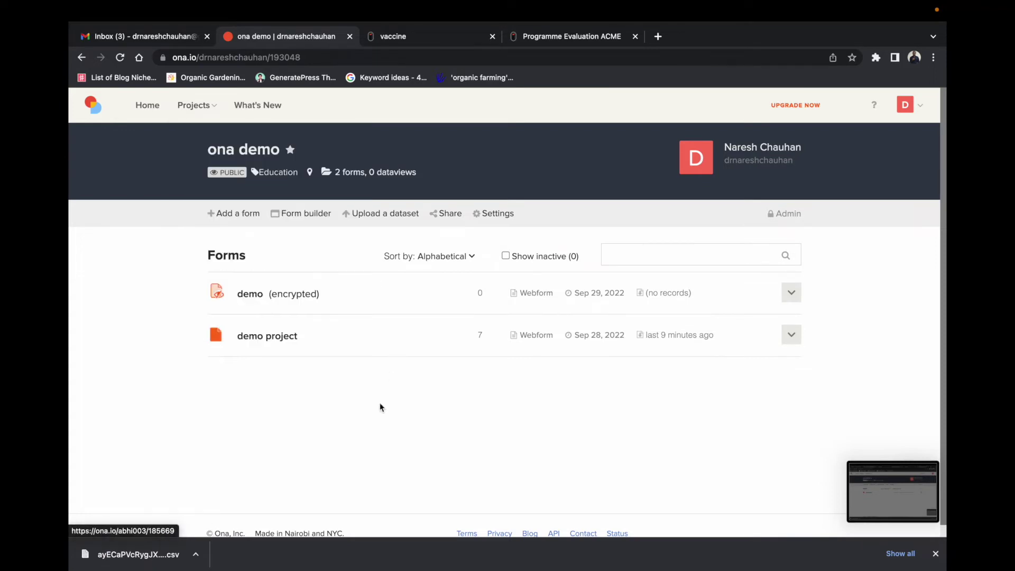
{"action": "left_click", "coordinate": [239, 213]}
Step: Upload demo.xlsx as a new form and dismiss the resulting upload error
{"action": "left_click", "coordinate": [393, 283]}
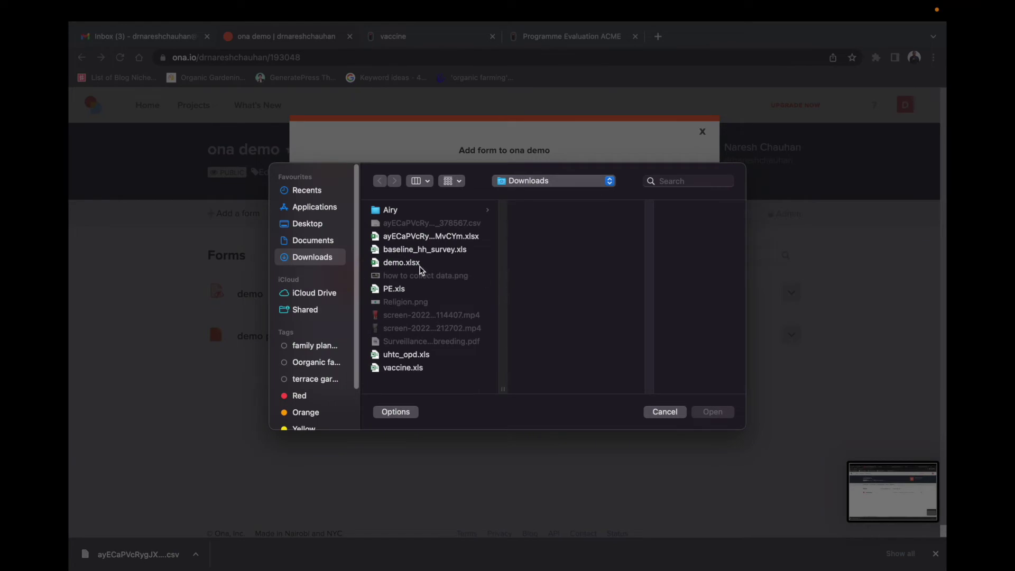
{"action": "left_click", "coordinate": [421, 264]}
{"action": "left_click", "coordinate": [712, 413]}
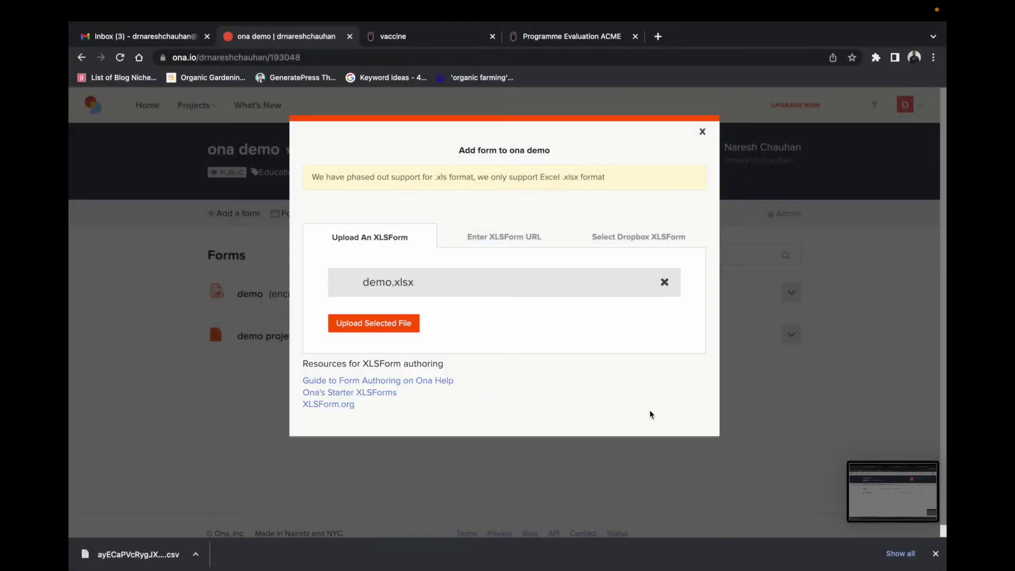
{"action": "left_click", "coordinate": [381, 323]}
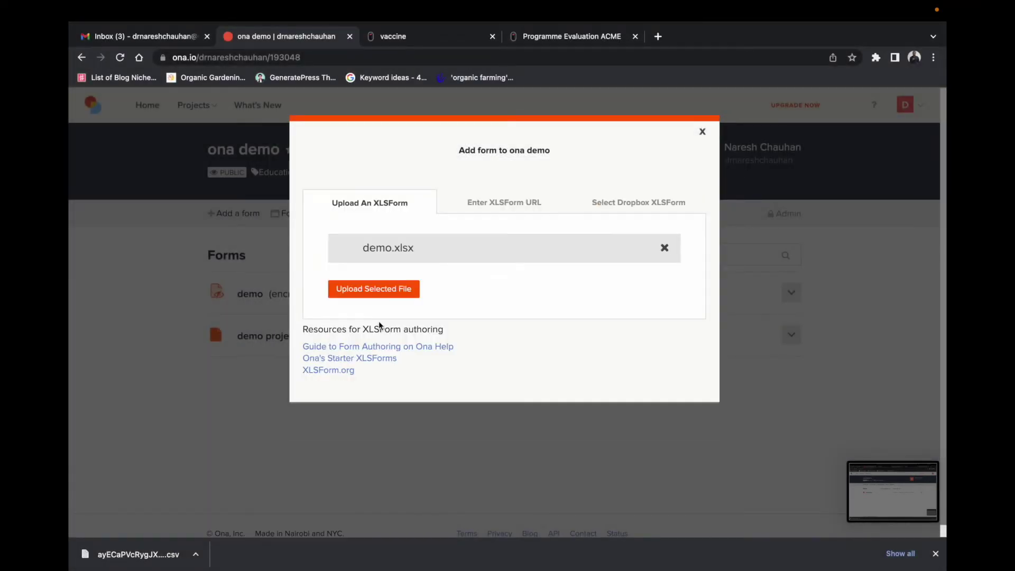
{"action": "left_click", "coordinate": [386, 290]}
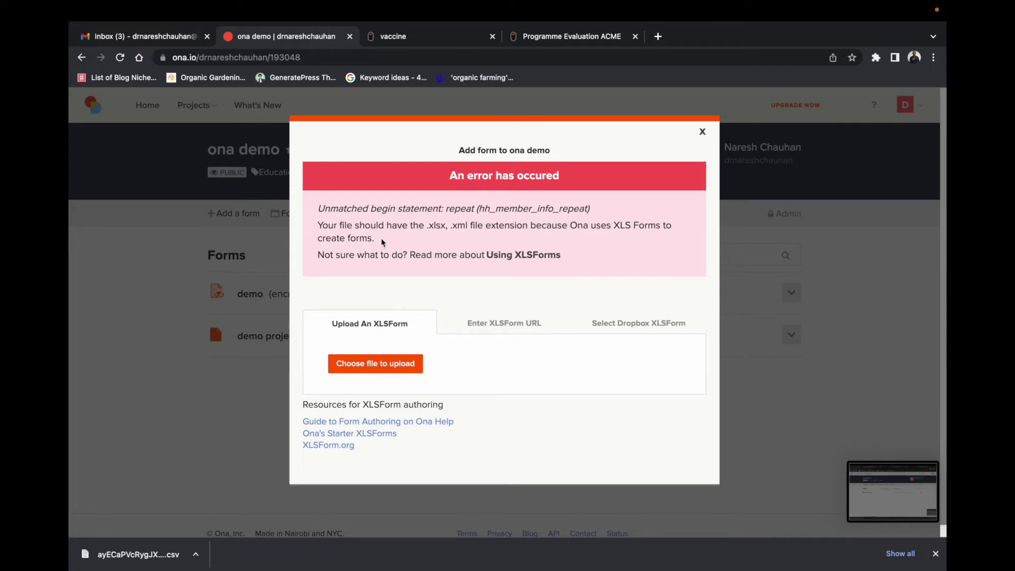
{"action": "left_click", "coordinate": [702, 133]}
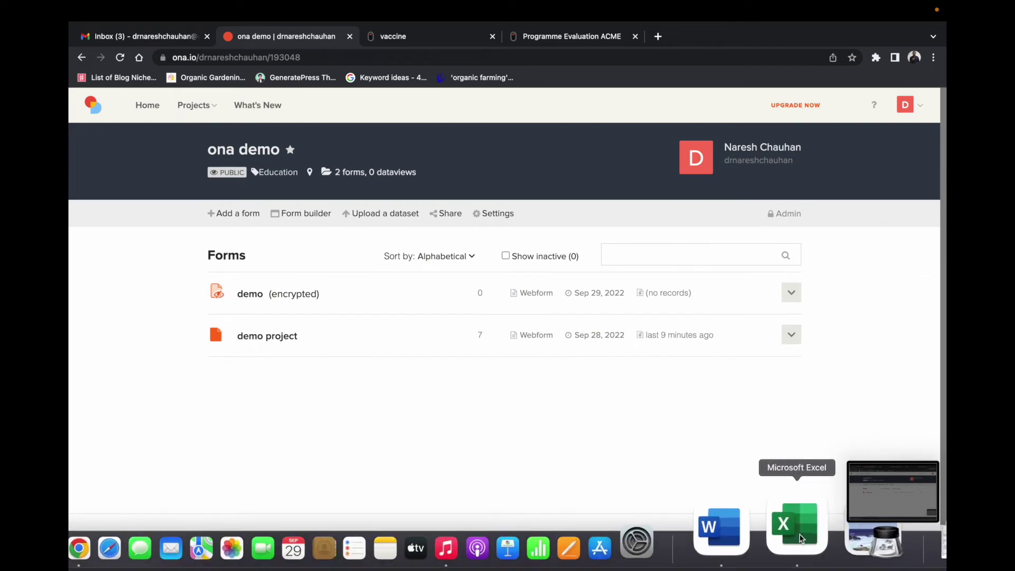
Step: Glance at the demo workbook in Excel, then upload demo.xlsx to ona demo again
{"action": "right_click", "coordinate": [796, 523]}
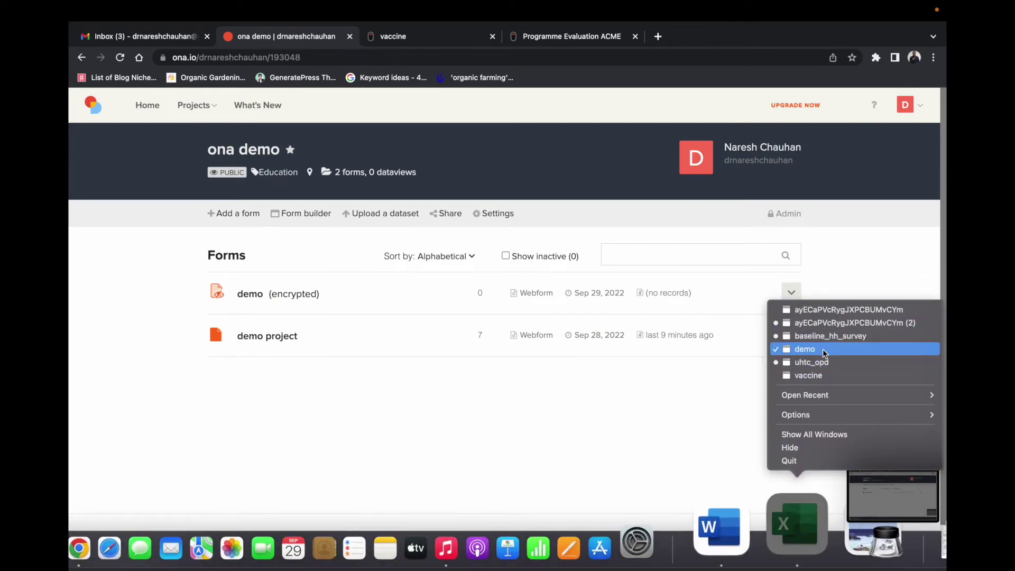
{"action": "left_click", "coordinate": [823, 350]}
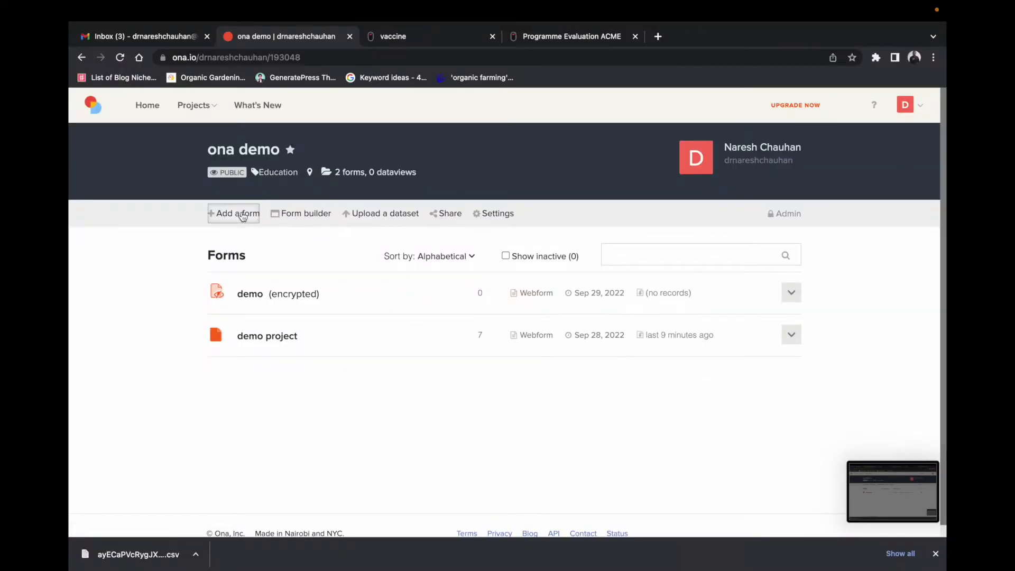
{"action": "left_click", "coordinate": [241, 213]}
{"action": "left_click", "coordinate": [389, 280]}
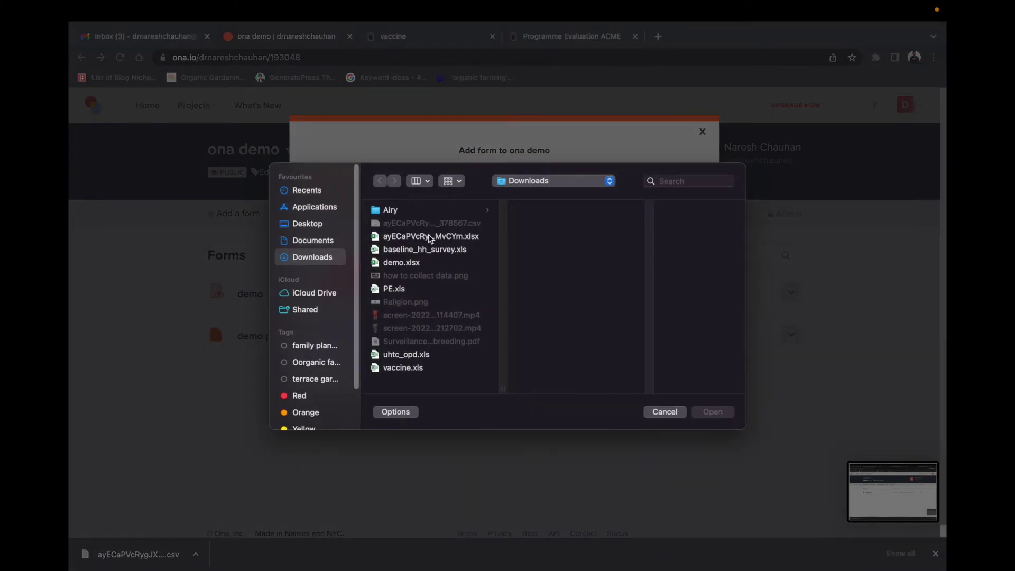
{"action": "left_click", "coordinate": [413, 263]}
{"action": "left_click", "coordinate": [702, 415]}
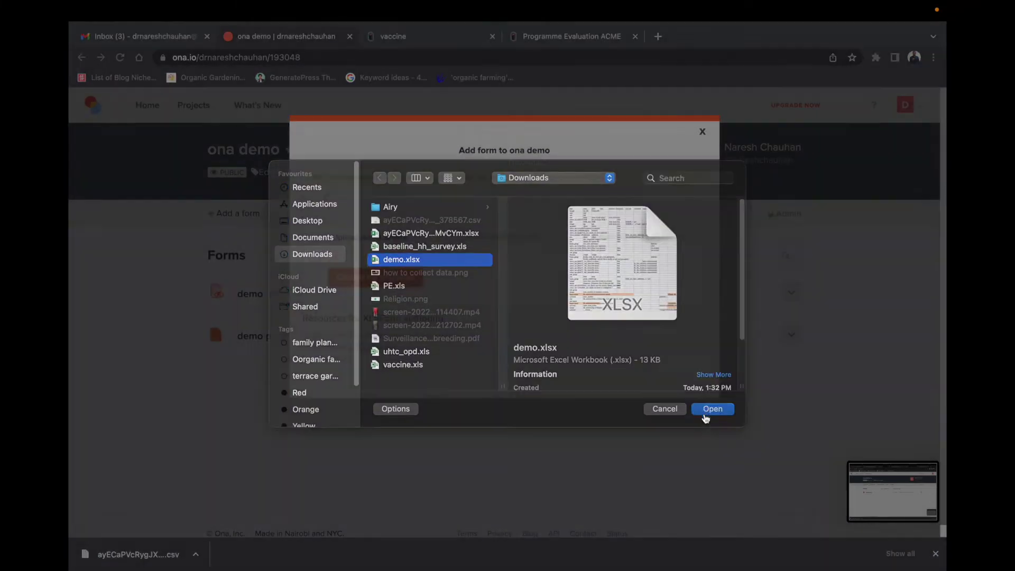
{"action": "left_click", "coordinate": [392, 326]}
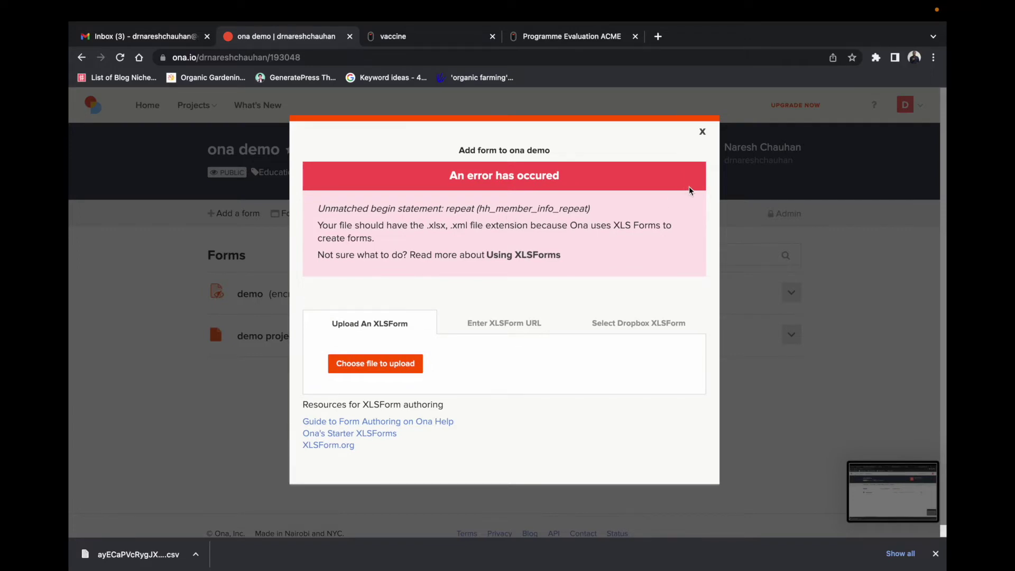
Step: Close the upload error and bring baseline_hh_survey to the front in Excel
{"action": "left_click", "coordinate": [703, 132]}
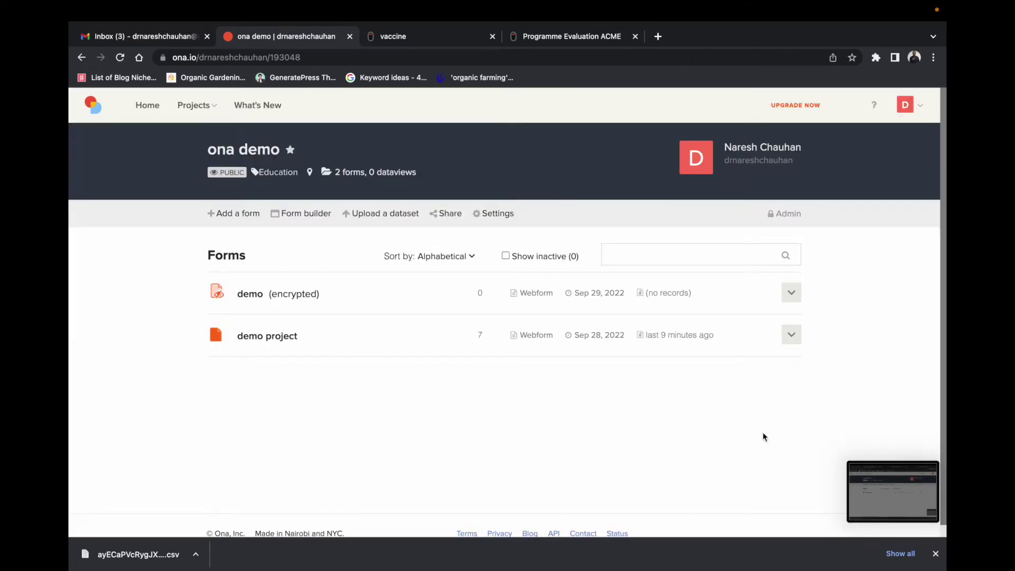
{"action": "mouse_move", "coordinate": [808, 569]}
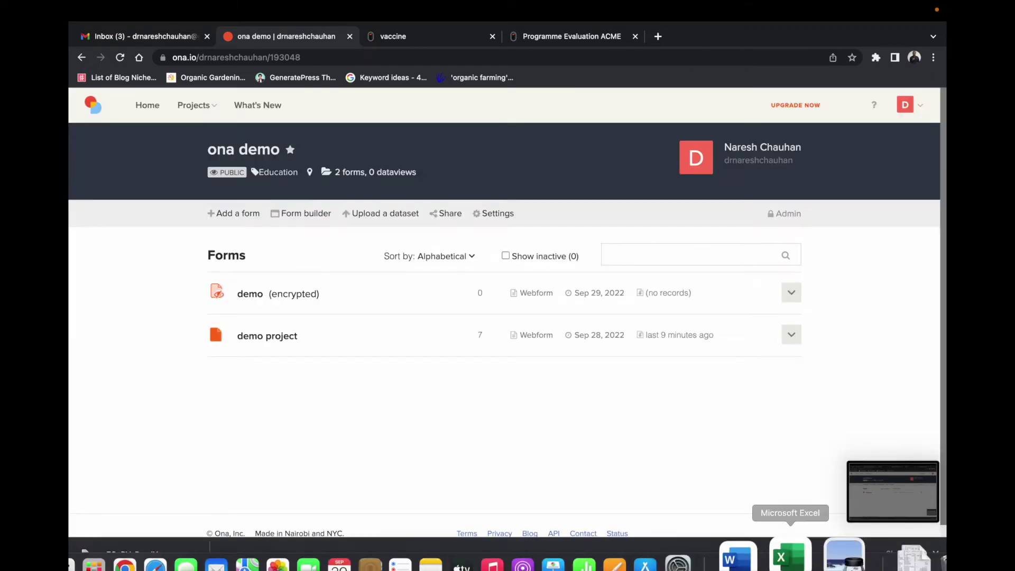
{"action": "right_click", "coordinate": [796, 523]}
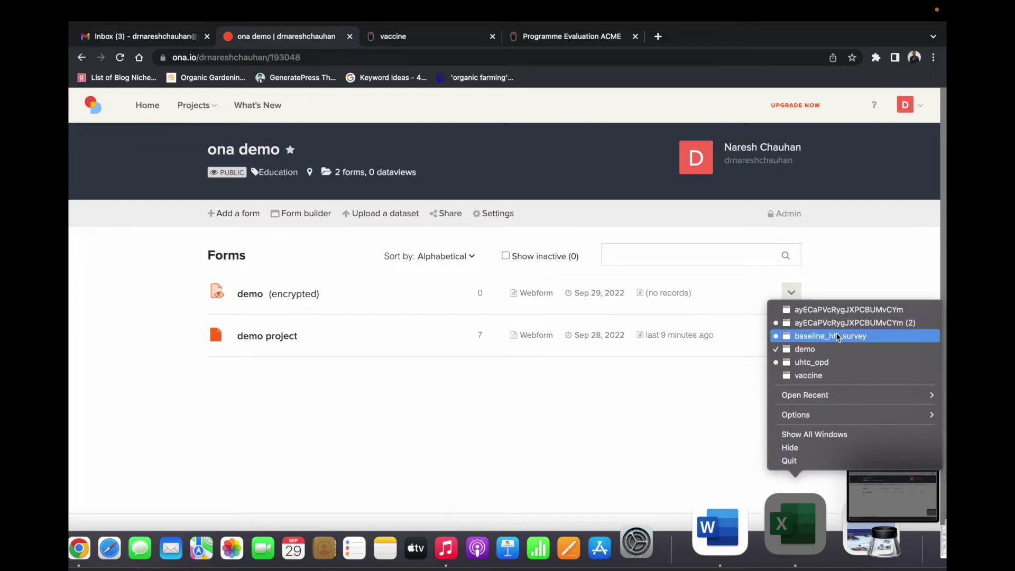
{"action": "left_click", "coordinate": [830, 335]}
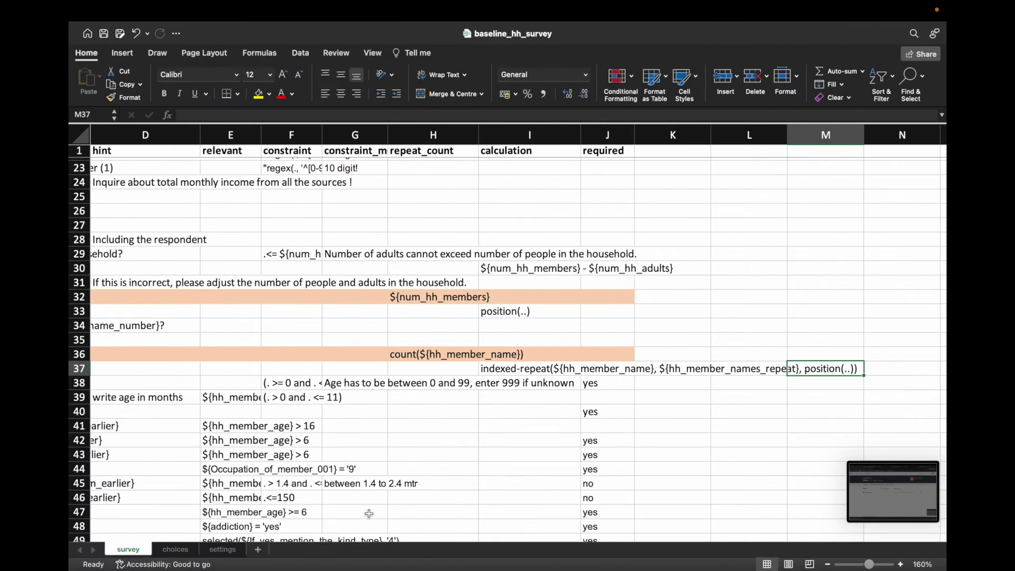
{"action": "left_click_drag", "start_coordinate": [508, 536], "coordinate": [330, 537]}
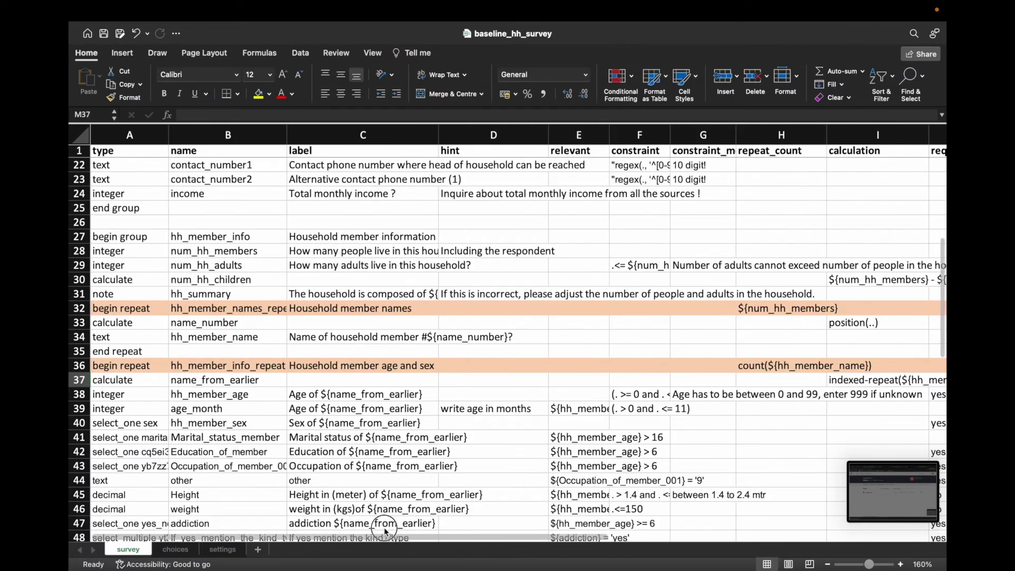
Step: Compare the hh_member_info_repeat and hh_member_names_repeat names and their repeat counts
{"action": "left_click", "coordinate": [229, 367]}
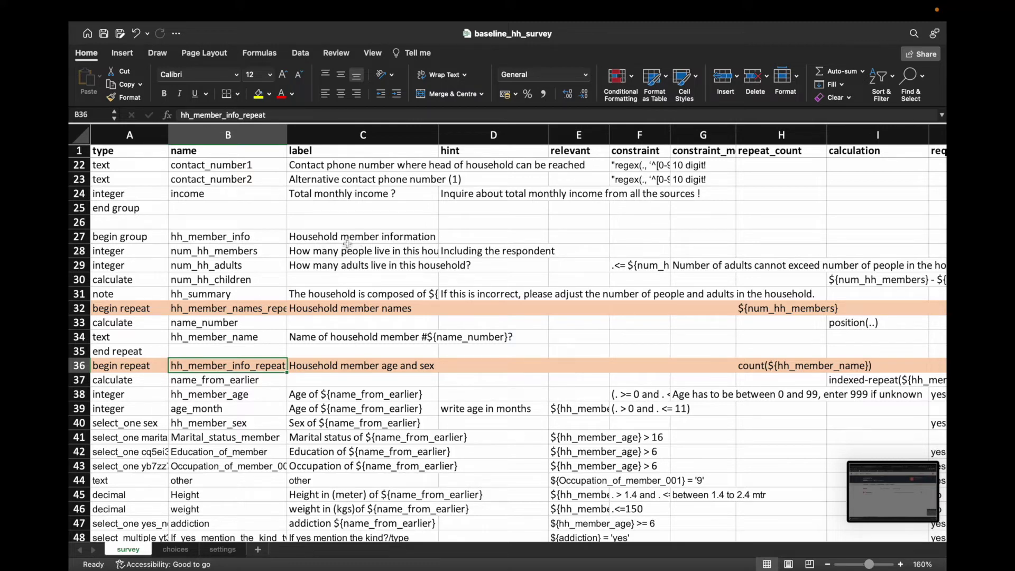
{"action": "left_click", "coordinate": [761, 367]}
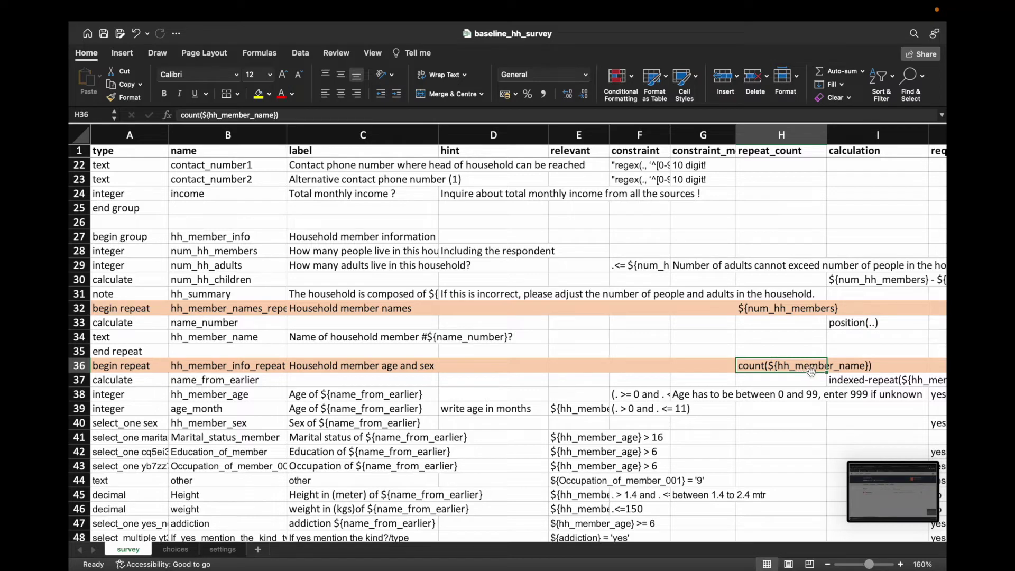
{"action": "left_click", "coordinate": [222, 337]}
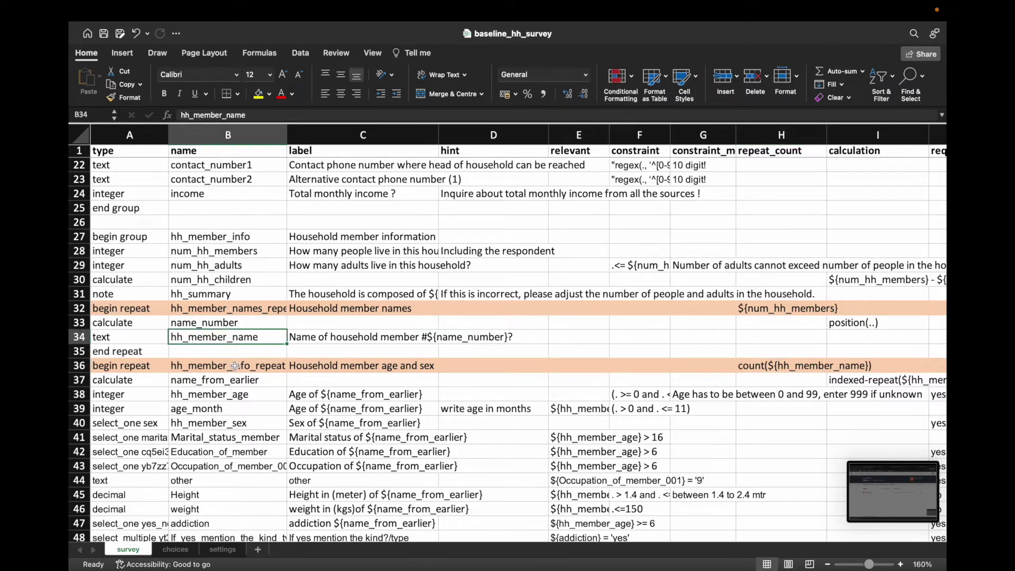
{"action": "left_click", "coordinate": [236, 366]}
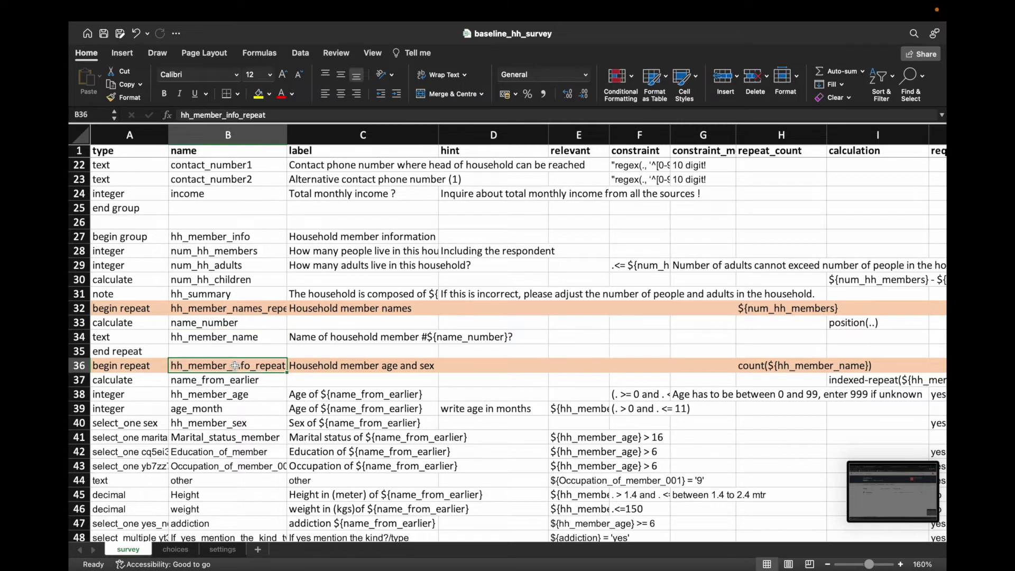
{"action": "left_click", "coordinate": [243, 310]}
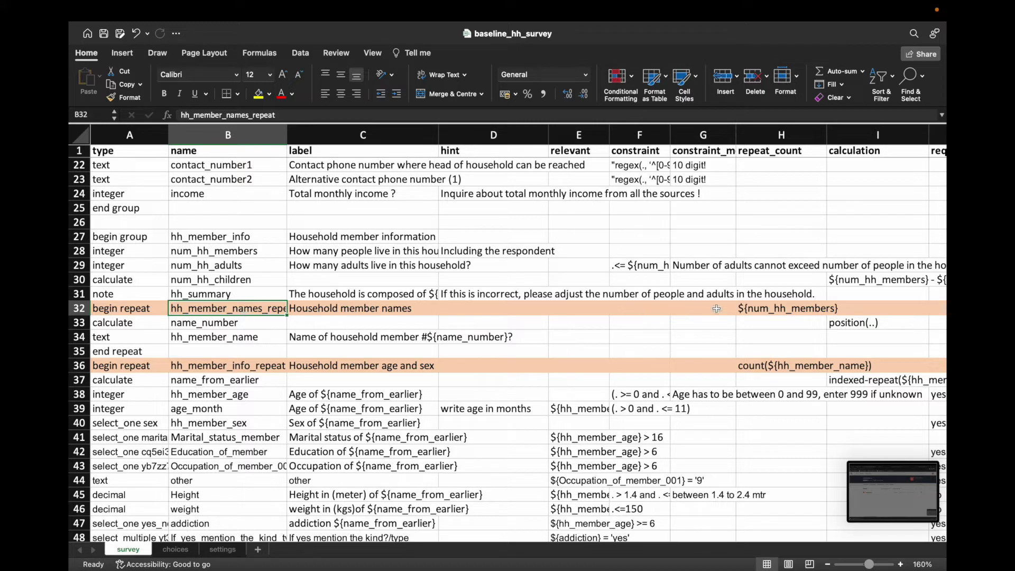
{"action": "left_click", "coordinate": [775, 309]}
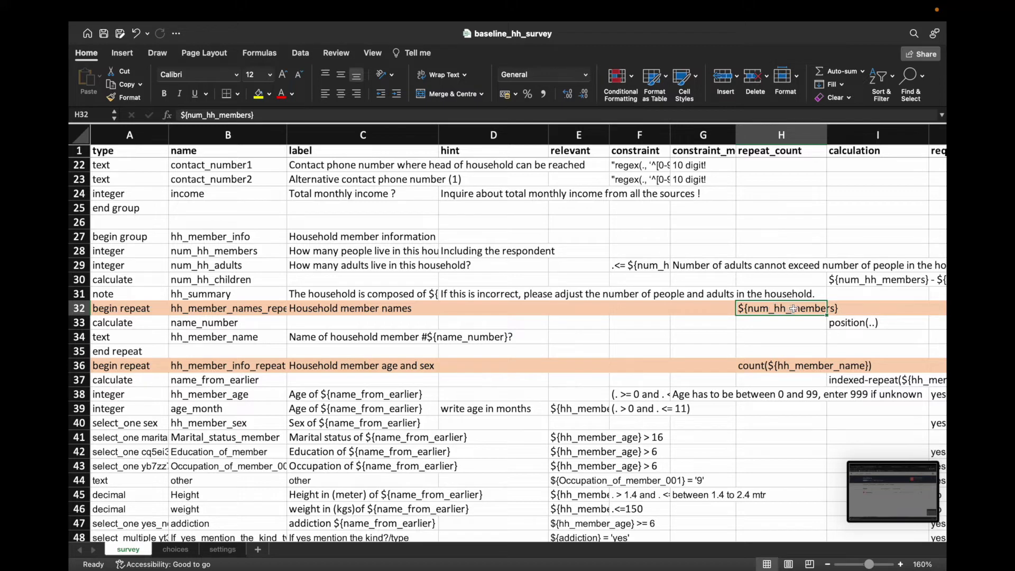
{"action": "mouse_move", "coordinate": [809, 568]}
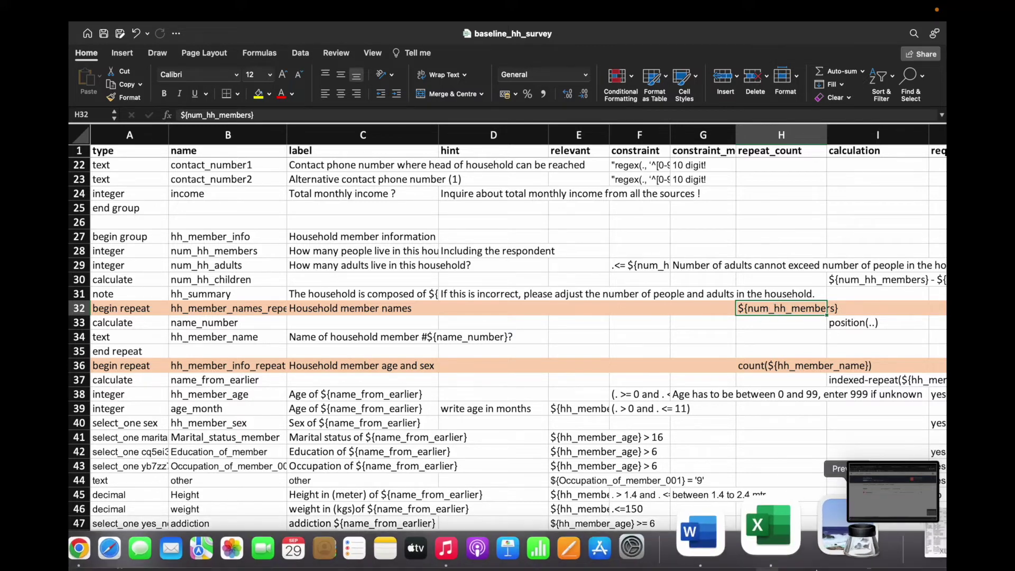
{"action": "right_click", "coordinate": [798, 529]}
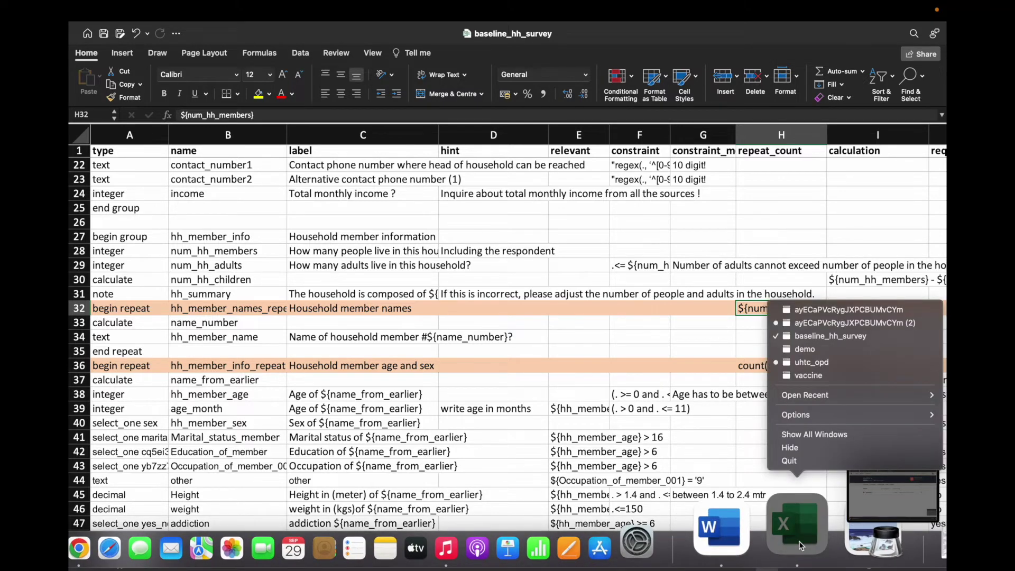
Step: In the demo workbook, copy the total_members question name from B39
{"action": "left_click", "coordinate": [806, 349]}
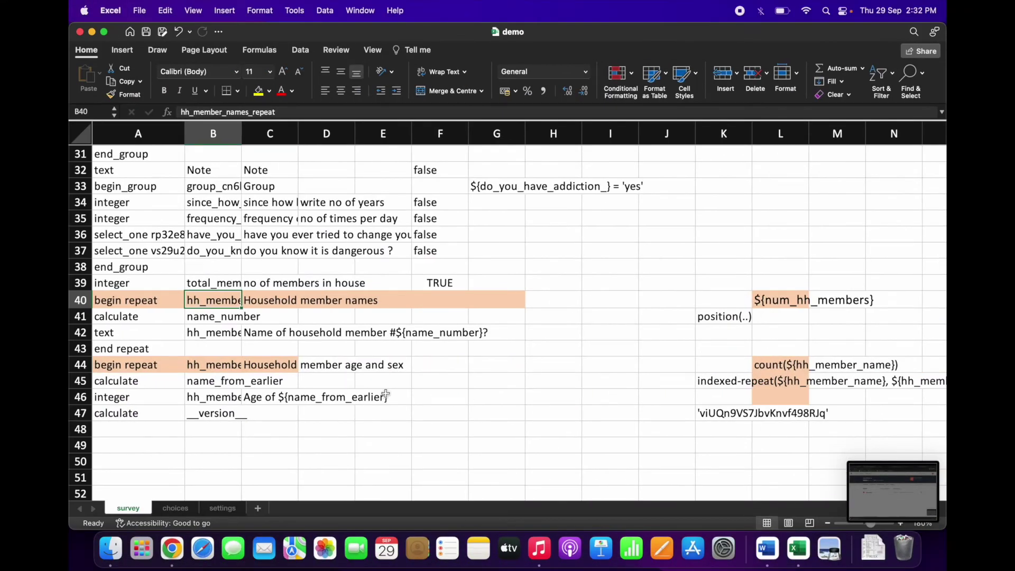
{"action": "left_click", "coordinate": [783, 302]}
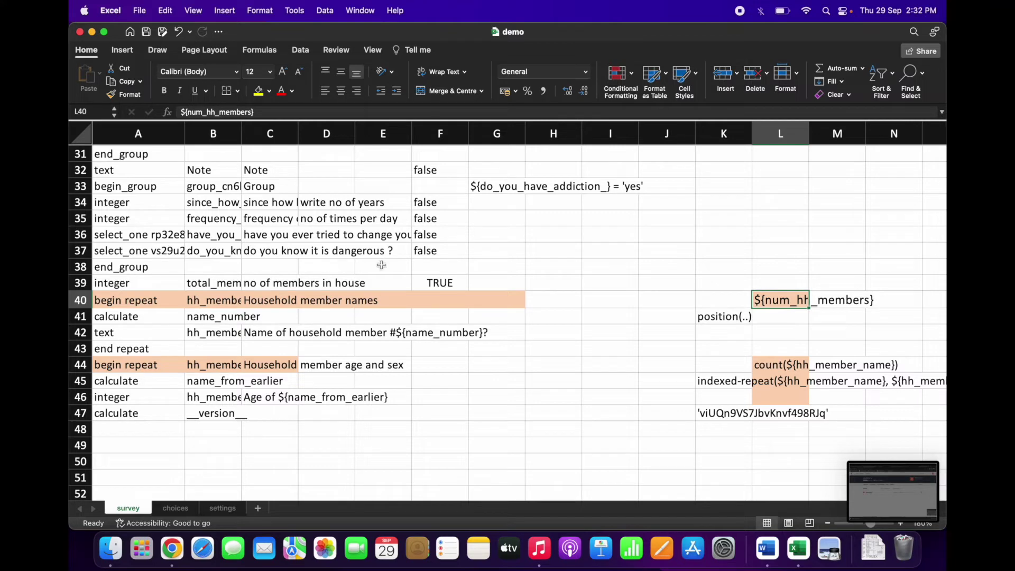
{"action": "left_click", "coordinate": [212, 286]}
{"action": "double_click", "coordinate": [233, 112]}
{"action": "key", "text": "super+c"}
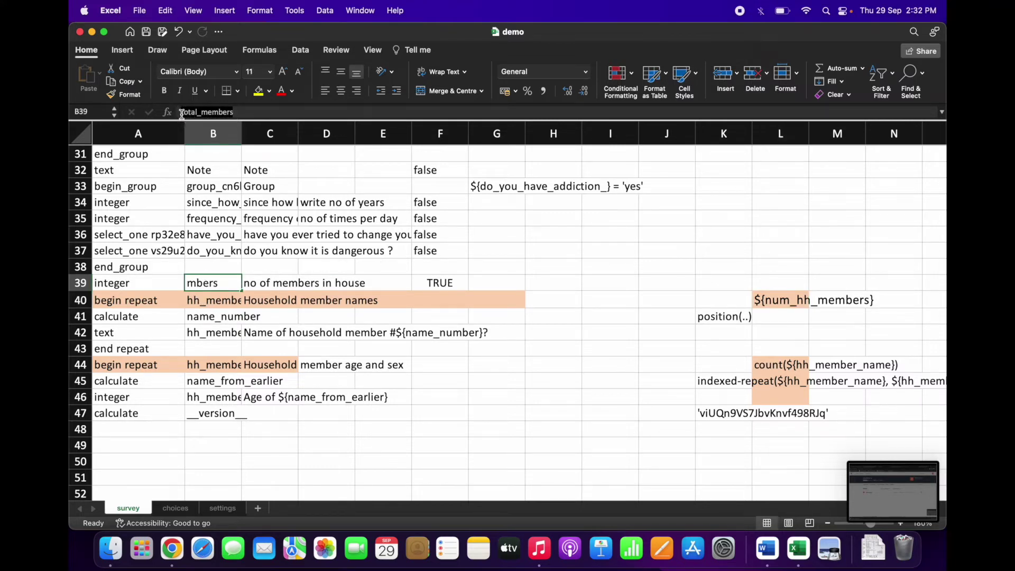
{"action": "left_click", "coordinate": [183, 112]}
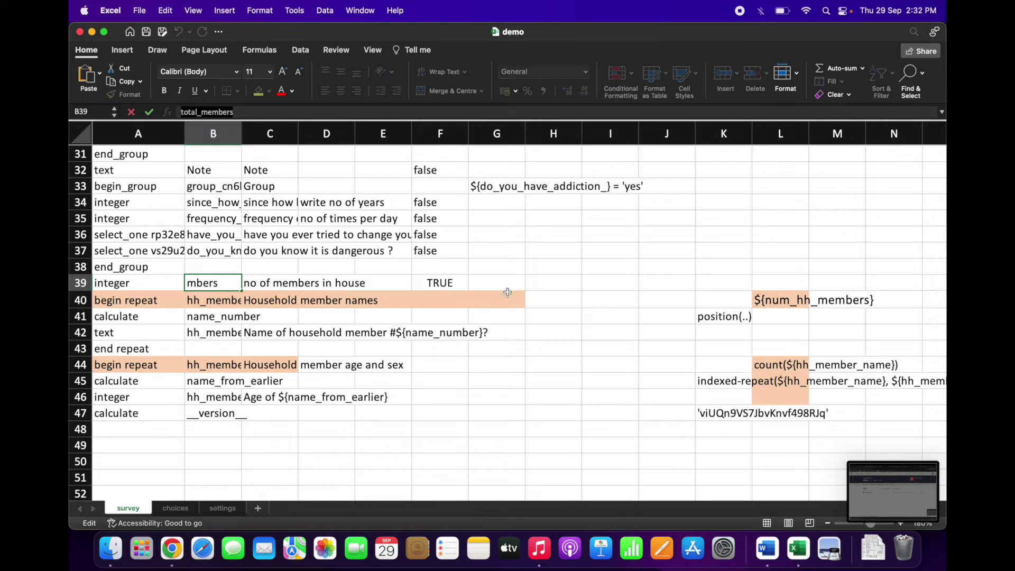
Step: Replace num_hh_members with total_members in L40's repeat count, then close the workbook
{"action": "left_click", "coordinate": [774, 301]}
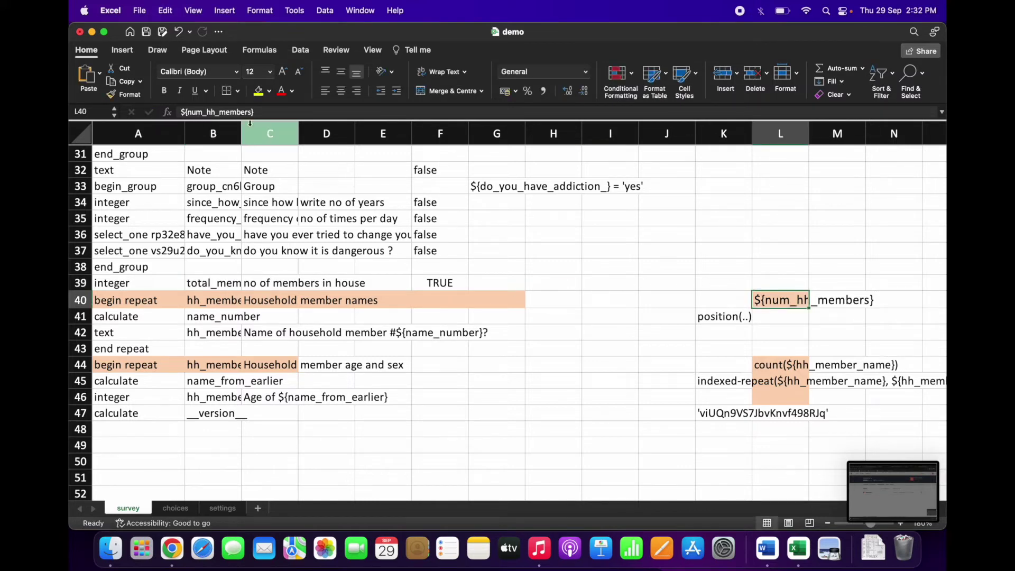
{"action": "left_click_drag", "start_coordinate": [252, 113], "coordinate": [189, 113]}
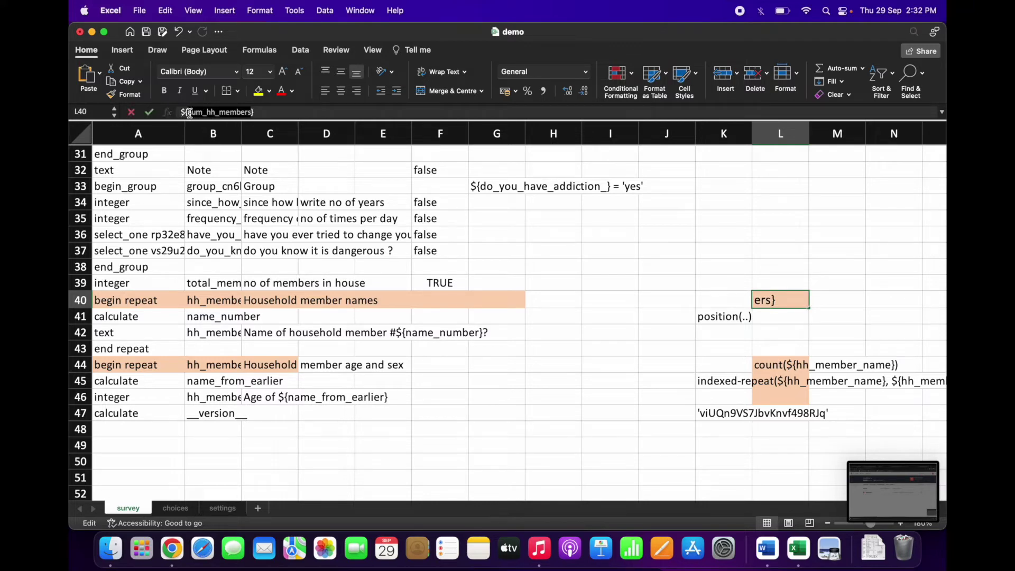
{"action": "key", "text": "BackSpace"}
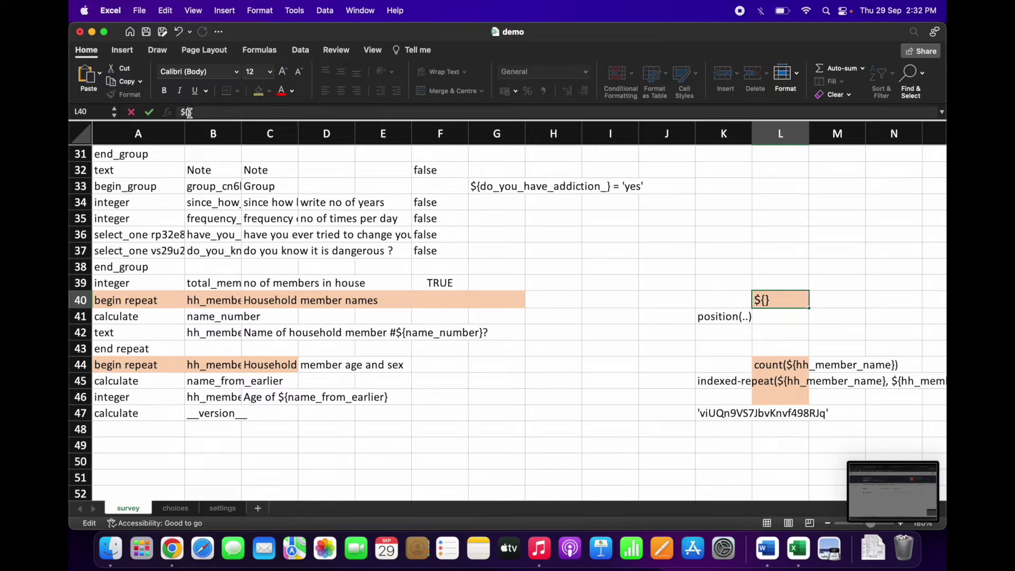
{"action": "key", "text": "super+v"}
{"action": "left_click", "coordinate": [406, 325]}
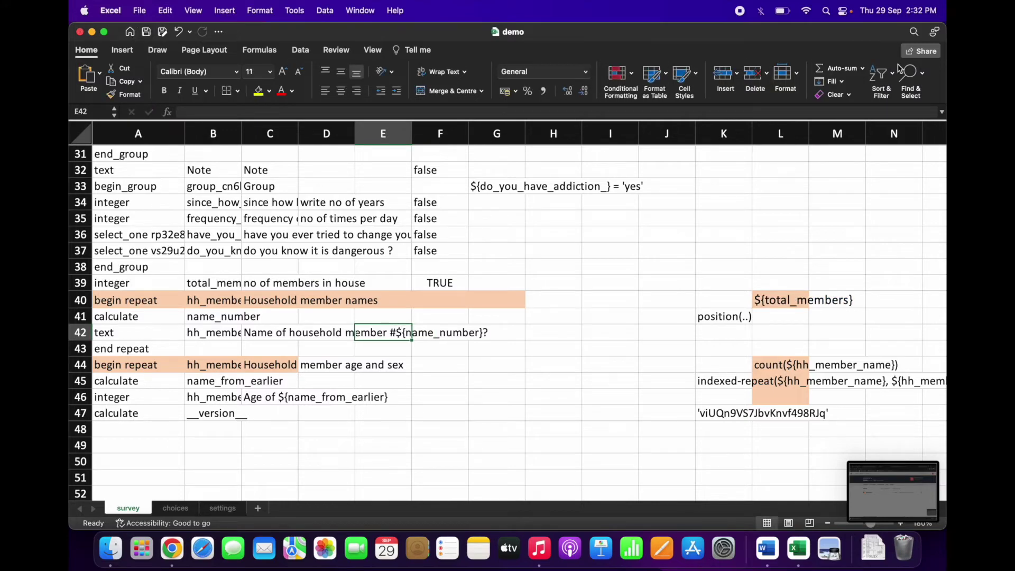
{"action": "left_click", "coordinate": [80, 32]}
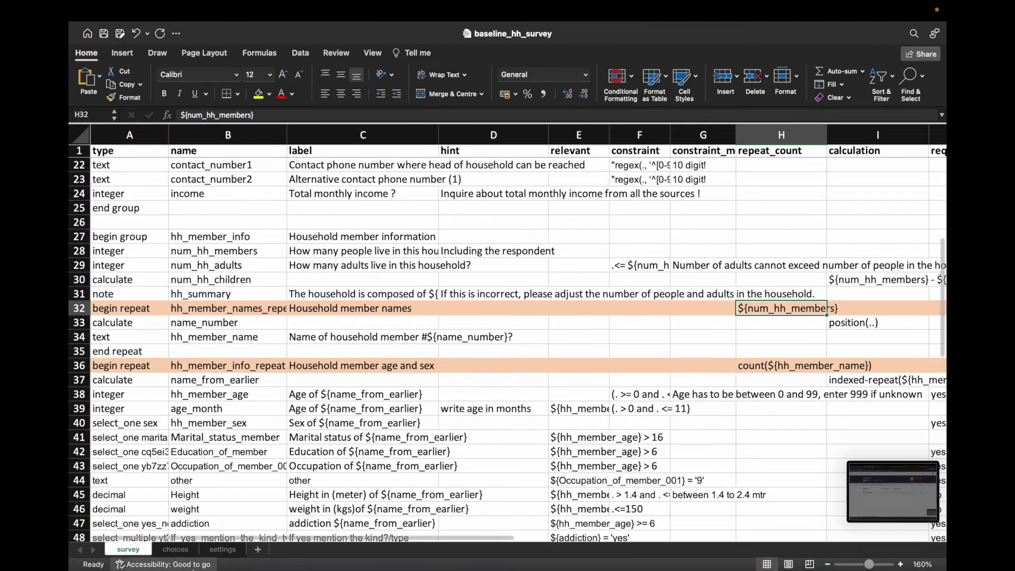
Step: Re-upload the edited demo.xlsx to ona demo and dismiss the unmatched repeat error
{"action": "left_click", "coordinate": [176, 526]}
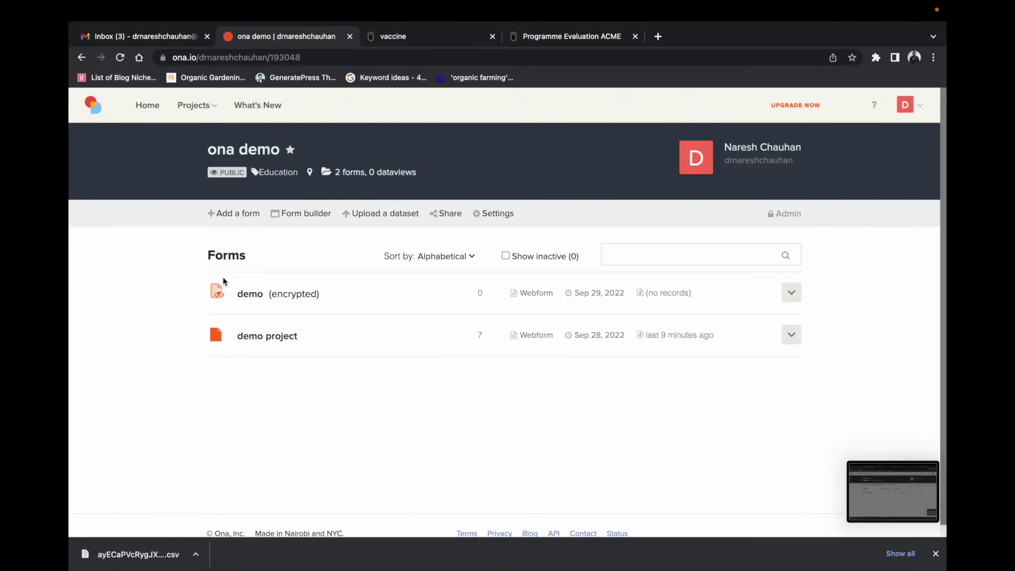
{"action": "left_click", "coordinate": [237, 214]}
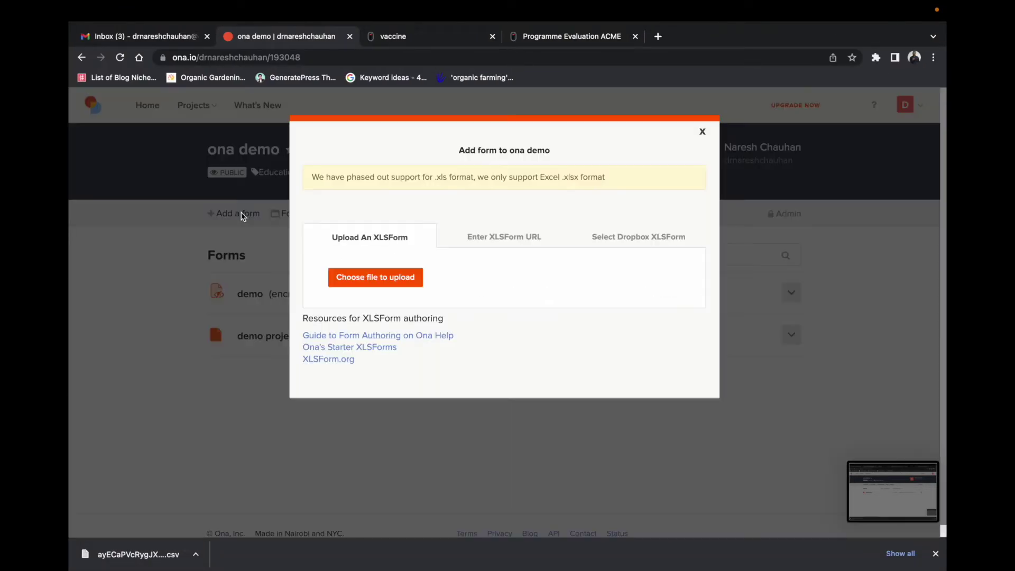
{"action": "left_click", "coordinate": [383, 290]}
{"action": "left_click", "coordinate": [401, 263]}
{"action": "left_click", "coordinate": [702, 412]}
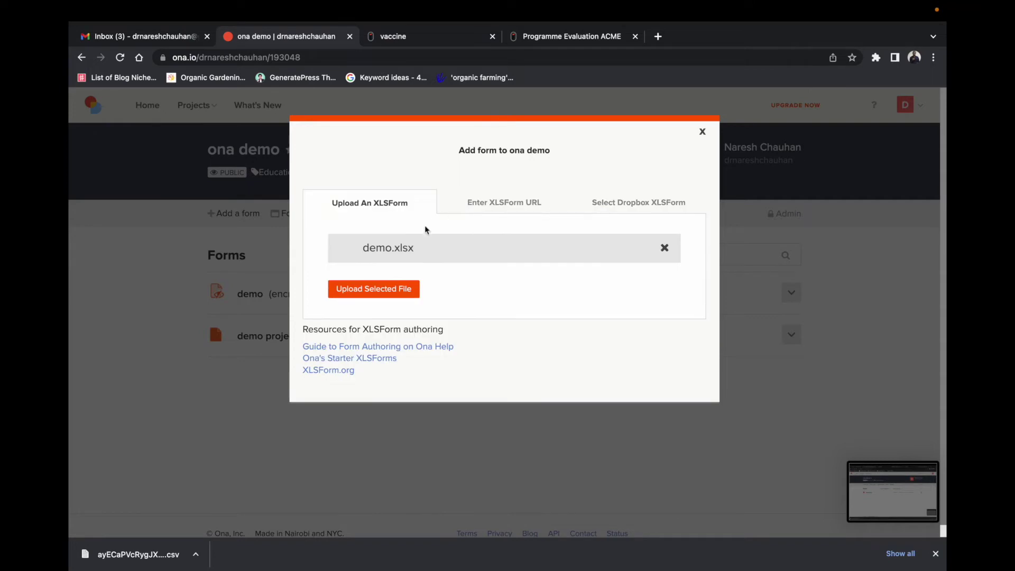
{"action": "left_click", "coordinate": [383, 291]}
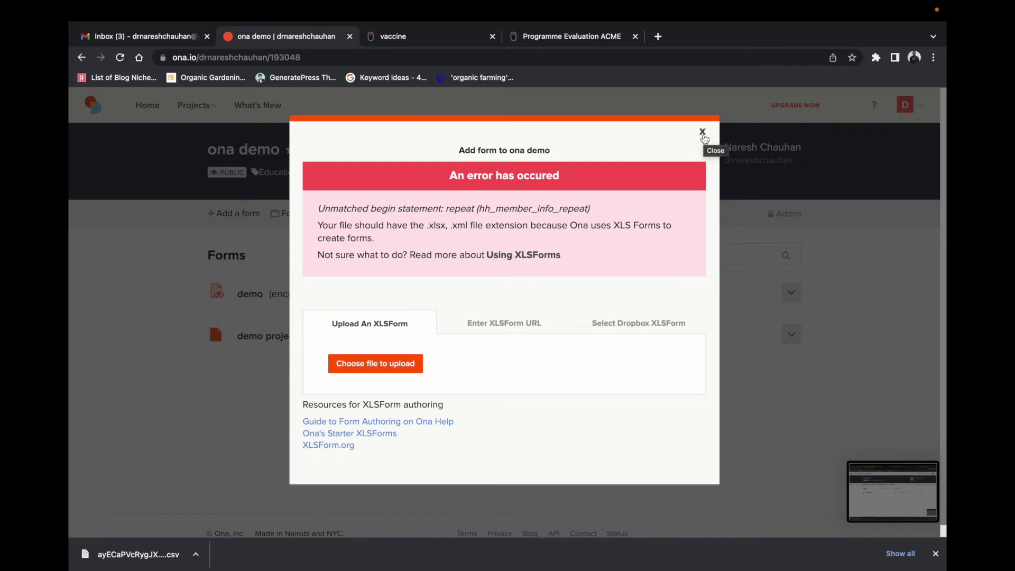
{"action": "left_click", "coordinate": [703, 132]}
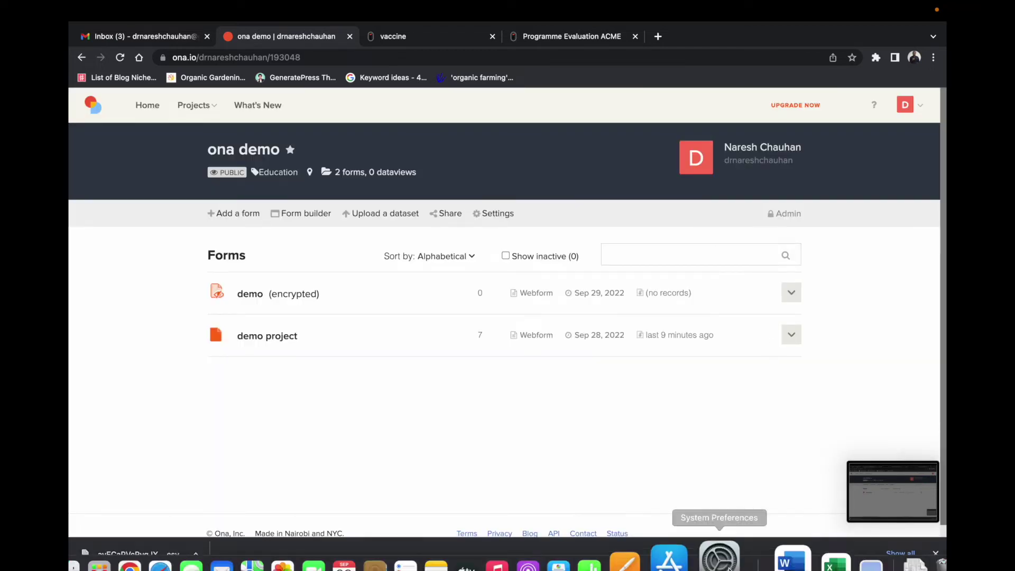
Step: Insert an empty row at row 39 of the demo survey sheet
{"action": "right_click", "coordinate": [798, 531]}
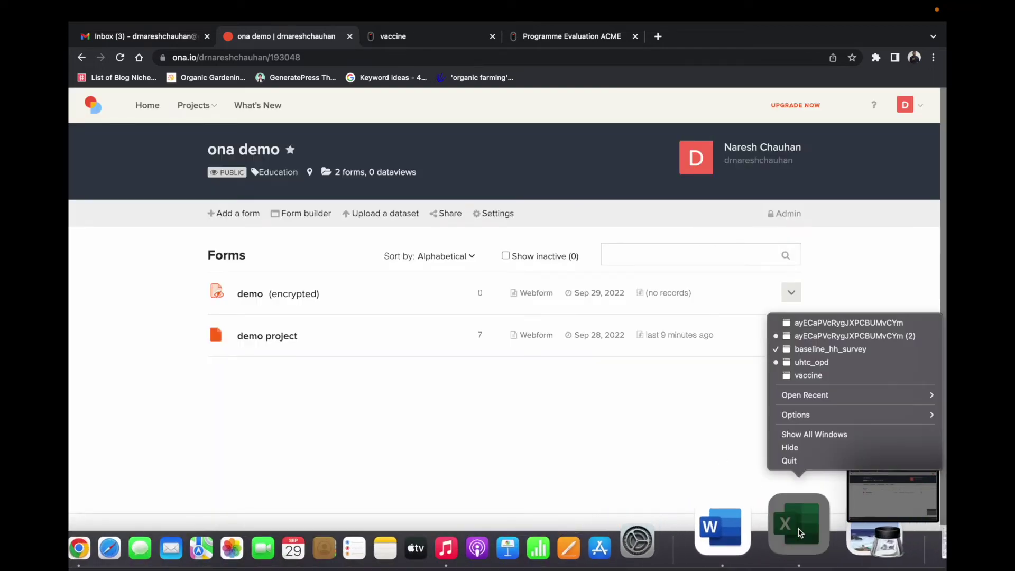
{"action": "left_click", "coordinate": [820, 349]}
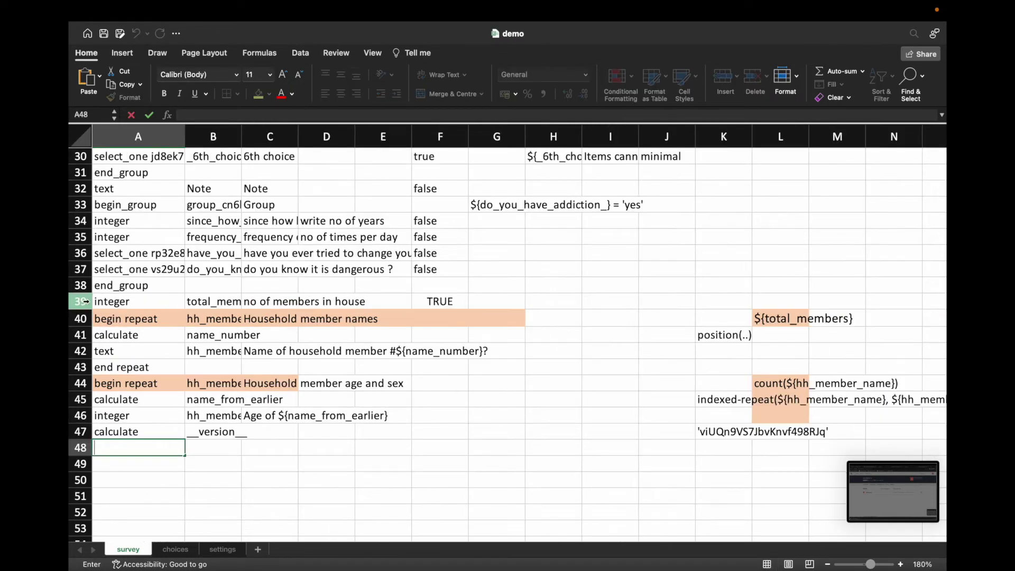
{"action": "right_click", "coordinate": [81, 301]}
{"action": "left_click", "coordinate": [109, 368]}
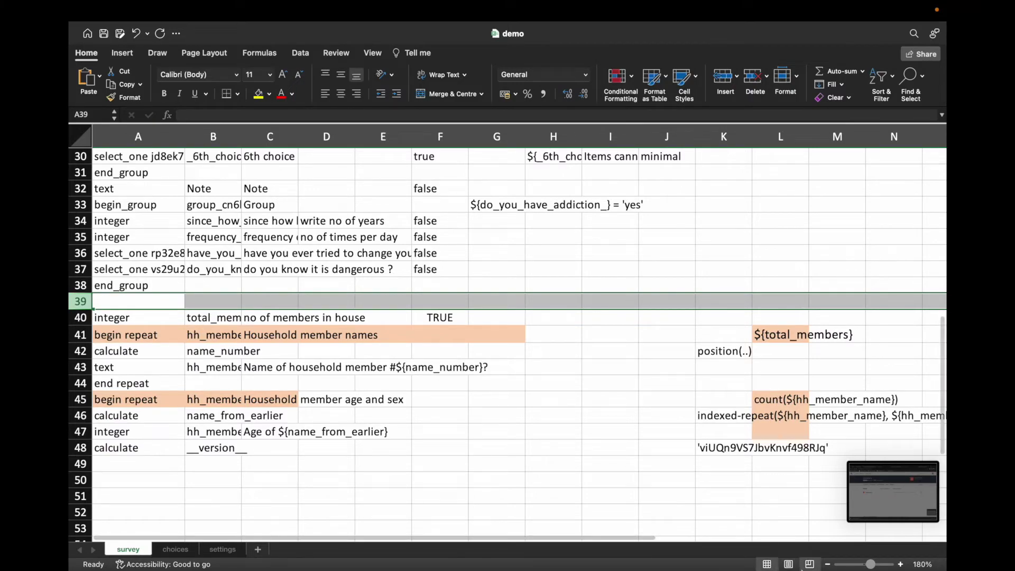
Step: Copy the begin group row A27:C27 from baseline_hh_survey
{"action": "right_click", "coordinate": [804, 535]}
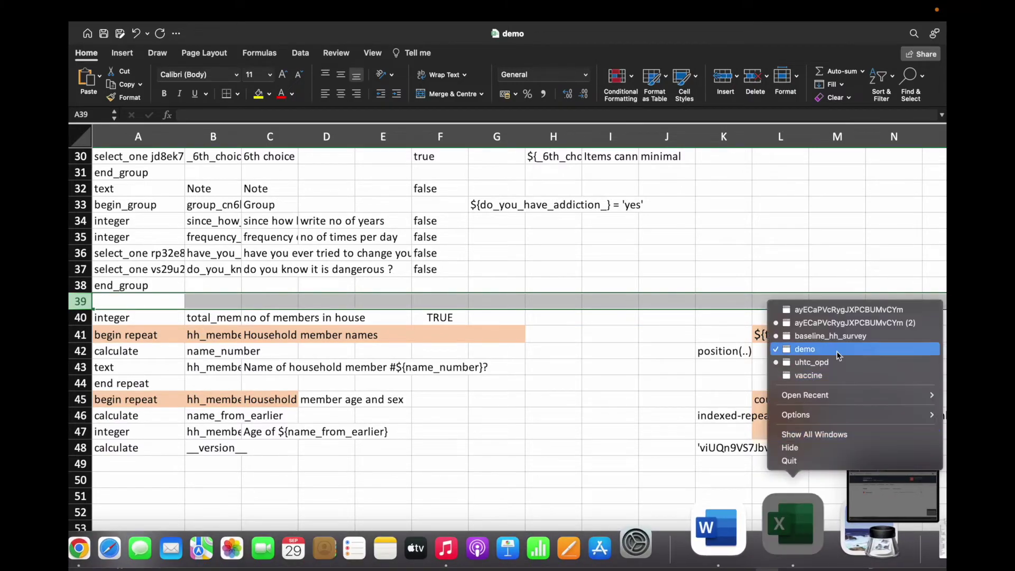
{"action": "left_click", "coordinate": [831, 336]}
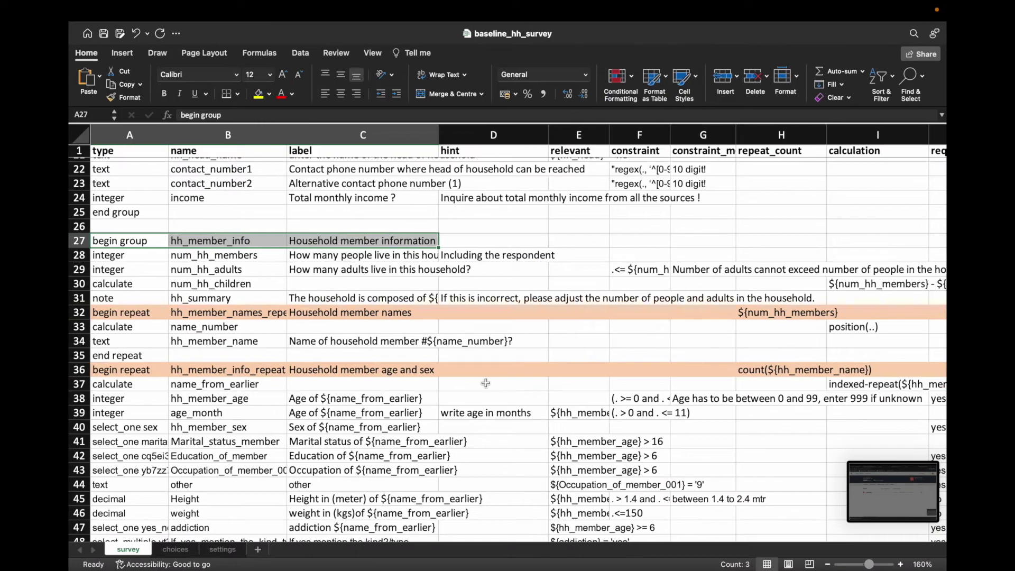
{"action": "right_click", "coordinate": [224, 243]}
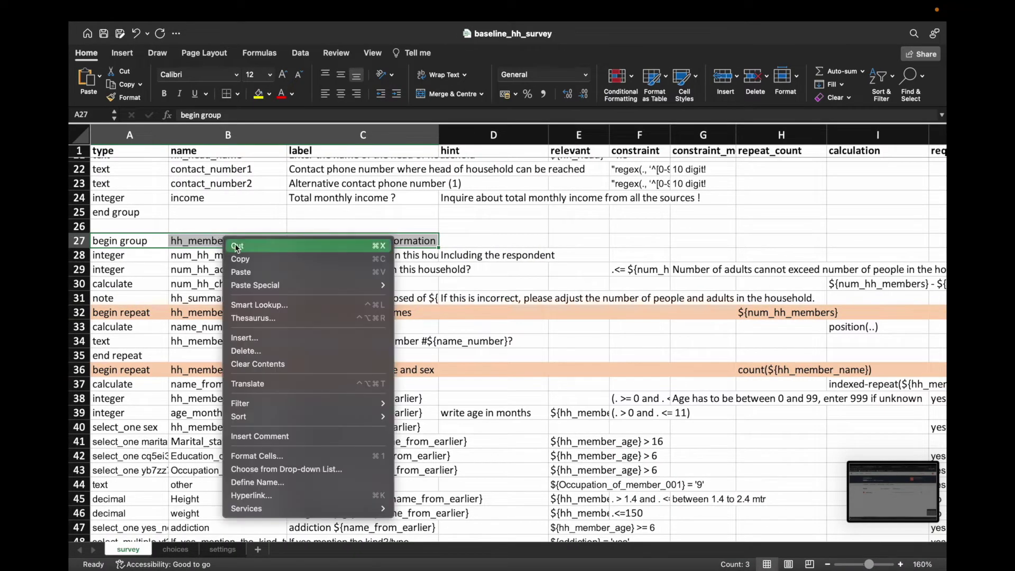
{"action": "left_click", "coordinate": [238, 257]}
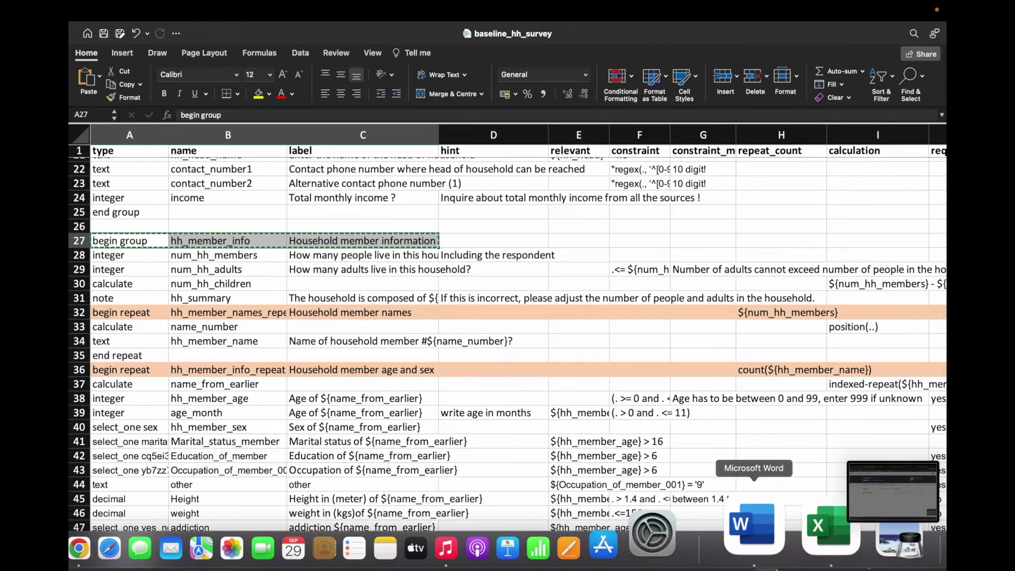
Step: Paste the begin group row into A39 of demo and verify hh_member_info and its label
{"action": "right_click", "coordinate": [793, 524]}
{"action": "left_click", "coordinate": [807, 350]}
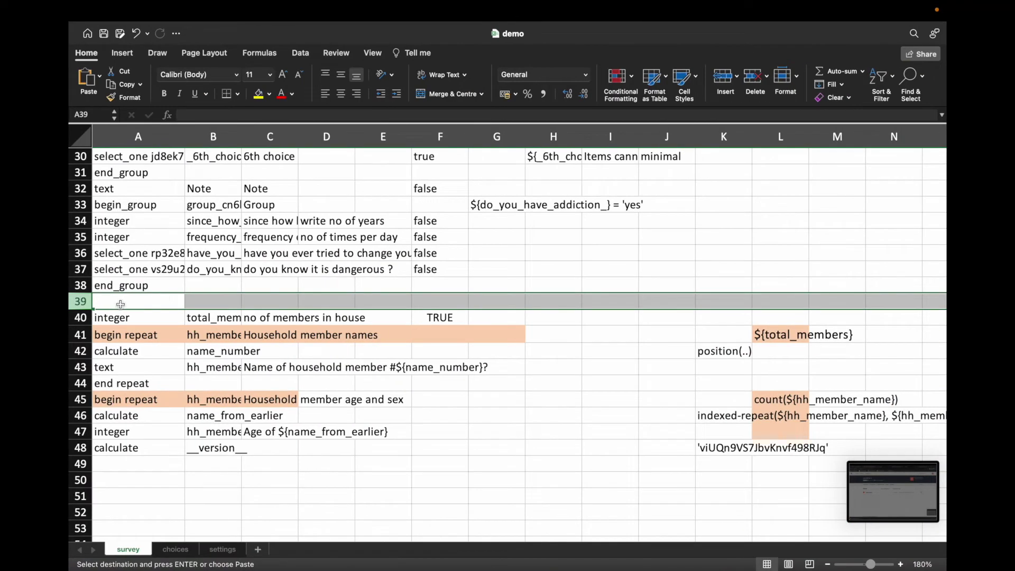
{"action": "left_click", "coordinate": [126, 323]}
{"action": "right_click", "coordinate": [137, 305]}
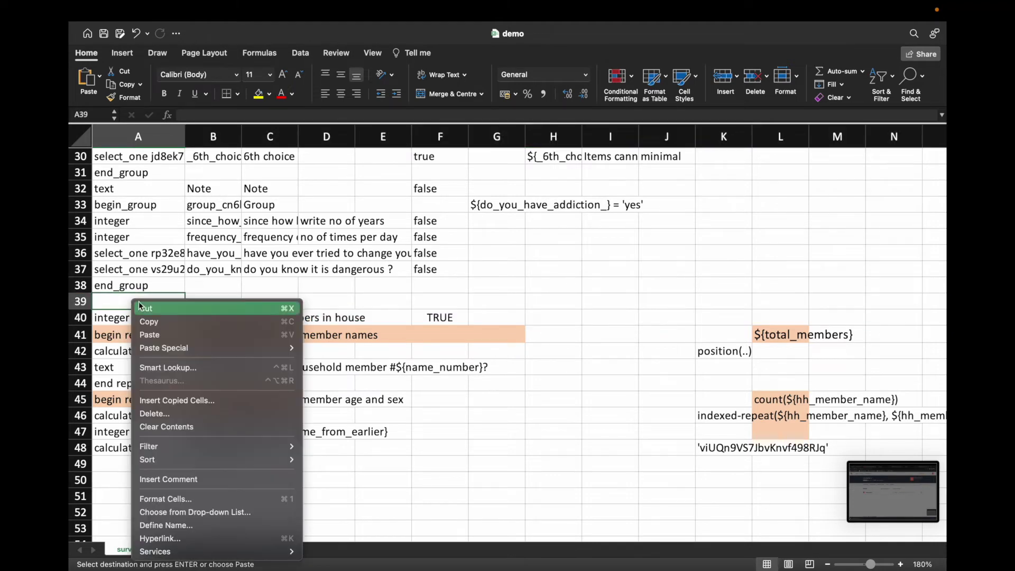
{"action": "left_click", "coordinate": [151, 335]}
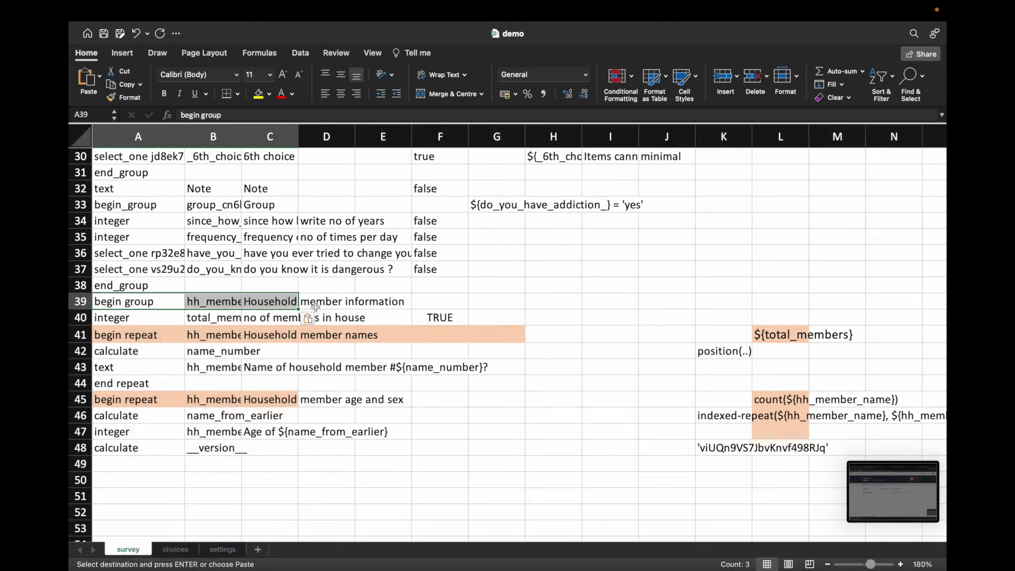
{"action": "left_click", "coordinate": [228, 303]}
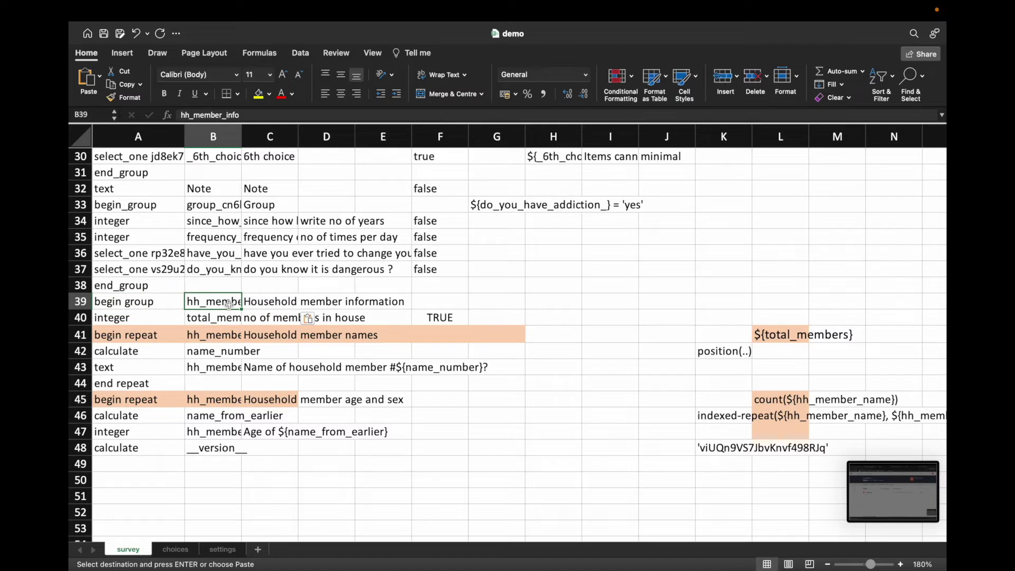
{"action": "left_click", "coordinate": [275, 303]}
{"action": "left_click", "coordinate": [324, 303]}
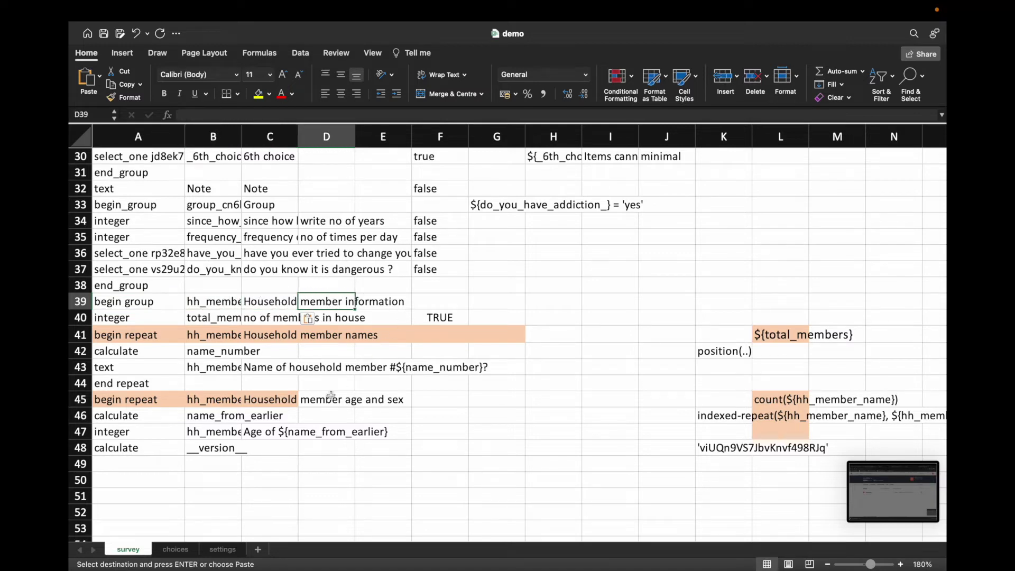
{"action": "left_click", "coordinate": [224, 401]}
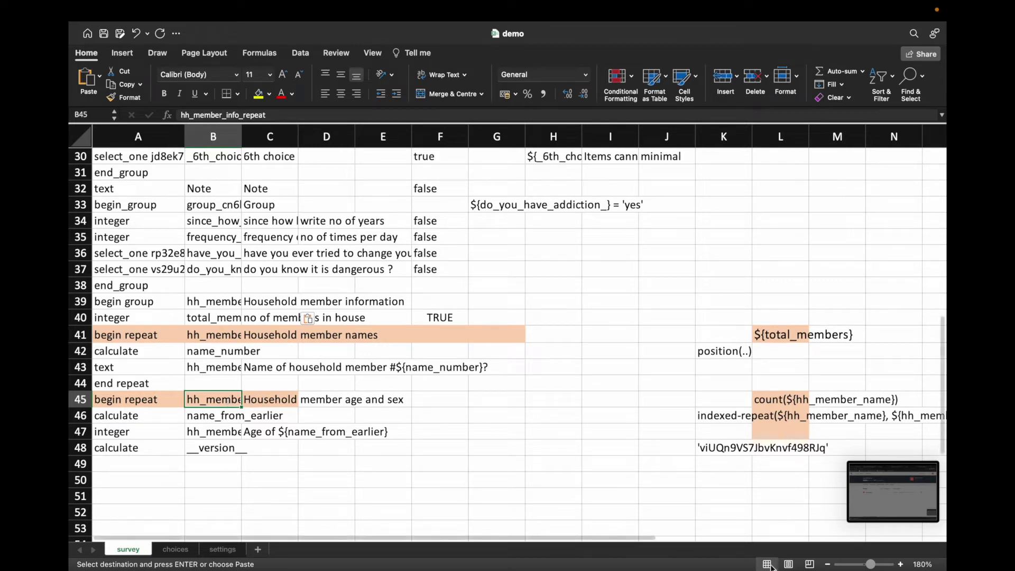
{"action": "right_click", "coordinate": [796, 524]}
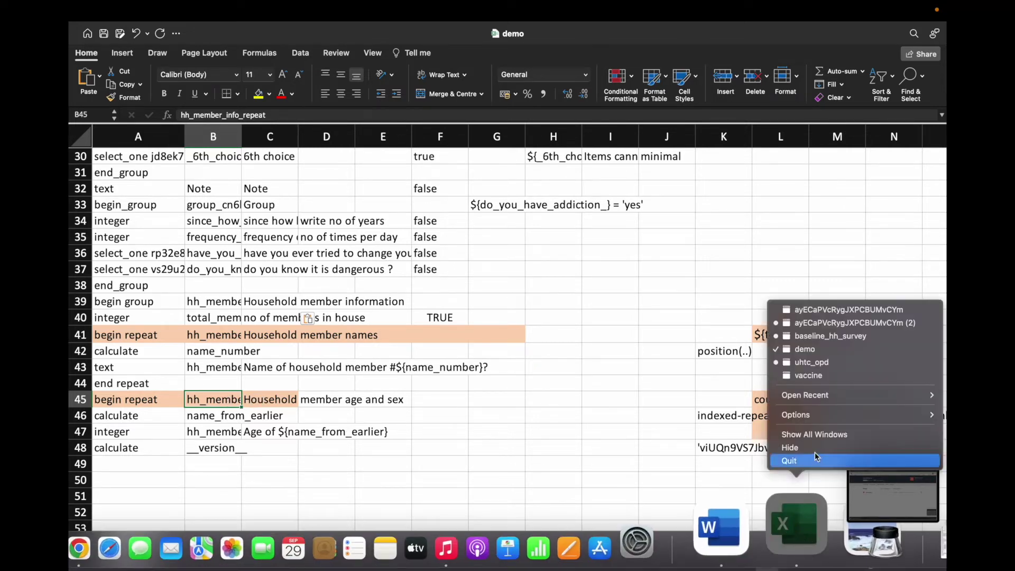
{"action": "left_click", "coordinate": [827, 335]}
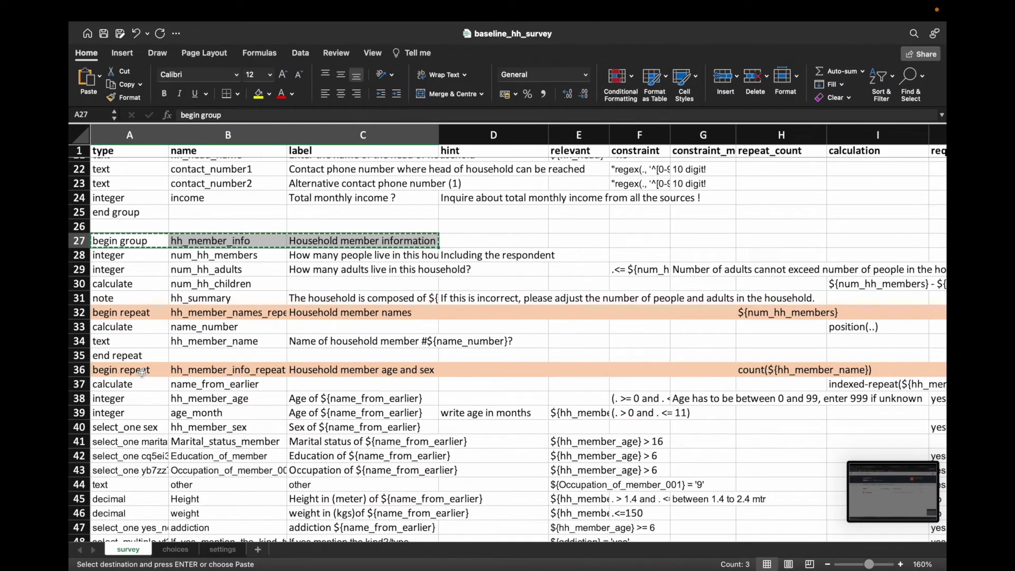
Step: Copy the end repeat entry from A57 of baseline_hh_survey and return to demo
{"action": "scroll", "coordinate": [164, 483], "scroll_direction": "down", "scroll_amount": 4}
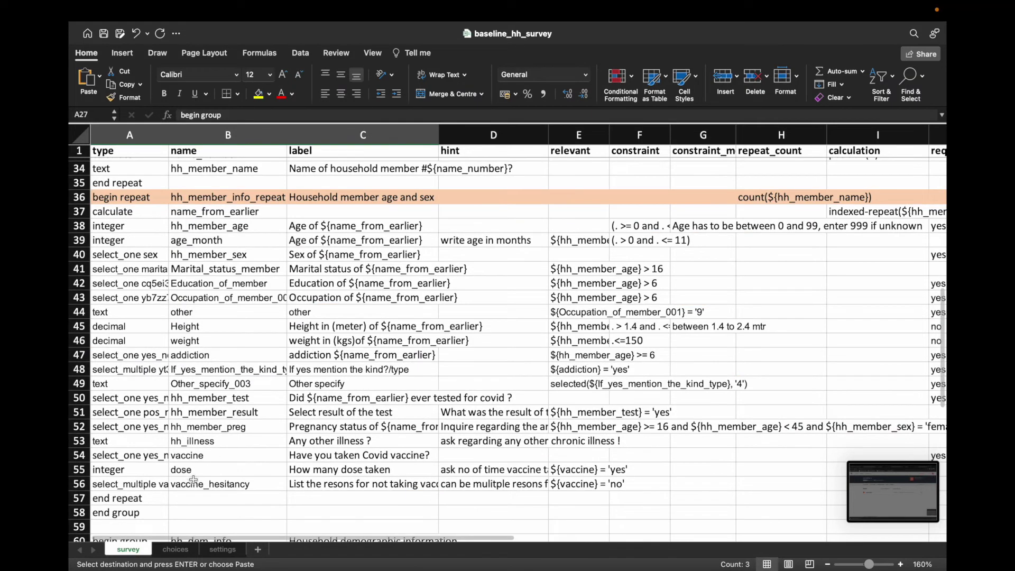
{"action": "left_click", "coordinate": [144, 500]}
{"action": "key", "text": "super+c"}
{"action": "mouse_move", "coordinate": [833, 565]}
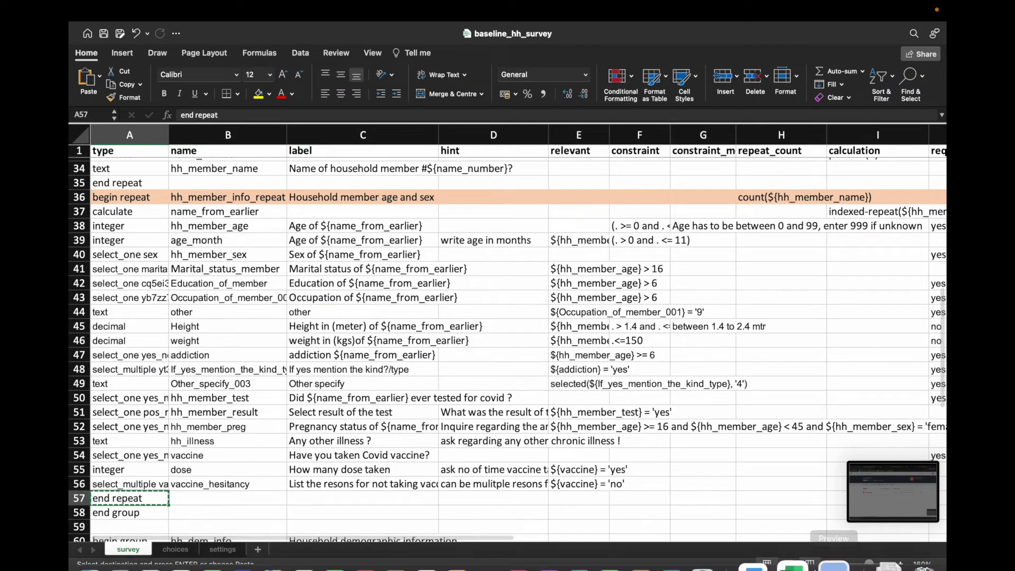
{"action": "right_click", "coordinate": [797, 524]}
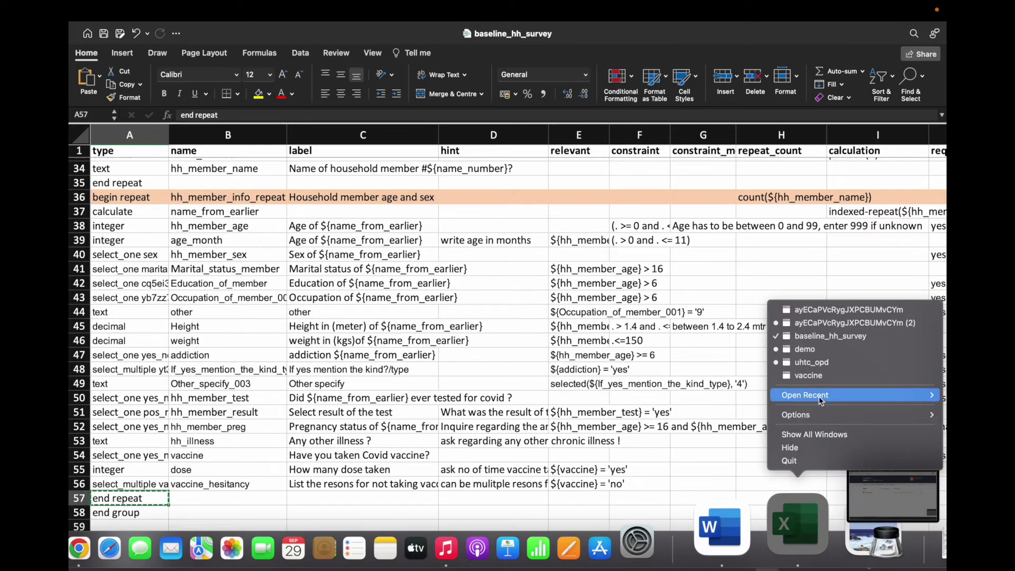
{"action": "mouse_move", "coordinate": [820, 399]}
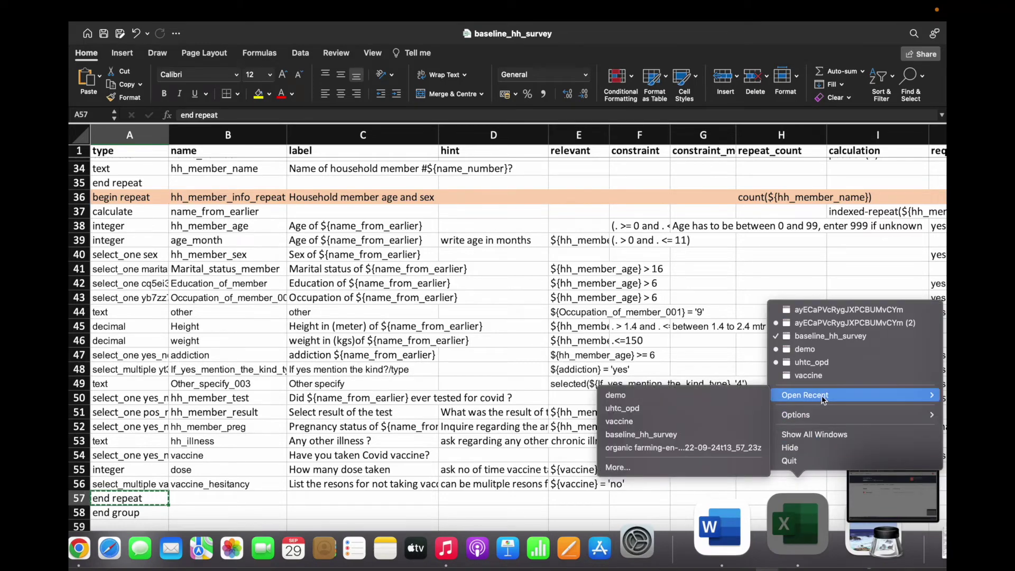
{"action": "left_click", "coordinate": [822, 348]}
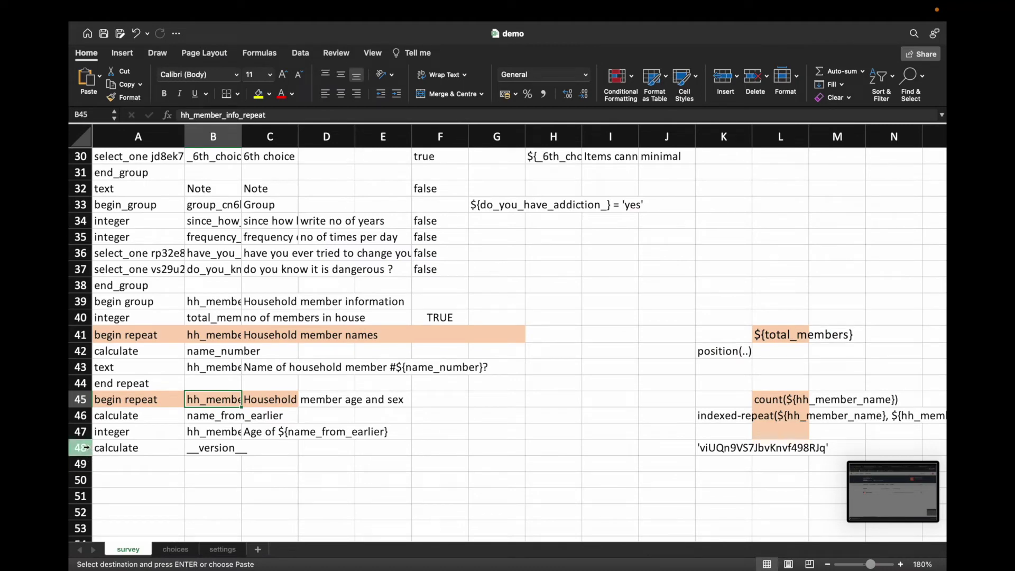
Step: Insert an empty row 48 above the version row in the demo survey sheet
{"action": "right_click", "coordinate": [86, 448]}
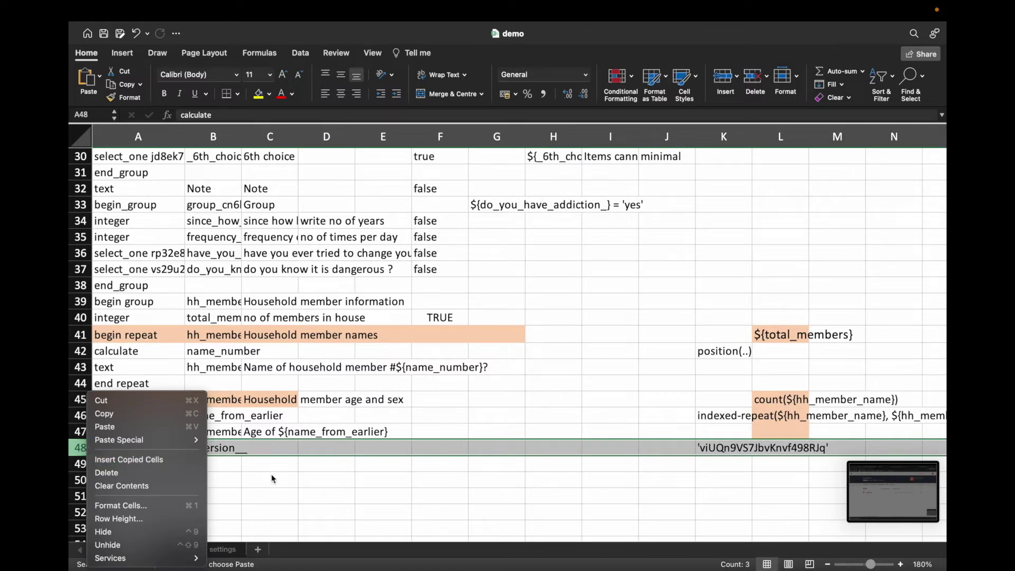
{"action": "key", "text": "Escape"}
{"action": "key", "text": "ctrl+u"}
{"action": "key", "text": "Escape"}
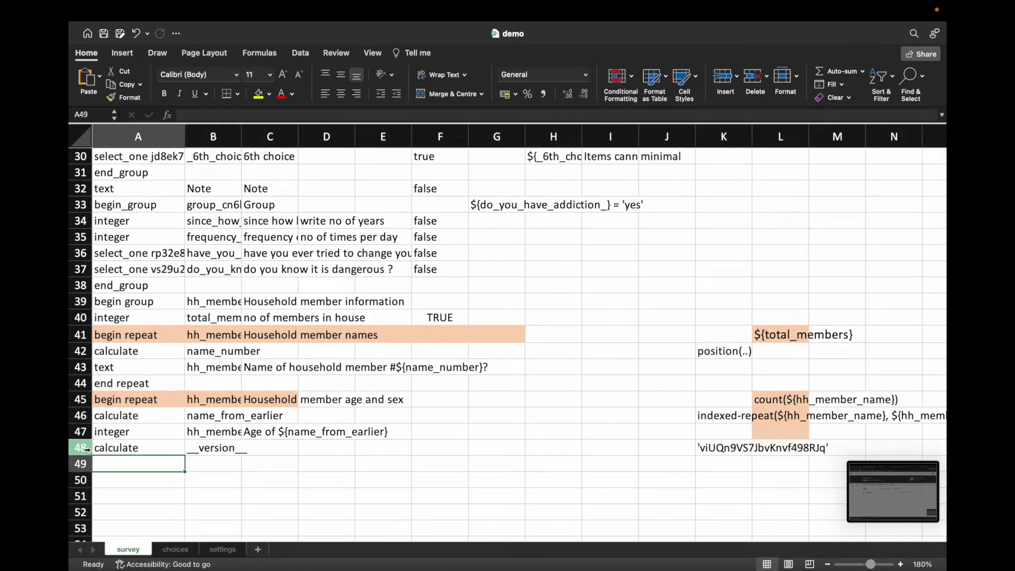
{"action": "right_click", "coordinate": [89, 451]}
{"action": "left_click", "coordinate": [114, 465]}
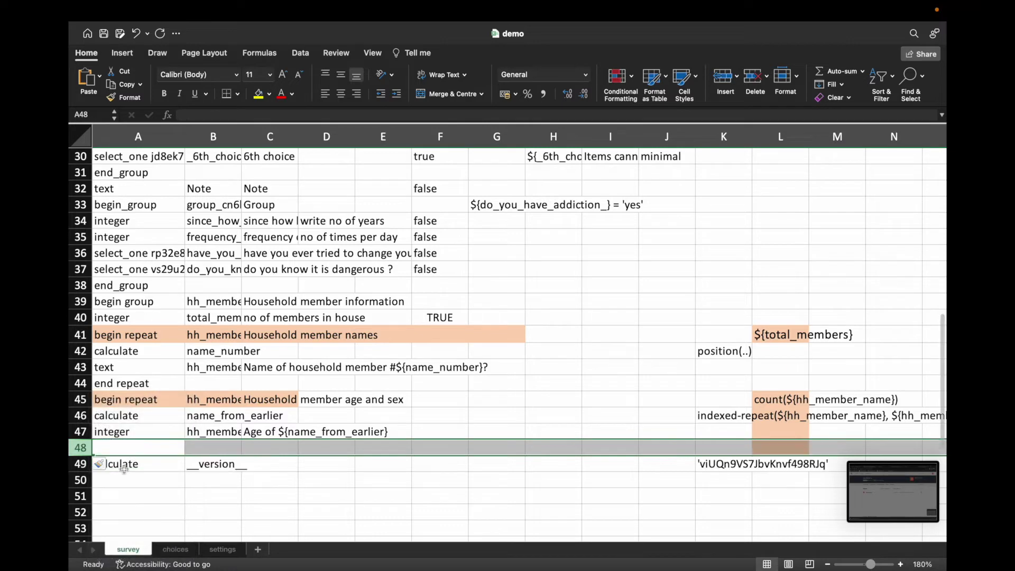
Step: Copy end repeat from A44 into A48, check the begin repeat in row 45, and save
{"action": "left_click", "coordinate": [139, 385]}
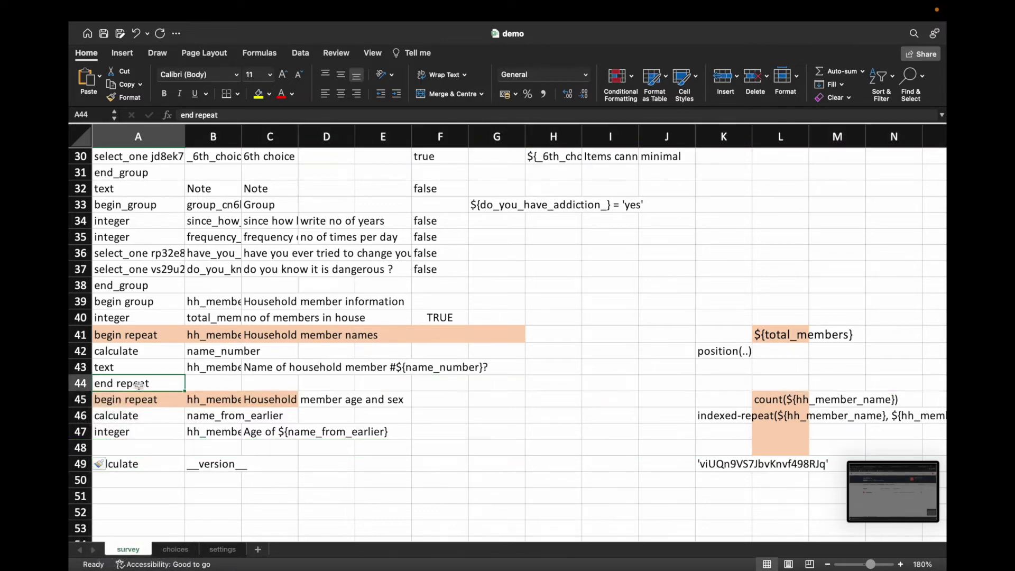
{"action": "key", "text": "super+c"}
{"action": "left_click", "coordinate": [140, 449]}
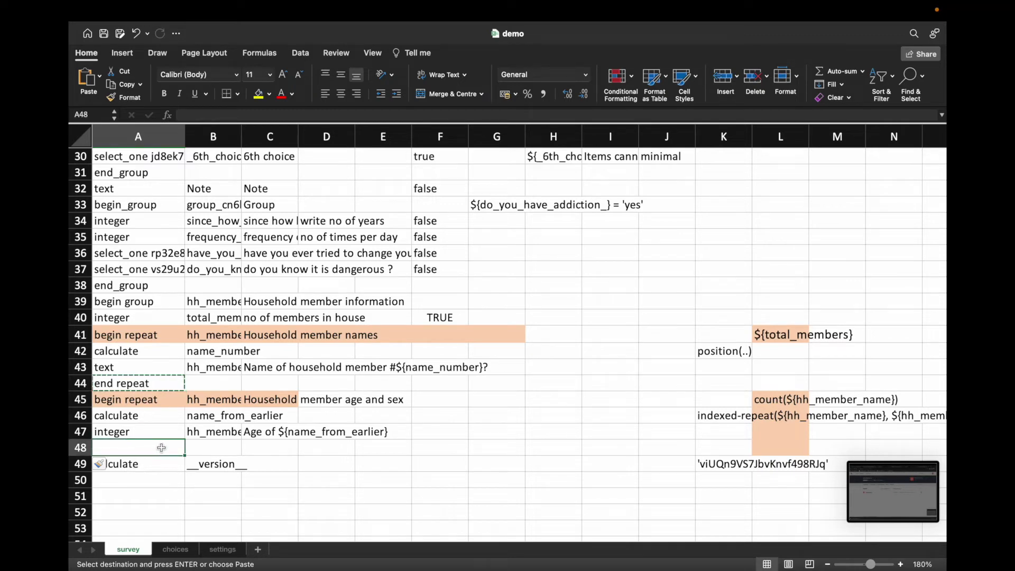
{"action": "right_click", "coordinate": [160, 448]}
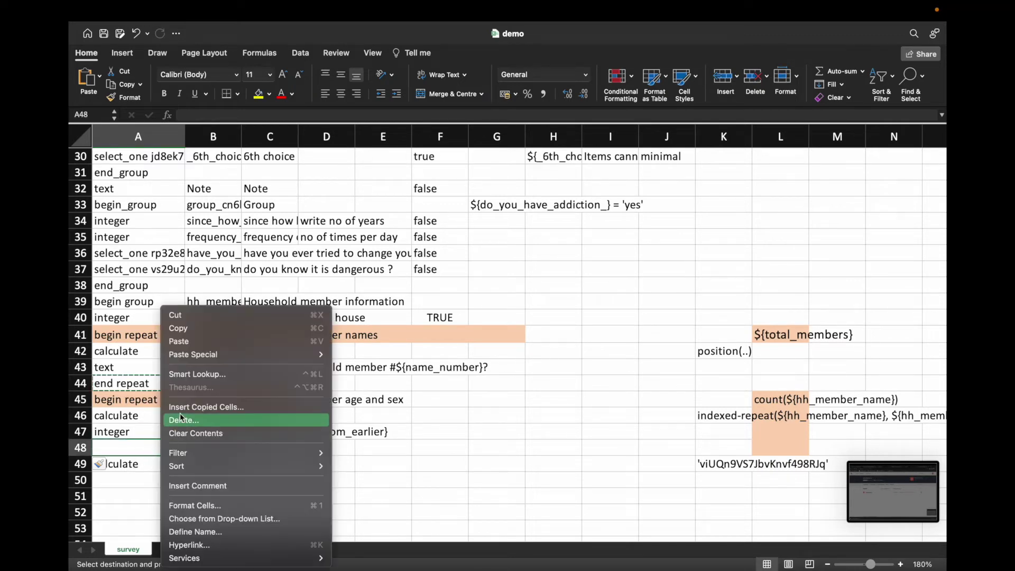
{"action": "left_click", "coordinate": [196, 346]}
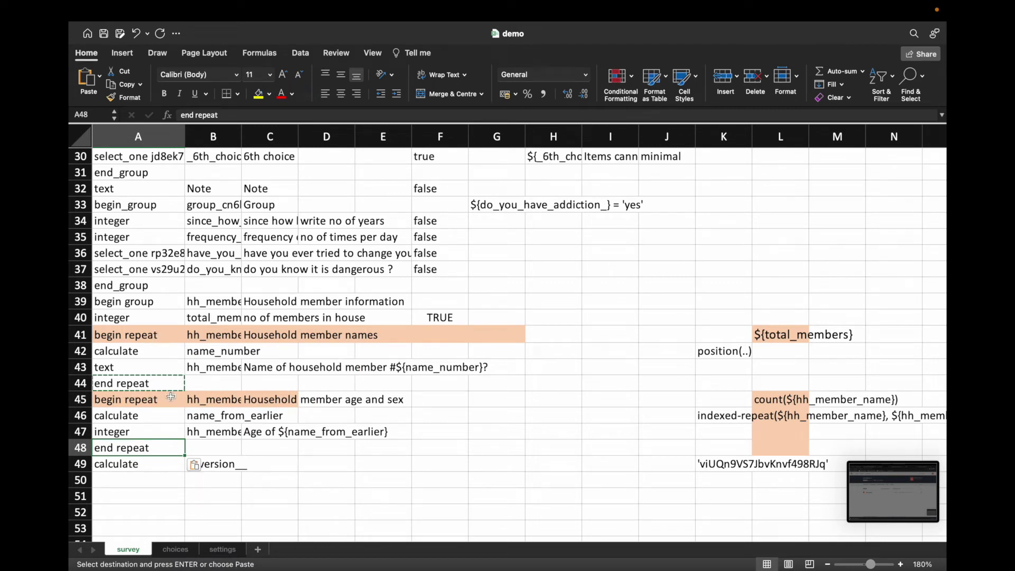
{"action": "left_click", "coordinate": [148, 401]}
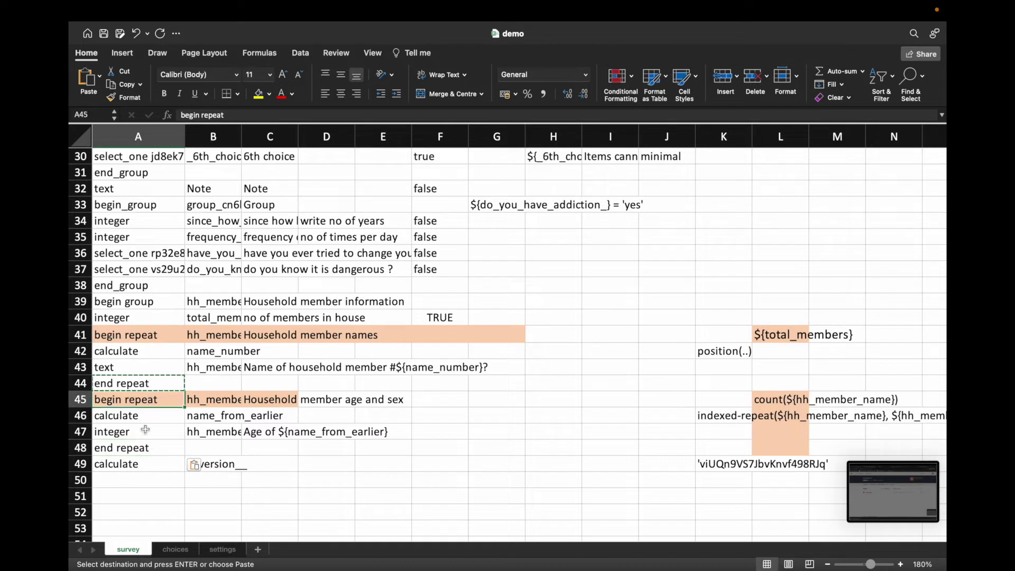
{"action": "left_click", "coordinate": [233, 399]}
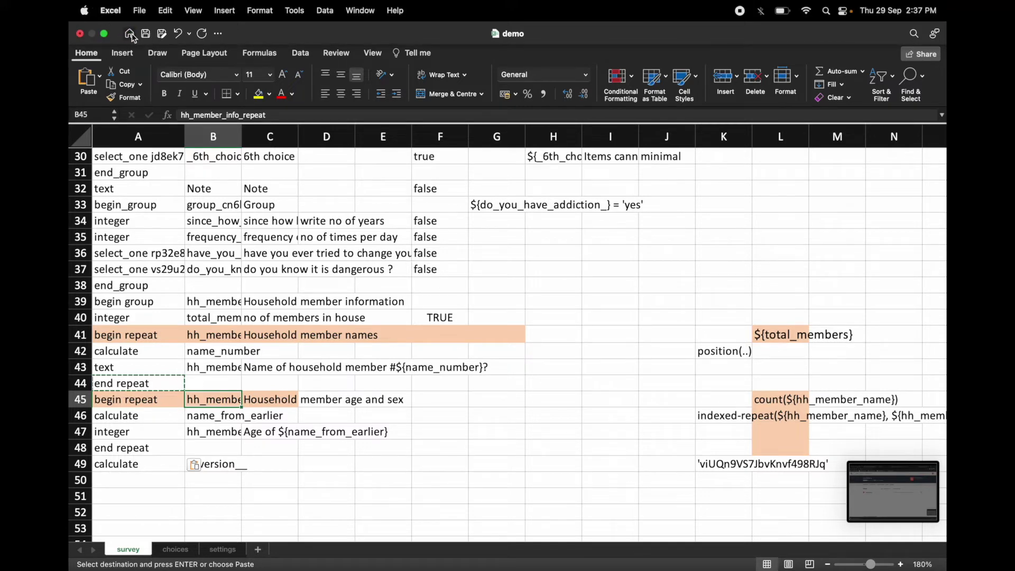
{"action": "left_click", "coordinate": [146, 36]}
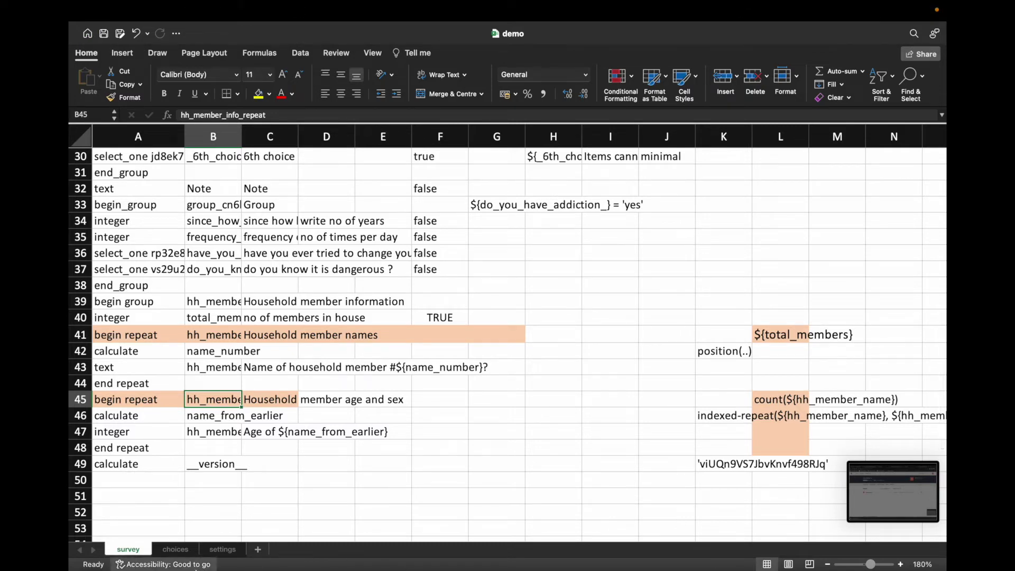
Step: Upload demo.xlsx to ona demo and close the 'Unmatched begin statement: group (hh_member_info)' error
{"action": "left_click", "coordinate": [169, 525]}
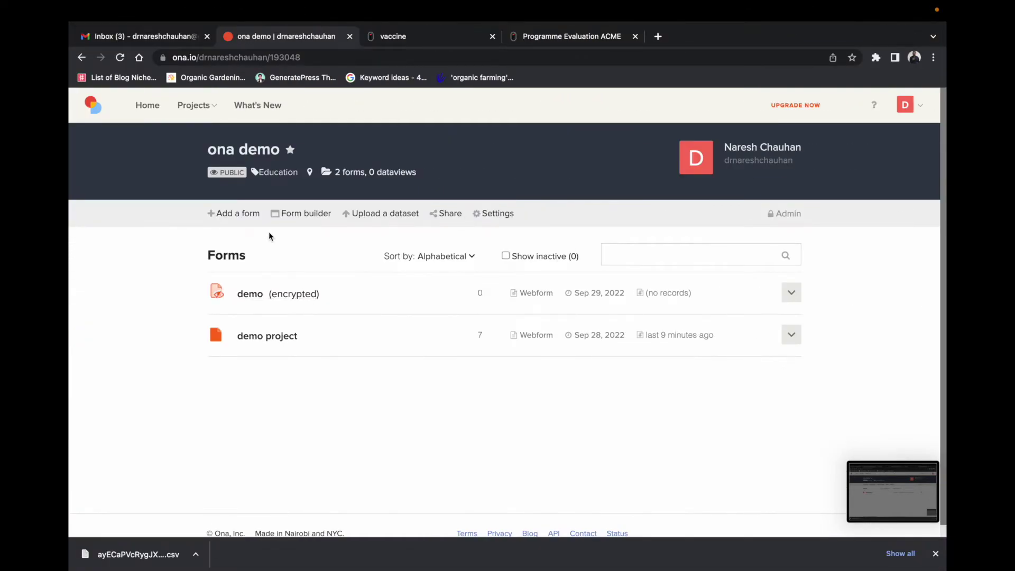
{"action": "left_click", "coordinate": [245, 214]}
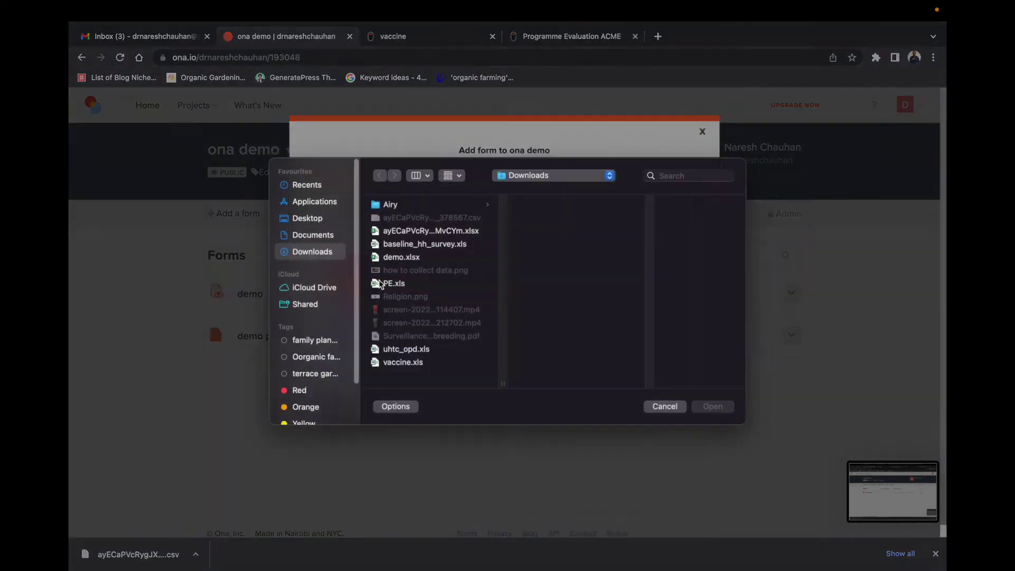
{"action": "left_click", "coordinate": [379, 276]}
{"action": "left_click", "coordinate": [411, 261]}
{"action": "left_click", "coordinate": [706, 412]}
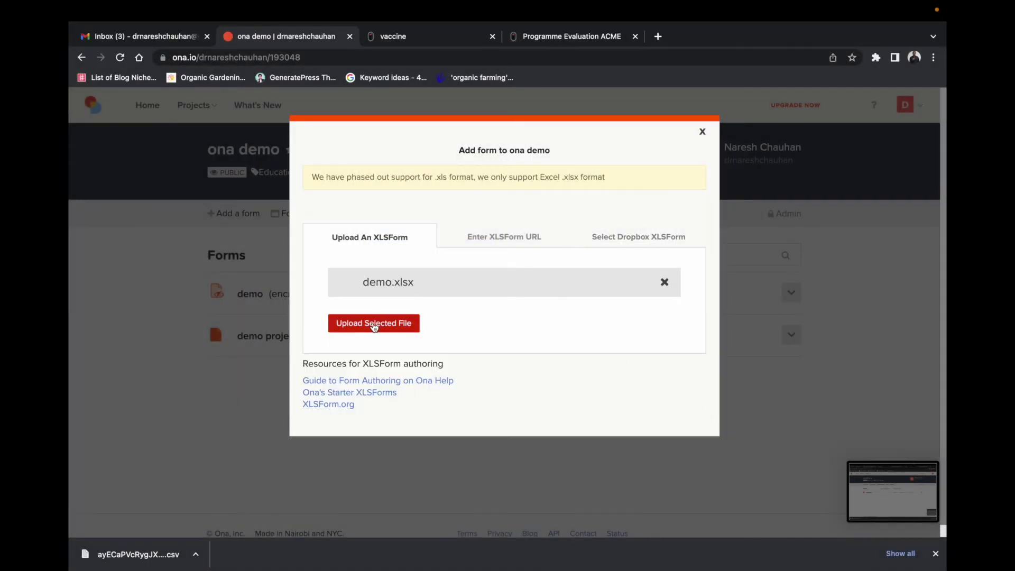
{"action": "left_click", "coordinate": [375, 323]}
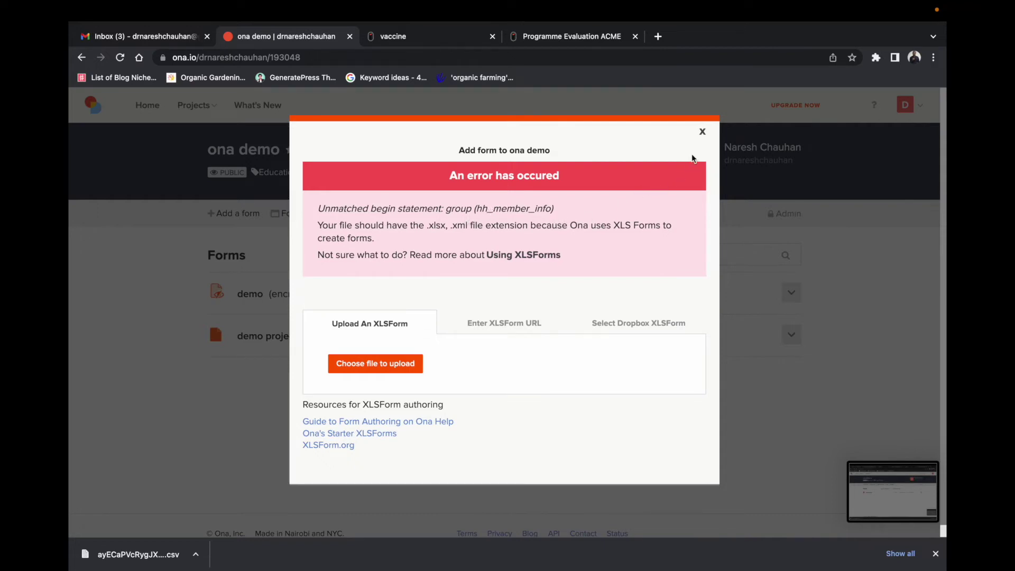
{"action": "left_click", "coordinate": [703, 132]}
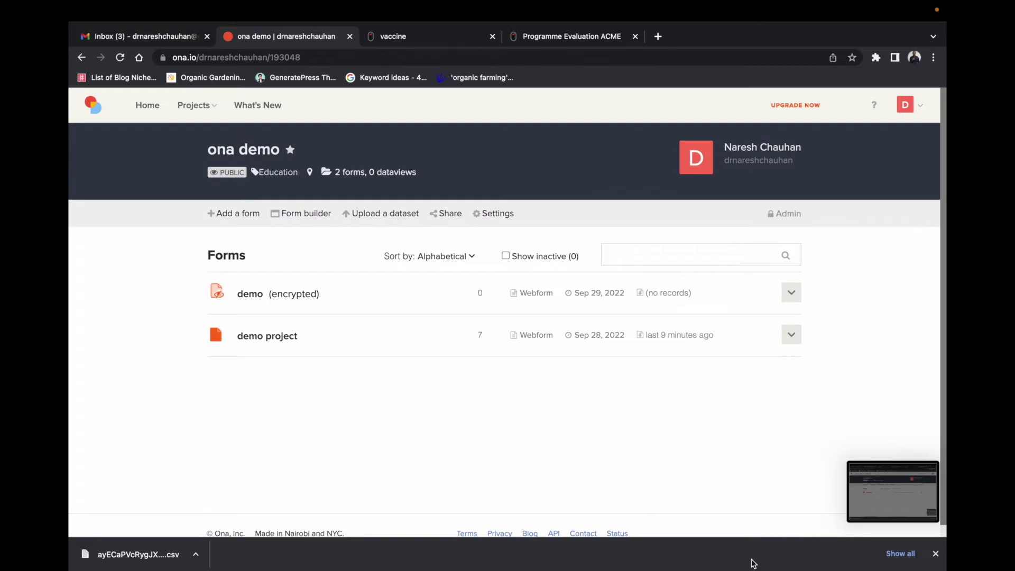
Step: Bring the demo workbook forward and inspect the begin group entry in row 39
{"action": "right_click", "coordinate": [804, 526]}
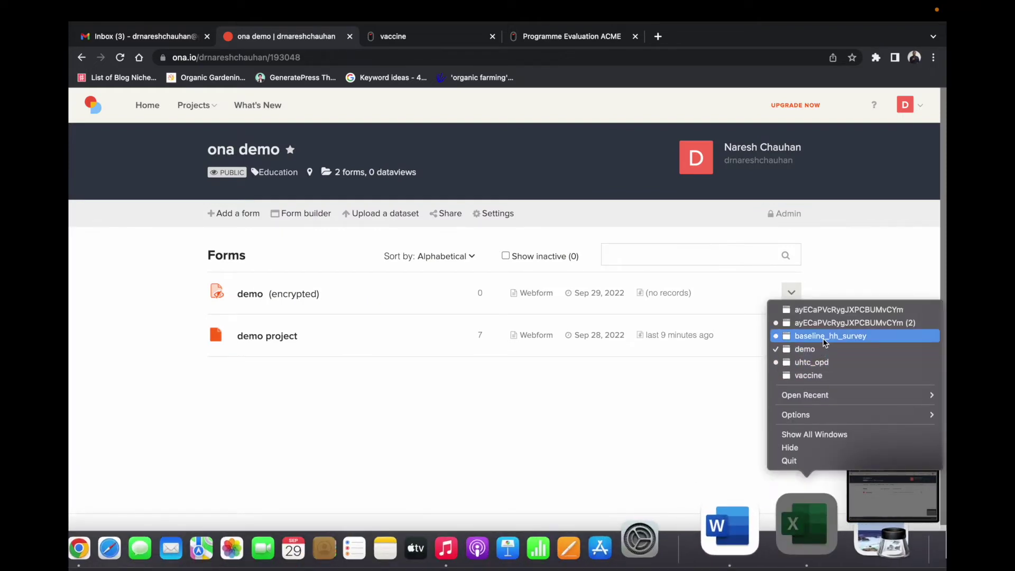
{"action": "left_click", "coordinate": [822, 349]}
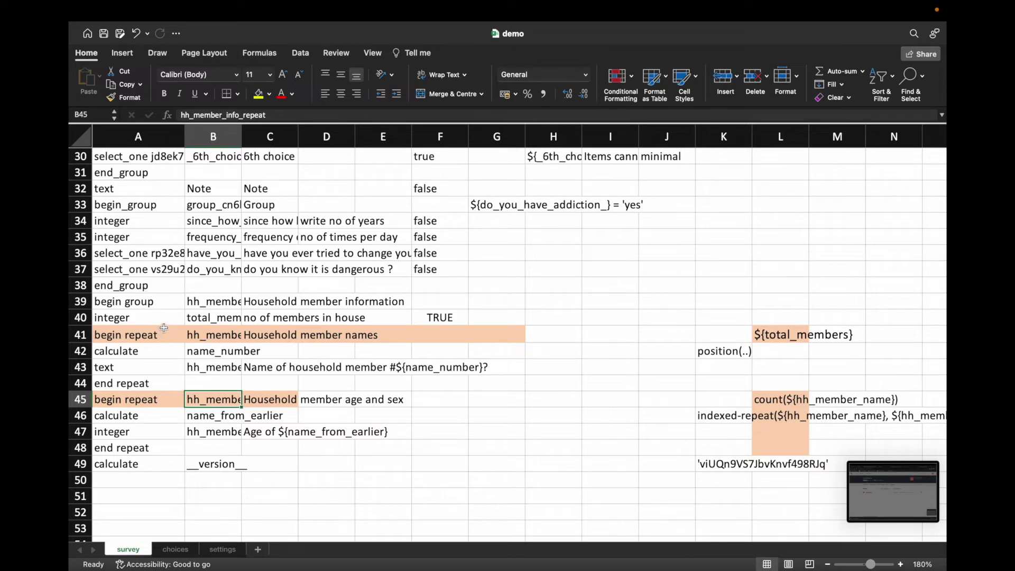
{"action": "left_click", "coordinate": [150, 303]}
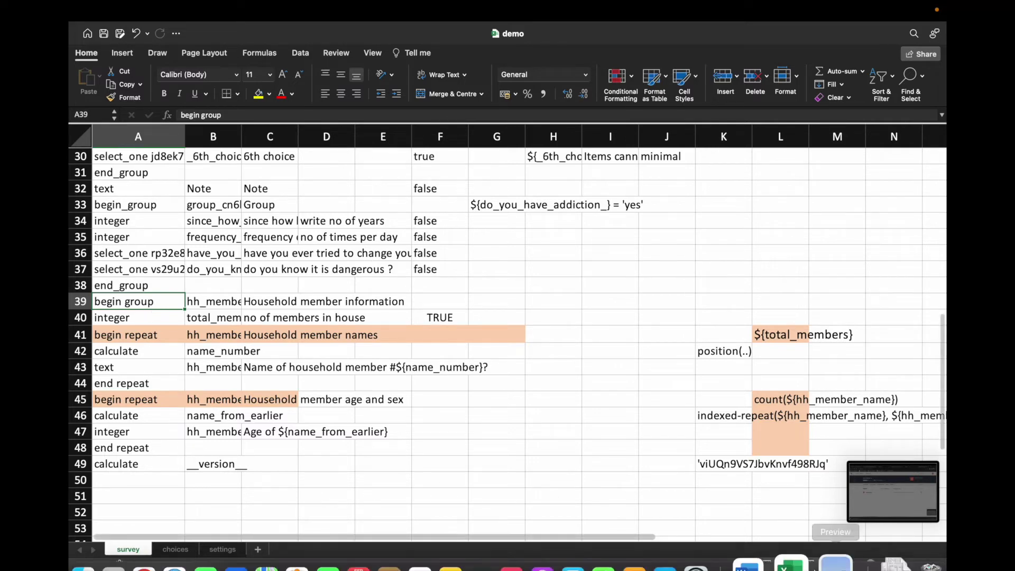
Step: In baseline_hh_survey, compare the begin group in row 27 with the closing rows 57–58
{"action": "right_click", "coordinate": [811, 537]}
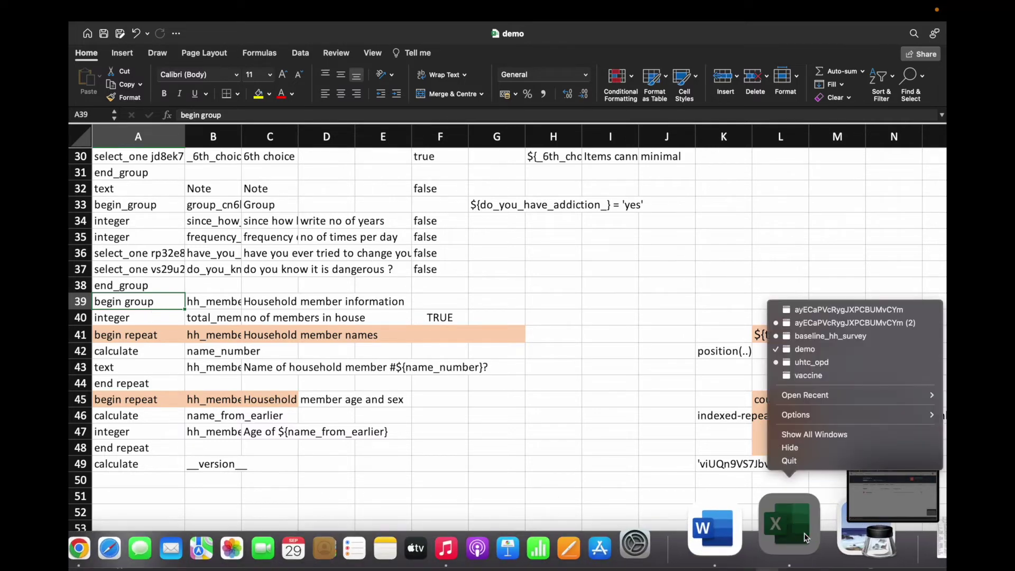
{"action": "left_click", "coordinate": [831, 336]}
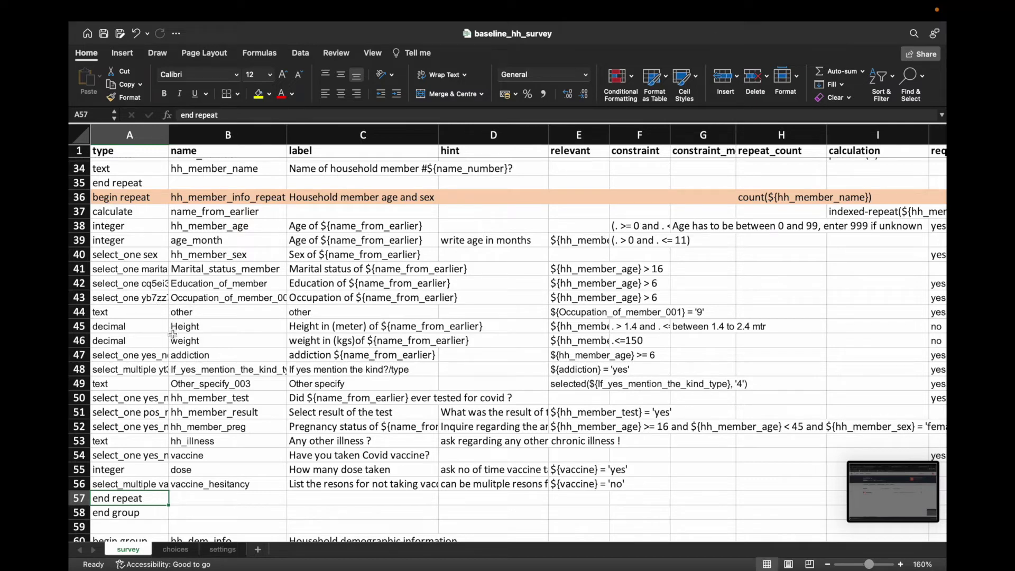
{"action": "scroll", "coordinate": [173, 340], "scroll_direction": "up", "scroll_amount": 4}
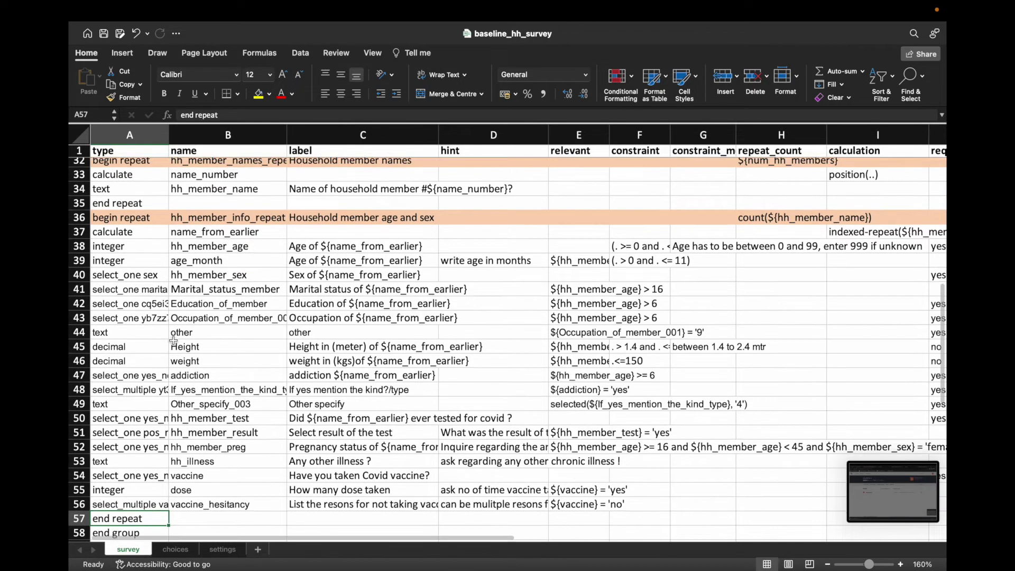
{"action": "scroll", "coordinate": [173, 340], "scroll_direction": "up", "scroll_amount": 4}
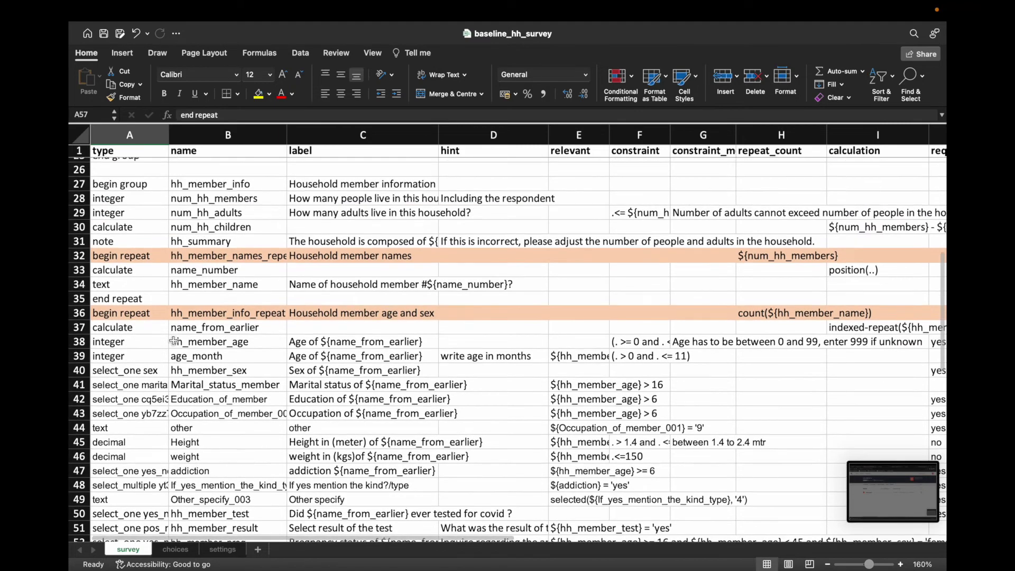
{"action": "left_click", "coordinate": [130, 191]}
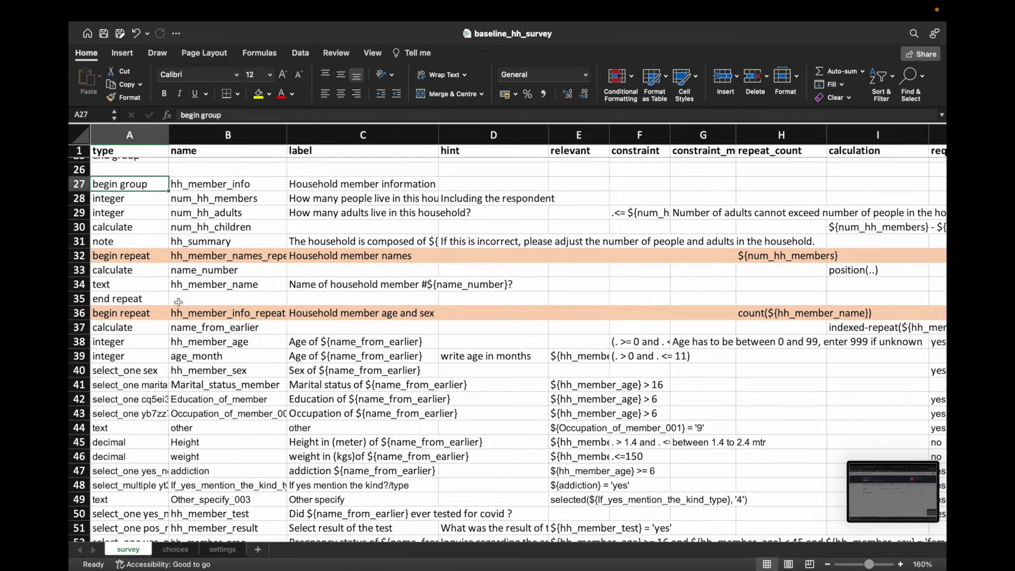
{"action": "scroll", "coordinate": [165, 365], "scroll_direction": "down", "scroll_amount": 5}
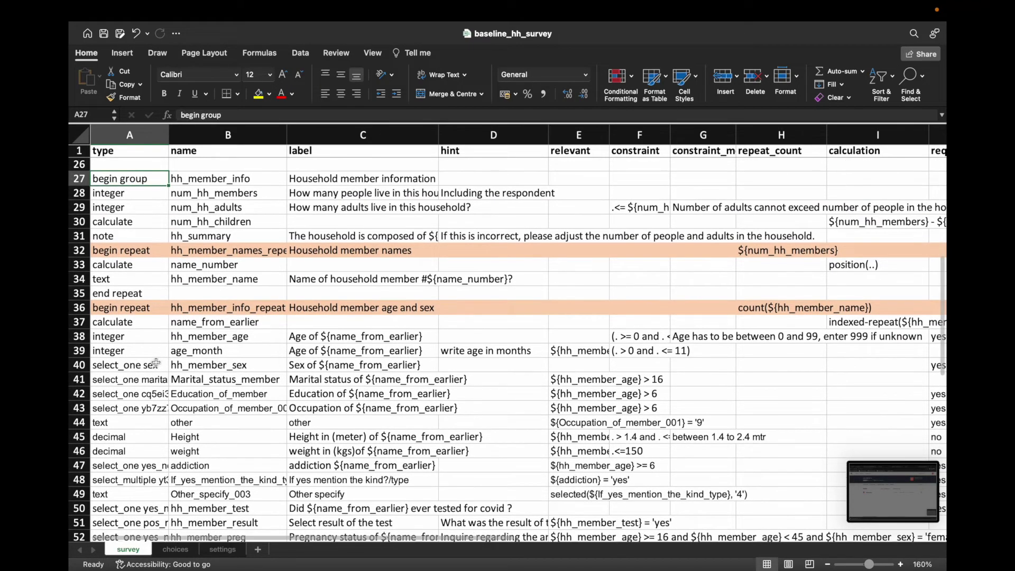
{"action": "scroll", "coordinate": [156, 361], "scroll_direction": "down", "scroll_amount": 7}
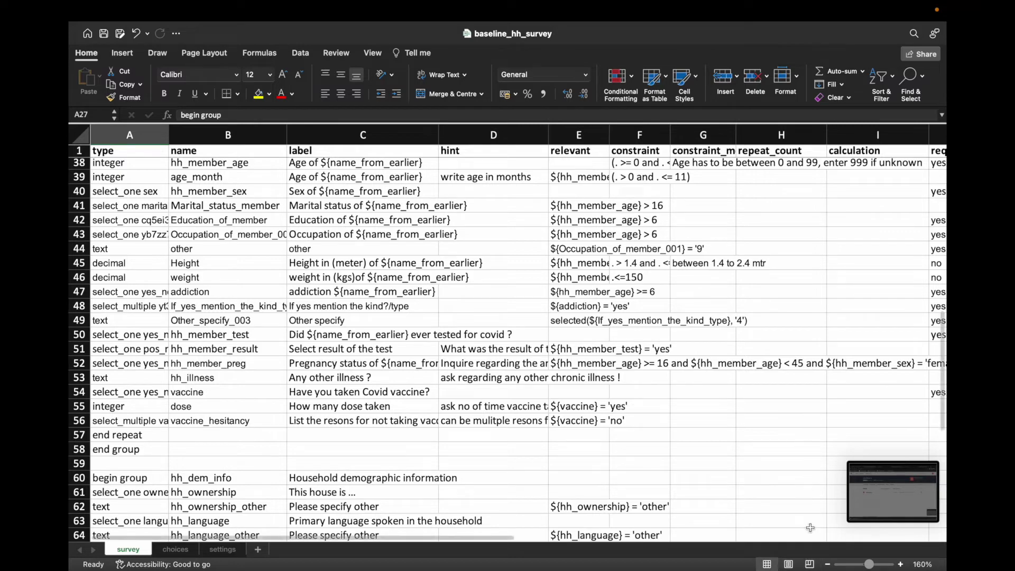
{"action": "mouse_move", "coordinate": [823, 567]}
{"action": "right_click", "coordinate": [801, 508]}
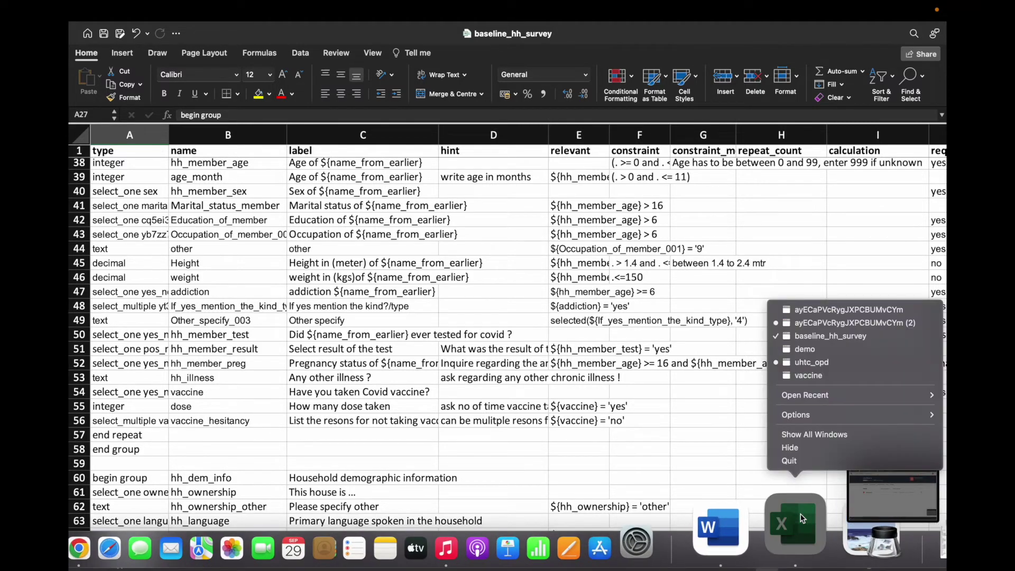
Step: Insert a new row 49 in demo and enter 'end group' in A49
{"action": "left_click", "coordinate": [815, 349]}
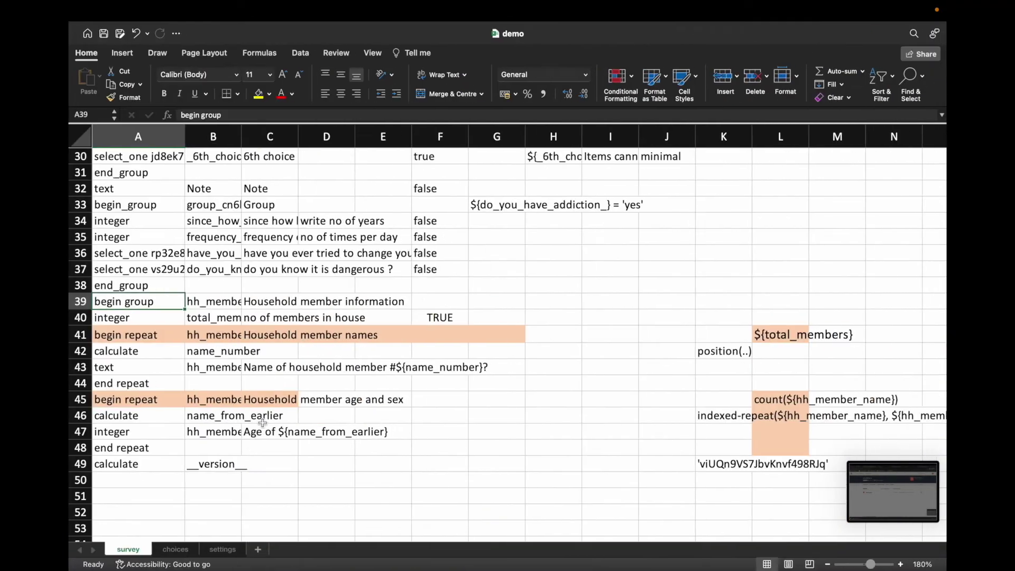
{"action": "right_click", "coordinate": [84, 464]}
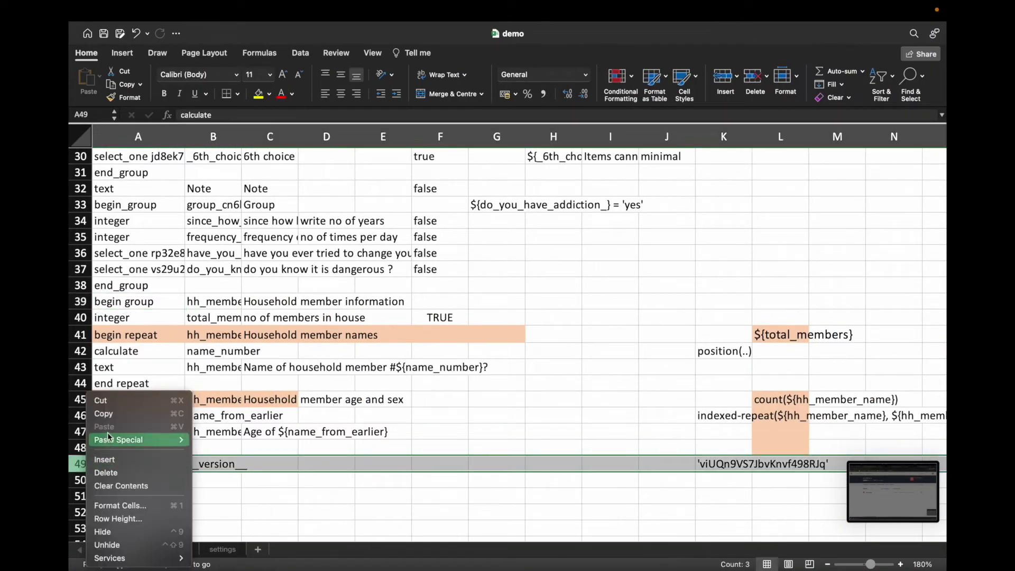
{"action": "left_click", "coordinate": [108, 463]}
{"action": "left_click", "coordinate": [121, 465]}
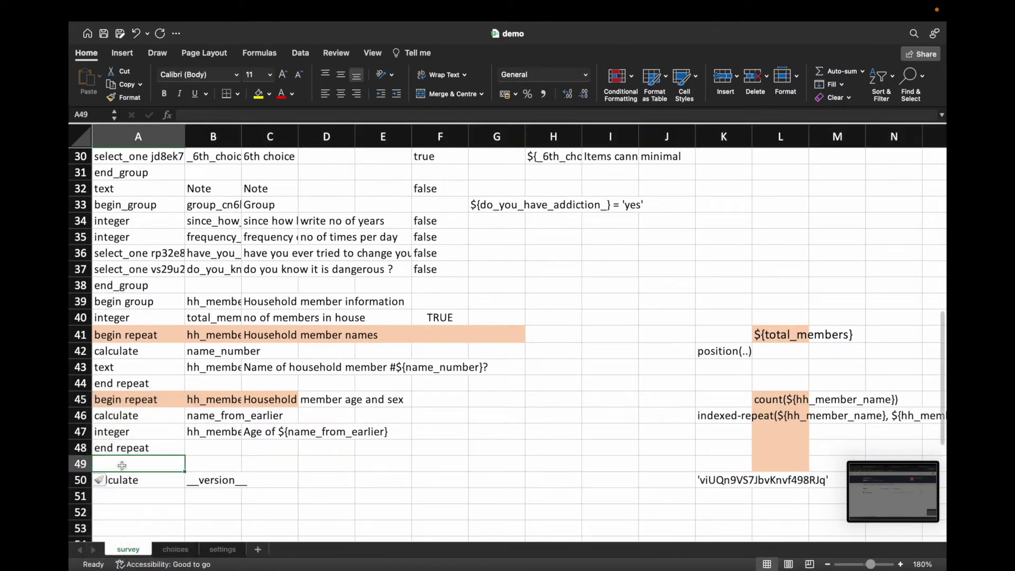
{"action": "type", "text": "end r"}
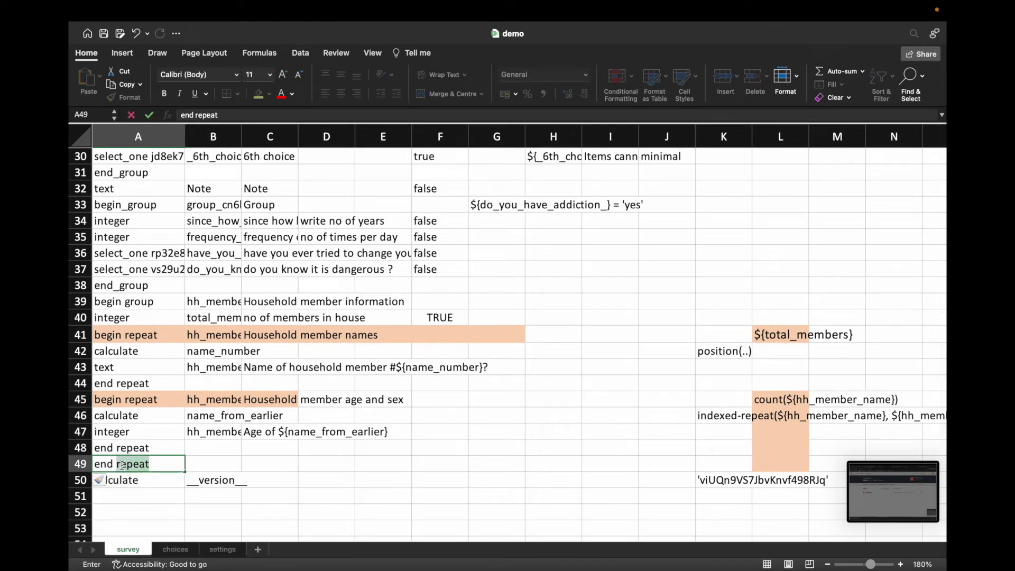
{"action": "key", "text": "BackSpace"}
{"action": "key", "text": "BackSpace"}
{"action": "type", "text": "grou"}
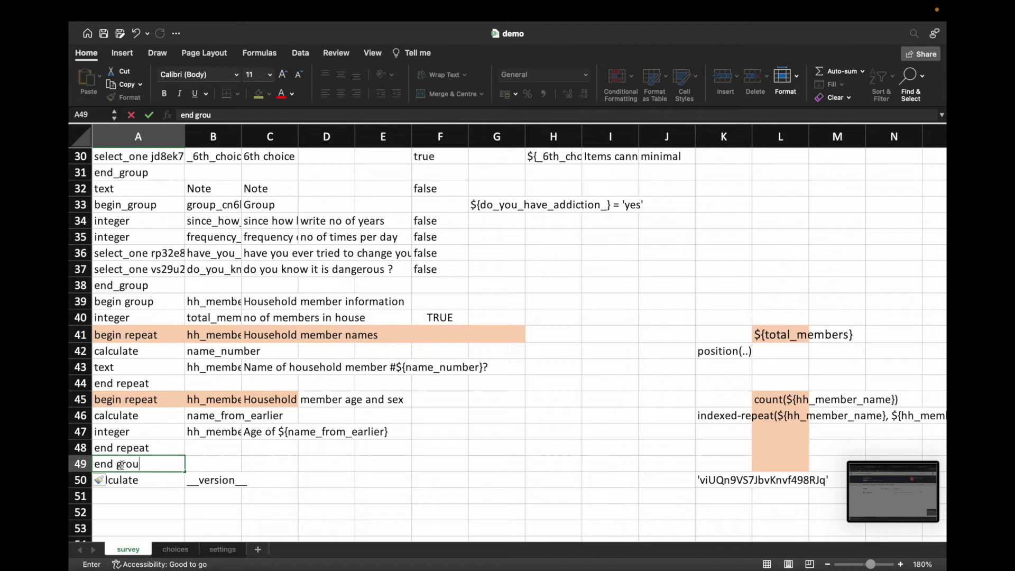
{"action": "key", "text": "Return"}
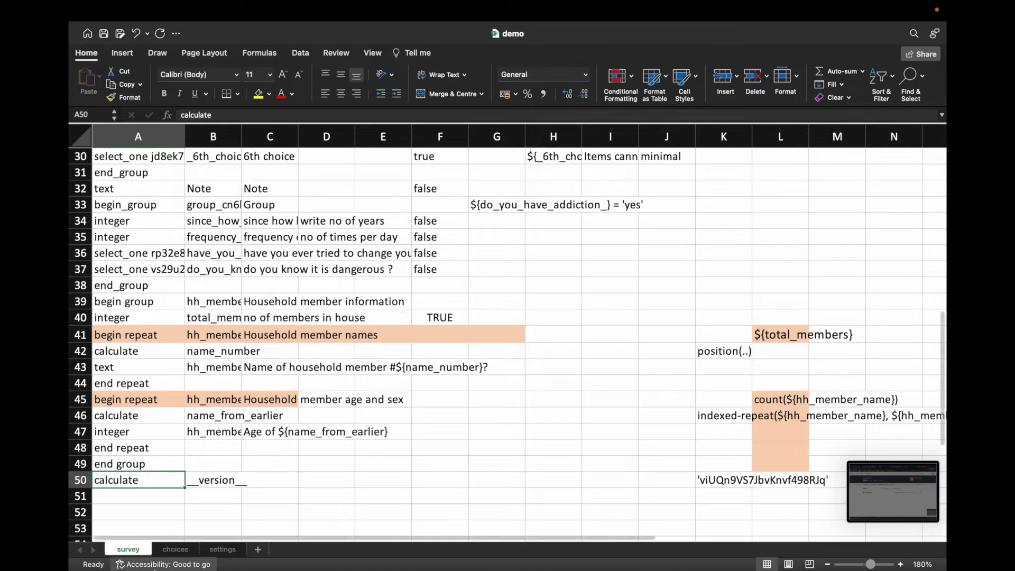
Step: Re-upload demo.xlsx to ona demo and dismiss the 'form id already exists' error
{"action": "mouse_move", "coordinate": [174, 568]}
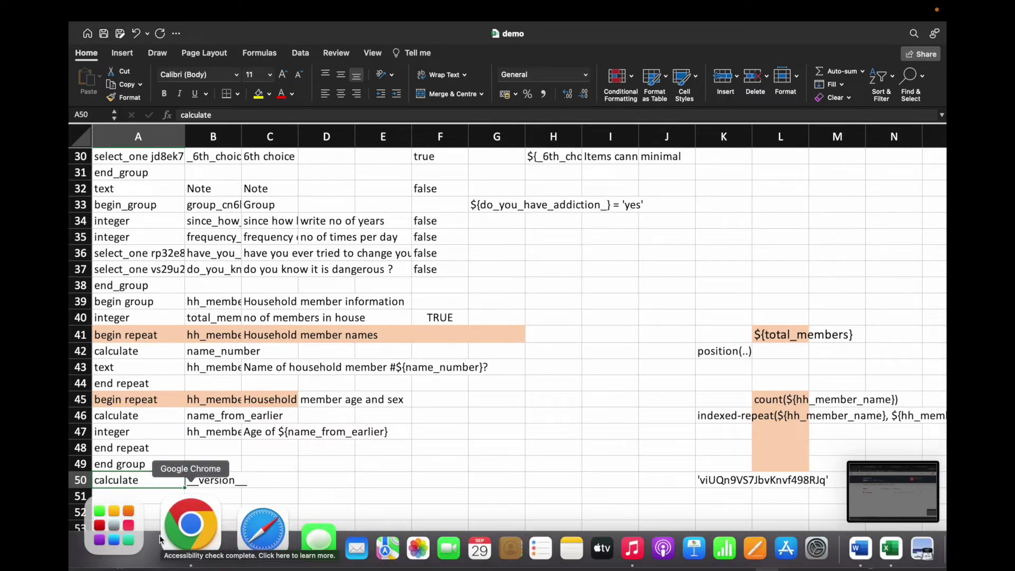
{"action": "left_click", "coordinate": [169, 532]}
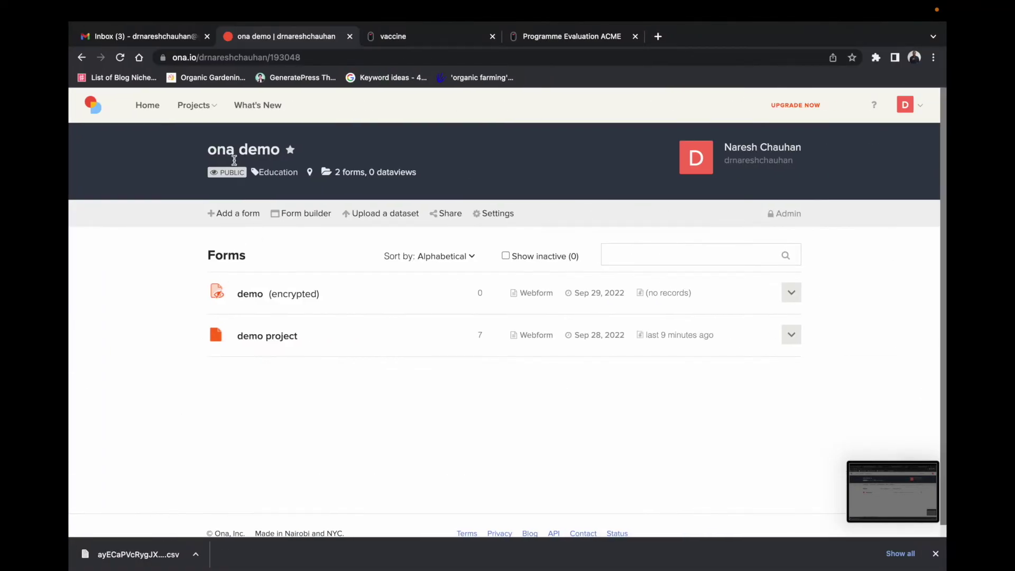
{"action": "left_click", "coordinate": [237, 218]}
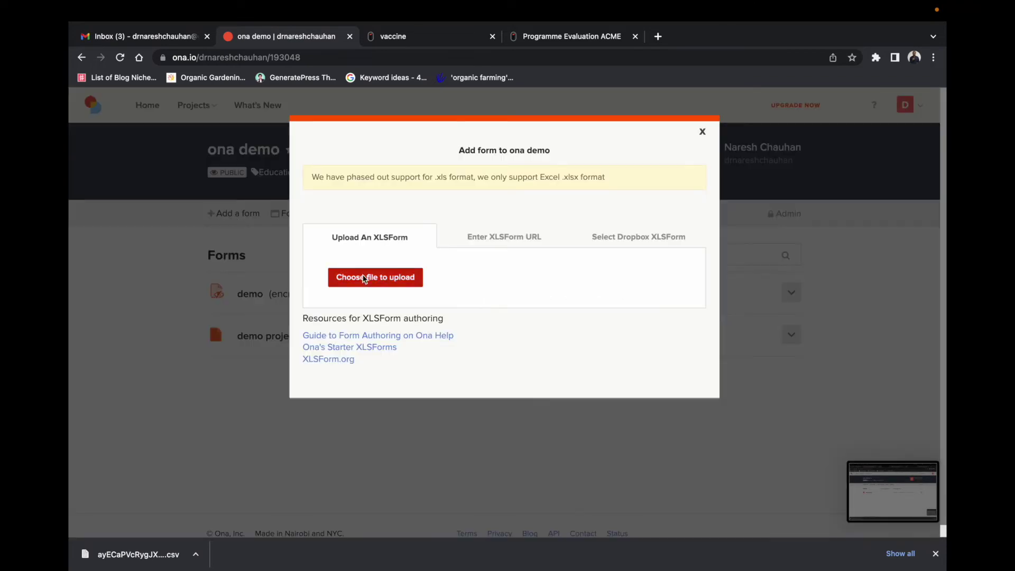
{"action": "left_click", "coordinate": [364, 277]}
{"action": "left_click", "coordinate": [404, 263]}
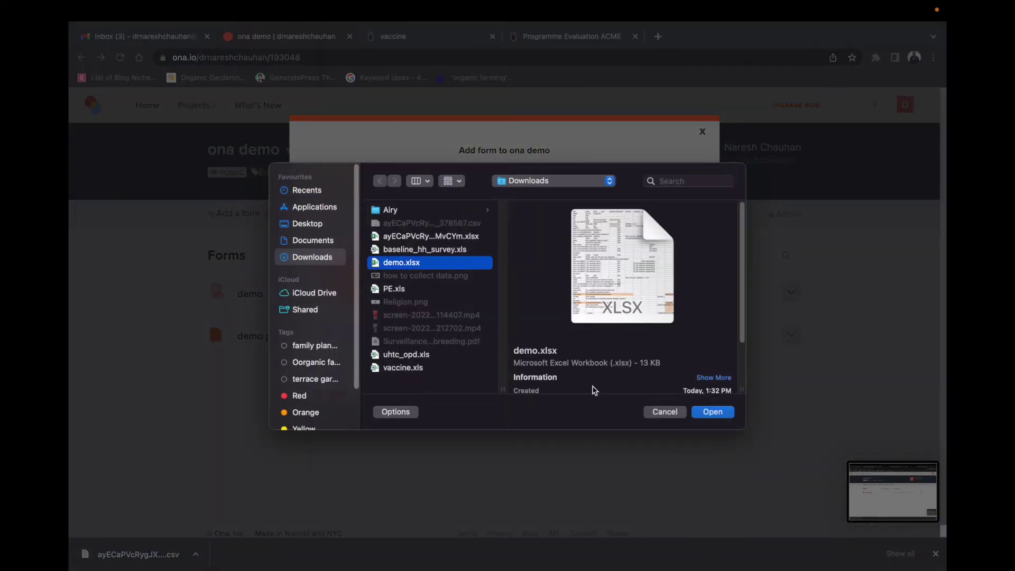
{"action": "left_click", "coordinate": [707, 414]}
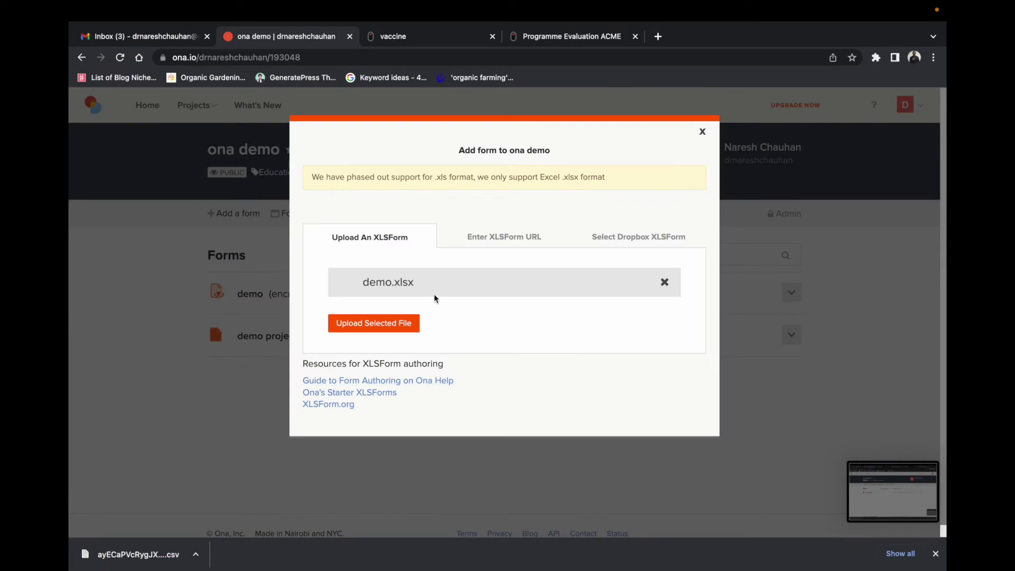
{"action": "left_click", "coordinate": [374, 323]}
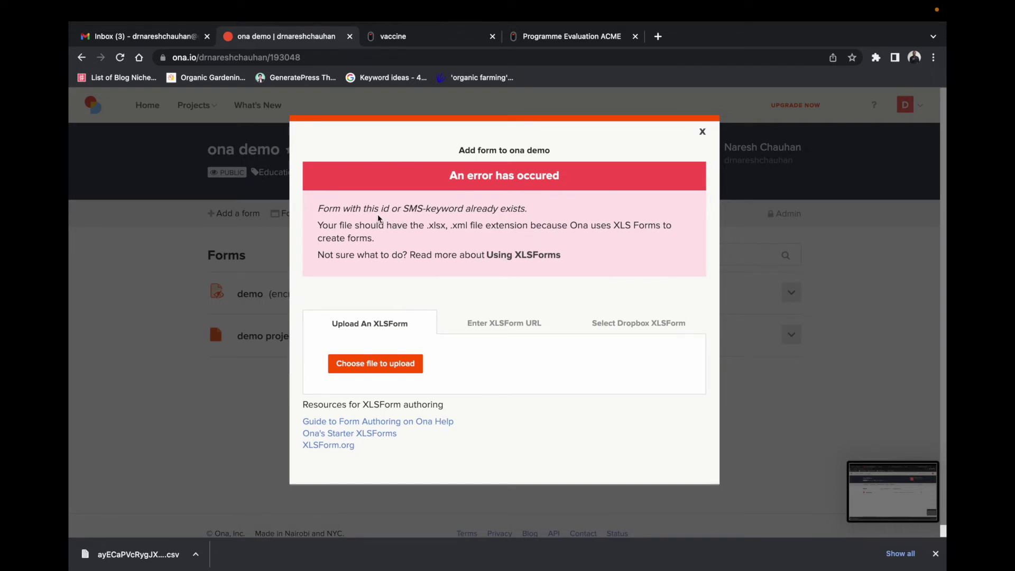
{"action": "left_click", "coordinate": [703, 133]}
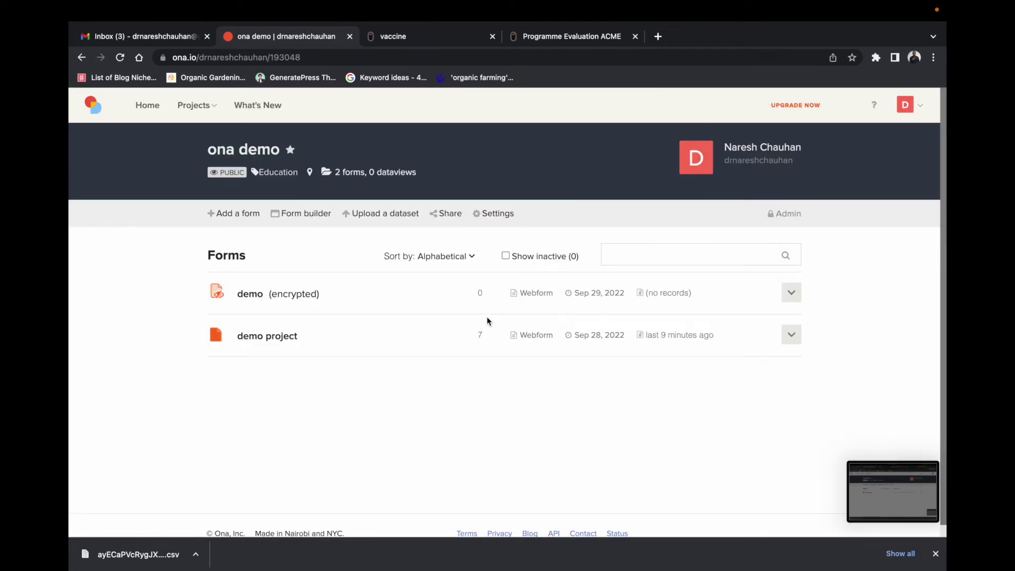
Step: Delete the old demo form from ona demo, typing 'demo' to confirm
{"action": "left_click", "coordinate": [792, 296]}
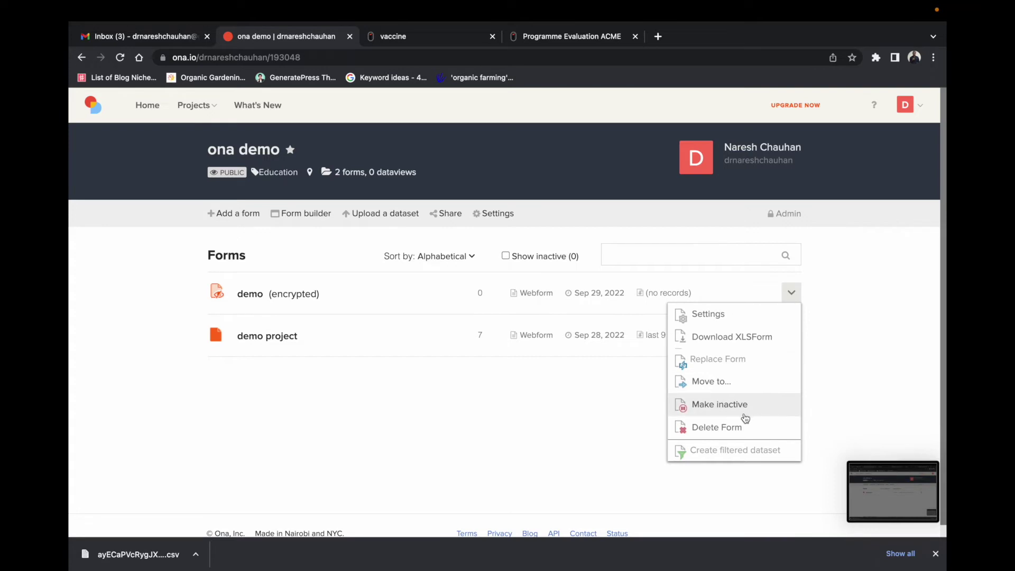
{"action": "left_click", "coordinate": [740, 425]}
{"action": "left_click", "coordinate": [478, 426]}
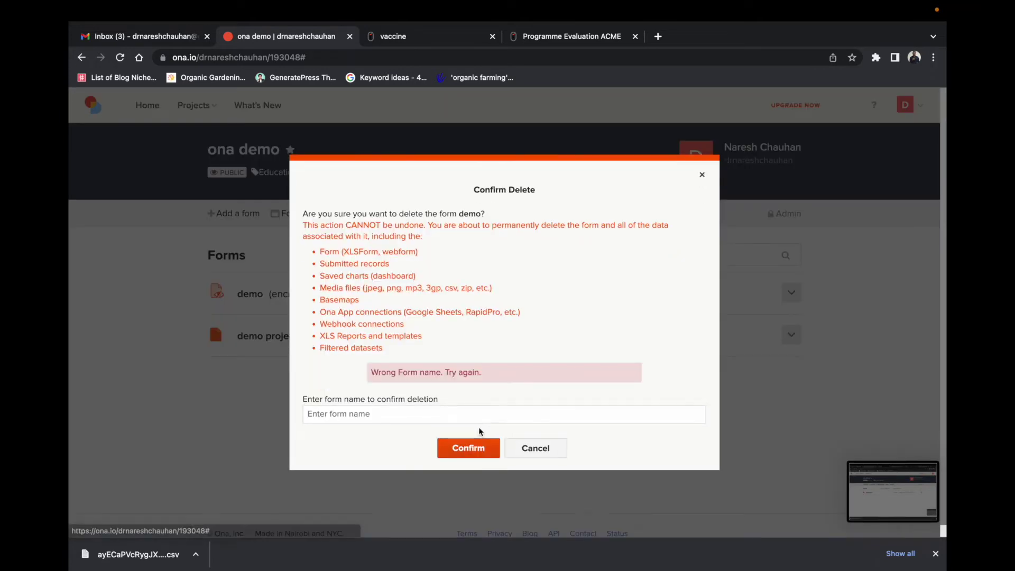
{"action": "left_click", "coordinate": [378, 416]}
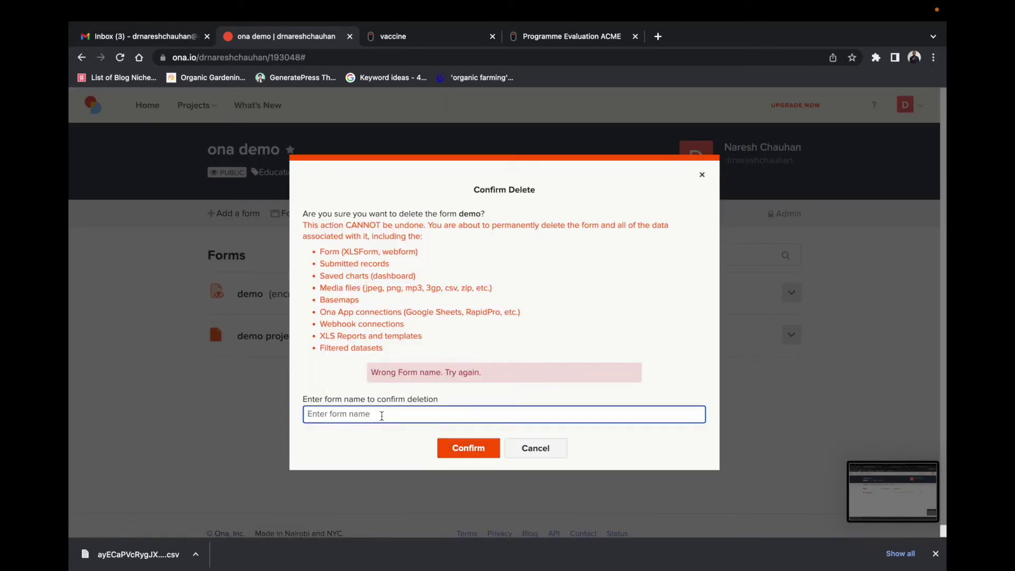
{"action": "type", "text": "demo"}
{"action": "left_click", "coordinate": [466, 447]}
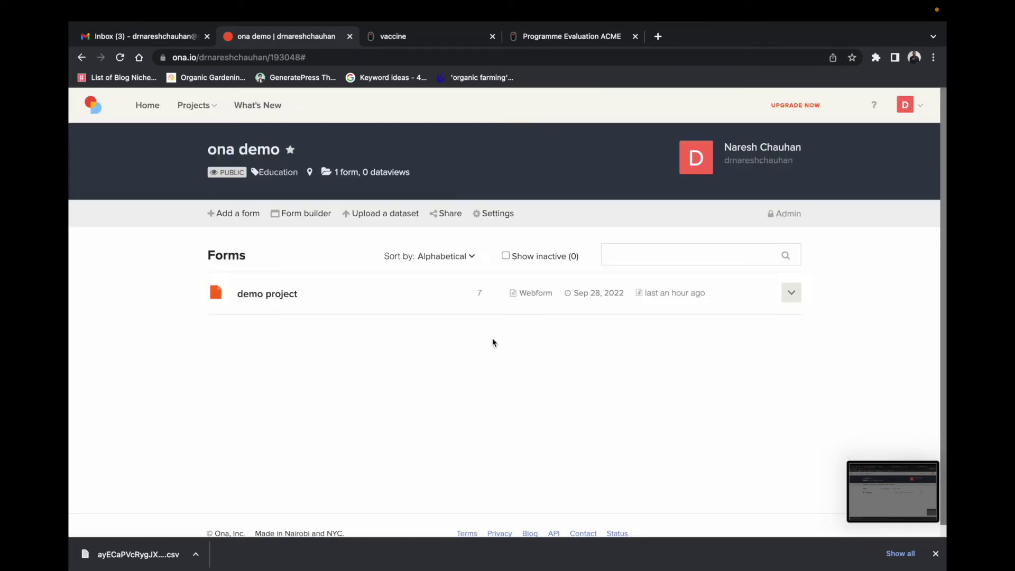
Step: Upload demo.xlsx from Downloads to Ona and save it as an active form
{"action": "left_click", "coordinate": [240, 214]}
{"action": "left_click", "coordinate": [361, 275]}
{"action": "left_click", "coordinate": [407, 263]}
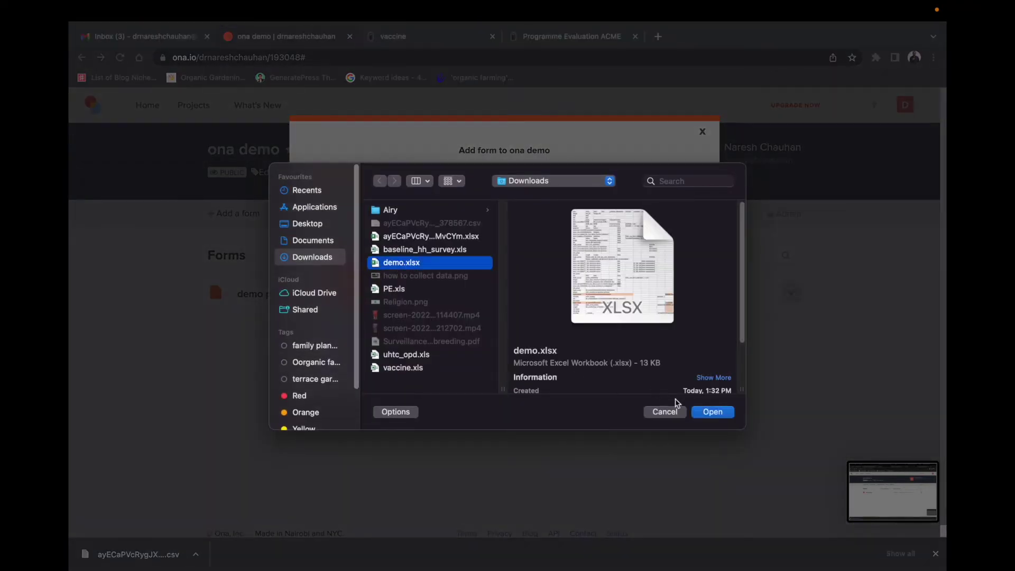
{"action": "left_click", "coordinate": [714, 413]}
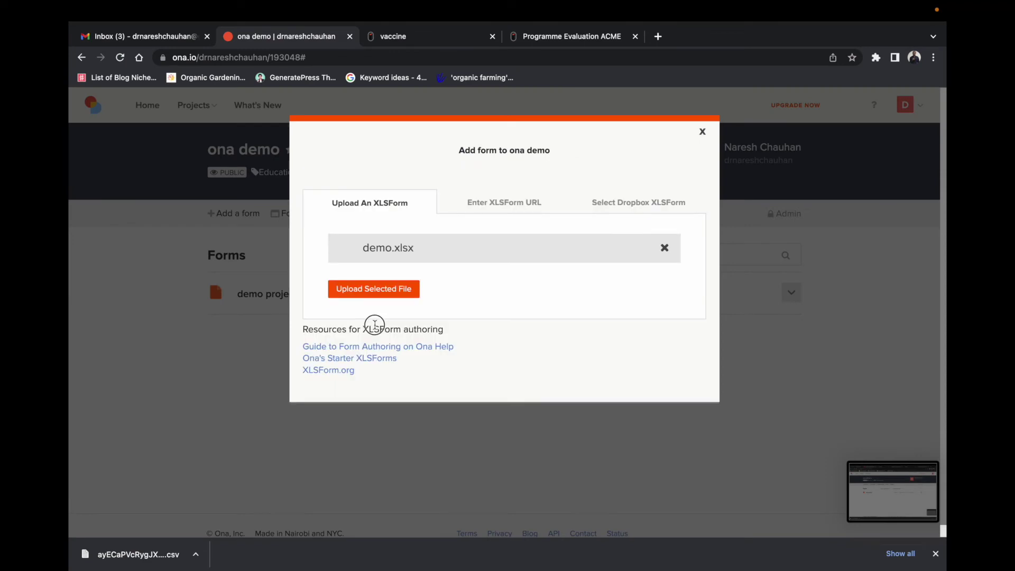
{"action": "left_click", "coordinate": [374, 290]}
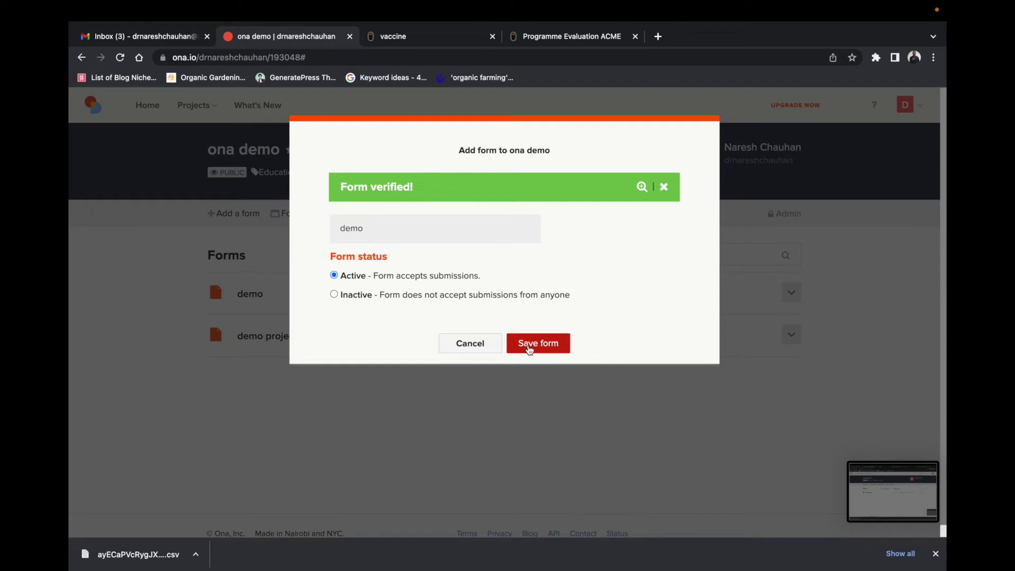
{"action": "left_click", "coordinate": [529, 347]}
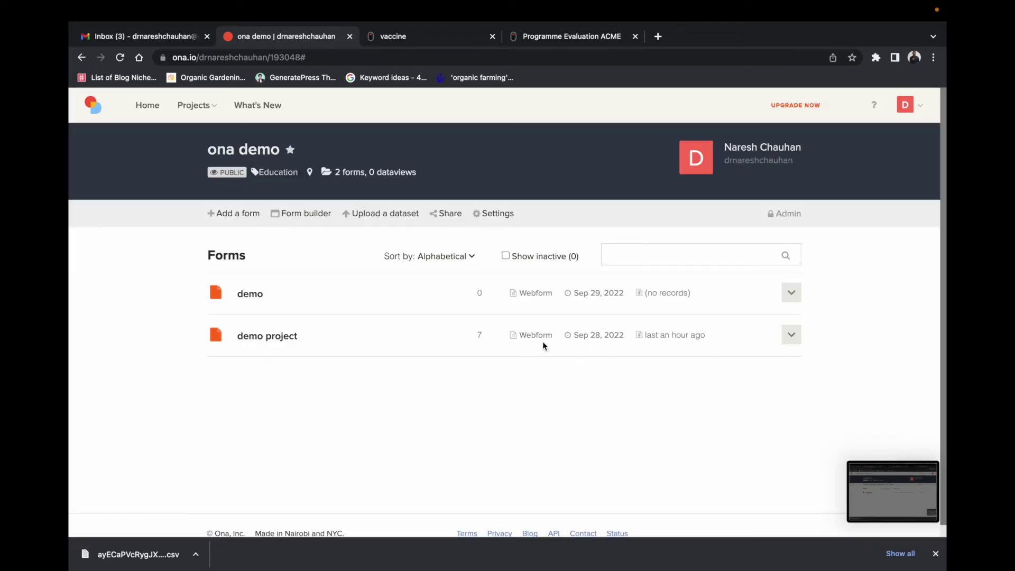
Step: Open the demo webform and enter the respondent's name, No for date of birth, and age 42
{"action": "left_click", "coordinate": [538, 294]}
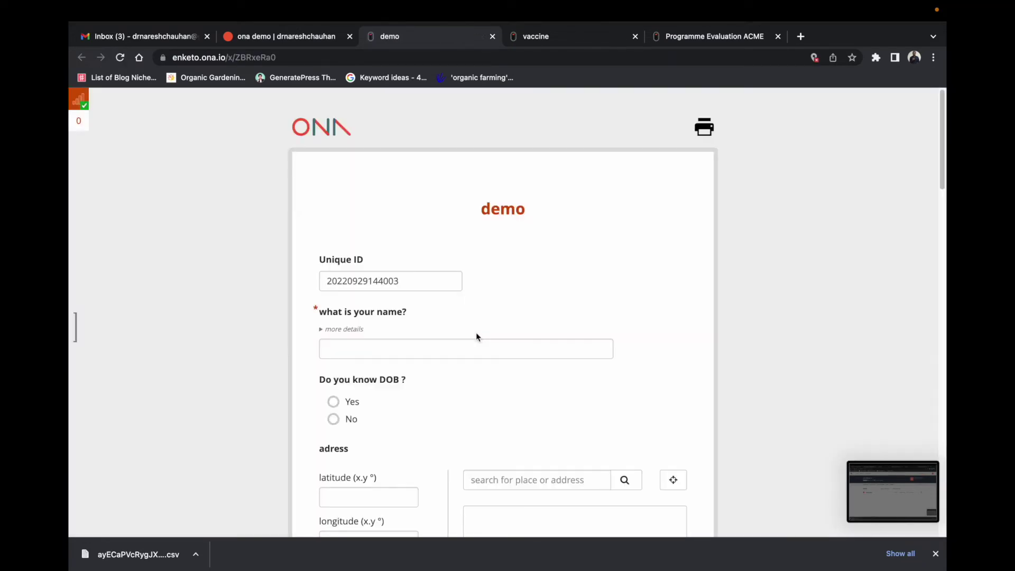
{"action": "left_click", "coordinate": [403, 351]}
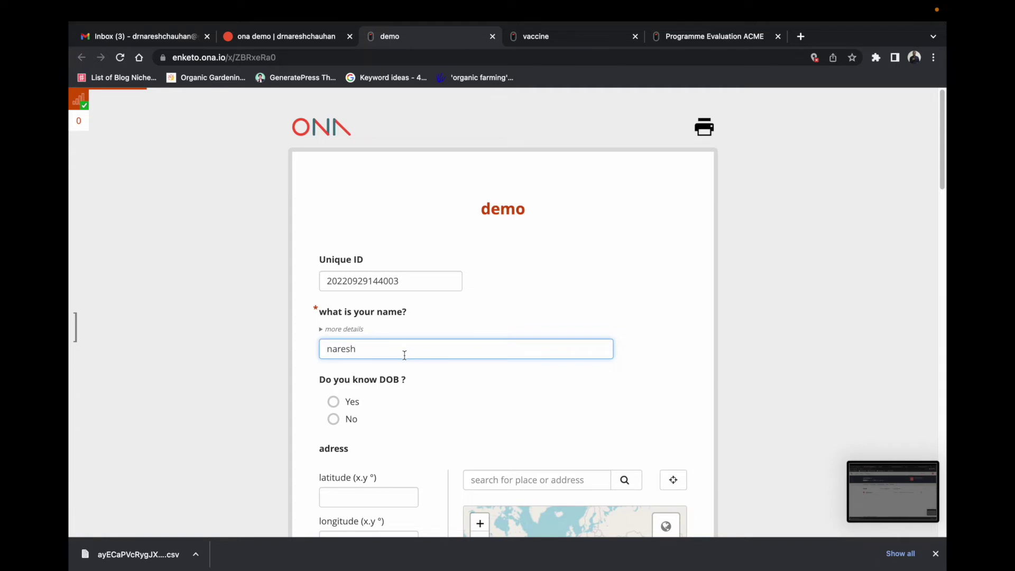
{"action": "left_click", "coordinate": [349, 419]}
{"action": "scroll", "coordinate": [376, 414], "scroll_direction": "down", "scroll_amount": 2}
{"action": "left_click", "coordinate": [370, 387]}
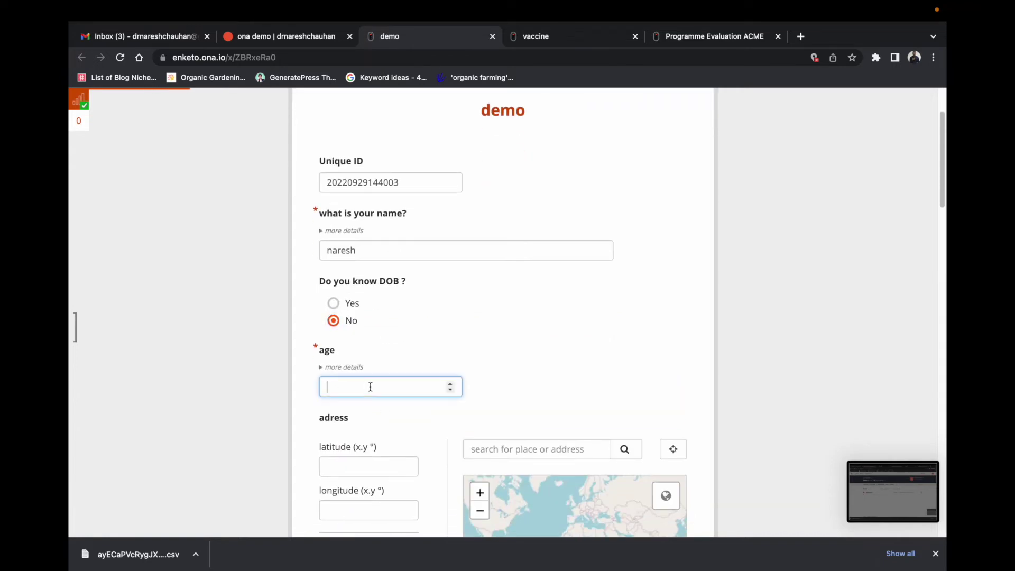
Step: Answer No to the addiction question and rate the second experience item Excellant
{"action": "scroll", "coordinate": [391, 383], "scroll_direction": "down", "scroll_amount": 4}
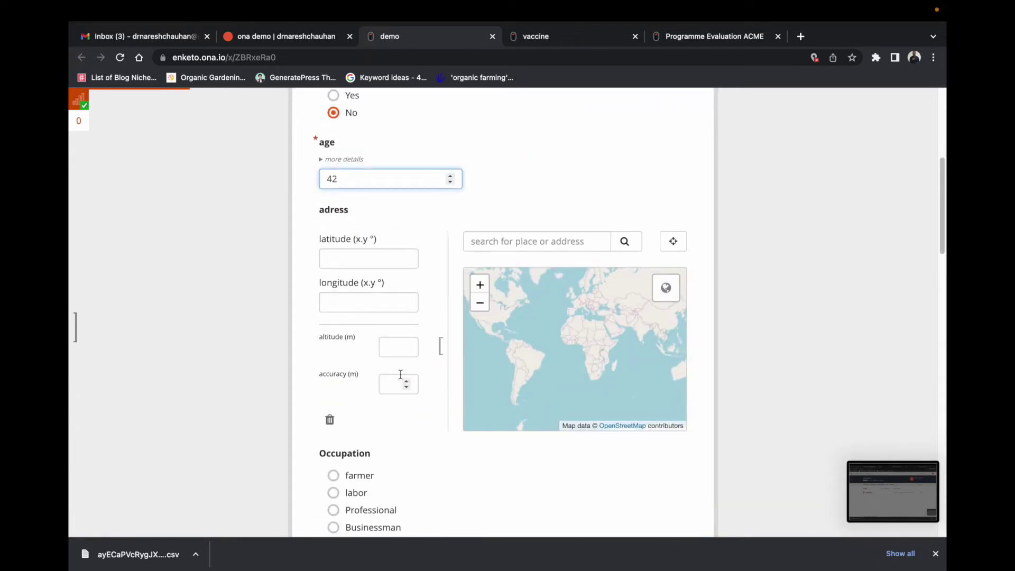
{"action": "scroll", "coordinate": [410, 402], "scroll_direction": "down", "scroll_amount": 4}
{"action": "scroll", "coordinate": [399, 359], "scroll_direction": "down", "scroll_amount": 6}
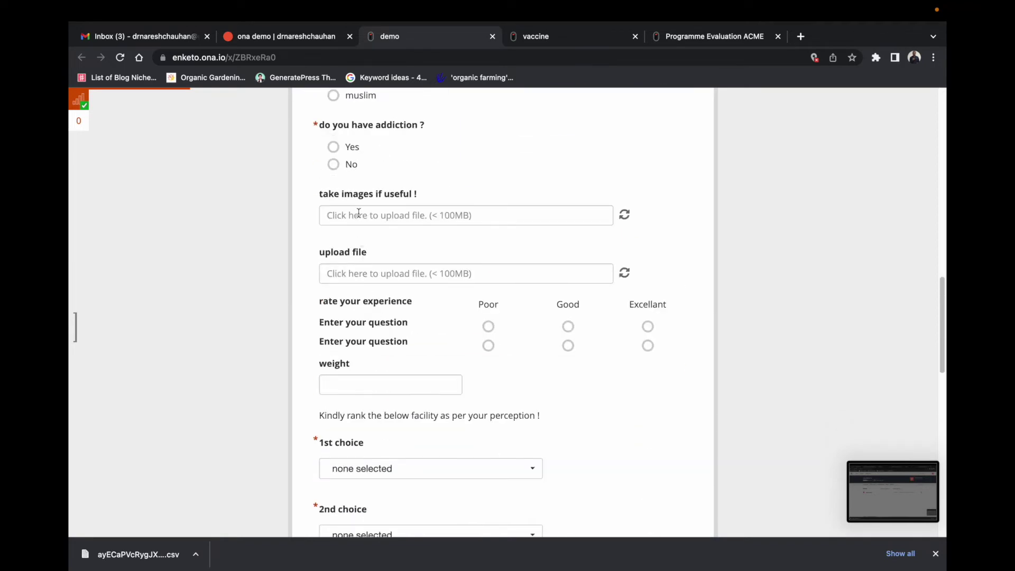
{"action": "left_click", "coordinate": [333, 147]}
{"action": "left_click", "coordinate": [334, 165]}
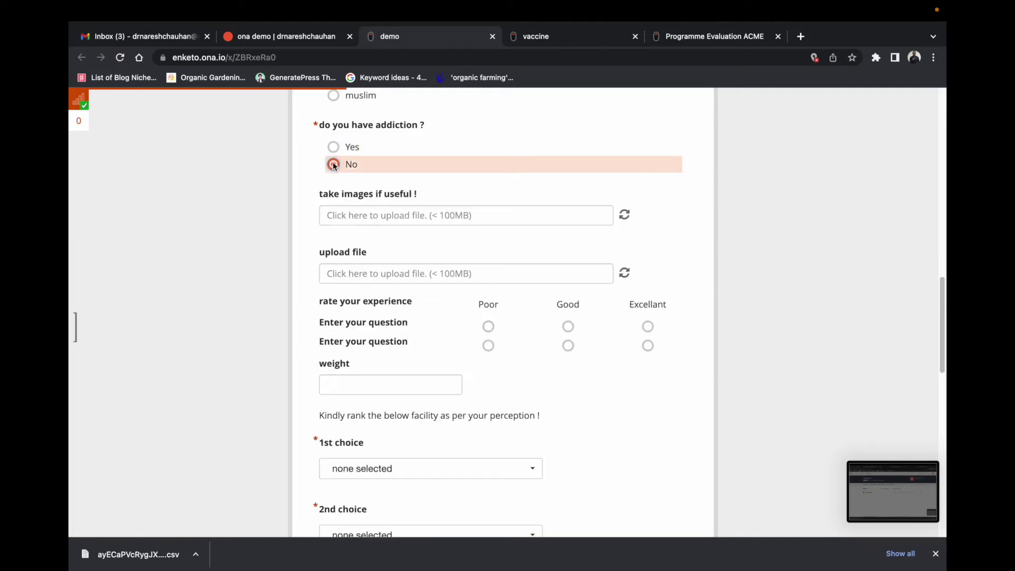
{"action": "scroll", "coordinate": [398, 251], "scroll_direction": "down", "scroll_amount": 3}
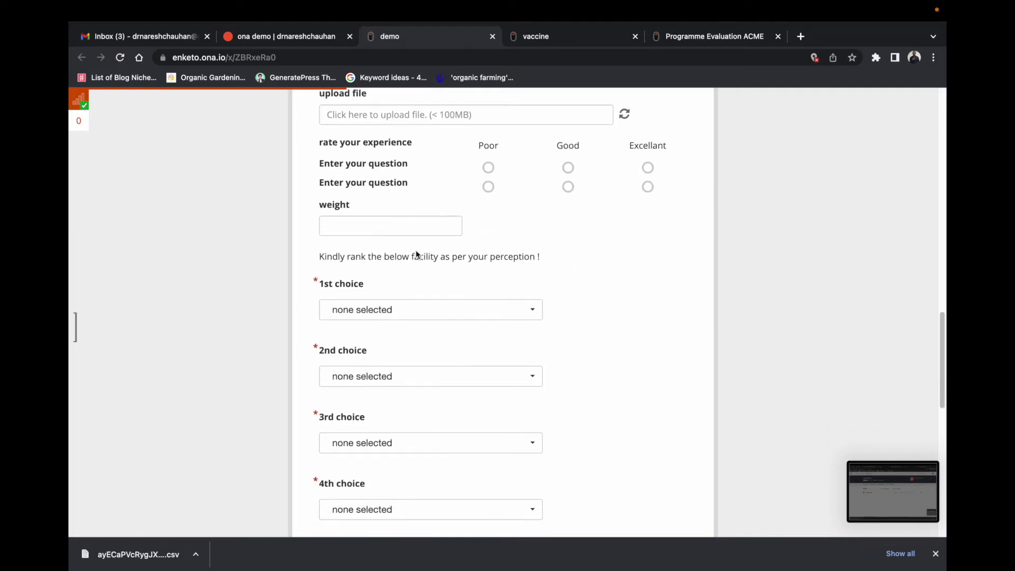
{"action": "left_click", "coordinate": [648, 185]}
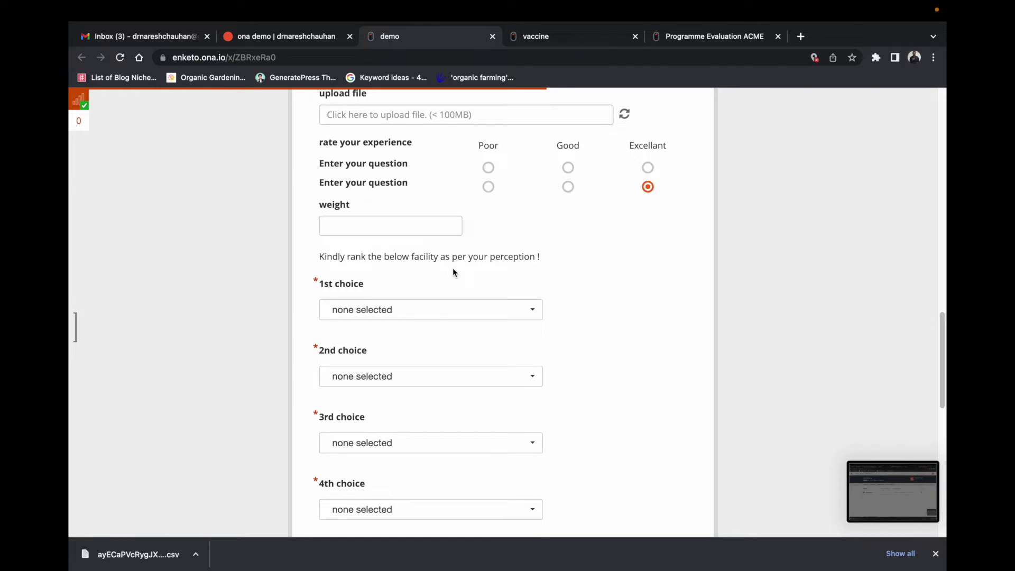
Step: Rank the facilities 1–6 as Hospital, school, Temple, Mall, Health club, Cinema
{"action": "scroll", "coordinate": [439, 354], "scroll_direction": "down", "scroll_amount": 1}
{"action": "left_click", "coordinate": [421, 289]}
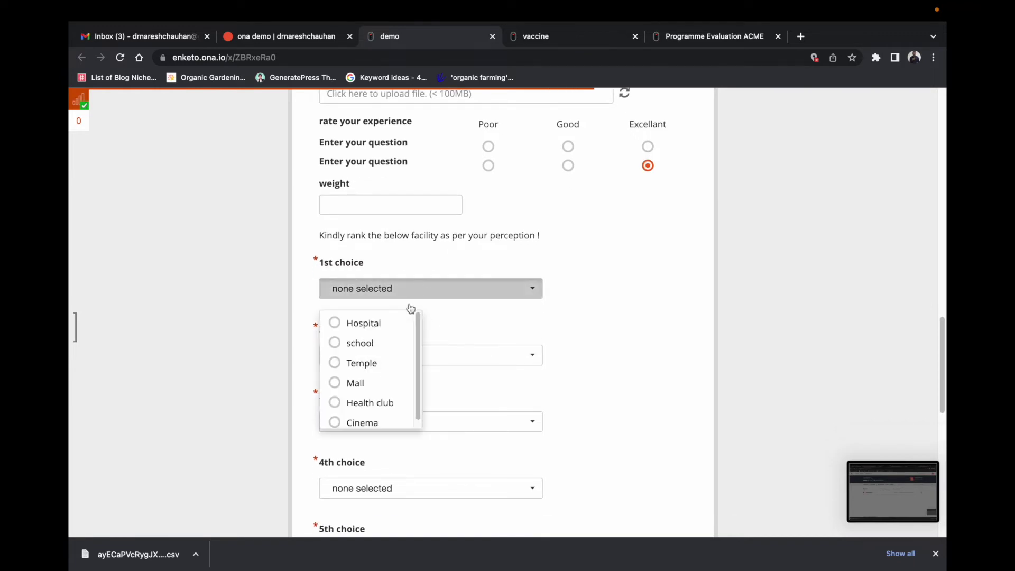
{"action": "left_click", "coordinate": [395, 326]}
{"action": "left_click", "coordinate": [403, 359]}
{"action": "left_click", "coordinate": [392, 410]}
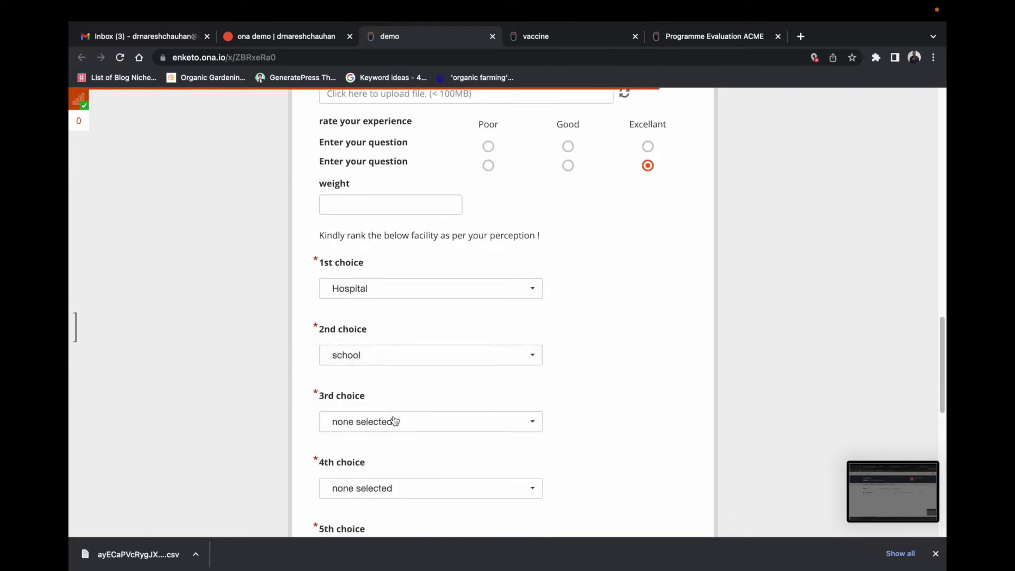
{"action": "left_click", "coordinate": [396, 421]}
{"action": "left_click", "coordinate": [384, 494]}
{"action": "scroll", "coordinate": [463, 448], "scroll_direction": "down", "scroll_amount": 4}
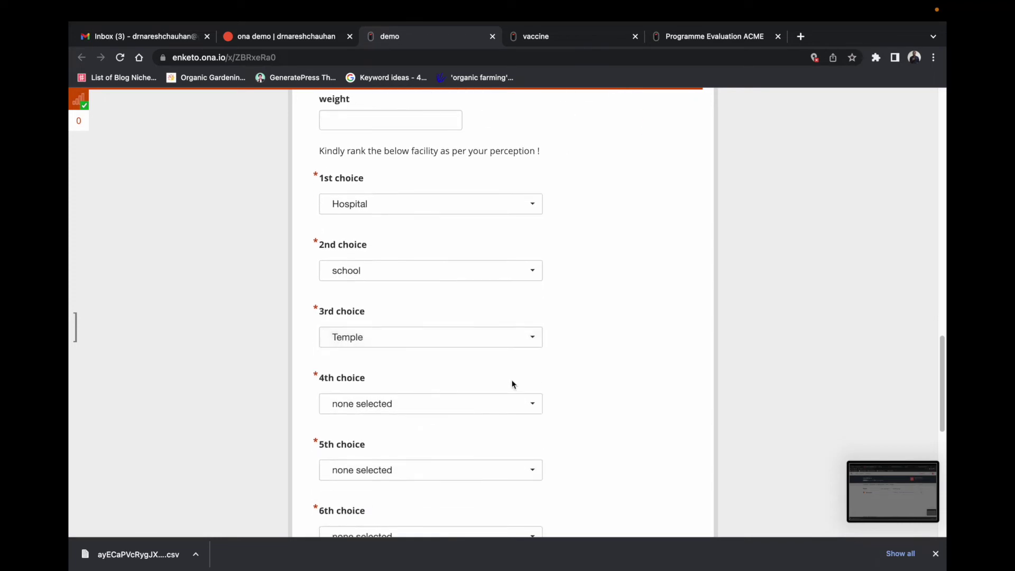
{"action": "left_click", "coordinate": [468, 383]}
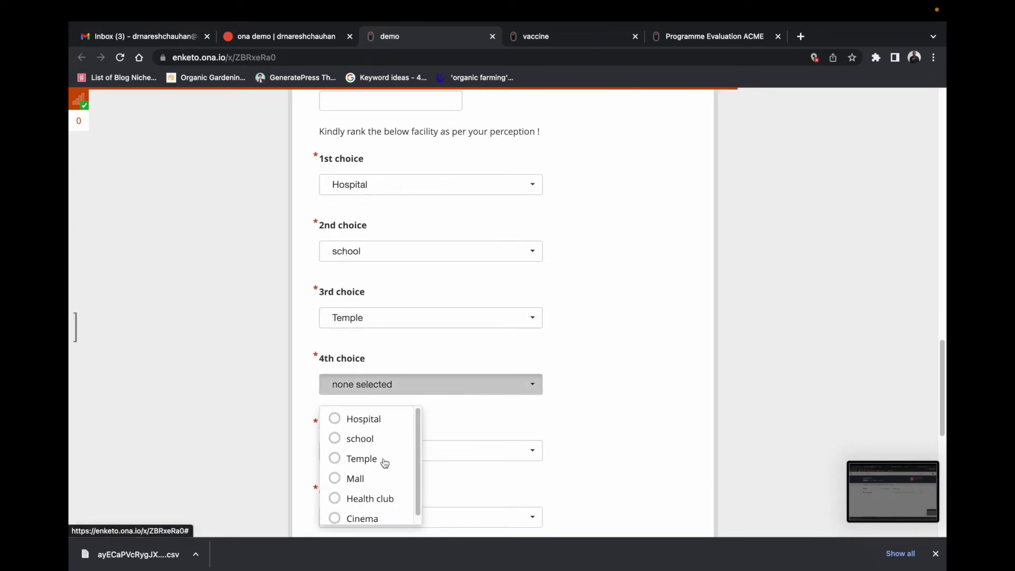
{"action": "left_click", "coordinate": [365, 479]}
{"action": "scroll", "coordinate": [571, 396], "scroll_direction": "down", "scroll_amount": 3}
{"action": "left_click", "coordinate": [468, 333]}
{"action": "left_click", "coordinate": [389, 447]}
{"action": "left_click", "coordinate": [422, 399]}
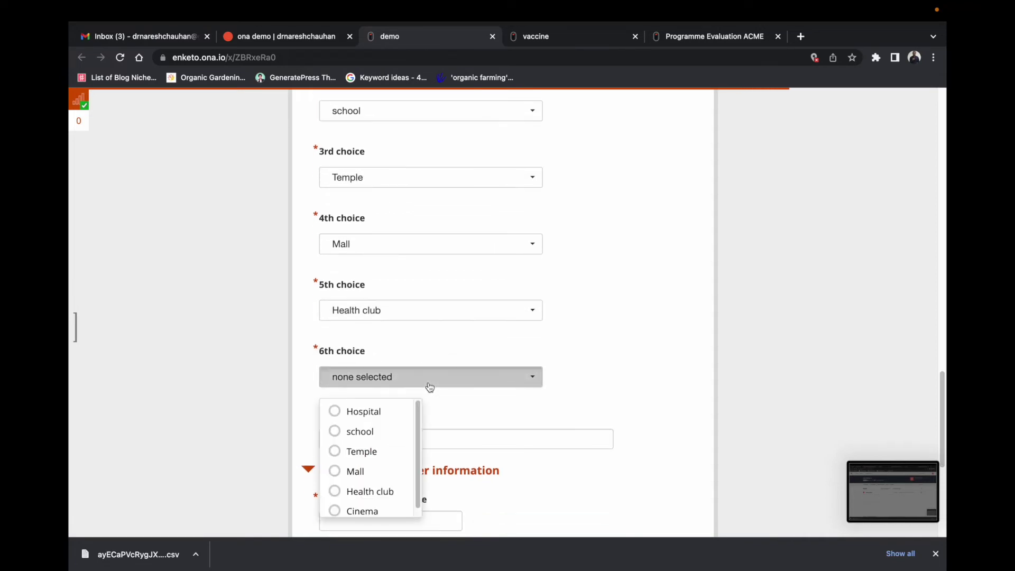
{"action": "left_click", "coordinate": [384, 510]}
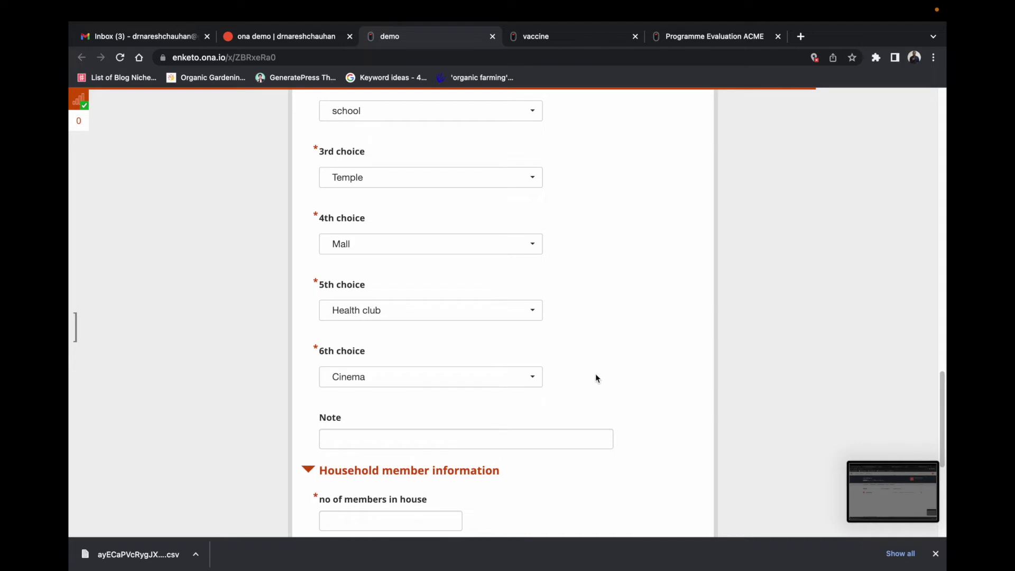
{"action": "scroll", "coordinate": [663, 338], "scroll_direction": "down", "scroll_amount": 2}
{"action": "scroll", "coordinate": [666, 325], "scroll_direction": "down", "scroll_amount": 5}
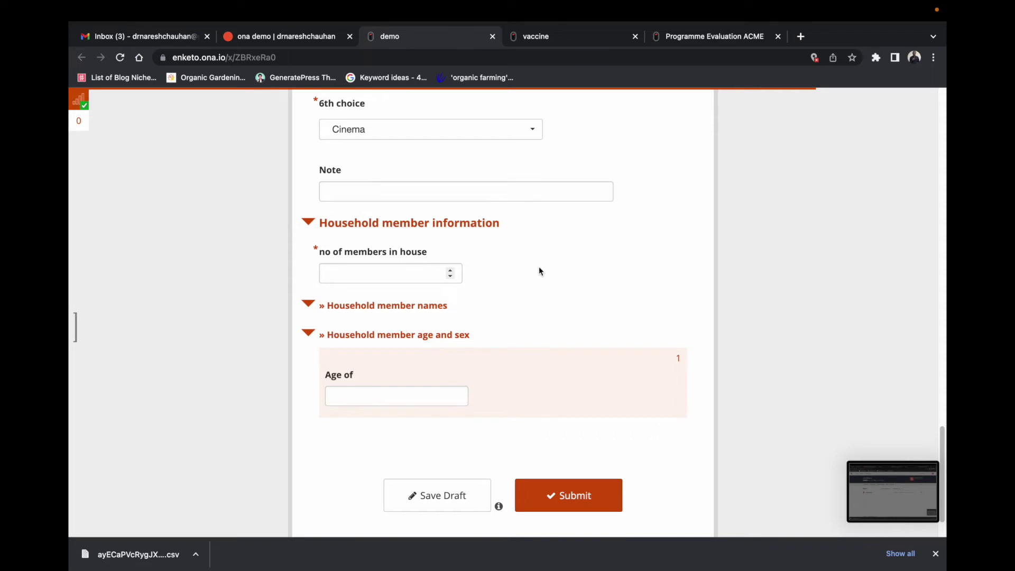
Step: Enter 3 household members and their three names, then close the demo webform tab
{"action": "left_click", "coordinate": [392, 276]}
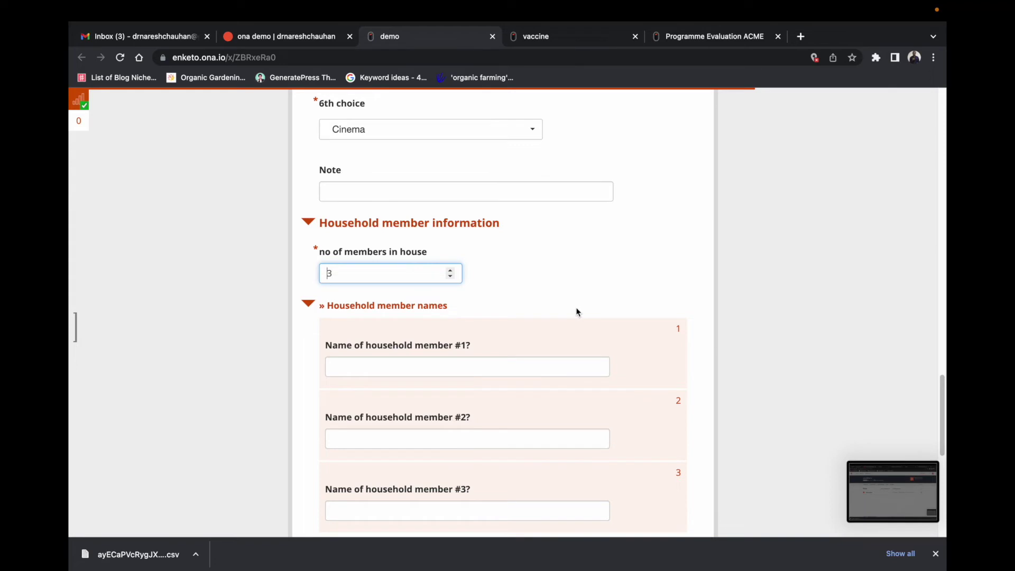
{"action": "scroll", "coordinate": [476, 274], "scroll_direction": "down", "scroll_amount": 5}
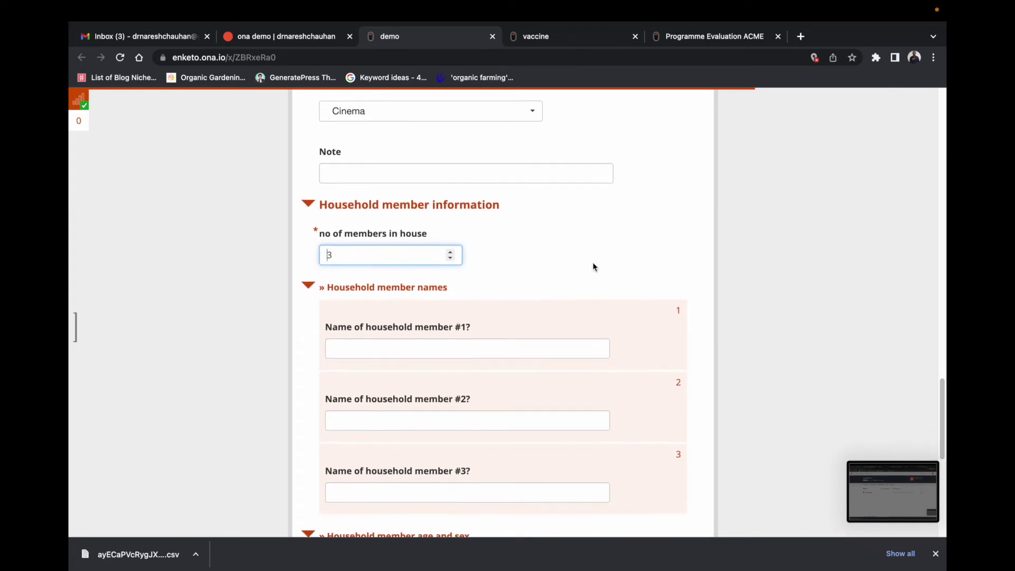
{"action": "scroll", "coordinate": [496, 259], "scroll_direction": "up", "scroll_amount": 5}
{"action": "scroll", "coordinate": [474, 324], "scroll_direction": "down", "scroll_amount": 1}
{"action": "left_click", "coordinate": [426, 322]}
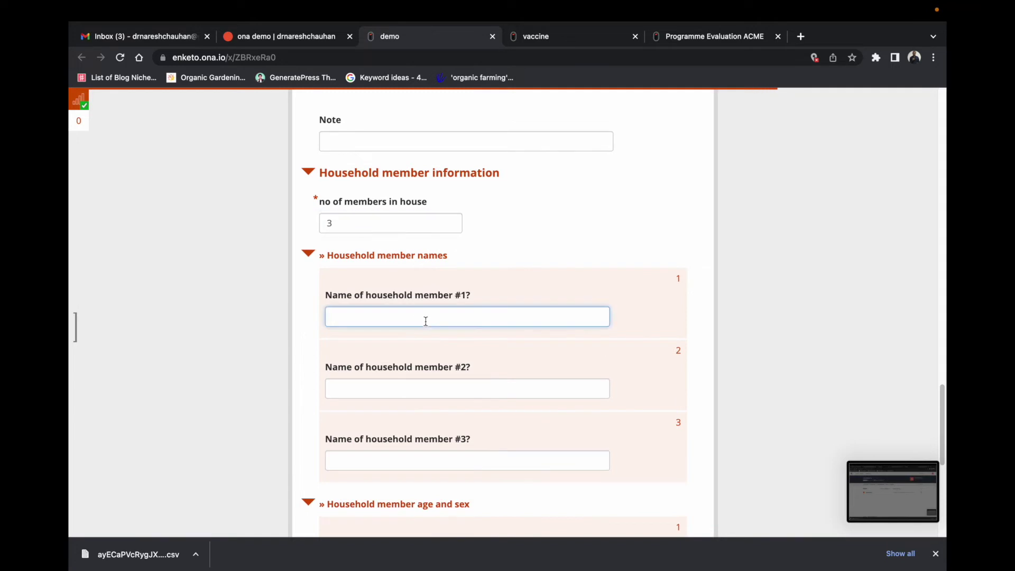
{"action": "left_click", "coordinate": [467, 389]}
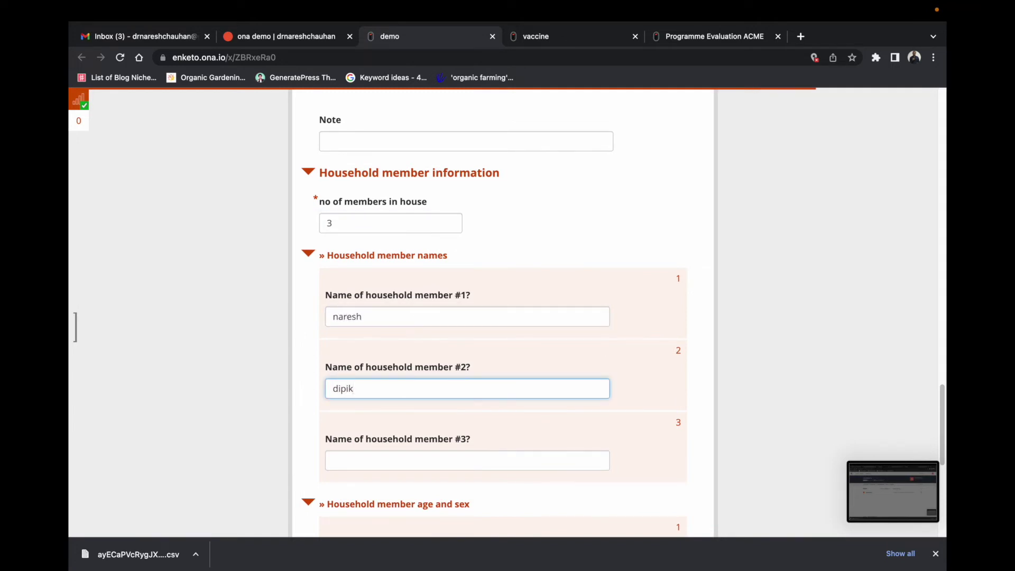
{"action": "left_click", "coordinate": [467, 460]}
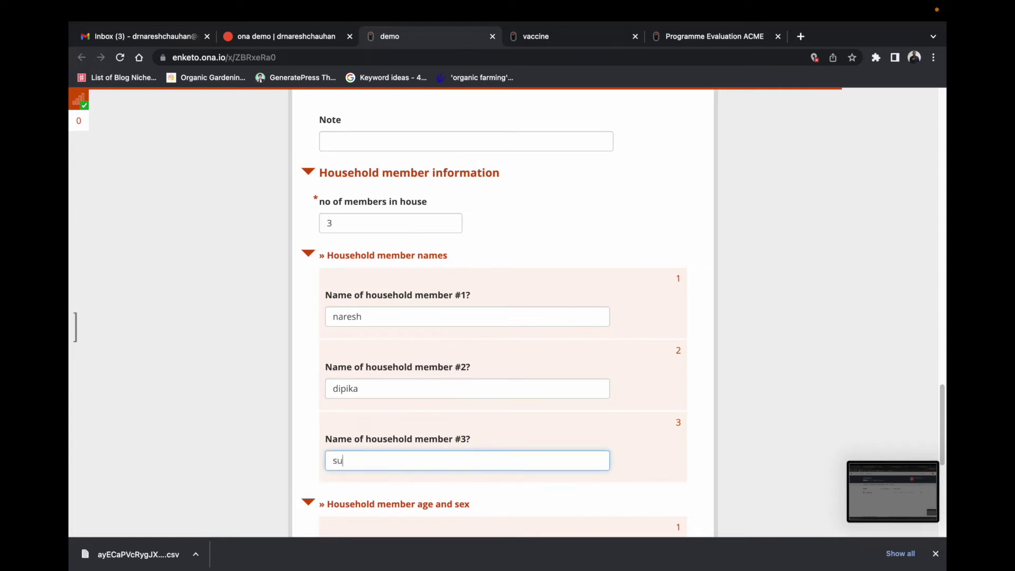
{"action": "key", "text": "Tab"}
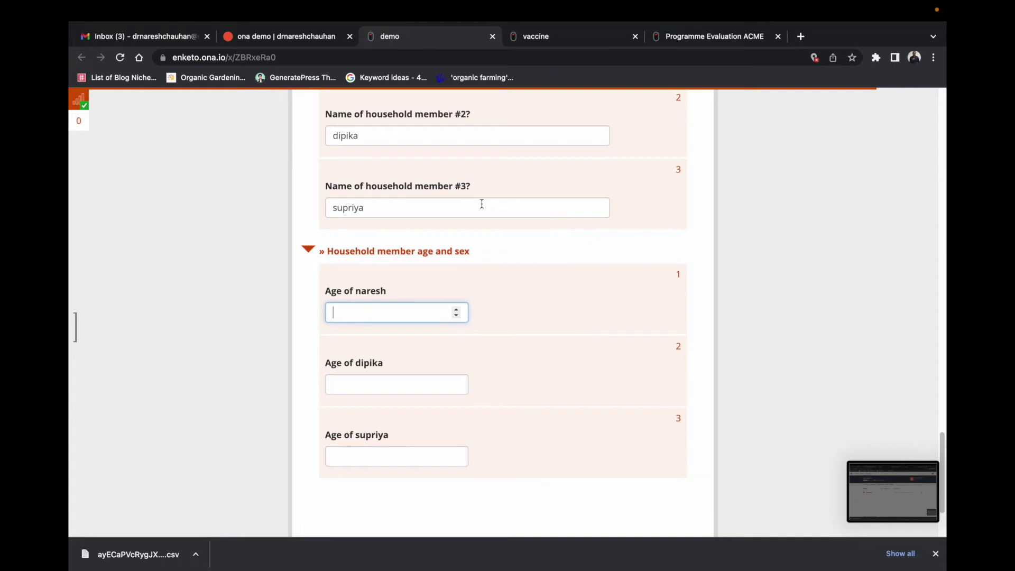
{"action": "left_click", "coordinate": [492, 36]}
Step: Switch to the vaccine webform and check its Batch field holding 102
{"action": "left_click", "coordinate": [429, 37]}
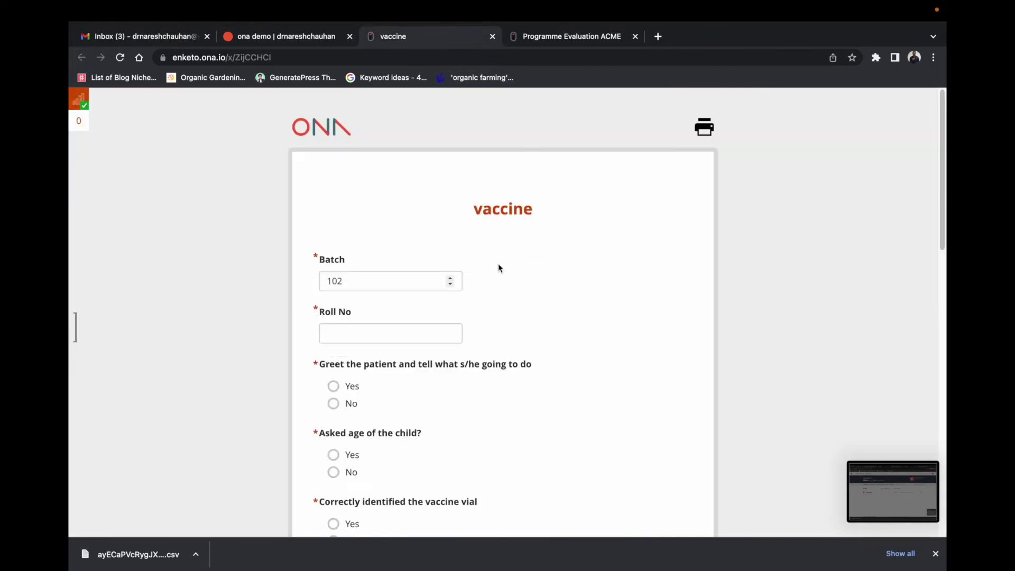
{"action": "scroll", "coordinate": [636, 357], "scroll_direction": "down", "scroll_amount": 1}
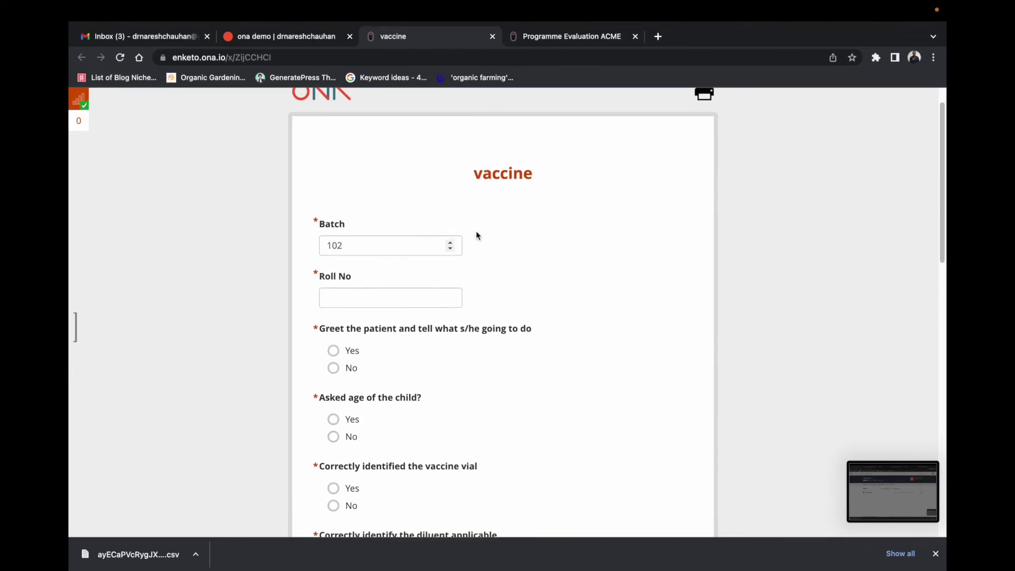
{"action": "scroll", "coordinate": [582, 414], "scroll_direction": "down", "scroll_amount": 1}
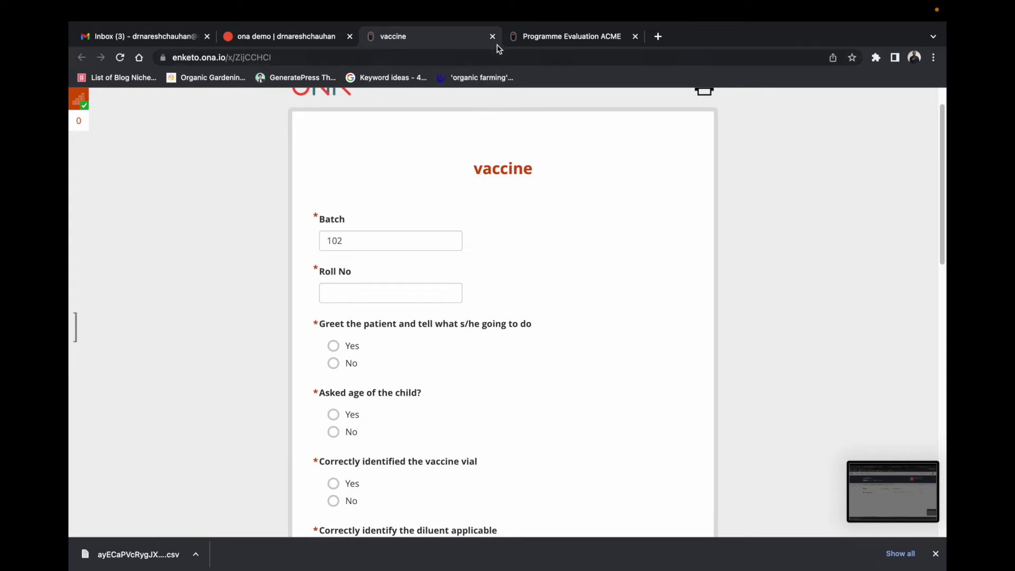
{"action": "left_click", "coordinate": [351, 243]}
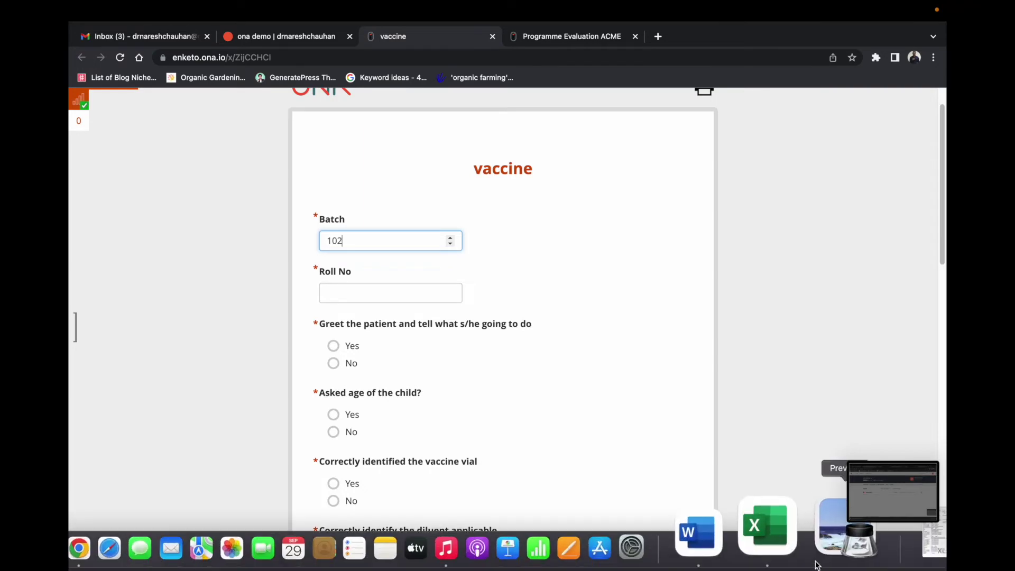
{"action": "right_click", "coordinate": [798, 531]}
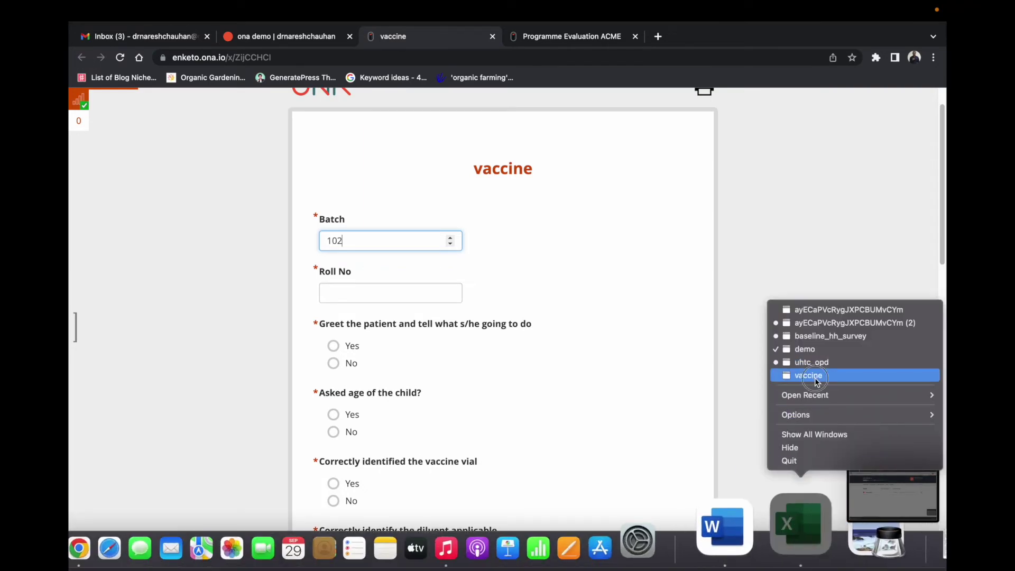
Step: Bring the vaccine workbook forward and inspect its default column header in F1
{"action": "left_click", "coordinate": [808, 375]}
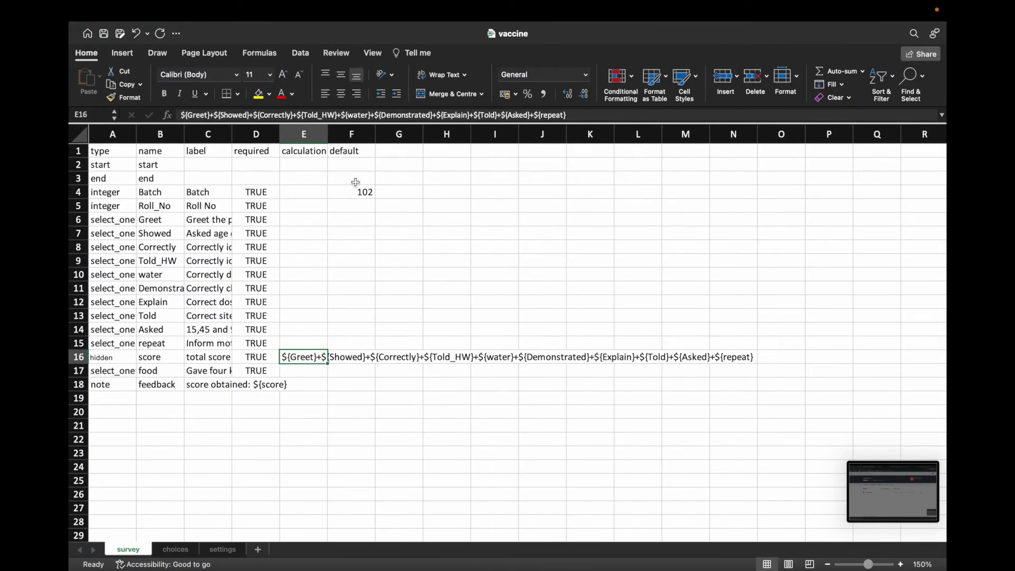
{"action": "left_click", "coordinate": [349, 152]}
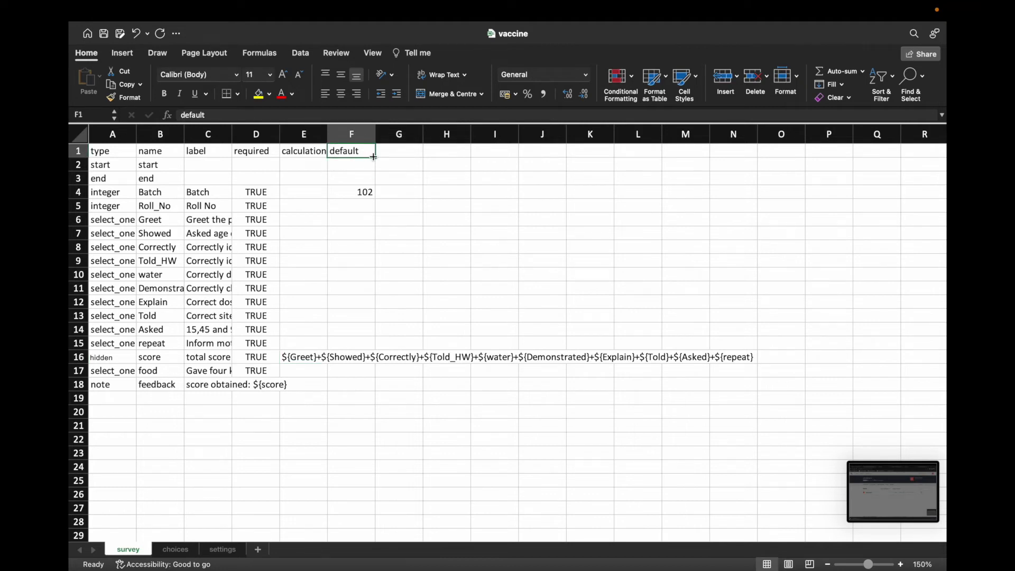
{"action": "mouse_move", "coordinate": [691, 566]}
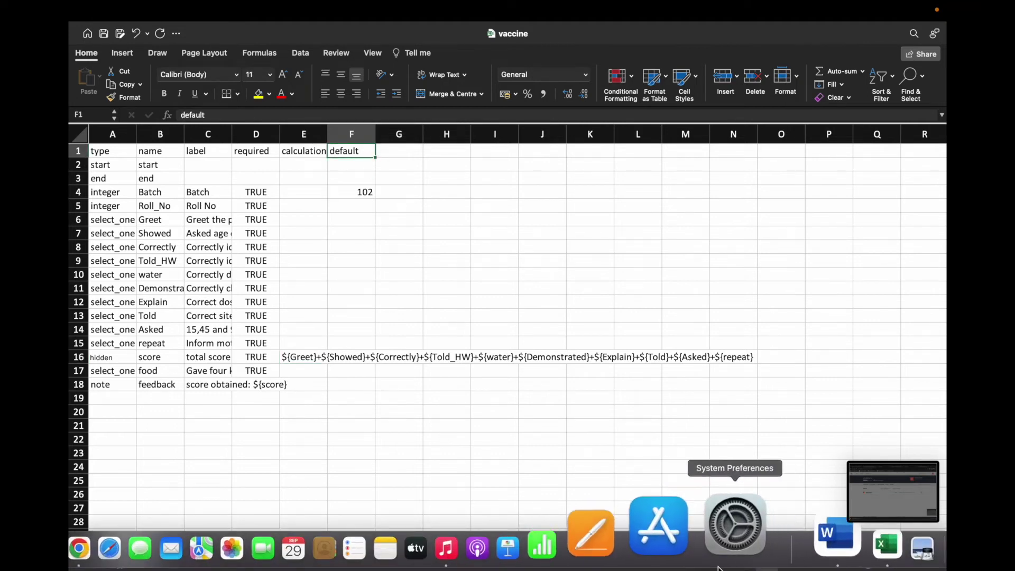
{"action": "right_click", "coordinate": [799, 544]}
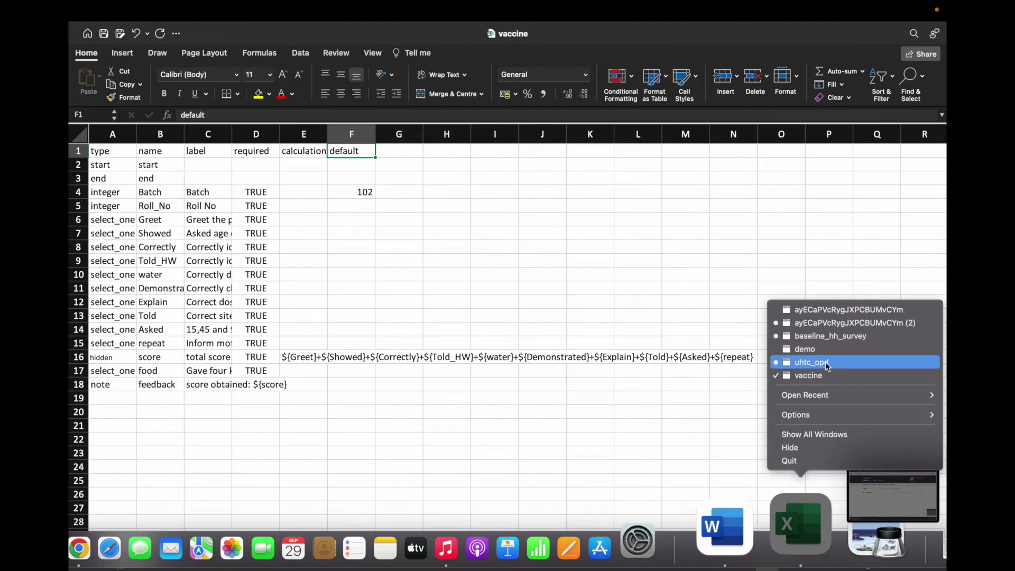
Step: In the demo workbook, add a 'default' column header in M1 after repeat_count
{"action": "left_click", "coordinate": [806, 348]}
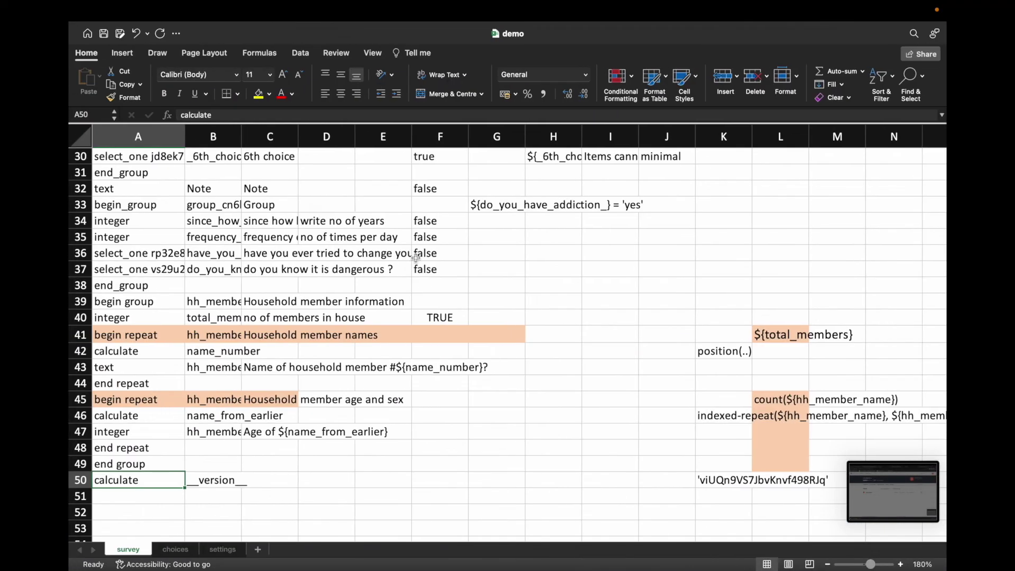
{"action": "scroll", "coordinate": [439, 264], "scroll_direction": "down", "scroll_amount": 10}
{"action": "scroll", "coordinate": [540, 226], "scroll_direction": "down", "scroll_amount": 5}
{"action": "scroll", "coordinate": [539, 228], "scroll_direction": "up", "scroll_amount": 20}
{"action": "scroll", "coordinate": [538, 231], "scroll_direction": "up", "scroll_amount": 2}
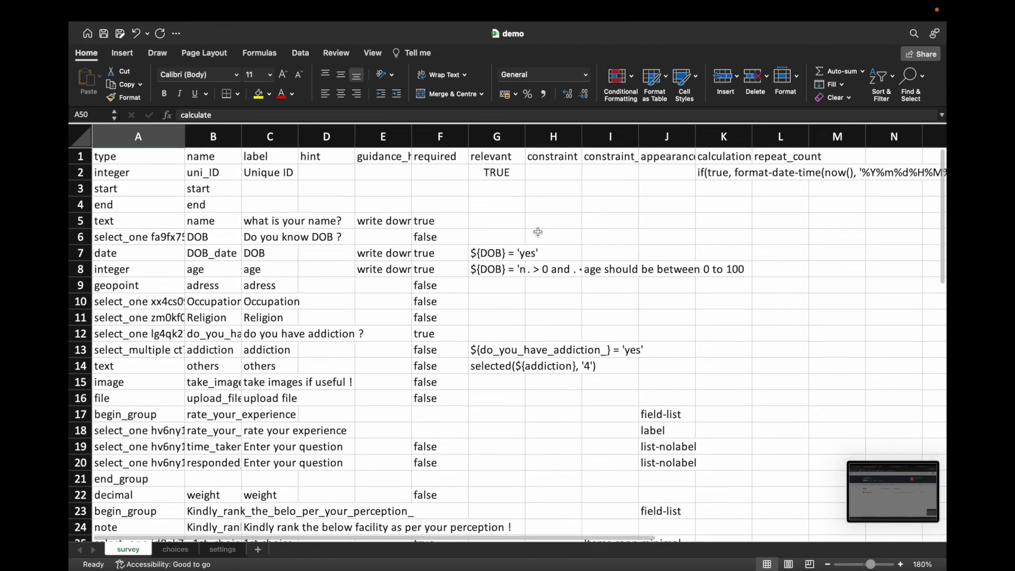
{"action": "left_click", "coordinate": [763, 158]}
{"action": "left_click", "coordinate": [830, 155]}
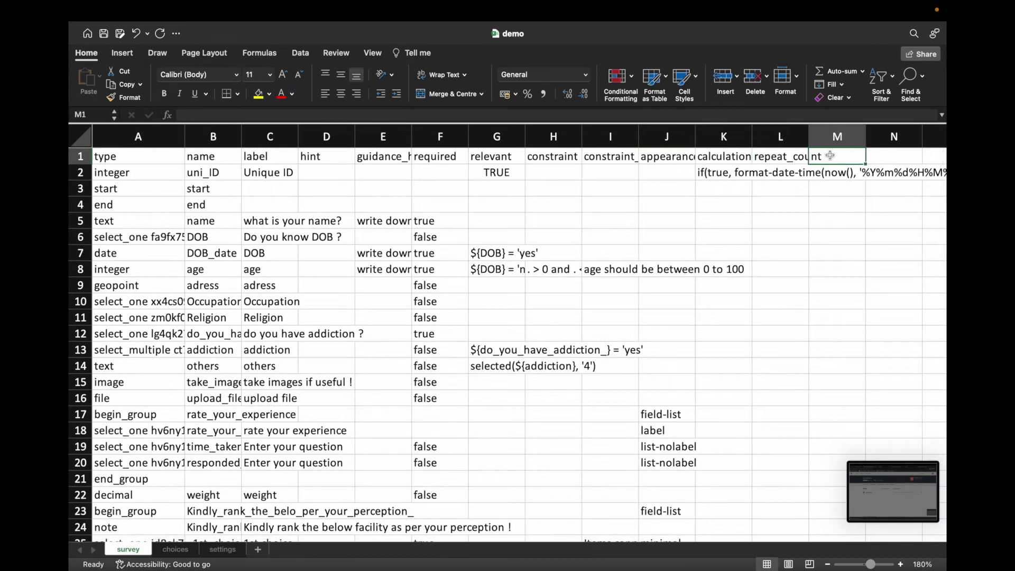
{"action": "type", "text": "defau"}
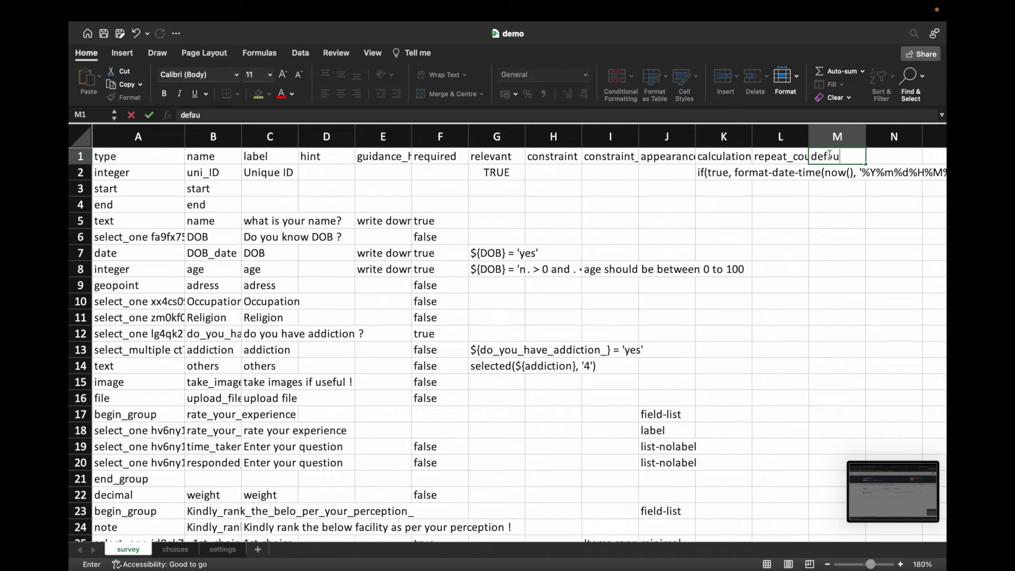
{"action": "key", "text": "Return"}
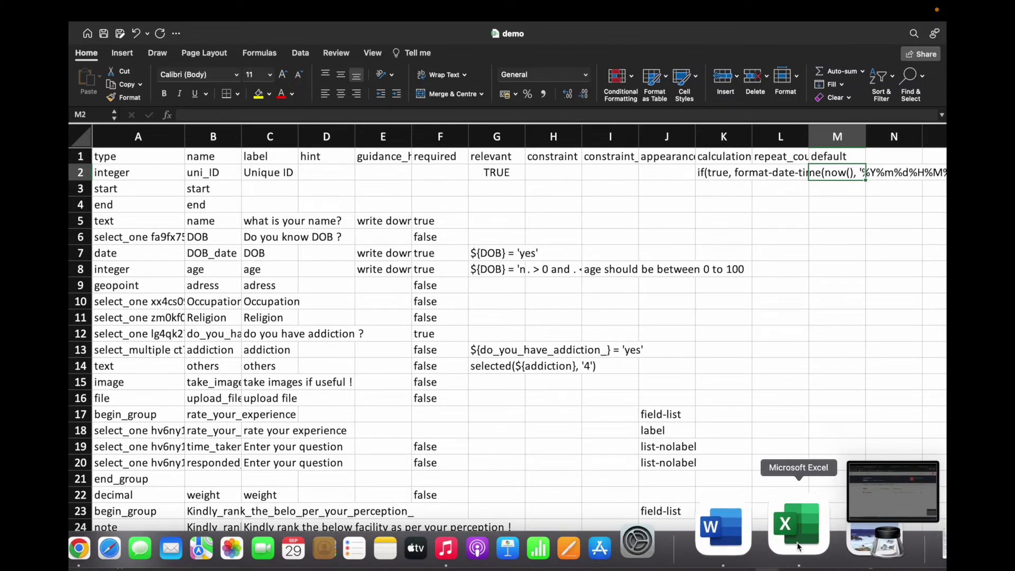
Step: Compare with the vaccine workbook, then return to the demo workbook
{"action": "right_click", "coordinate": [798, 528]}
{"action": "left_click", "coordinate": [825, 377]}
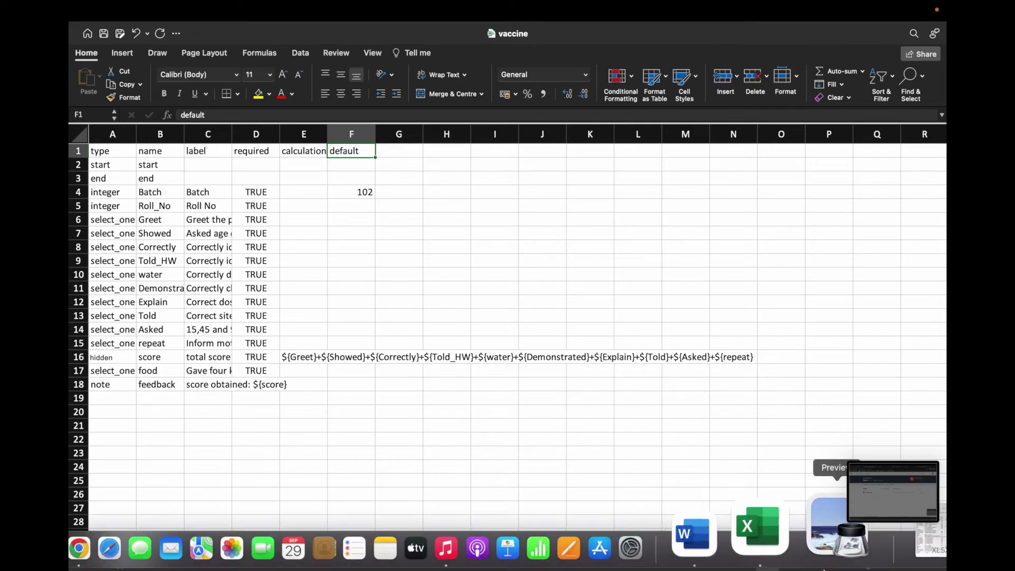
{"action": "right_click", "coordinate": [792, 523]}
{"action": "left_click", "coordinate": [818, 350]}
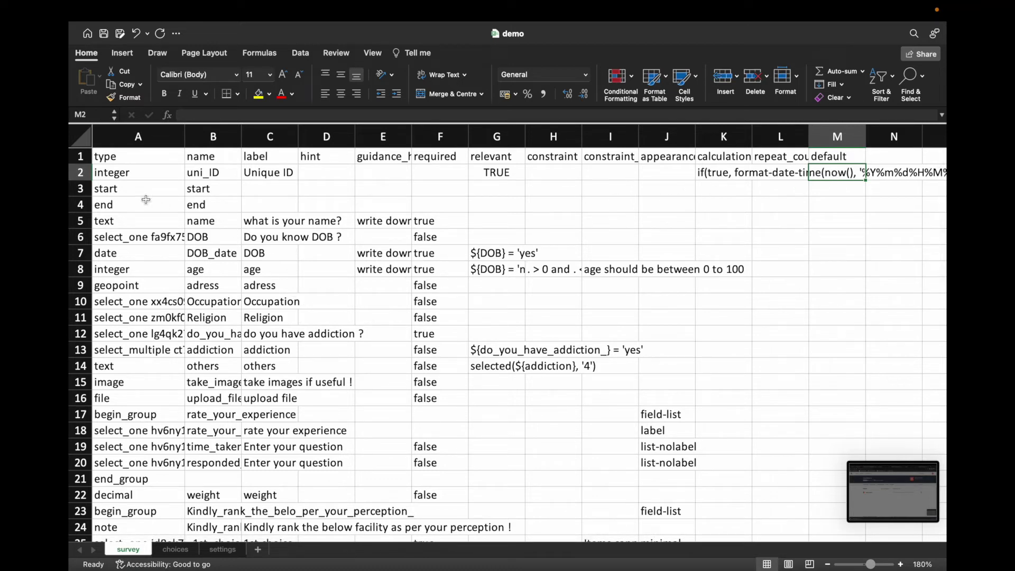
Step: Insert a new row 2 with type text, name city, and label 'name of city'
{"action": "right_click", "coordinate": [80, 172]}
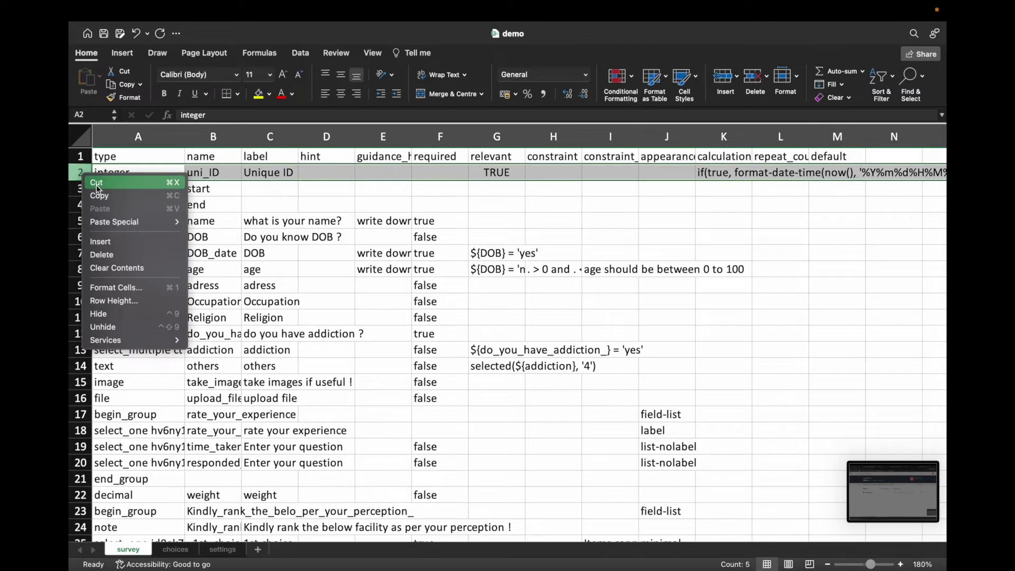
{"action": "left_click", "coordinate": [108, 238]}
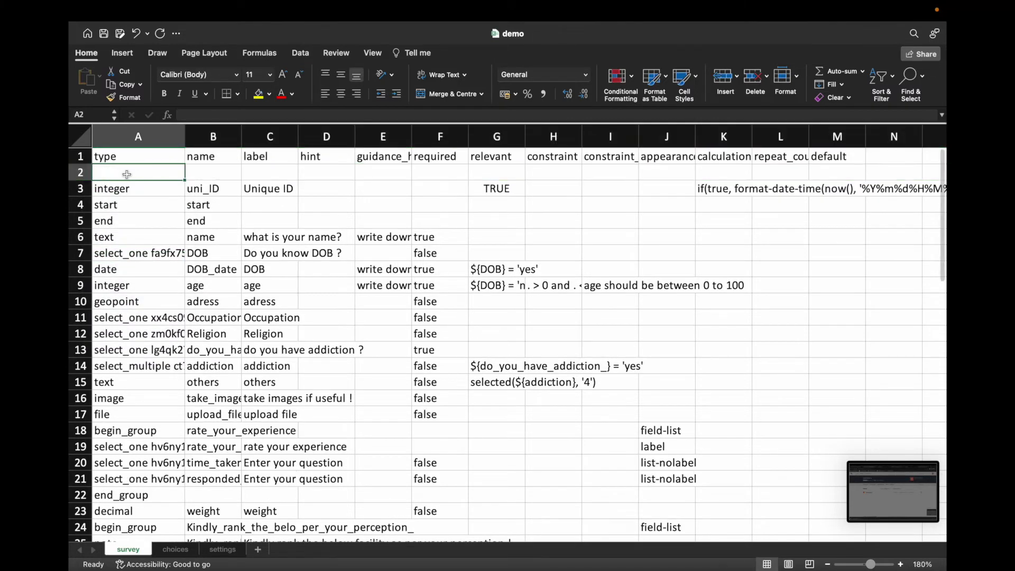
{"action": "type", "text": "text"}
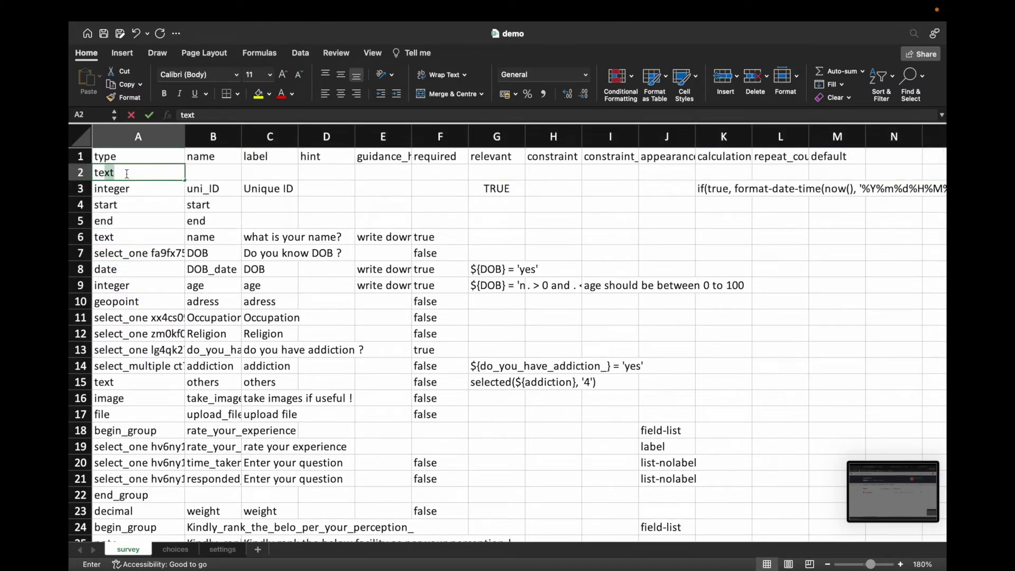
{"action": "key", "text": "Tab"}
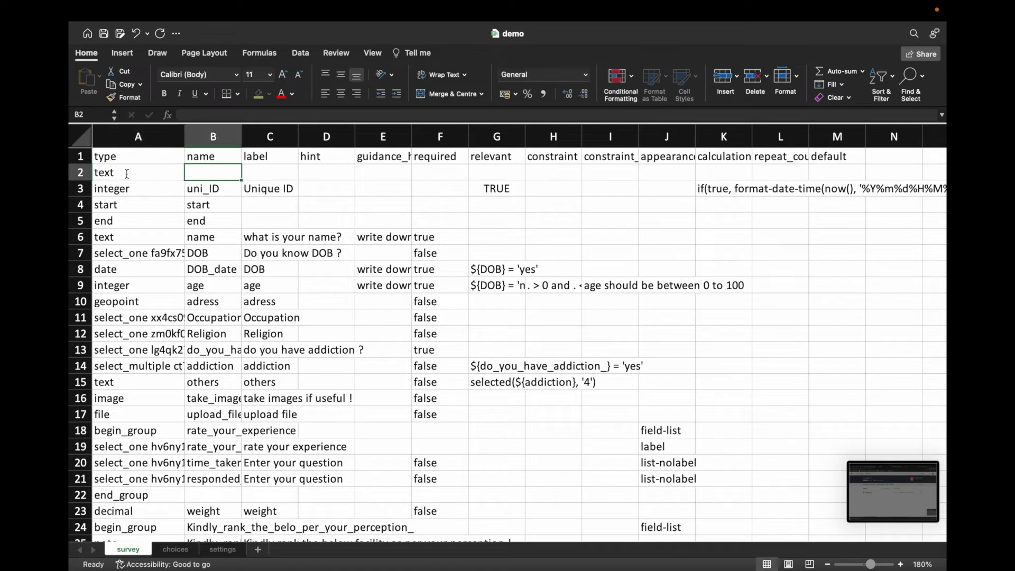
{"action": "type", "text": "cit"}
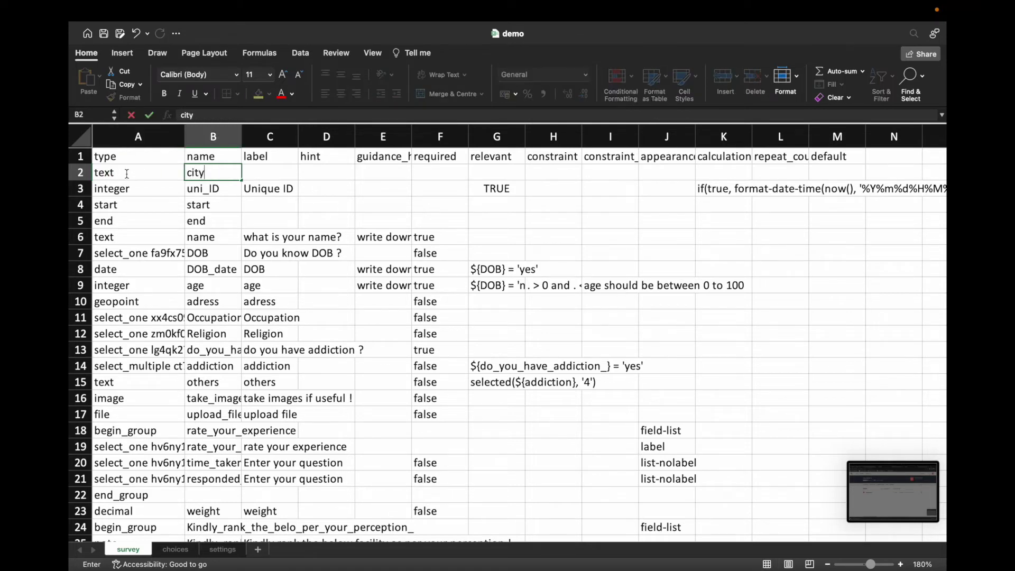
{"action": "type", "text": "y"}
{"action": "key", "text": "Tab"}
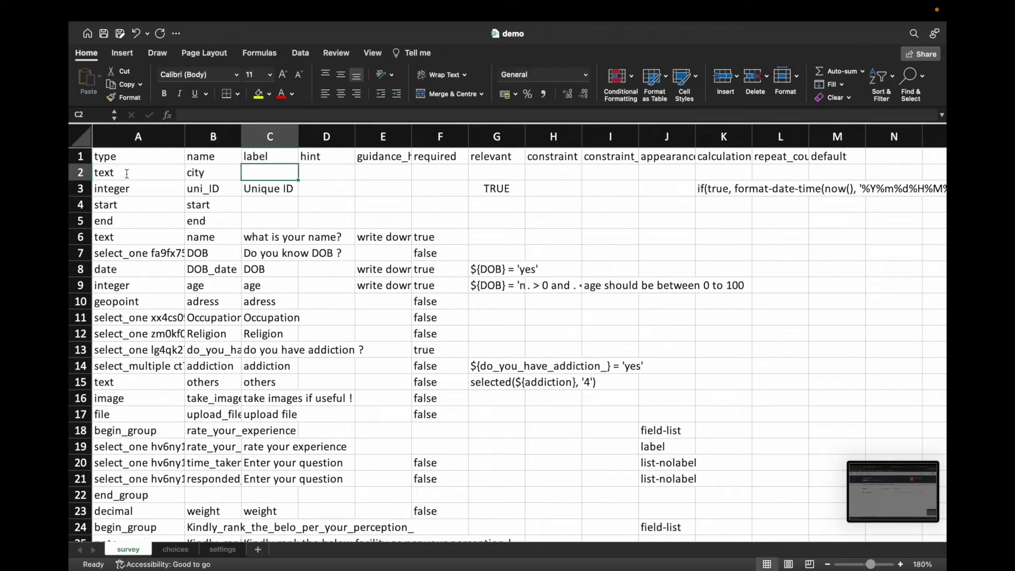
{"action": "type", "text": "name of "}
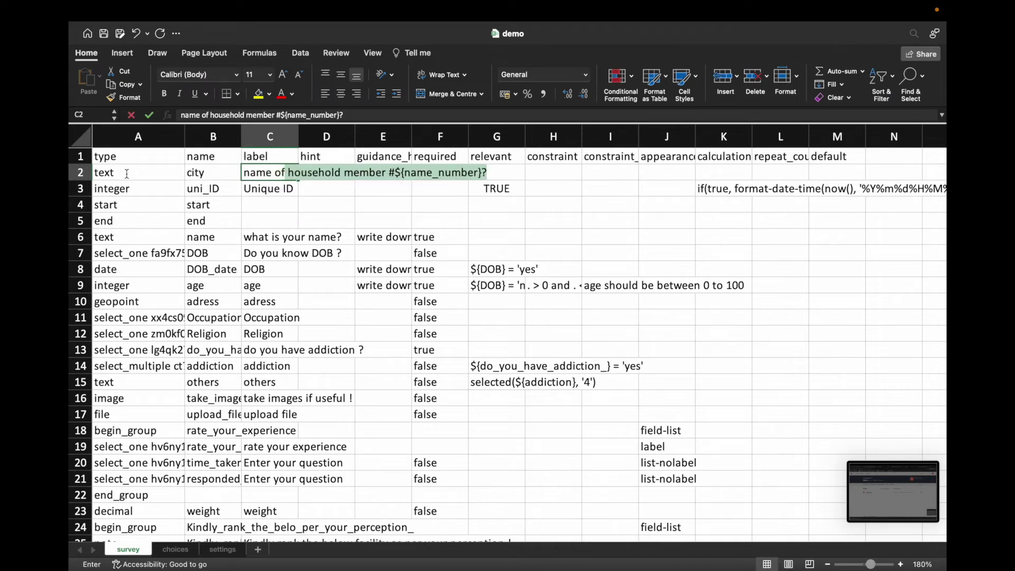
{"action": "type", "text": "city"}
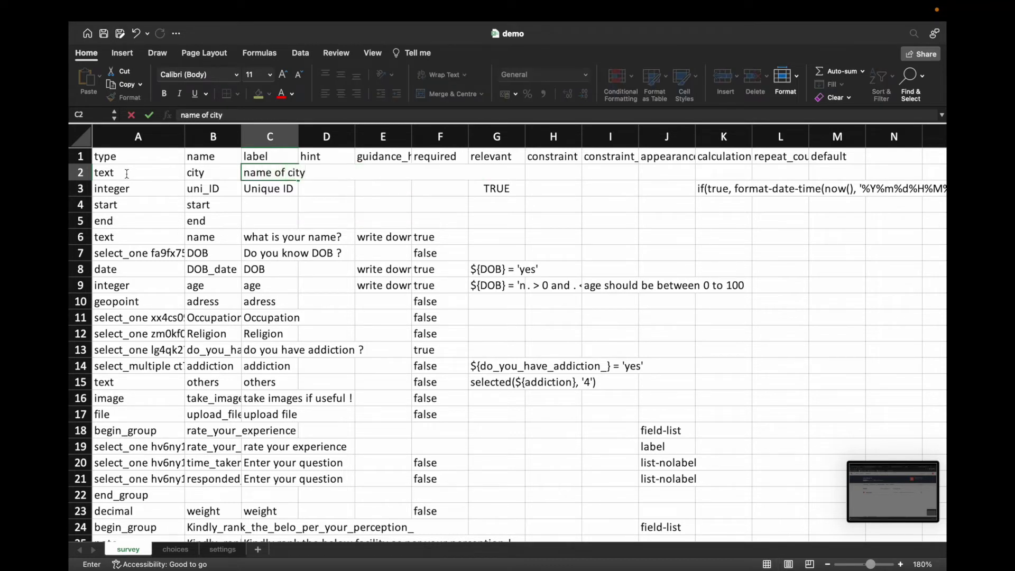
{"action": "key", "text": "Tab"}
{"action": "key", "text": "Tab"}
{"action": "key", "text": "Tab"}
{"action": "key", "text": "Tab"}
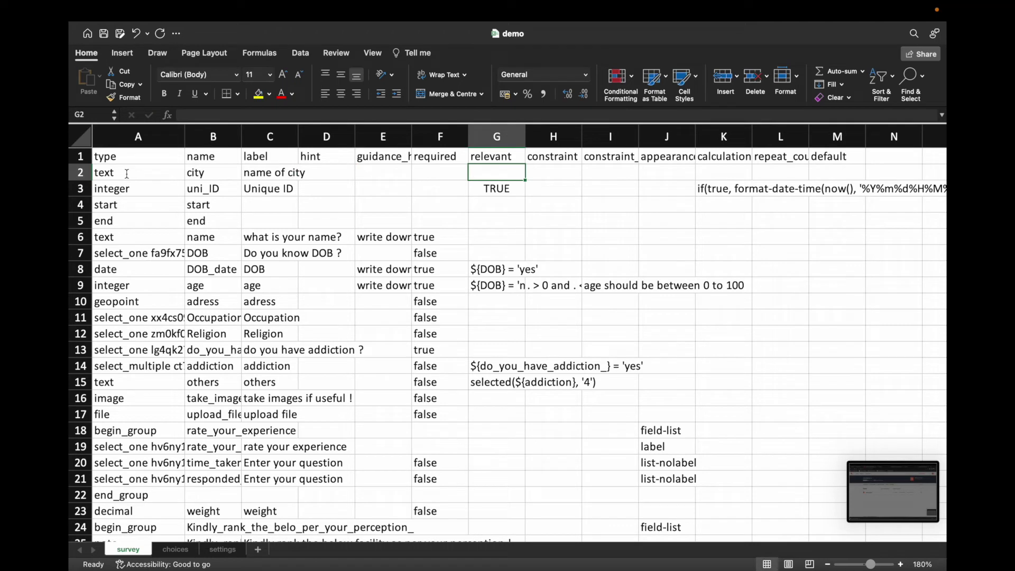
Step: Mark the city question required (TRUE) and give it the default Surat,India
{"action": "key", "text": "shift+Tab"}
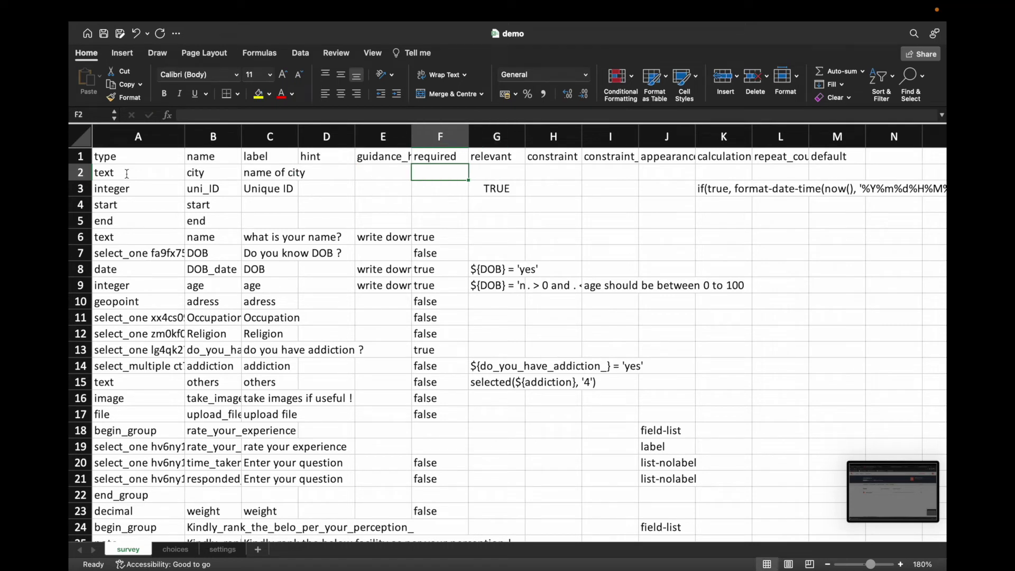
{"action": "type", "text": "TRUE"}
{"action": "key", "text": "Tab"}
{"action": "key", "text": "Tab"}
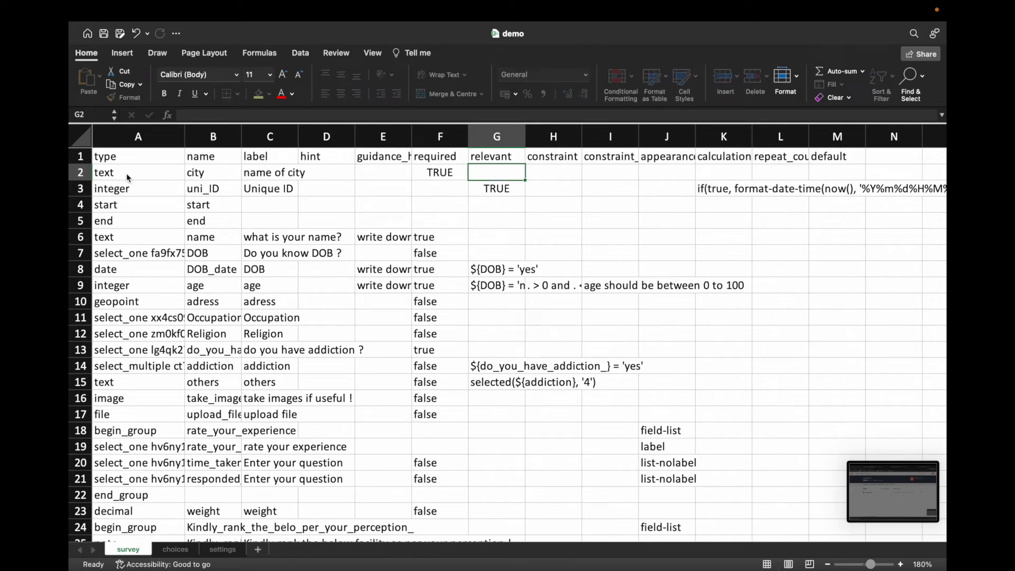
{"action": "key", "text": "Tab"}
{"action": "key", "text": "Tab"}
{"action": "key", "text": "Tab"}
{"action": "key", "text": "Tab"}
{"action": "key", "text": "Tab"}
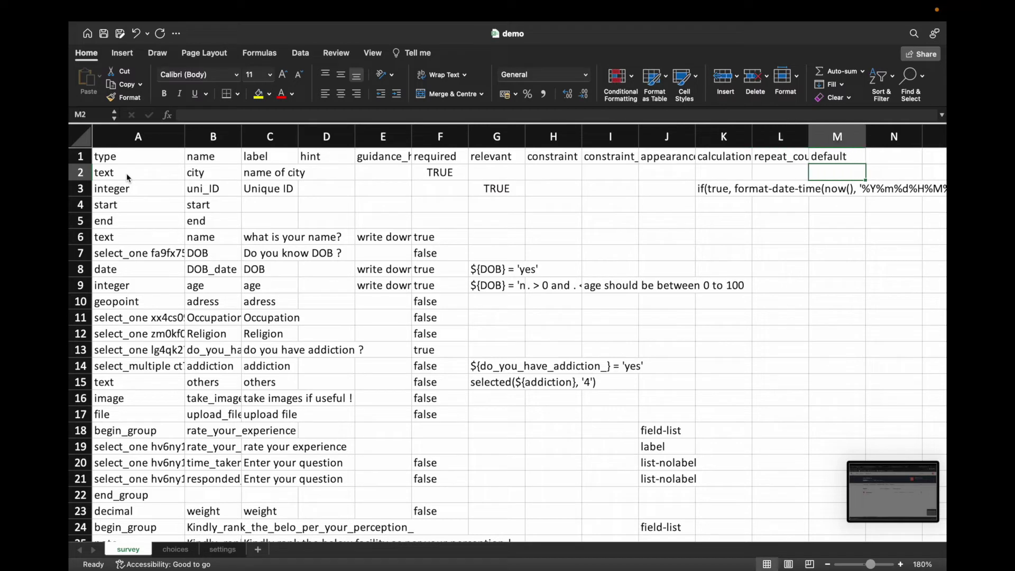
{"action": "type", "text": "Surat"}
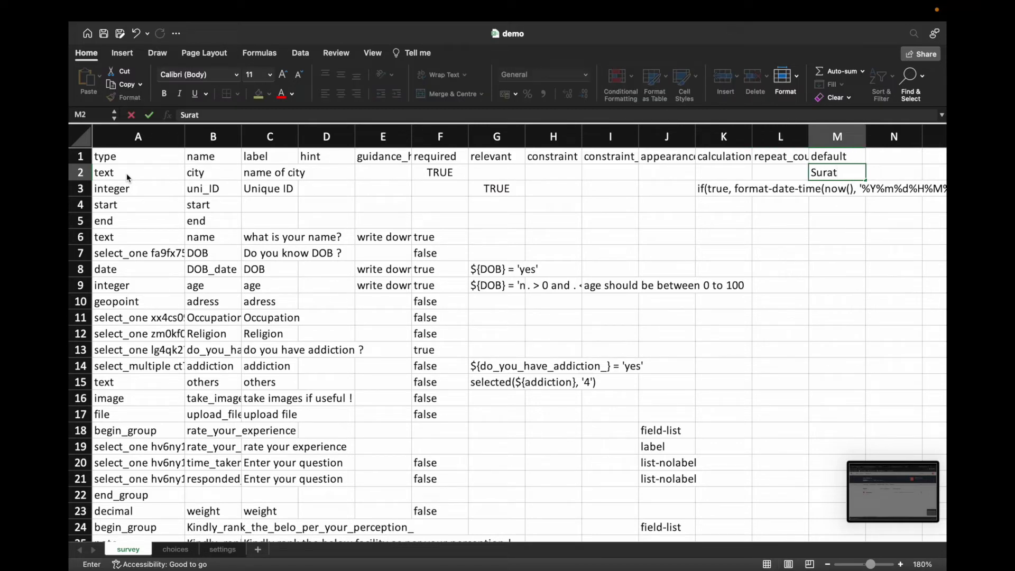
{"action": "type", "text": ",India"}
{"action": "key", "text": "Return"}
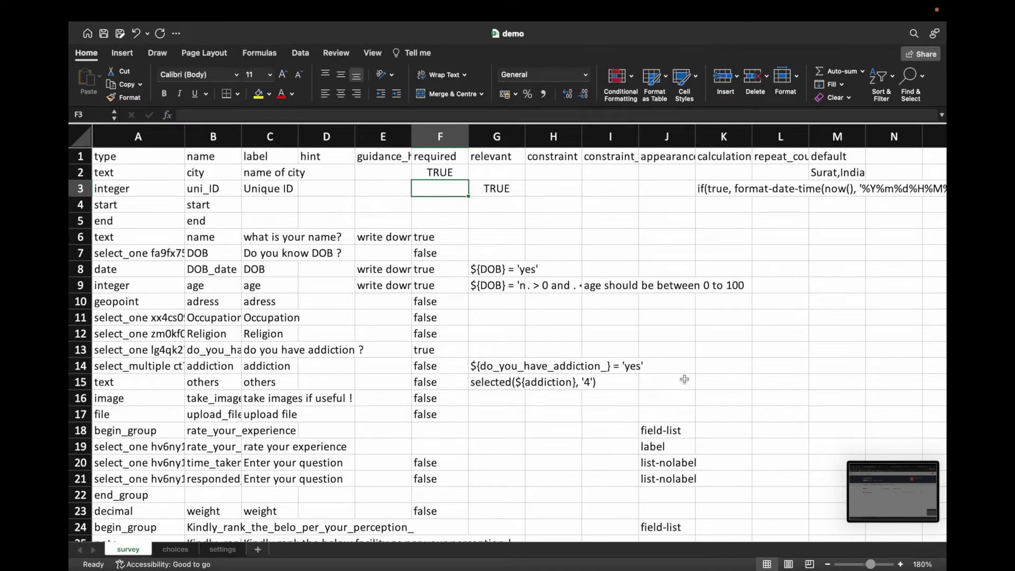
{"action": "left_click", "coordinate": [840, 173]}
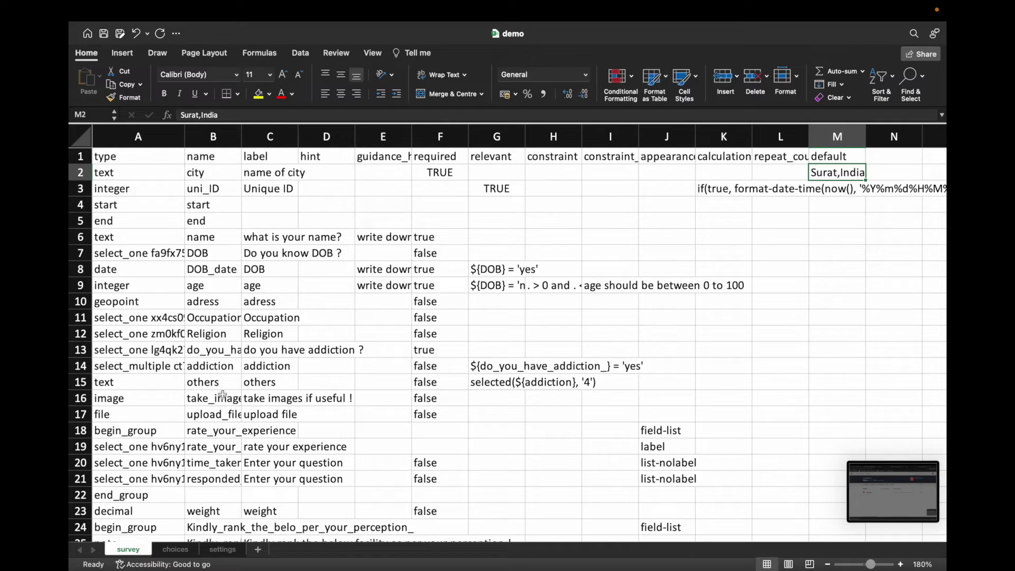
{"action": "scroll", "coordinate": [266, 398], "scroll_direction": "down", "scroll_amount": 1}
{"action": "scroll", "coordinate": [279, 388], "scroll_direction": "down", "scroll_amount": 10}
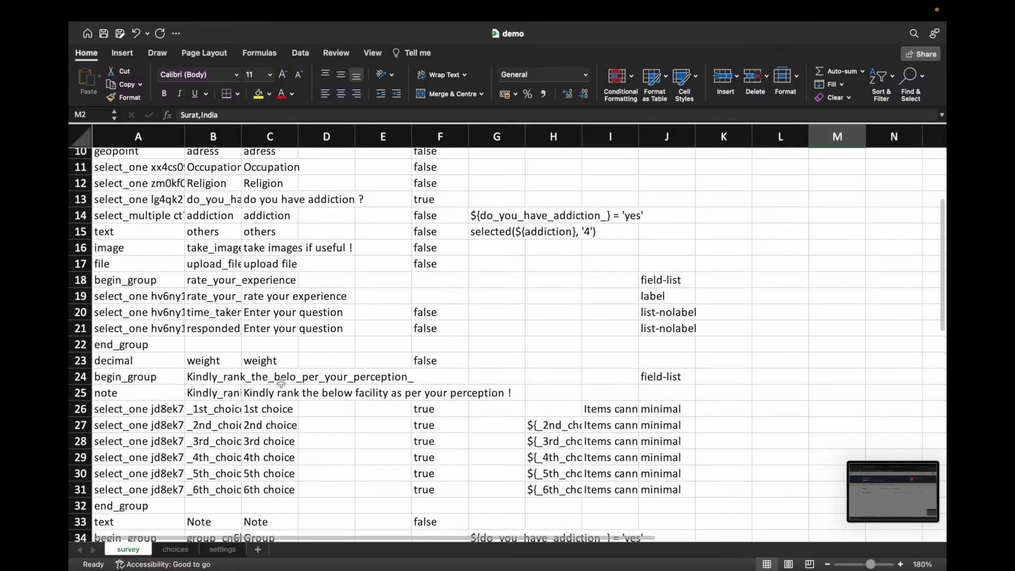
{"action": "scroll", "coordinate": [281, 383], "scroll_direction": "down", "scroll_amount": 2}
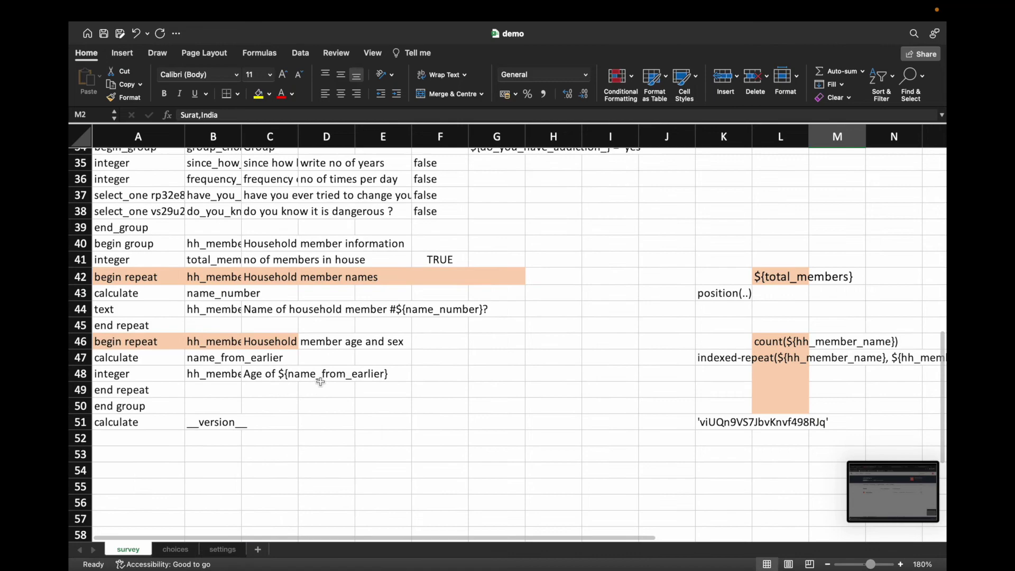
{"action": "scroll", "coordinate": [320, 382], "scroll_direction": "up", "scroll_amount": 1}
{"action": "scroll", "coordinate": [322, 381], "scroll_direction": "up", "scroll_amount": 7}
{"action": "scroll", "coordinate": [329, 383], "scroll_direction": "up", "scroll_amount": 4}
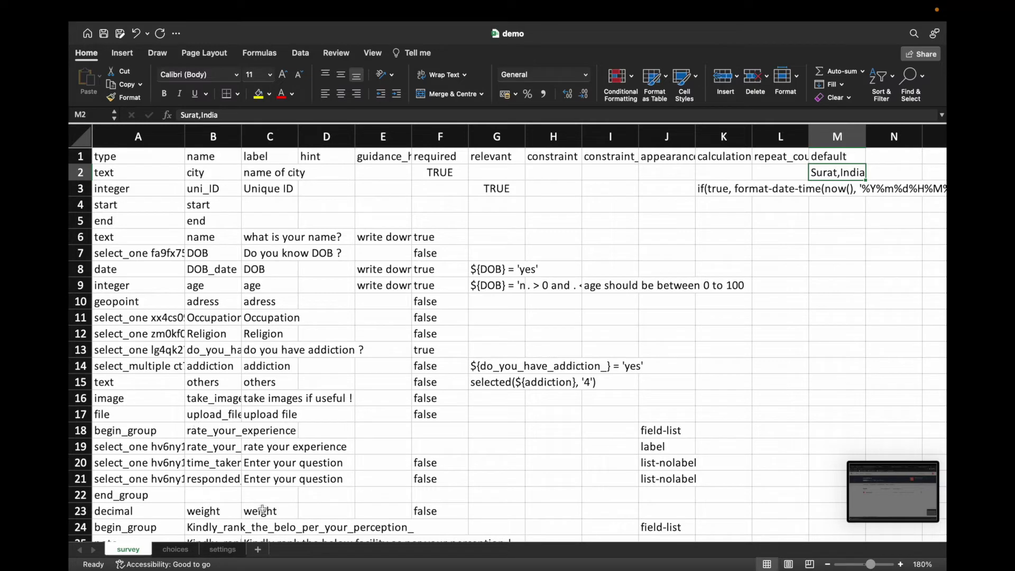
Step: Insert a row above the weight question and name the new question height
{"action": "left_click", "coordinate": [108, 512]}
{"action": "right_click", "coordinate": [83, 512]}
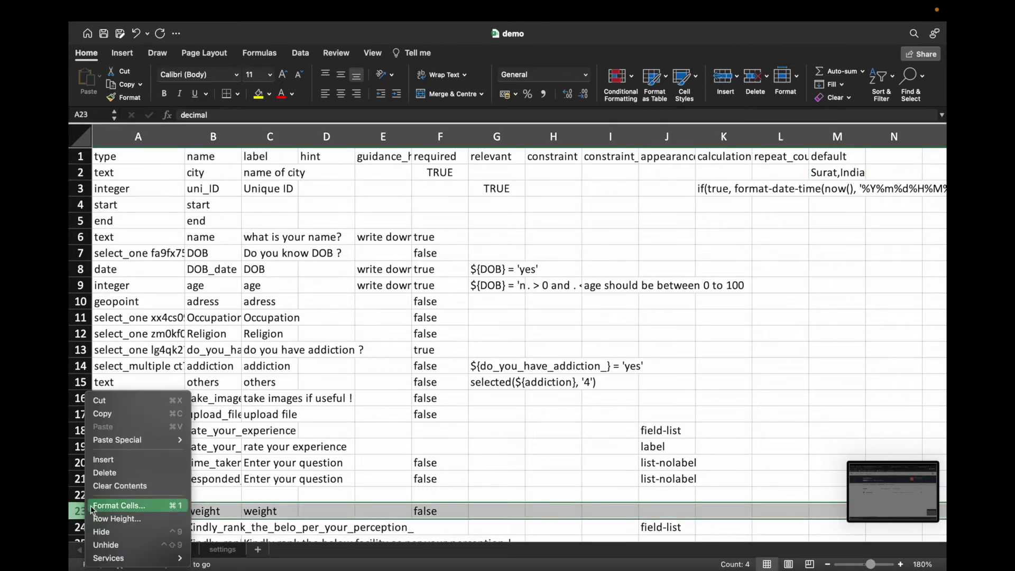
{"action": "left_click", "coordinate": [114, 458]}
{"action": "scroll", "coordinate": [233, 467], "scroll_direction": "down", "scroll_amount": 2}
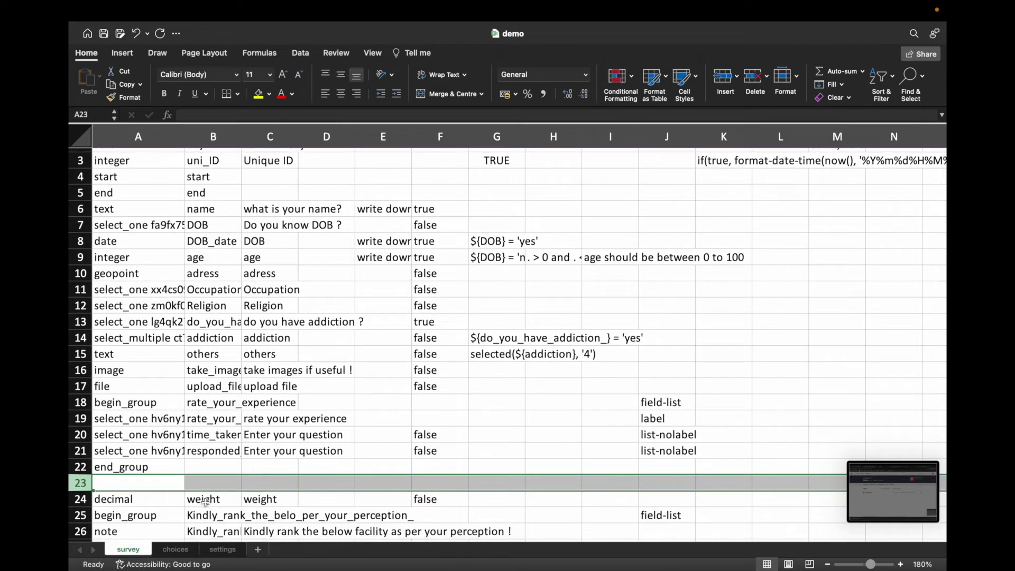
{"action": "left_click", "coordinate": [154, 480]}
{"action": "type", "text": "height"}
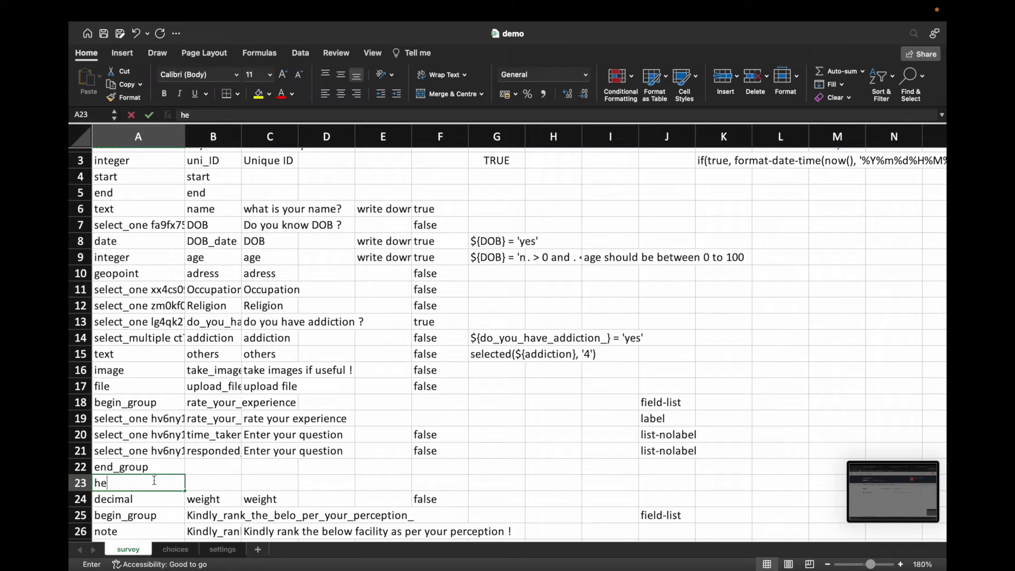
{"action": "left_click", "coordinate": [219, 480]}
{"action": "type", "text": "height"}
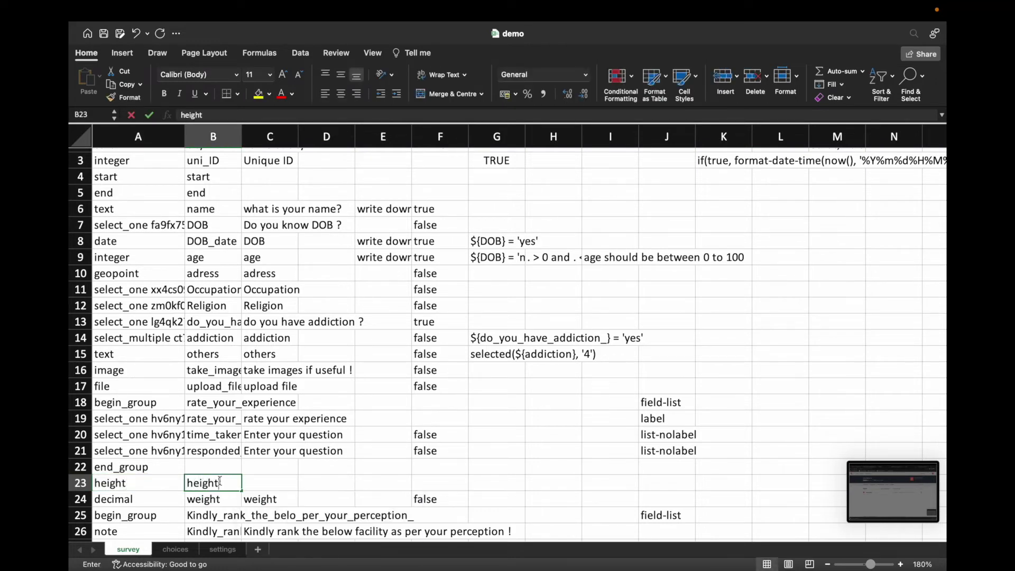
{"action": "key", "text": "Tab"}
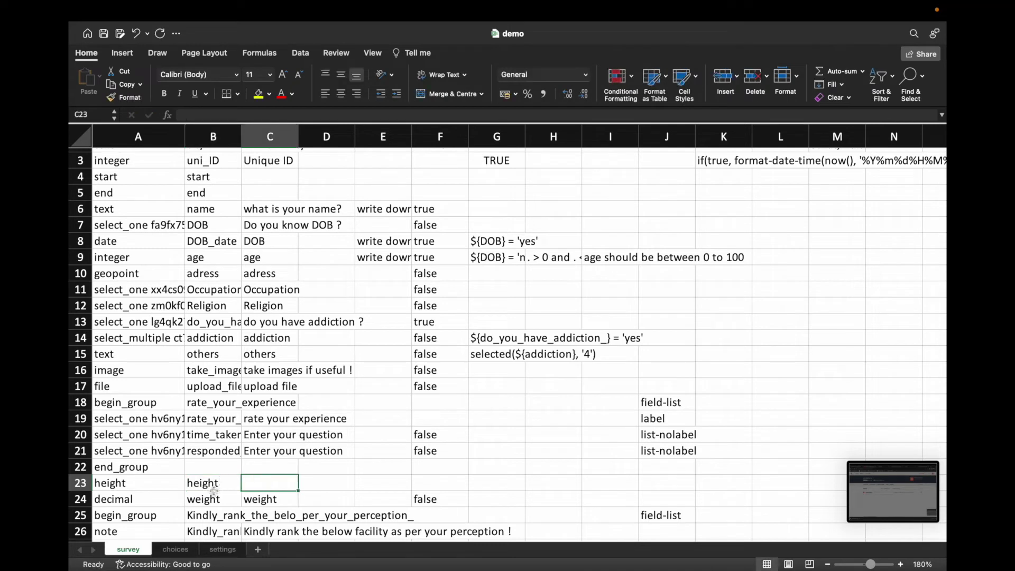
Step: Copy the decimal type to the height question and label it 'ht in mtr'
{"action": "left_click", "coordinate": [136, 500]}
{"action": "key", "text": "ctrl+c"}
{"action": "left_click", "coordinate": [153, 485]}
{"action": "key", "text": "ctrl+v"}
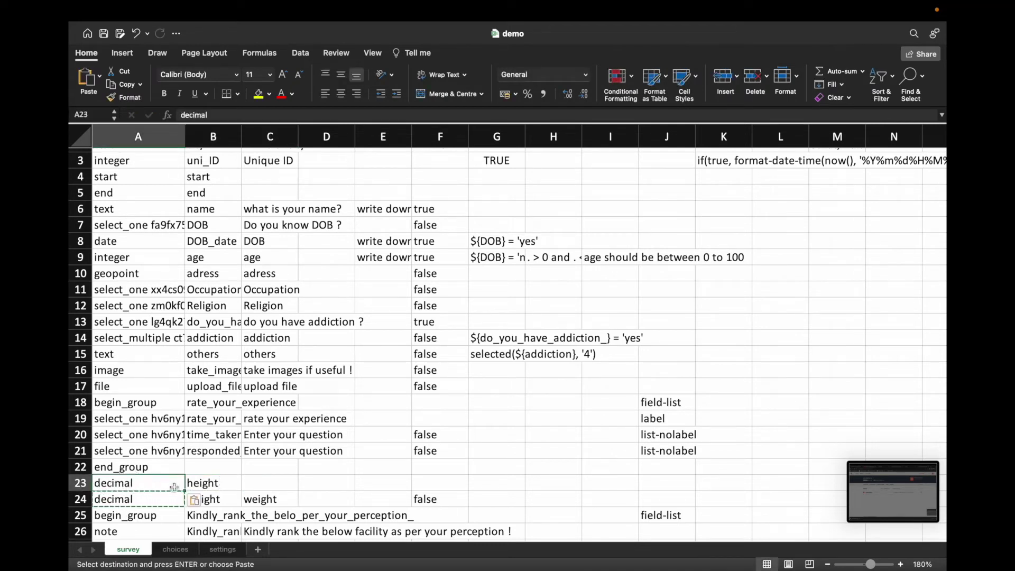
{"action": "left_click", "coordinate": [205, 485]}
{"action": "left_click", "coordinate": [257, 484]}
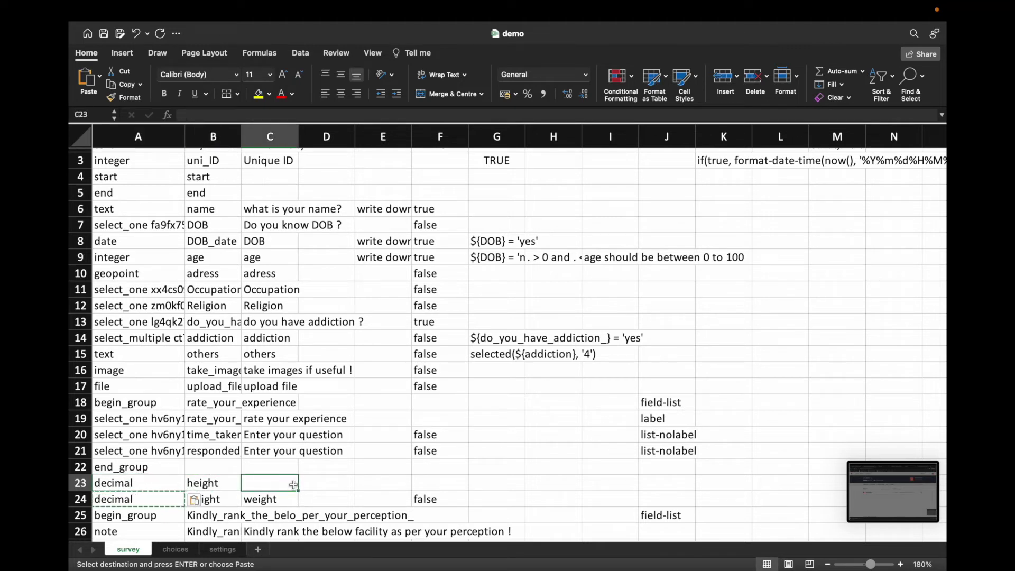
{"action": "type", "text": "ht in mt"}
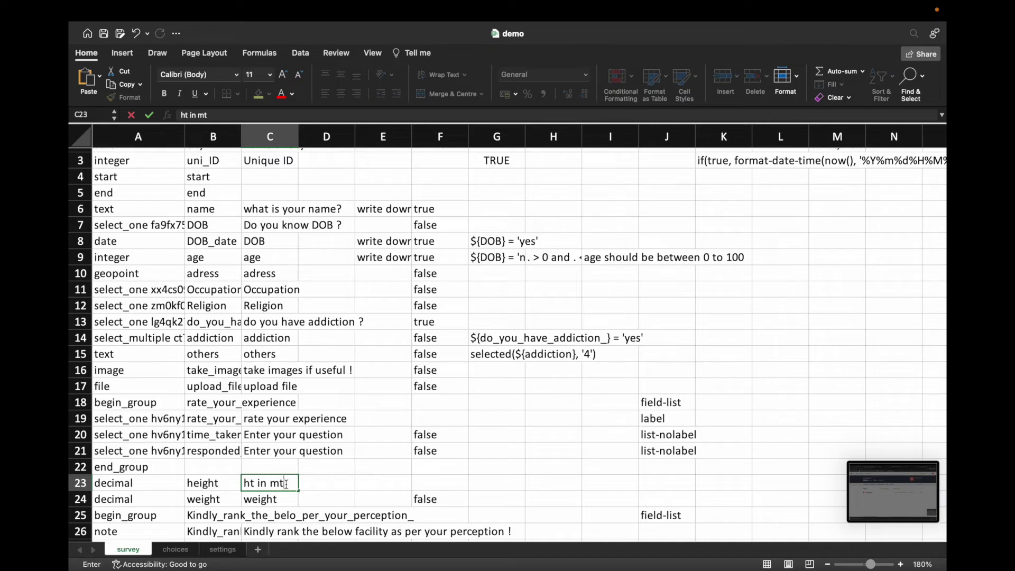
{"action": "type", "text": "r"}
{"action": "left_click", "coordinate": [312, 482]}
{"action": "left_click", "coordinate": [280, 484]}
{"action": "left_click", "coordinate": [224, 486]}
{"action": "left_click", "coordinate": [272, 484]}
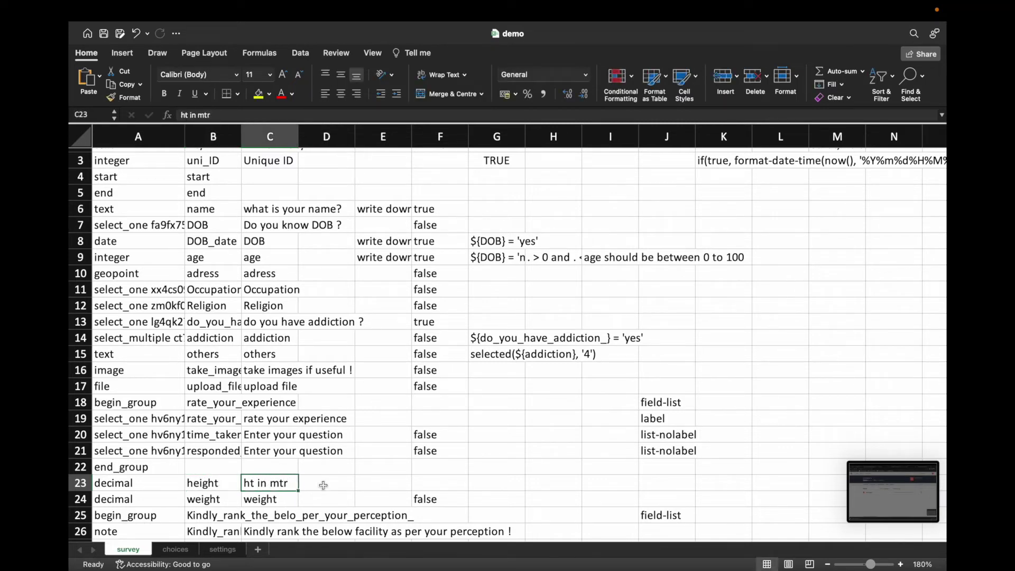
Step: Set required to true for both the height and weight questions
{"action": "left_click", "coordinate": [422, 482]}
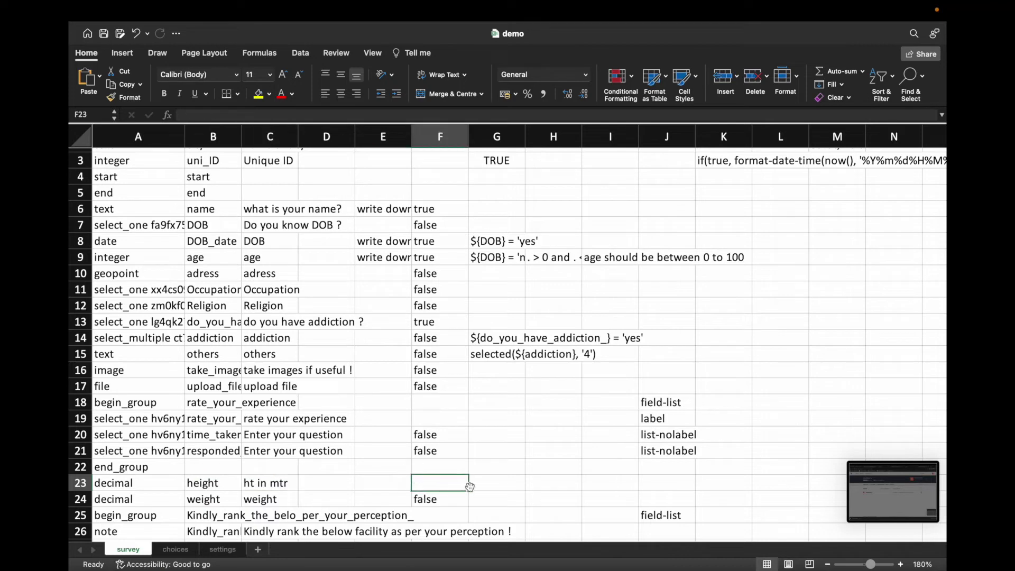
{"action": "type", "text": "true"}
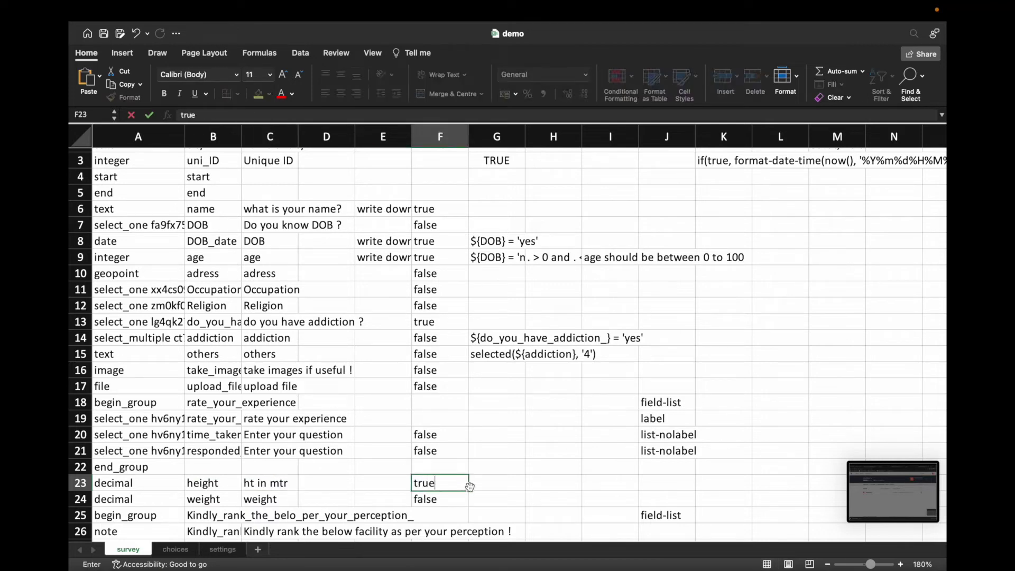
{"action": "left_click", "coordinate": [444, 503]}
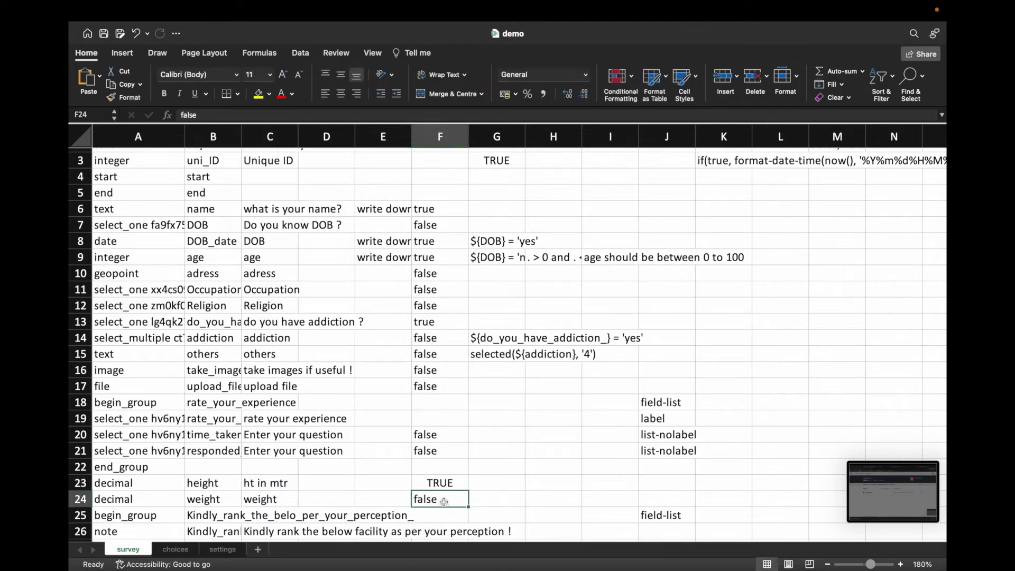
{"action": "type", "text": "true"}
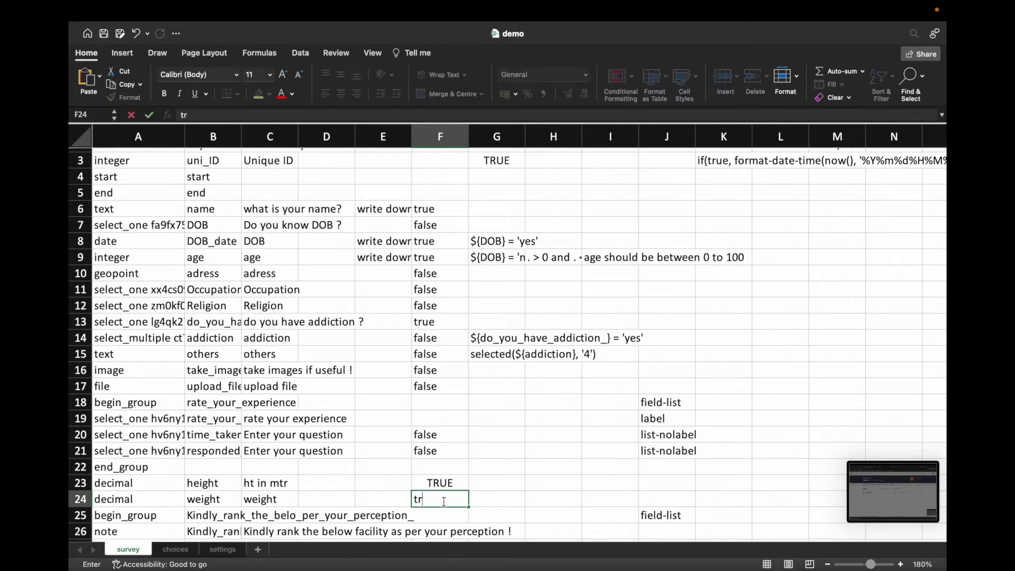
{"action": "key", "text": "Return"}
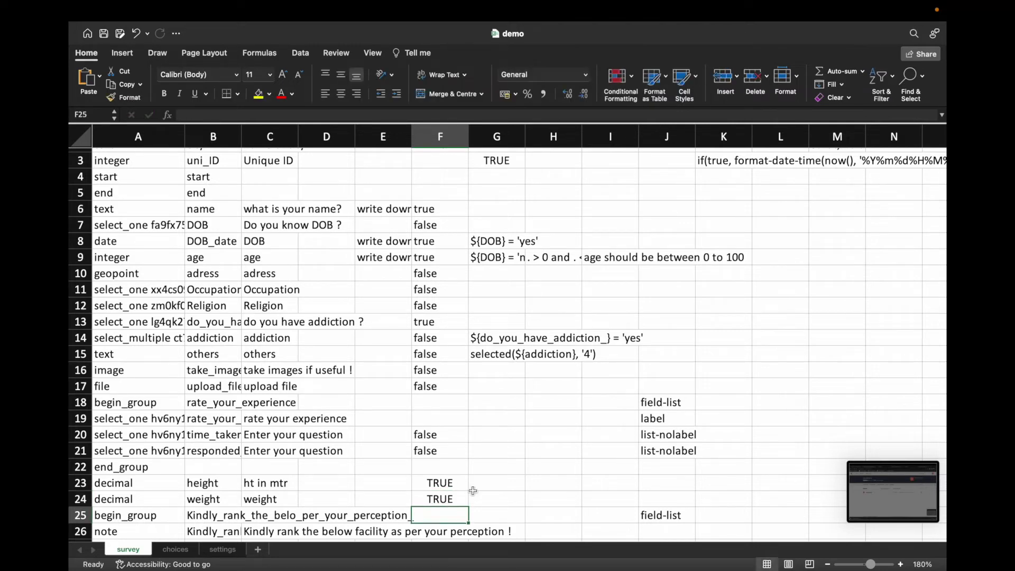
{"action": "scroll", "coordinate": [472, 493], "scroll_direction": "down", "scroll_amount": 1}
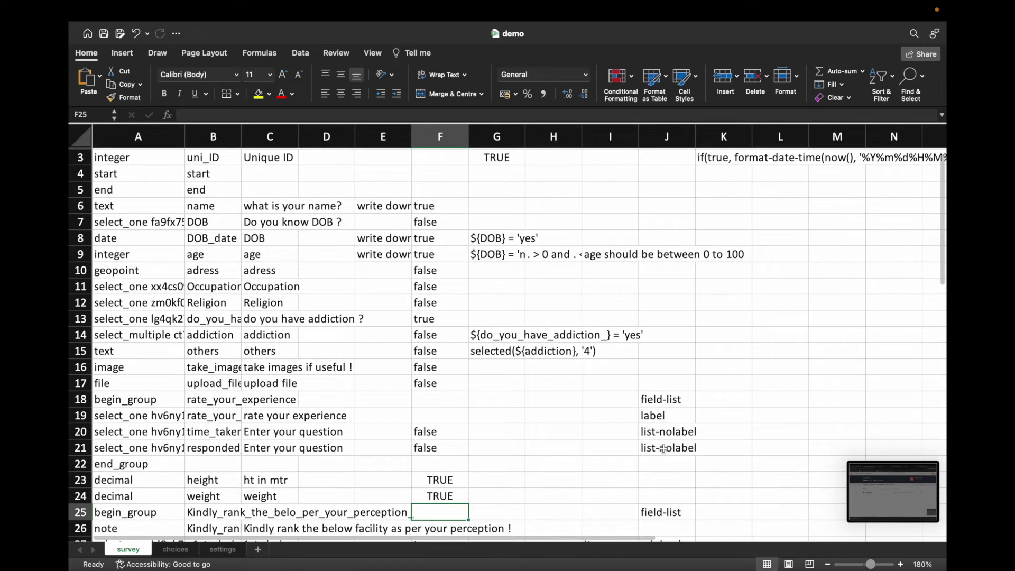
{"action": "scroll", "coordinate": [623, 458], "scroll_direction": "down", "scroll_amount": 3}
{"action": "scroll", "coordinate": [623, 459], "scroll_direction": "down", "scroll_amount": 2}
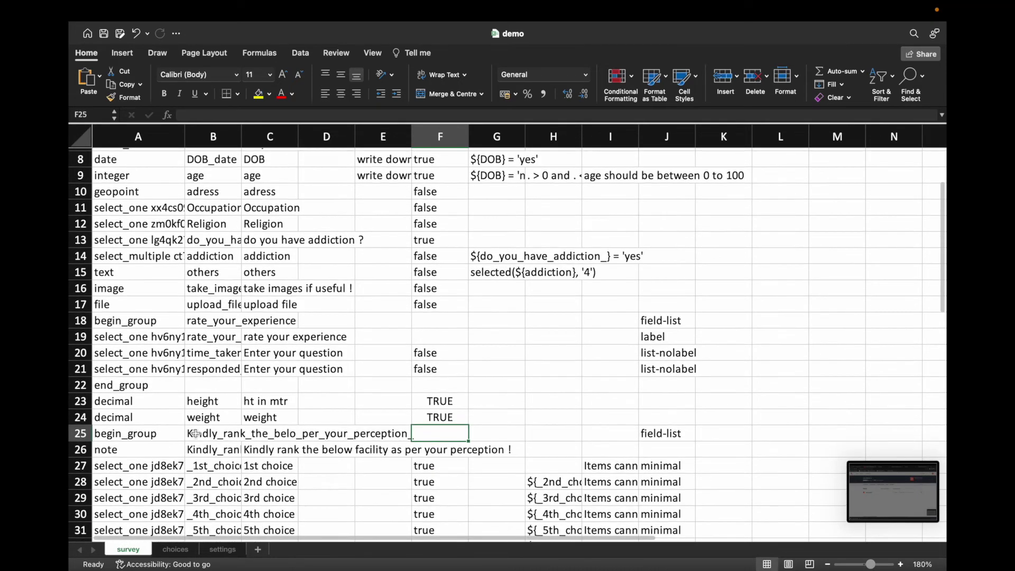
Step: Insert an empty row 25 after the weight question, then bring the vaccine workbook forward
{"action": "right_click", "coordinate": [85, 433]}
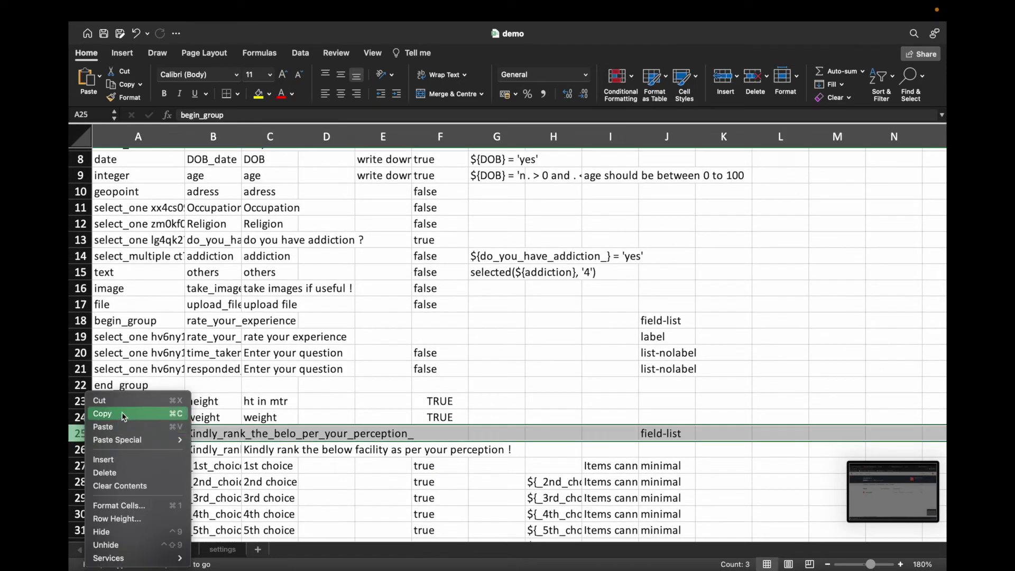
{"action": "left_click", "coordinate": [123, 460]}
{"action": "left_click", "coordinate": [136, 434]}
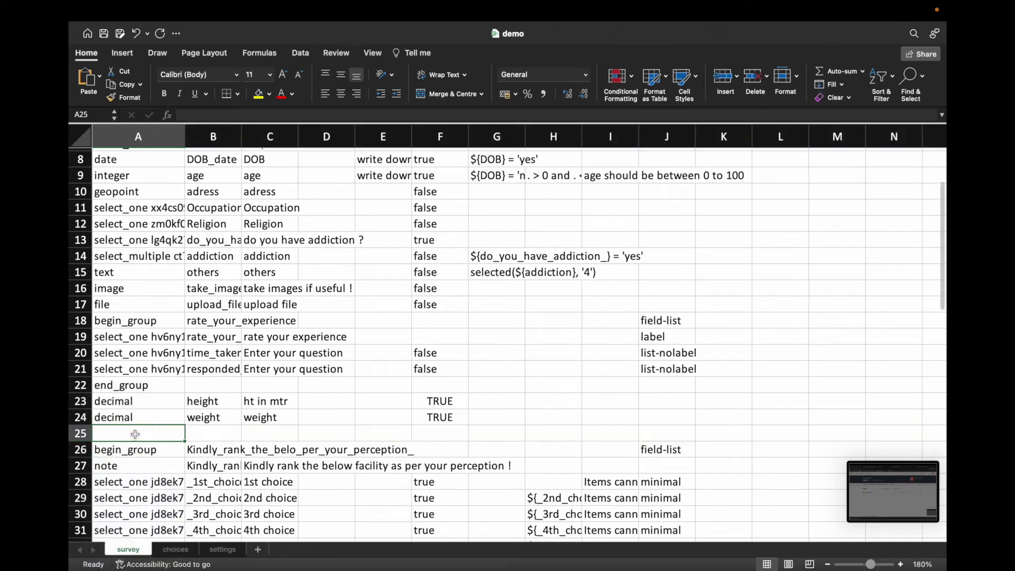
{"action": "left_click", "coordinate": [204, 435]}
{"action": "left_click", "coordinate": [254, 433]}
{"action": "left_click", "coordinate": [319, 435]}
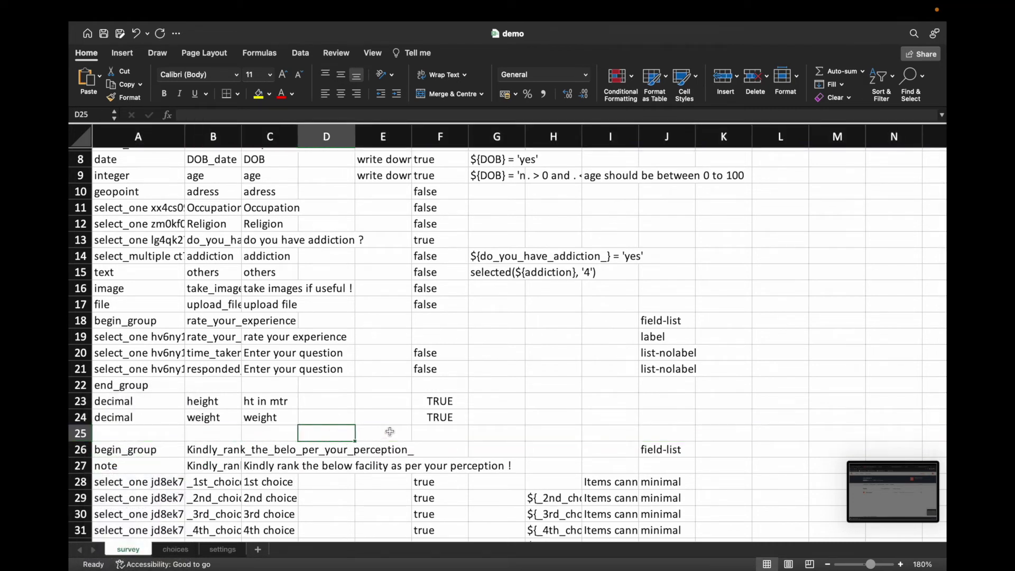
{"action": "left_click", "coordinate": [422, 431]}
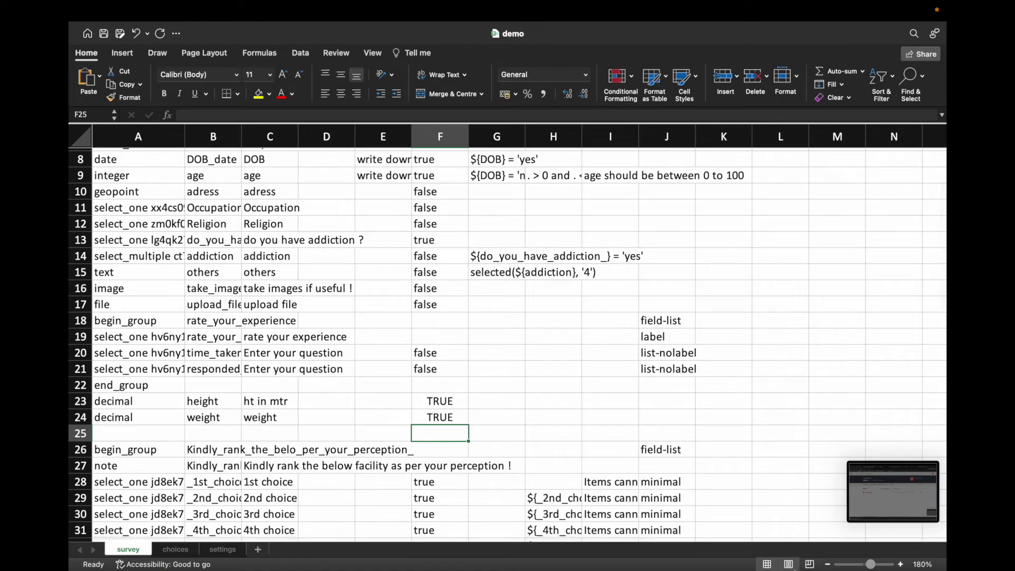
{"action": "right_click", "coordinate": [807, 532]}
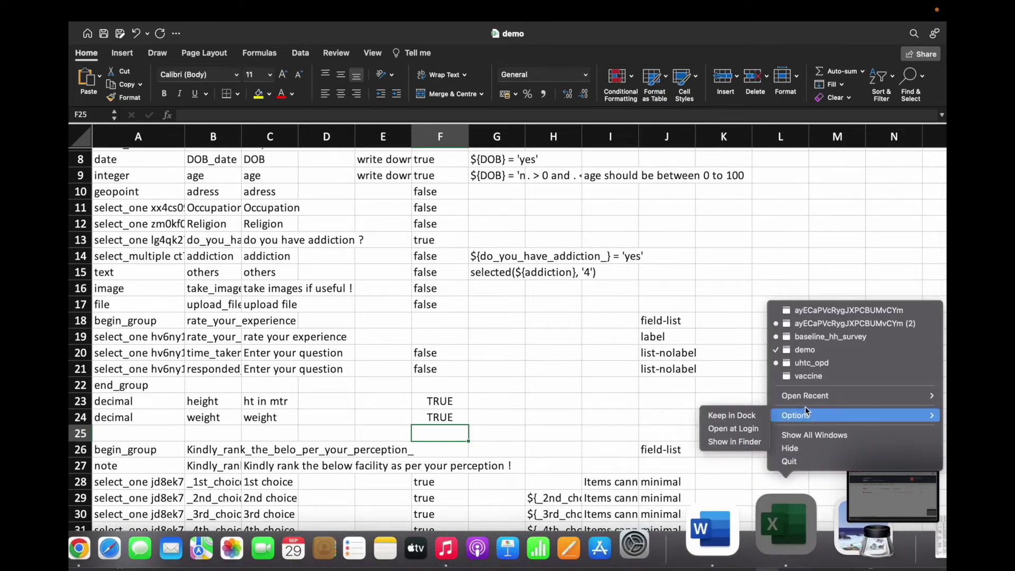
{"action": "left_click", "coordinate": [806, 378]}
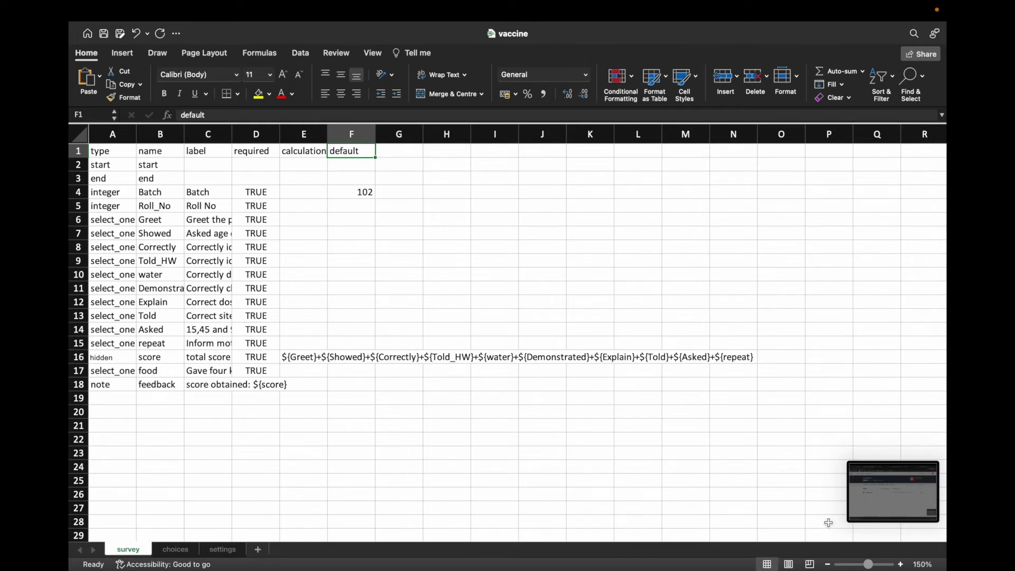
Step: Bring the demo workbook in front of the vaccine workbook using Excel's Dock menu
{"action": "mouse_move", "coordinate": [800, 568]}
{"action": "right_click", "coordinate": [794, 523]}
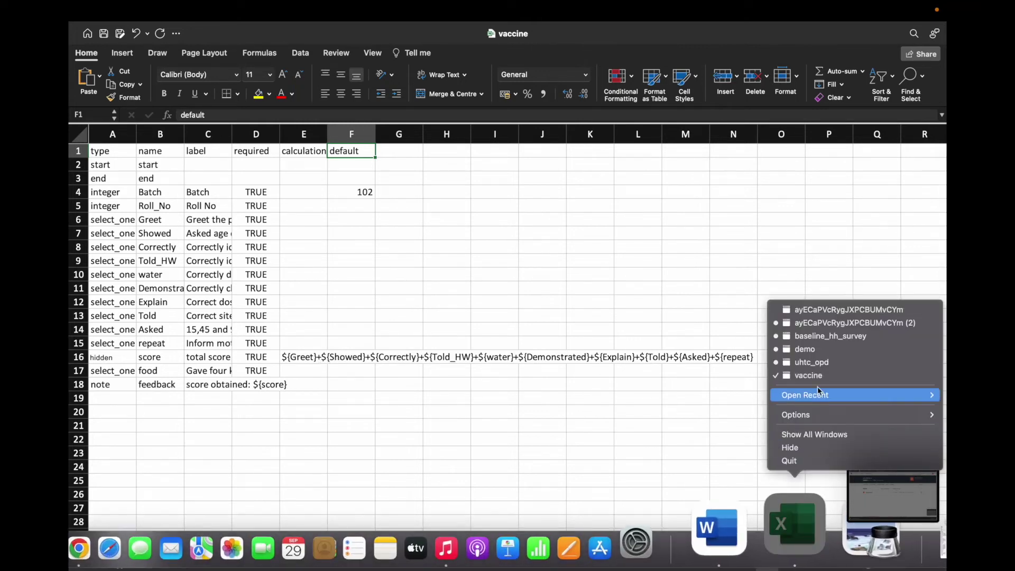
{"action": "left_click", "coordinate": [823, 351]}
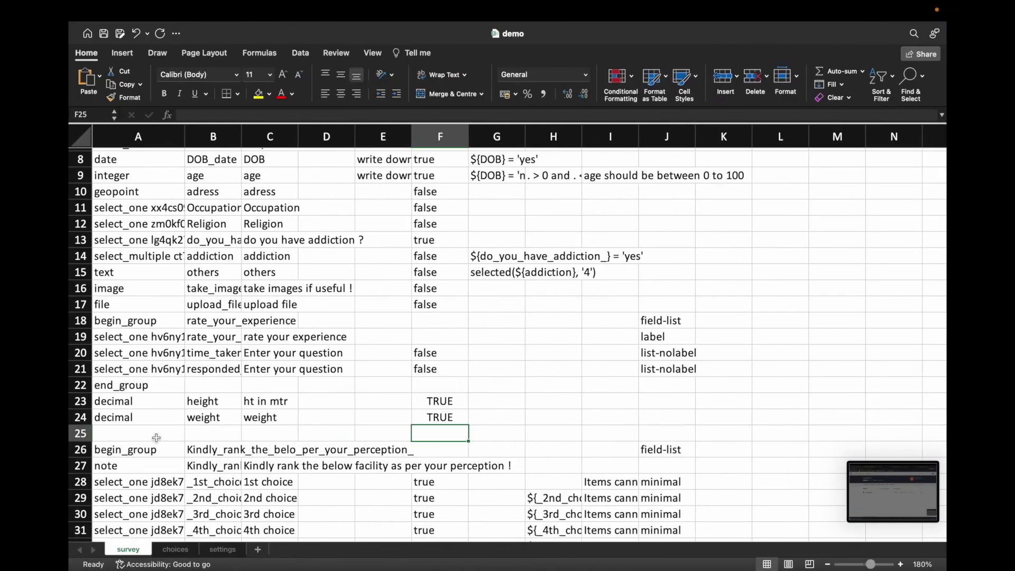
Step: Set the type of row 25 to hidden
{"action": "left_click", "coordinate": [149, 433]}
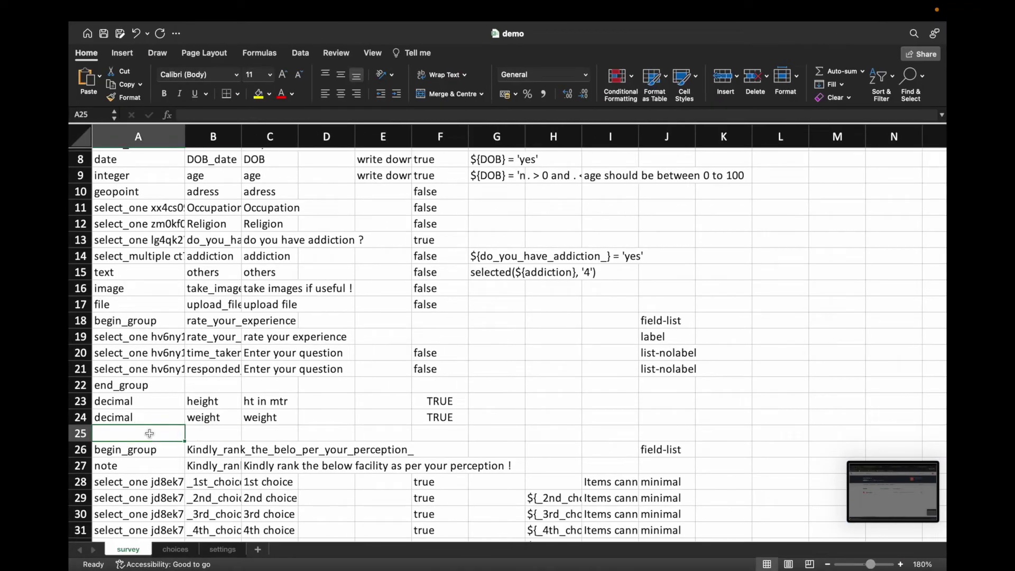
{"action": "type", "text": "hidd"}
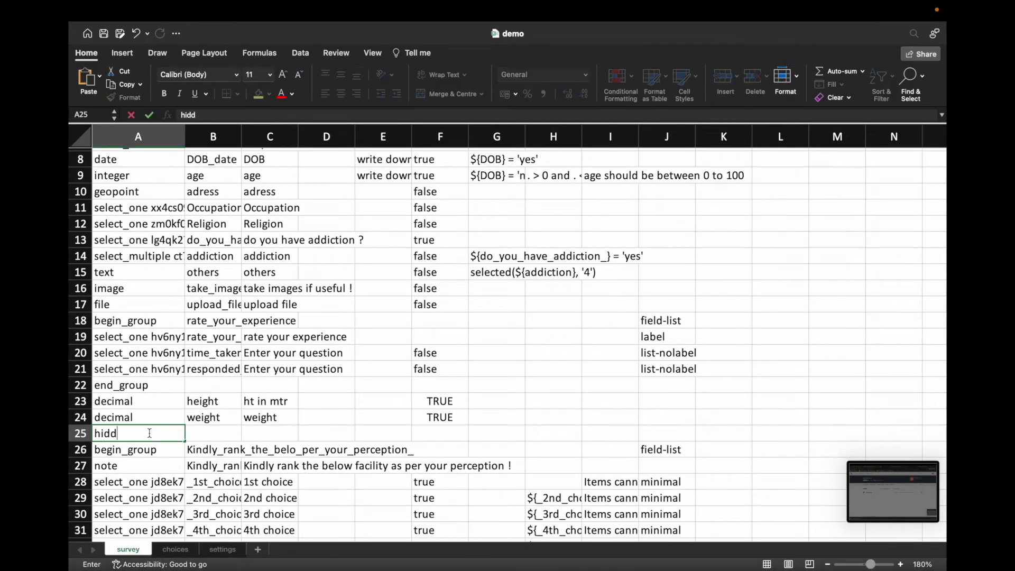
{"action": "type", "text": "en"}
{"action": "key", "text": "Tab"}
Step: Consult the vaccine workbook for reference, then return to the demo workbook
{"action": "mouse_move", "coordinate": [759, 547]}
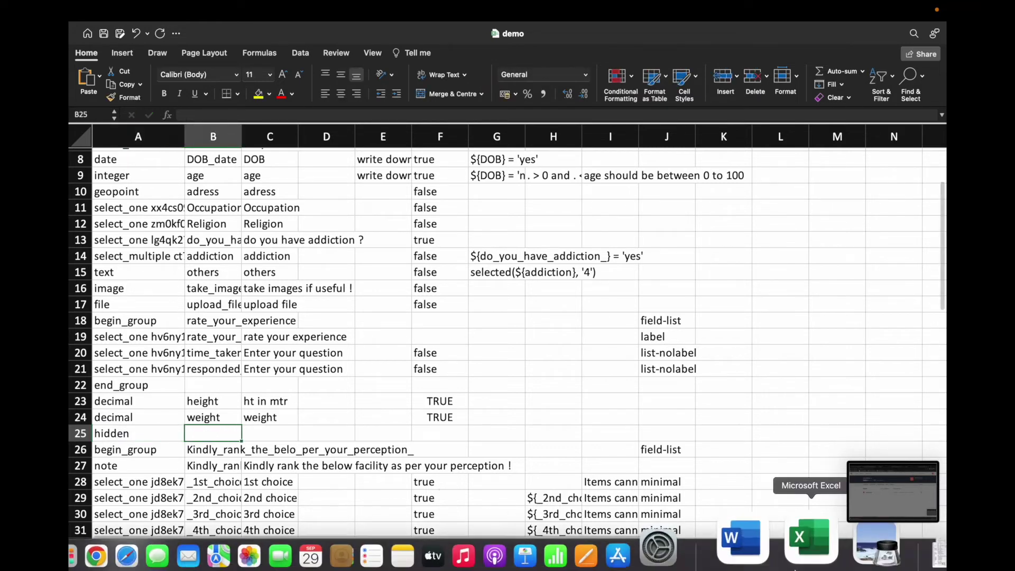
{"action": "right_click", "coordinate": [798, 523]}
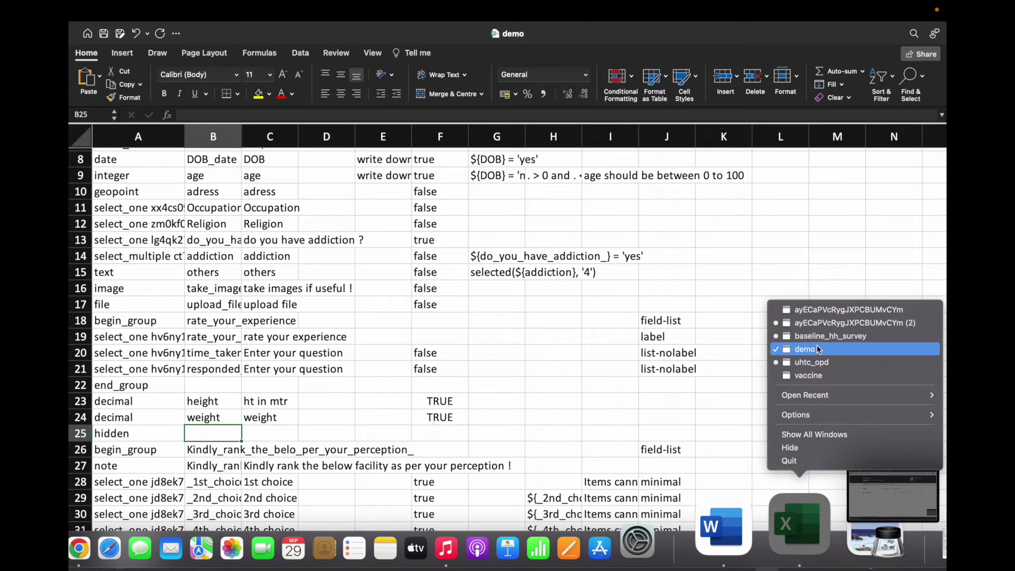
{"action": "left_click", "coordinate": [814, 374]}
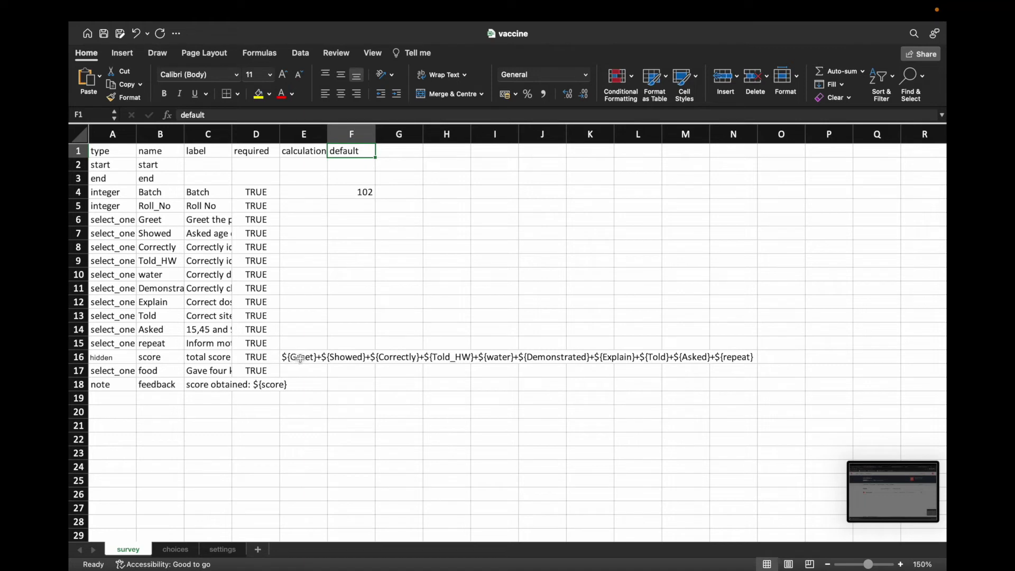
{"action": "mouse_move", "coordinate": [679, 547]}
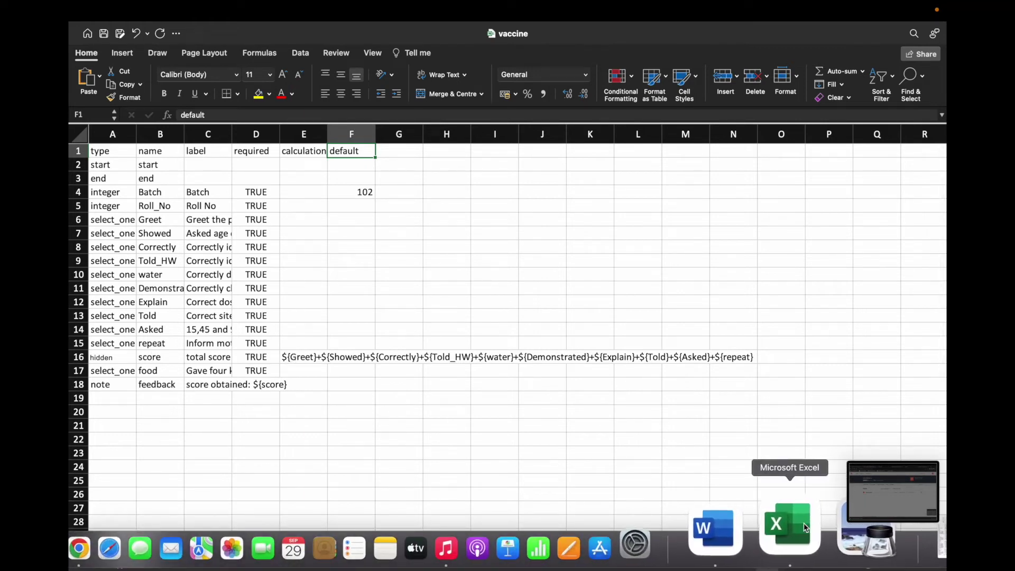
{"action": "right_click", "coordinate": [804, 527]}
{"action": "left_click", "coordinate": [809, 367]}
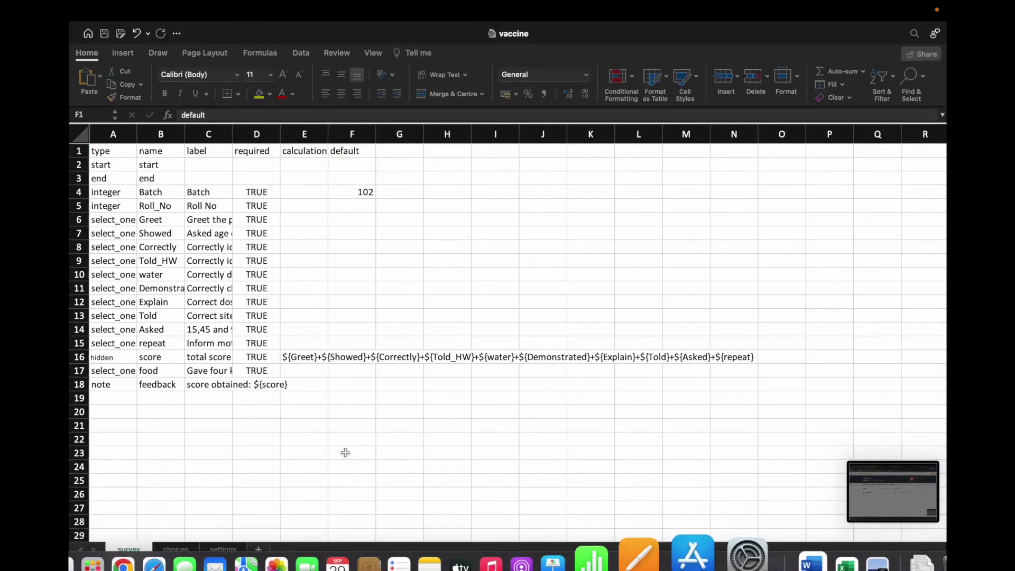
Step: Name the row 25 field bmi and give it the label BMI
{"action": "left_click", "coordinate": [275, 433]}
{"action": "left_click", "coordinate": [209, 436]}
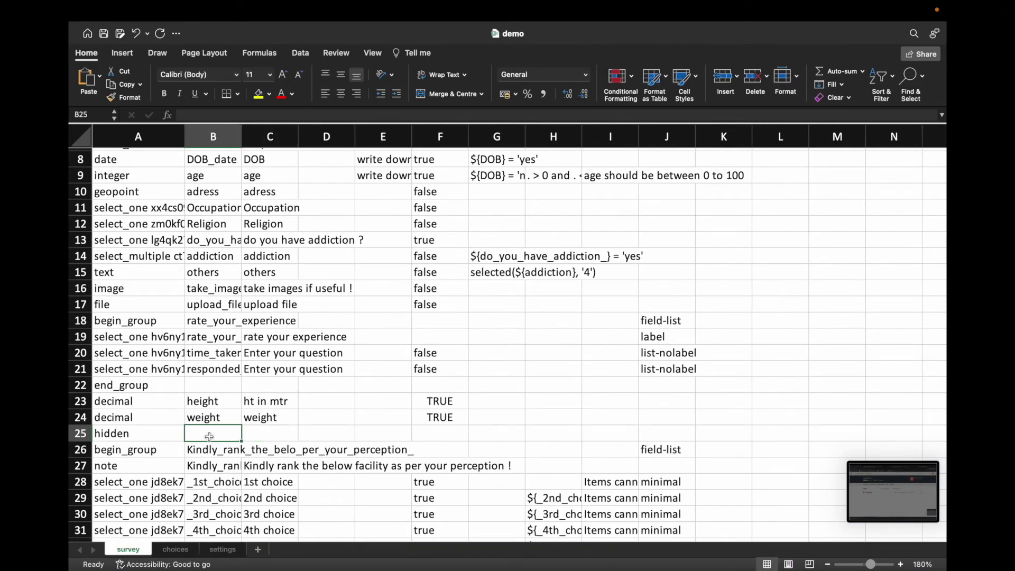
{"action": "type", "text": "bmi"}
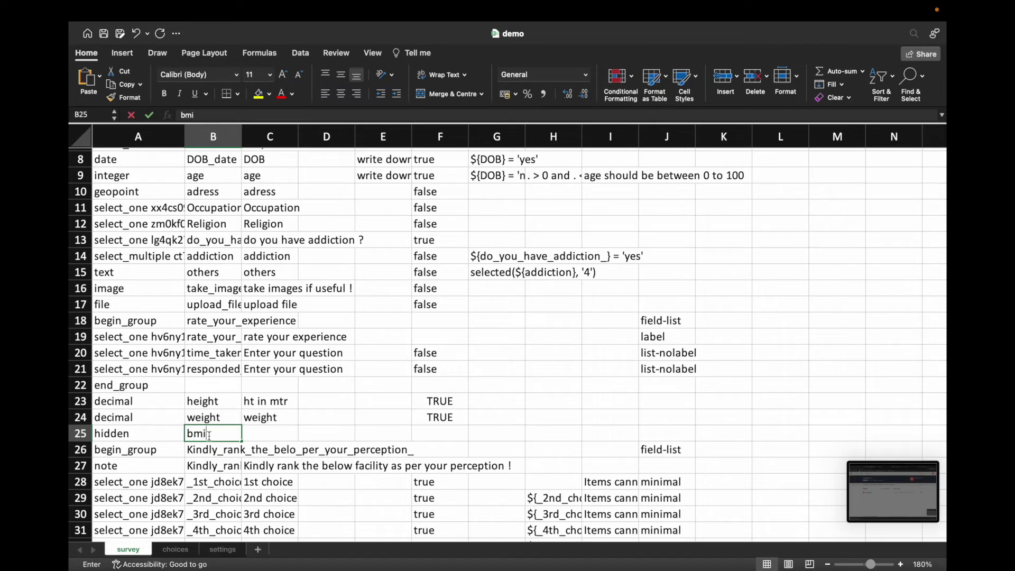
{"action": "key", "text": "Tab"}
{"action": "type", "text": "BMI"}
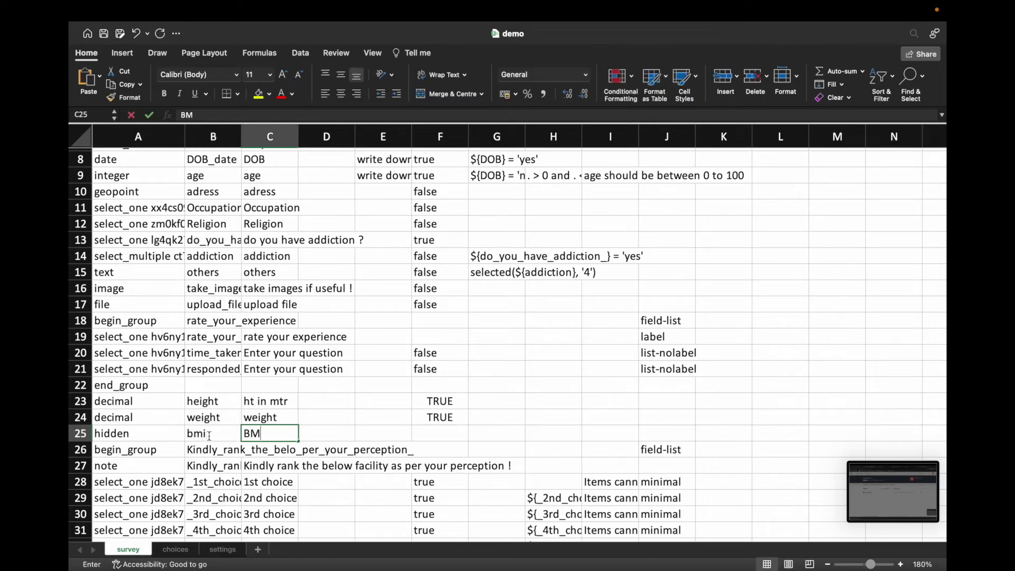
{"action": "key", "text": "Tab"}
{"action": "key", "text": "Tab"}
{"action": "key", "text": "Tab"}
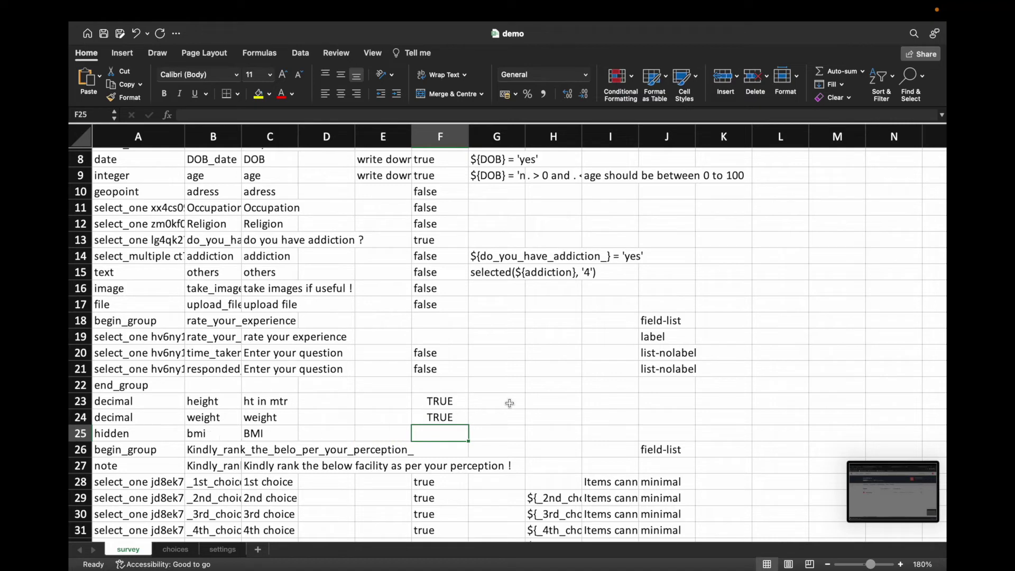
{"action": "scroll", "coordinate": [510, 402], "scroll_direction": "up", "scroll_amount": 5}
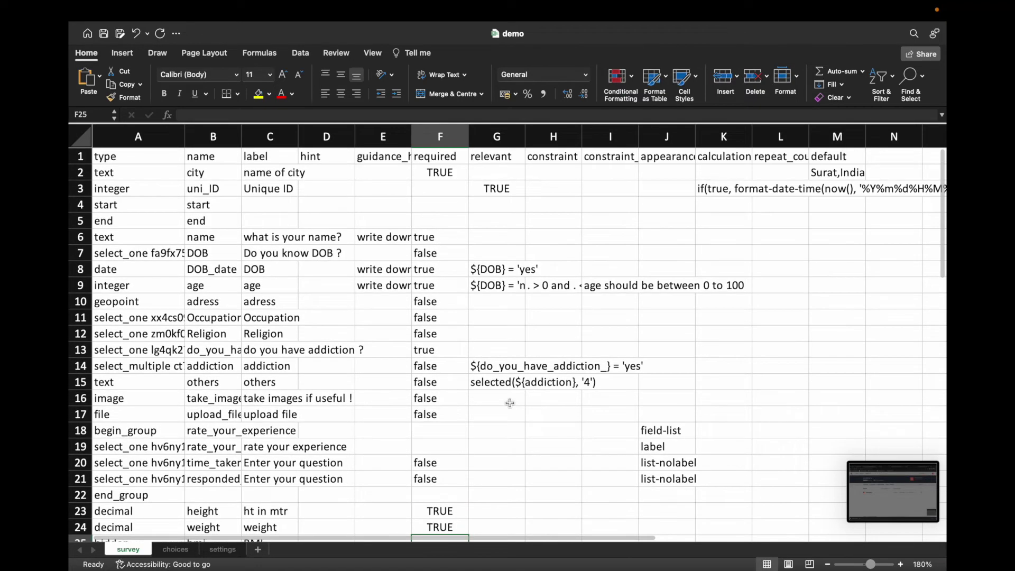
{"action": "scroll", "coordinate": [510, 403], "scroll_direction": "down", "scroll_amount": 5}
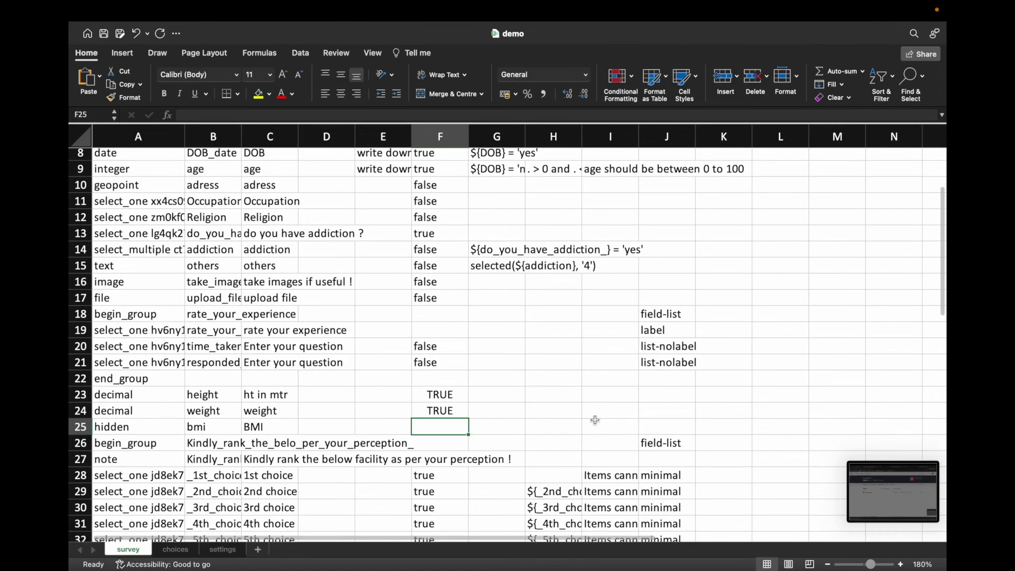
Step: Enter ${weight}/${height}*${height} as the bmi calculation in cell K25
{"action": "key", "text": "Right"}
{"action": "key", "text": "Right"}
{"action": "key", "text": "Right"}
{"action": "key", "text": "Right"}
{"action": "key", "text": "Right"}
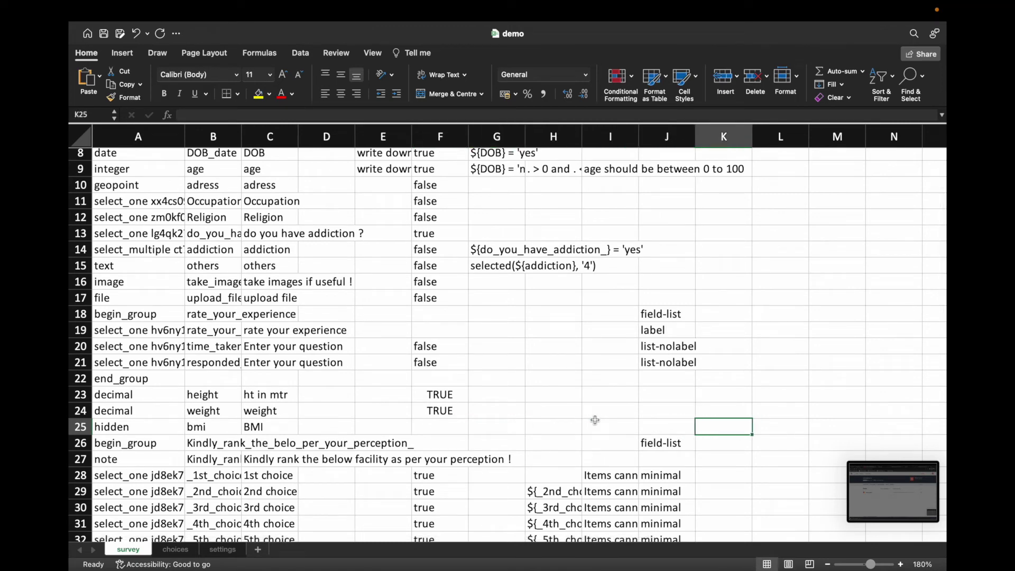
{"action": "type", "text": "${"}
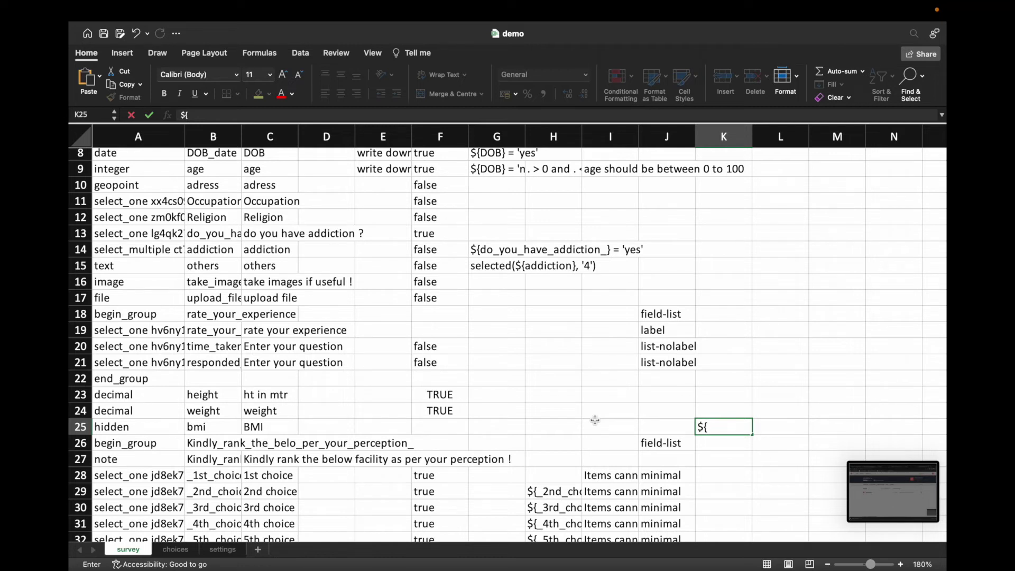
{"action": "type", "text": "weight"}
{"action": "type", "text": "}/$"}
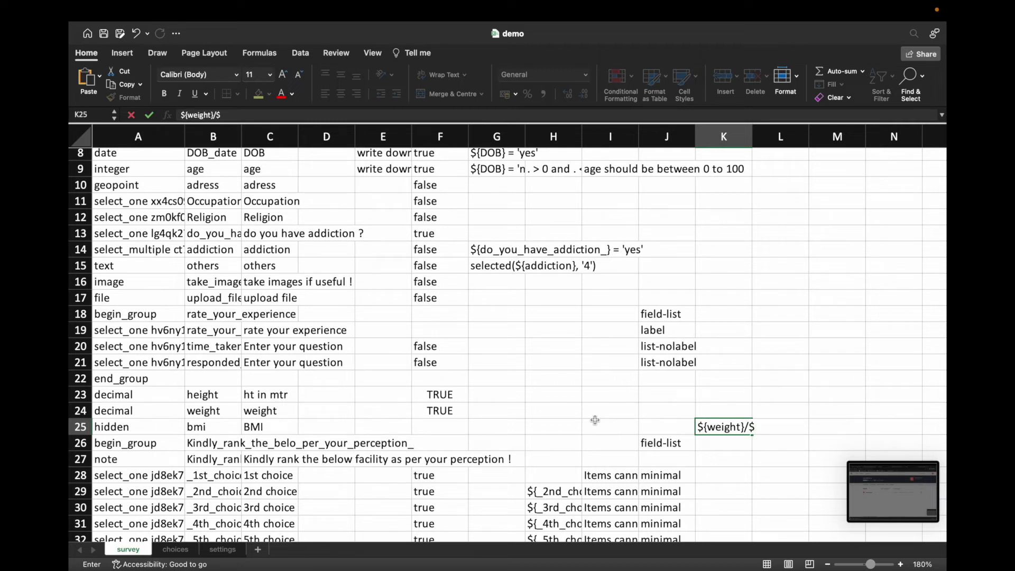
{"action": "type", "text": "{height}*$"}
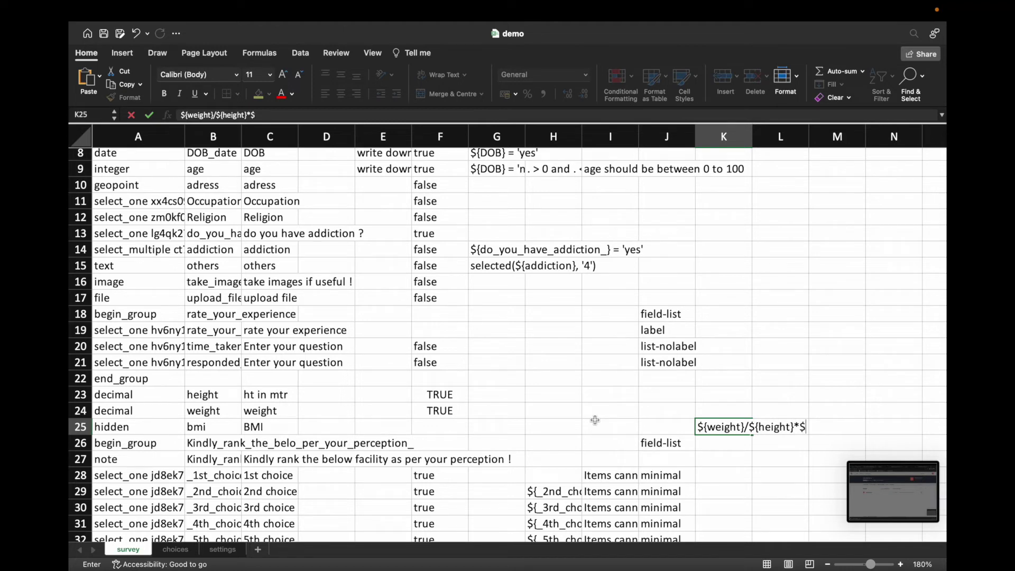
{"action": "type", "text": "{height"}
{"action": "key", "text": "Return"}
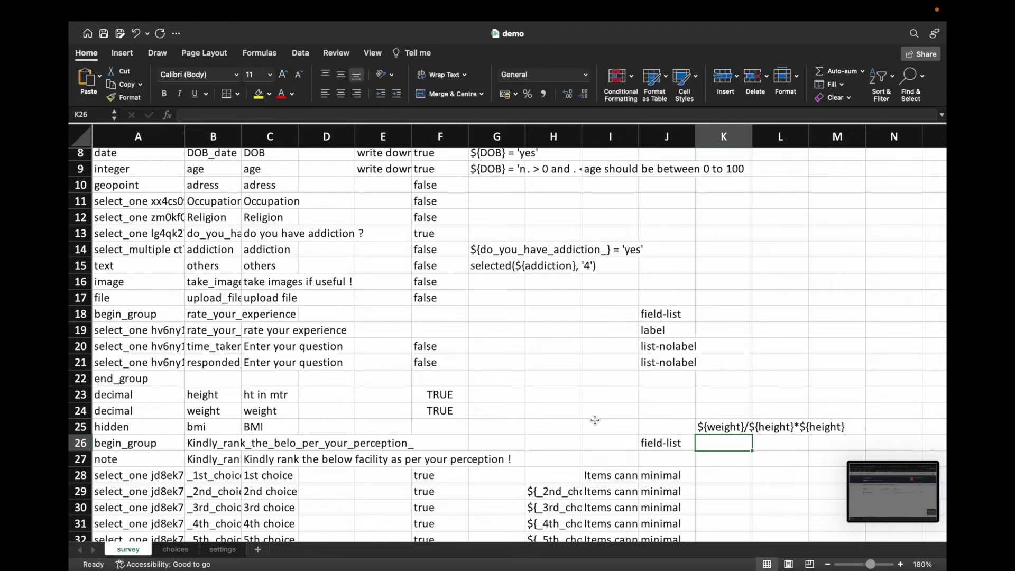
{"action": "left_click", "coordinate": [717, 427]}
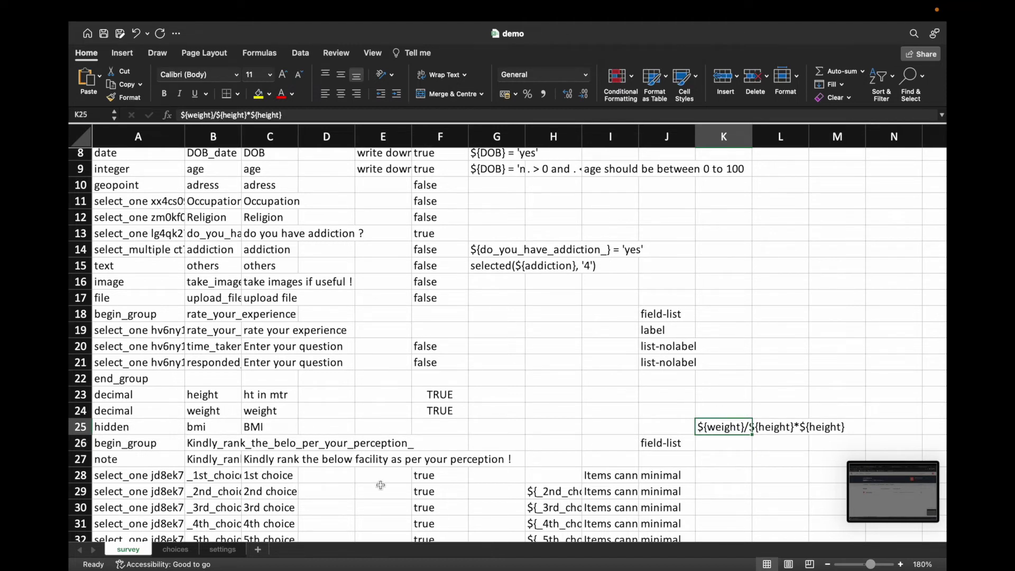
{"action": "mouse_move", "coordinate": [583, 570]}
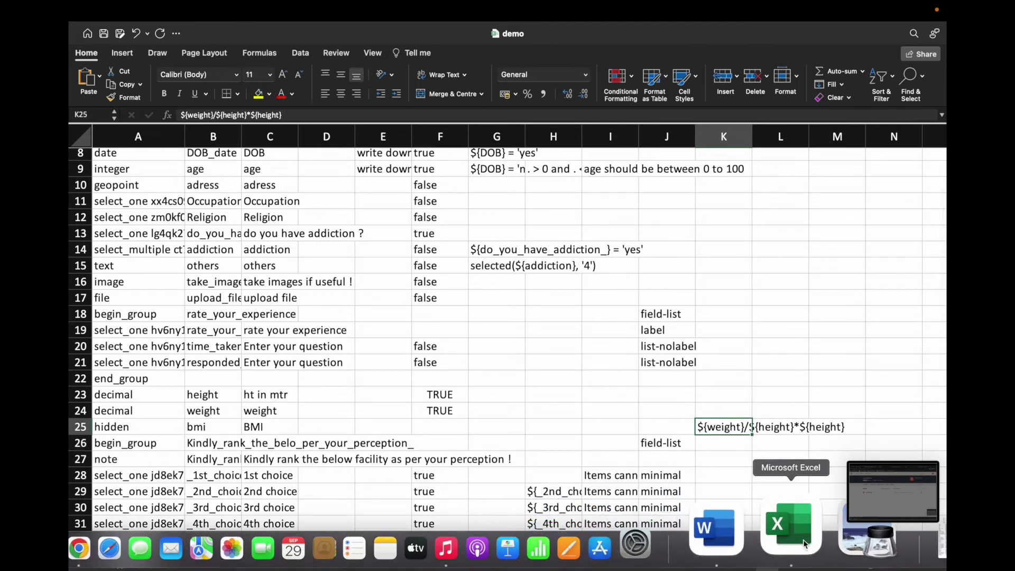
{"action": "right_click", "coordinate": [791, 528]}
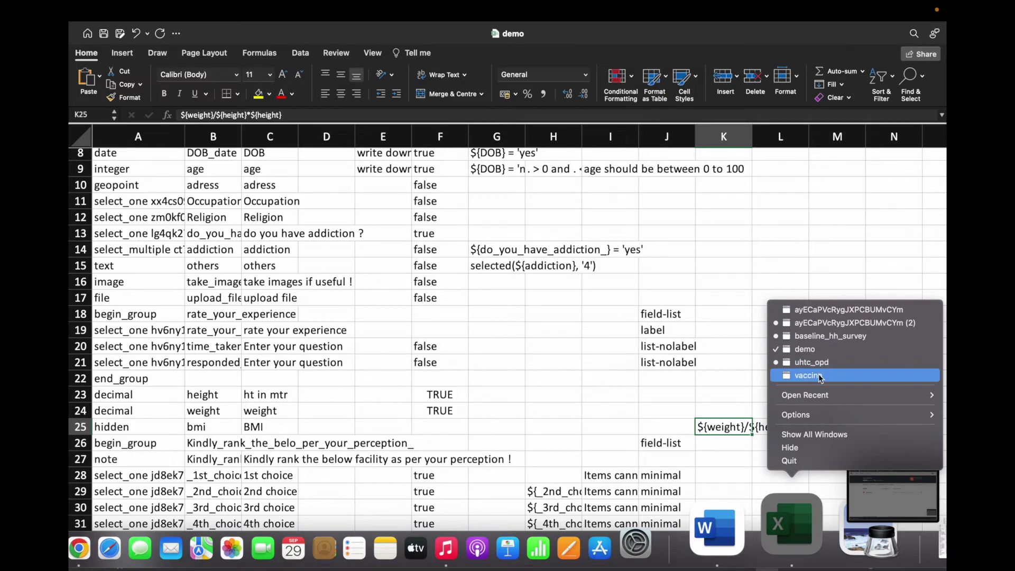
{"action": "left_click", "coordinate": [818, 375]}
{"action": "left_click", "coordinate": [111, 390]}
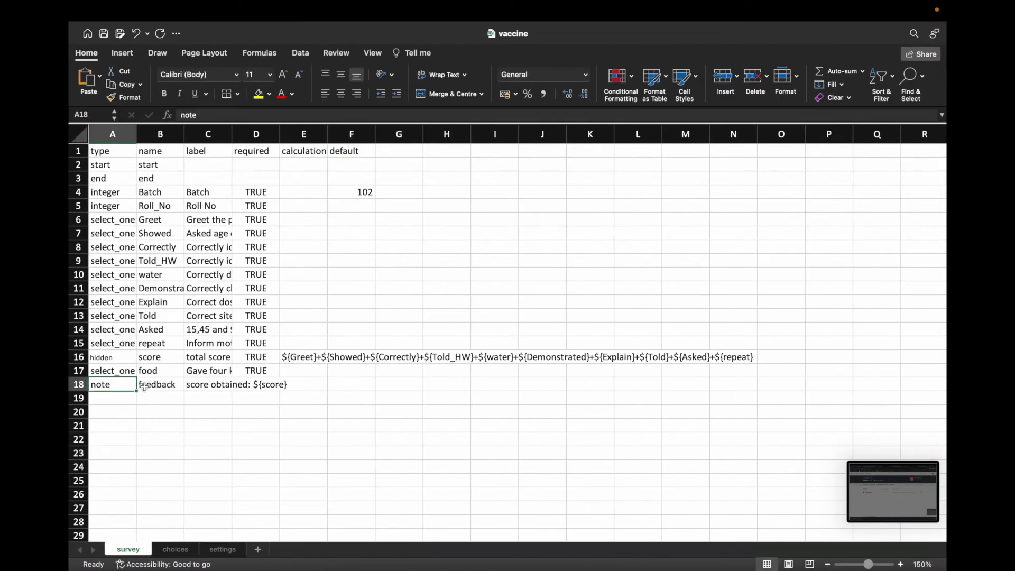
{"action": "left_click", "coordinate": [145, 388]}
{"action": "left_click", "coordinate": [201, 386]}
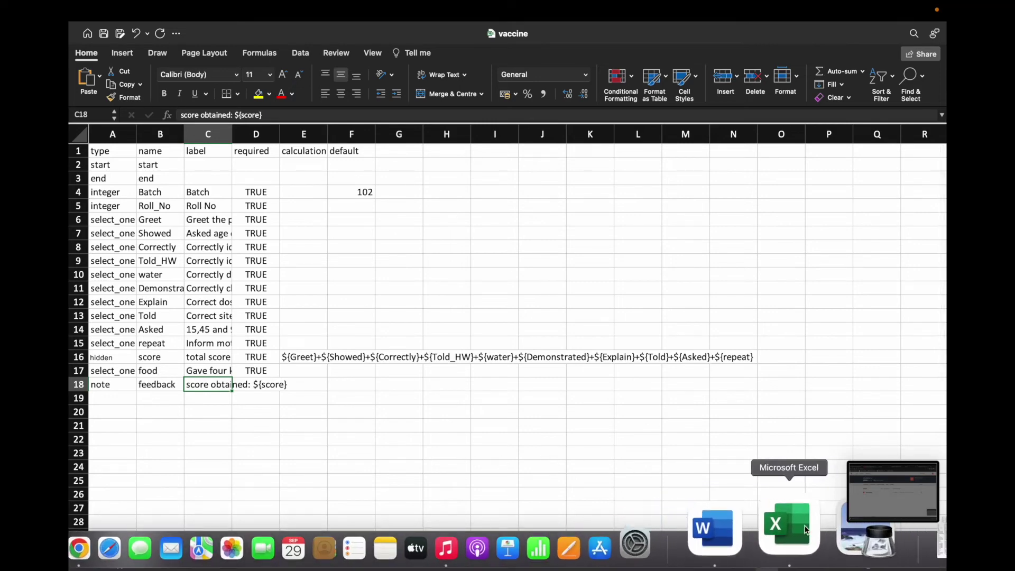
{"action": "right_click", "coordinate": [809, 510]}
{"action": "left_click", "coordinate": [810, 350]}
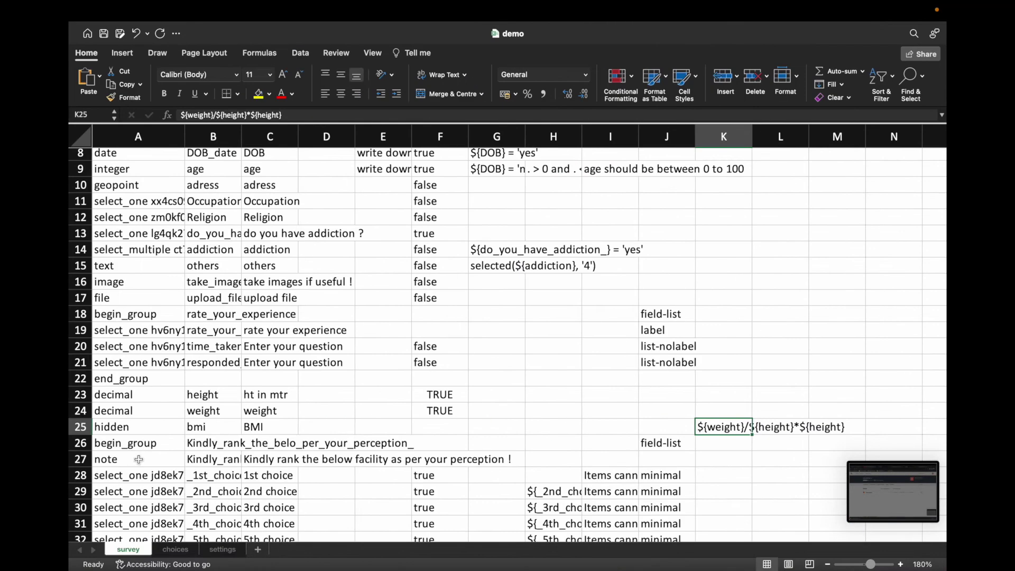
Step: Insert a row below bmi and make it a note field named BMI_show
{"action": "right_click", "coordinate": [90, 444]}
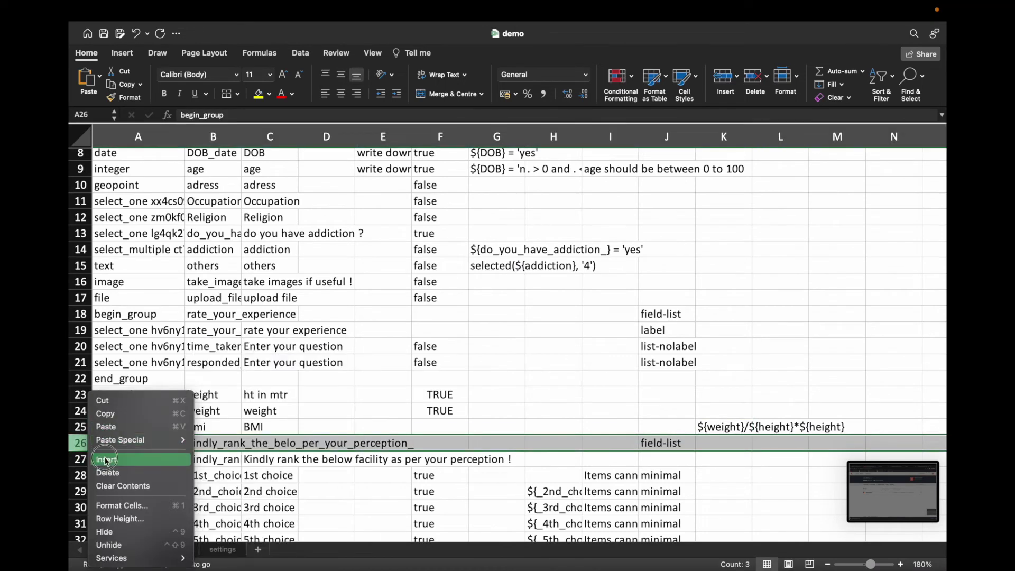
{"action": "left_click", "coordinate": [106, 459]}
{"action": "left_click", "coordinate": [124, 444]}
{"action": "type", "text": "note"}
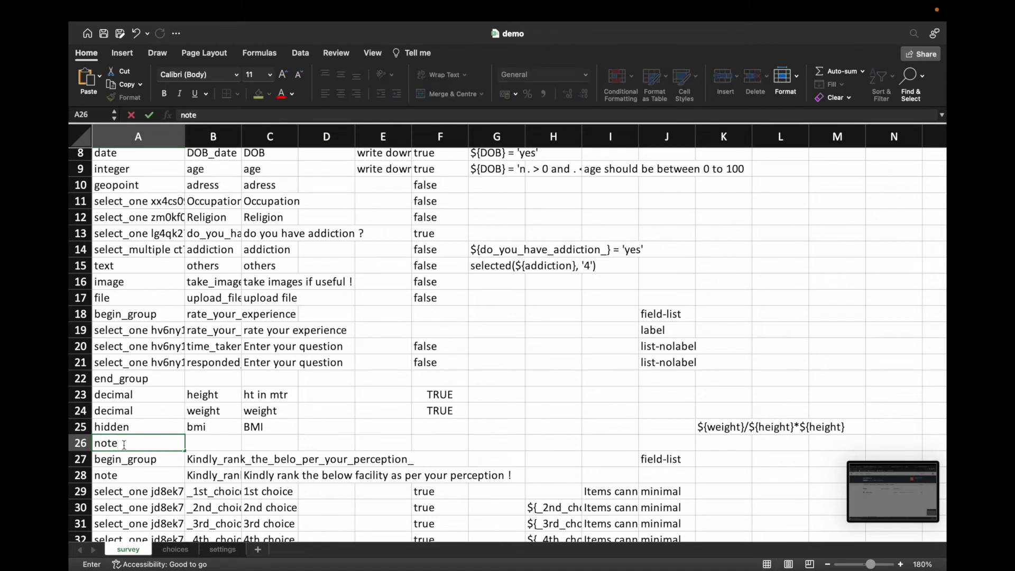
{"action": "key", "text": "Tab"}
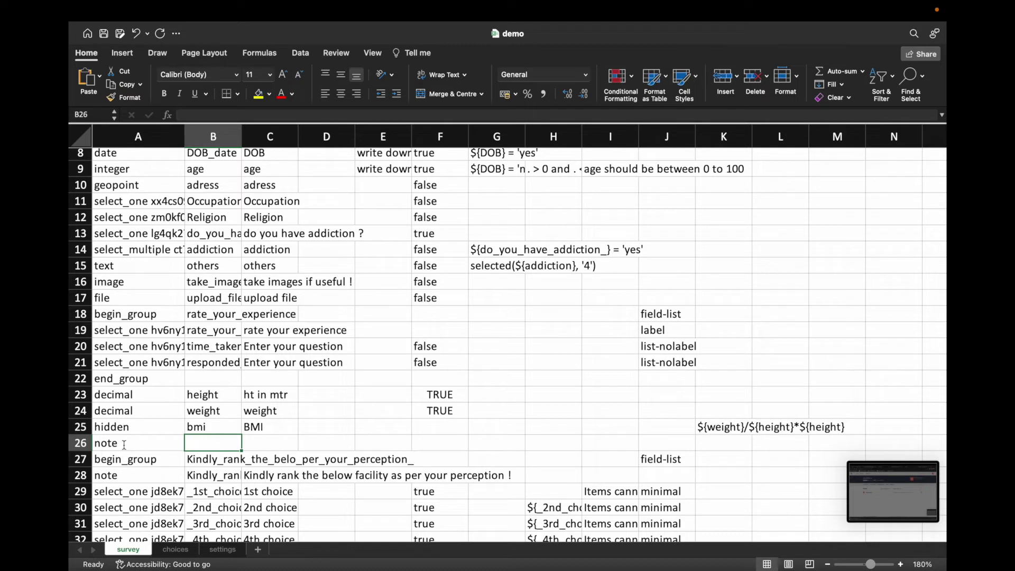
{"action": "type", "text": "B"}
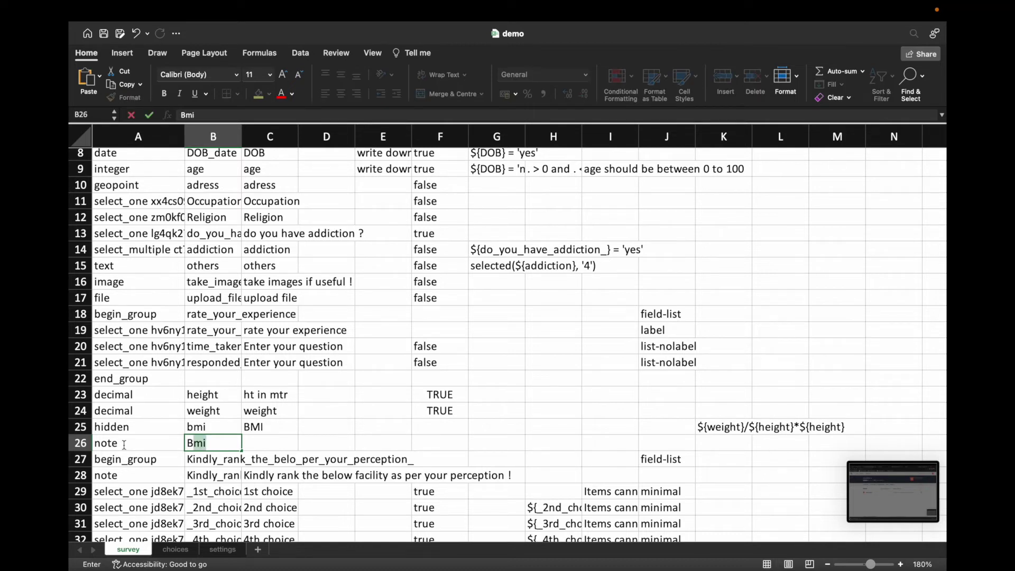
{"action": "type", "text": "MI_"}
{"action": "type", "text": "show"}
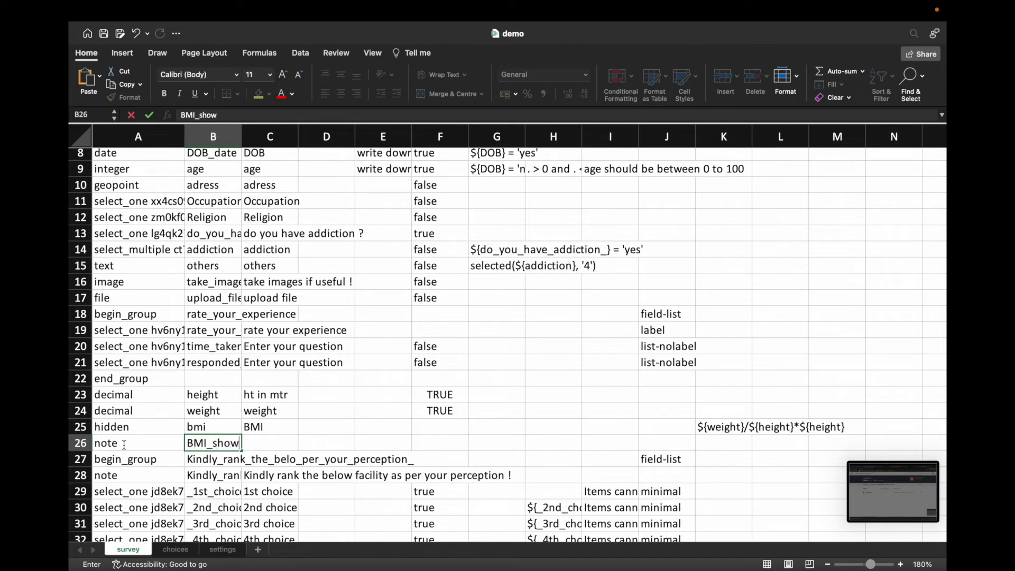
{"action": "key", "text": "Tab"}
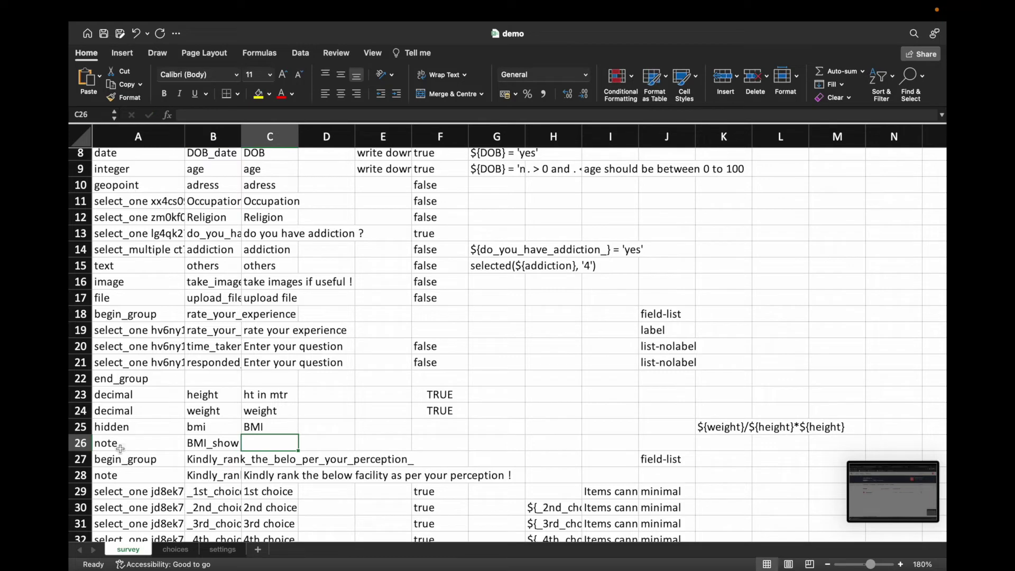
Step: Give the BMI_show note the label BMI in C26
{"action": "left_click", "coordinate": [209, 429]}
{"action": "left_click", "coordinate": [211, 444]}
{"action": "left_click", "coordinate": [213, 428]}
{"action": "left_click", "coordinate": [214, 444]}
{"action": "left_click", "coordinate": [260, 441]}
{"action": "type", "text": "BMI"}
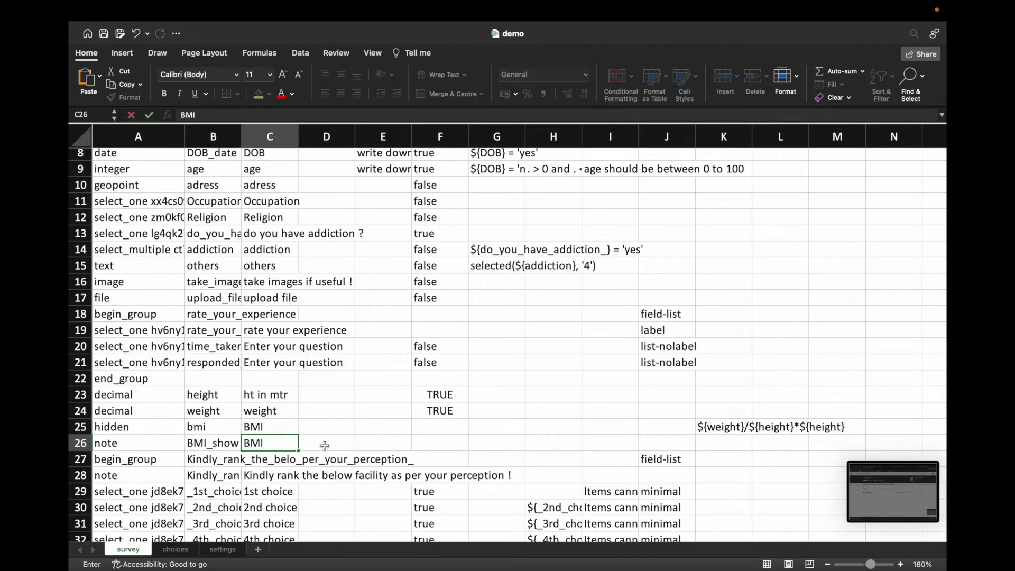
{"action": "left_click", "coordinate": [324, 445]}
{"action": "left_click", "coordinate": [285, 444]}
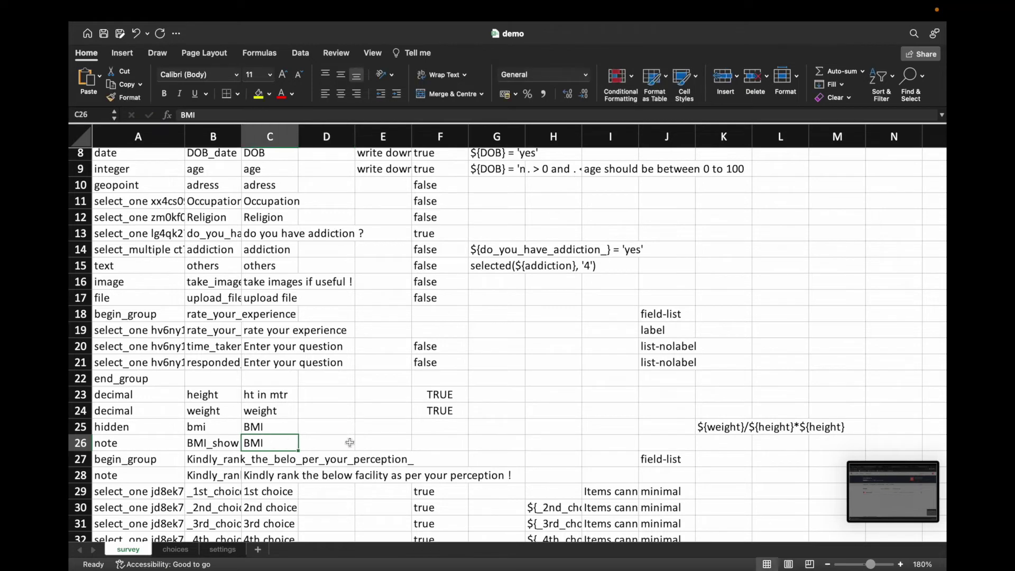
{"action": "left_click", "coordinate": [433, 440]}
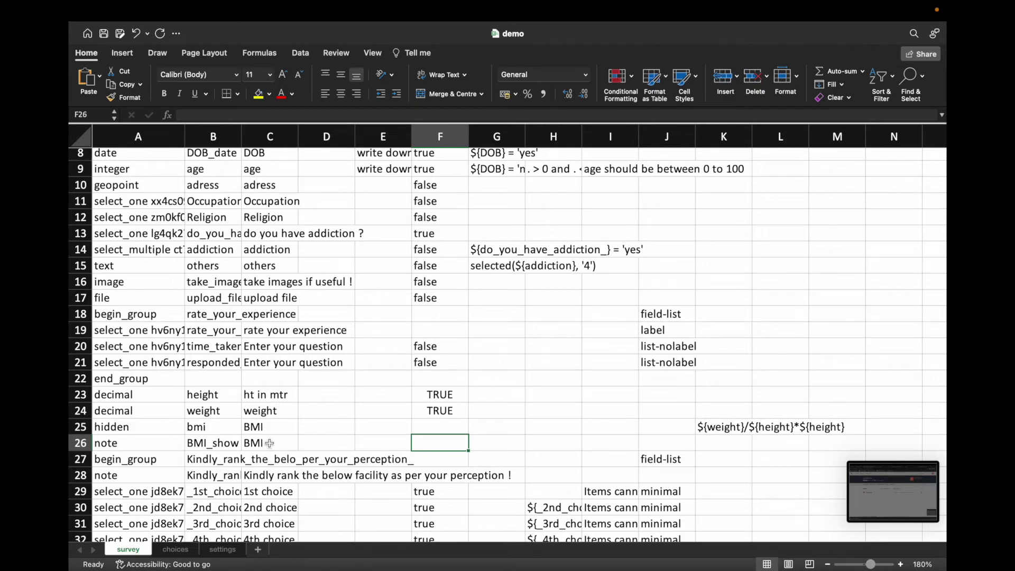
{"action": "scroll", "coordinate": [273, 440], "scroll_direction": "up", "scroll_amount": 5}
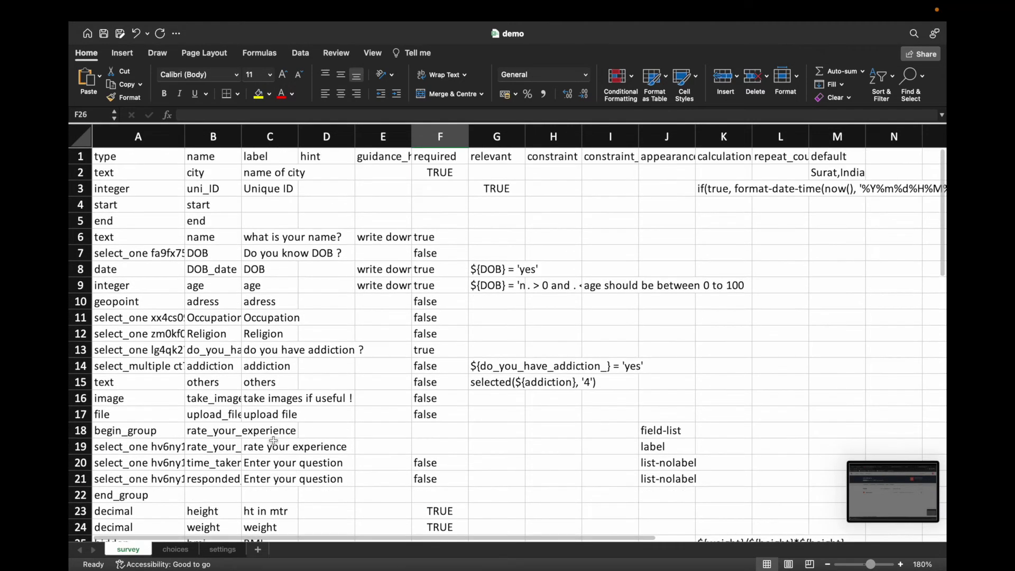
{"action": "scroll", "coordinate": [273, 440], "scroll_direction": "down", "scroll_amount": 2}
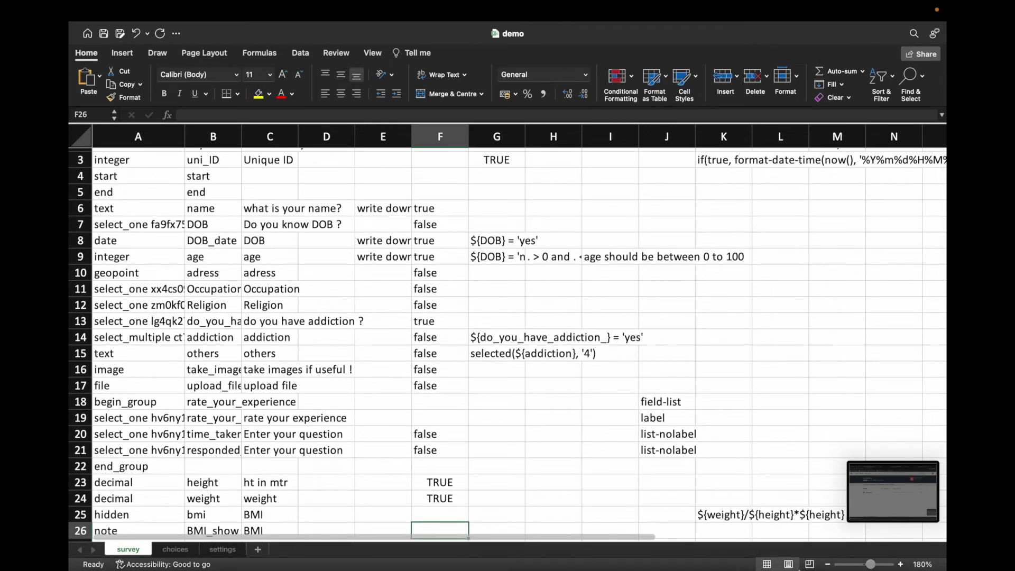
{"action": "mouse_move", "coordinate": [816, 560]}
{"action": "right_click", "coordinate": [774, 528]}
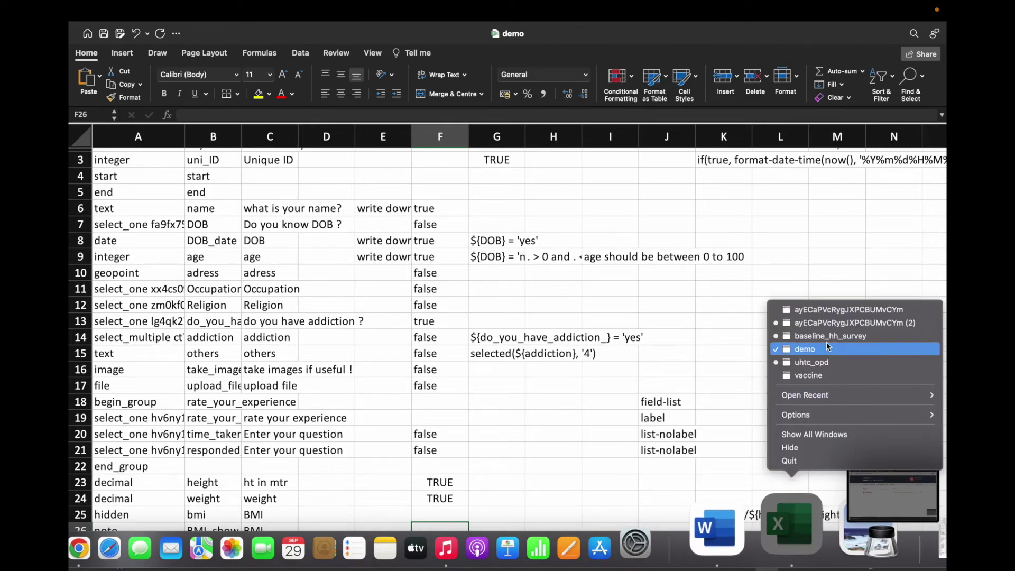
{"action": "left_click", "coordinate": [824, 374]}
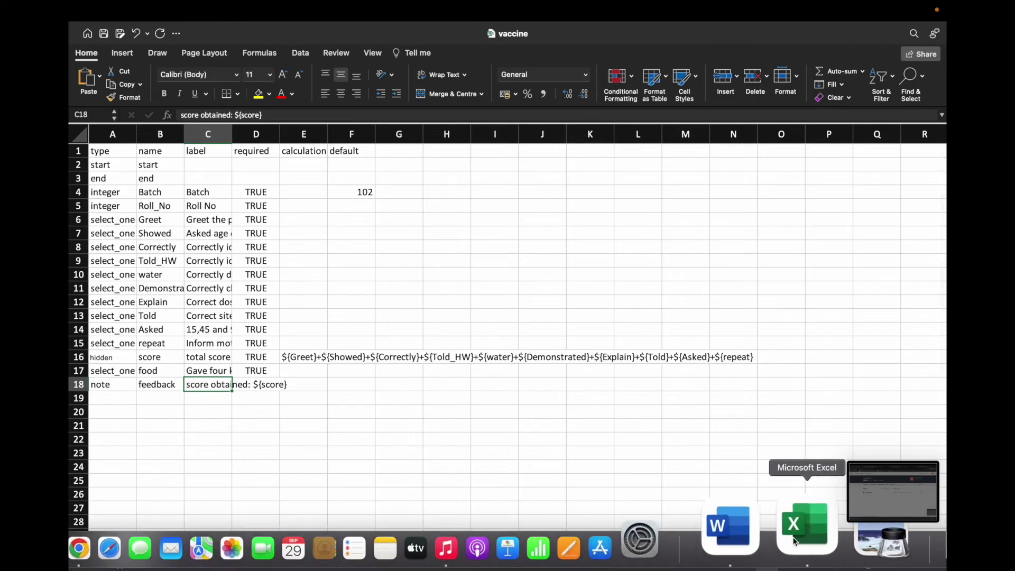
{"action": "right_click", "coordinate": [793, 539]}
{"action": "left_click", "coordinate": [793, 340]}
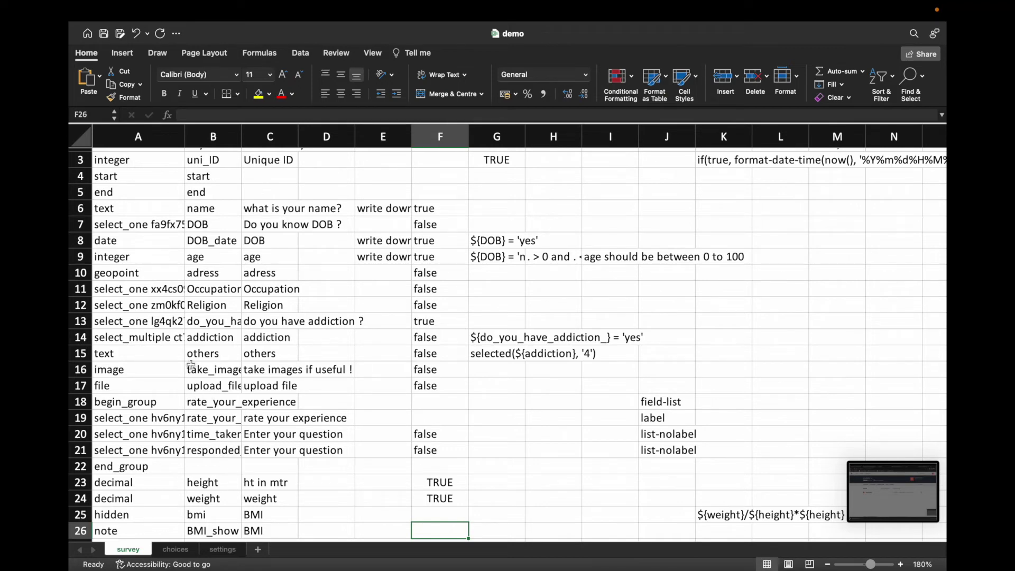
Step: Change the BMI_show note's label to 'BMI is ${bmi}'
{"action": "scroll", "coordinate": [198, 391], "scroll_direction": "down", "scroll_amount": 1}
{"action": "scroll", "coordinate": [202, 391], "scroll_direction": "down", "scroll_amount": 5}
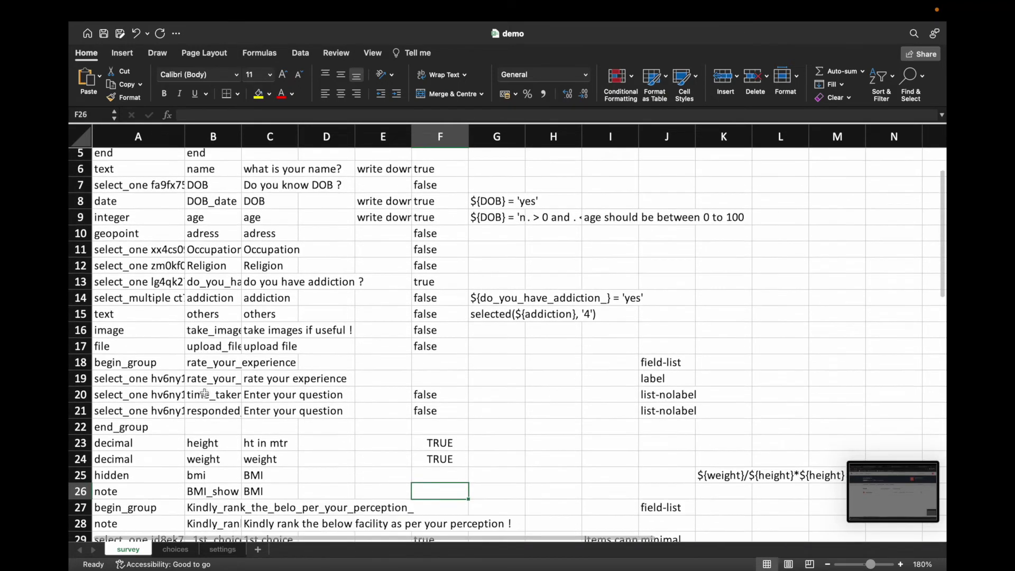
{"action": "left_click", "coordinate": [224, 410]}
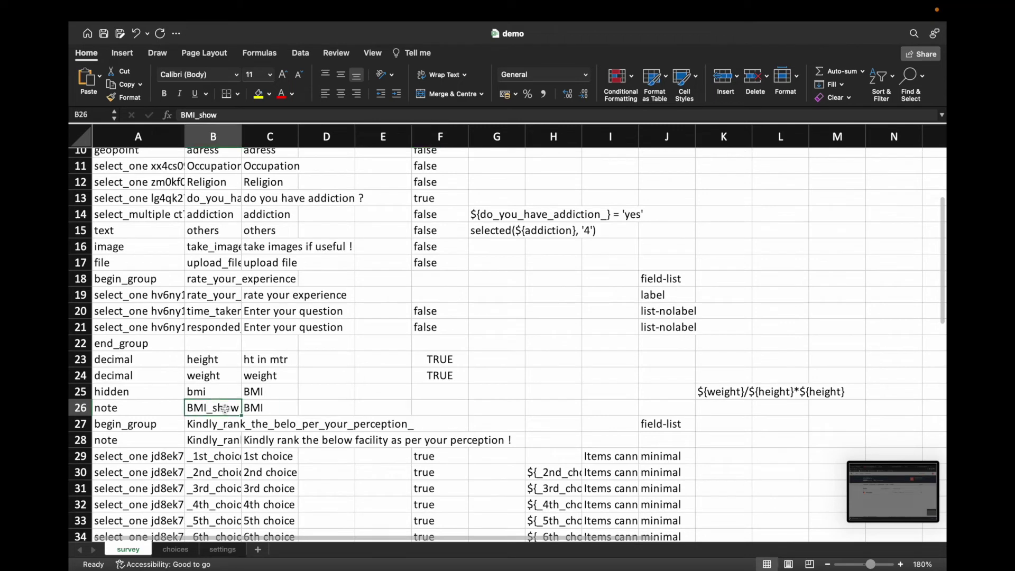
{"action": "left_click", "coordinate": [258, 408]}
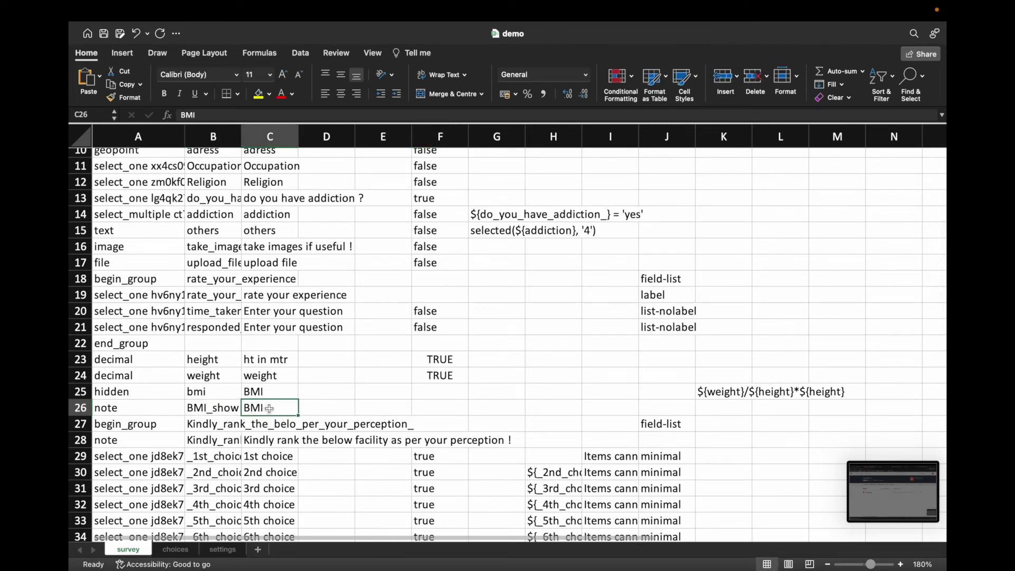
{"action": "double_click", "coordinate": [270, 408]}
{"action": "type", "text": "is"}
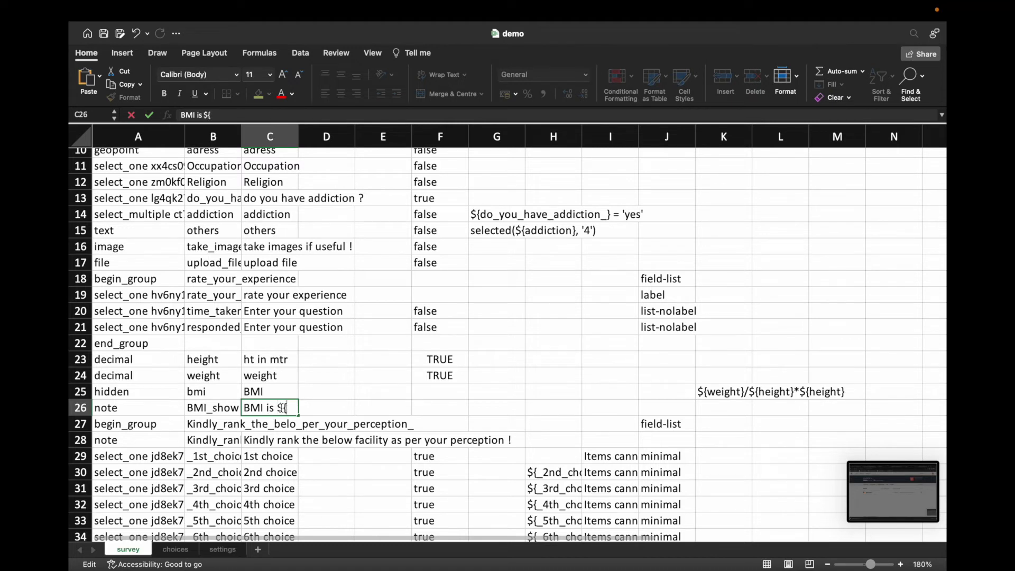
{"action": "type", "text": "${bmi"}
{"action": "key", "text": "Return"}
{"action": "left_click", "coordinate": [286, 410]}
Step: Verify the bmi field name, then close the vaccine webform tab in the browser
{"action": "left_click", "coordinate": [208, 394]}
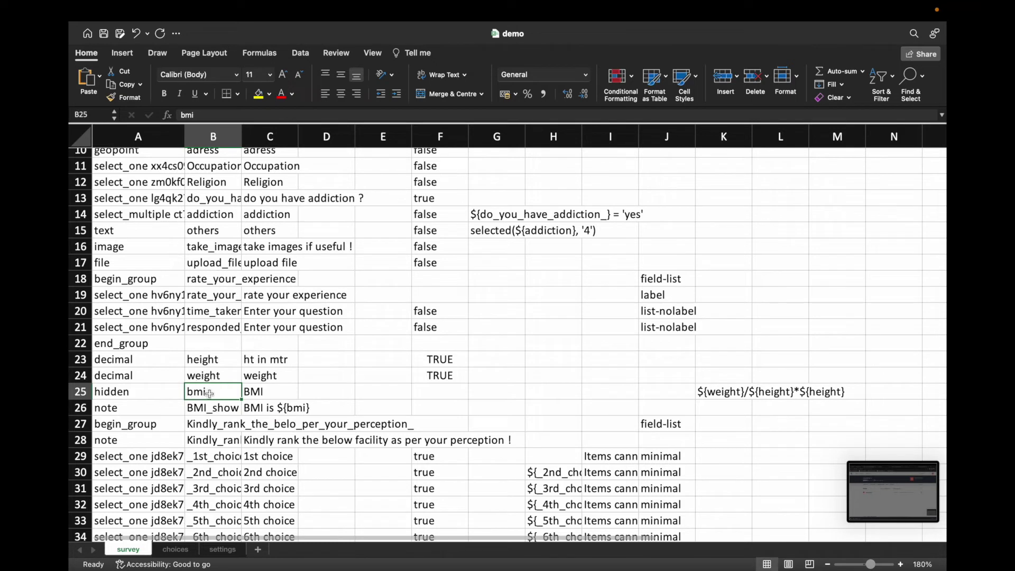
{"action": "left_click", "coordinate": [285, 408]}
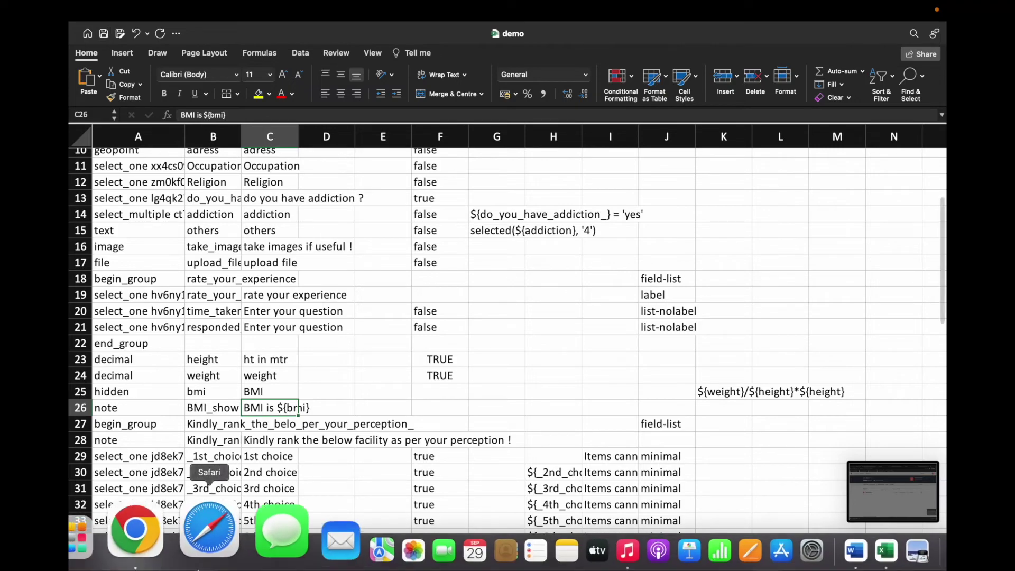
{"action": "left_click", "coordinate": [166, 537]}
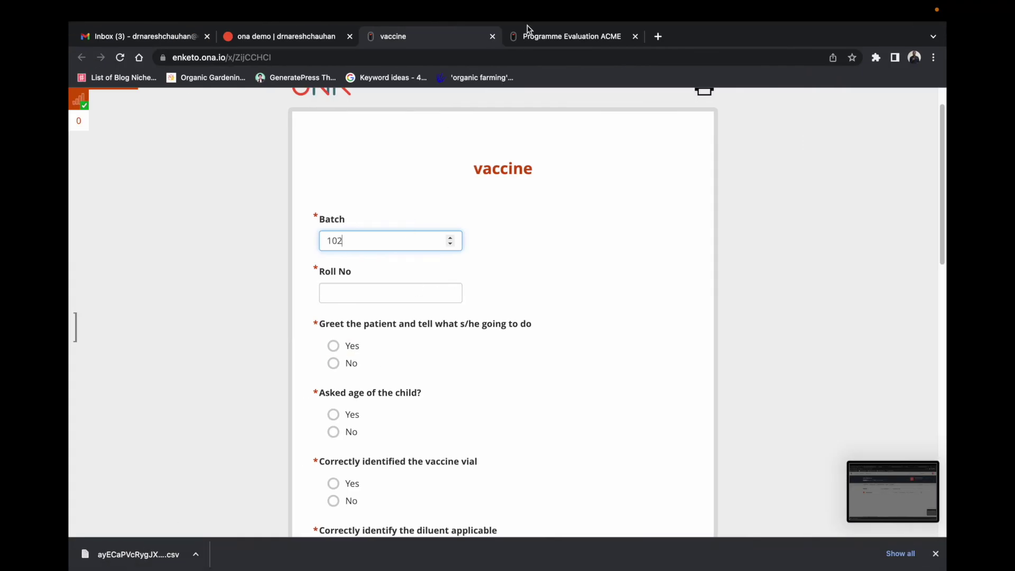
{"action": "left_click", "coordinate": [492, 36]}
Step: Replace the Ona demo form with demo.xlsx and dismiss the bmi calculation validation error
{"action": "left_click", "coordinate": [321, 37]}
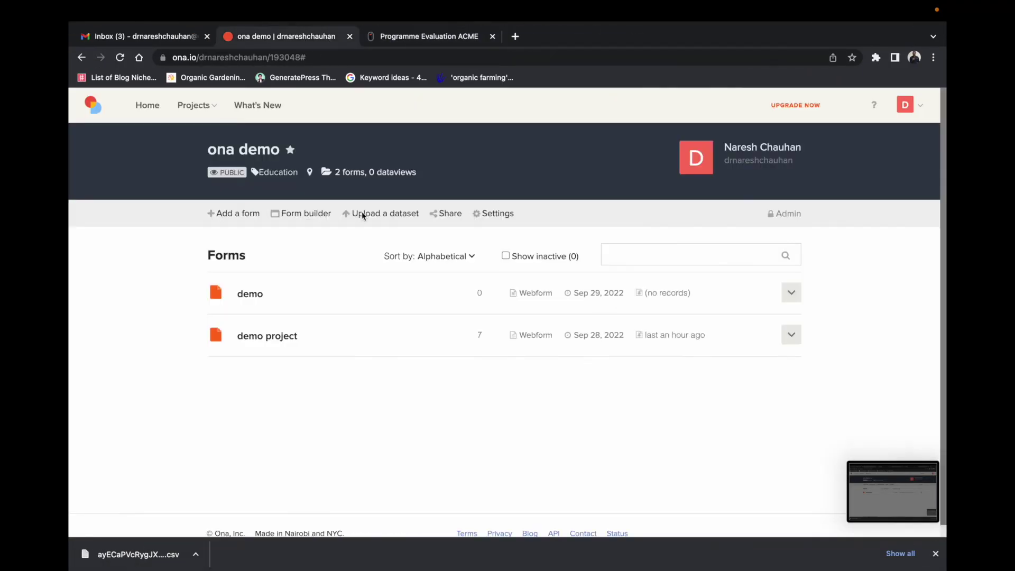
{"action": "left_click", "coordinate": [792, 295]}
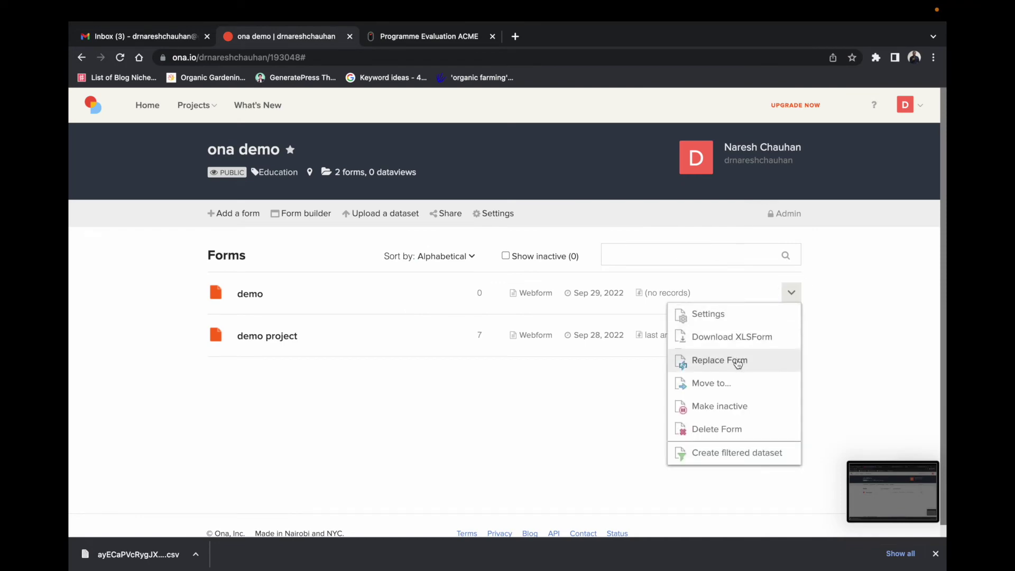
{"action": "left_click", "coordinate": [737, 360]}
{"action": "left_click", "coordinate": [369, 286]}
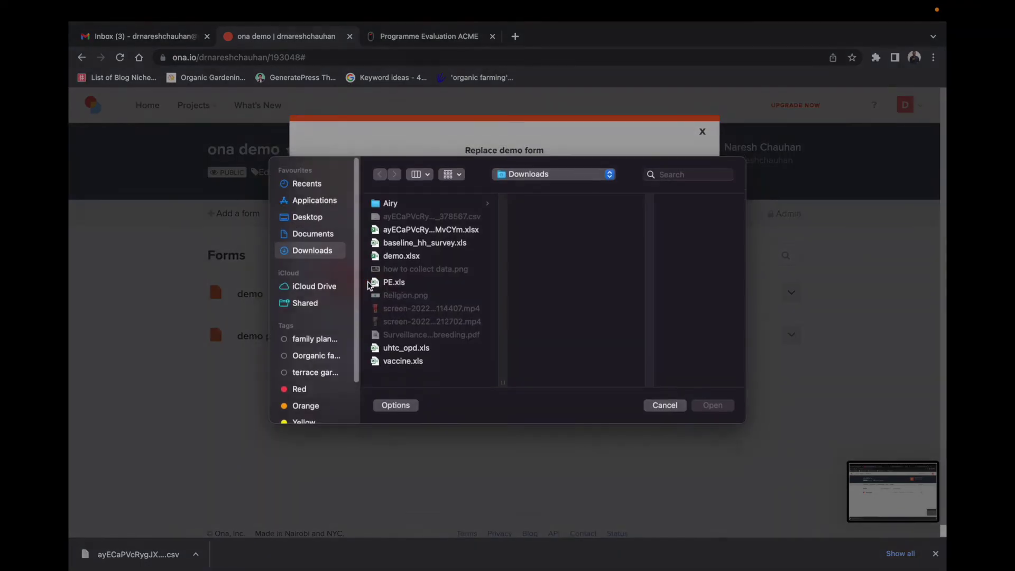
{"action": "left_click", "coordinate": [407, 263]}
{"action": "left_click", "coordinate": [711, 412]}
{"action": "left_click", "coordinate": [389, 323]}
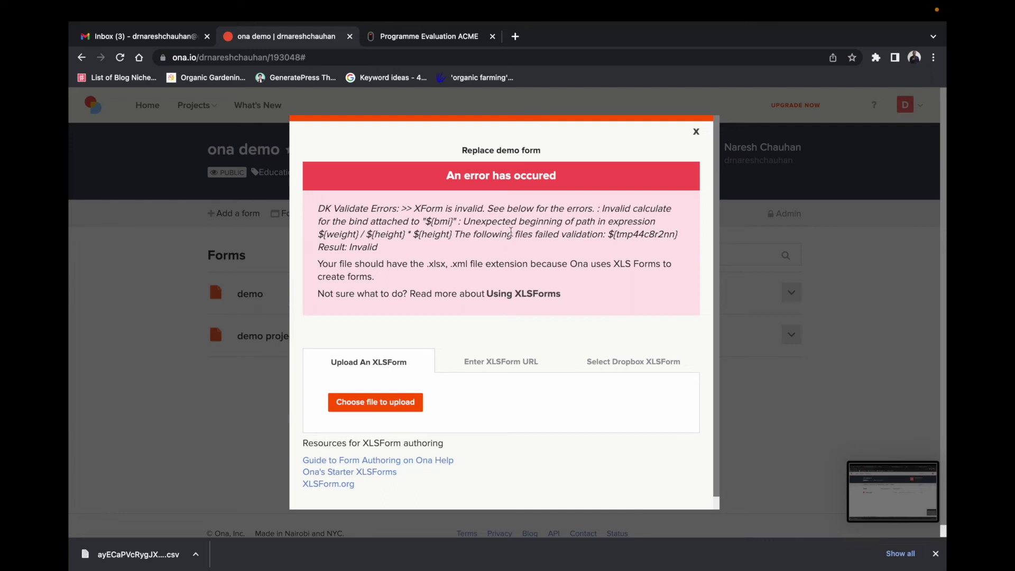
{"action": "left_click", "coordinate": [696, 131]}
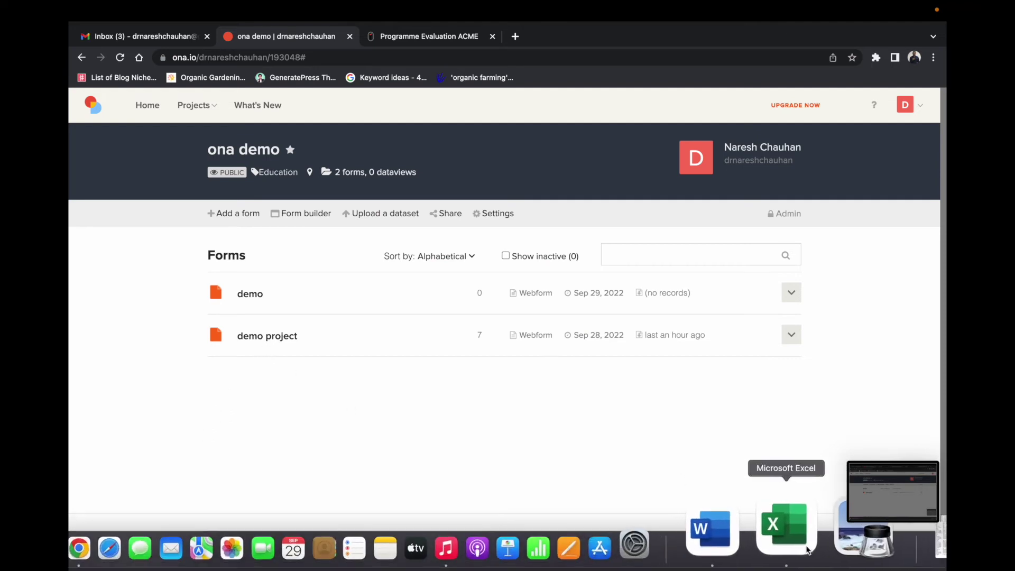
Step: Bring the demo workbook forward and check the bmi and weight field names
{"action": "right_click", "coordinate": [792, 528]}
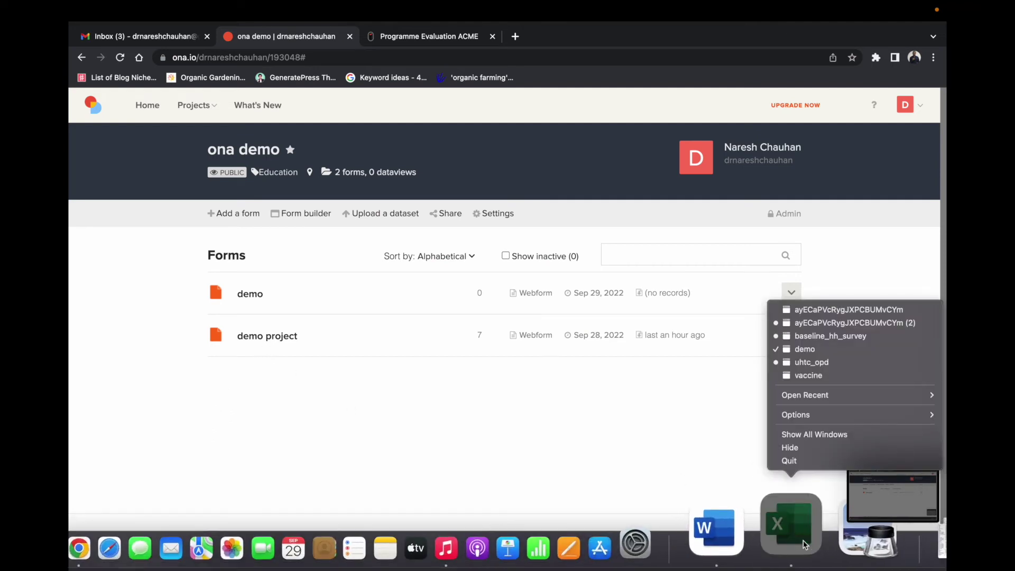
{"action": "left_click", "coordinate": [823, 351]}
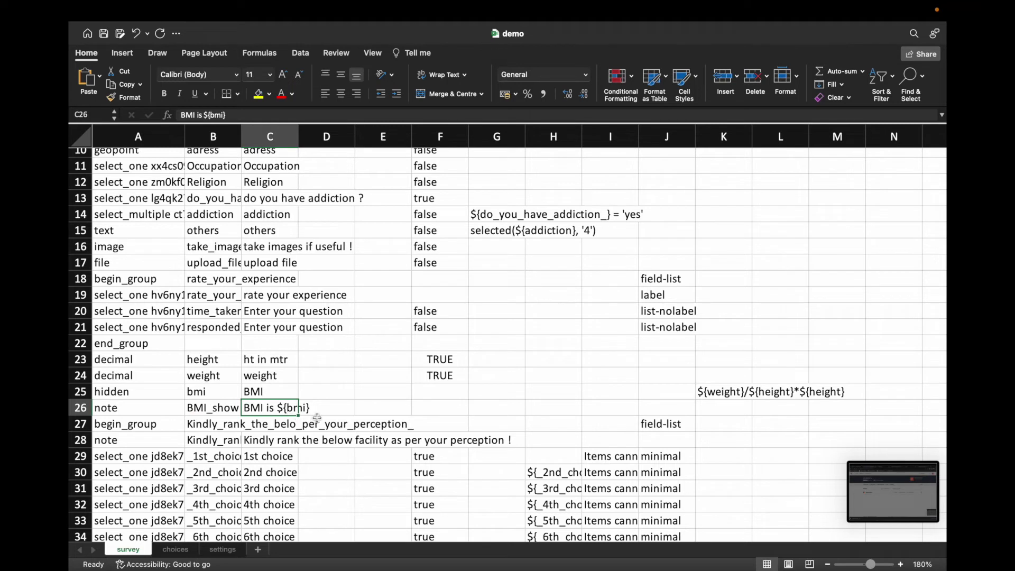
{"action": "left_click", "coordinate": [225, 392]}
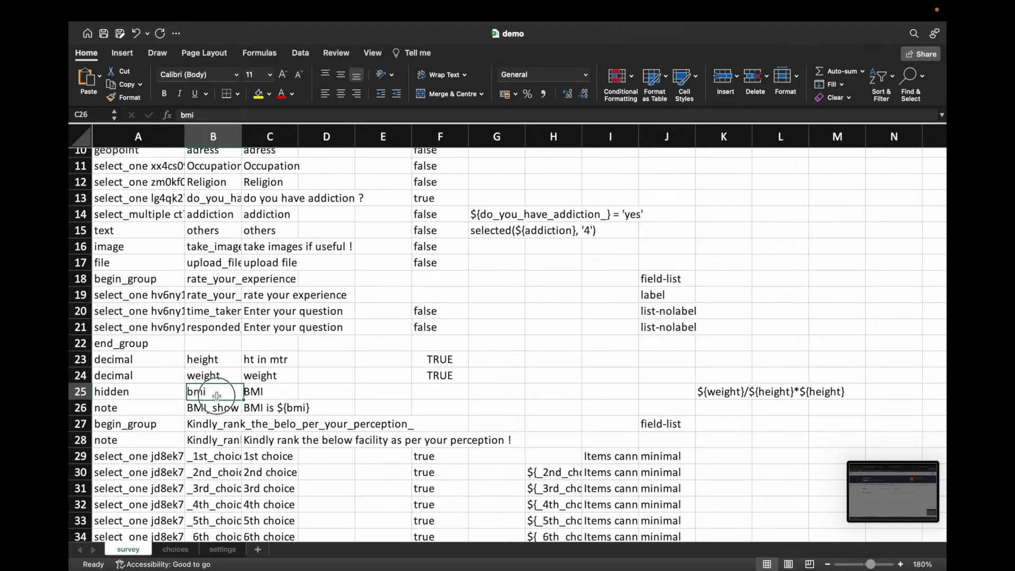
{"action": "left_click", "coordinate": [215, 376]}
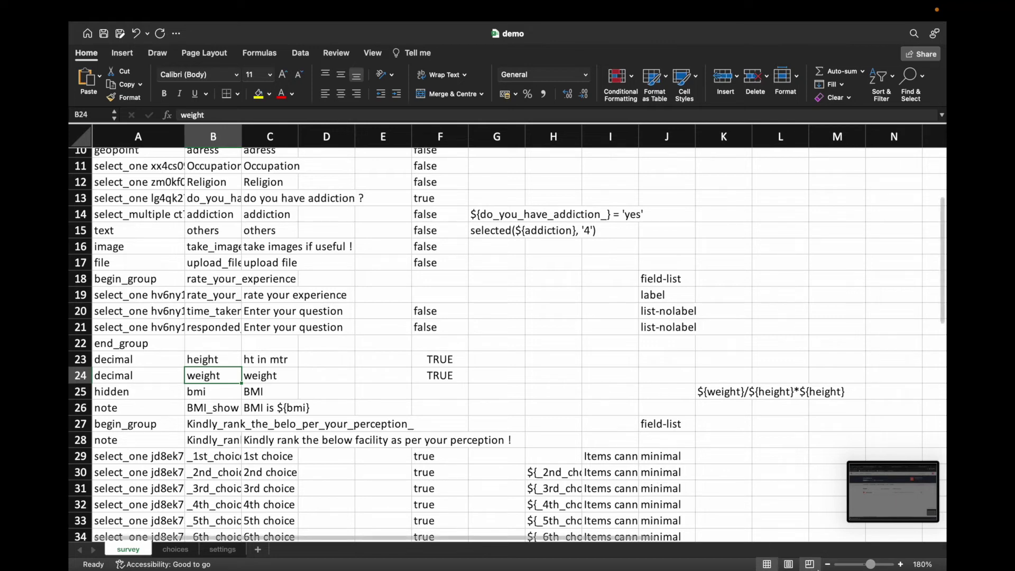
{"action": "mouse_move", "coordinate": [839, 555]}
{"action": "right_click", "coordinate": [795, 529]}
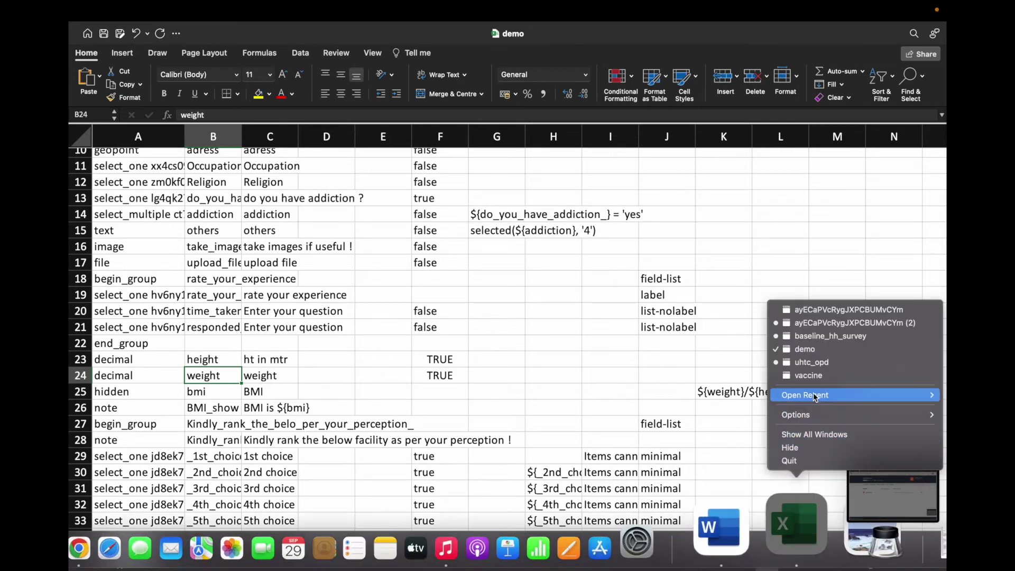
Step: Search the web for xls forms, open XLSForm Docs, and look for 'divid' on the page
{"action": "key", "text": "Escape"}
{"action": "key", "text": "super+Tab"}
{"action": "type", "text": "xl"}
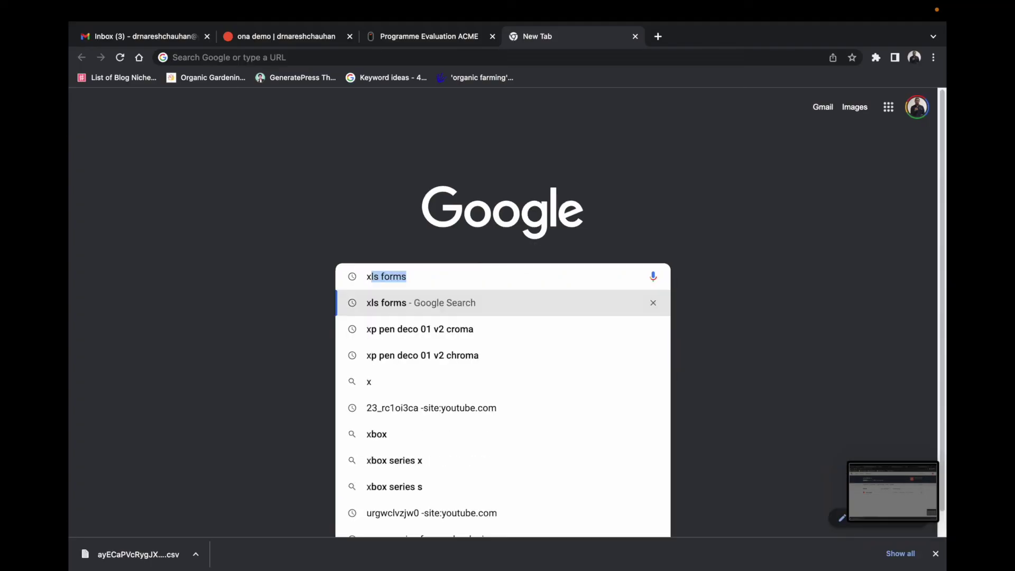
{"action": "type", "text": "s"}
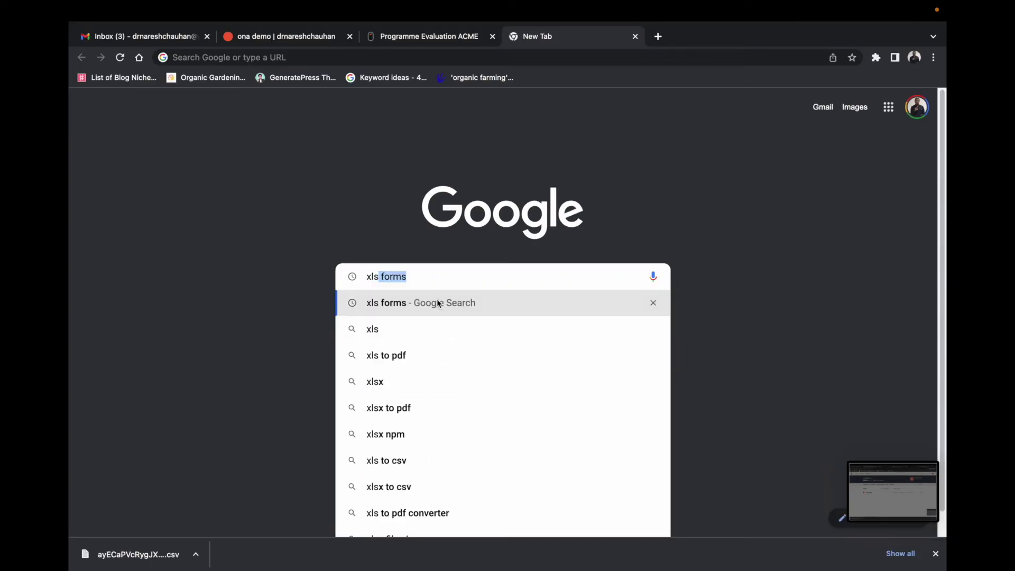
{"action": "left_click", "coordinate": [439, 302]}
{"action": "left_click", "coordinate": [247, 219]}
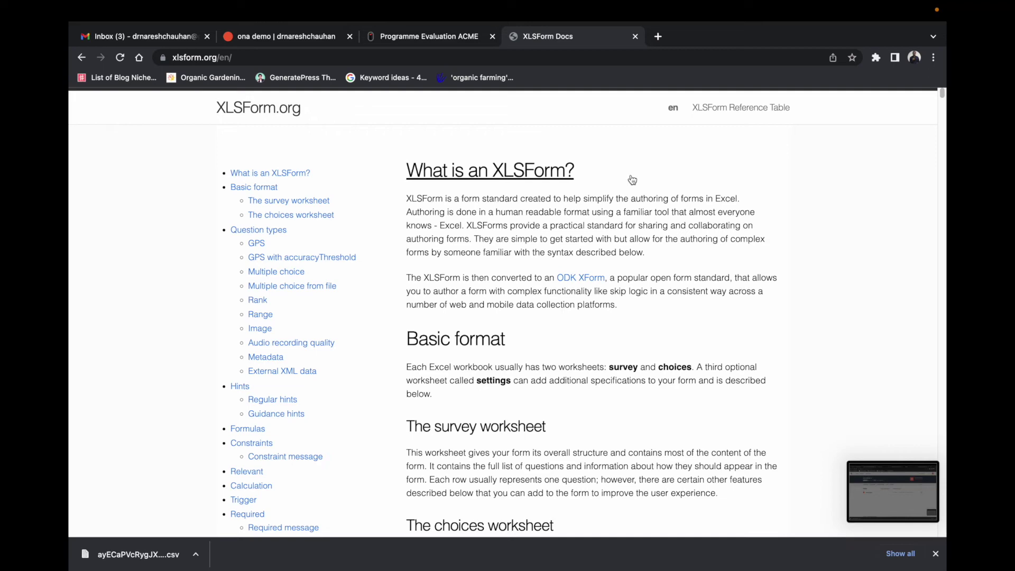
{"action": "key", "text": "super+f"}
{"action": "type", "text": "d"}
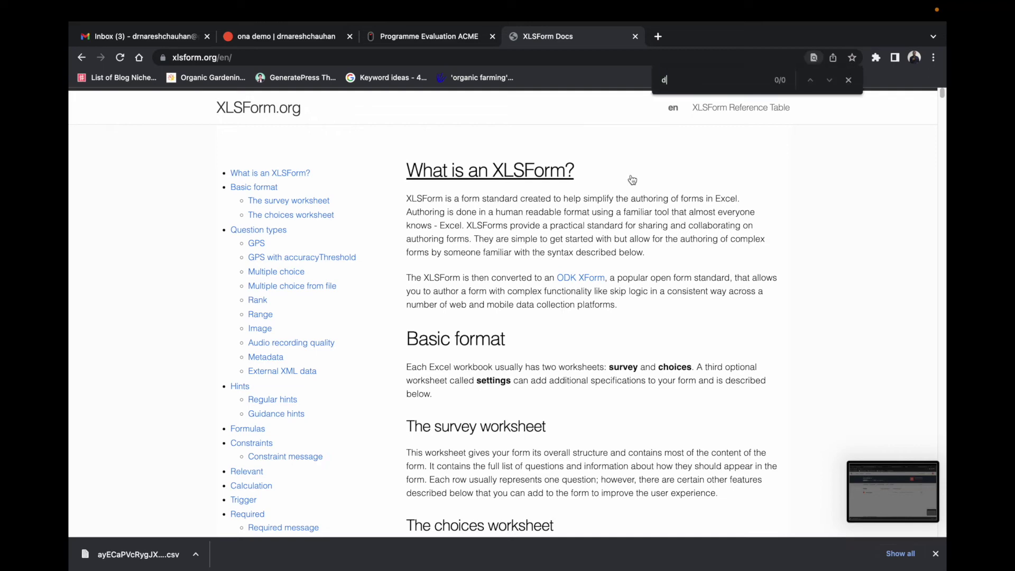
{"action": "type", "text": "ivid"}
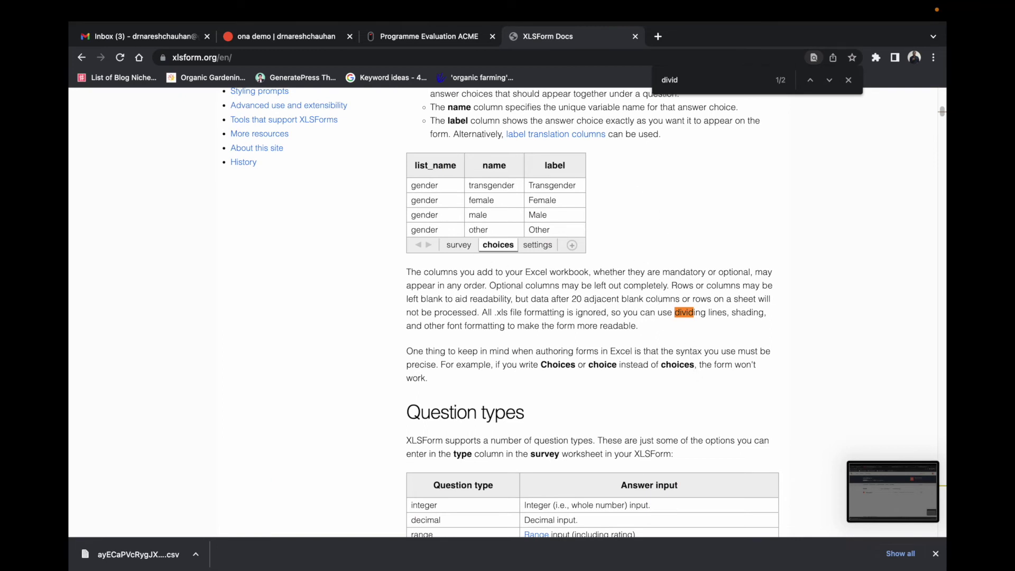
{"action": "left_click", "coordinate": [829, 80]}
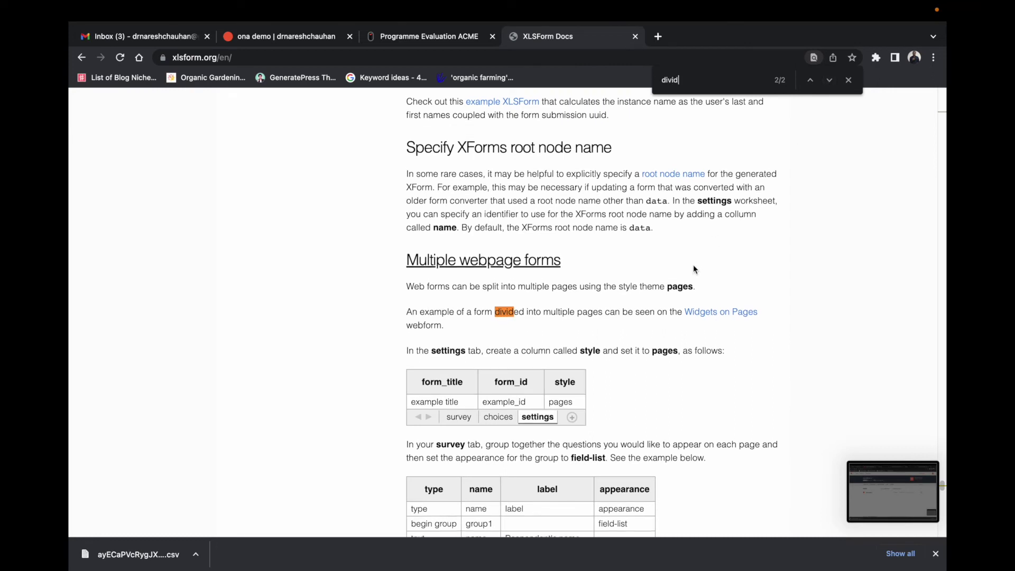
{"action": "scroll", "coordinate": [693, 264], "scroll_direction": "down", "scroll_amount": 1}
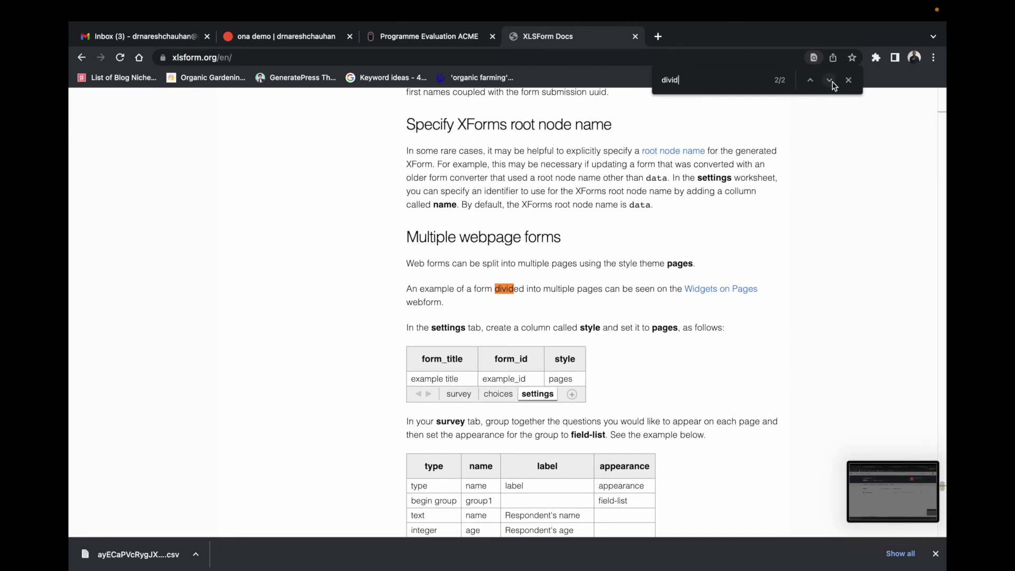
{"action": "left_click", "coordinate": [849, 80]}
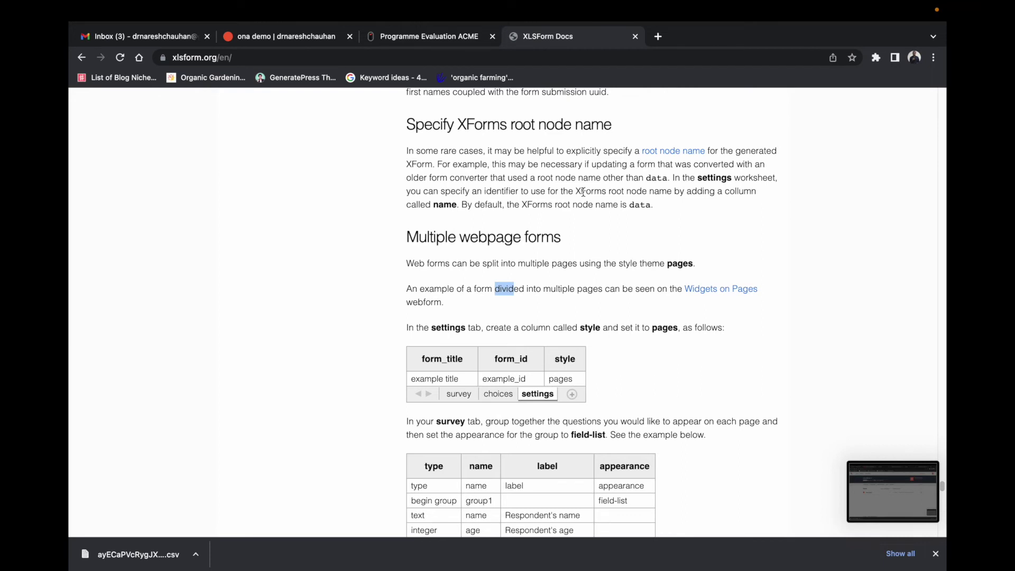
Step: Find 'calcu' in the docs and read through the Calculation section
{"action": "key", "text": "ctrl+f"}
{"action": "type", "text": "ca"}
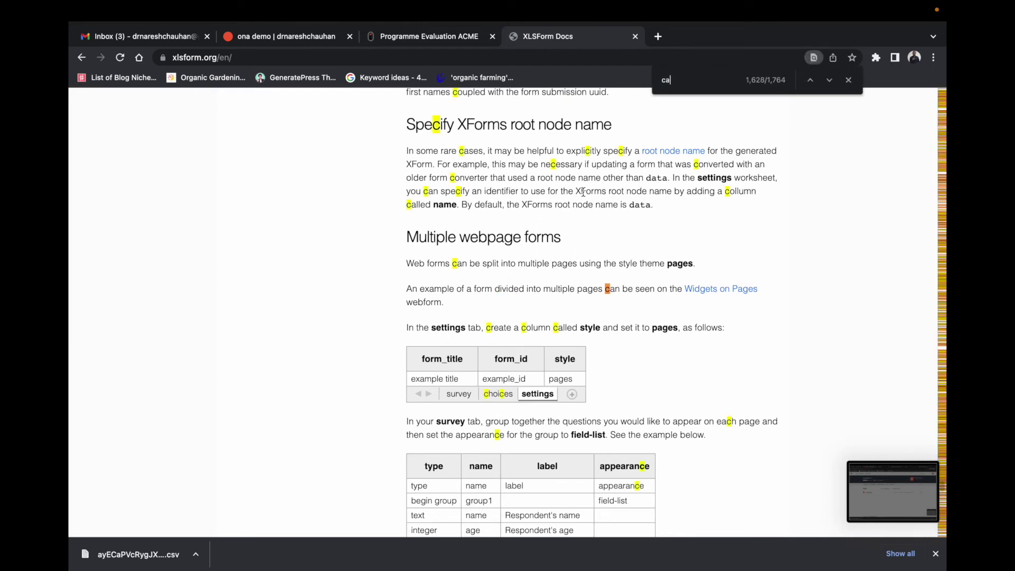
{"action": "type", "text": "lcul"}
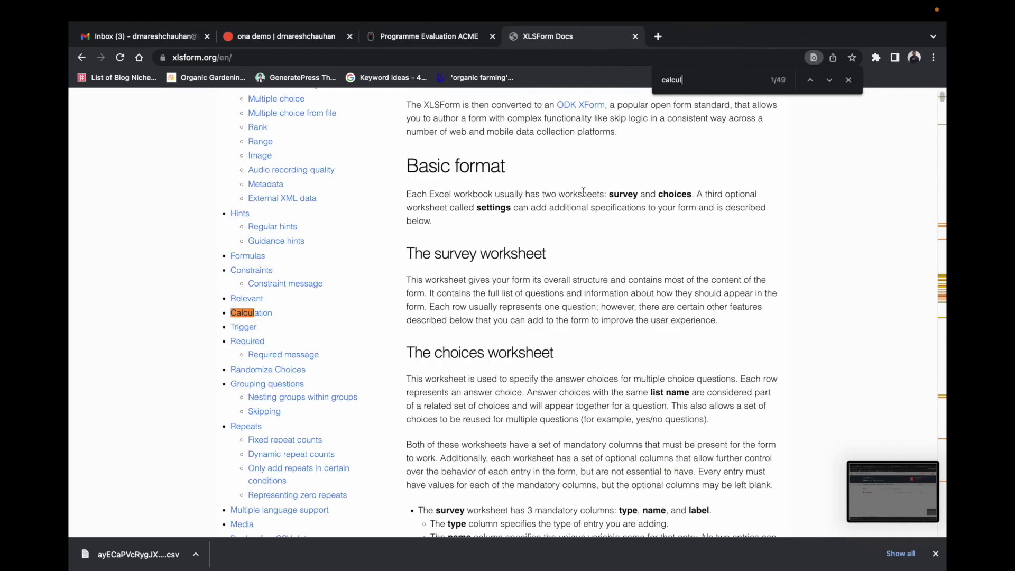
{"action": "left_click", "coordinate": [265, 313]}
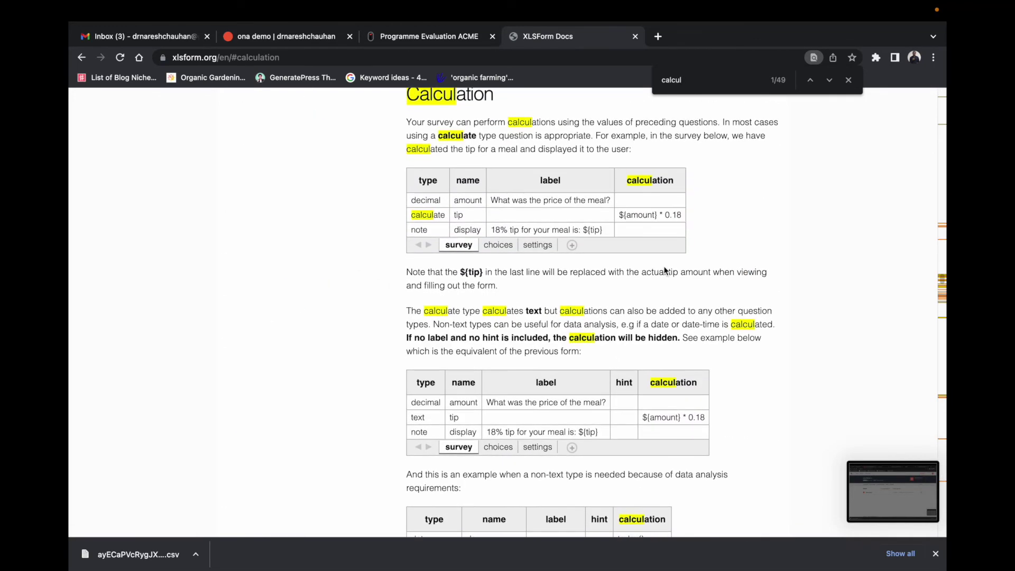
{"action": "scroll", "coordinate": [664, 270], "scroll_direction": "down", "scroll_amount": 2}
{"action": "scroll", "coordinate": [665, 270], "scroll_direction": "down", "scroll_amount": 2}
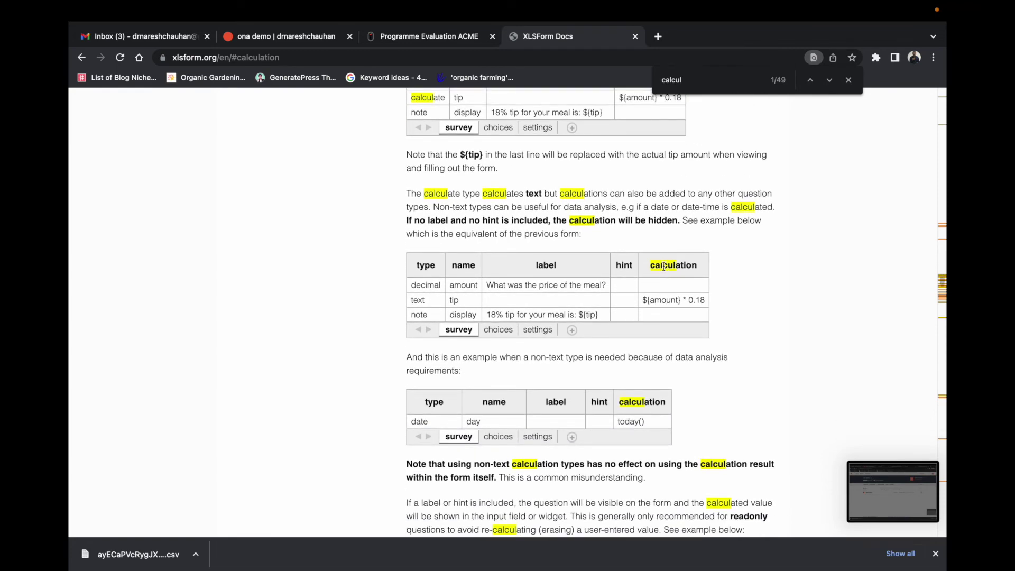
{"action": "scroll", "coordinate": [663, 267], "scroll_direction": "up", "scroll_amount": 3}
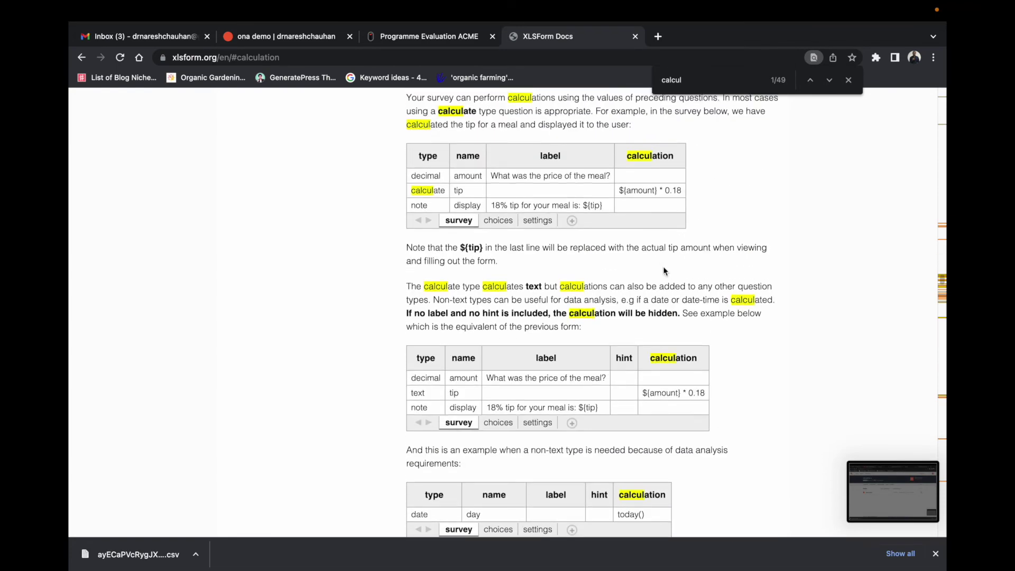
{"action": "scroll", "coordinate": [664, 270], "scroll_direction": "down", "scroll_amount": 6}
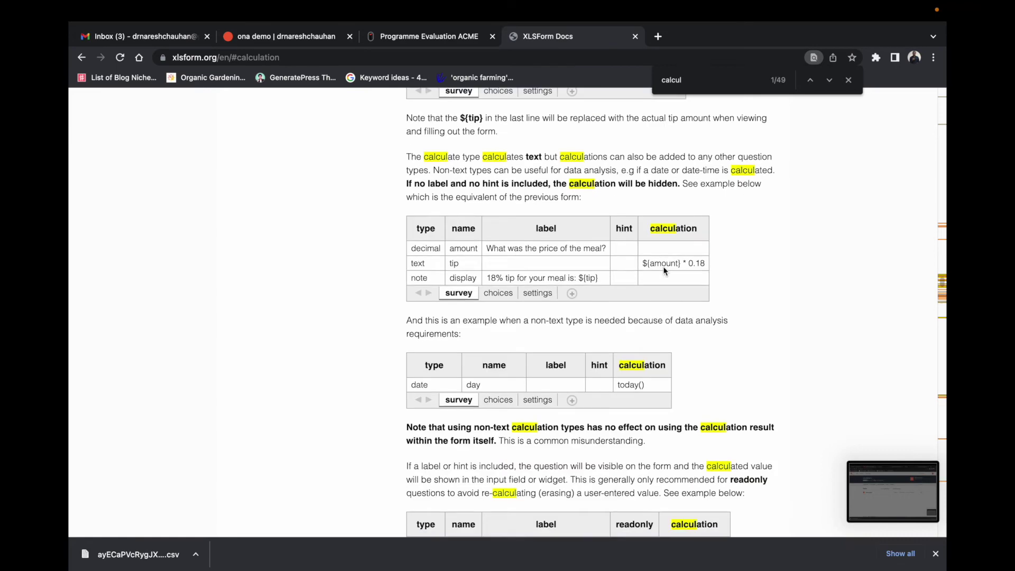
{"action": "scroll", "coordinate": [664, 267], "scroll_direction": "down", "scroll_amount": 4}
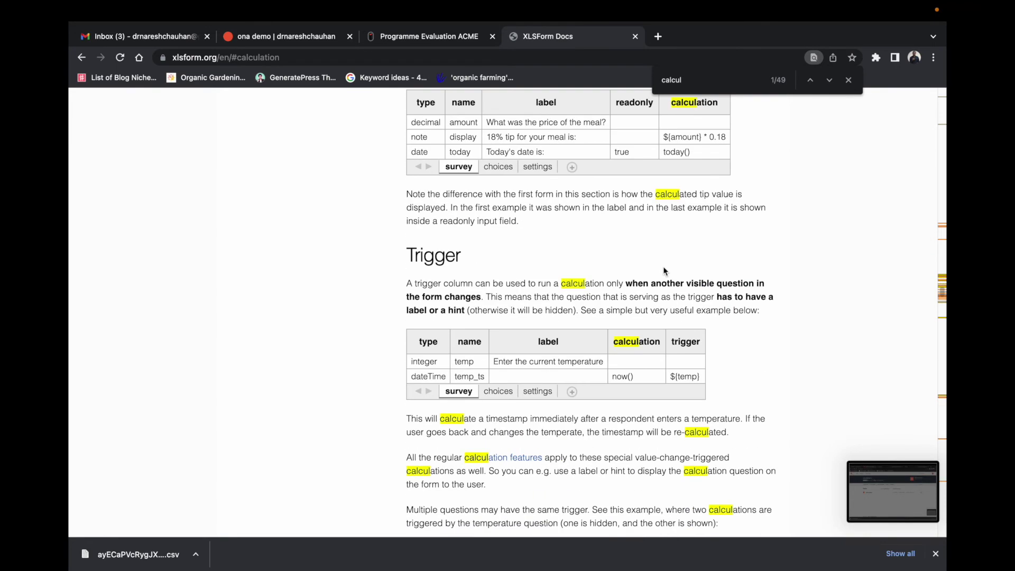
{"action": "scroll", "coordinate": [662, 271], "scroll_direction": "down", "scroll_amount": 5}
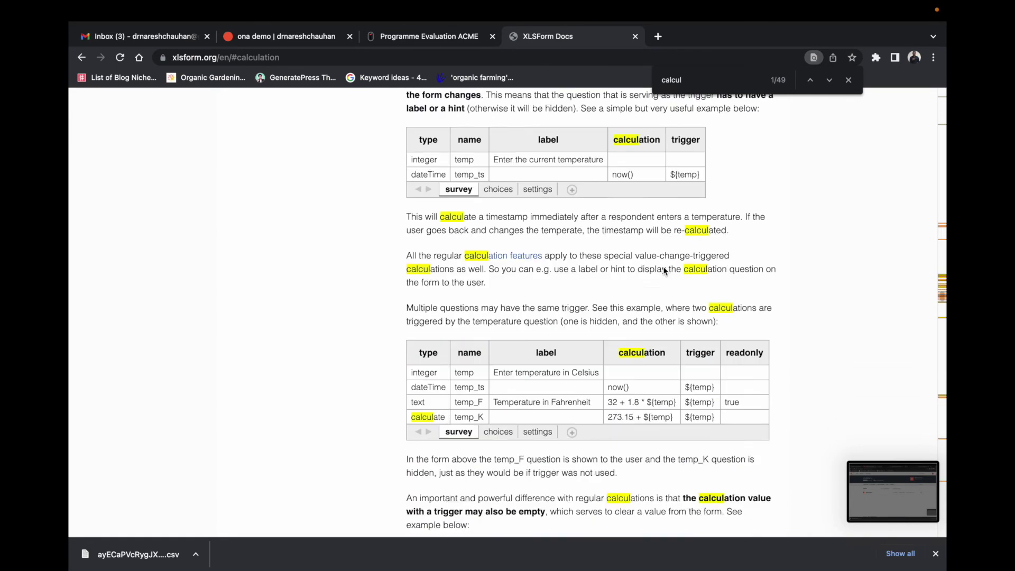
{"action": "scroll", "coordinate": [663, 267], "scroll_direction": "down", "scroll_amount": 3}
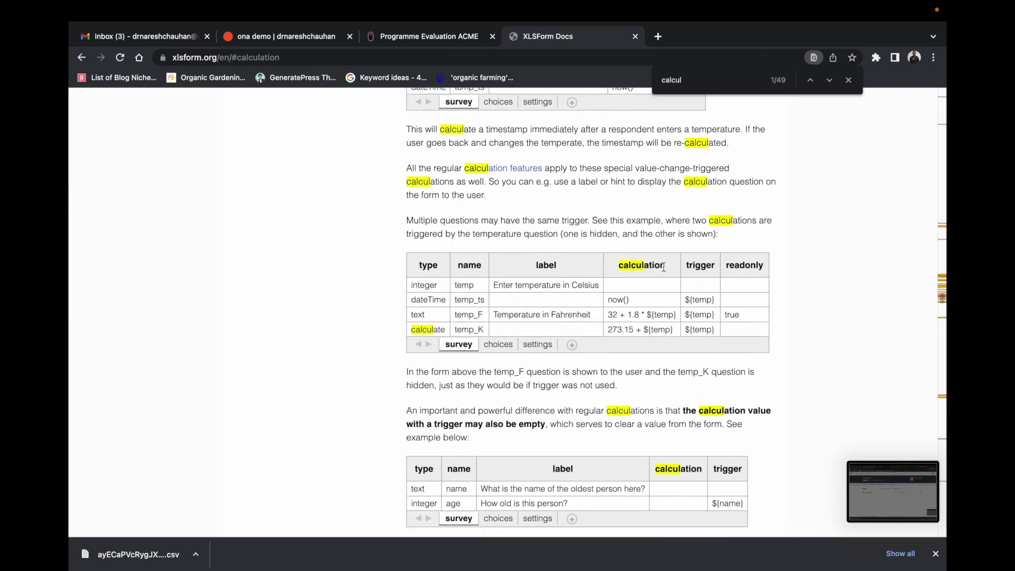
{"action": "scroll", "coordinate": [664, 271], "scroll_direction": "down", "scroll_amount": 5}
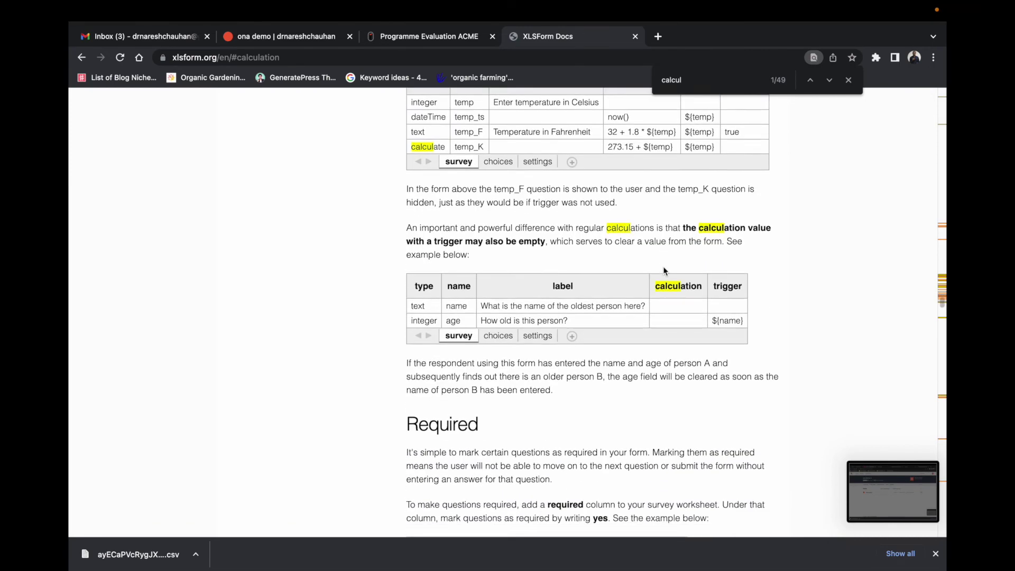
{"action": "scroll", "coordinate": [664, 271], "scroll_direction": "down", "scroll_amount": 6}
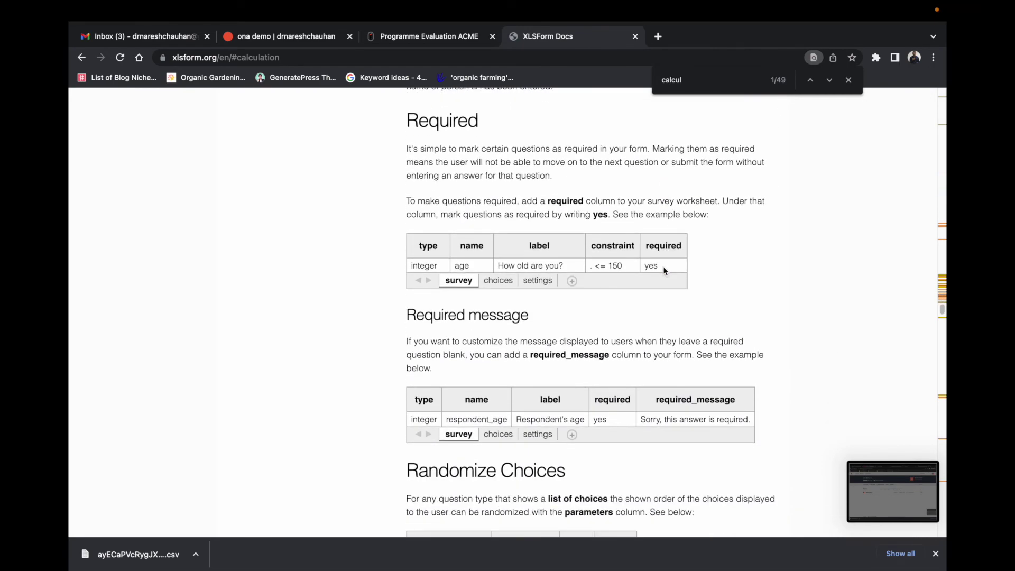
{"action": "scroll", "coordinate": [663, 267], "scroll_direction": "down", "scroll_amount": 4}
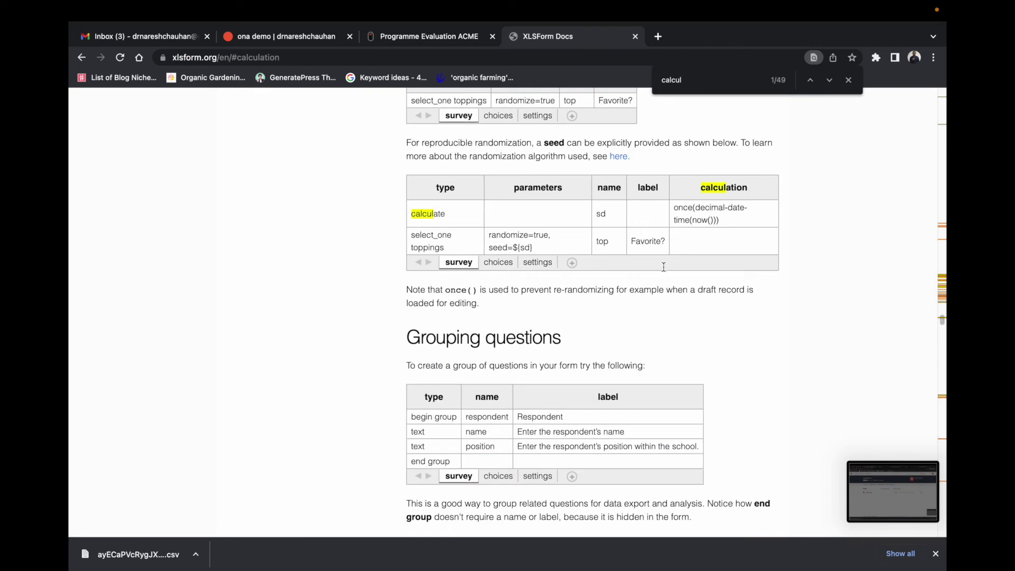
{"action": "scroll", "coordinate": [664, 270], "scroll_direction": "down", "scroll_amount": 3}
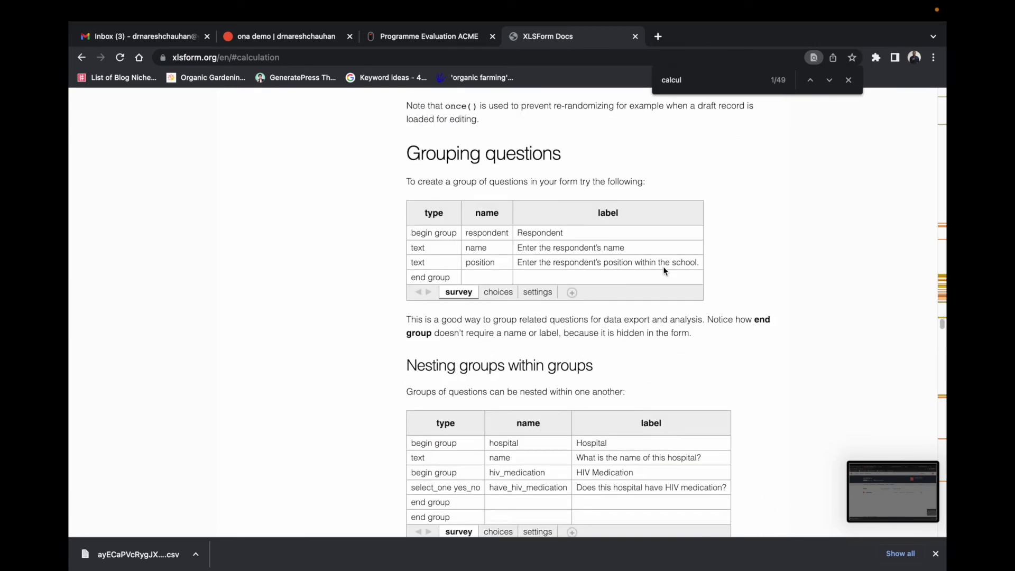
Step: Search 'w to devide in xls form' and open the 'Calculation method - divide' forum thread
{"action": "left_click", "coordinate": [139, 57]}
{"action": "left_click", "coordinate": [422, 277]}
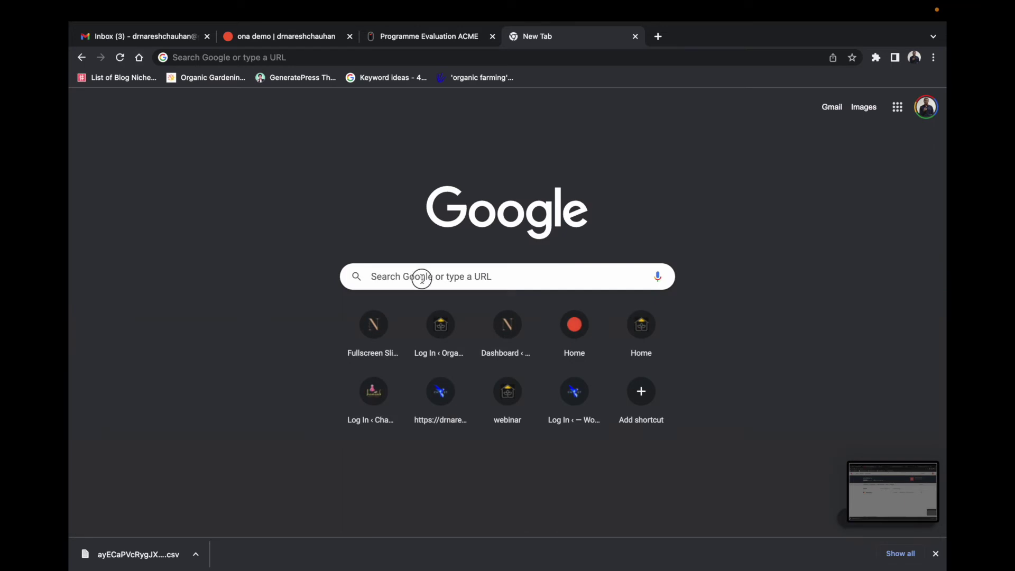
{"action": "type", "text": "w"}
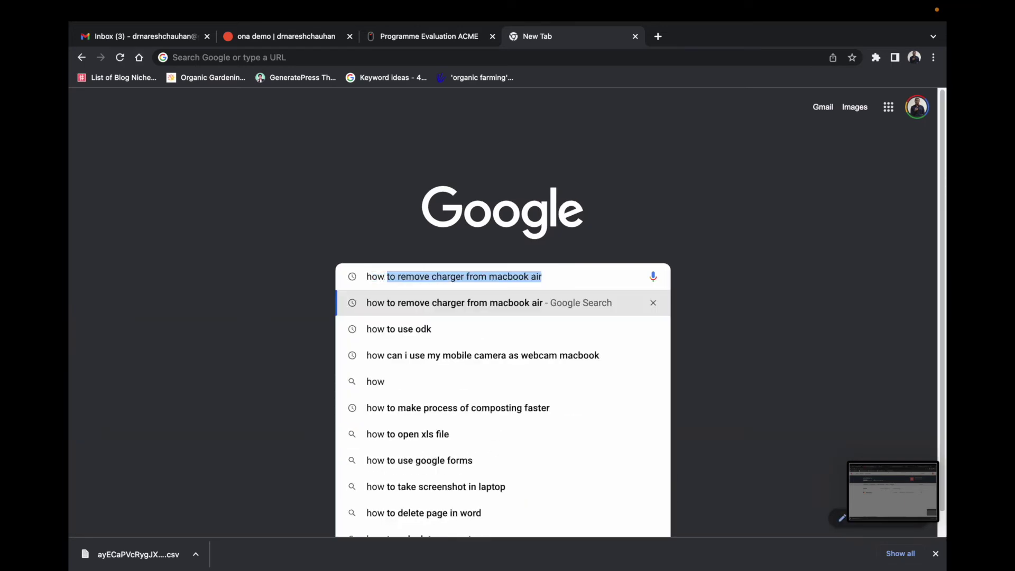
{"action": "type", "text": " to devide"}
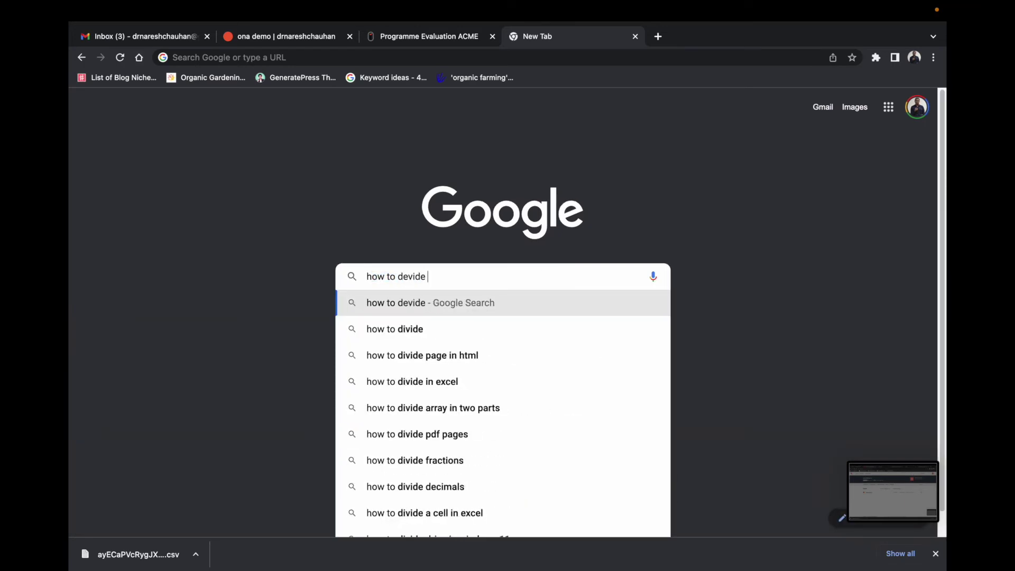
{"action": "type", "text": " in xl"}
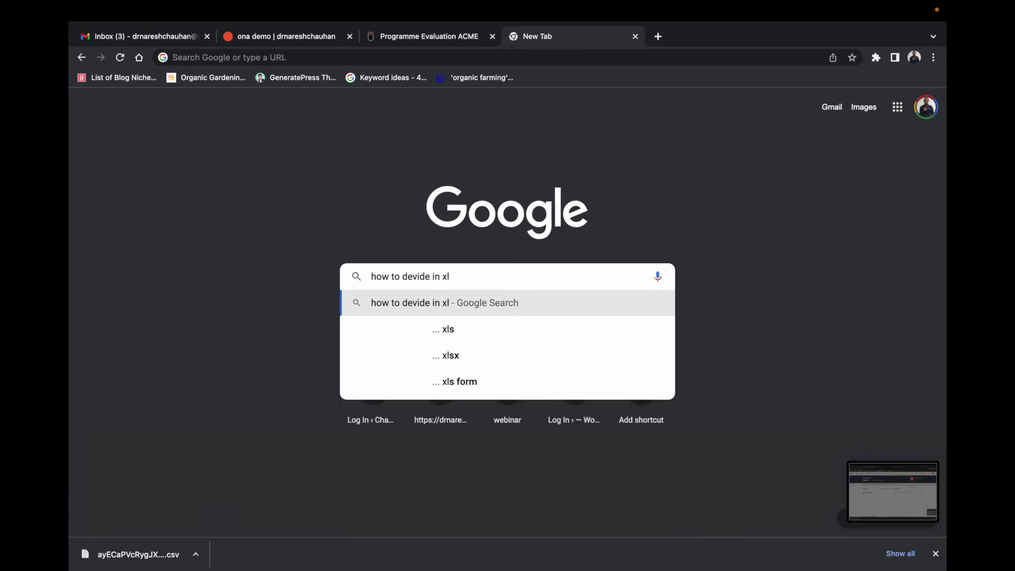
{"action": "type", "text": "s form"}
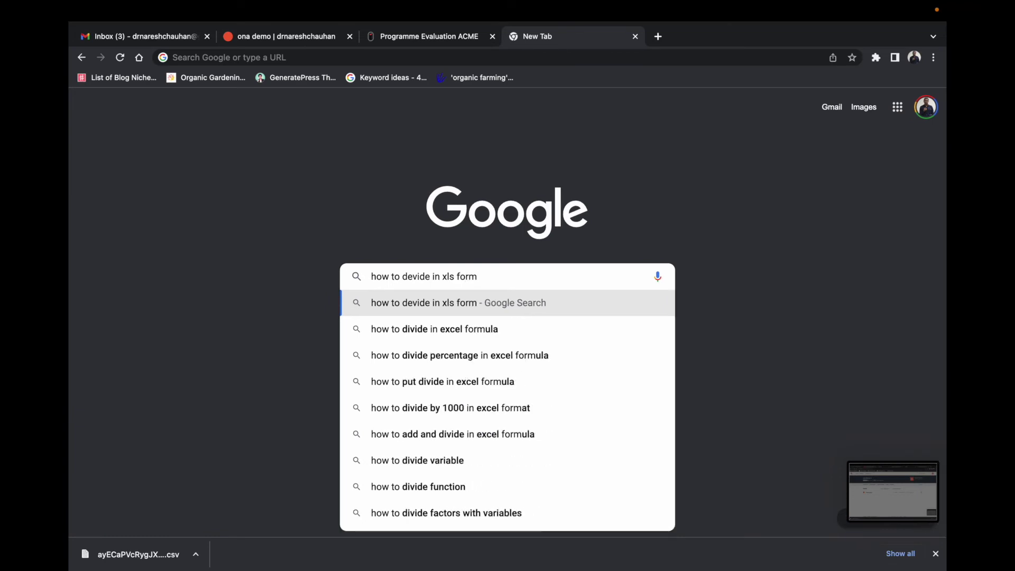
{"action": "key", "text": "Return"}
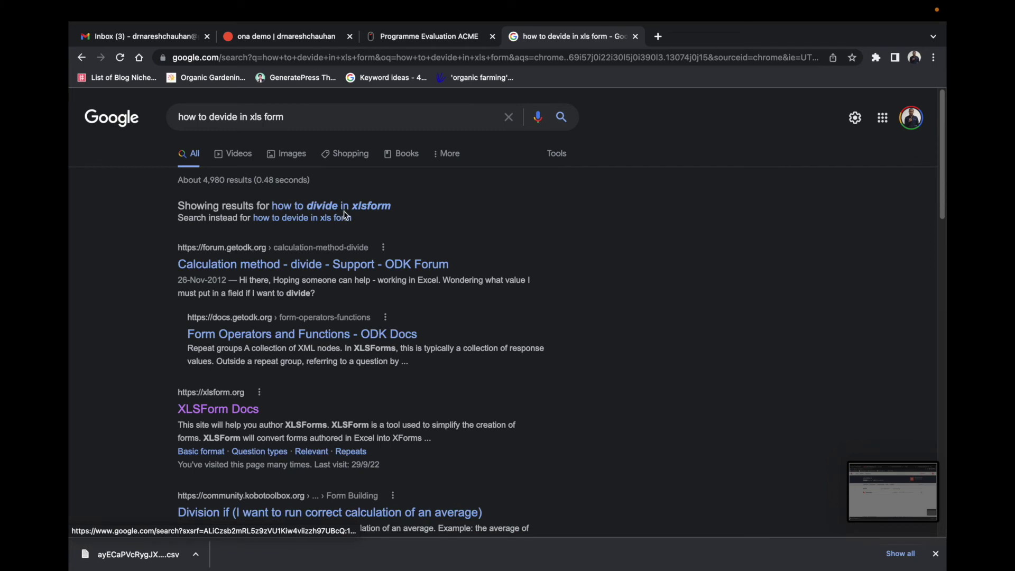
{"action": "left_click", "coordinate": [341, 267]}
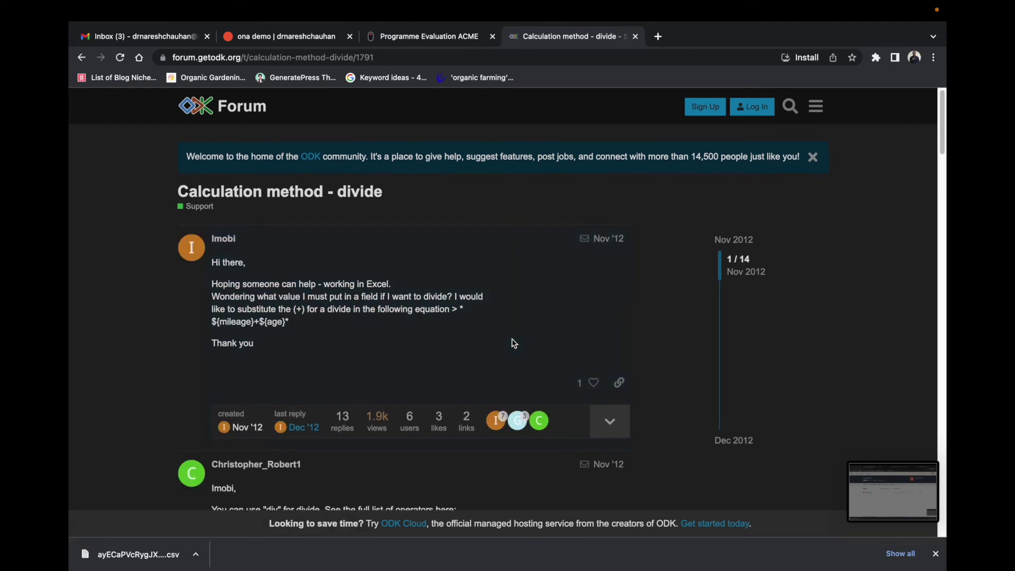
{"action": "scroll", "coordinate": [512, 339], "scroll_direction": "down", "scroll_amount": 2}
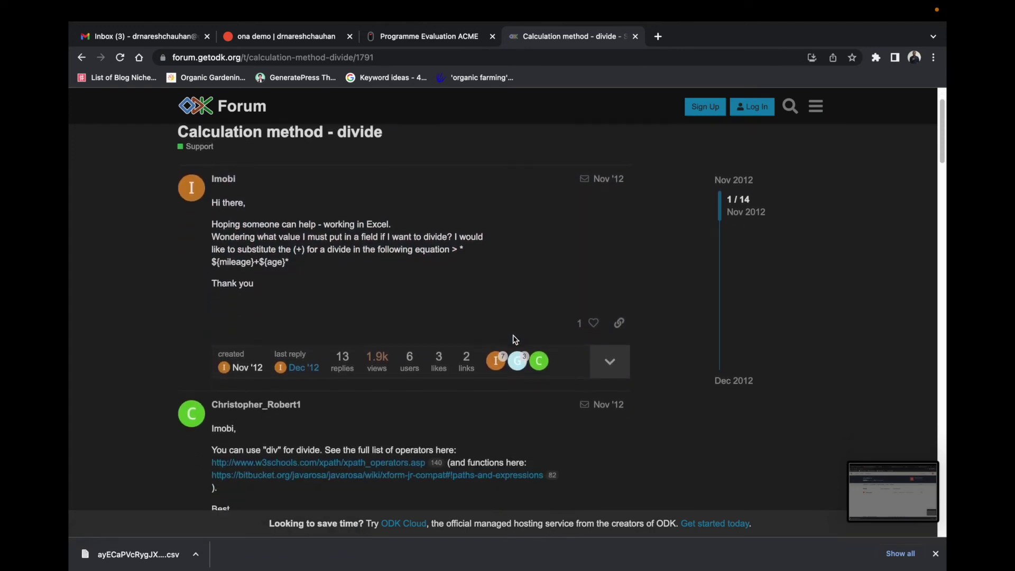
{"action": "scroll", "coordinate": [515, 338], "scroll_direction": "down", "scroll_amount": 3}
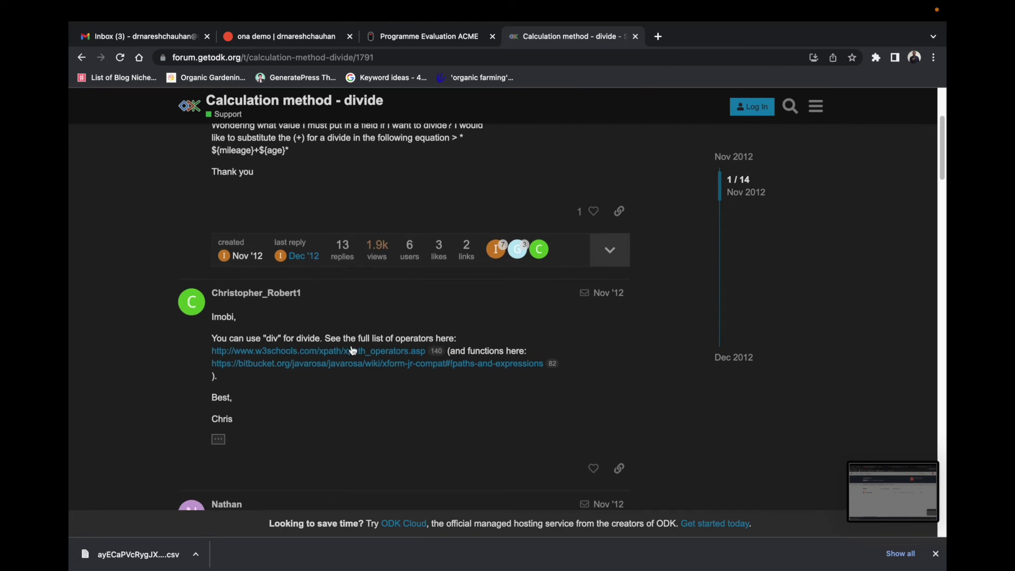
{"action": "scroll", "coordinate": [391, 367], "scroll_direction": "down", "scroll_amount": 1}
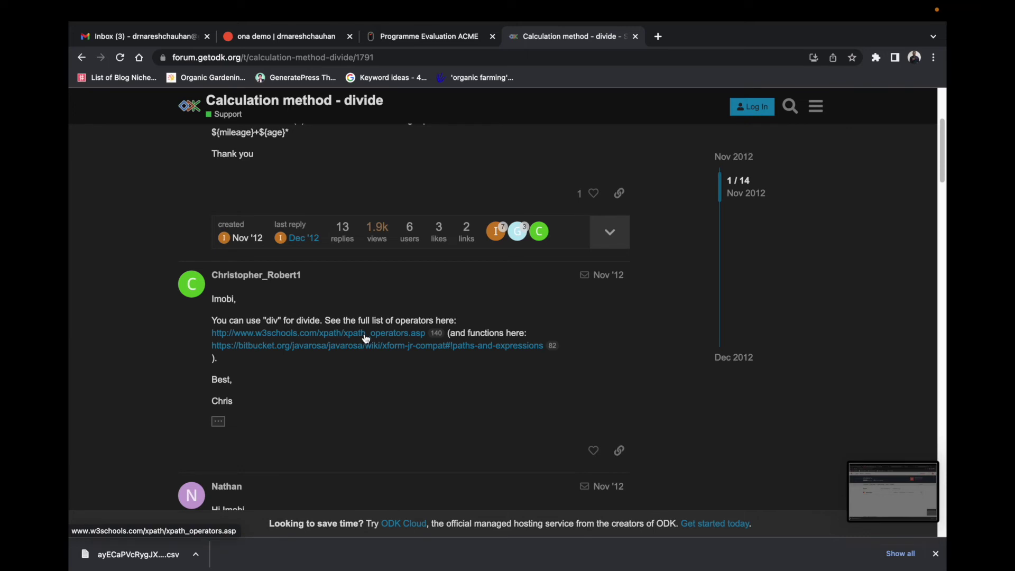
Step: Open the operators link in a new tab, close its 404 page, and reread the div reply
{"action": "right_click", "coordinate": [367, 338]}
{"action": "left_click", "coordinate": [370, 343]}
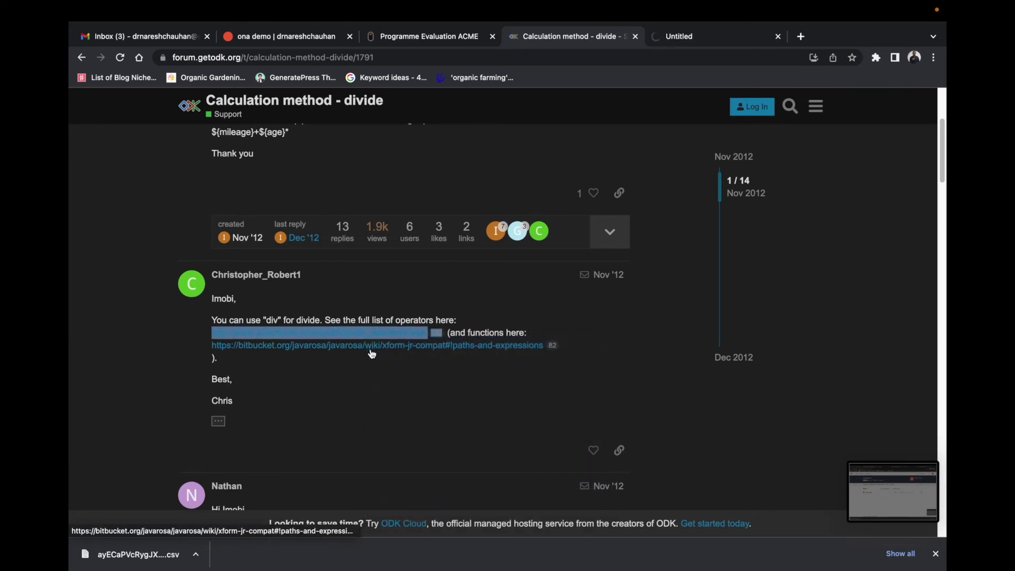
{"action": "scroll", "coordinate": [375, 360], "scroll_direction": "down", "scroll_amount": 5}
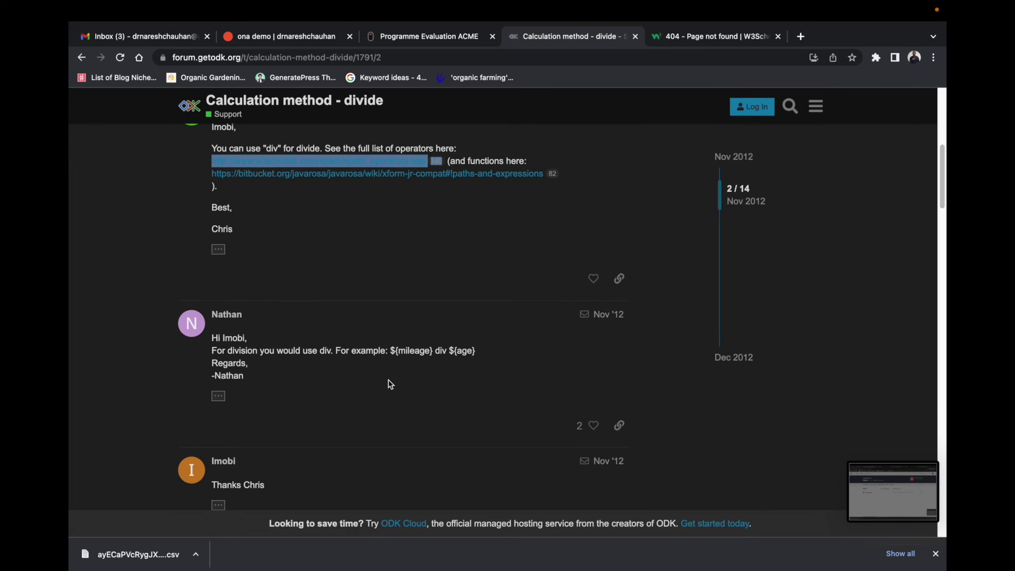
{"action": "scroll", "coordinate": [389, 381], "scroll_direction": "down", "scroll_amount": 1}
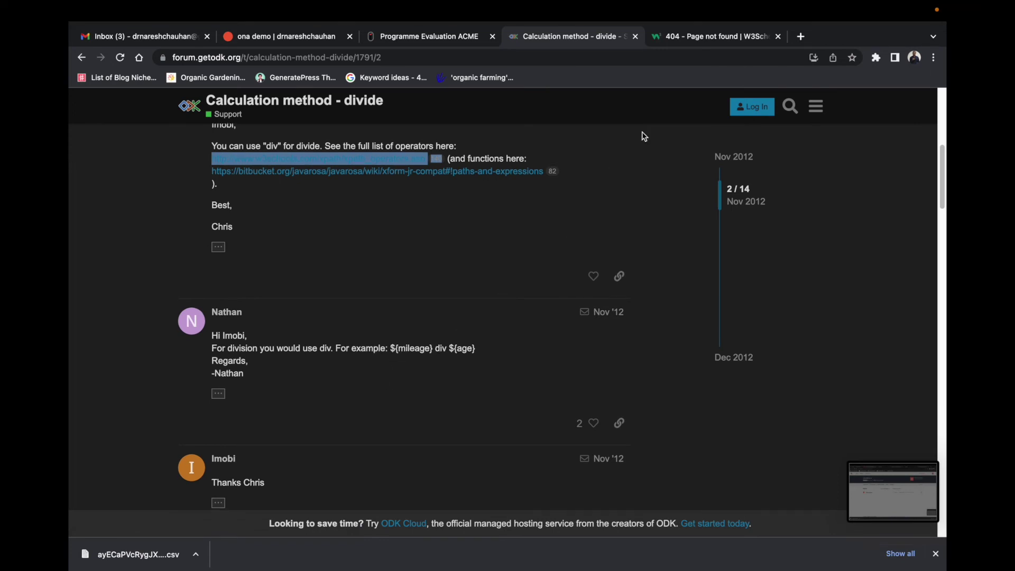
{"action": "left_click", "coordinate": [701, 36]}
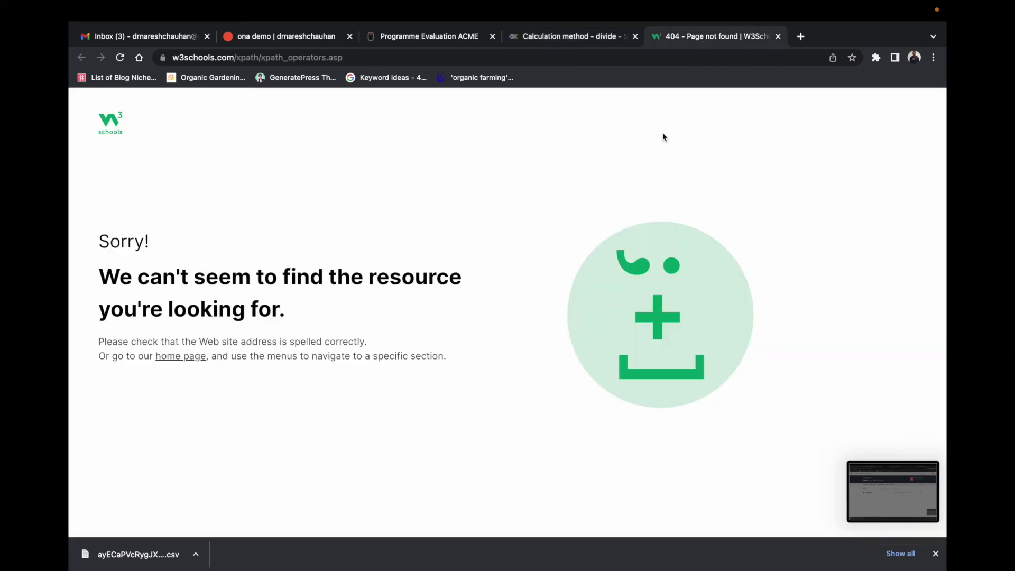
{"action": "left_click", "coordinate": [778, 36]}
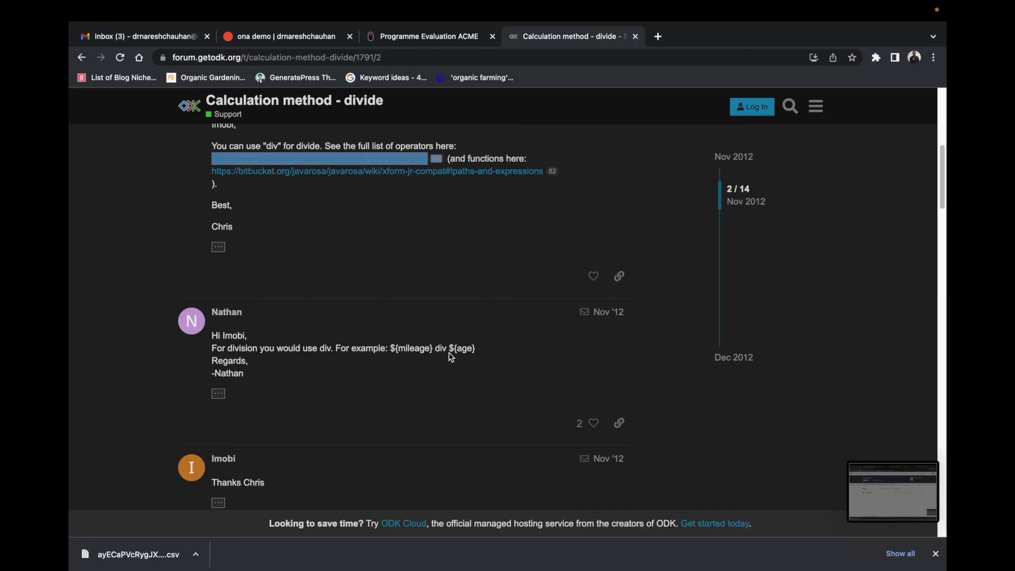
{"action": "scroll", "coordinate": [493, 362], "scroll_direction": "down", "scroll_amount": 1}
{"action": "mouse_move", "coordinate": [799, 569]}
{"action": "right_click", "coordinate": [798, 541]}
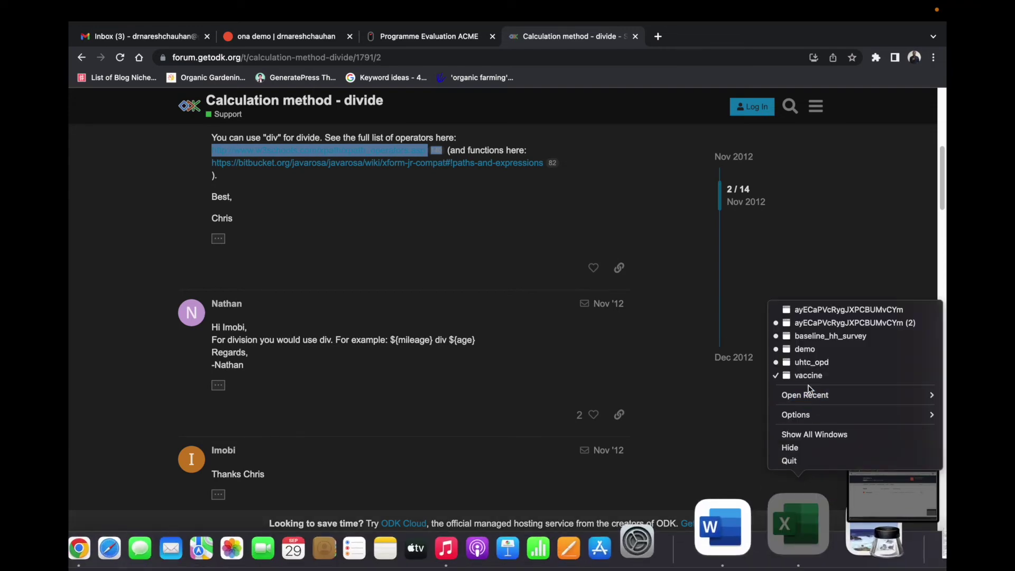
Step: In the demo workbook, replace the slash in the K25 formula with div
{"action": "left_click", "coordinate": [804, 349]}
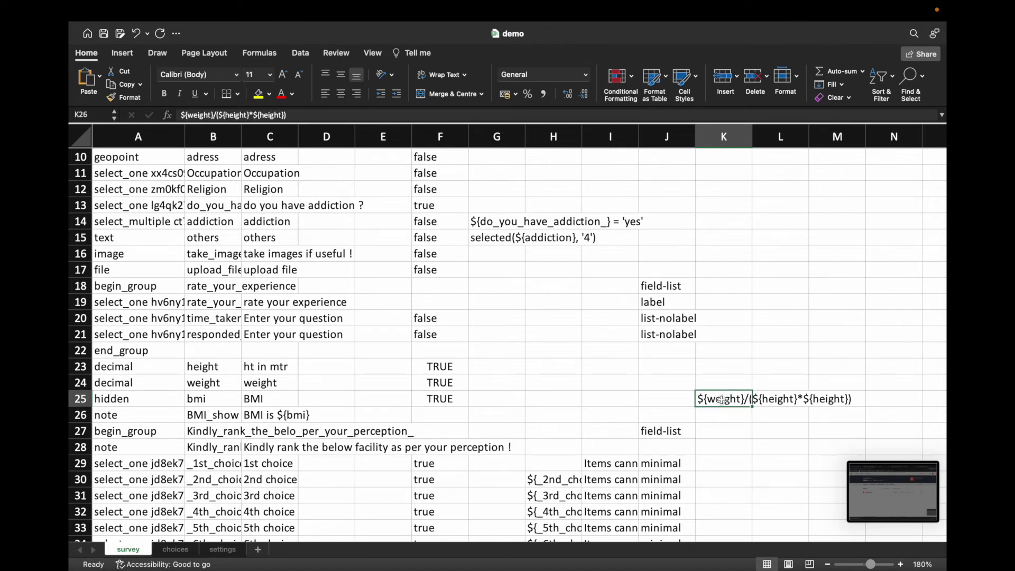
{"action": "left_click", "coordinate": [217, 115]}
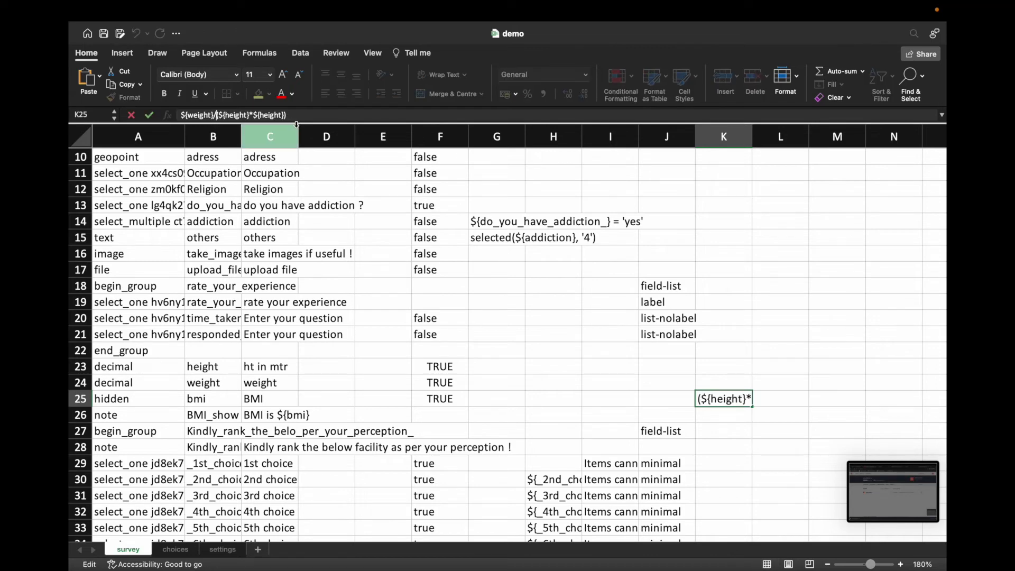
{"action": "key", "text": "BackSpace"}
{"action": "type", "text": "div"}
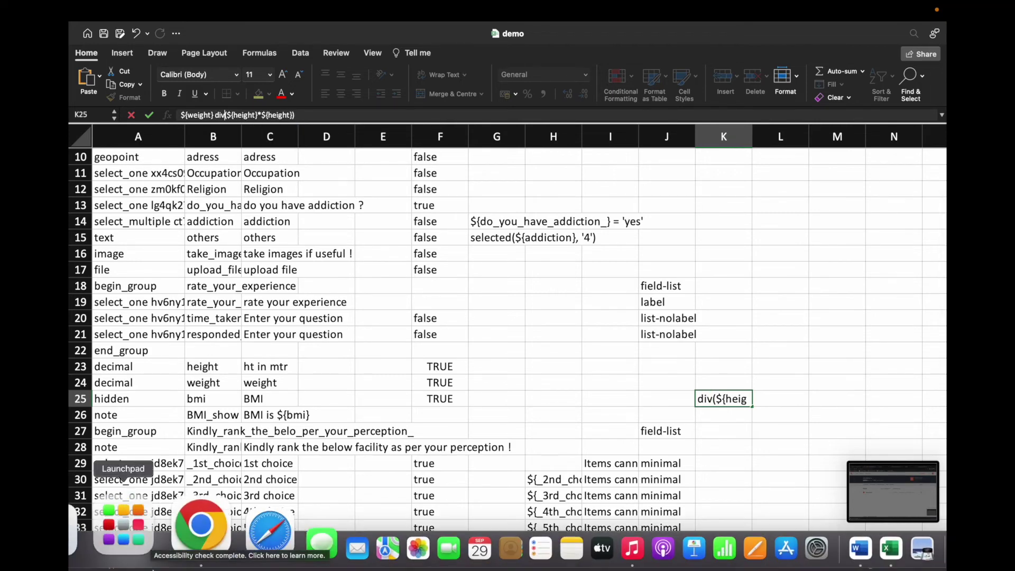
Step: Commit ${weight} div (${height}*${height}) in K25 and widen column K to show it
{"action": "left_click", "coordinate": [176, 526]}
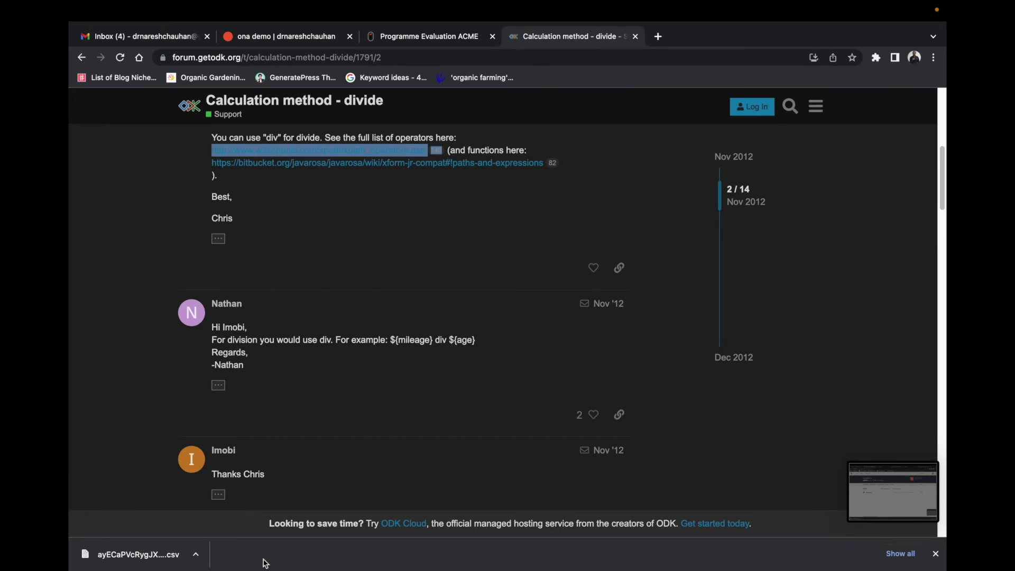
{"action": "right_click", "coordinate": [787, 524]}
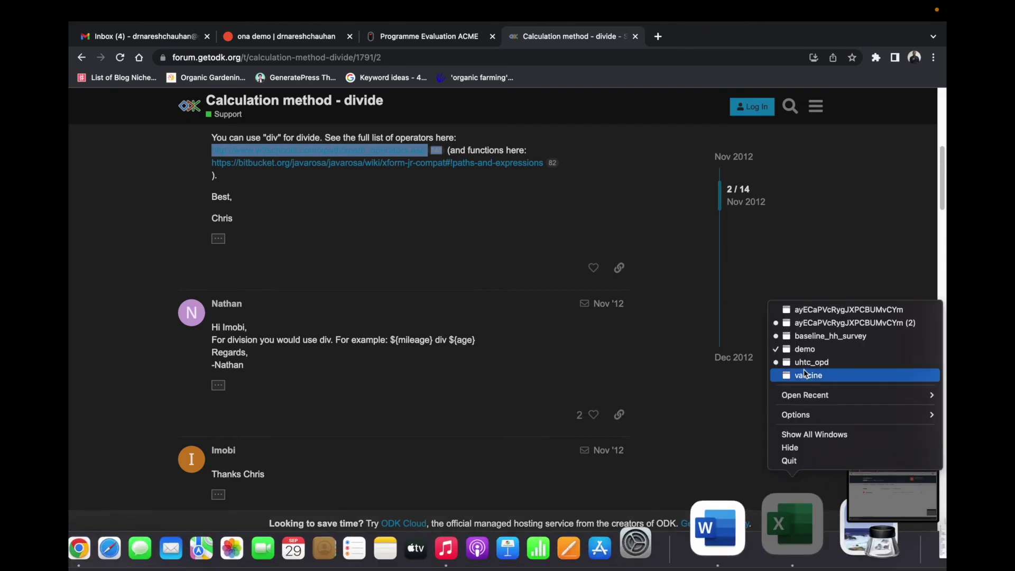
{"action": "left_click", "coordinate": [806, 350]}
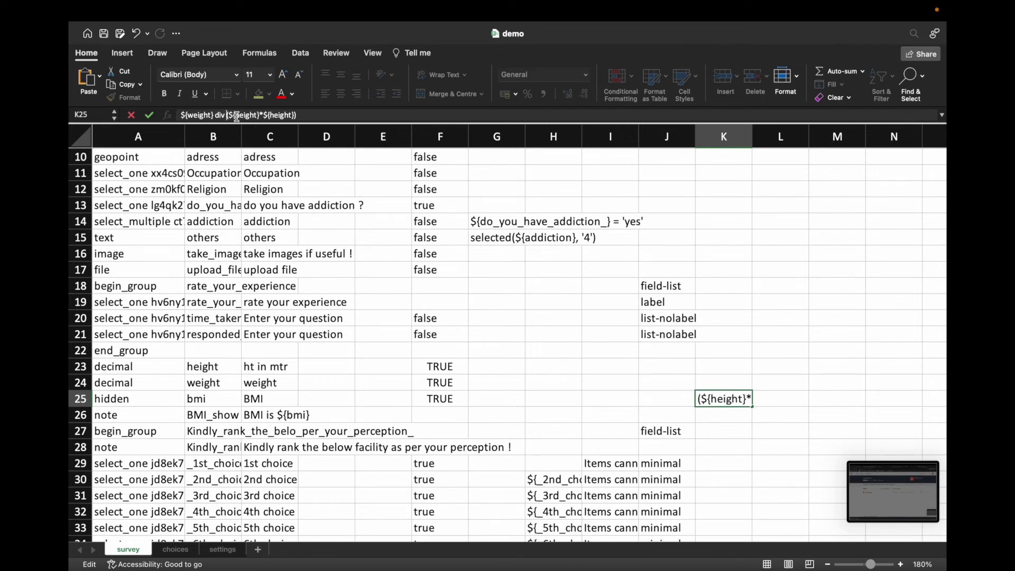
{"action": "left_click", "coordinate": [251, 203]}
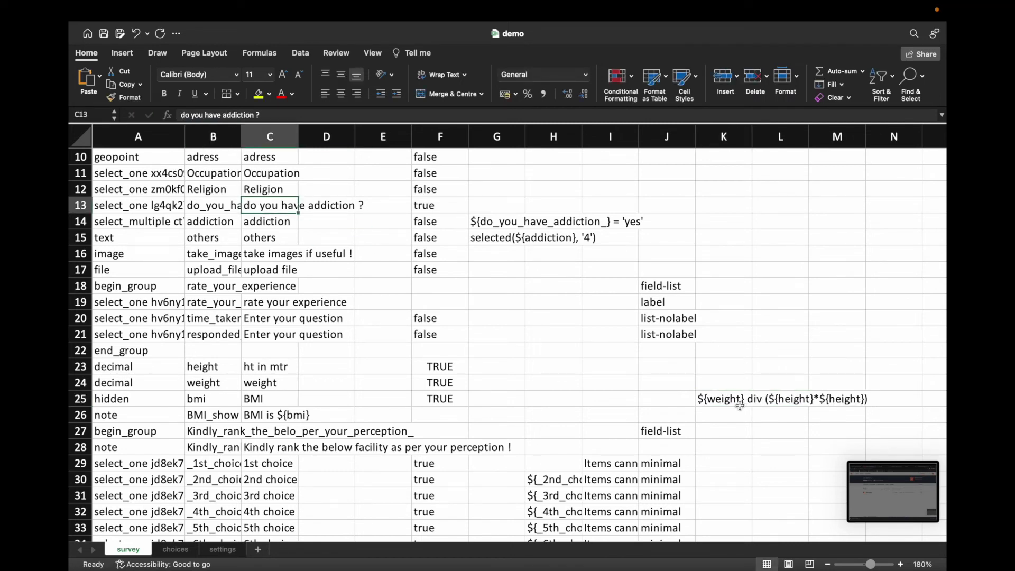
{"action": "left_click", "coordinate": [736, 402]}
{"action": "left_click_drag", "start_coordinate": [752, 136], "coordinate": [879, 152]}
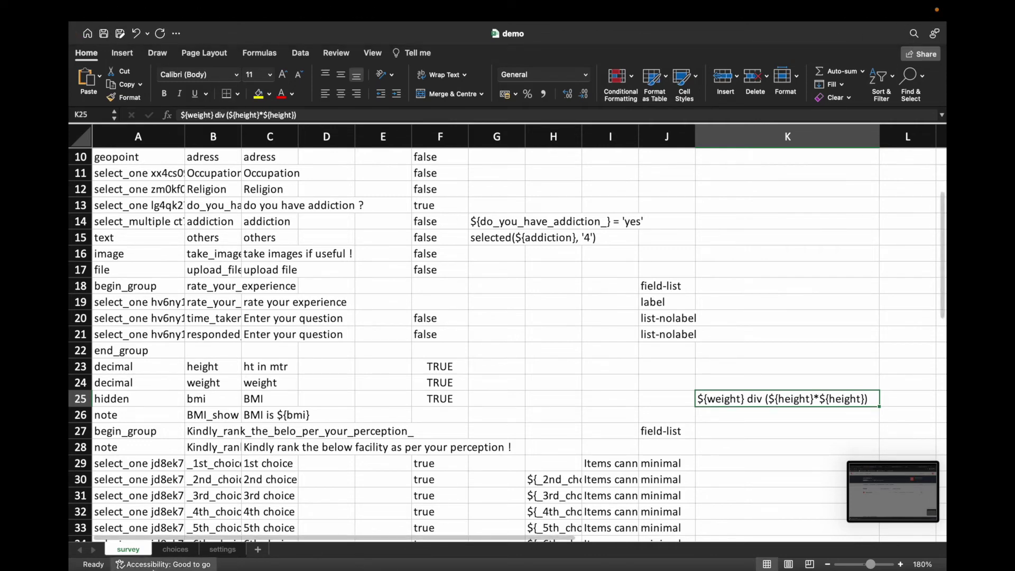
Step: In the ona demo project, replace the demo form with the updated demo.xlsx, save it, and open it as a webform
{"action": "left_click", "coordinate": [176, 528]}
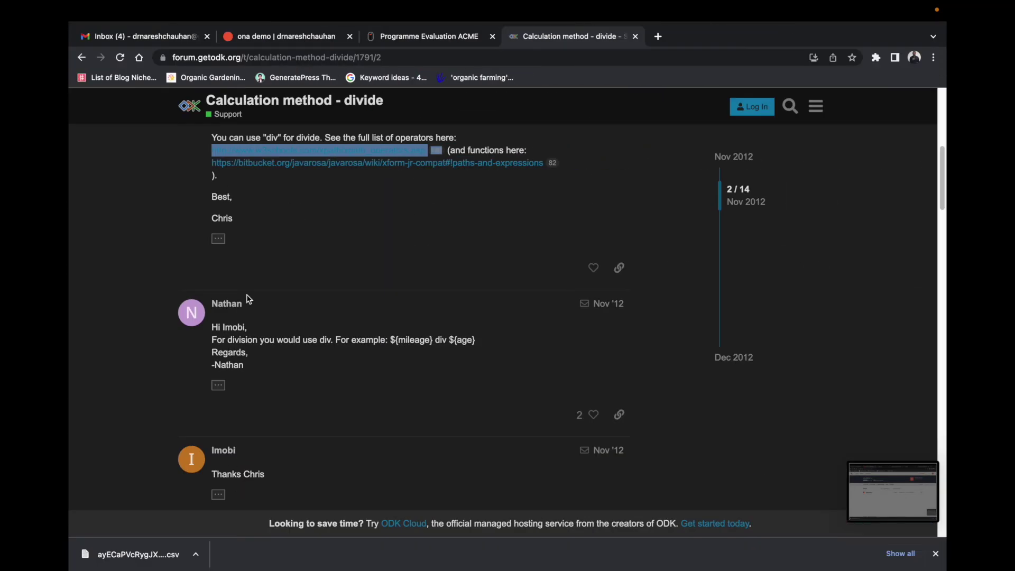
{"action": "left_click", "coordinate": [275, 37]}
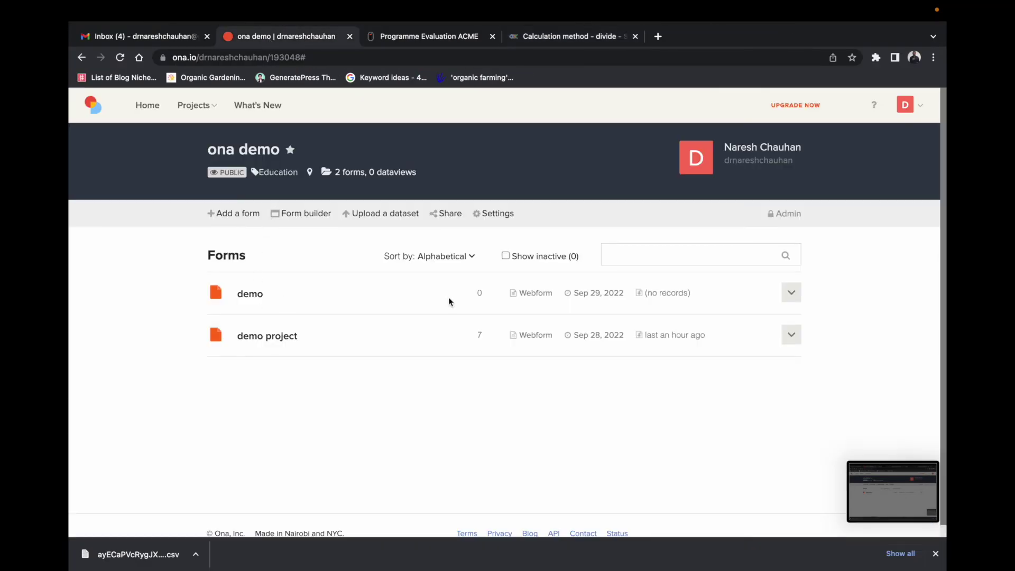
{"action": "left_click", "coordinate": [792, 292]}
{"action": "left_click", "coordinate": [737, 359]}
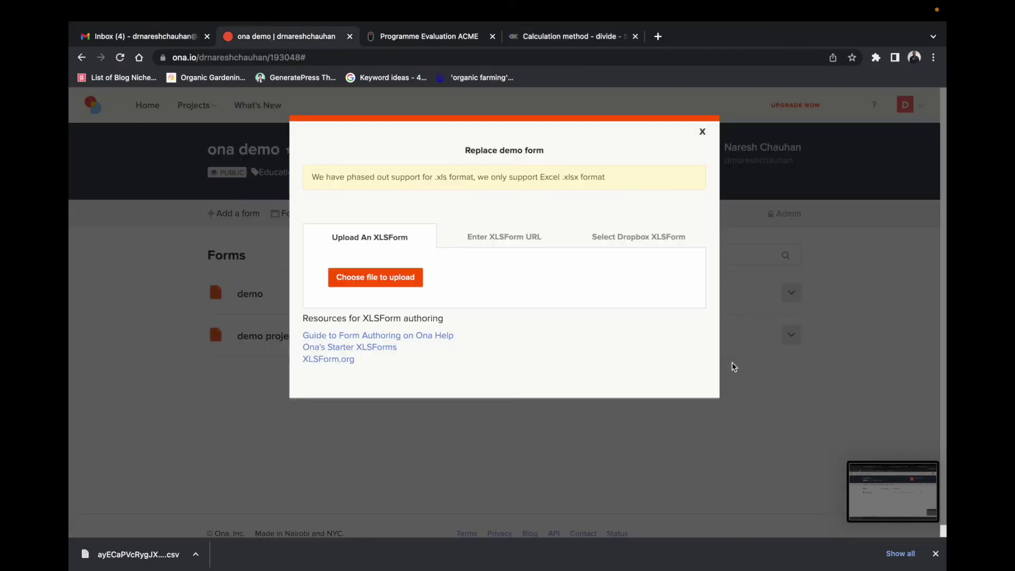
{"action": "left_click", "coordinate": [413, 282]}
{"action": "left_click", "coordinate": [404, 264]}
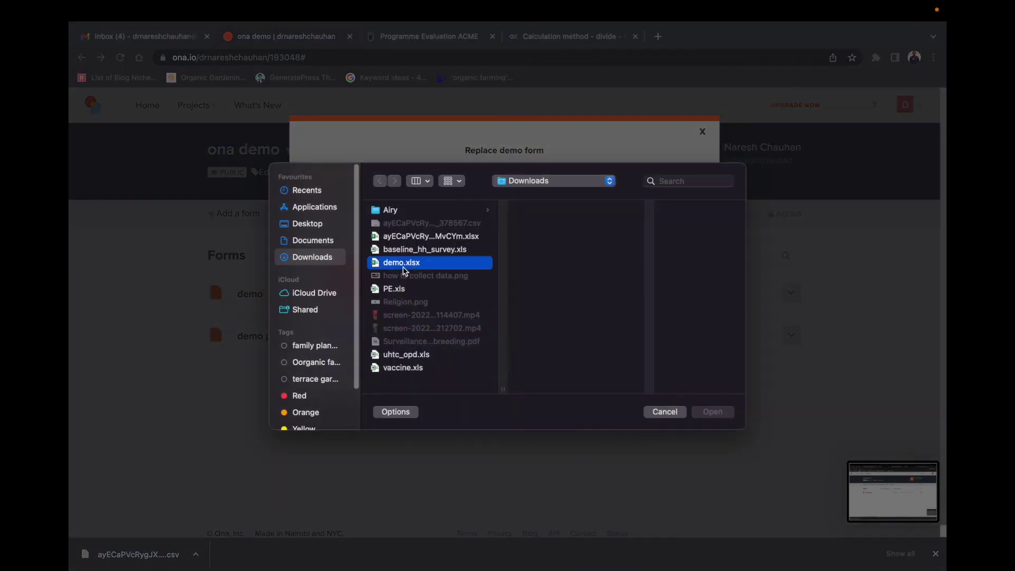
{"action": "left_click", "coordinate": [712, 413]}
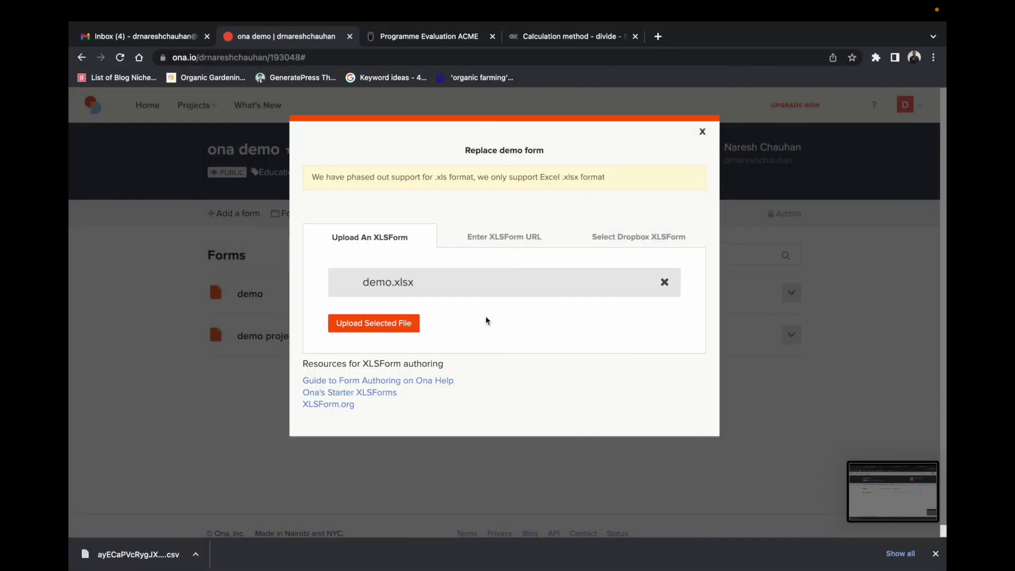
{"action": "left_click", "coordinate": [398, 324]}
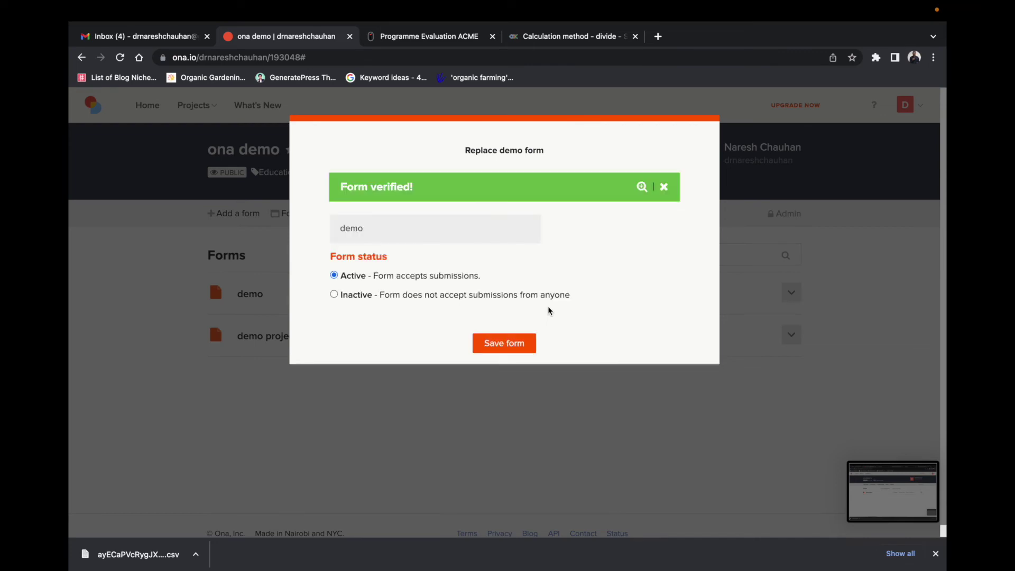
{"action": "left_click", "coordinate": [499, 344]}
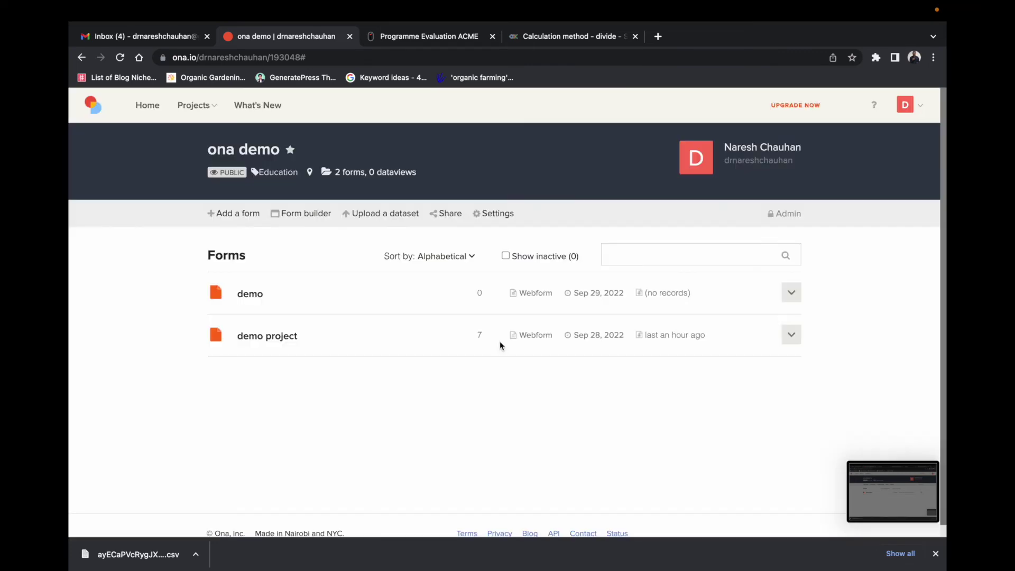
{"action": "left_click", "coordinate": [542, 293]}
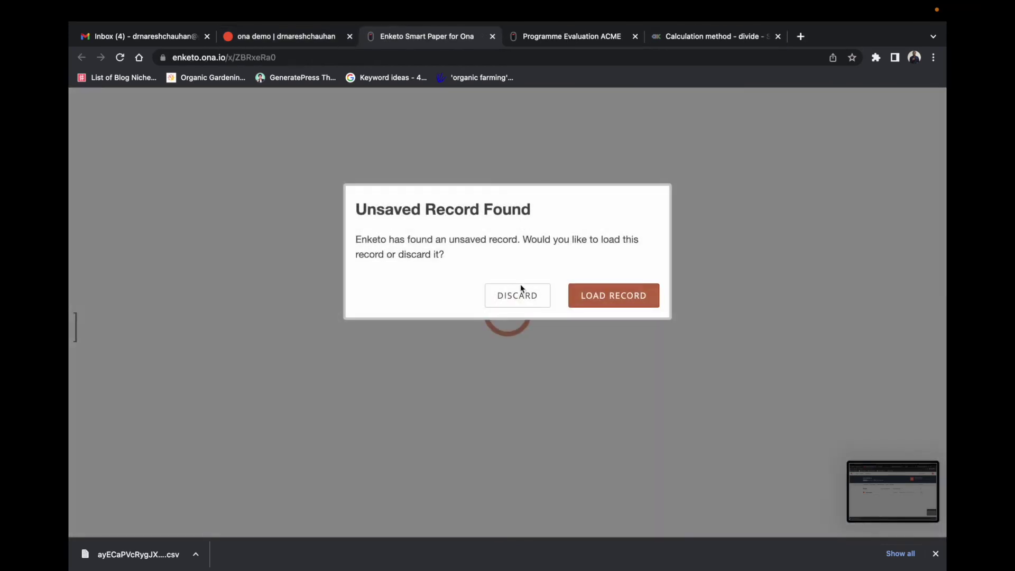
Step: Discard the old unsaved record and reload the webform to get the updated form version
{"action": "left_click", "coordinate": [524, 299]}
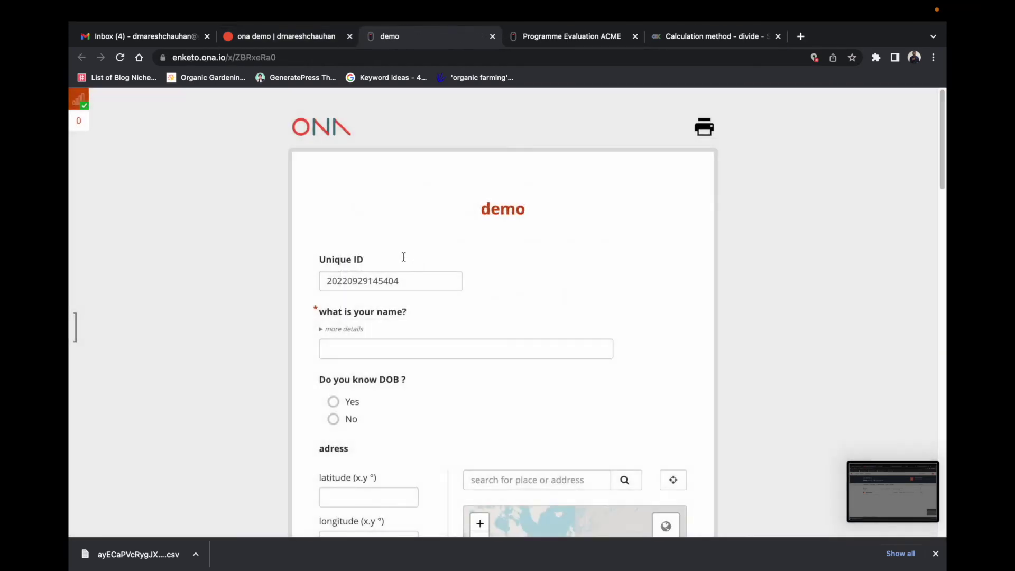
{"action": "left_click", "coordinate": [121, 59]}
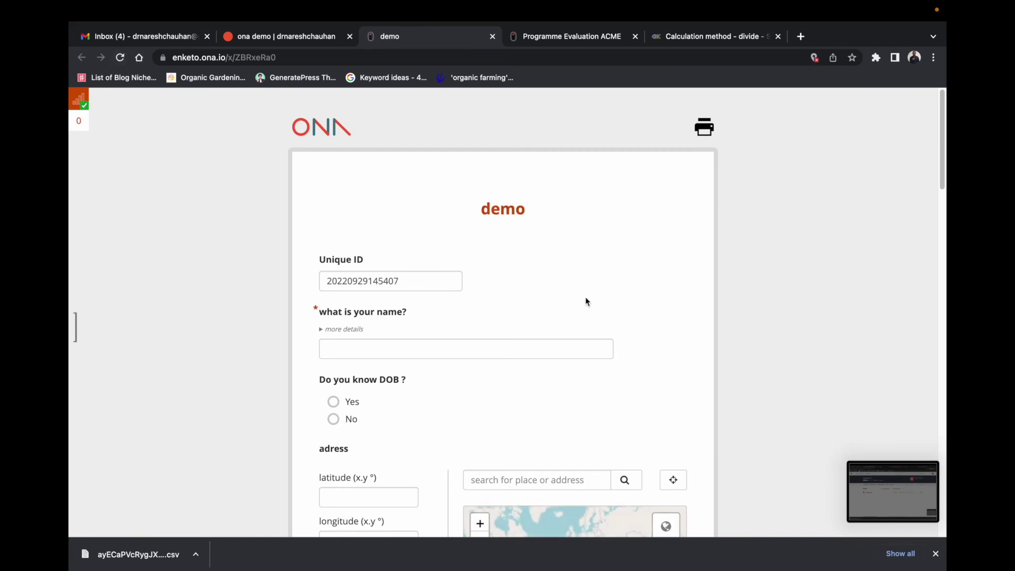
{"action": "scroll", "coordinate": [542, 285], "scroll_direction": "down", "scroll_amount": 2}
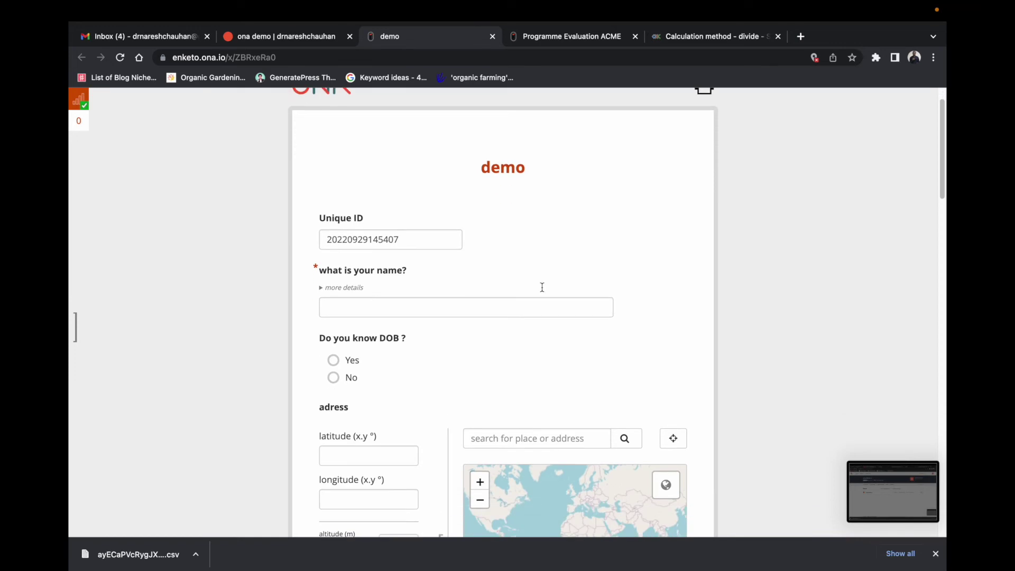
{"action": "scroll", "coordinate": [545, 317], "scroll_direction": "down", "scroll_amount": 2}
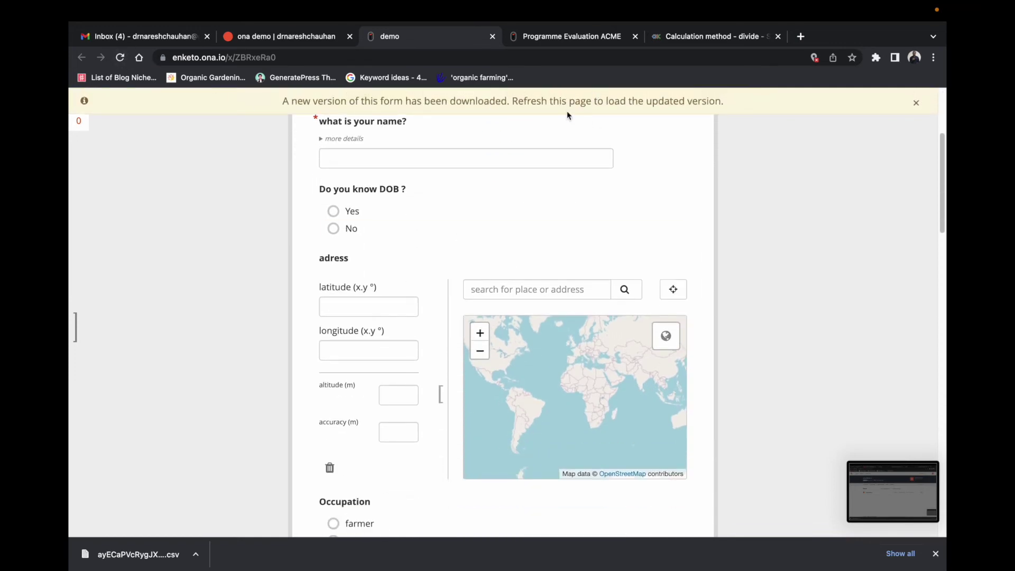
{"action": "left_click", "coordinate": [120, 57]}
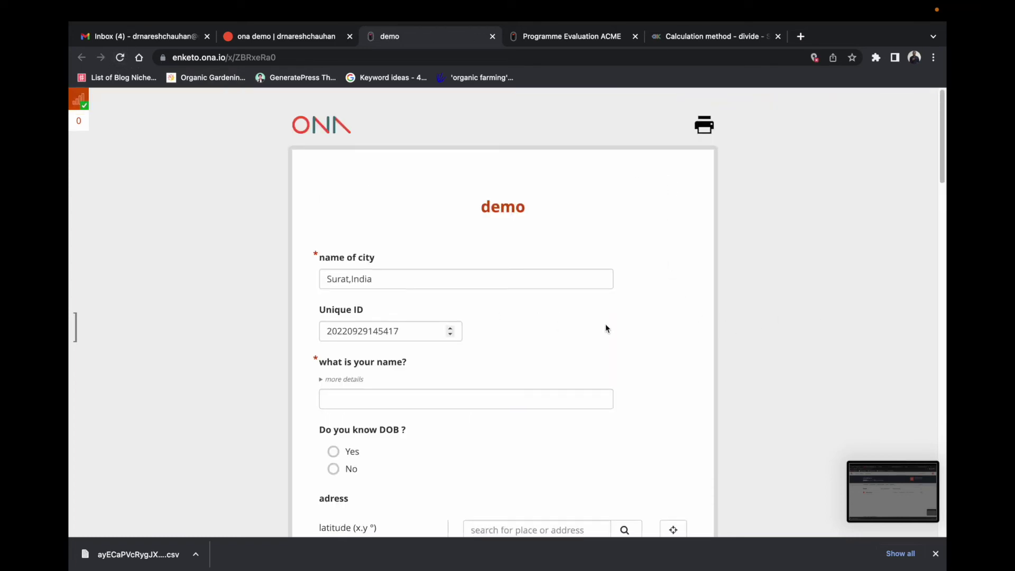
{"action": "scroll", "coordinate": [418, 270], "scroll_direction": "down", "scroll_amount": 1}
Step: Move past the name of city and Unique ID fields down to the ht in mtr field
{"action": "left_click", "coordinate": [396, 278]}
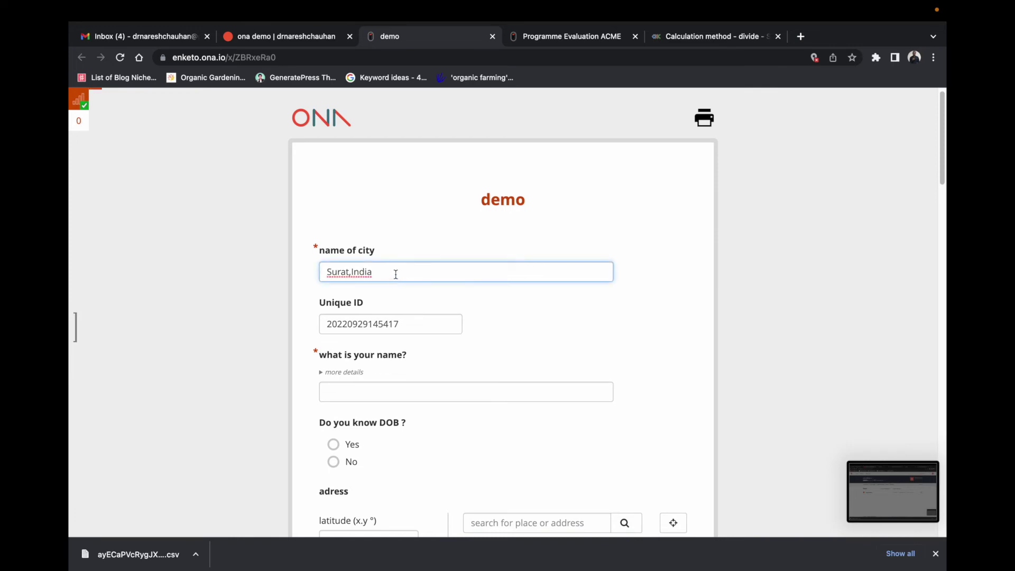
{"action": "key", "text": "Tab"}
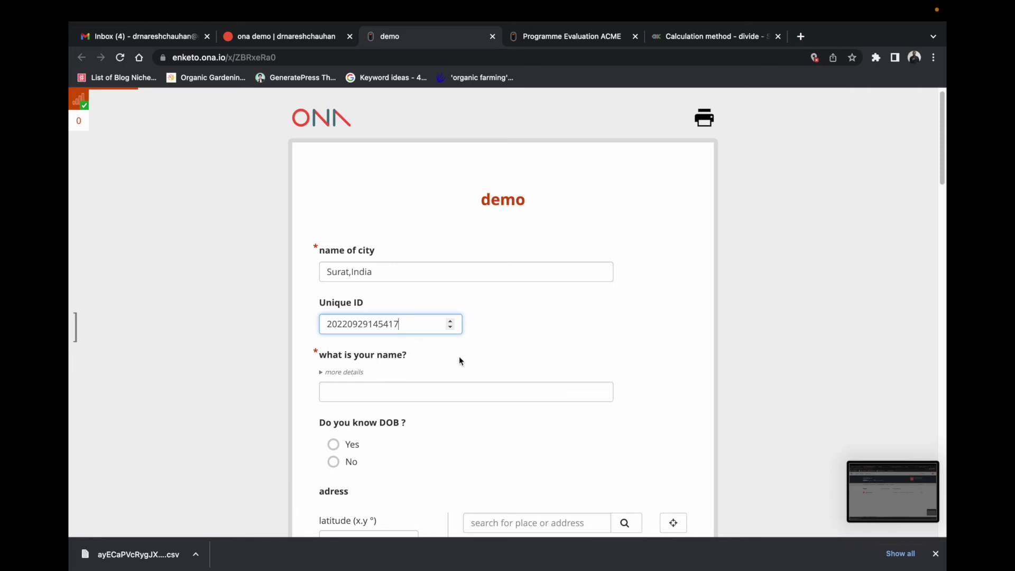
{"action": "scroll", "coordinate": [578, 322], "scroll_direction": "down", "scroll_amount": 12}
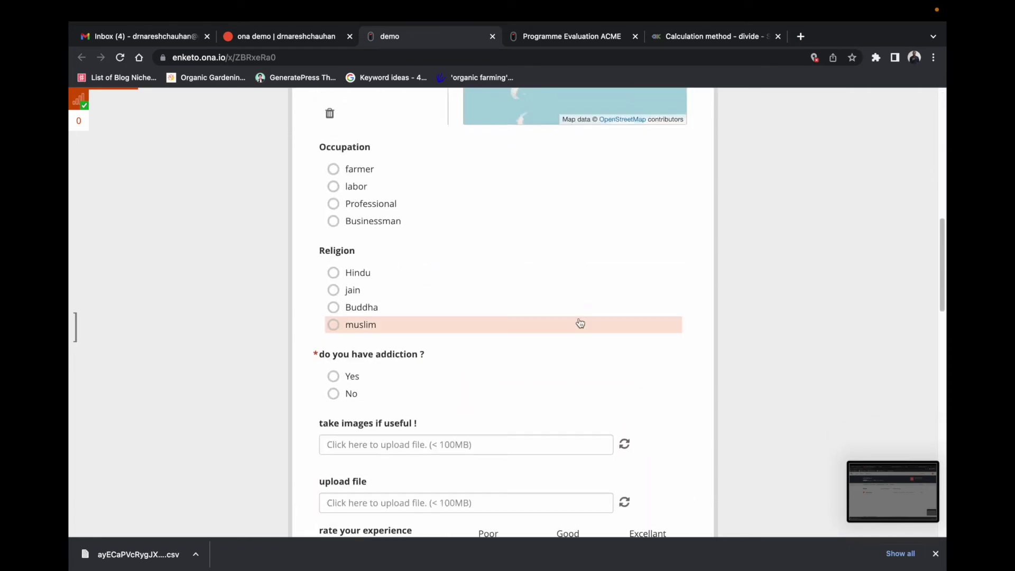
{"action": "scroll", "coordinate": [580, 322], "scroll_direction": "down", "scroll_amount": 4}
{"action": "scroll", "coordinate": [580, 322], "scroll_direction": "down", "scroll_amount": 1}
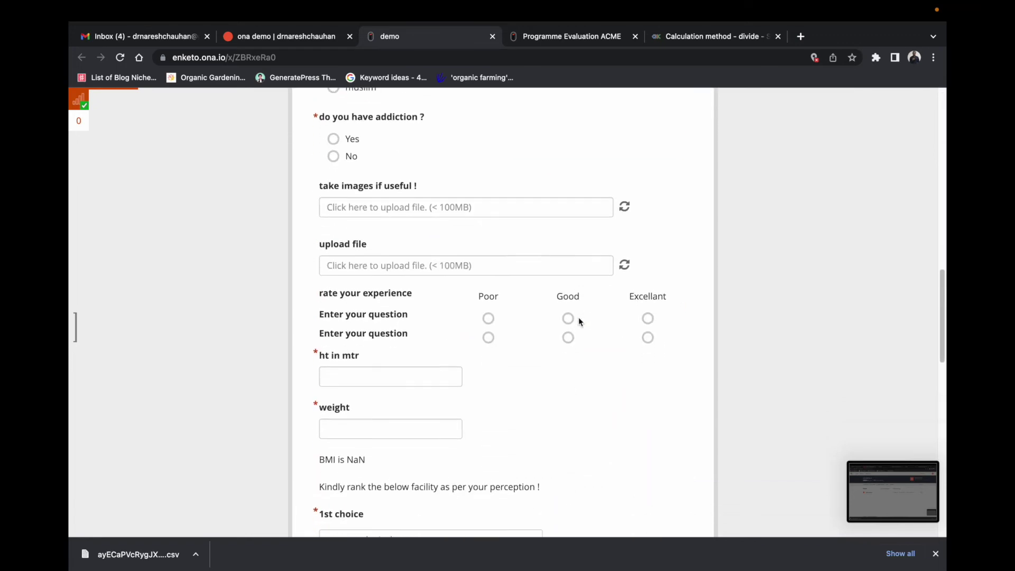
{"action": "scroll", "coordinate": [603, 325], "scroll_direction": "down", "scroll_amount": 2}
Step: Enter height 1.65 and weight 65 so the BMI is calculated
{"action": "left_click", "coordinate": [360, 290]}
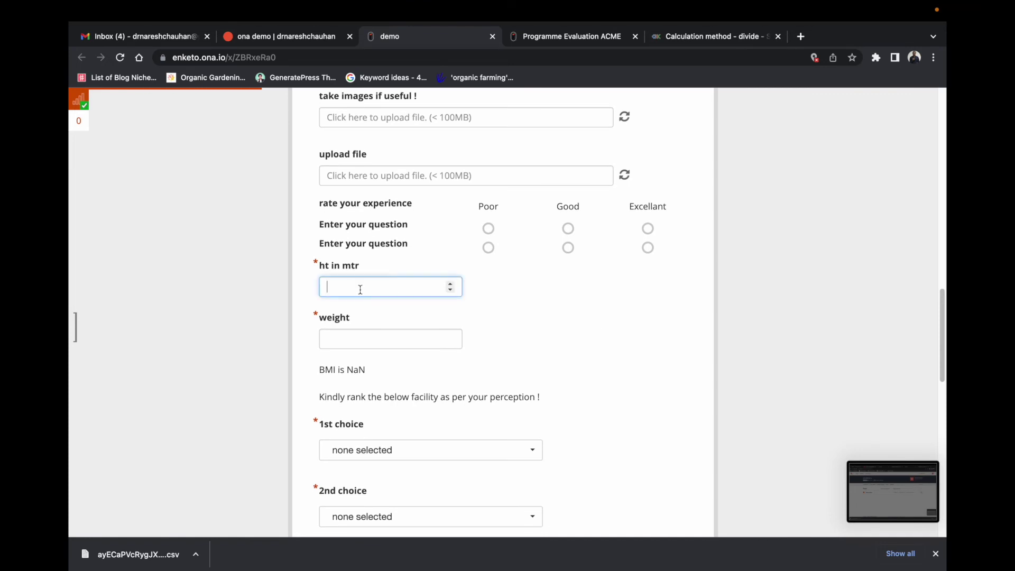
{"action": "type", "text": "1.65"}
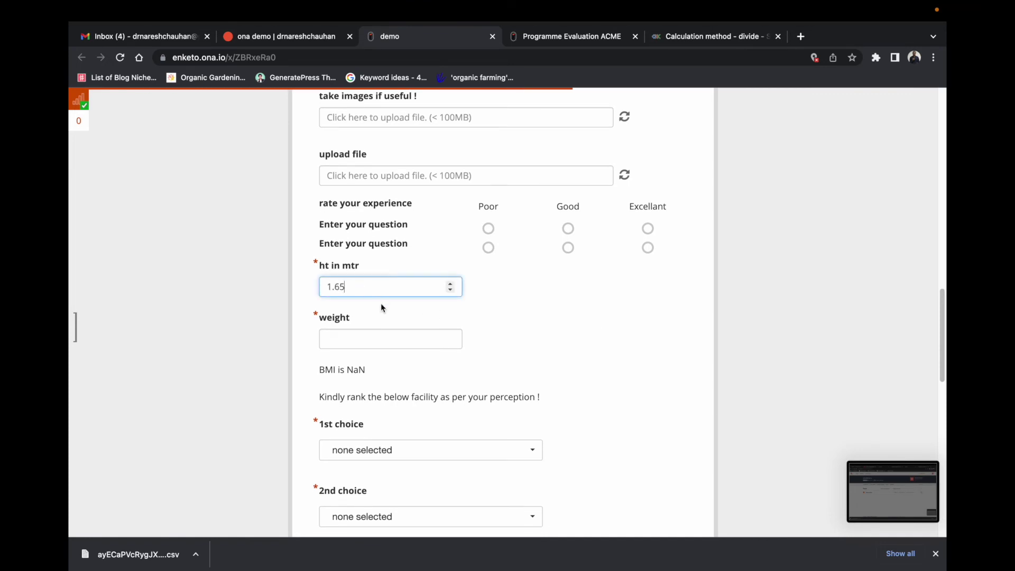
{"action": "left_click", "coordinate": [371, 337]}
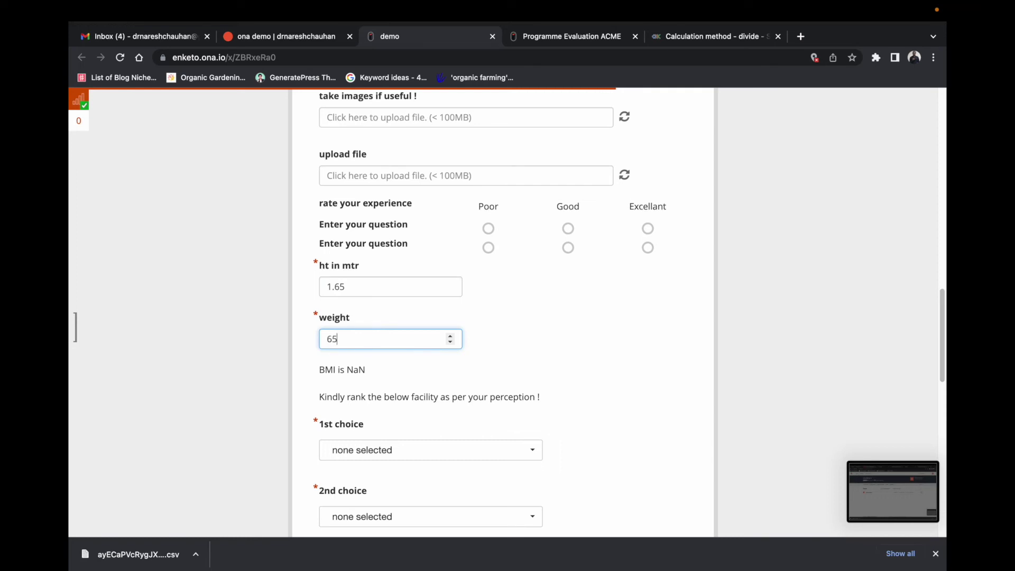
{"action": "key", "text": "Tab"}
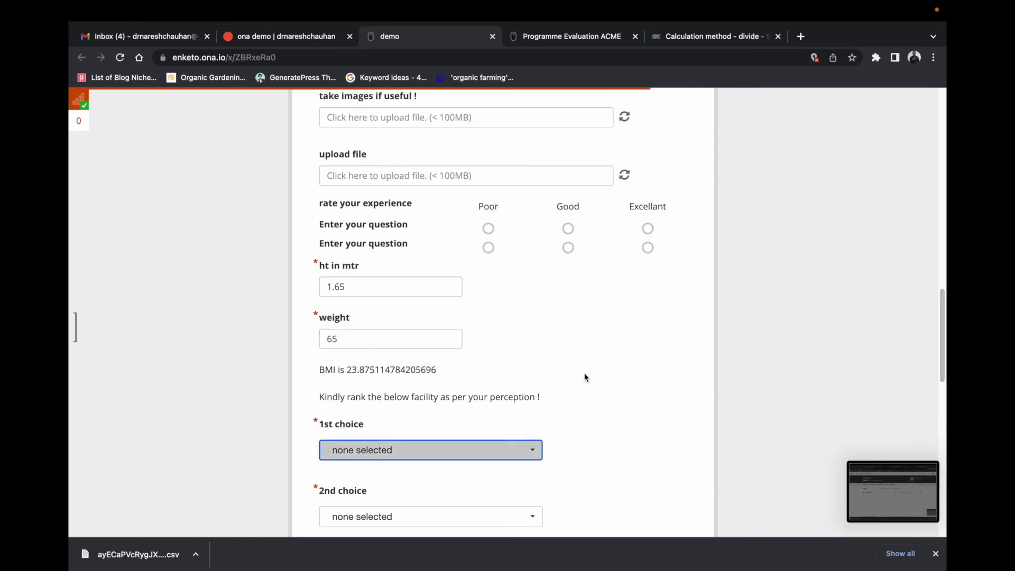
Step: Highlight the BMI note to verify it reads 23.875114784205696
{"action": "left_click_drag", "start_coordinate": [314, 368], "coordinate": [446, 378]}
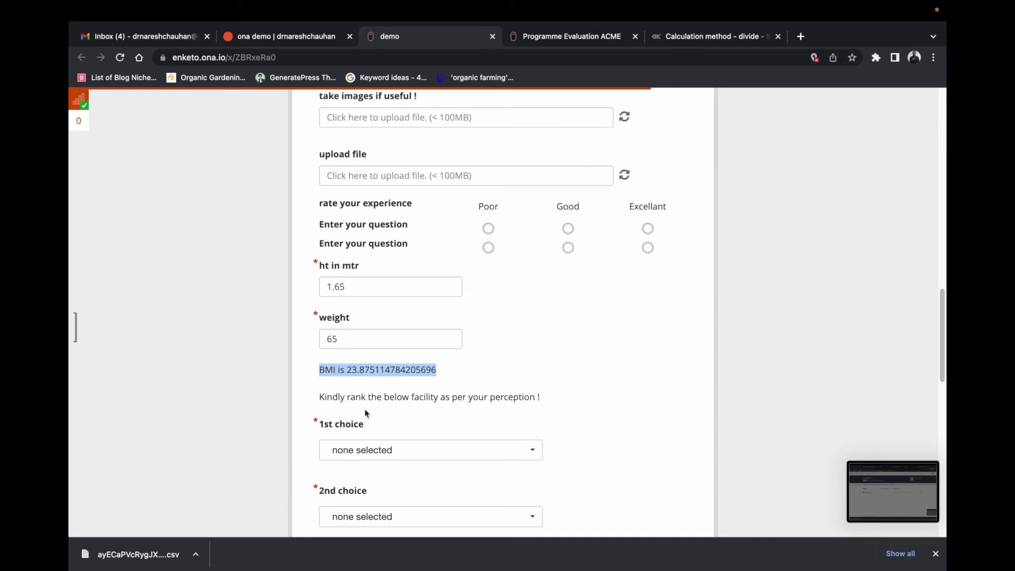
{"action": "left_click_drag", "start_coordinate": [440, 370], "coordinate": [441, 369]}
{"action": "left_click", "coordinate": [442, 369]}
{"action": "left_click_drag", "start_coordinate": [319, 373], "coordinate": [434, 371]}
{"action": "left_click", "coordinate": [443, 375]}
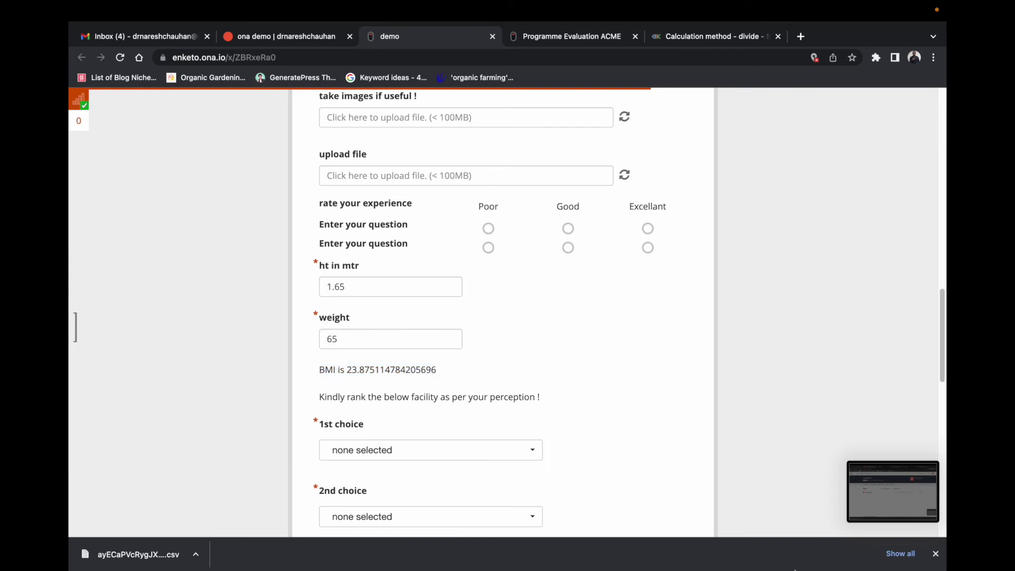
{"action": "right_click", "coordinate": [802, 544]}
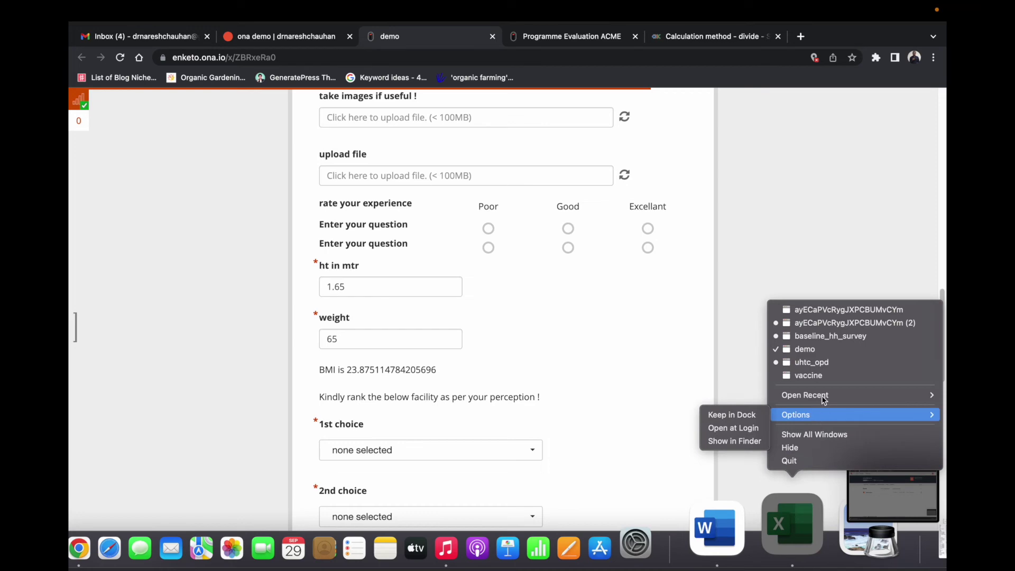
{"action": "left_click", "coordinate": [820, 375]}
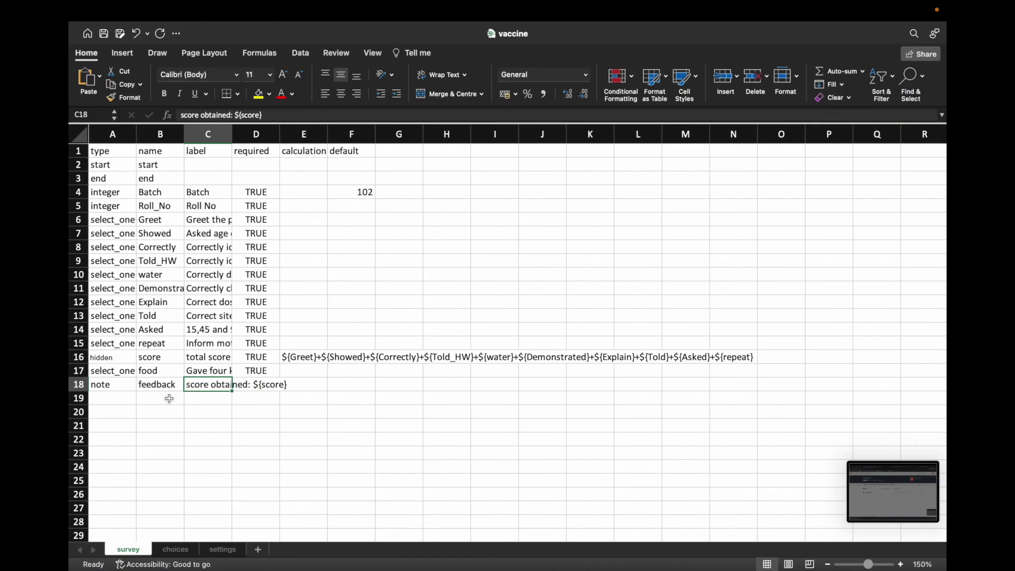
{"action": "left_click", "coordinate": [117, 389]}
{"action": "left_click", "coordinate": [159, 386]}
{"action": "left_click", "coordinate": [207, 385]}
{"action": "left_click", "coordinate": [216, 362]}
{"action": "left_click", "coordinate": [160, 360]}
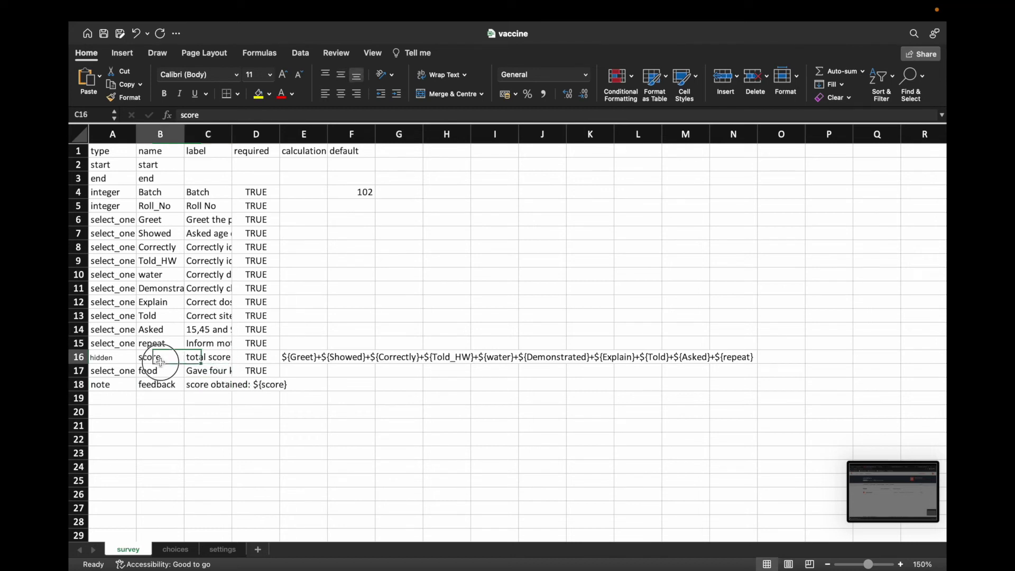
{"action": "left_click", "coordinate": [191, 360]}
{"action": "left_click", "coordinate": [154, 360]}
{"action": "left_click", "coordinate": [108, 359]}
{"action": "left_click", "coordinate": [211, 358]}
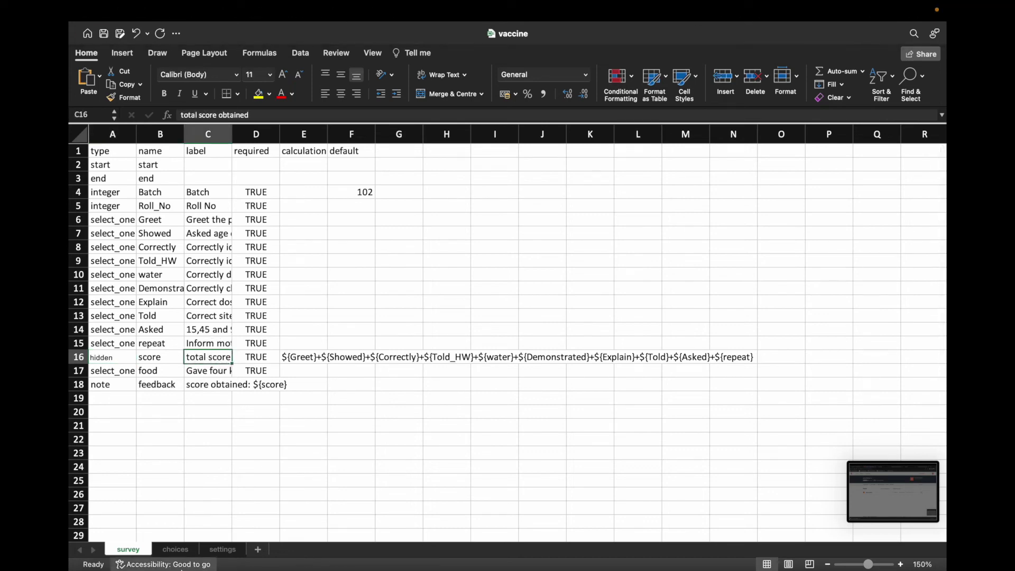
{"action": "left_click", "coordinate": [170, 527]}
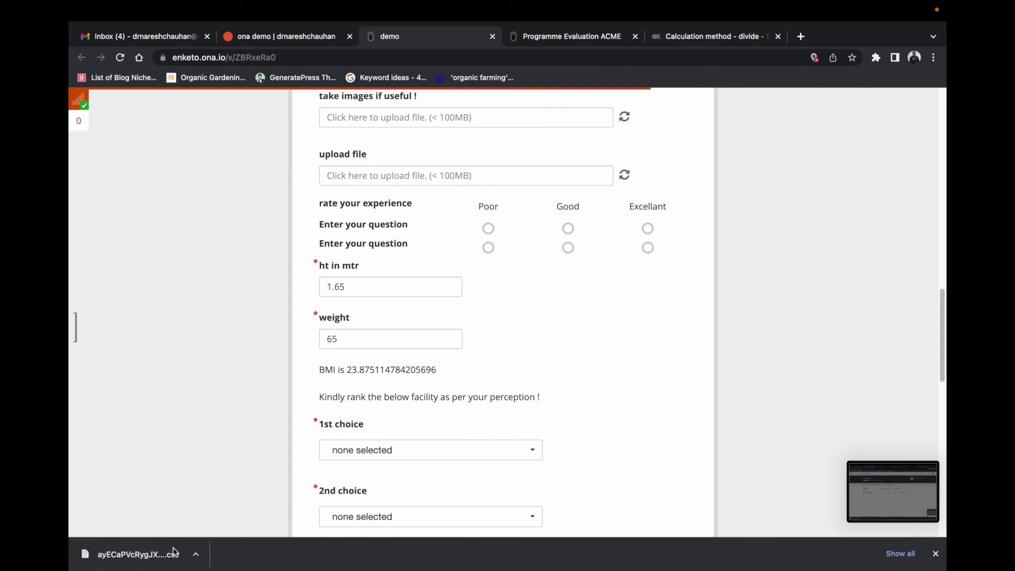
Step: Close the demo form preview and make the demo project form inactive
{"action": "left_click", "coordinate": [492, 53]}
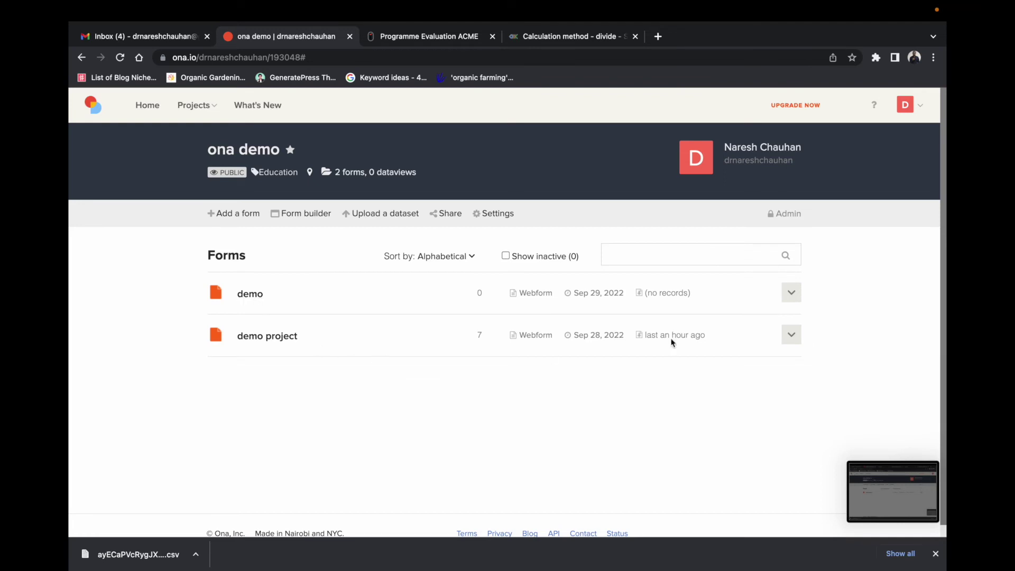
{"action": "left_click", "coordinate": [786, 338]}
{"action": "left_click", "coordinate": [833, 338]}
{"action": "left_click", "coordinate": [791, 335]}
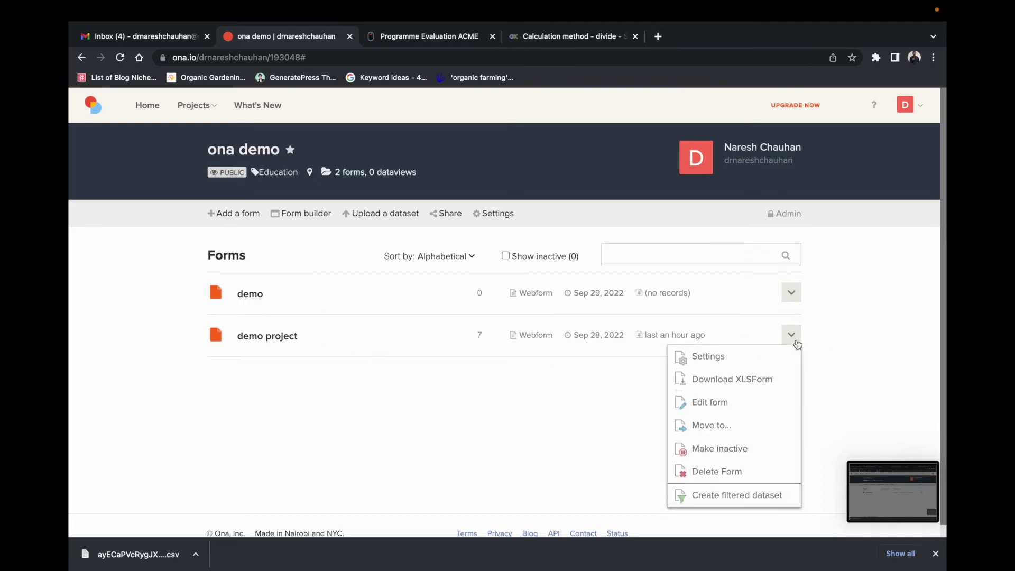
{"action": "left_click", "coordinate": [735, 449]}
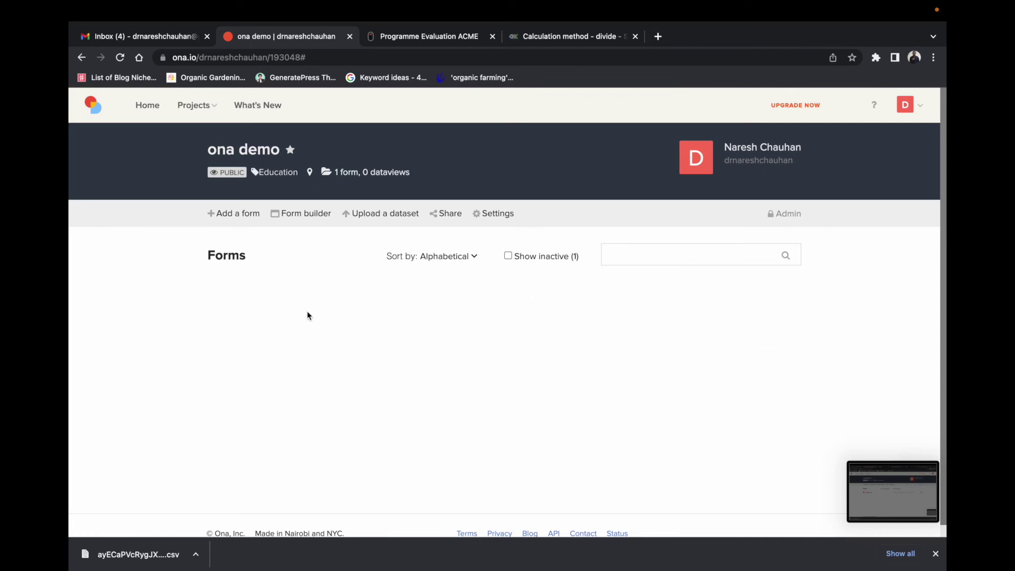
{"action": "left_click", "coordinate": [120, 58]}
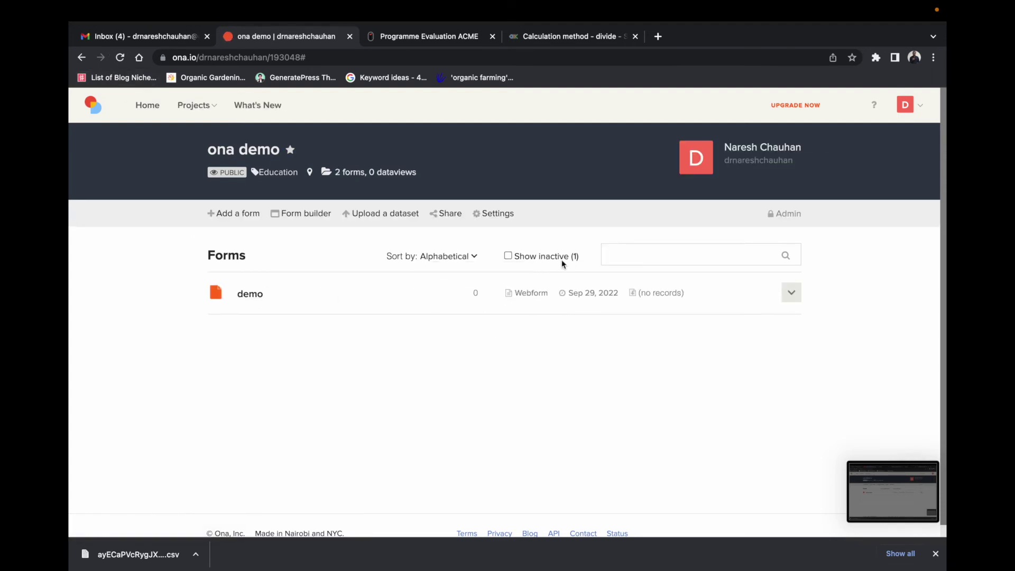
Step: Show inactive forms and make the demo project form active again
{"action": "left_click", "coordinate": [508, 256]}
{"action": "left_click", "coordinate": [507, 256]}
{"action": "left_click", "coordinate": [508, 255]}
{"action": "left_click", "coordinate": [800, 341]}
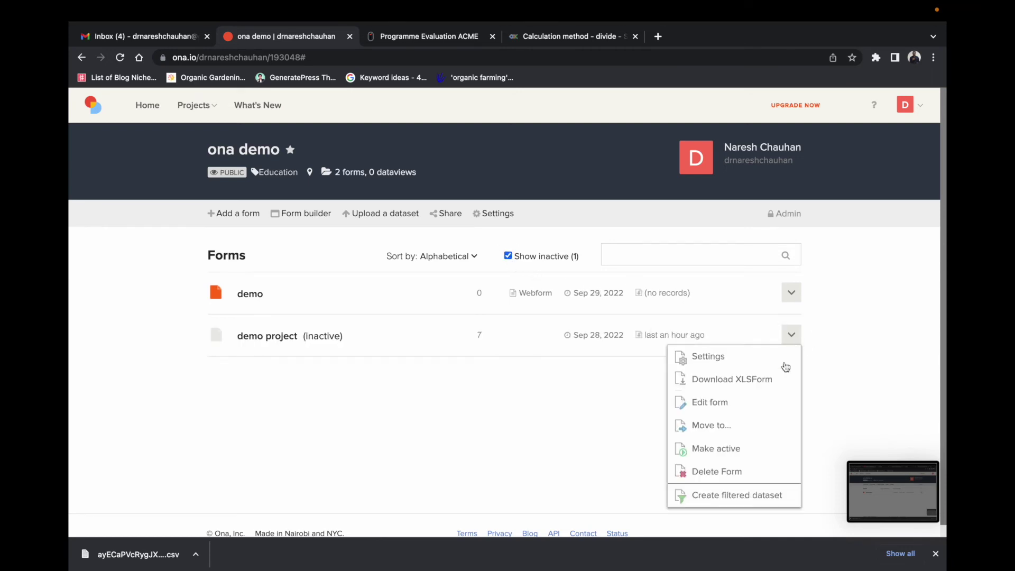
{"action": "left_click", "coordinate": [737, 451]}
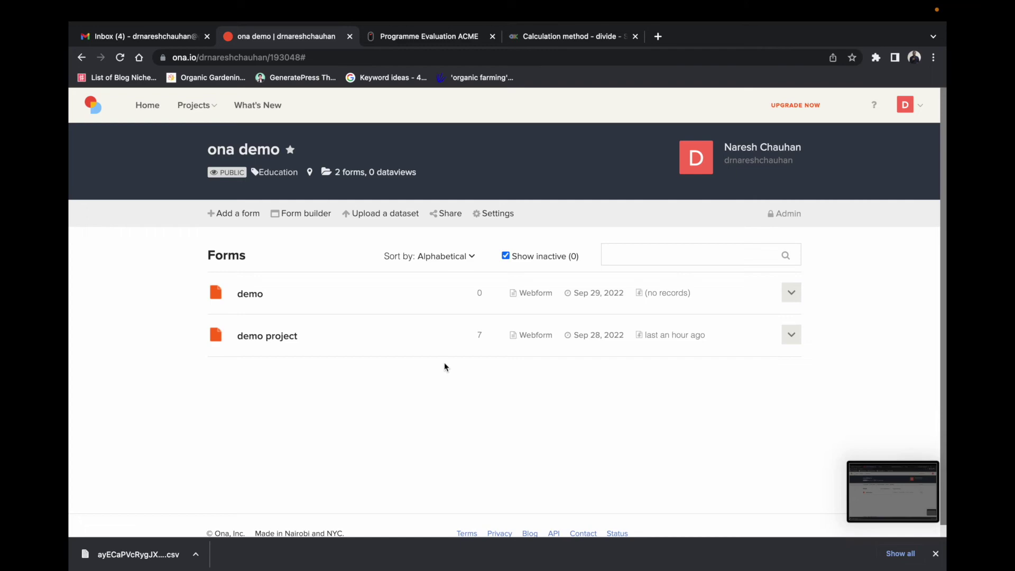
{"action": "left_click", "coordinate": [438, 39]}
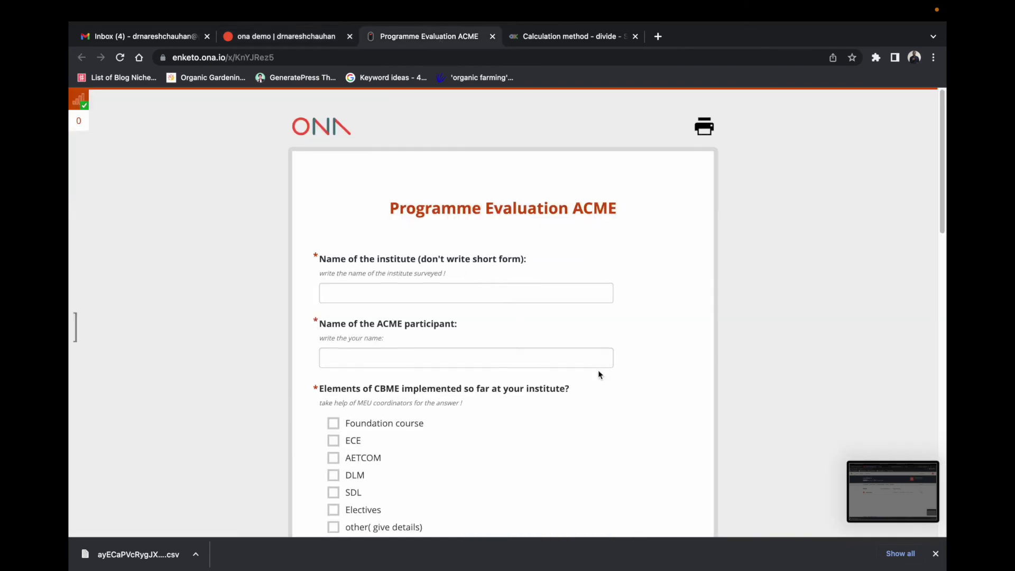
Step: Reload the Programme Evaluation ACME webform, discard the unsaved record, and scroll down to Submit
{"action": "scroll", "coordinate": [611, 341], "scroll_direction": "down", "scroll_amount": 15}
{"action": "scroll", "coordinate": [612, 337], "scroll_direction": "up", "scroll_amount": 10}
{"action": "scroll", "coordinate": [612, 334], "scroll_direction": "up", "scroll_amount": 5}
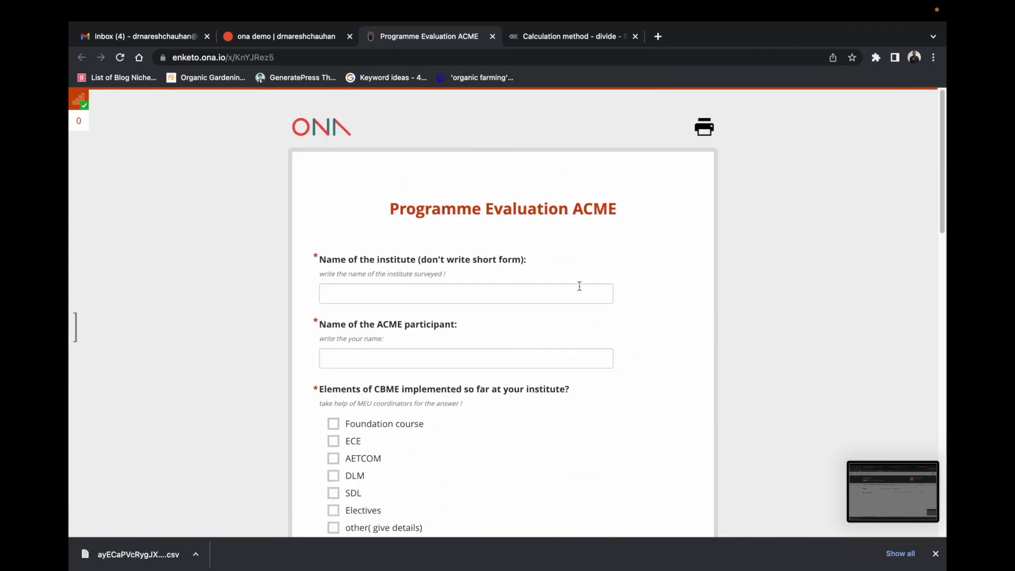
{"action": "left_click", "coordinate": [120, 57]}
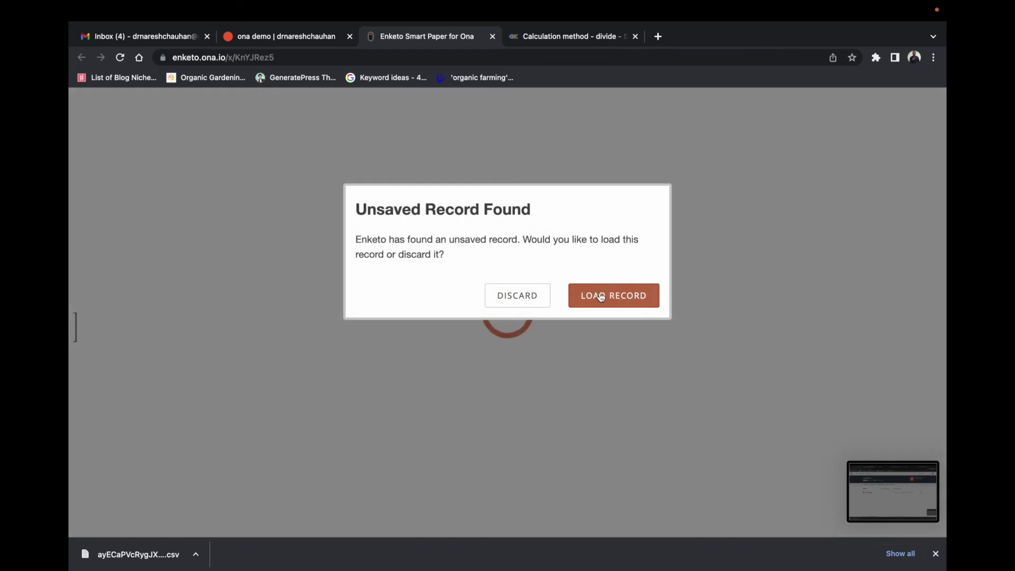
{"action": "left_click", "coordinate": [517, 295]}
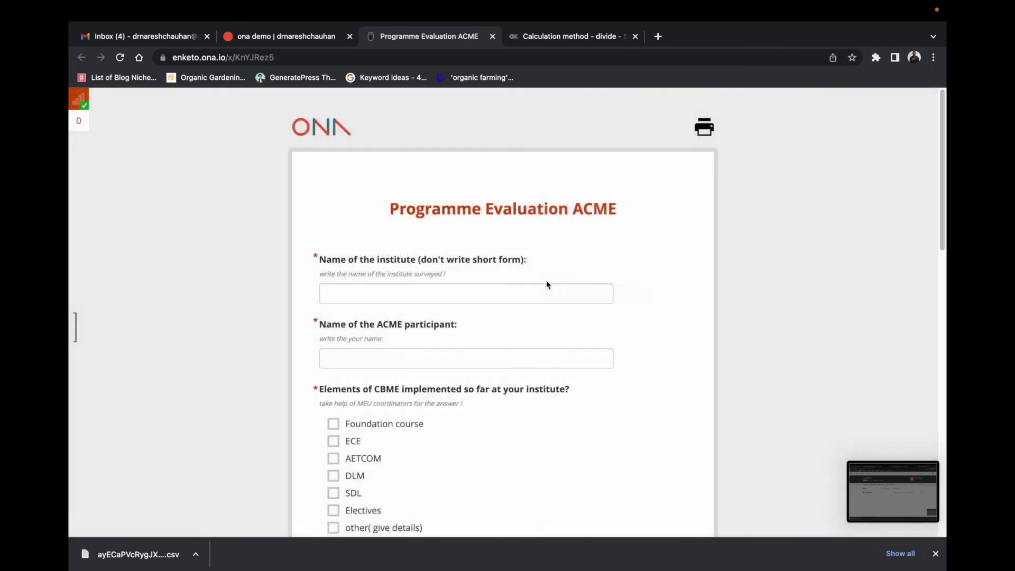
{"action": "scroll", "coordinate": [451, 295], "scroll_direction": "down", "scroll_amount": 10}
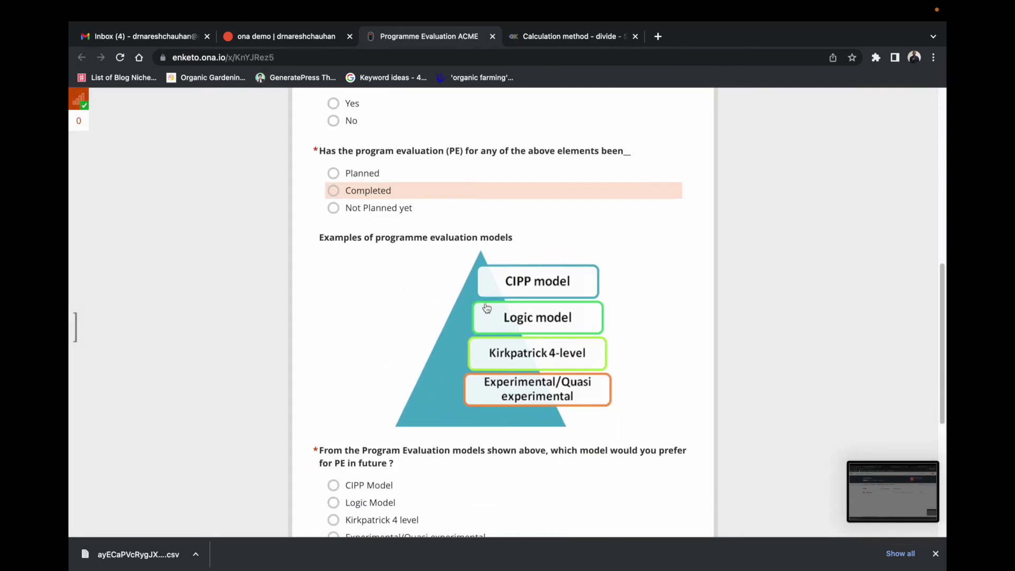
{"action": "scroll", "coordinate": [691, 288], "scroll_direction": "down", "scroll_amount": 5}
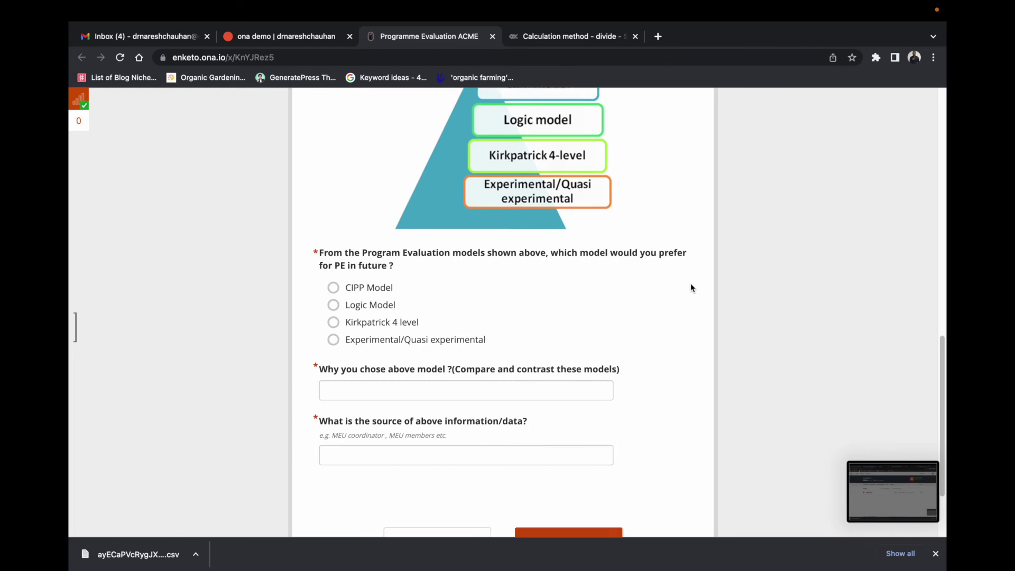
{"action": "scroll", "coordinate": [691, 288], "scroll_direction": "down", "scroll_amount": 1}
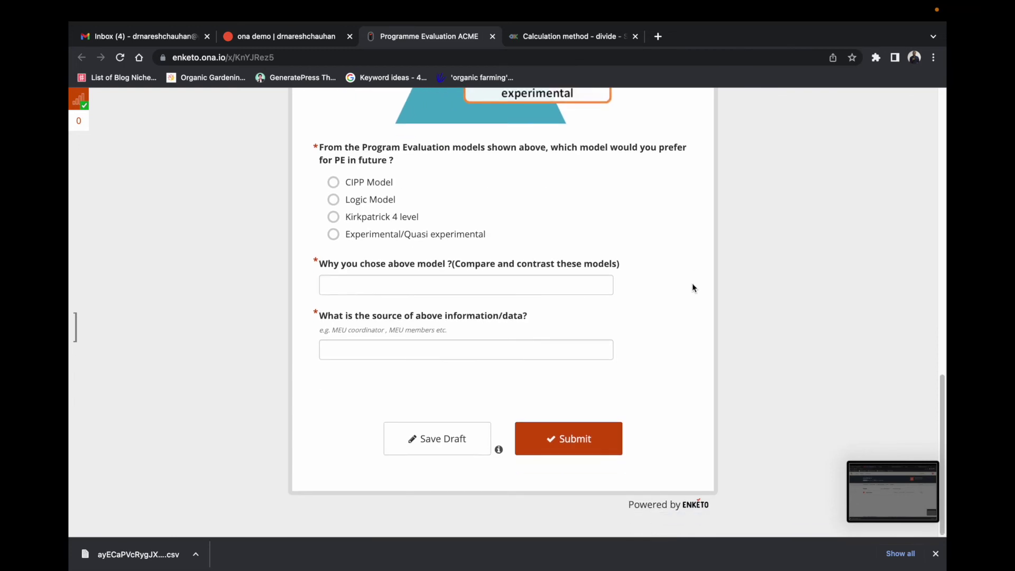
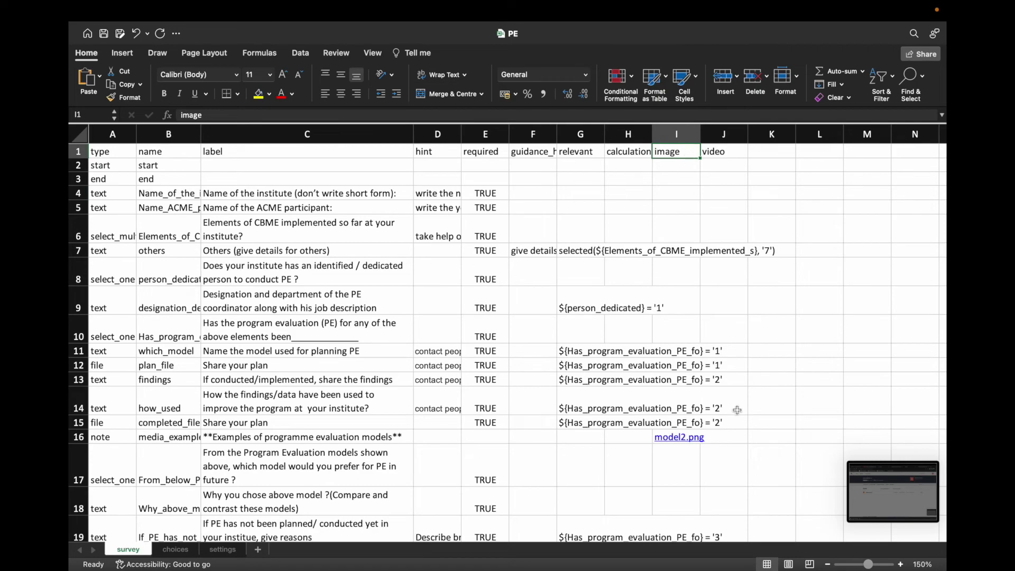
Step: Bring up the Dock list of open Excel workbooks
{"action": "mouse_move", "coordinate": [798, 561]}
{"action": "right_click", "coordinate": [798, 525]}
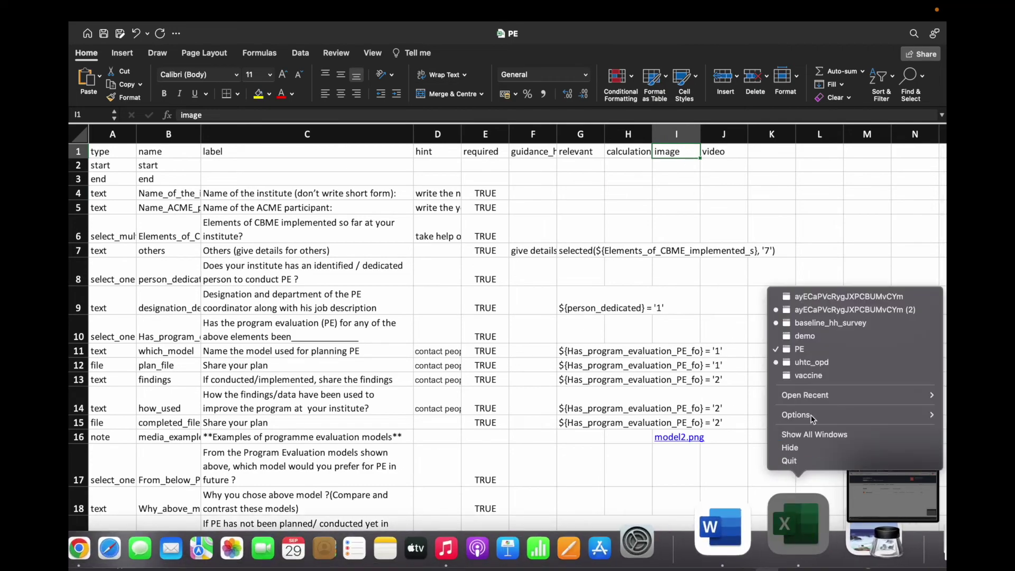
Step: Add an 'image' column heading in N1 of demo's survey sheet, then return to PE
{"action": "left_click", "coordinate": [805, 336]}
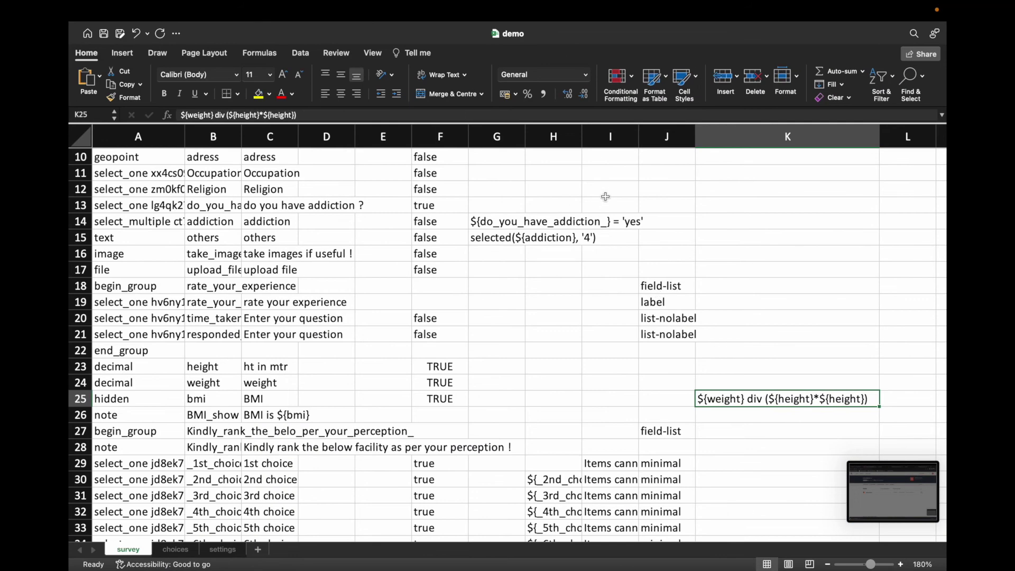
{"action": "scroll", "coordinate": [828, 240], "scroll_direction": "down", "scroll_amount": 5}
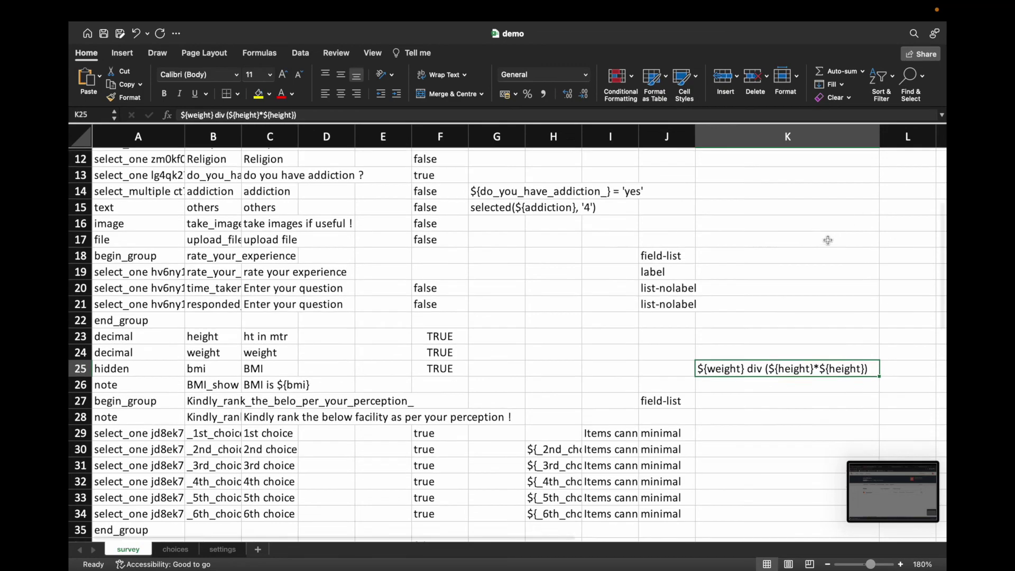
{"action": "scroll", "coordinate": [827, 239], "scroll_direction": "up", "scroll_amount": 9}
{"action": "left_click", "coordinate": [833, 157]}
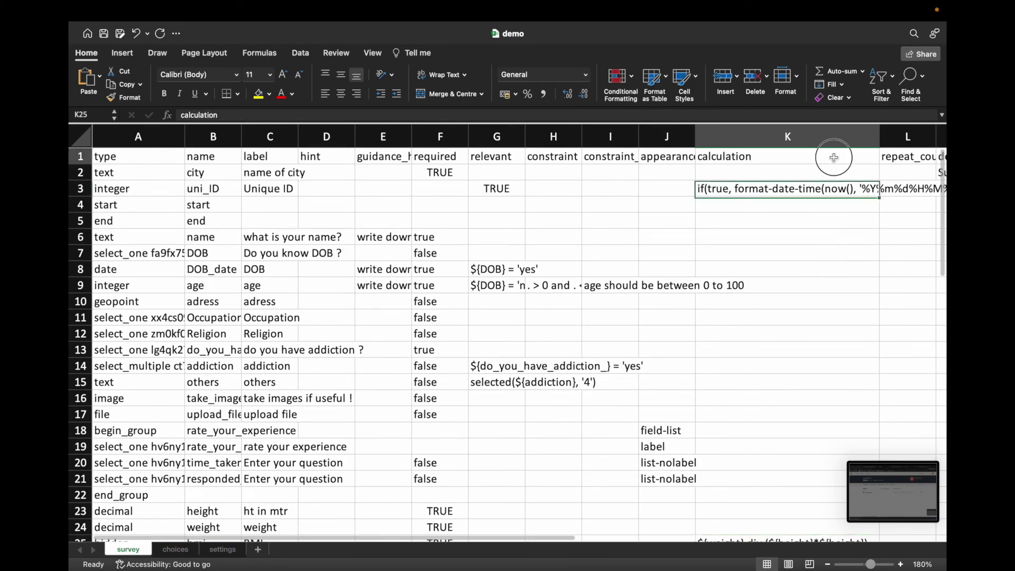
{"action": "key", "text": "Right"}
{"action": "key", "text": "Right"}
{"action": "key", "text": "Right"}
{"action": "key", "text": "Right"}
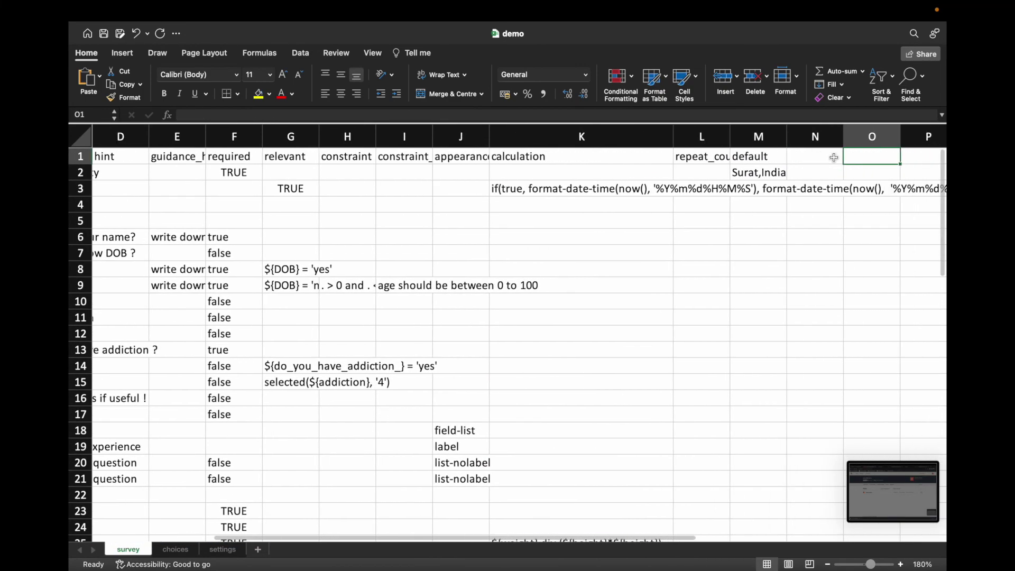
{"action": "left_click", "coordinate": [822, 160]}
{"action": "type", "text": "imag"}
{"action": "key", "text": "Return"}
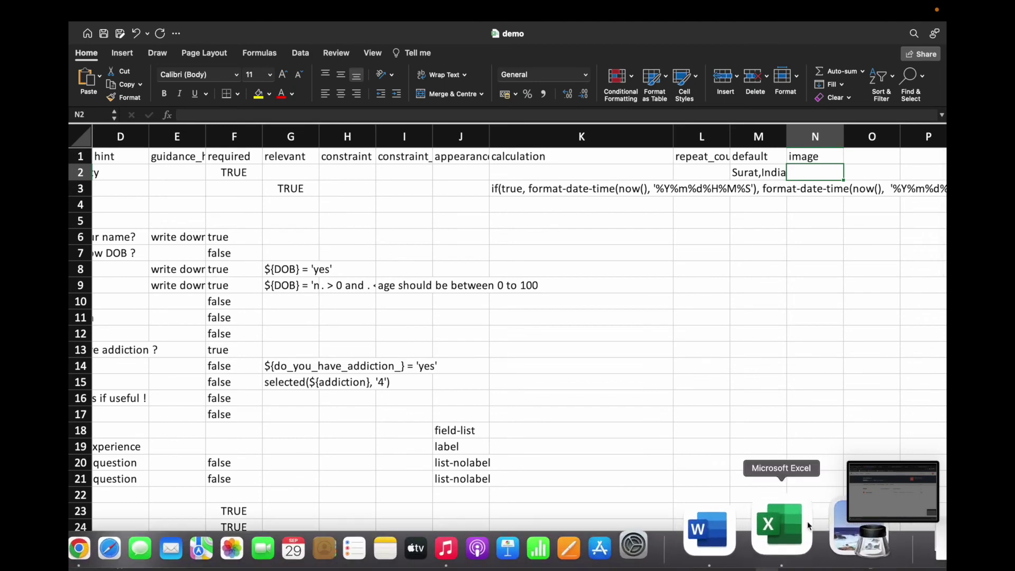
{"action": "right_click", "coordinate": [799, 526]}
{"action": "left_click", "coordinate": [814, 348]}
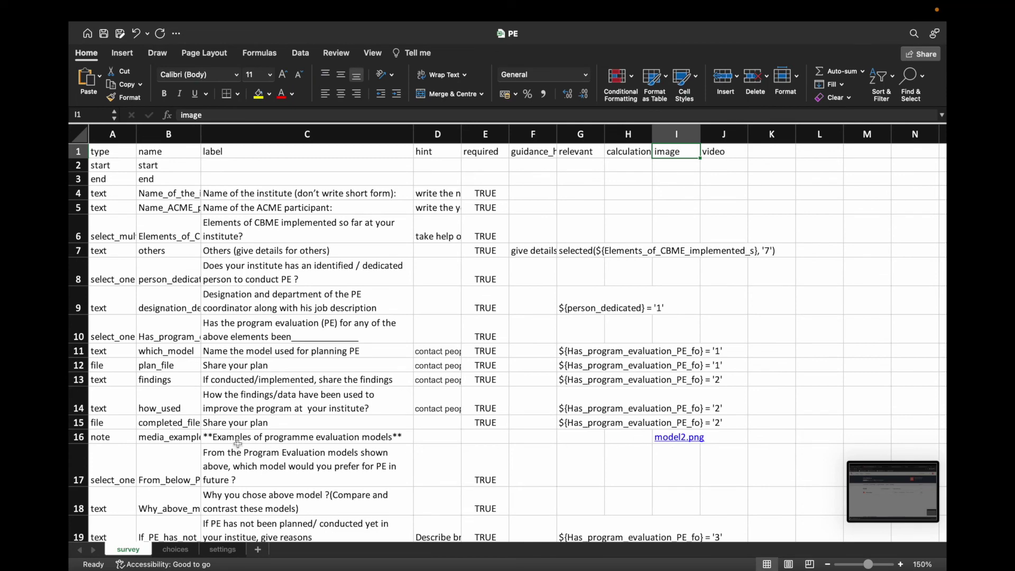
{"action": "left_click", "coordinate": [243, 438]}
{"action": "scroll", "coordinate": [189, 475], "scroll_direction": "down", "scroll_amount": 4}
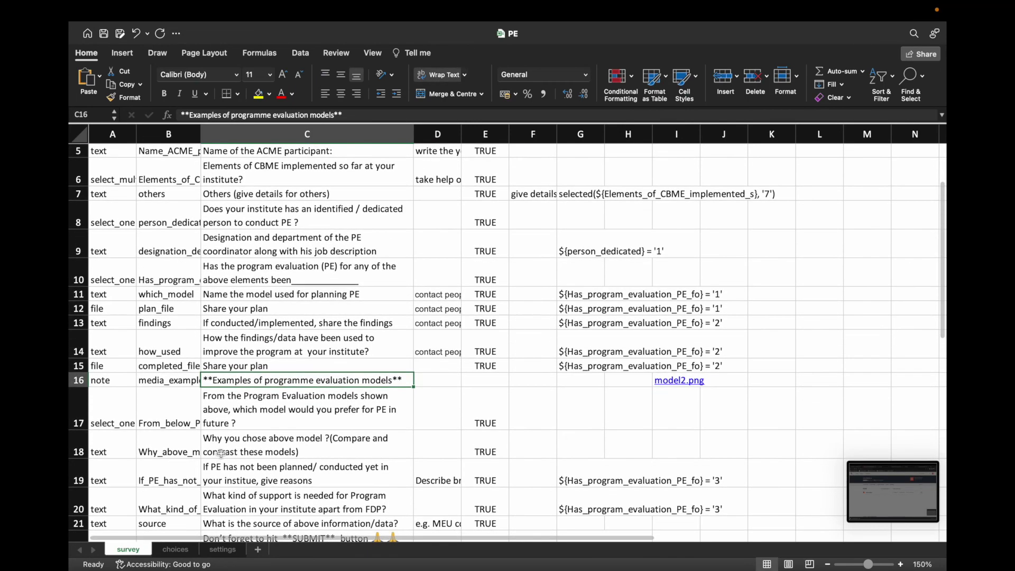
{"action": "scroll", "coordinate": [221, 453], "scroll_direction": "down", "scroll_amount": 2}
{"action": "left_click", "coordinate": [129, 346]}
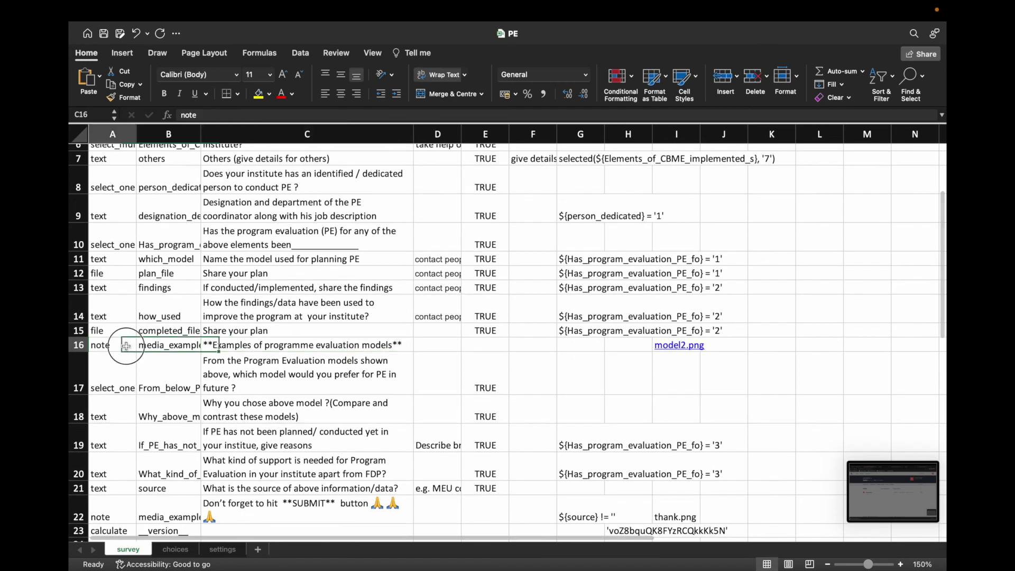
{"action": "left_click", "coordinate": [161, 348]}
{"action": "left_click", "coordinate": [279, 346]}
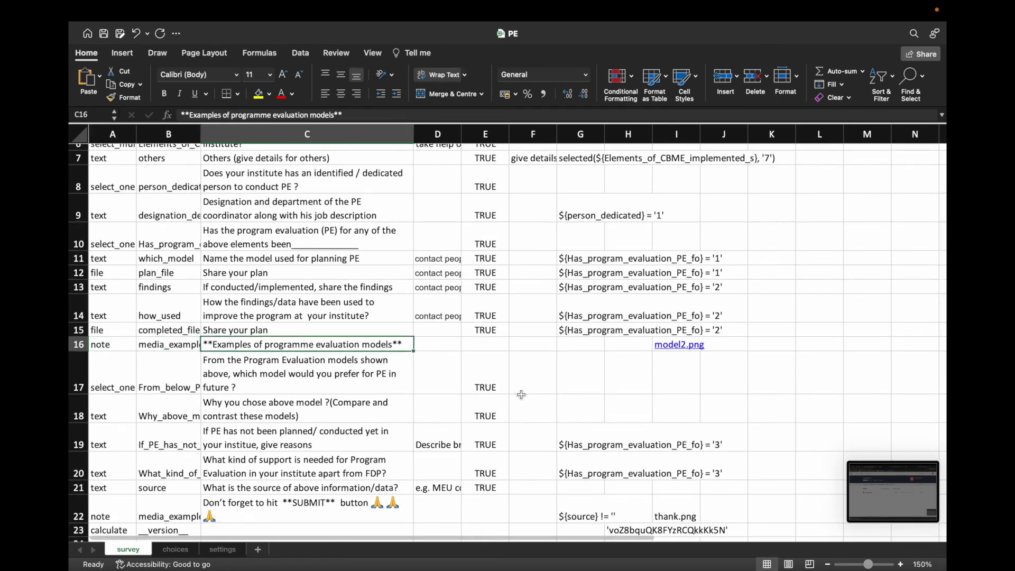
{"action": "scroll", "coordinate": [529, 386], "scroll_direction": "down", "scroll_amount": 3}
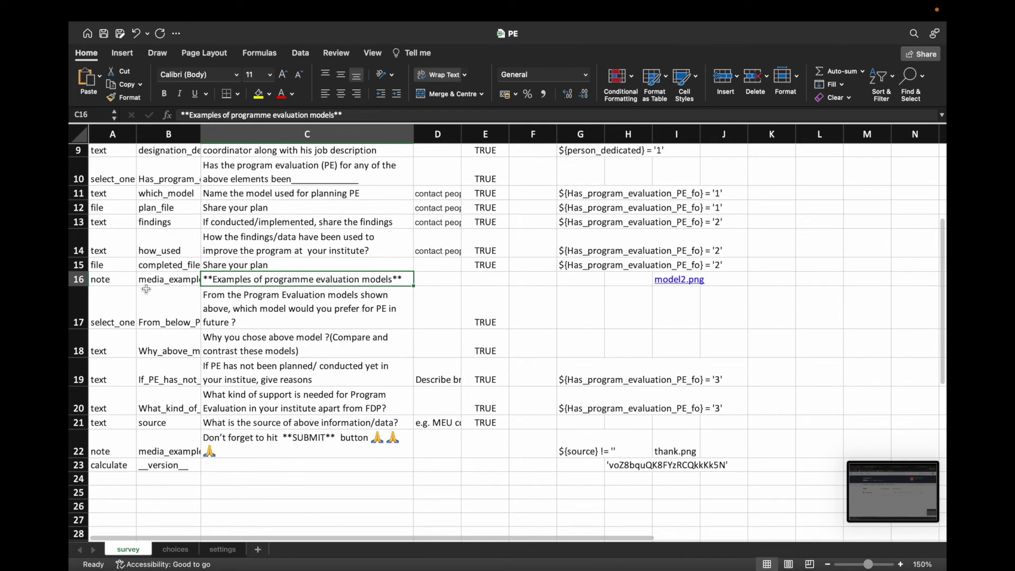
{"action": "left_click_drag", "start_coordinate": [113, 283], "coordinate": [711, 332]}
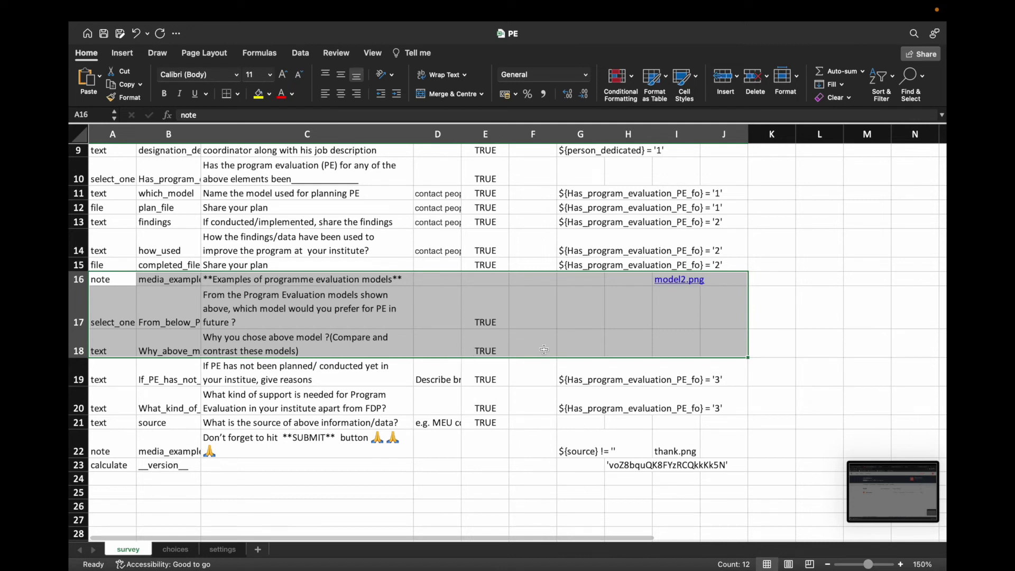
{"action": "left_click", "coordinate": [114, 281]}
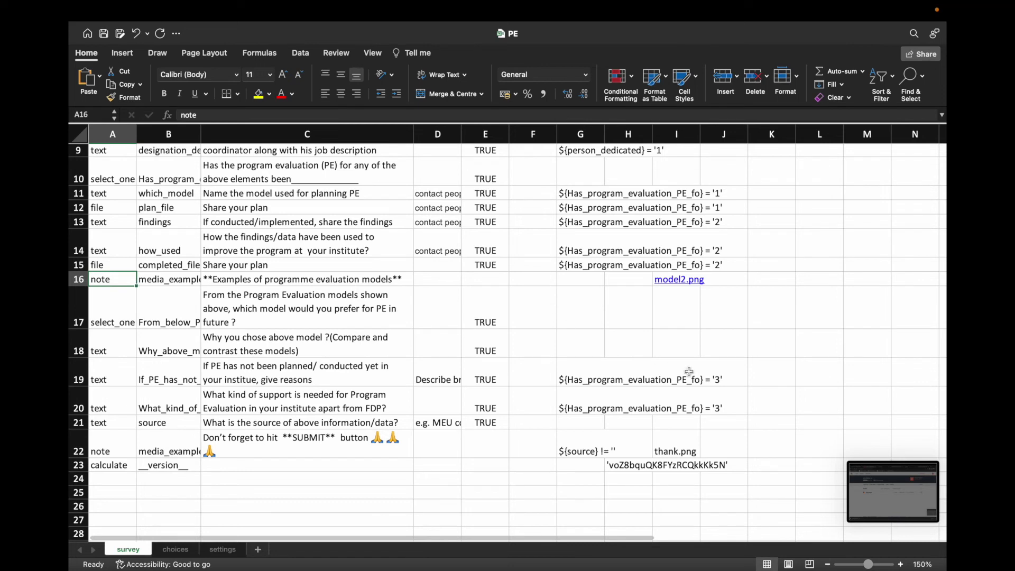
{"action": "scroll", "coordinate": [621, 479], "scroll_direction": "down", "scroll_amount": 1}
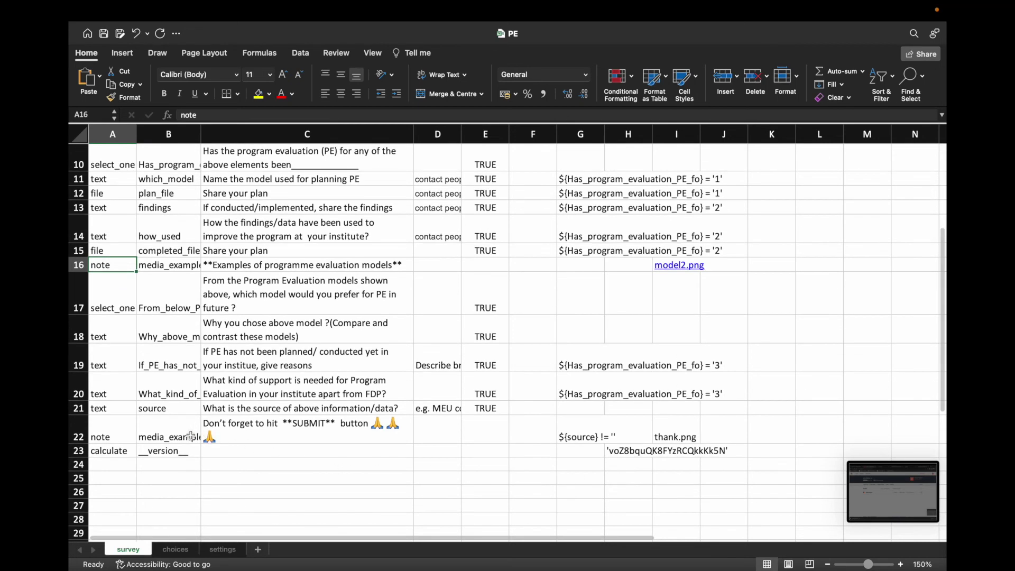
{"action": "left_click", "coordinate": [361, 442]}
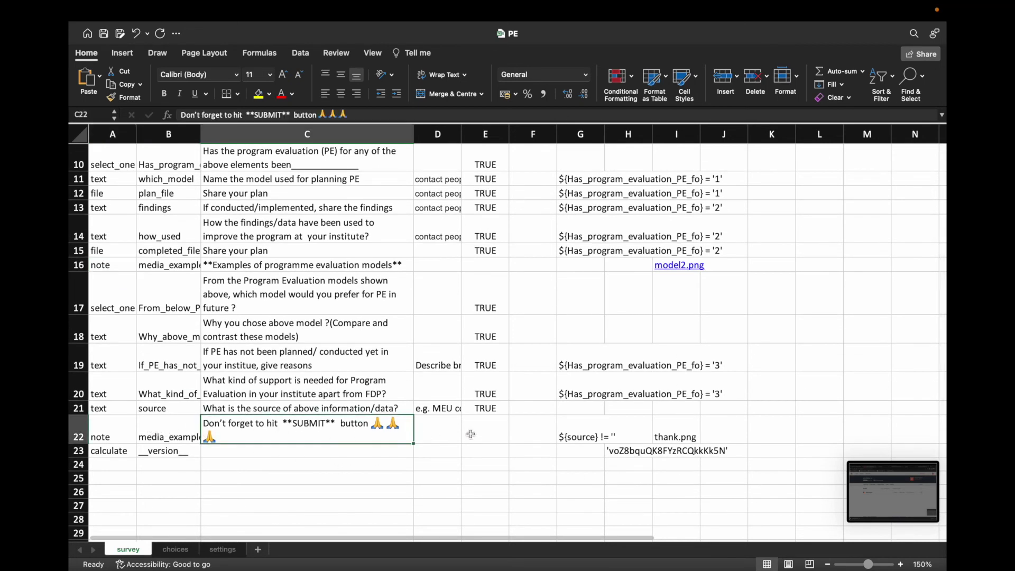
{"action": "left_click", "coordinate": [573, 429]}
{"action": "left_click", "coordinate": [687, 437]}
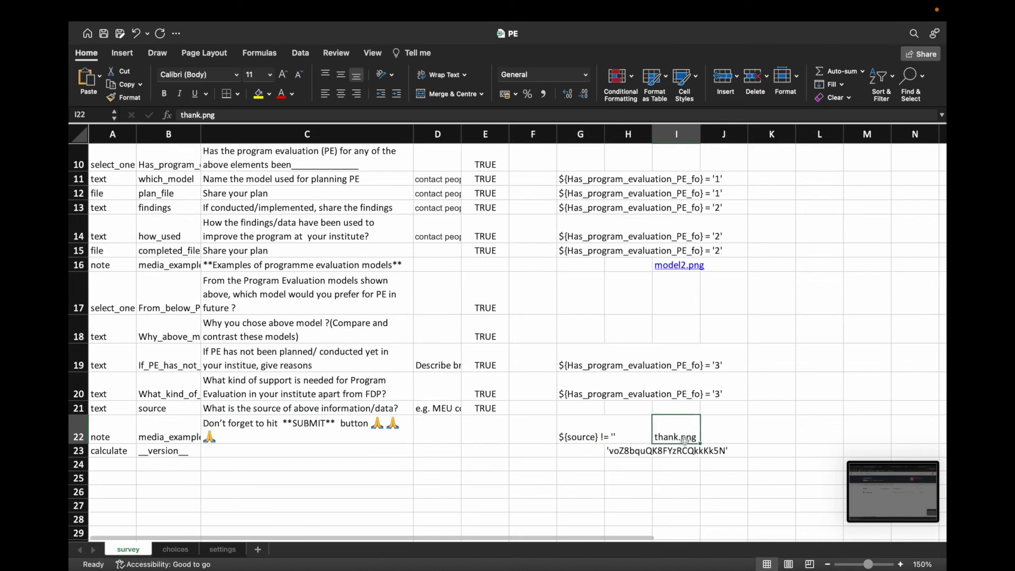
{"action": "scroll", "coordinate": [670, 165], "scroll_direction": "up", "scroll_amount": 9}
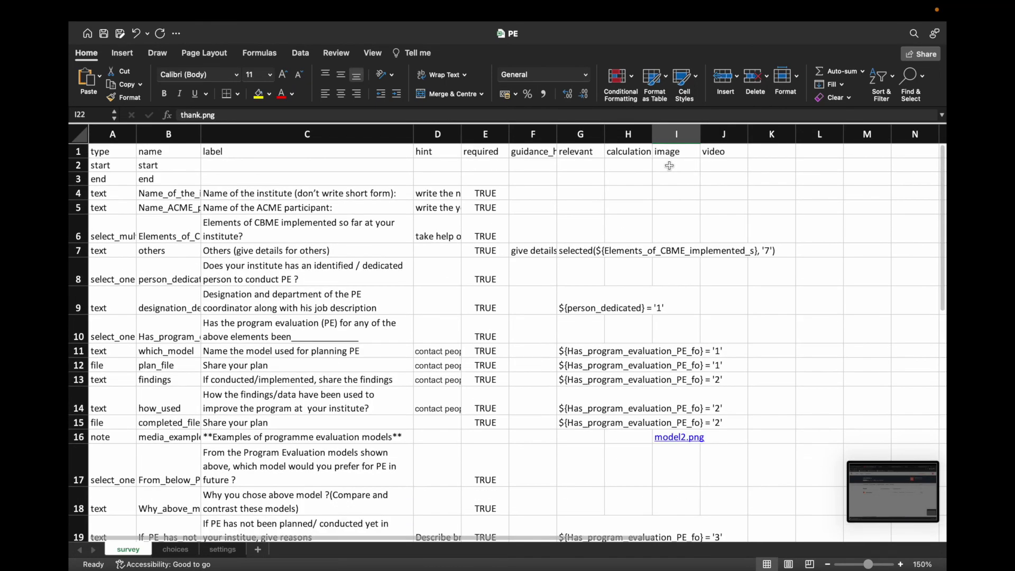
{"action": "scroll", "coordinate": [680, 439], "scroll_direction": "down", "scroll_amount": 9}
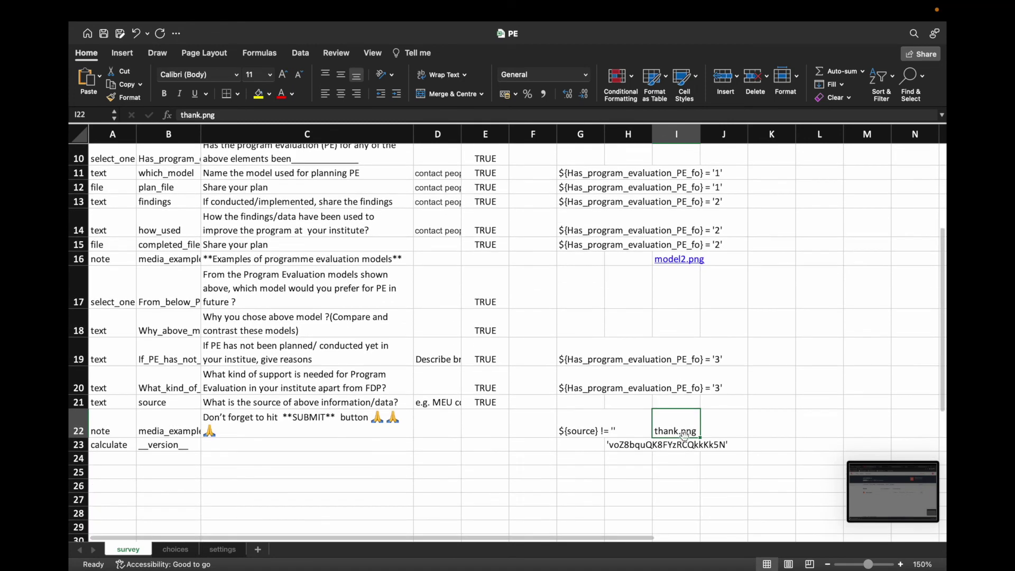
{"action": "left_click", "coordinate": [586, 435]}
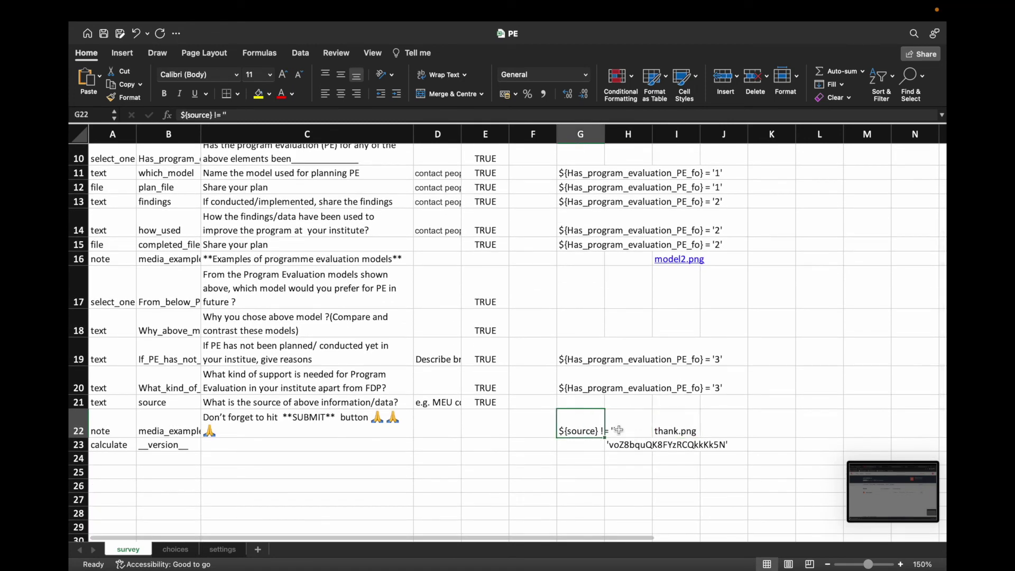
{"action": "scroll", "coordinate": [636, 429], "scroll_direction": "up", "scroll_amount": 9}
{"action": "scroll", "coordinate": [632, 420], "scroll_direction": "down", "scroll_amount": 11}
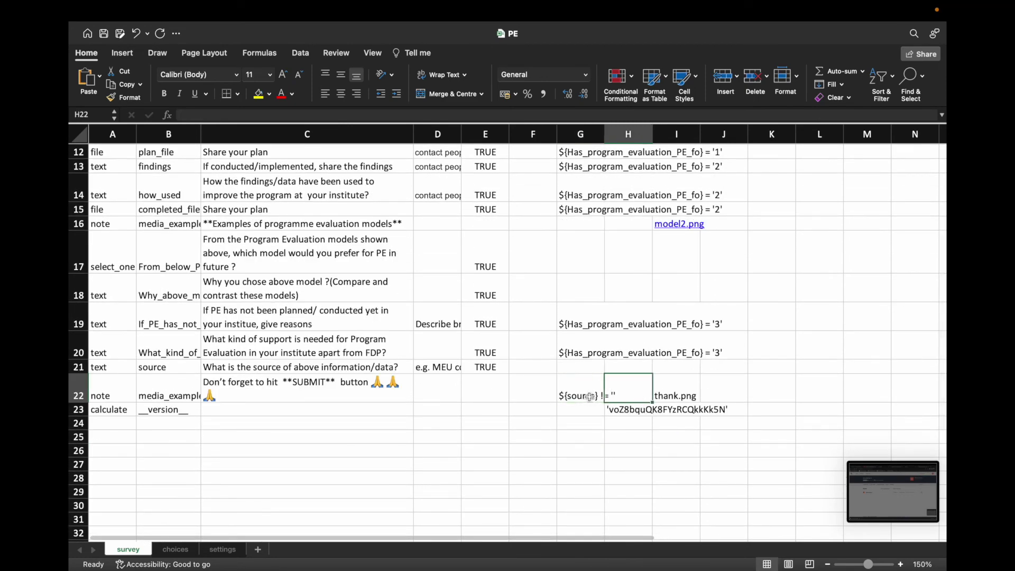
{"action": "left_click", "coordinate": [633, 395]}
{"action": "left_click", "coordinate": [676, 393]}
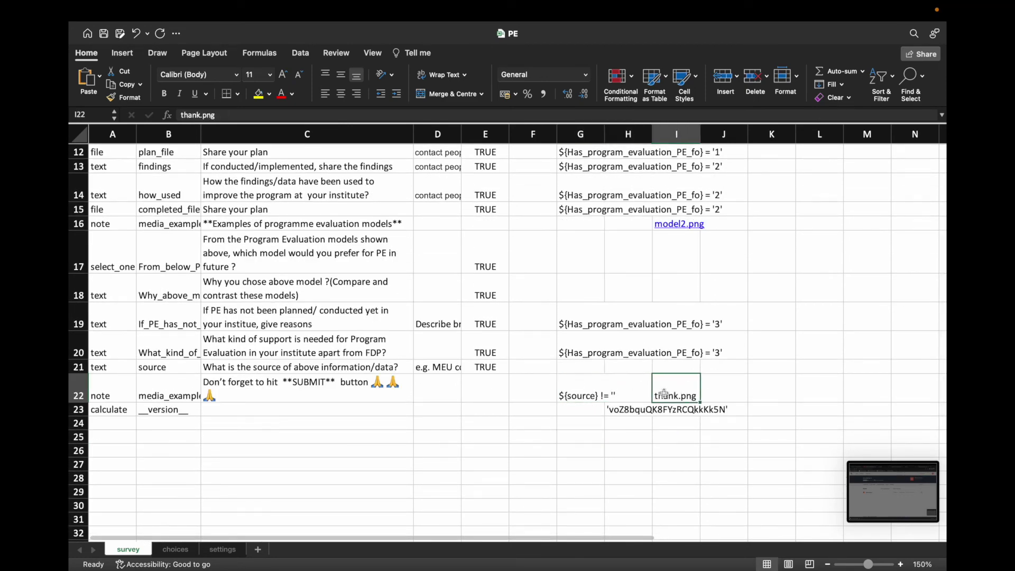
{"action": "left_click", "coordinate": [591, 396]}
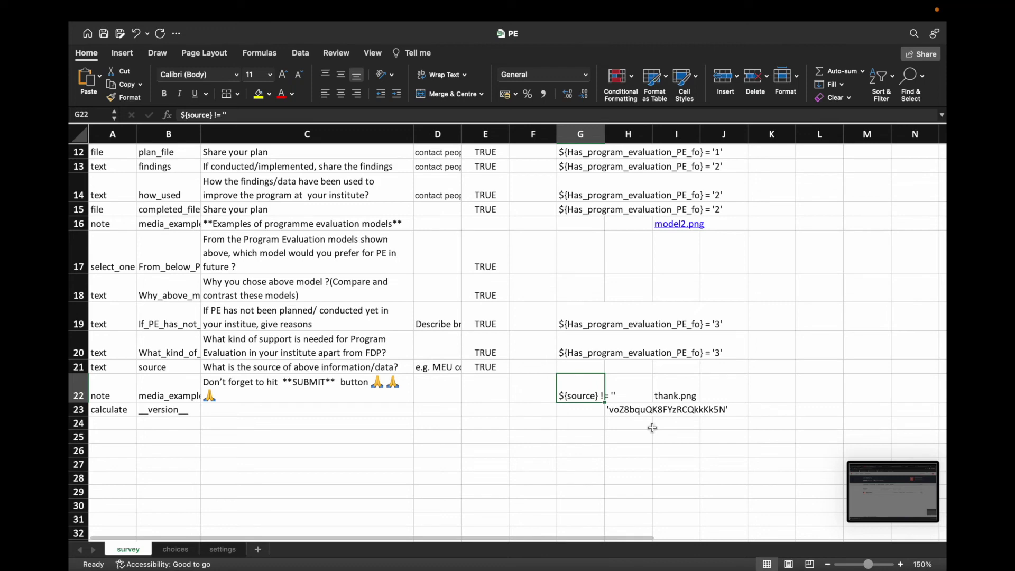
{"action": "scroll", "coordinate": [652, 429], "scroll_direction": "down", "scroll_amount": 2}
{"action": "scroll", "coordinate": [652, 430], "scroll_direction": "up", "scroll_amount": 12}
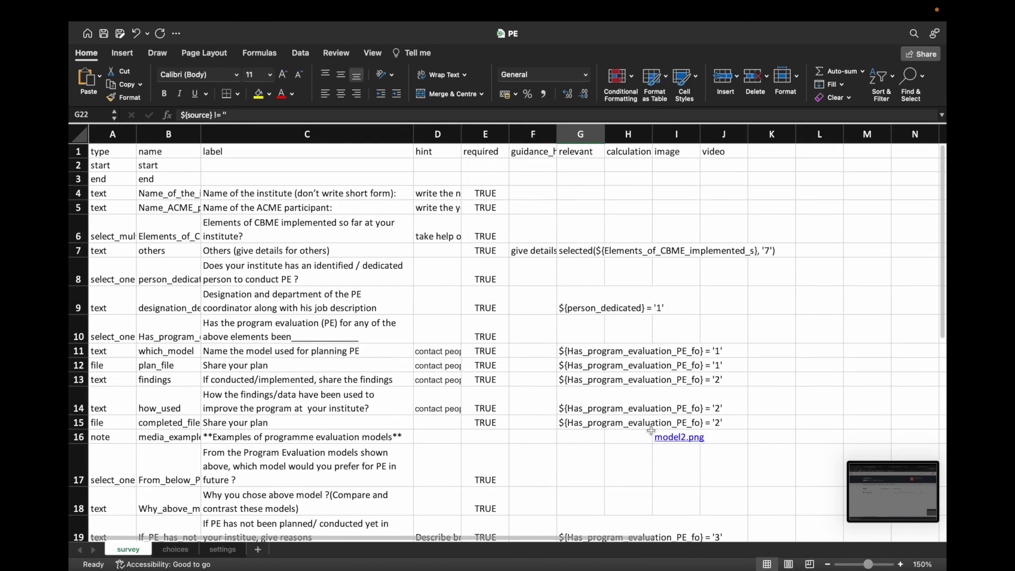
{"action": "scroll", "coordinate": [650, 430], "scroll_direction": "down", "scroll_amount": 6}
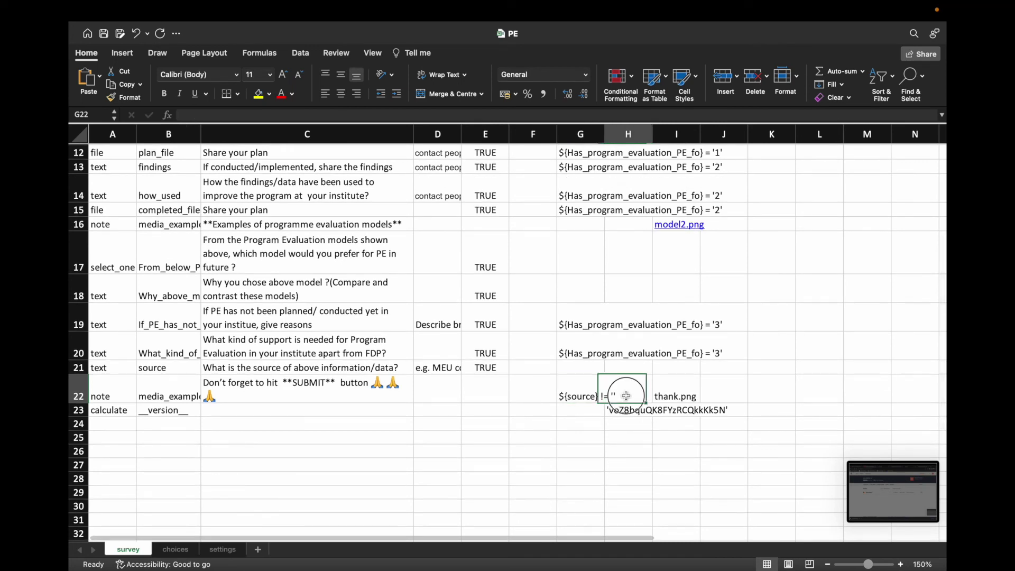
{"action": "left_click", "coordinate": [356, 396]}
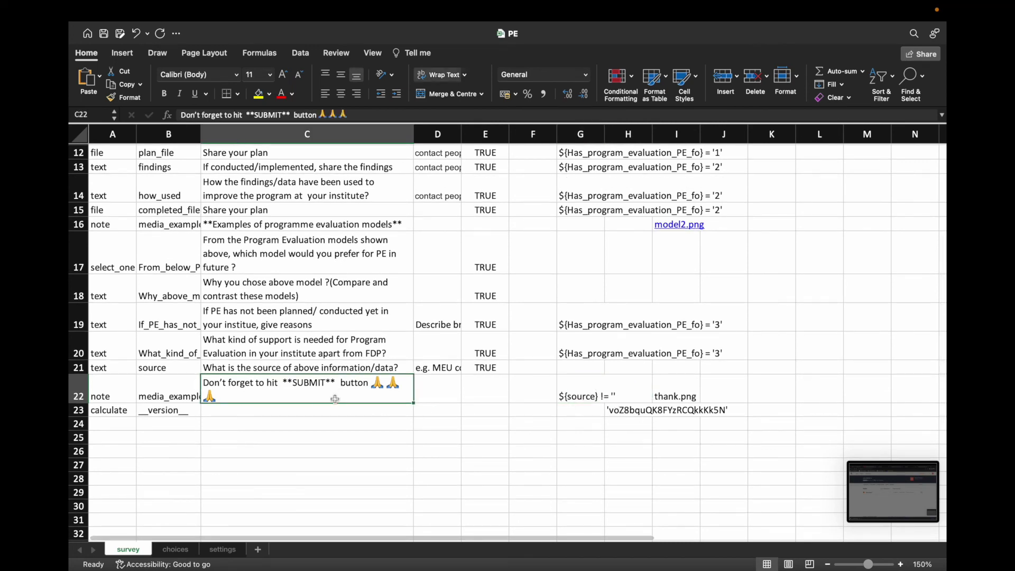
{"action": "left_click", "coordinate": [196, 399]}
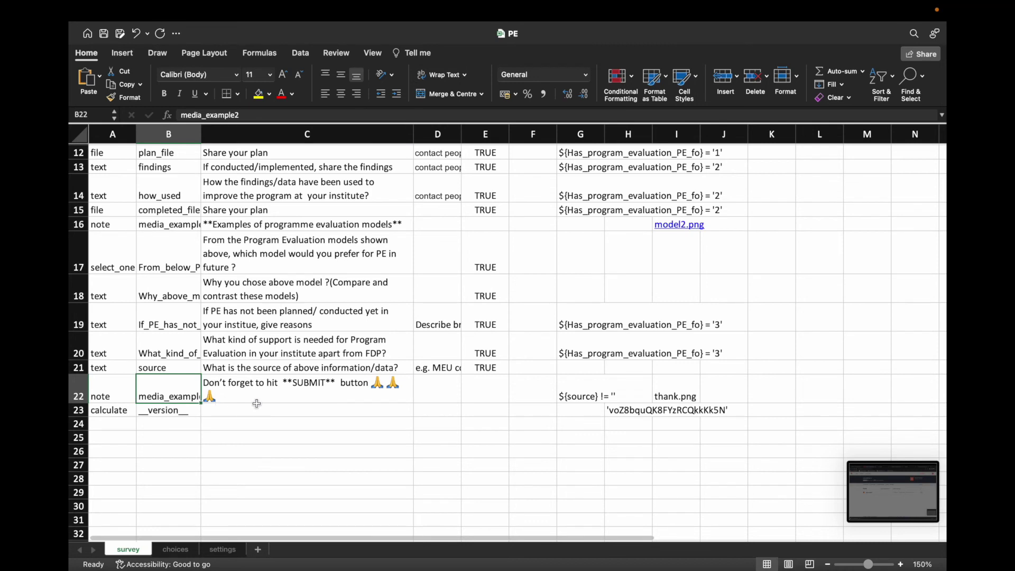
{"action": "left_click", "coordinate": [585, 394]}
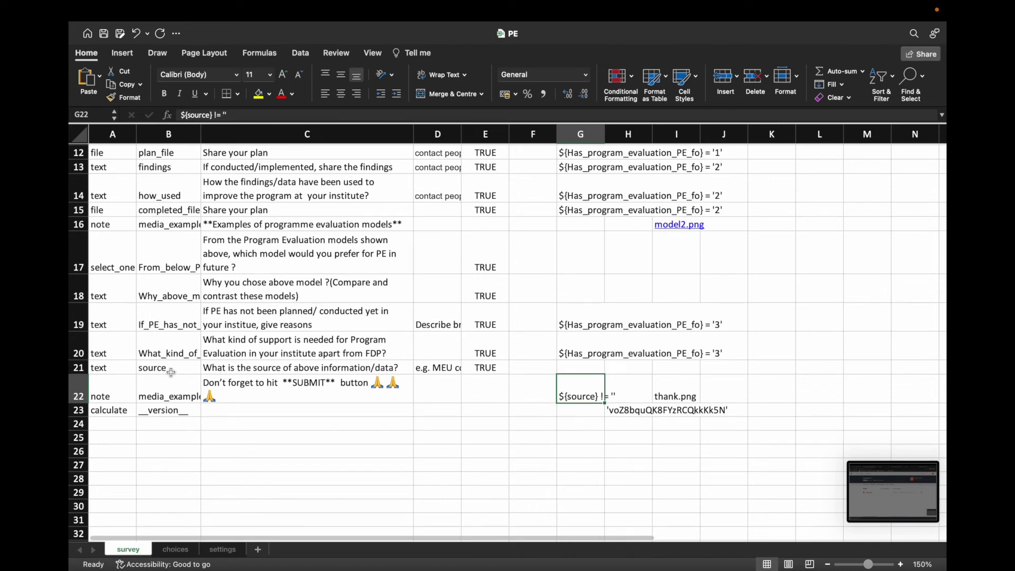
{"action": "left_click", "coordinate": [173, 369]}
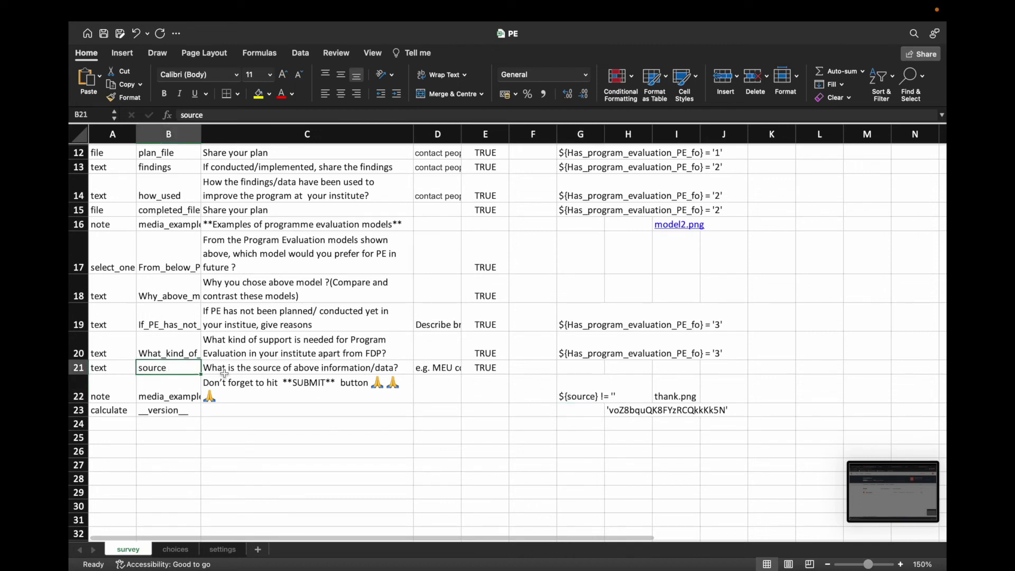
{"action": "left_click", "coordinate": [290, 369]}
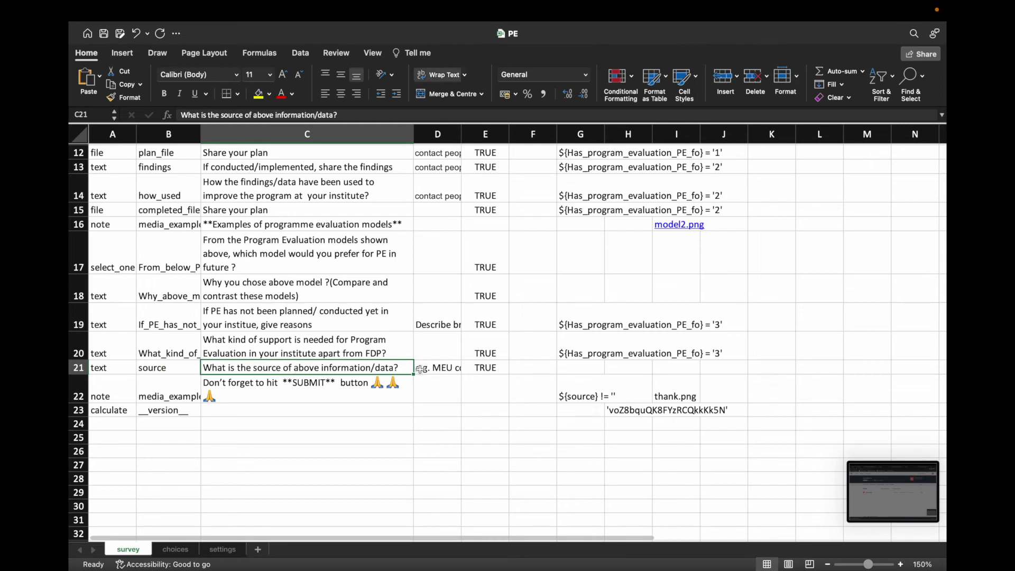
{"action": "left_click", "coordinate": [603, 396]}
{"action": "left_click", "coordinate": [323, 369]}
{"action": "left_click", "coordinate": [182, 399]}
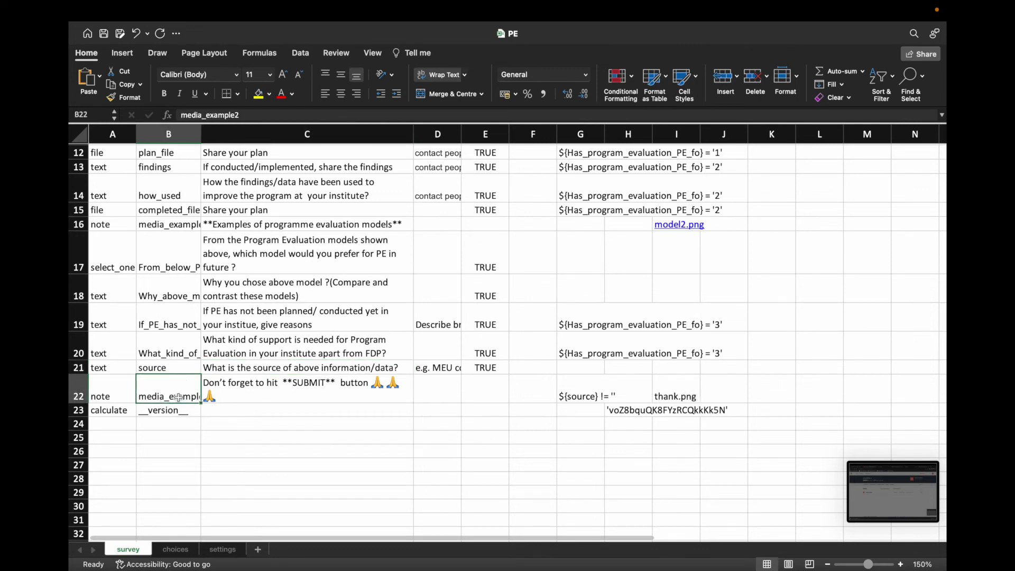
{"action": "left_click", "coordinate": [225, 397]}
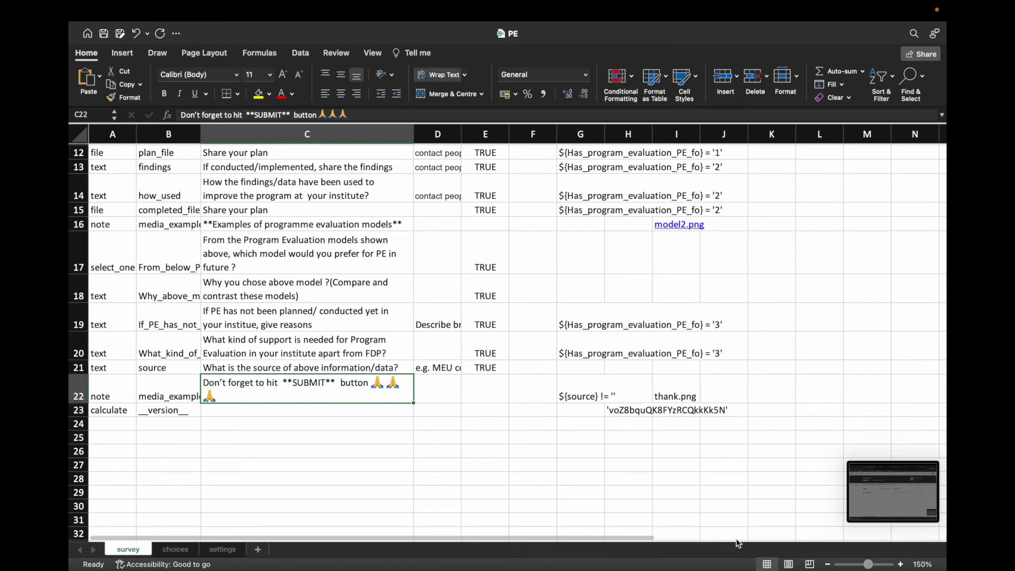
{"action": "right_click", "coordinate": [804, 527]}
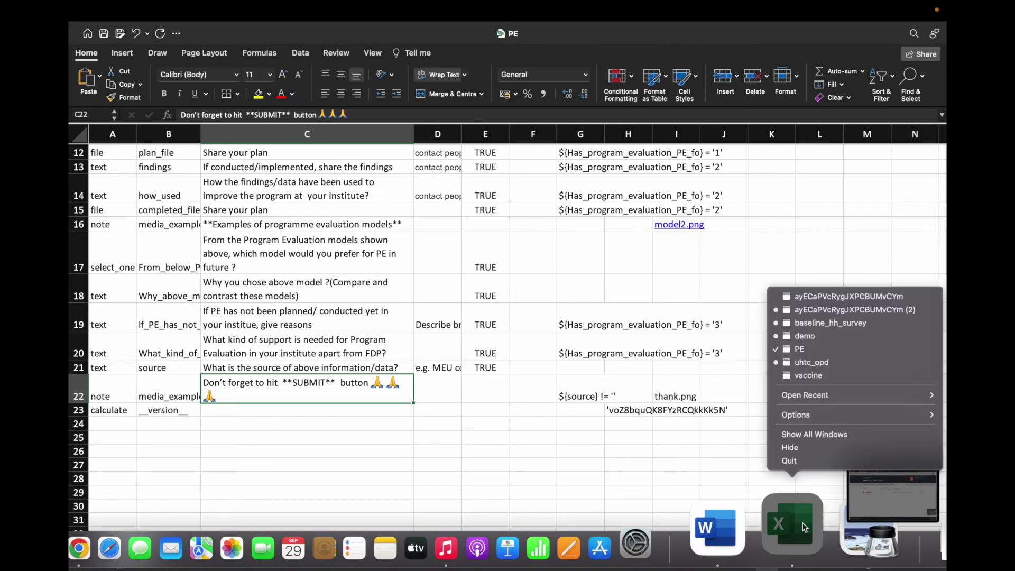
Step: Insert a blank row 54 above the __version__ calculate row in the demo workbook
{"action": "left_click", "coordinate": [817, 336]}
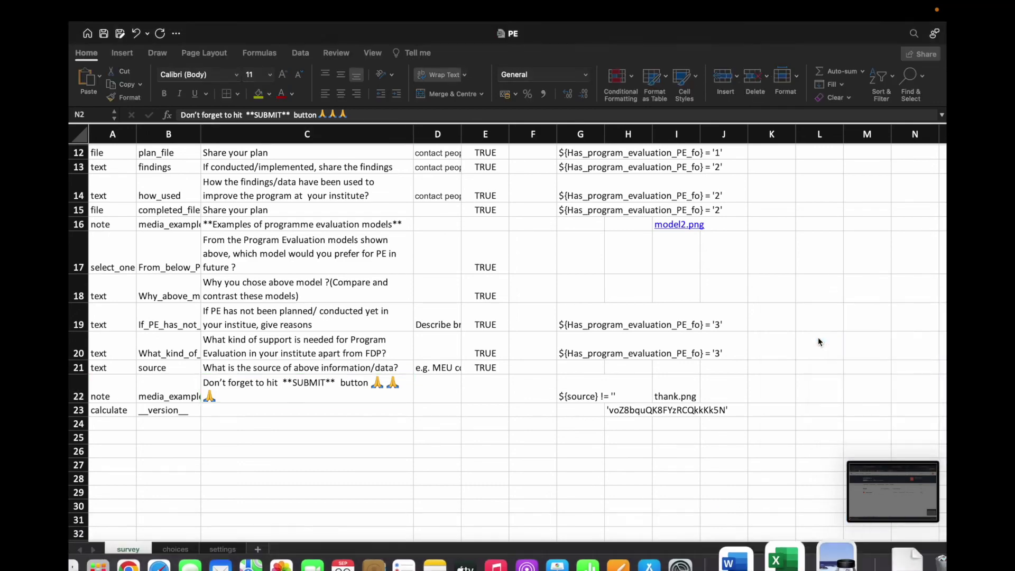
{"action": "scroll", "coordinate": [343, 449], "scroll_direction": "down", "scroll_amount": 10}
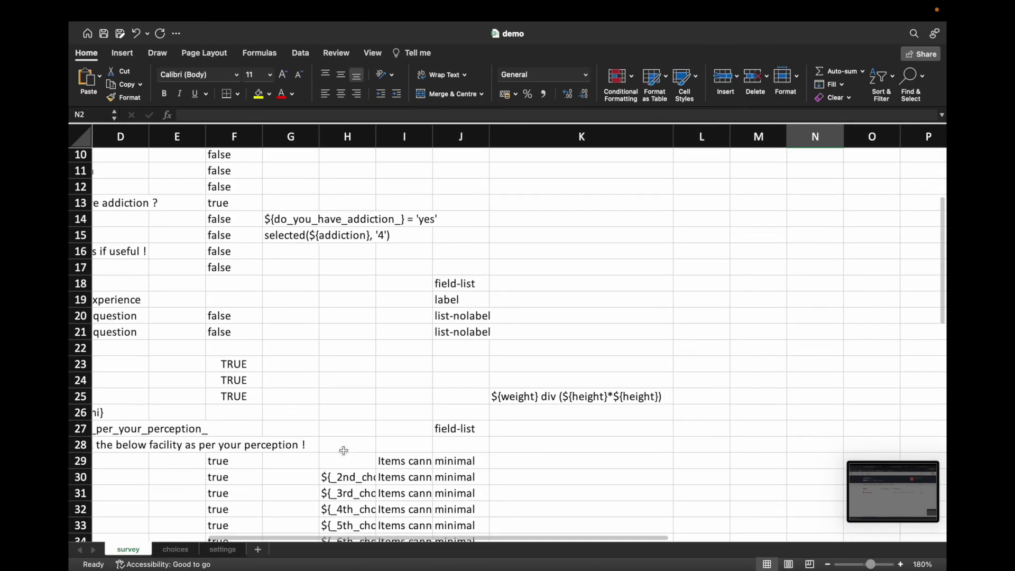
{"action": "scroll", "coordinate": [344, 450], "scroll_direction": "down", "scroll_amount": 12}
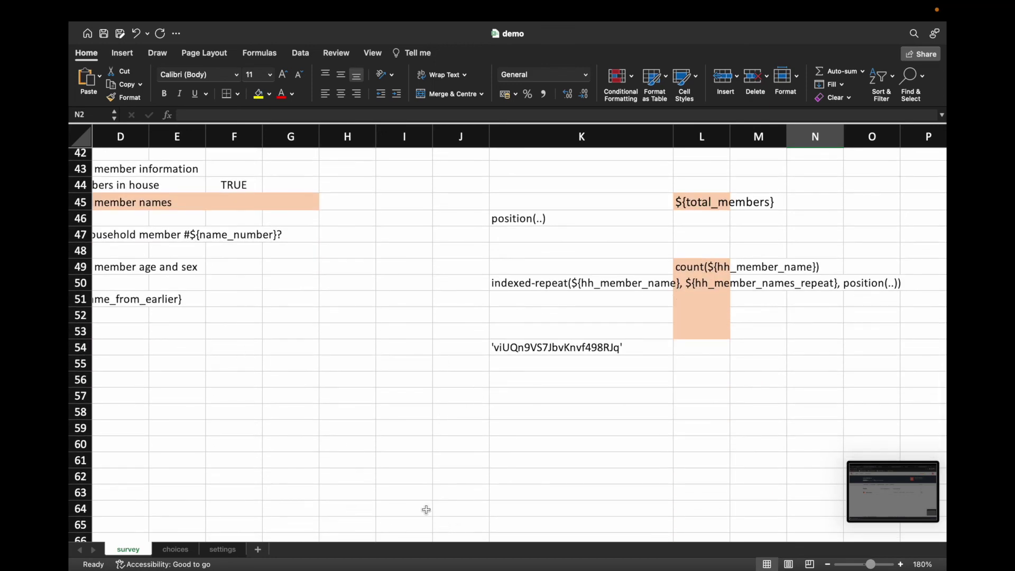
{"action": "left_click", "coordinate": [412, 492]}
{"action": "key", "text": "Left"}
{"action": "key", "text": "Left"}
{"action": "key", "text": "Left"}
{"action": "key", "text": "Left"}
{"action": "key", "text": "Left"}
{"action": "key", "text": "Left"}
{"action": "key", "text": "Left"}
{"action": "key", "text": "Left"}
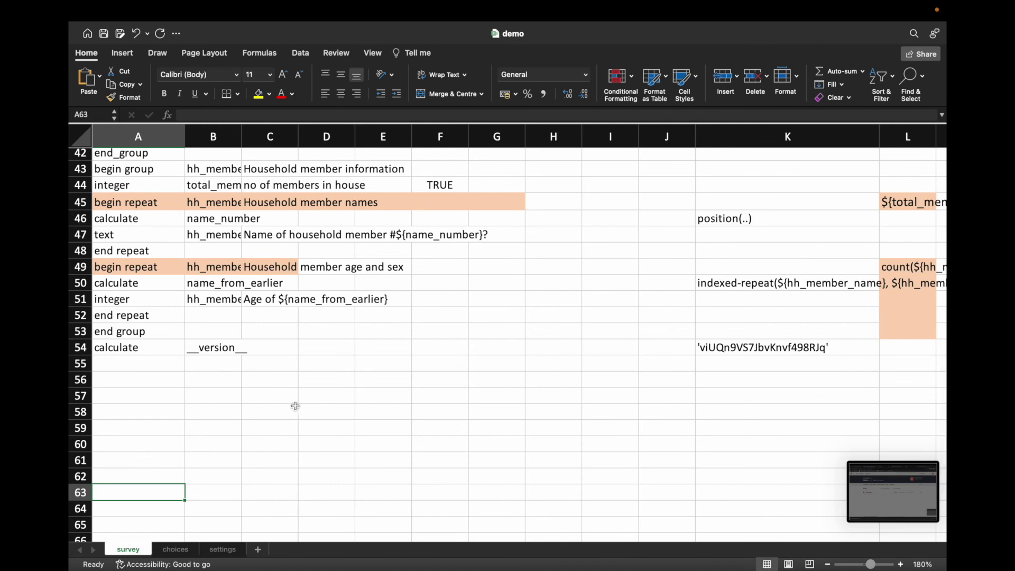
{"action": "right_click", "coordinate": [84, 346]}
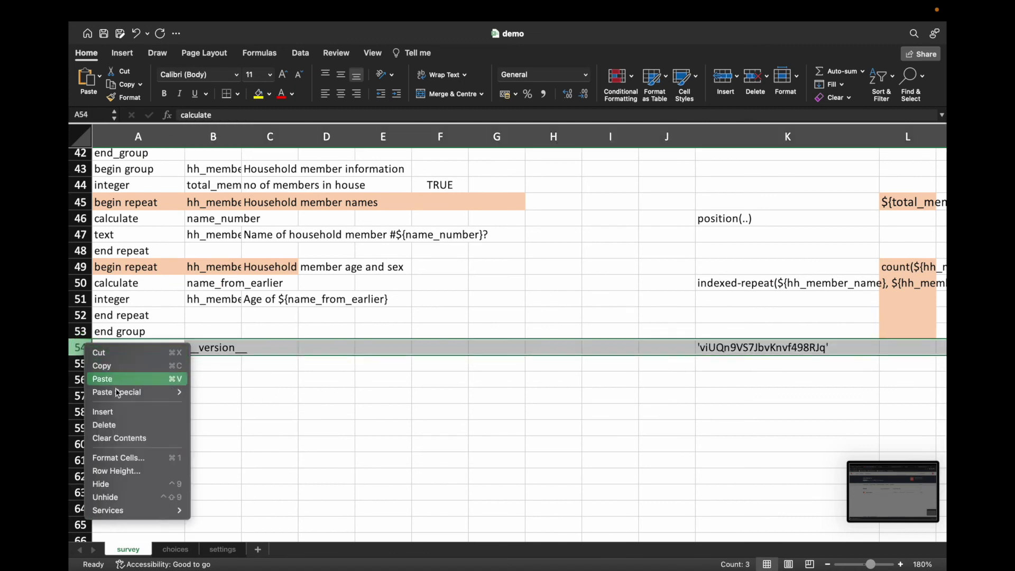
{"action": "left_click", "coordinate": [118, 413]}
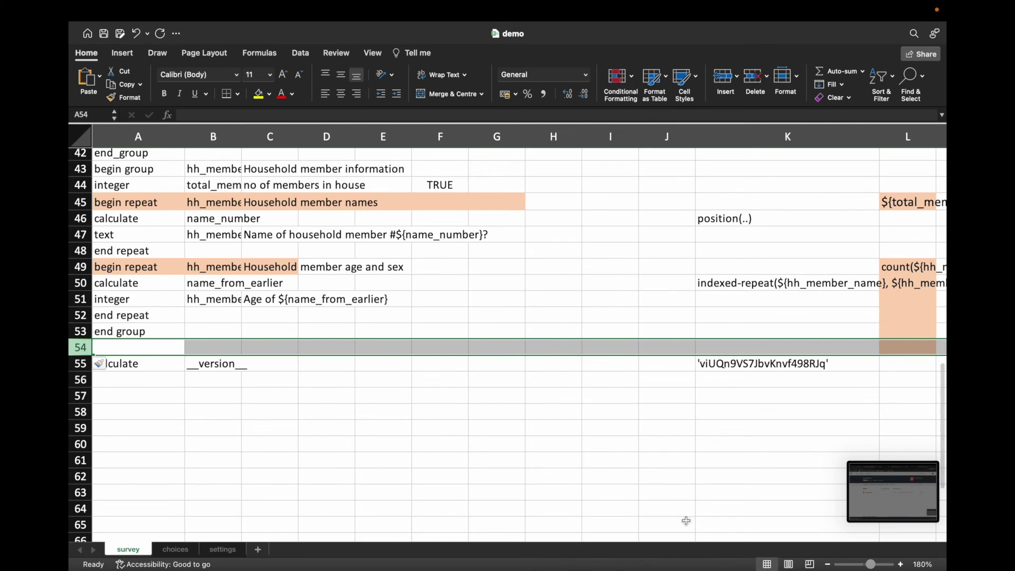
{"action": "right_click", "coordinate": [792, 524]}
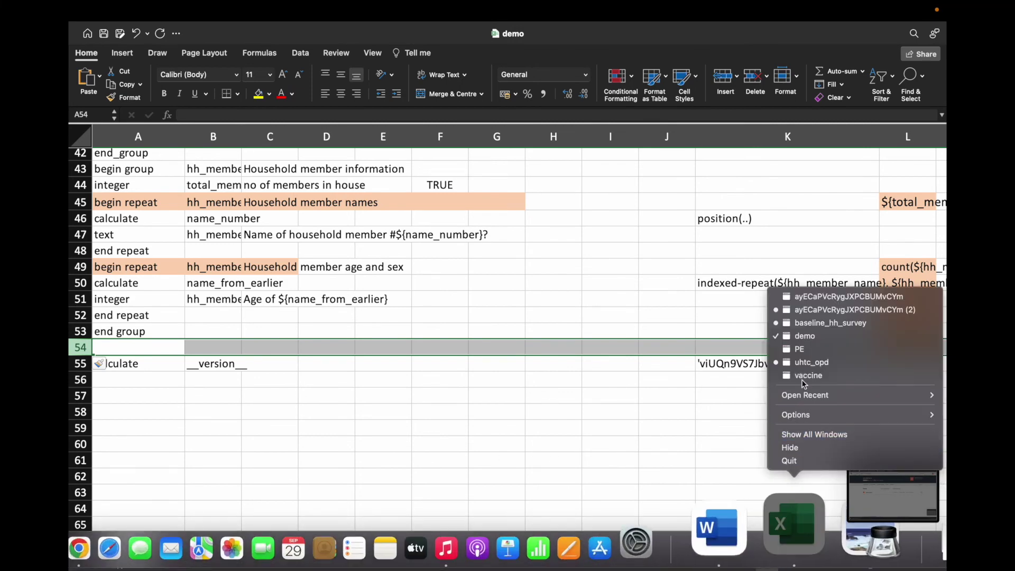
Step: Copy the thank-you note row A22:G22 from the PE workbook
{"action": "left_click", "coordinate": [799, 349]}
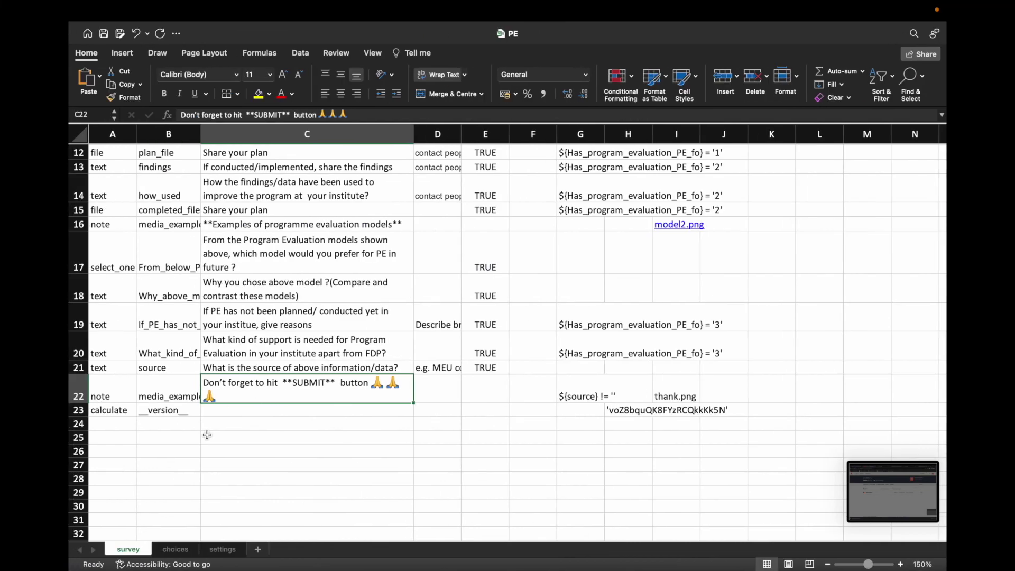
{"action": "left_click", "coordinate": [206, 437]}
{"action": "left_click_drag", "start_coordinate": [121, 393], "coordinate": [574, 394]}
{"action": "right_click", "coordinate": [574, 395]}
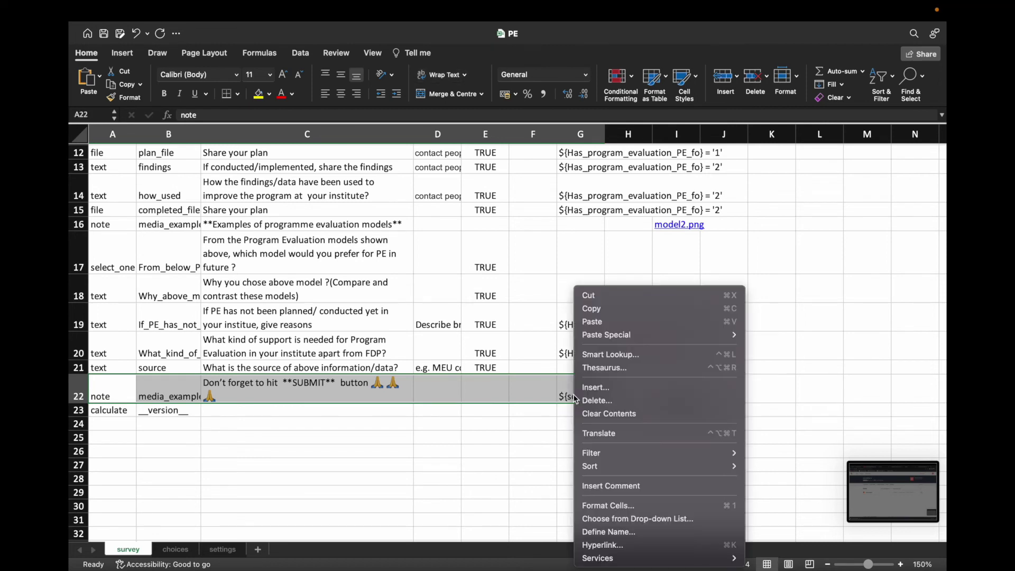
{"action": "left_click", "coordinate": [600, 309]}
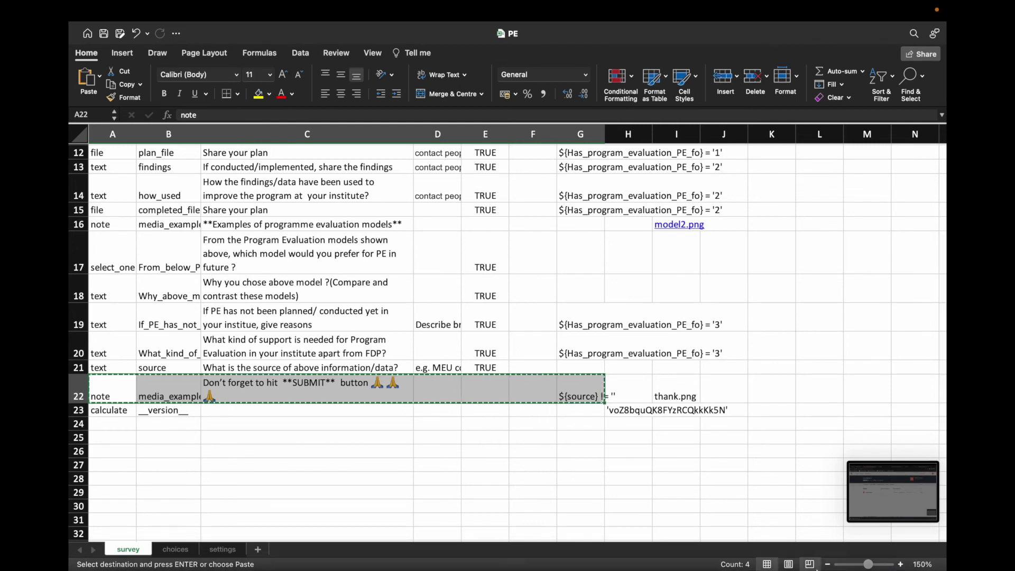
{"action": "right_click", "coordinate": [802, 542]}
Step: Paste the thank-you note row into demo's row 54 and check the pasted cells
{"action": "left_click", "coordinate": [816, 338]}
{"action": "key", "text": "super+v"}
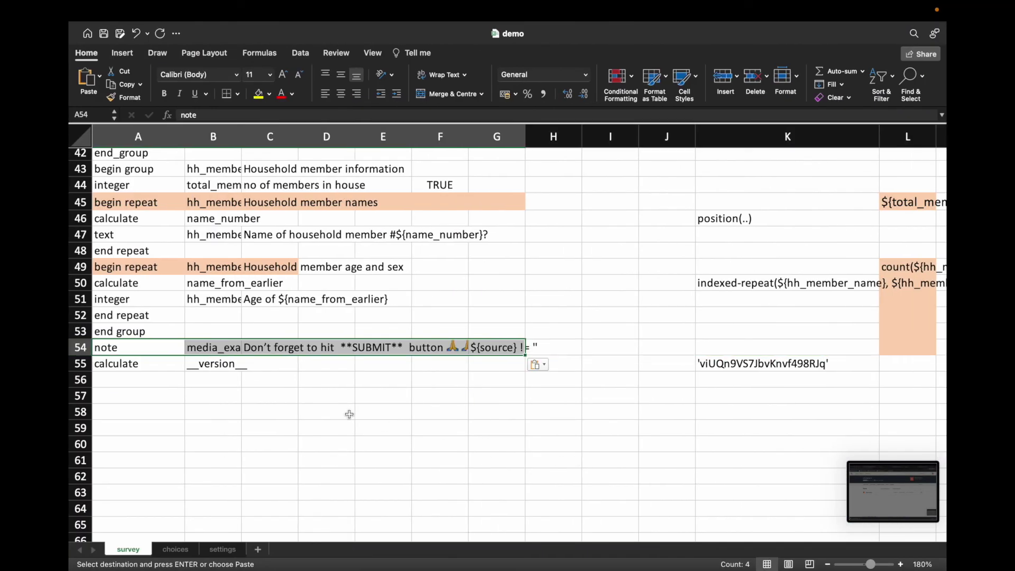
{"action": "left_click", "coordinate": [234, 352]}
{"action": "left_click", "coordinate": [264, 351]}
{"action": "left_click", "coordinate": [314, 349]}
{"action": "left_click", "coordinate": [367, 350]}
{"action": "left_click", "coordinate": [423, 351]}
{"action": "left_click", "coordinate": [280, 349]}
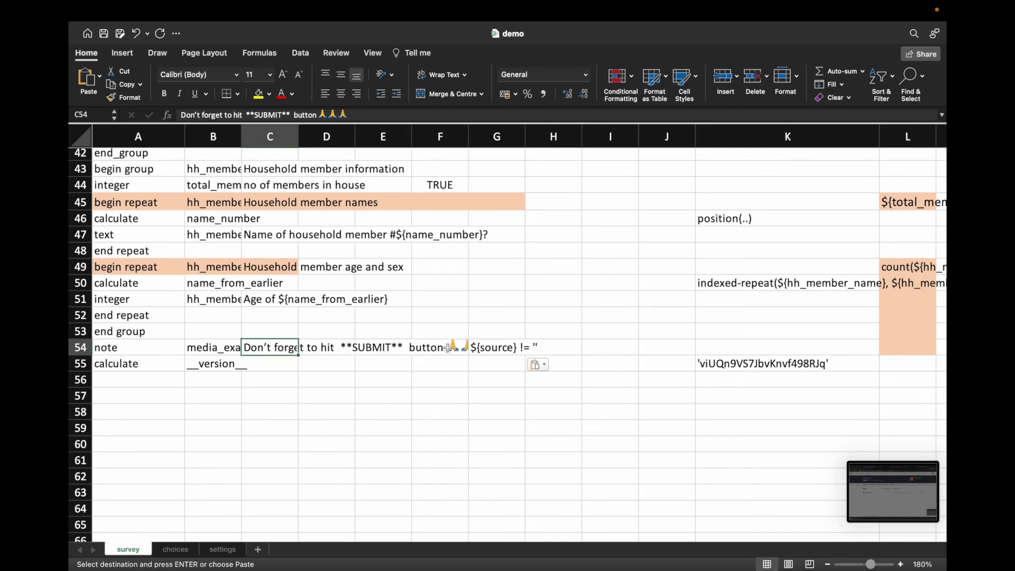
Step: Change G54's relevance condition to ${hh_member_age} != ''
{"action": "left_click", "coordinate": [501, 350]}
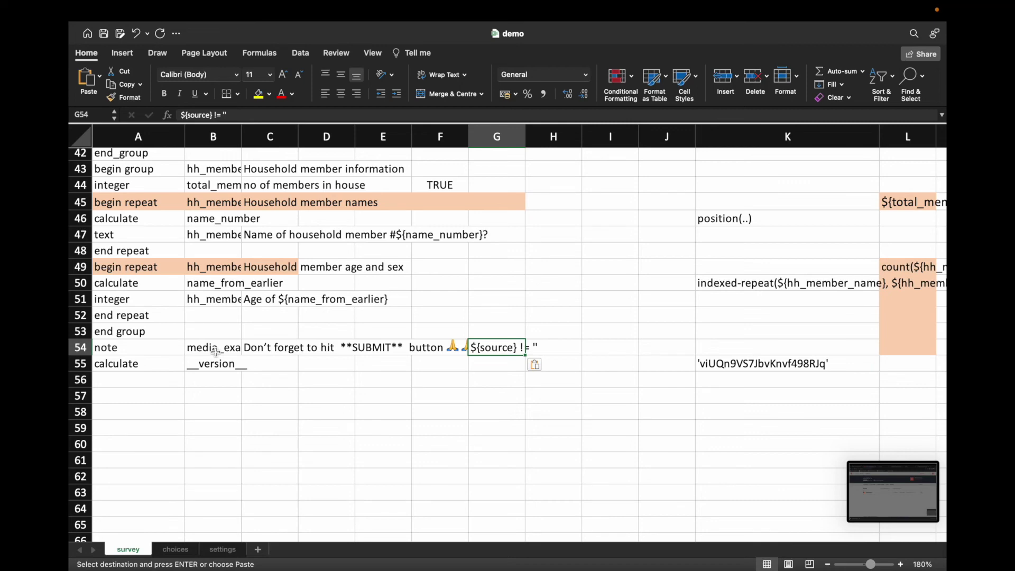
{"action": "key", "text": "super+z"}
{"action": "scroll", "coordinate": [305, 520], "scroll_direction": "down", "scroll_amount": 1}
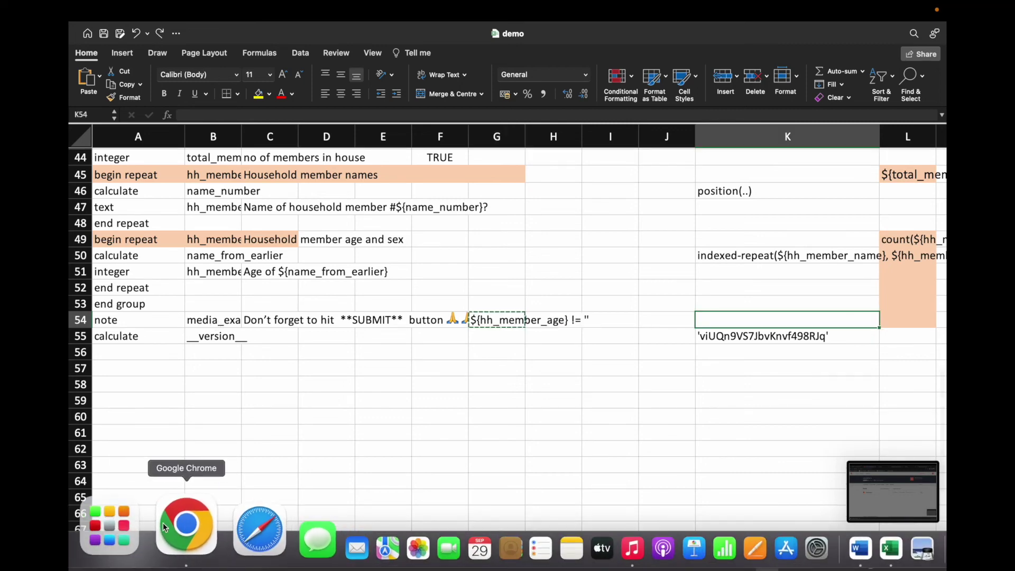
Step: In Ona, go back to the home page and open the ona demo project
{"action": "left_click", "coordinate": [163, 522]}
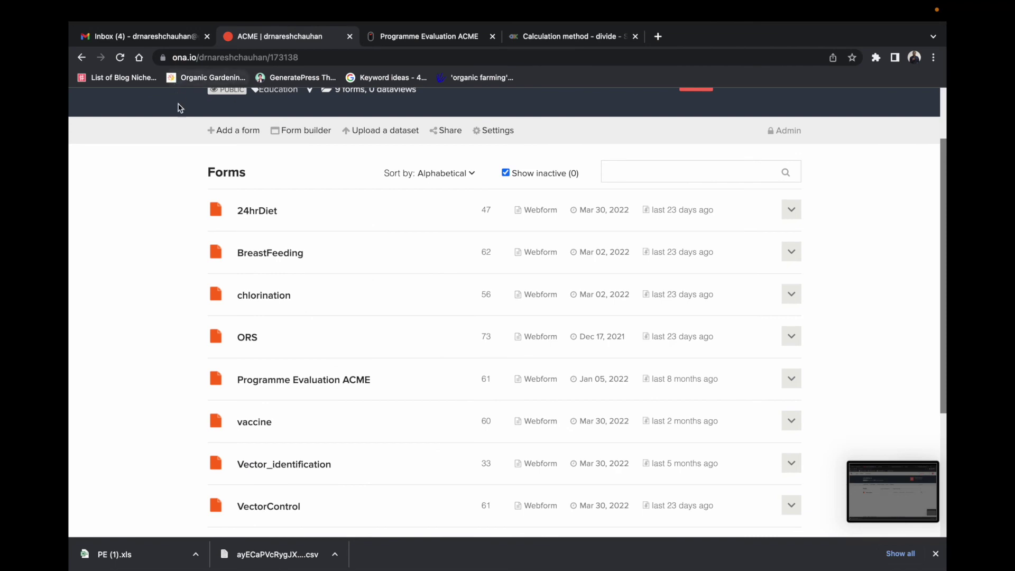
{"action": "scroll", "coordinate": [240, 277], "scroll_direction": "up", "scroll_amount": 3}
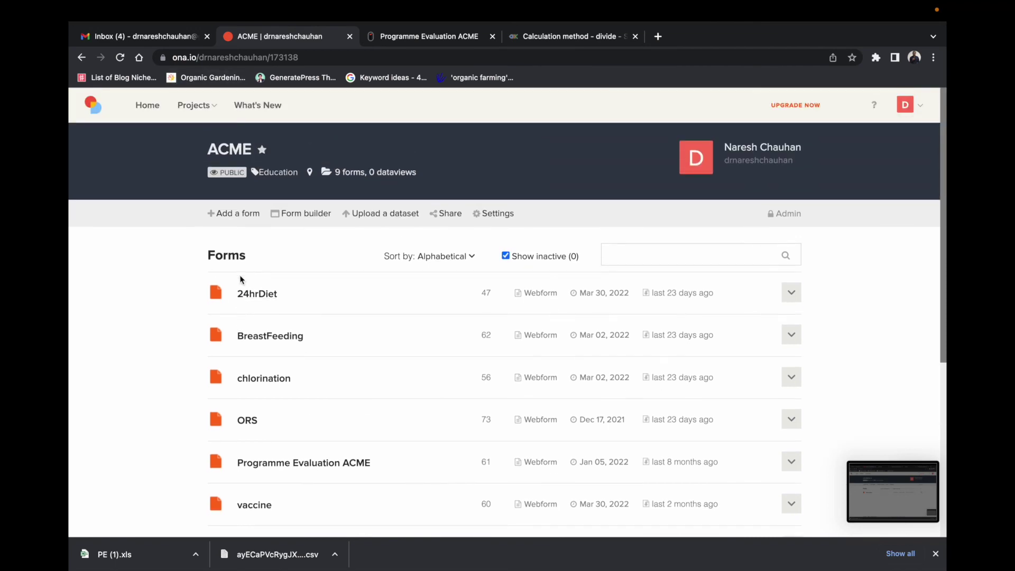
{"action": "left_click", "coordinate": [160, 109]}
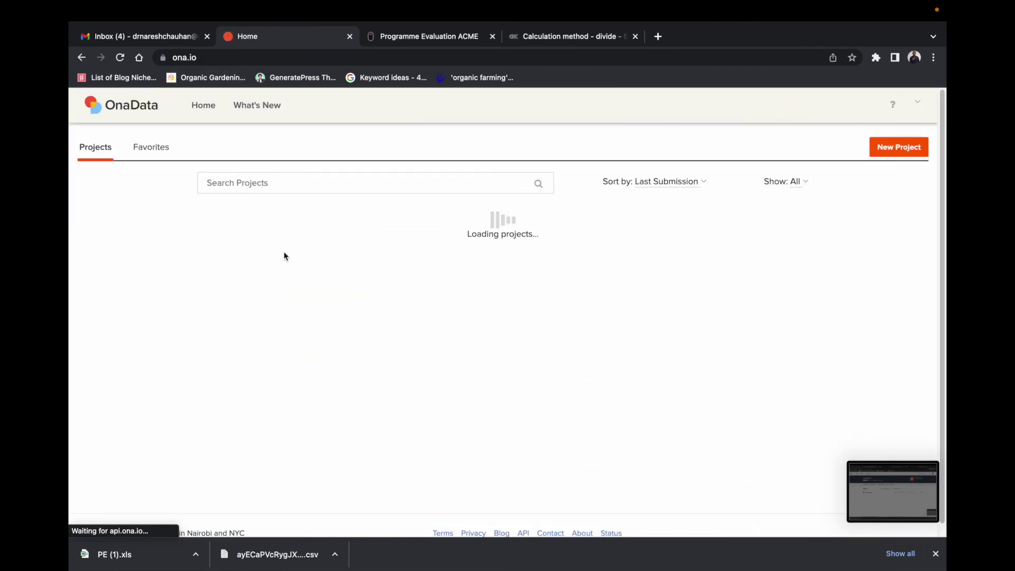
{"action": "left_click", "coordinate": [306, 226]}
{"action": "left_click", "coordinate": [438, 255]}
{"action": "left_click", "coordinate": [495, 216]}
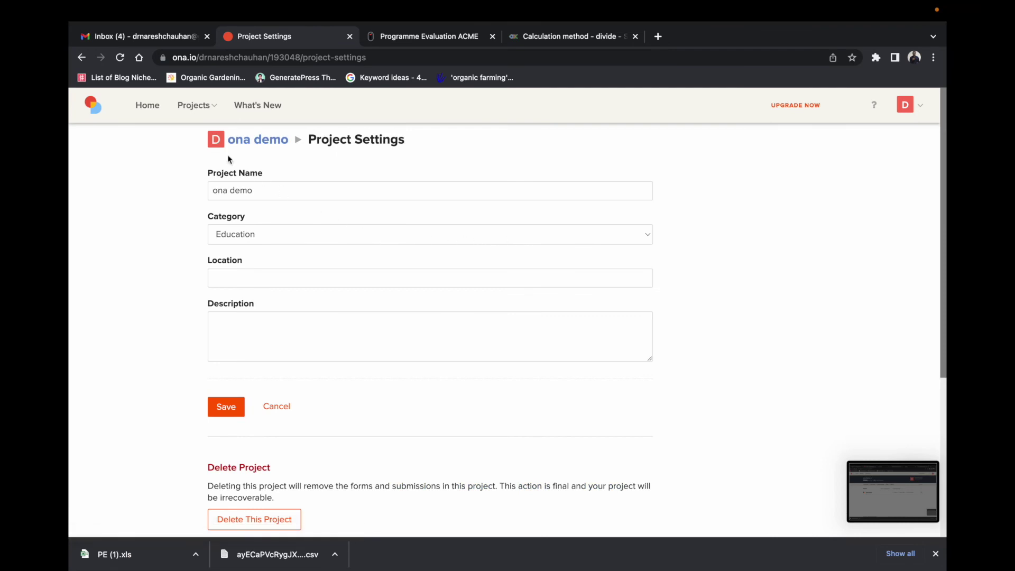
{"action": "left_click", "coordinate": [152, 107]}
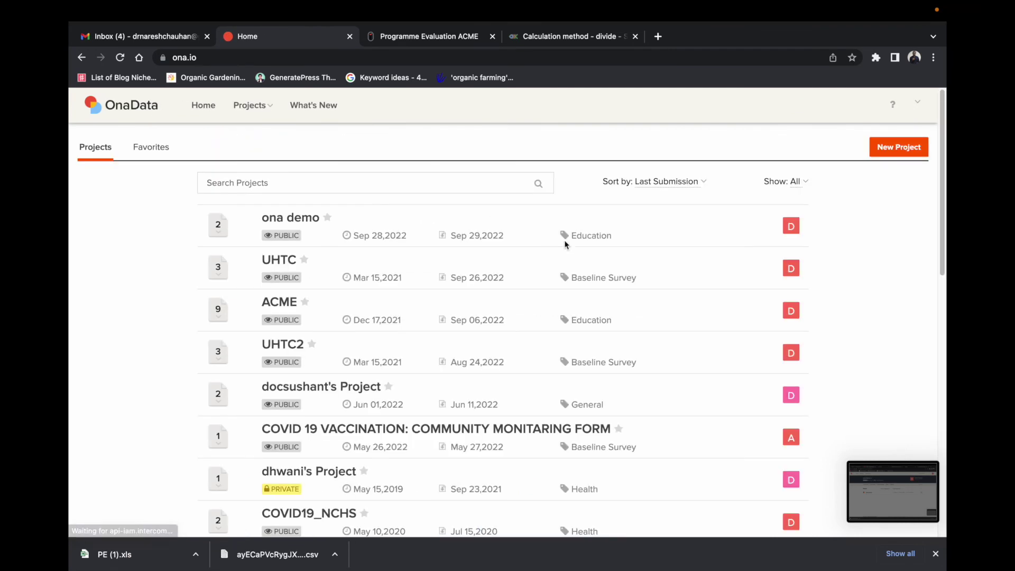
{"action": "left_click", "coordinate": [299, 224]}
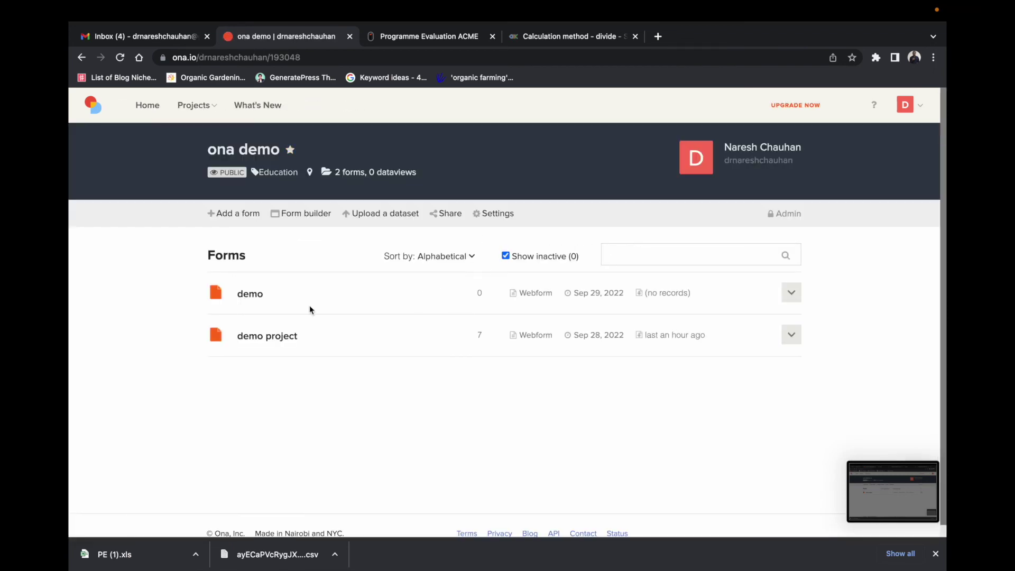
Step: Check the demo form's Form Media Files settings, then open a new Google tab
{"action": "left_click", "coordinate": [252, 297]}
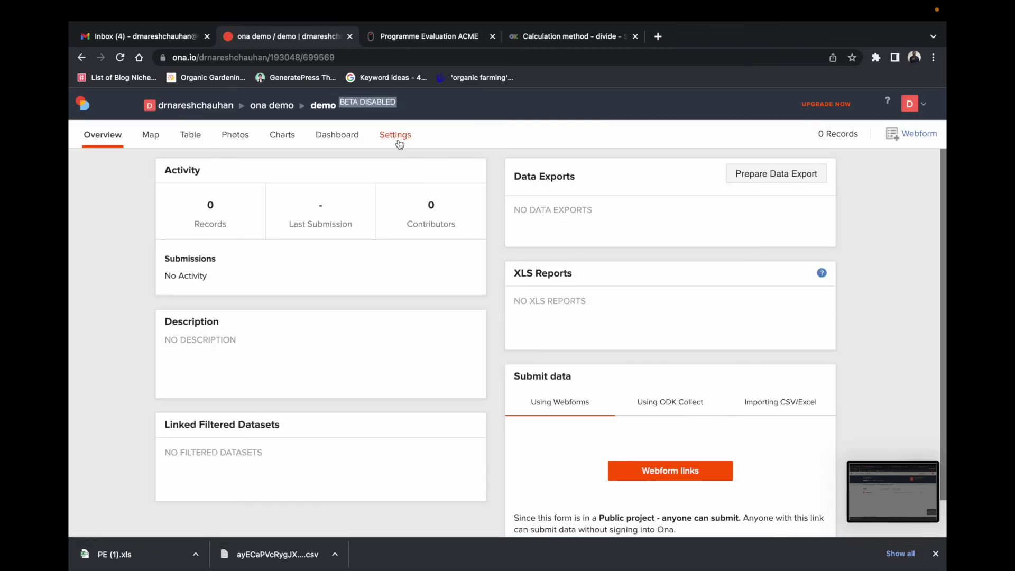
{"action": "left_click", "coordinate": [399, 142]}
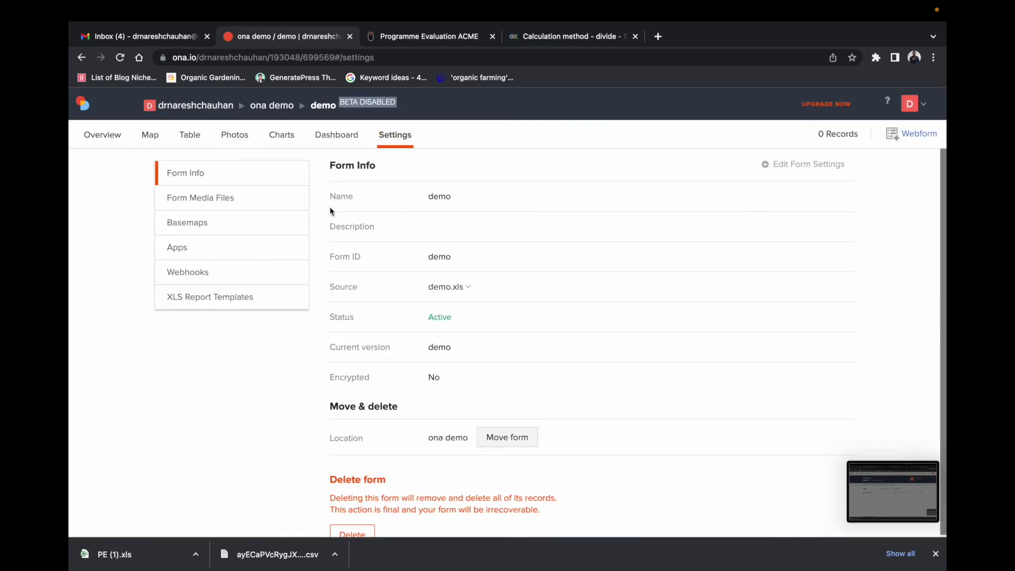
{"action": "left_click", "coordinate": [235, 205]}
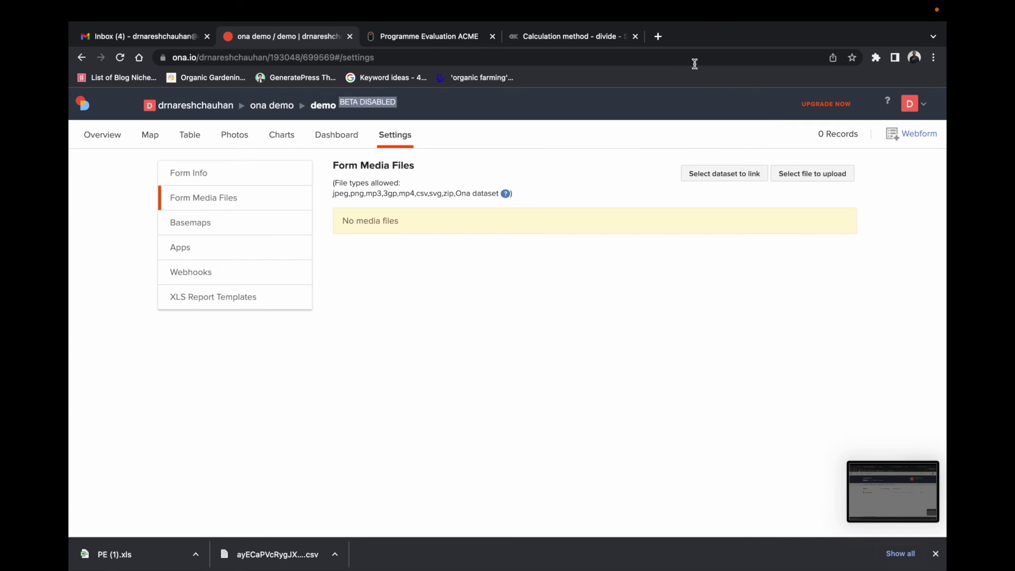
{"action": "left_click", "coordinate": [658, 36]}
{"action": "left_click", "coordinate": [482, 275]}
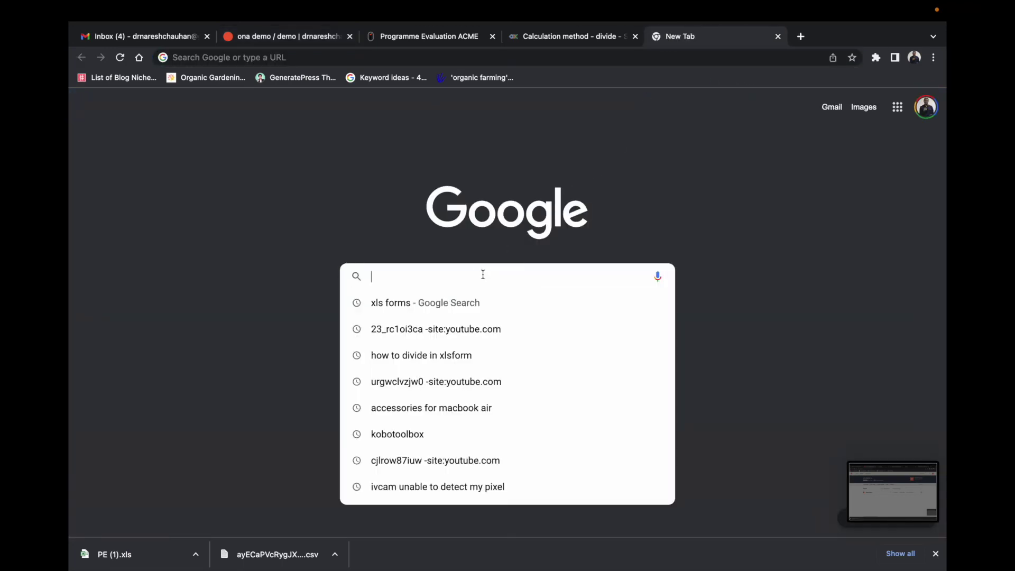
Step: Find a cursive 'thank you' image on Google Images and save it to the Desktop as thank you.jpeg
{"action": "type", "text": "thnnk"}
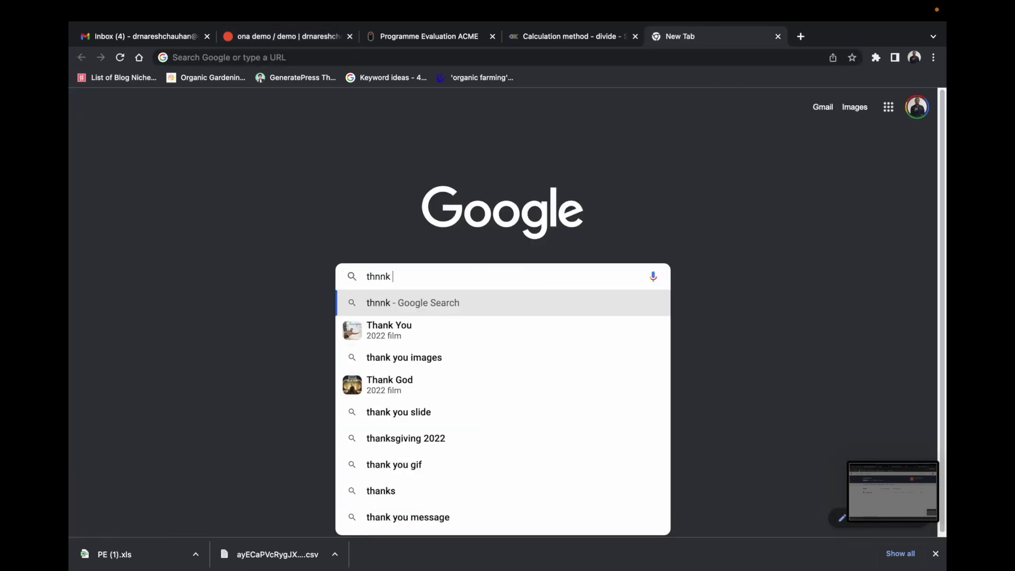
{"action": "type", "text": " you"}
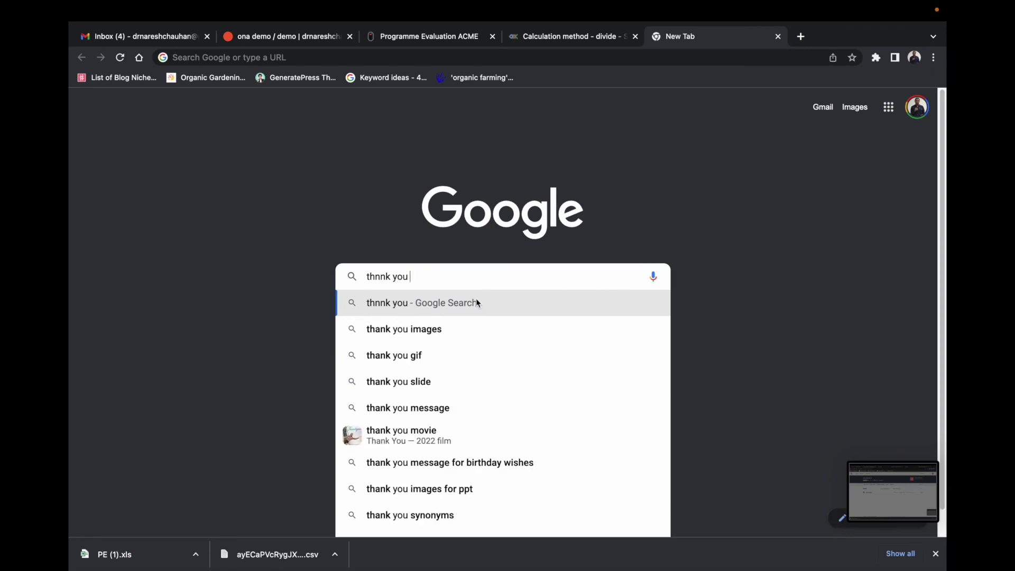
{"action": "left_click", "coordinate": [451, 329]}
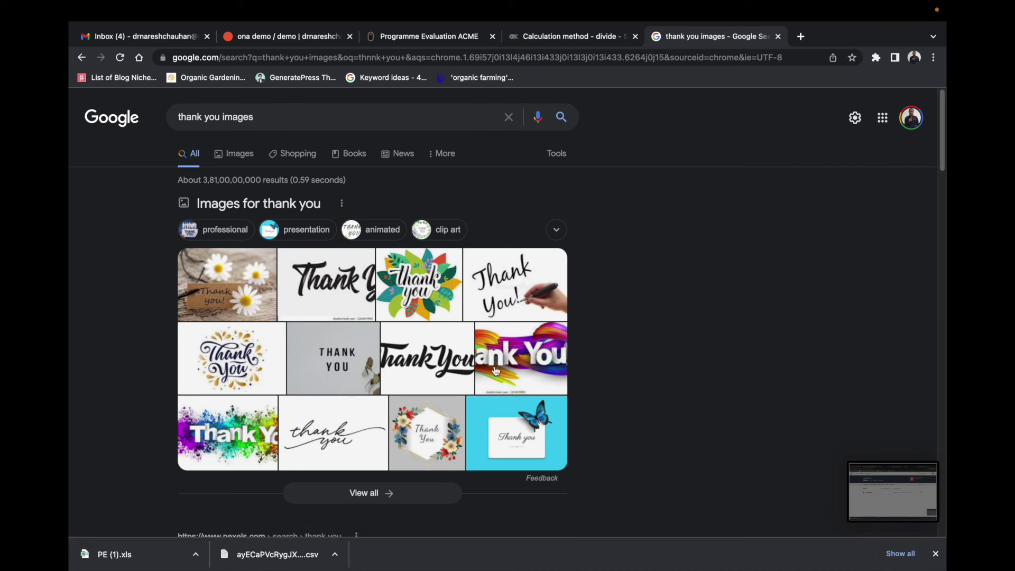
{"action": "left_click", "coordinate": [354, 423]}
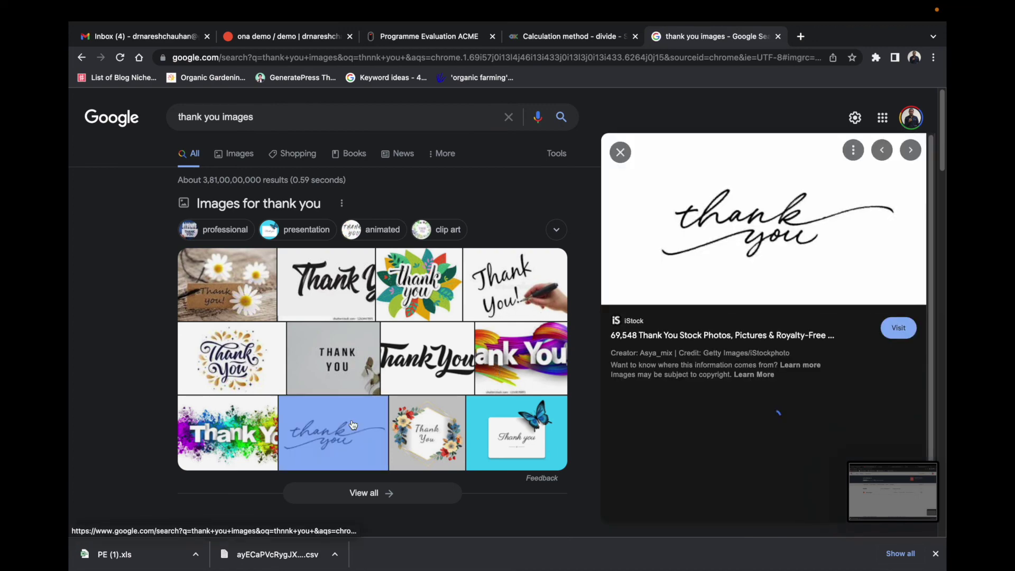
{"action": "right_click", "coordinate": [710, 224]}
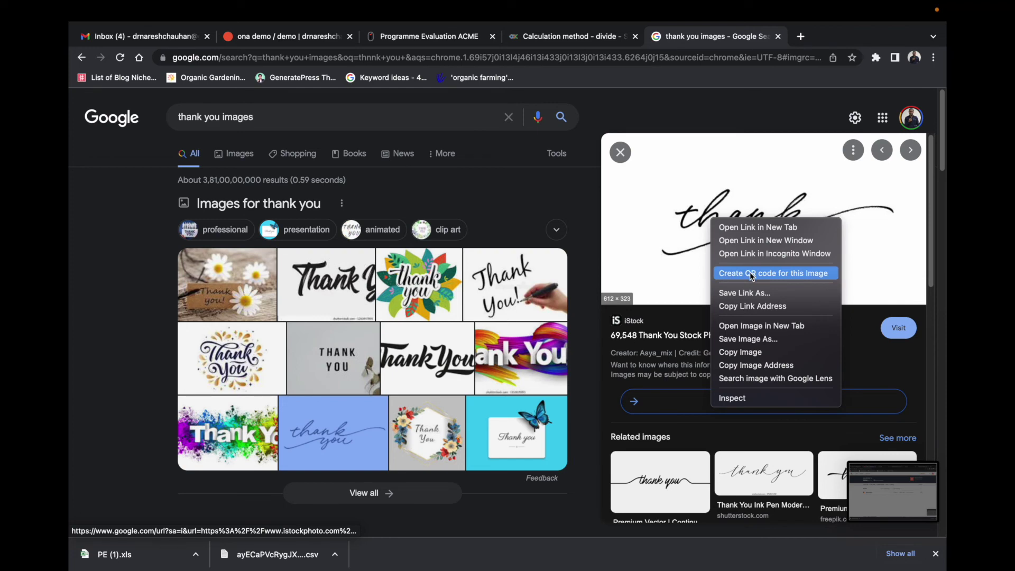
{"action": "left_click", "coordinate": [769, 340]}
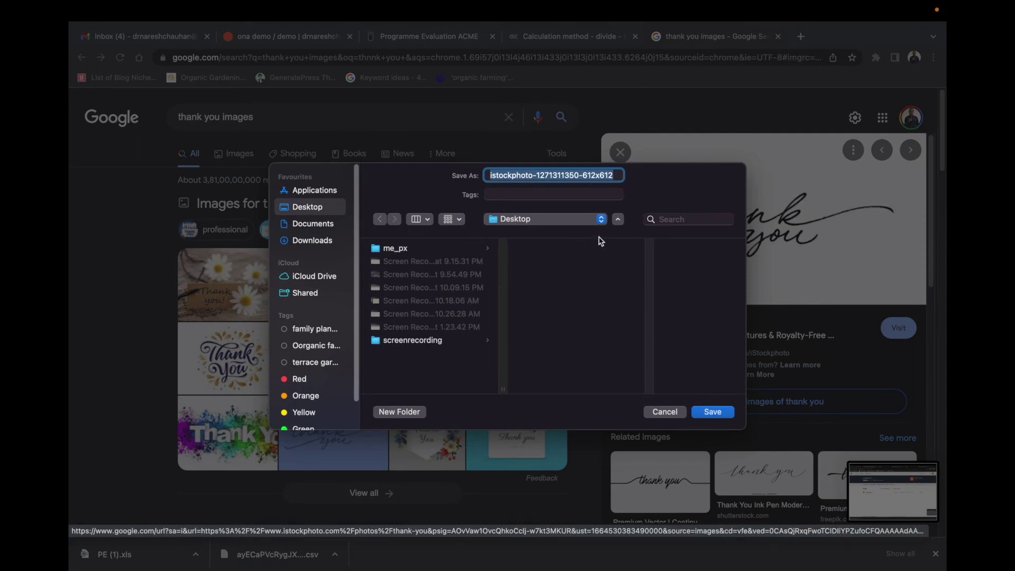
{"action": "type", "text": "thank you"}
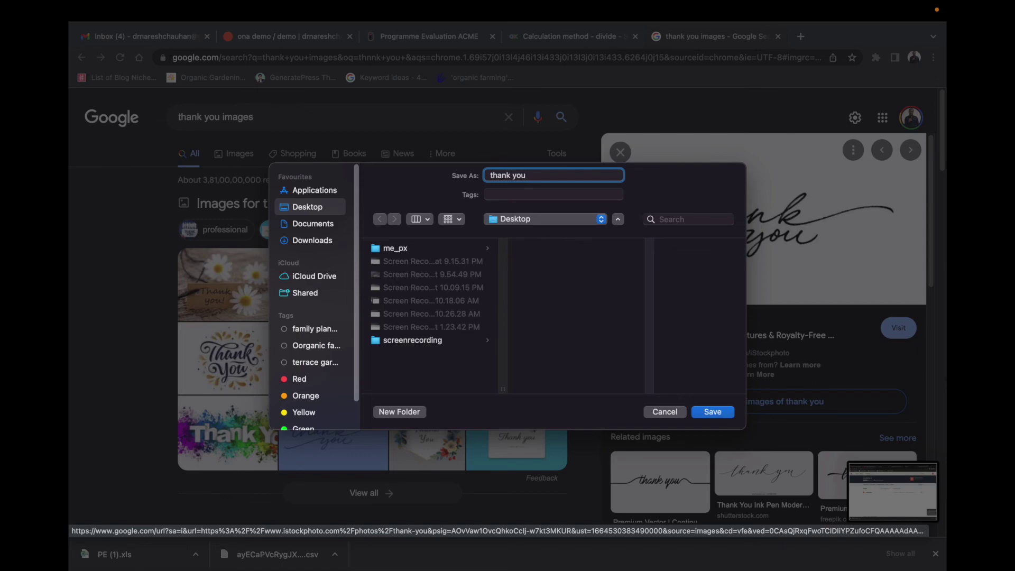
{"action": "key", "text": "Return"}
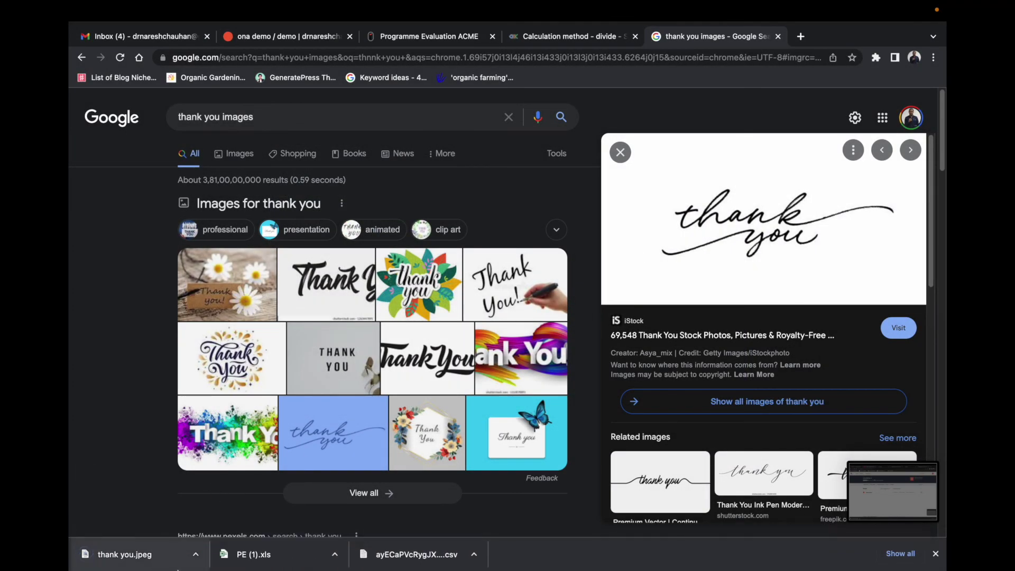
{"action": "left_click_drag", "start_coordinate": [185, 569], "coordinate": [809, 176]}
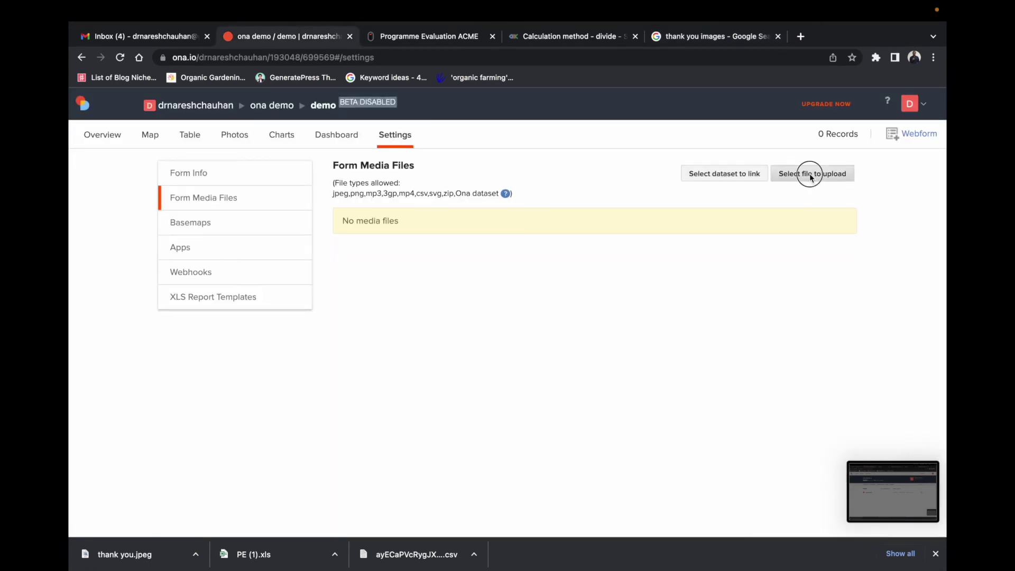
Step: Upload Desktop/thank you.jpeg as demo form media, copying its file name along the way
{"action": "left_click", "coordinate": [810, 174]}
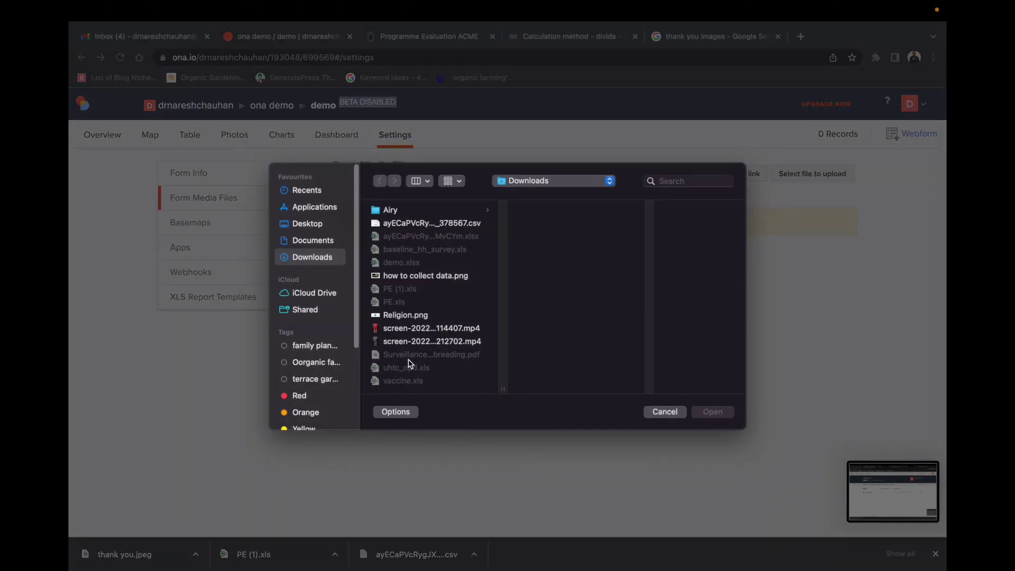
{"action": "left_click", "coordinate": [311, 226]}
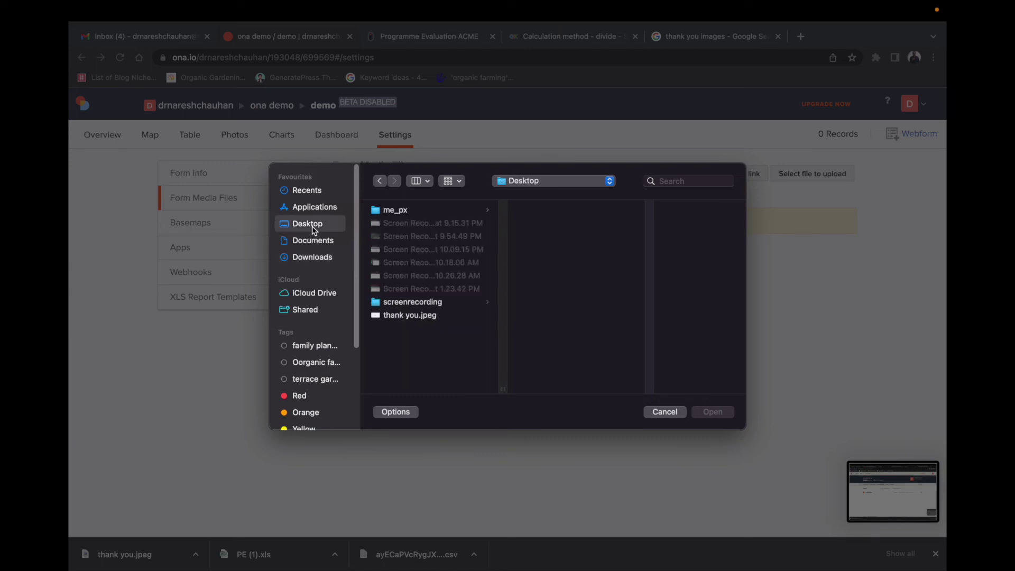
{"action": "left_click", "coordinate": [416, 315]}
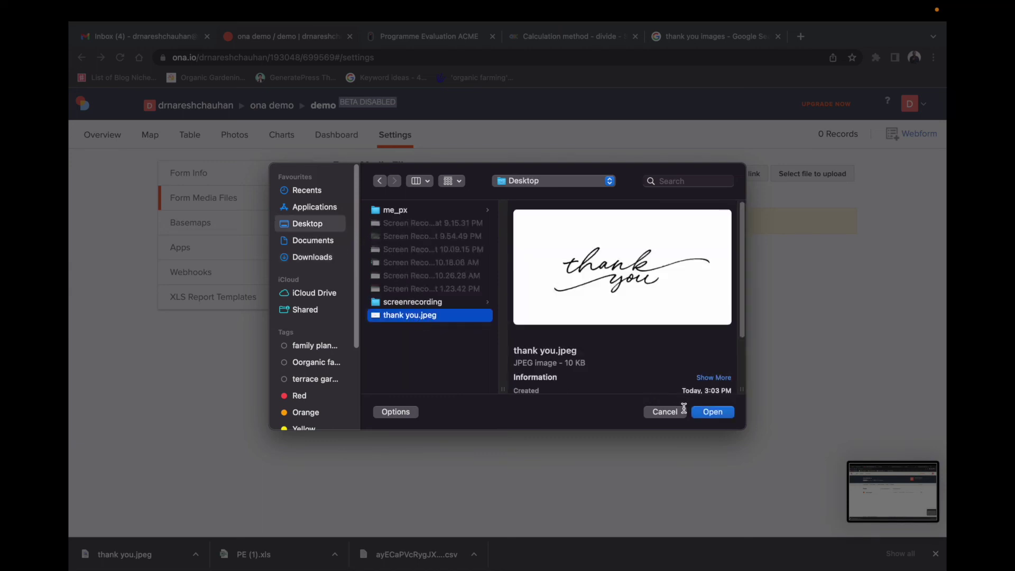
{"action": "right_click", "coordinate": [408, 318]}
{"action": "left_click", "coordinate": [421, 324]}
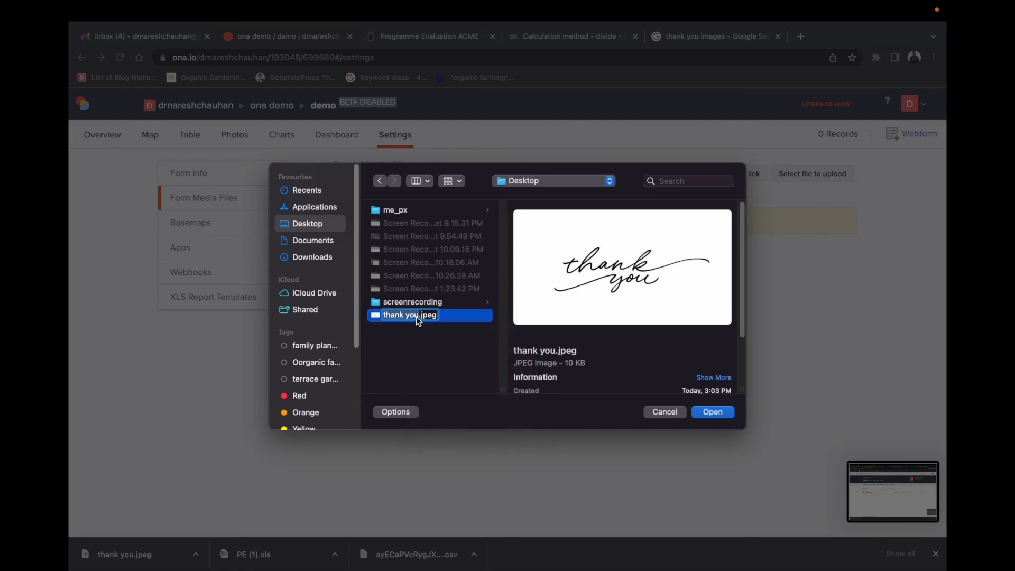
{"action": "right_click", "coordinate": [418, 316]}
{"action": "left_click", "coordinate": [439, 389]}
{"action": "left_click", "coordinate": [709, 411]}
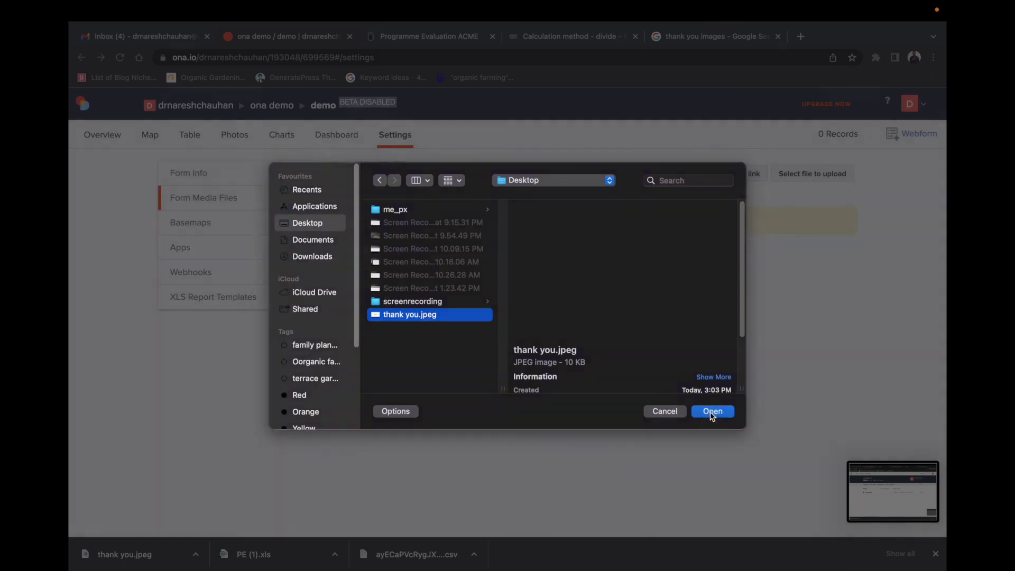
{"action": "left_click", "coordinate": [837, 177]}
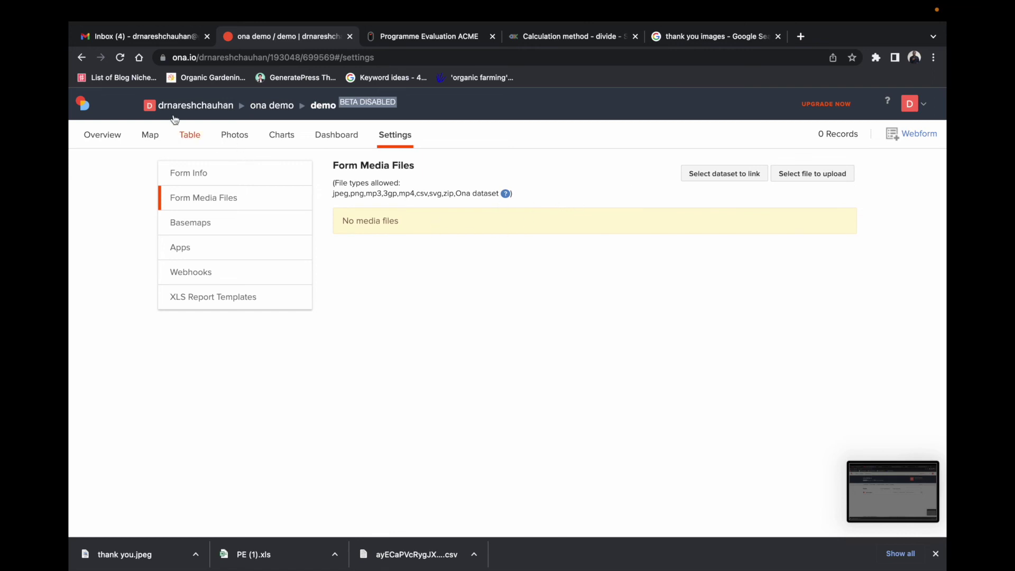
{"action": "left_click", "coordinate": [120, 57]}
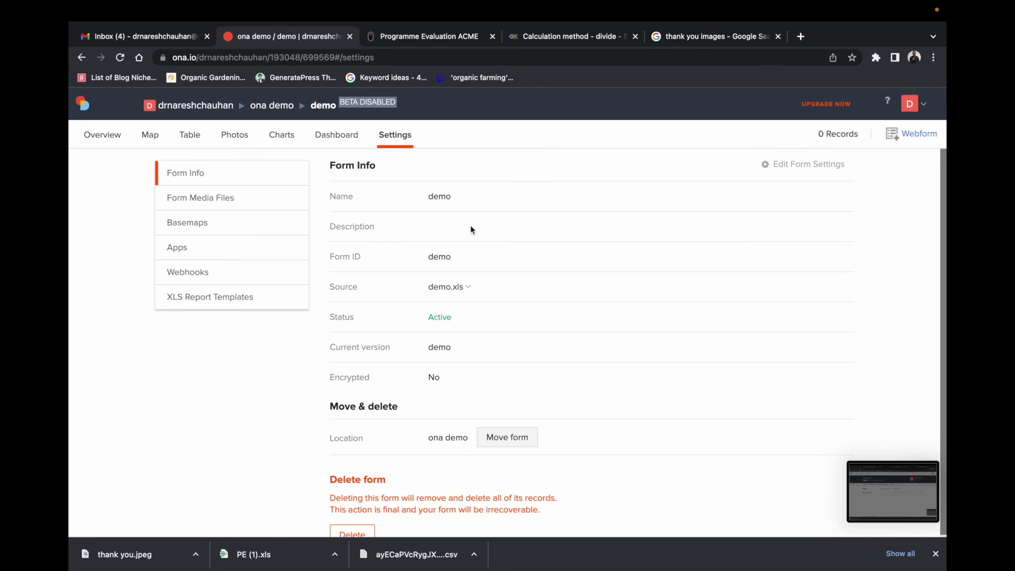
{"action": "left_click", "coordinate": [196, 199]}
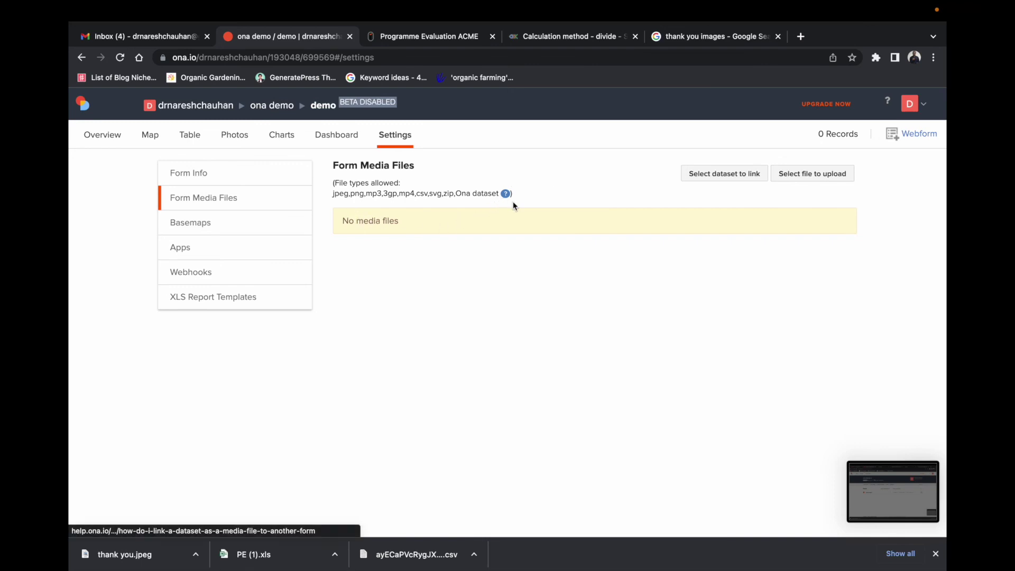
Step: Retry the thank you.jpeg upload, dismiss the 'File already exists' error, and reload
{"action": "left_click", "coordinate": [805, 177]}
{"action": "left_click", "coordinate": [413, 317]}
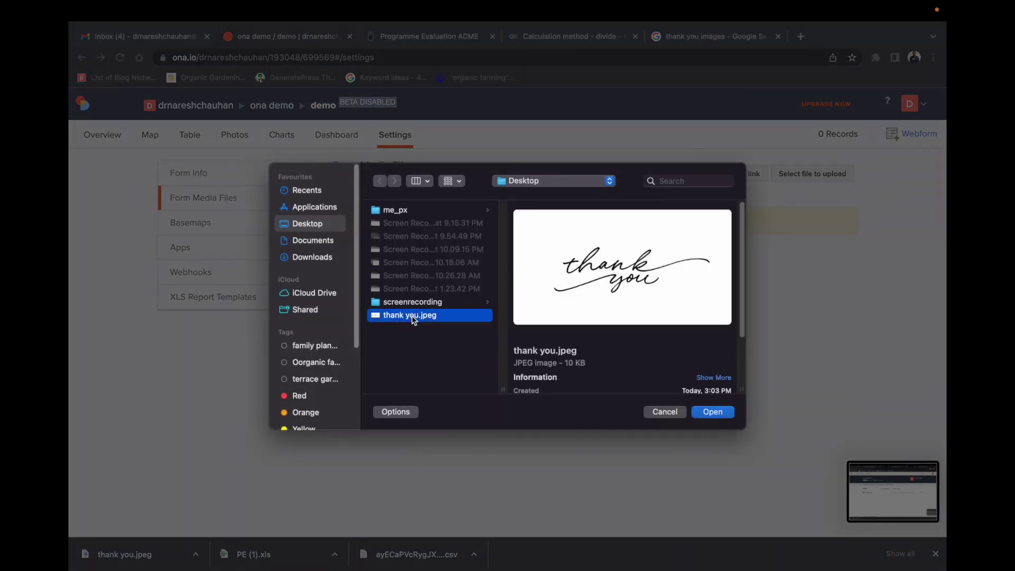
{"action": "left_click", "coordinate": [710, 412]}
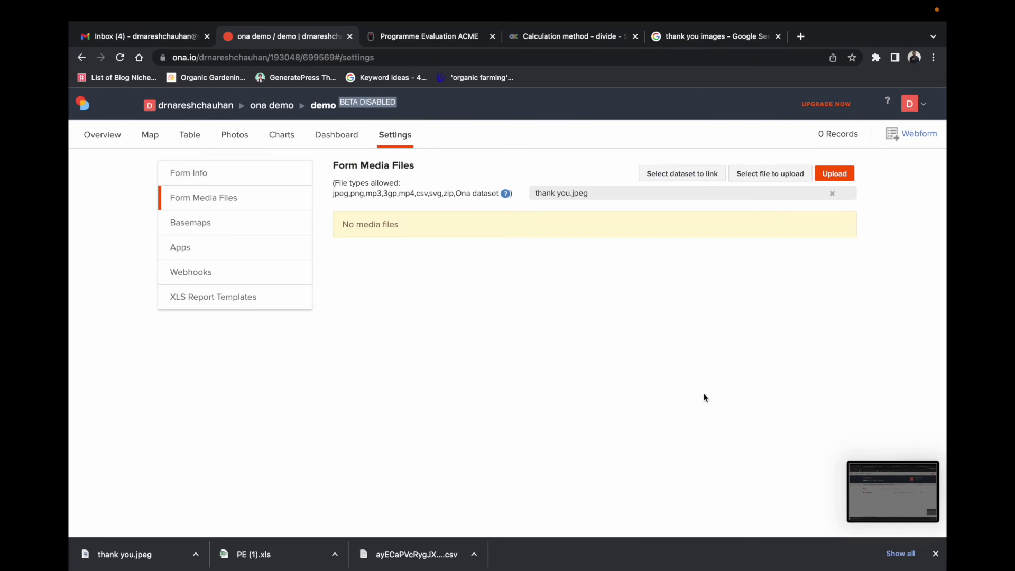
{"action": "left_click", "coordinate": [824, 177]}
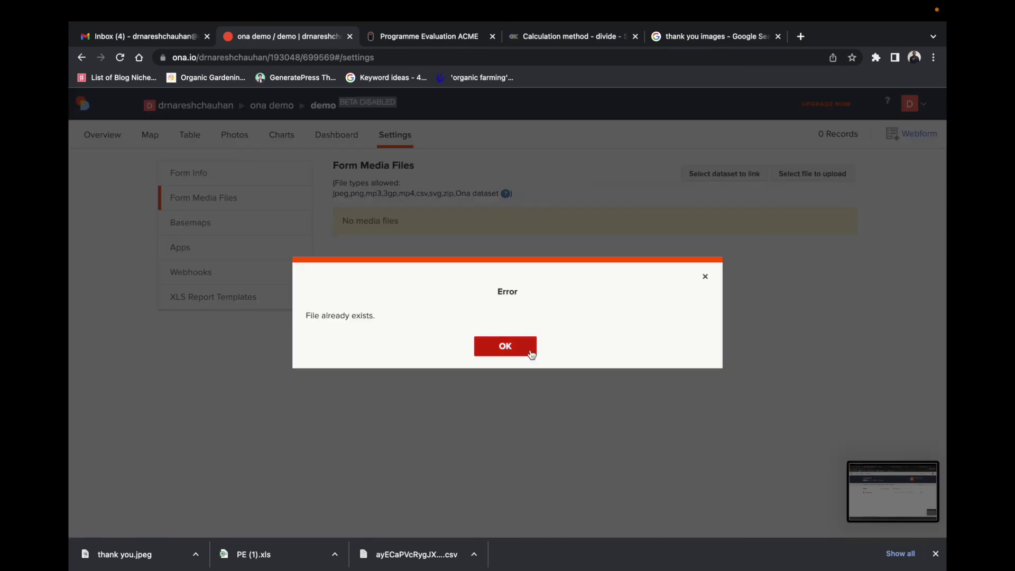
{"action": "left_click", "coordinate": [512, 351]}
{"action": "left_click", "coordinate": [120, 59]}
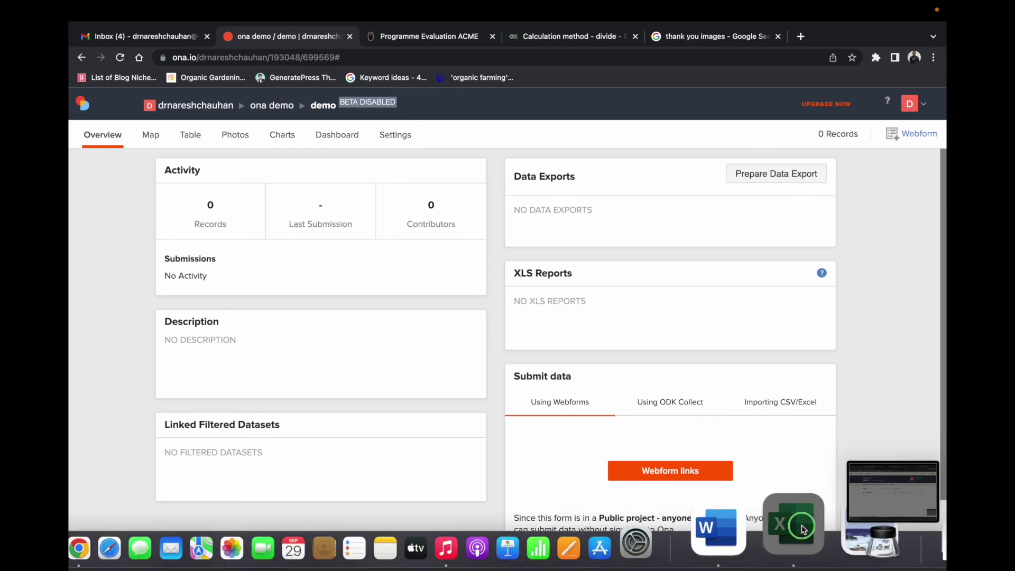
Step: In the demo workbook, select N54, the image cell of the thank-you note row
{"action": "right_click", "coordinate": [800, 523]}
{"action": "left_click", "coordinate": [805, 337]}
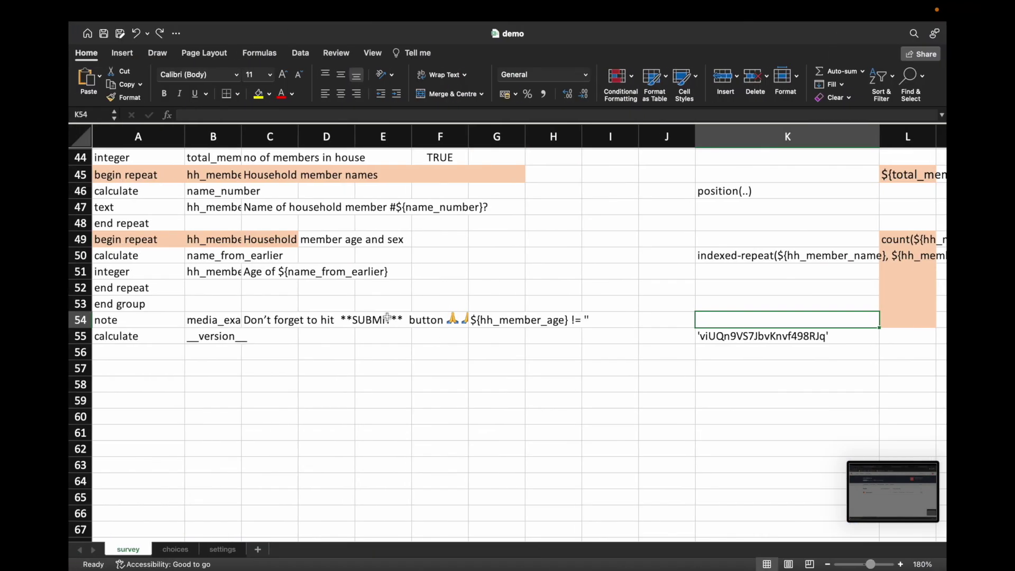
{"action": "scroll", "coordinate": [773, 331], "scroll_direction": "up", "scroll_amount": 5}
{"action": "scroll", "coordinate": [773, 331], "scroll_direction": "up", "scroll_amount": 15}
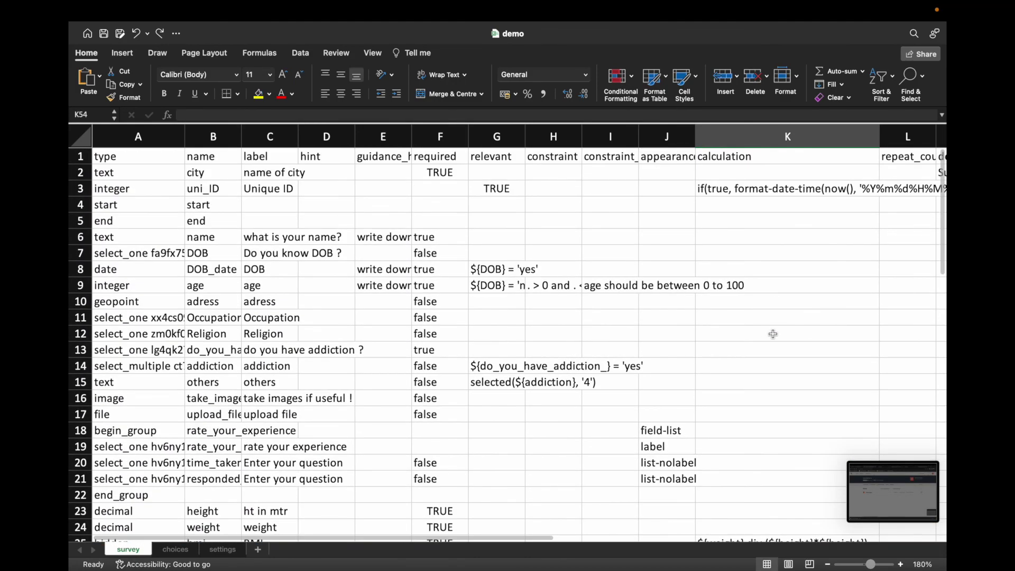
{"action": "left_click", "coordinate": [790, 158]}
{"action": "key", "text": "Right"}
{"action": "key", "text": "Right"}
{"action": "key", "text": "Right"}
{"action": "key", "text": "Right"}
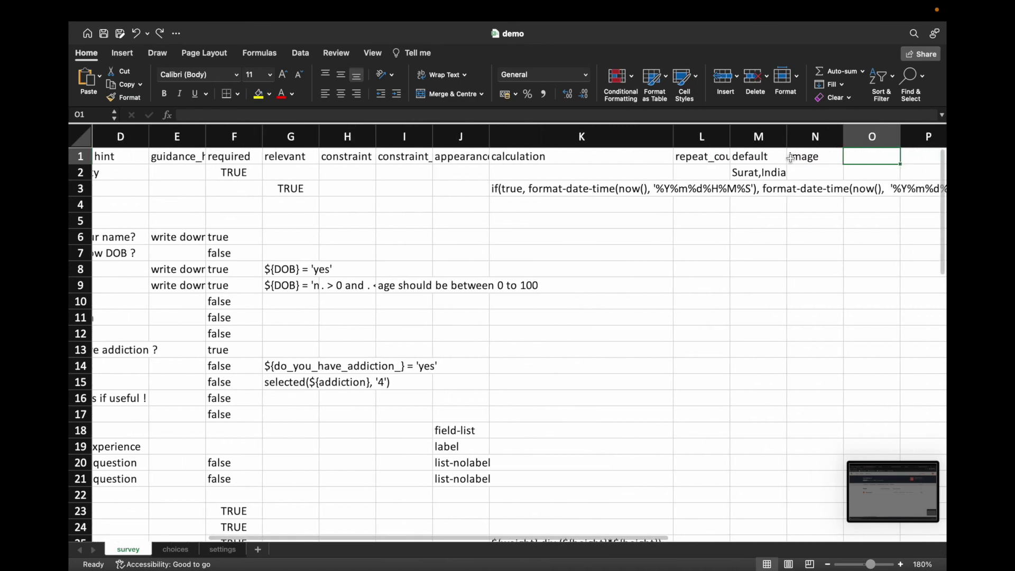
{"action": "scroll", "coordinate": [870, 326], "scroll_direction": "down", "scroll_amount": 2}
{"action": "left_click", "coordinate": [809, 320]}
{"action": "scroll", "coordinate": [809, 327], "scroll_direction": "up", "scroll_amount": 2}
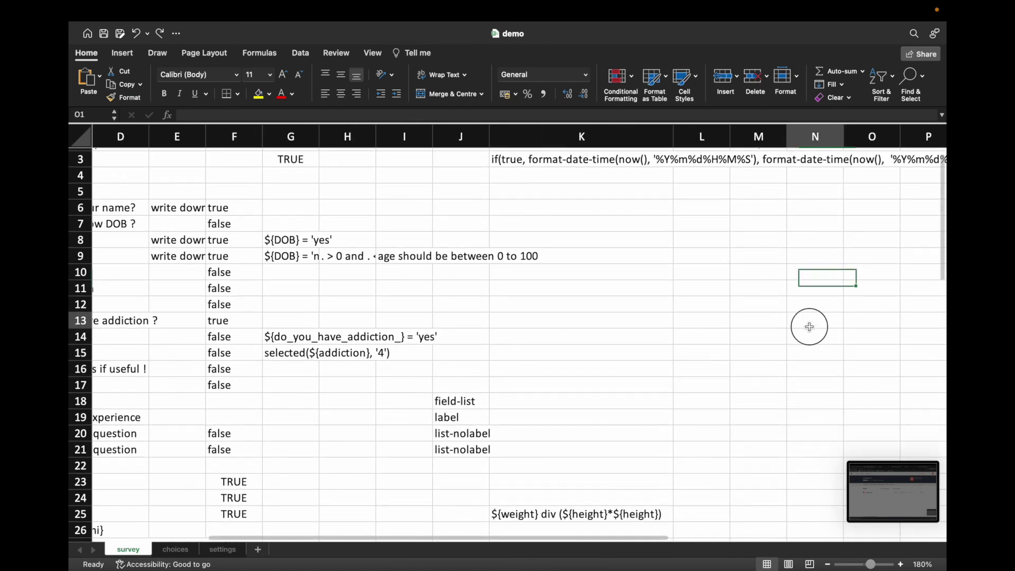
{"action": "scroll", "coordinate": [811, 373], "scroll_direction": "down", "scroll_amount": 10}
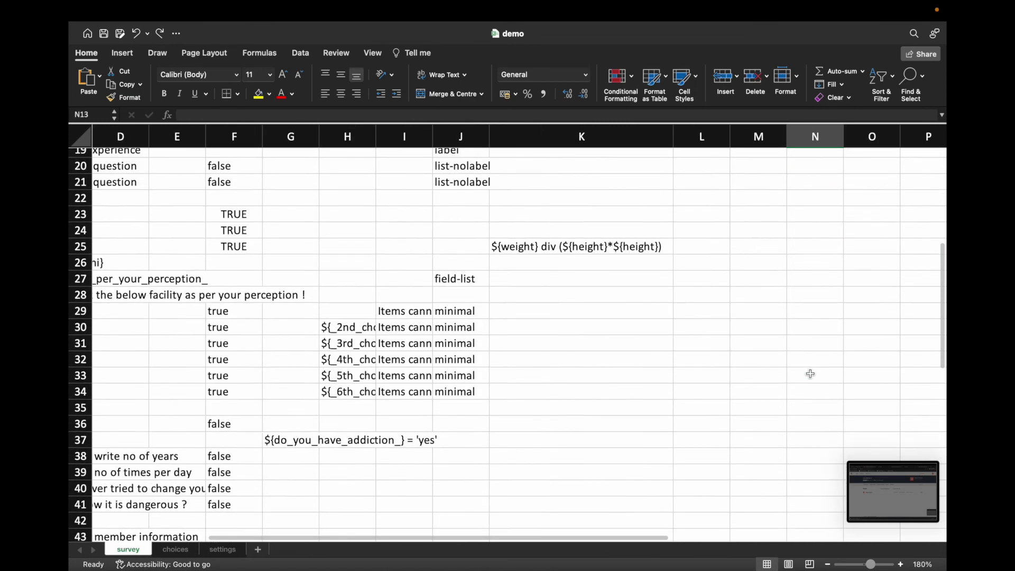
{"action": "scroll", "coordinate": [810, 374], "scroll_direction": "down", "scroll_amount": 8}
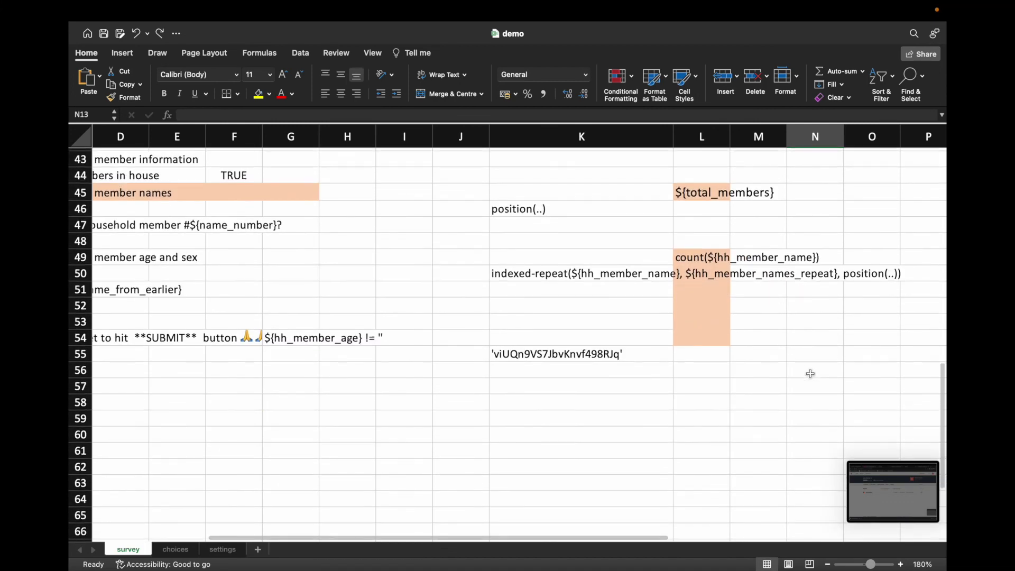
{"action": "left_click", "coordinate": [821, 341]}
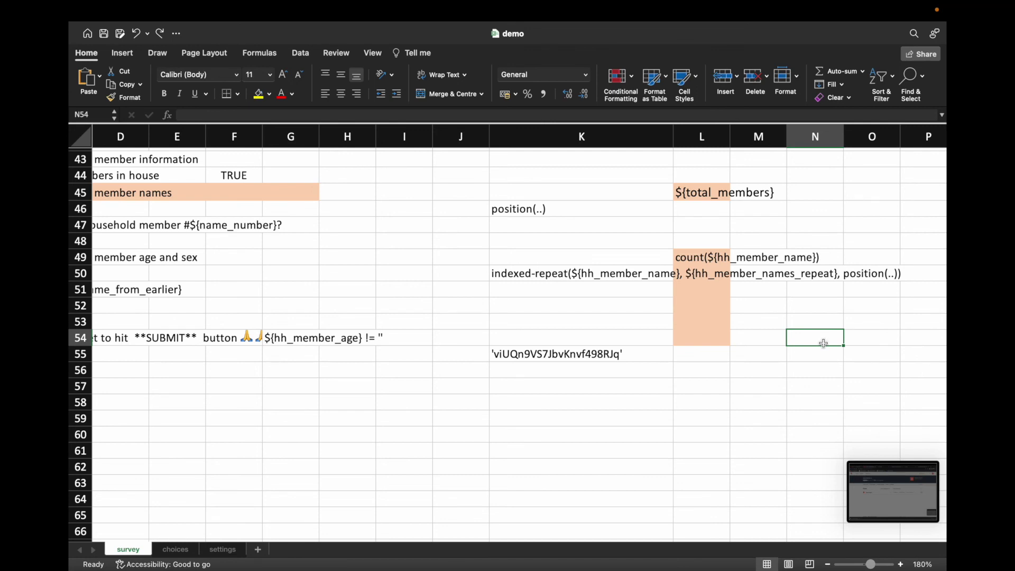
Step: Enter thank you.jpeg in N54 by pasting the name and adding the extension
{"action": "key", "text": "super+v"}
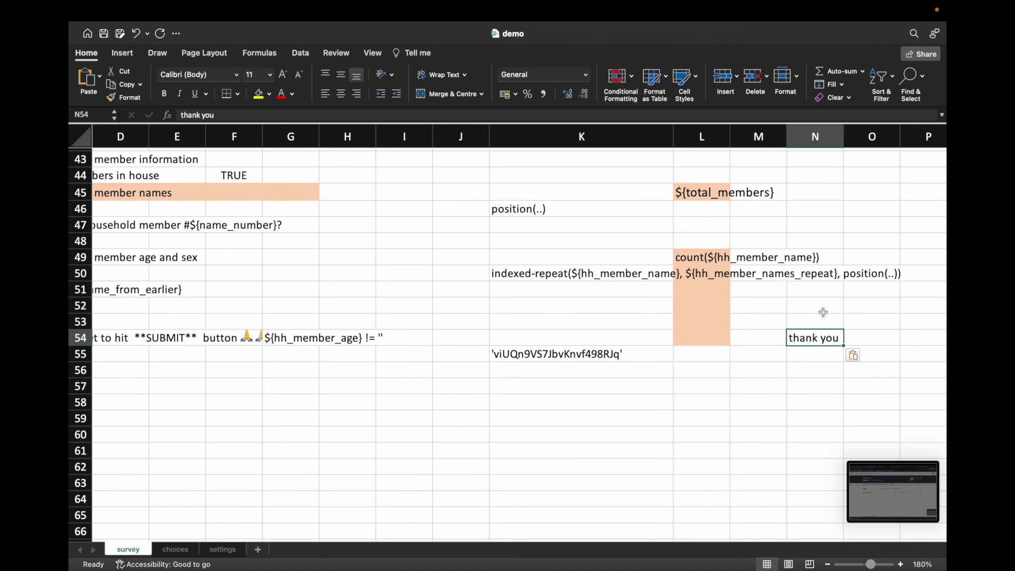
{"action": "left_click", "coordinate": [222, 116]}
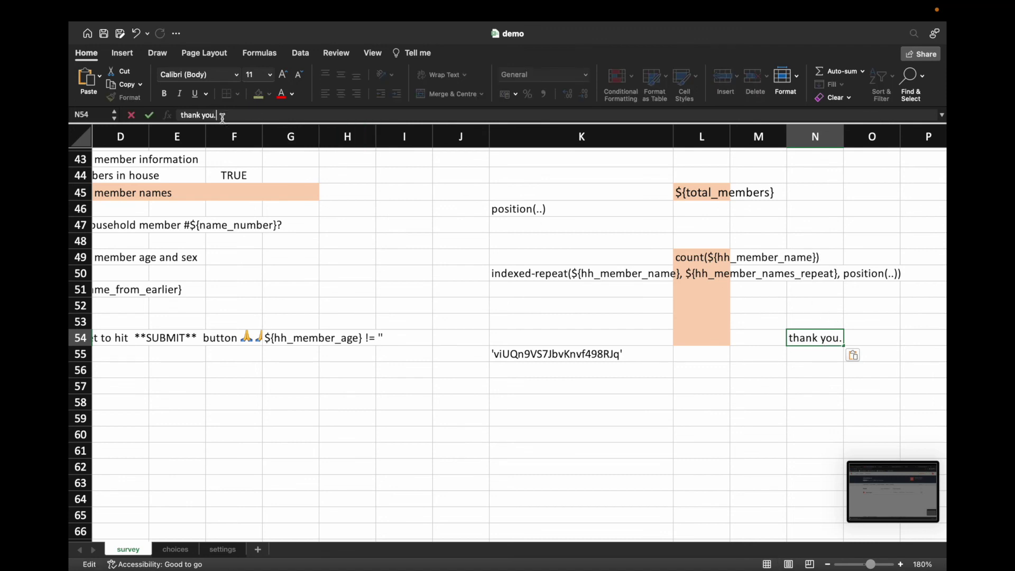
{"action": "type", "text": "jpeg"}
{"action": "key", "text": "Return"}
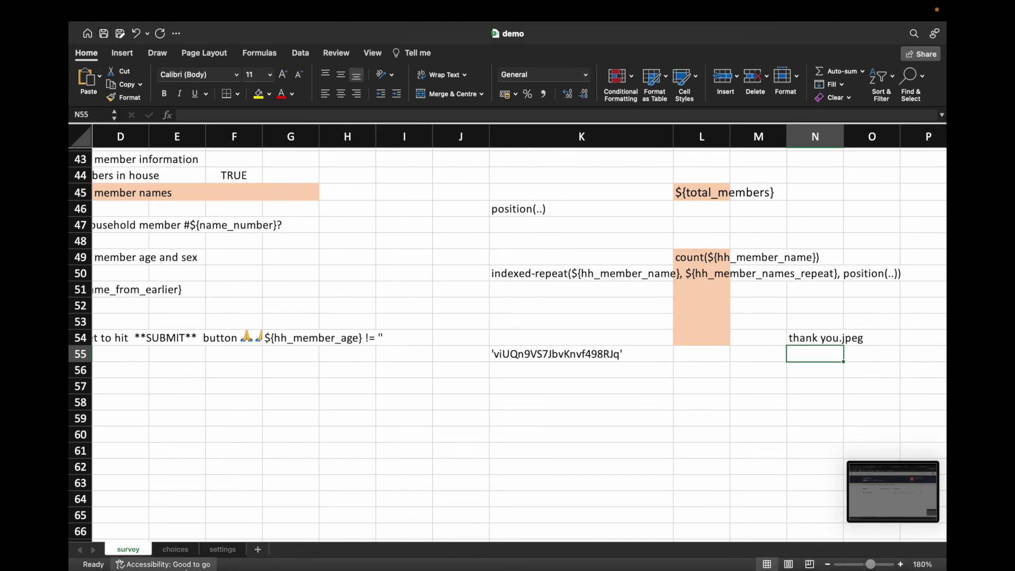
{"action": "left_click", "coordinate": [173, 551]}
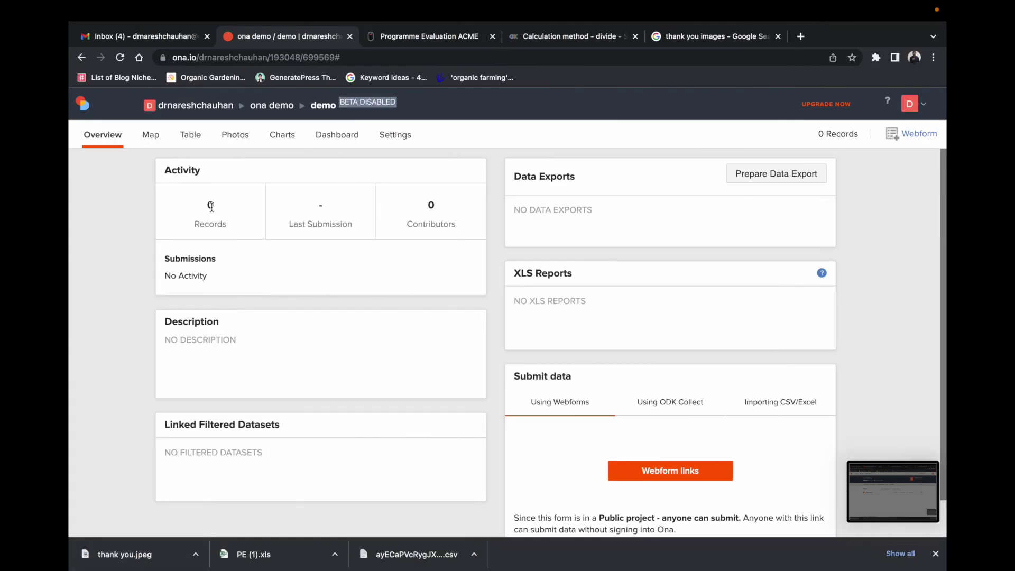
Step: Replace the Ona demo form with Downloads/demo.xlsx and review the resulting validation error
{"action": "left_click", "coordinate": [276, 105]}
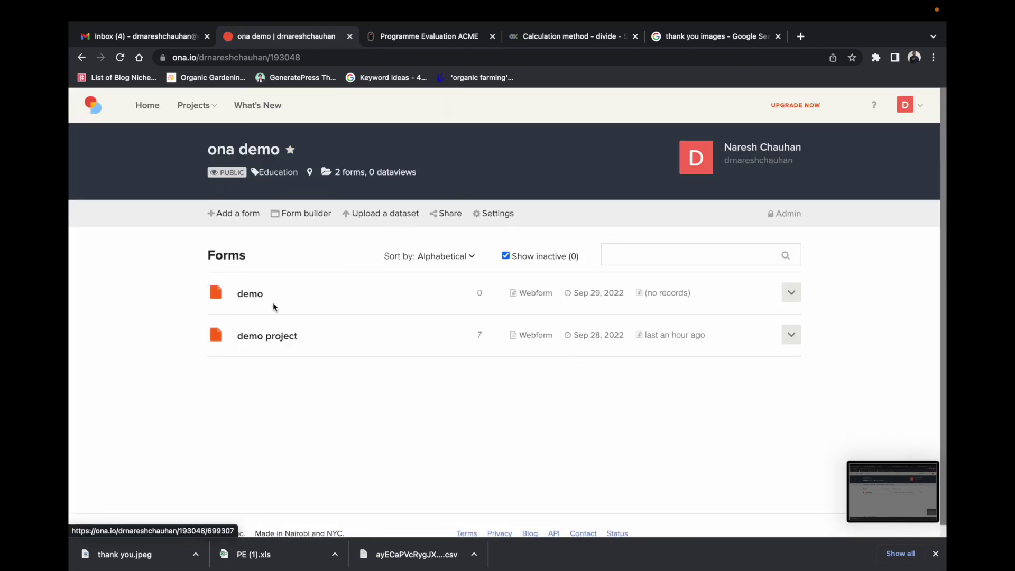
{"action": "left_click", "coordinate": [790, 293]}
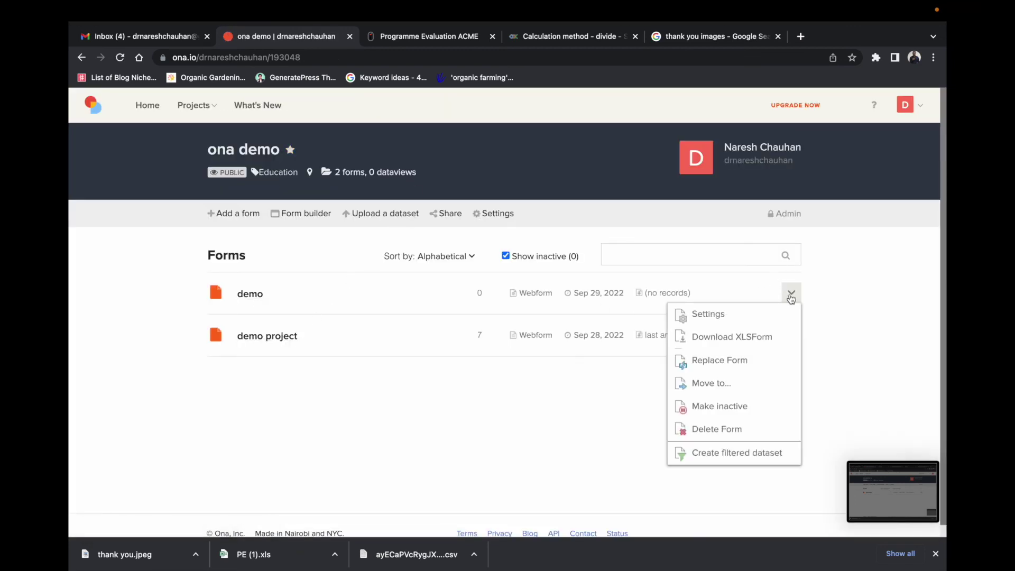
{"action": "left_click", "coordinate": [736, 364]}
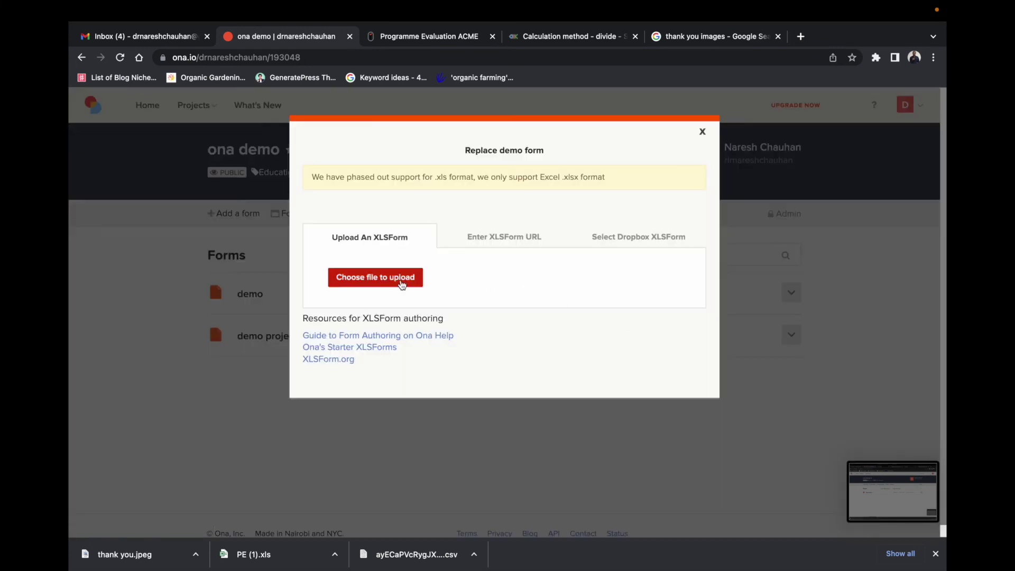
{"action": "left_click", "coordinate": [402, 283]}
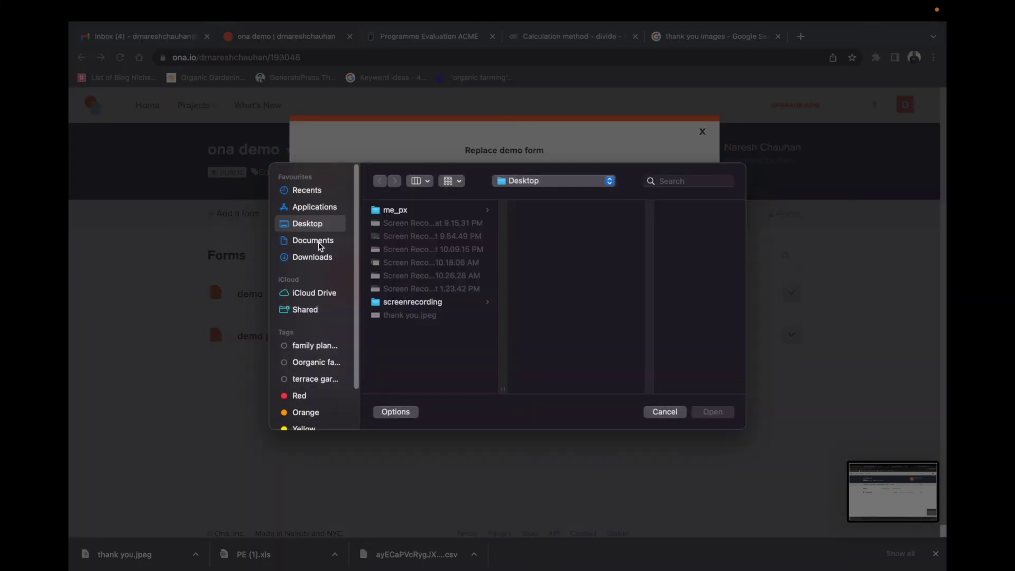
{"action": "left_click", "coordinate": [320, 246]}
{"action": "left_click", "coordinate": [317, 257]}
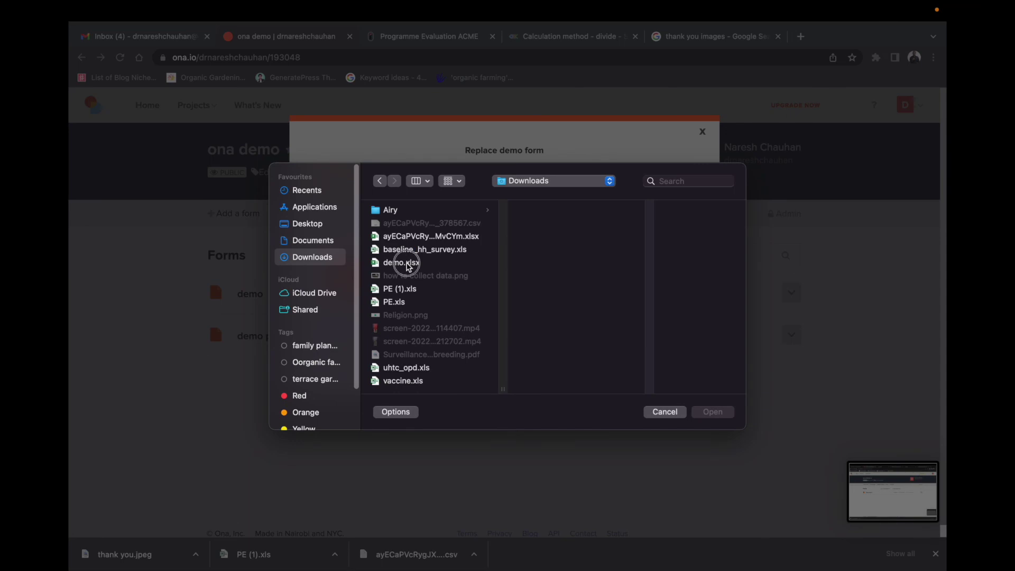
{"action": "left_click", "coordinate": [407, 262]}
{"action": "left_click", "coordinate": [708, 411]}
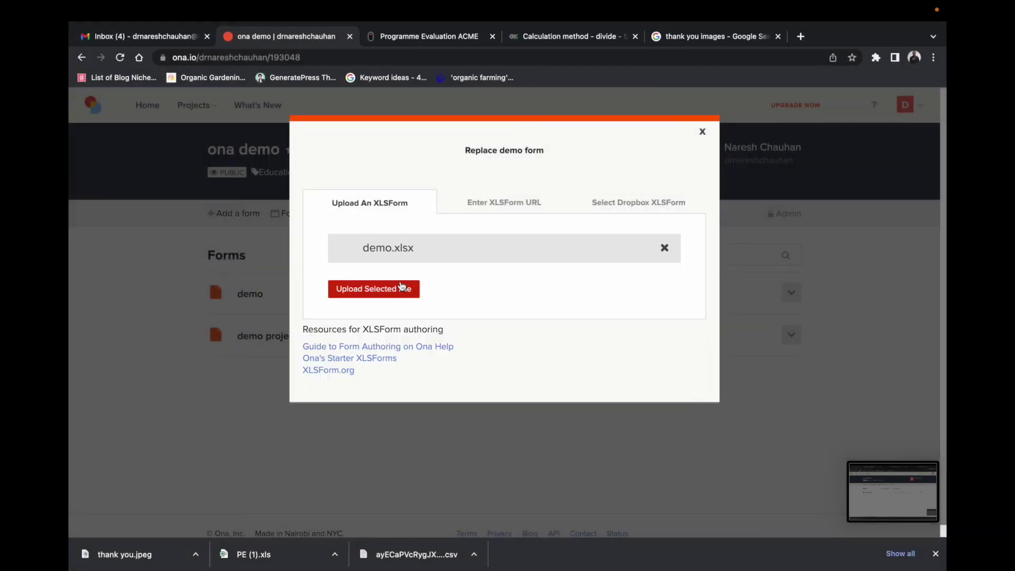
{"action": "left_click", "coordinate": [372, 293]}
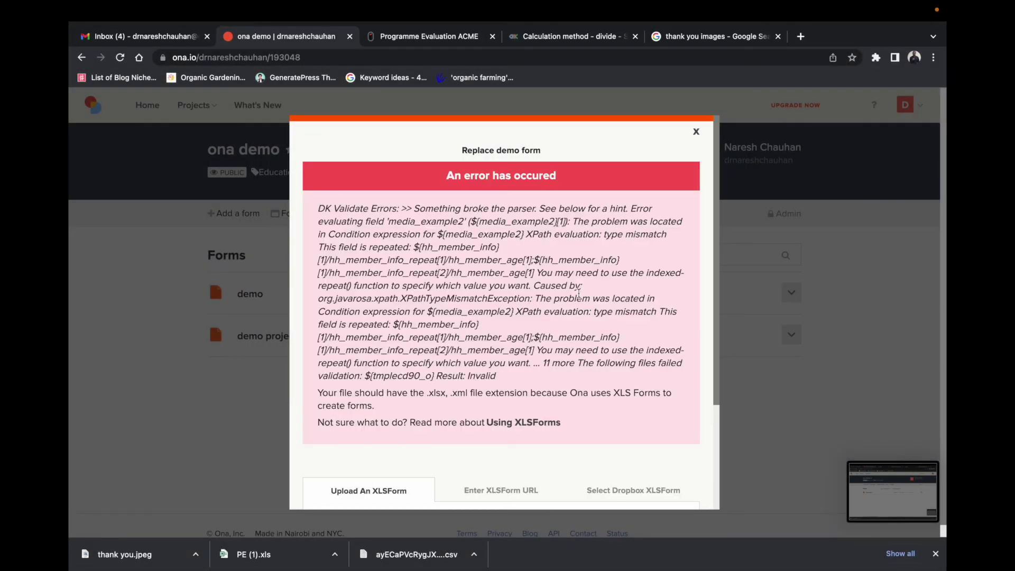
{"action": "key", "text": "super+Tab"}
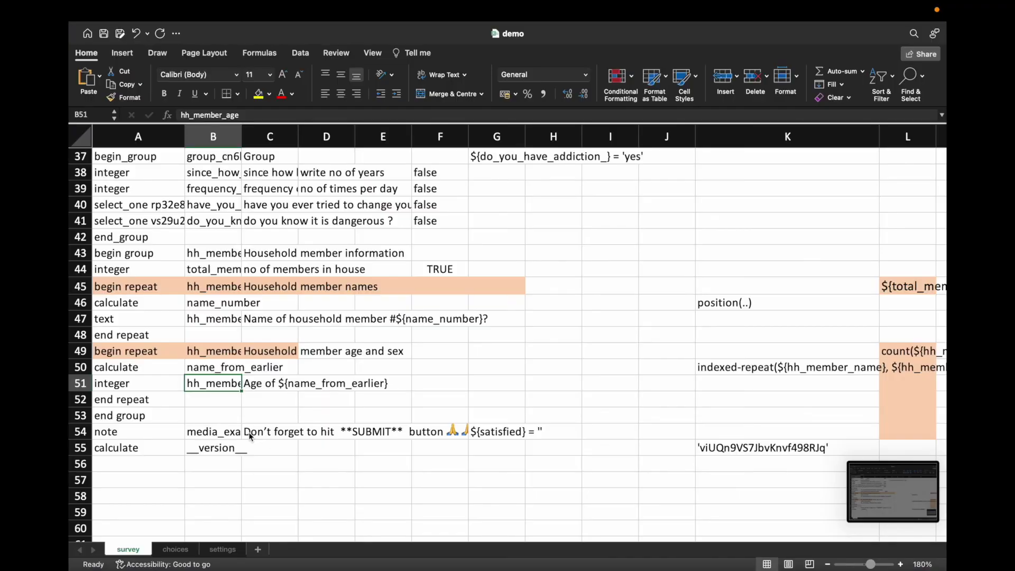
Step: Insert a blank row 54 above the SUBMIT note and set its type to text
{"action": "left_click", "coordinate": [113, 435]}
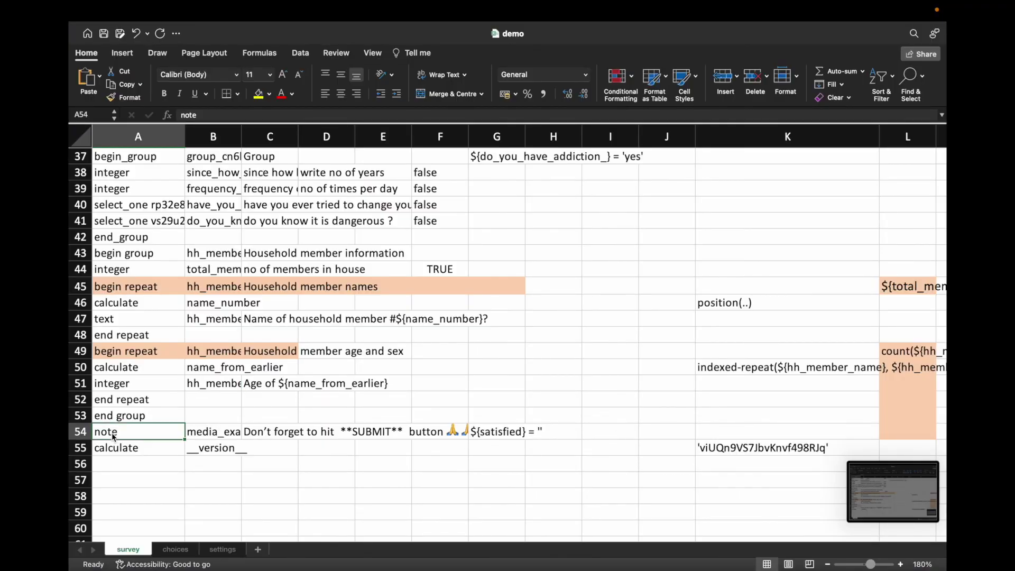
{"action": "right_click", "coordinate": [82, 432]}
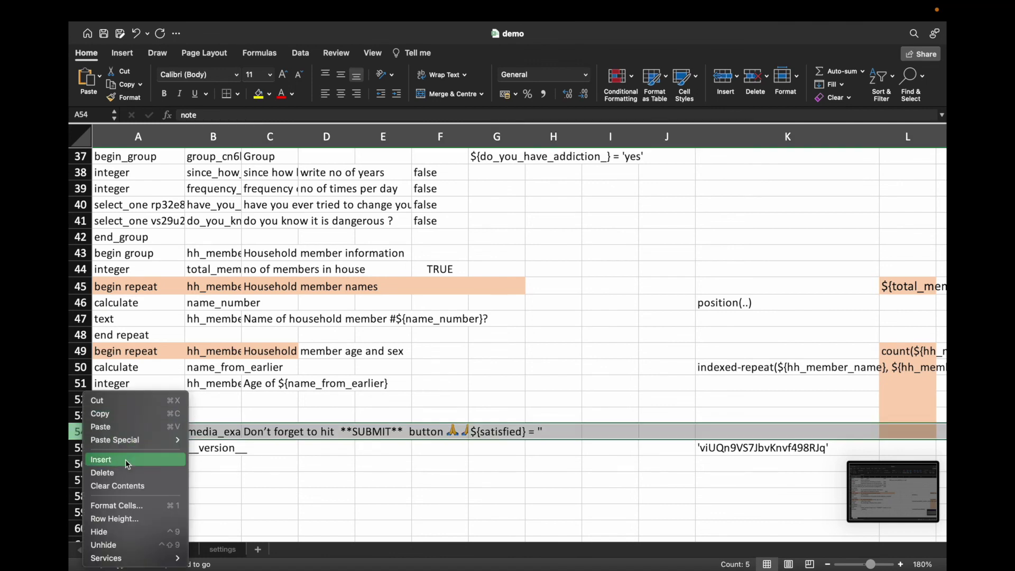
{"action": "left_click", "coordinate": [132, 460]}
{"action": "left_click", "coordinate": [159, 430]}
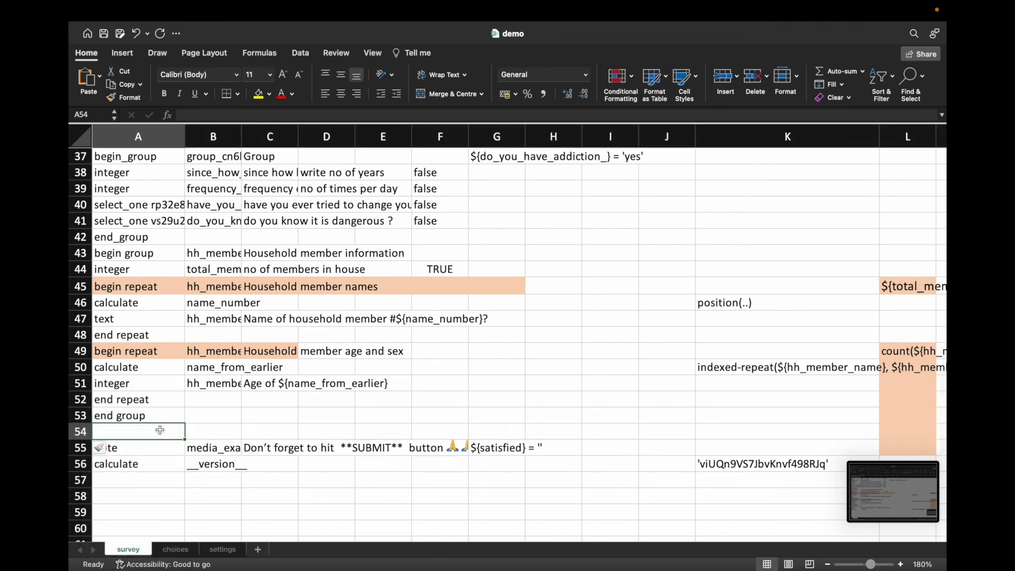
{"action": "type", "text": "text"}
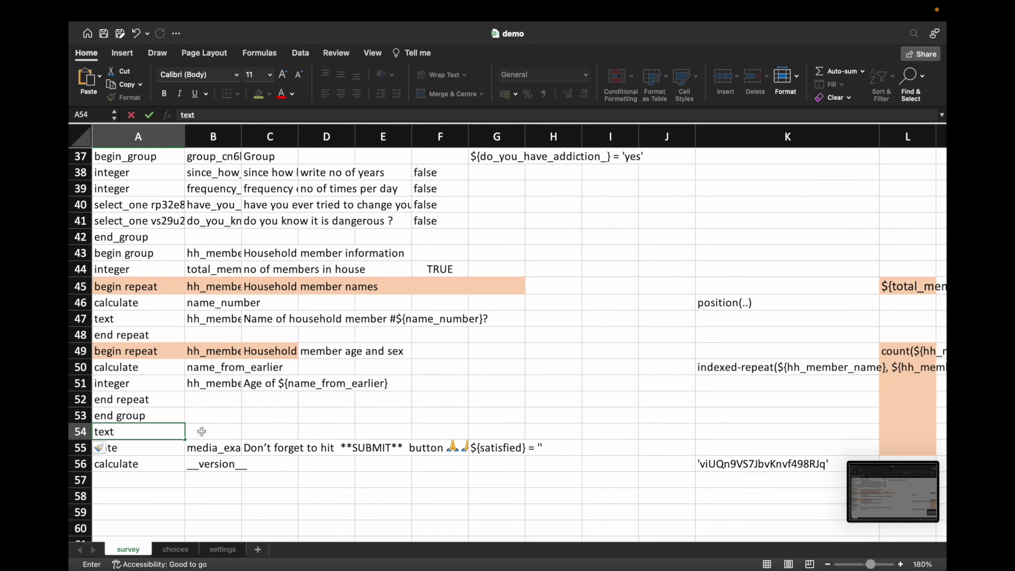
{"action": "left_click", "coordinate": [205, 431]}
Step: Name it information, label it 'what other information you need', hint 'ask the participant if needed'
{"action": "type", "text": "inf"}
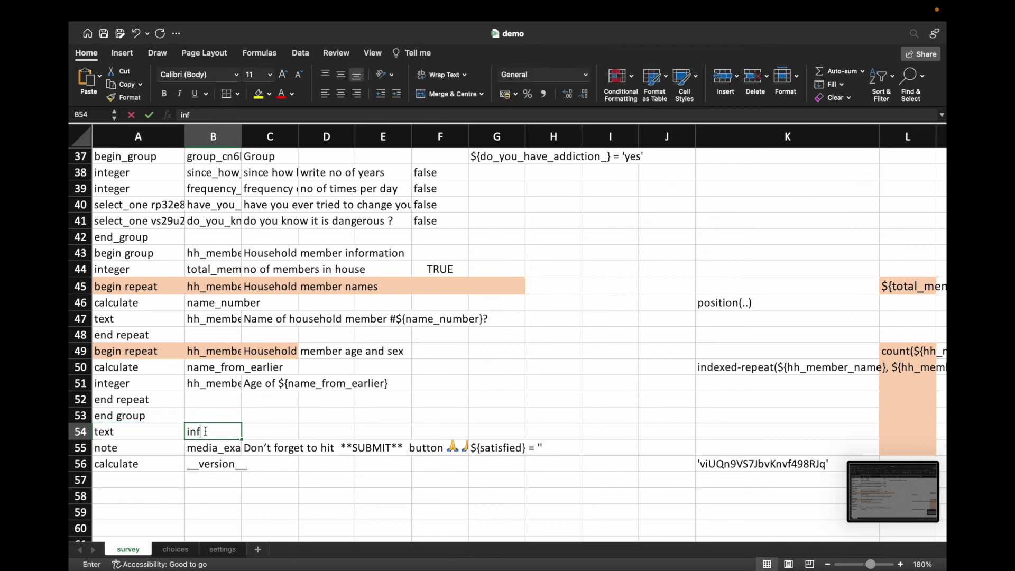
{"action": "type", "text": "orm"}
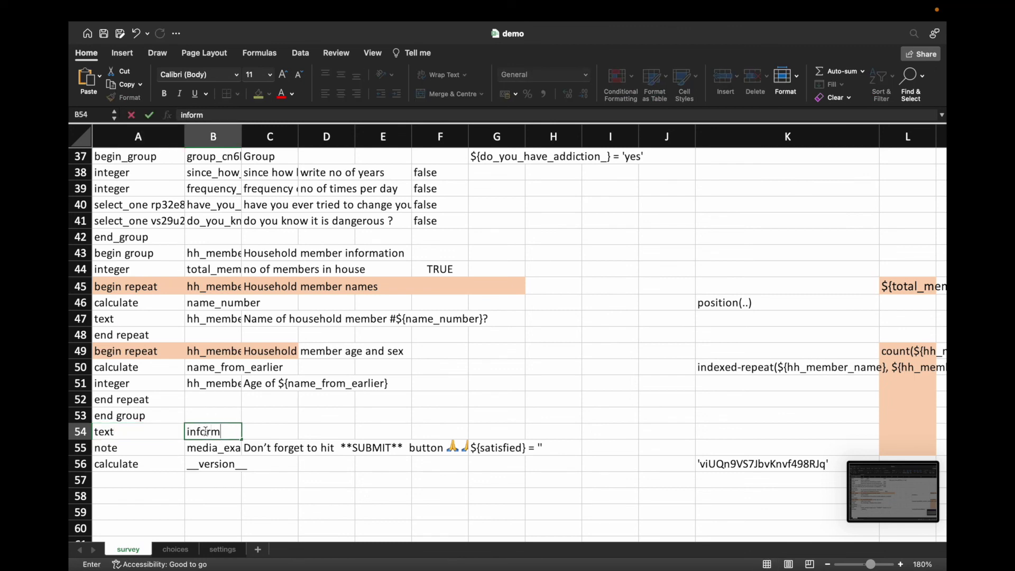
{"action": "type", "text": "ation"}
{"action": "key", "text": "Tab"}
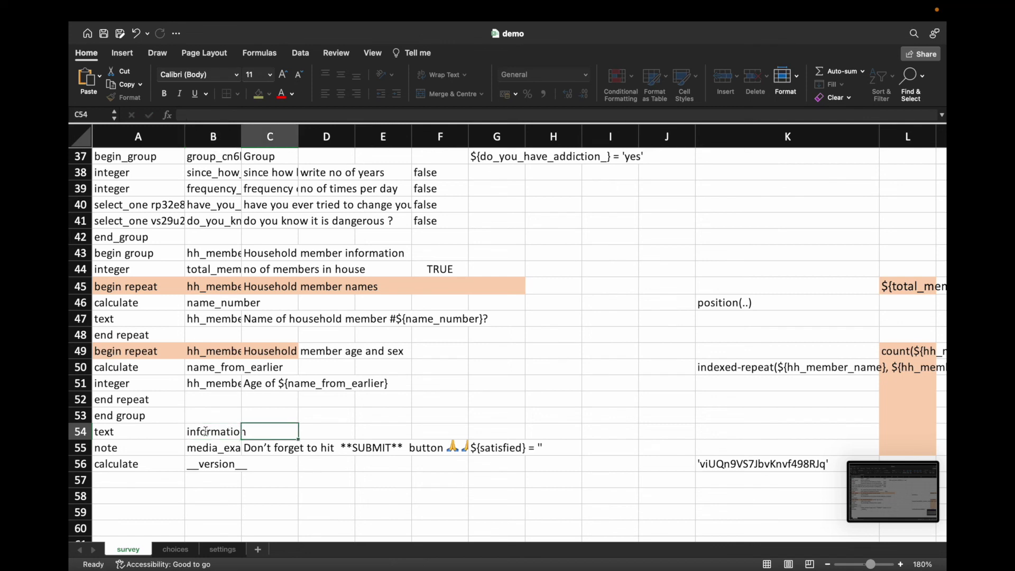
{"action": "type", "text": "wh"}
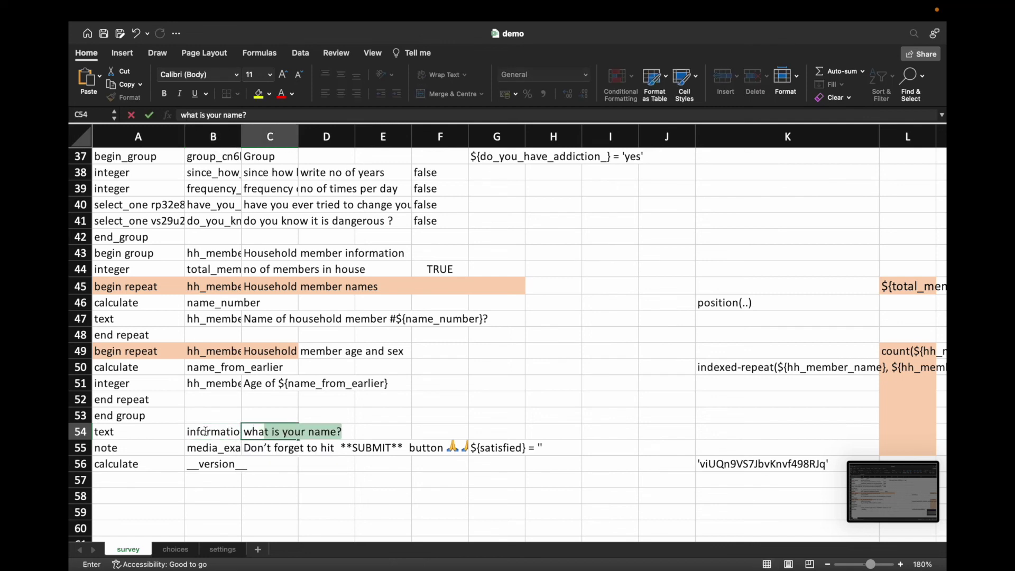
{"action": "type", "text": "at o"}
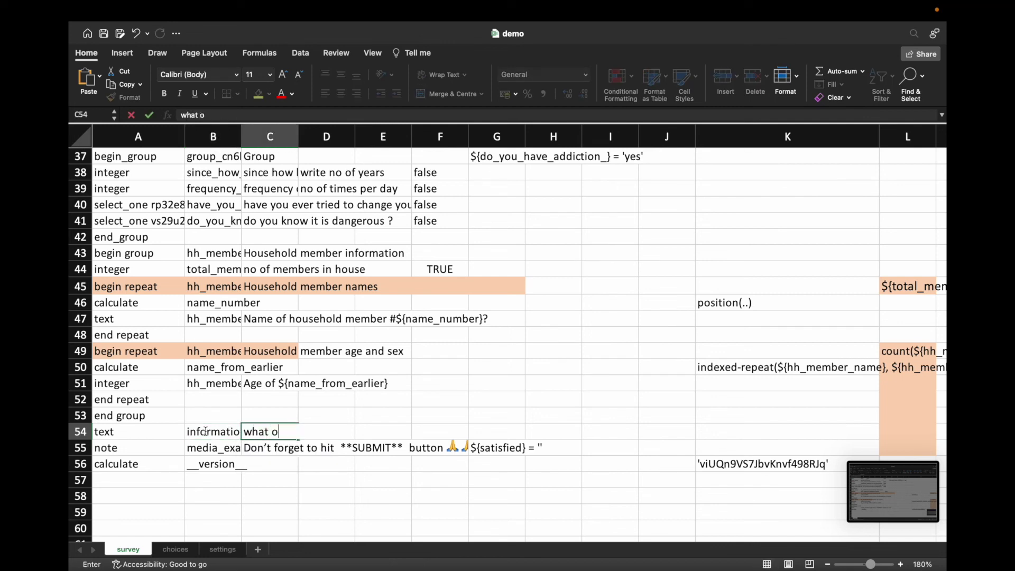
{"action": "type", "text": "ther information you need"}
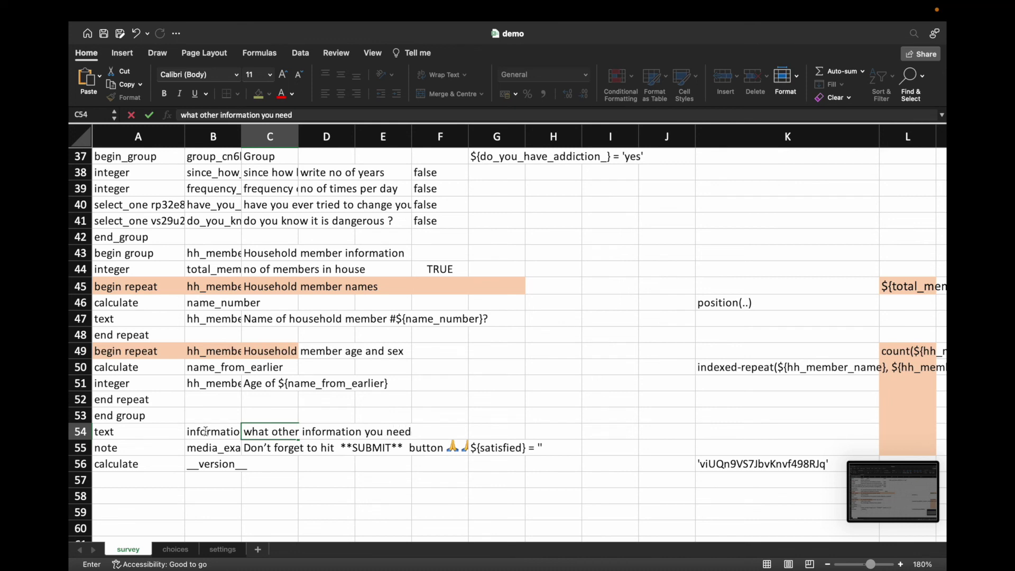
{"action": "key", "text": "Tab"}
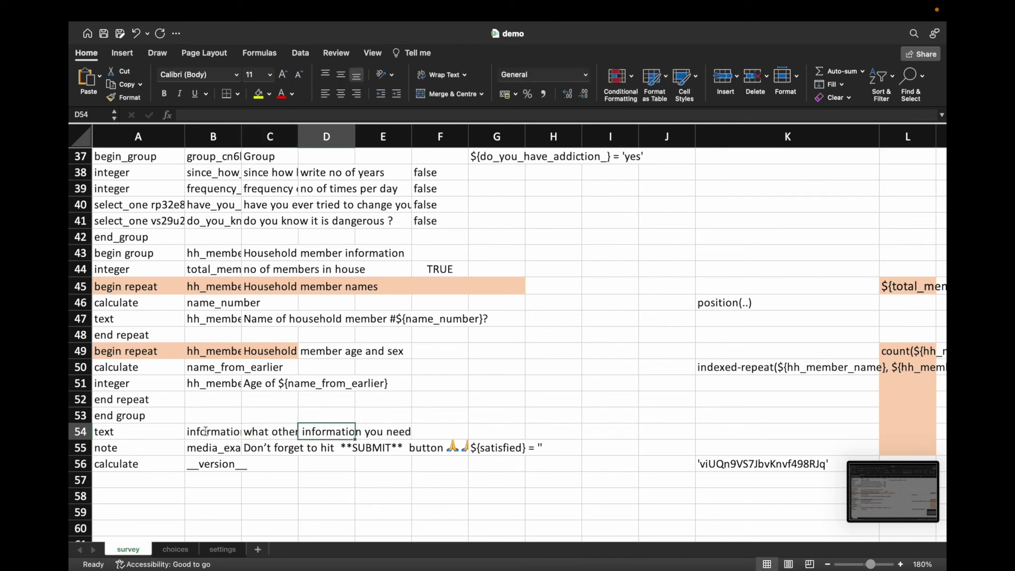
{"action": "type", "text": "ask the participant if"}
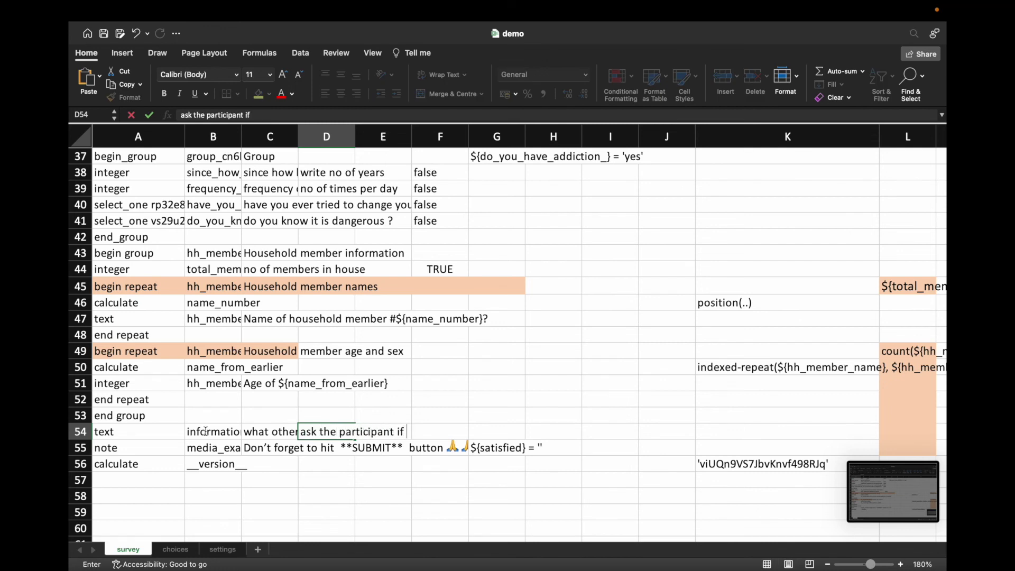
{"action": "type", "text": " she"}
{"action": "type", "text": "eeded"}
{"action": "key", "text": "Return"}
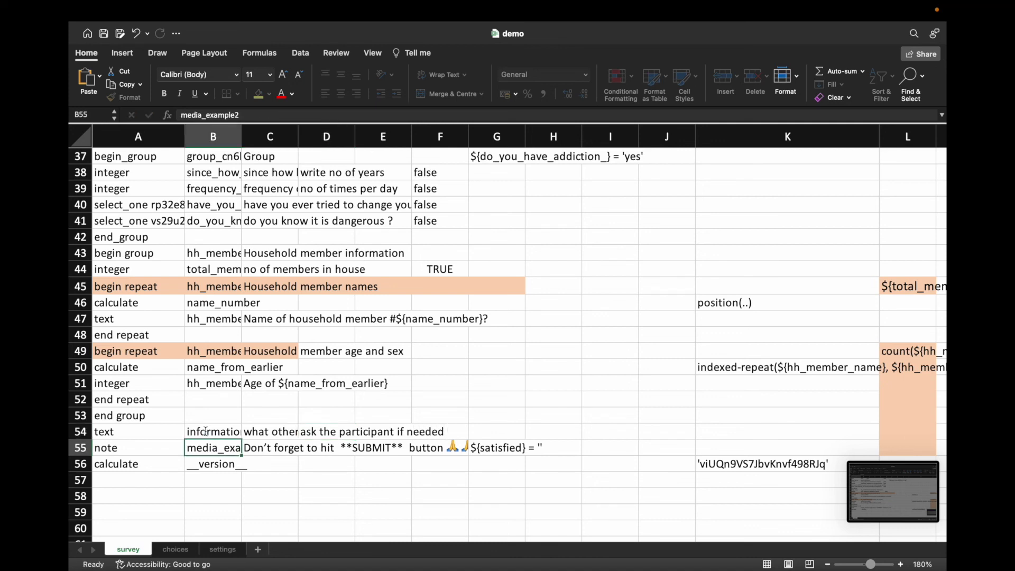
Step: Review the new question's name and label in row 54 and the note's condition in G55
{"action": "left_click", "coordinate": [207, 432]}
{"action": "left_click", "coordinate": [252, 431]}
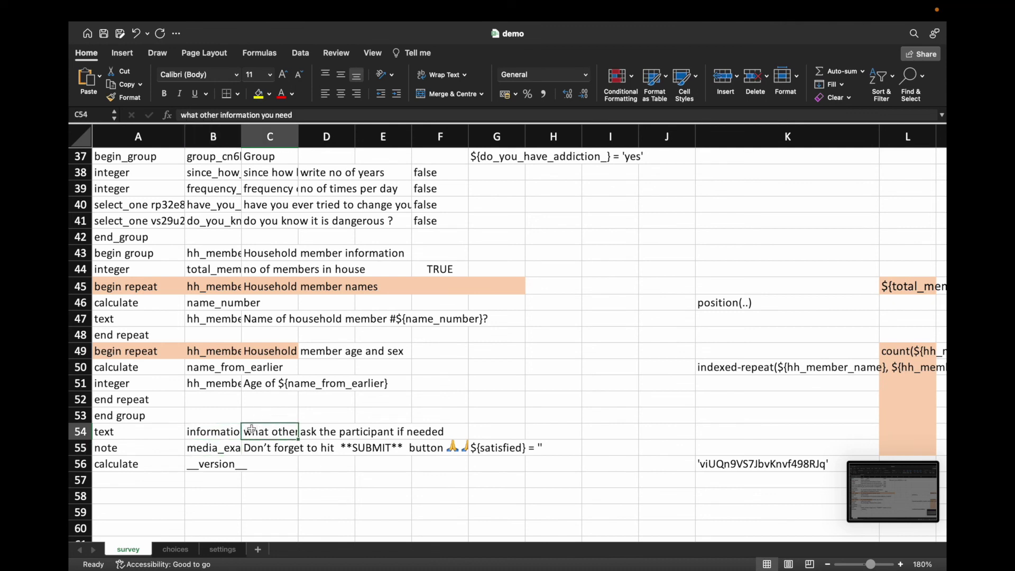
{"action": "left_click", "coordinate": [218, 430]}
{"action": "left_click", "coordinate": [260, 432]}
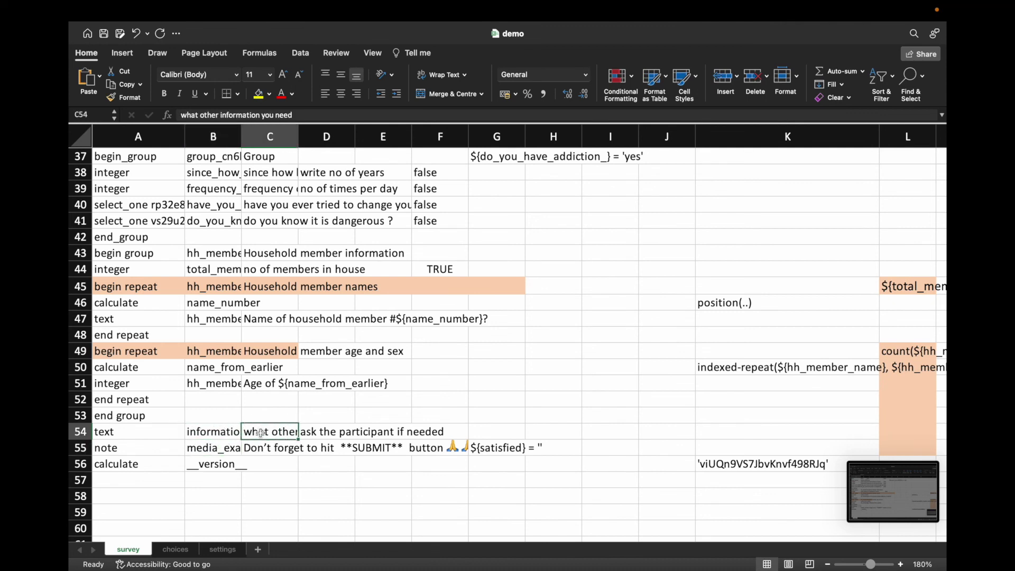
{"action": "left_click", "coordinate": [223, 448]}
{"action": "left_click", "coordinate": [494, 449]}
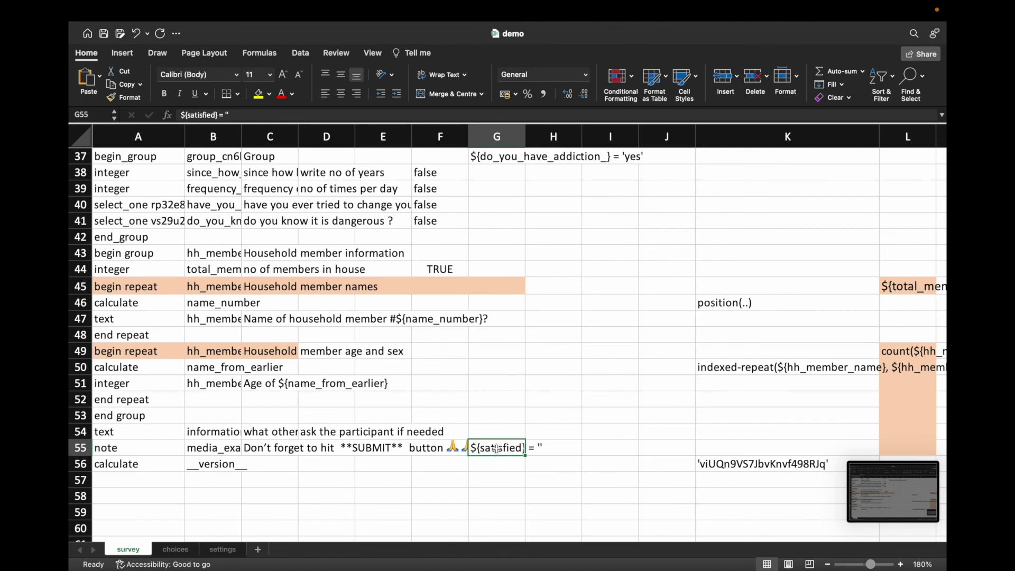
Step: Paste information over satisfied in G55 so the condition reads ${information} = ''
{"action": "left_click", "coordinate": [211, 432]}
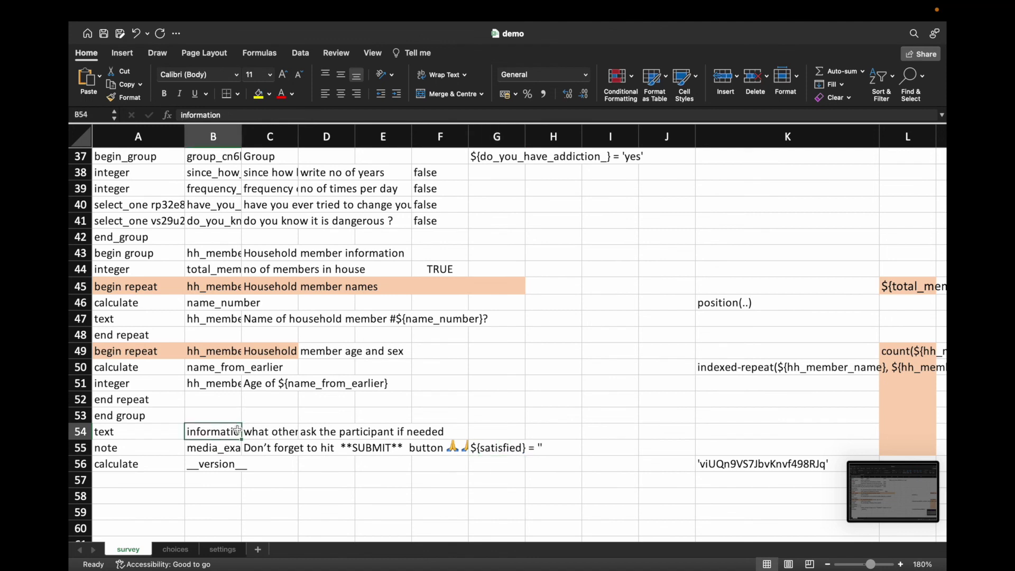
{"action": "double_click", "coordinate": [203, 433]}
{"action": "left_click_drag", "start_coordinate": [189, 432], "coordinate": [246, 434]}
{"action": "key", "text": "super+c"}
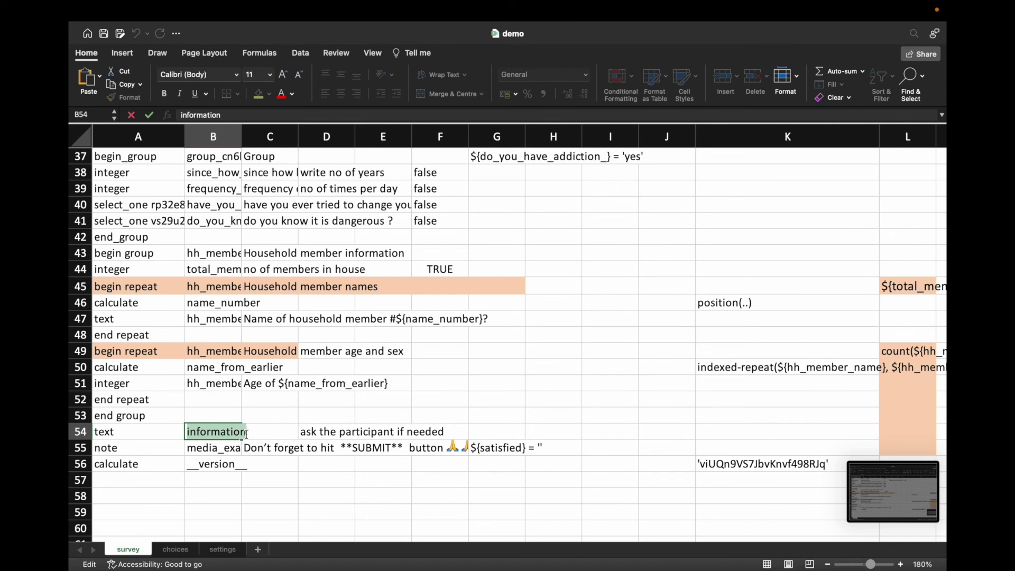
{"action": "double_click", "coordinate": [489, 450]}
{"action": "left_click_drag", "start_coordinate": [482, 450], "coordinate": [523, 448]}
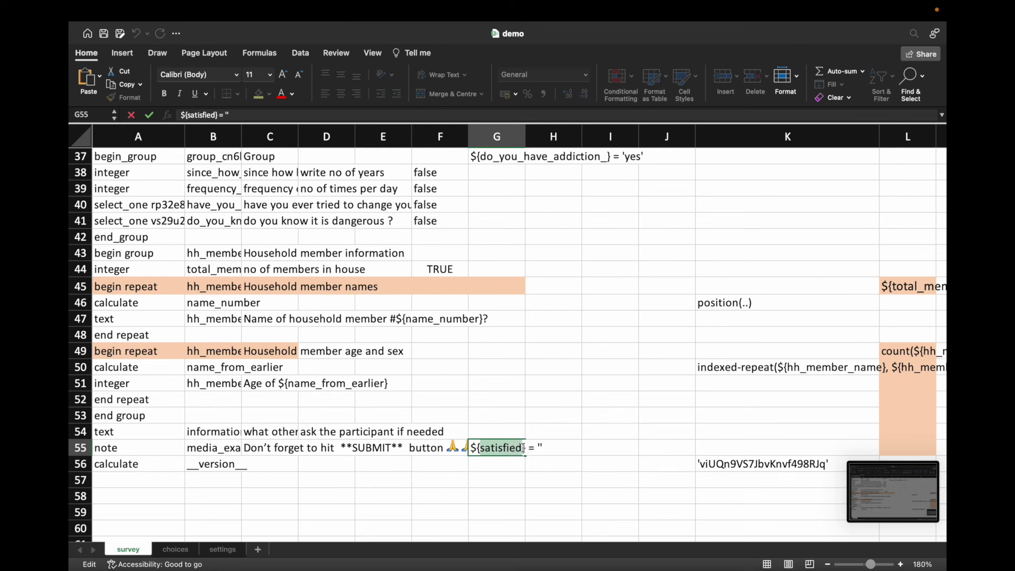
{"action": "key", "text": "super+v"}
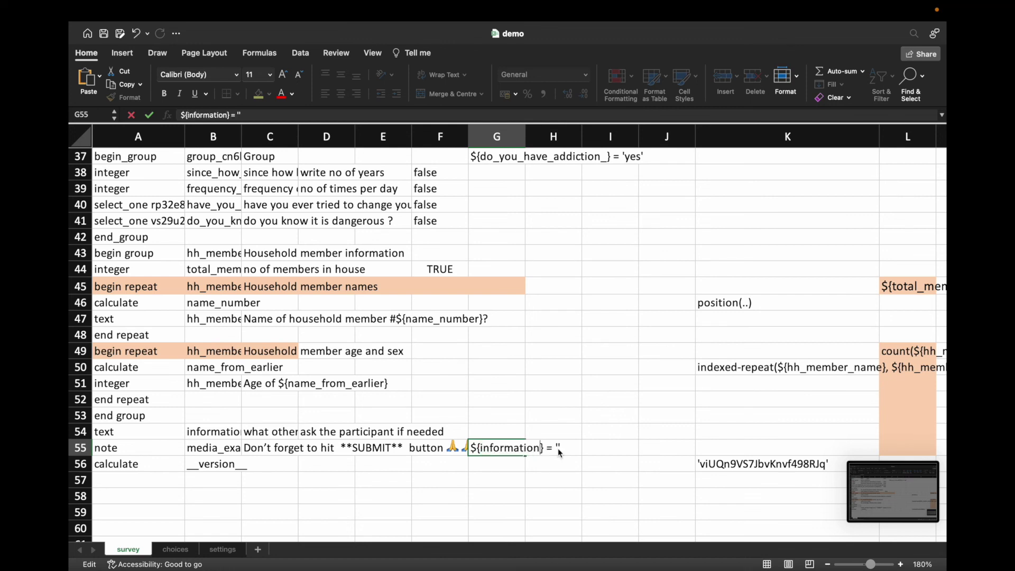
{"action": "key", "text": "Return"}
{"action": "left_click", "coordinate": [503, 451]}
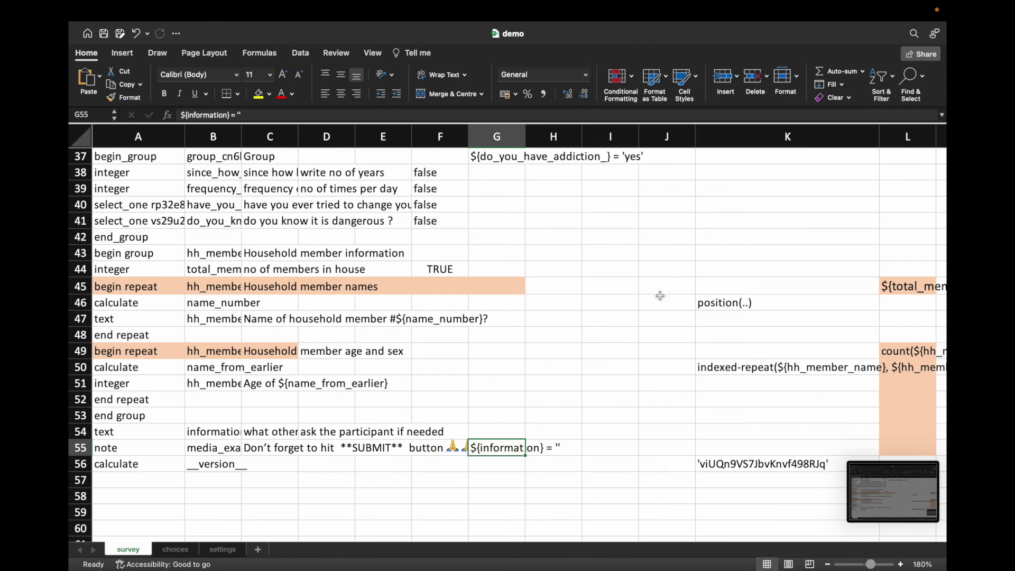
{"action": "mouse_move", "coordinate": [142, 6]}
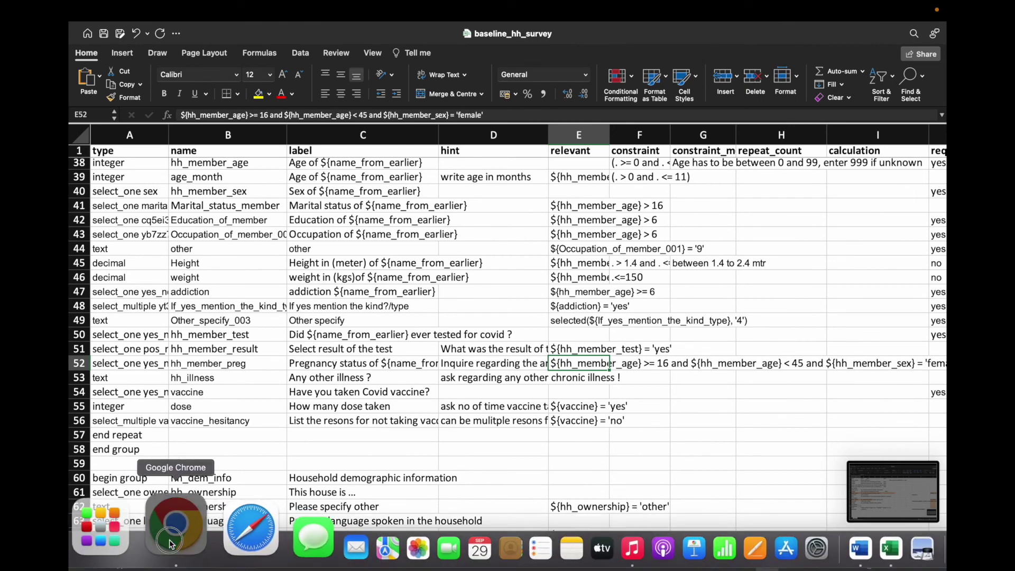
{"action": "left_click", "coordinate": [170, 544]}
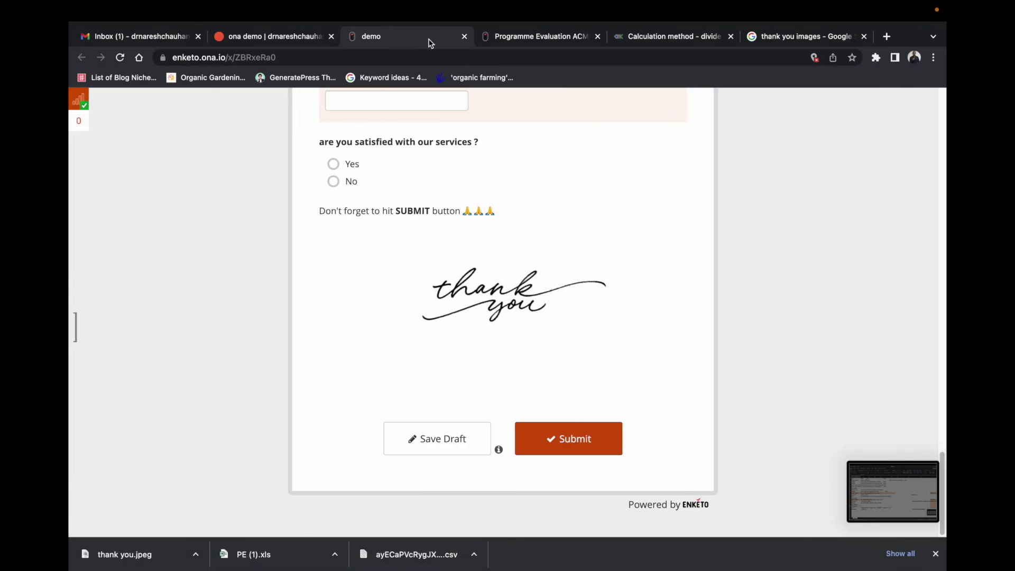
Step: Replace the Ona demo form with demo.xlsx, save it, and open its webform
{"action": "left_click", "coordinate": [465, 38]}
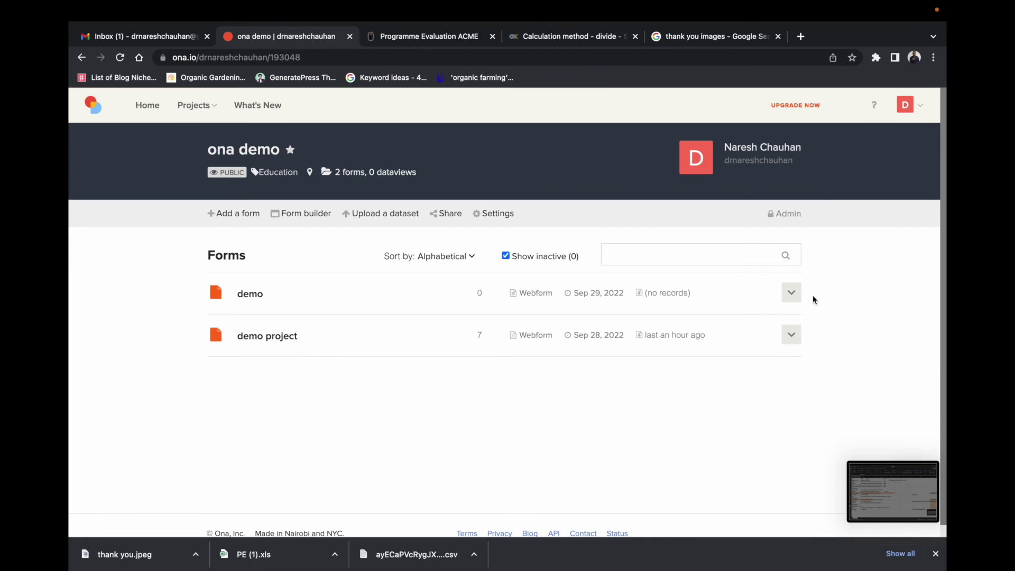
{"action": "left_click", "coordinate": [799, 295]}
{"action": "left_click", "coordinate": [730, 364]}
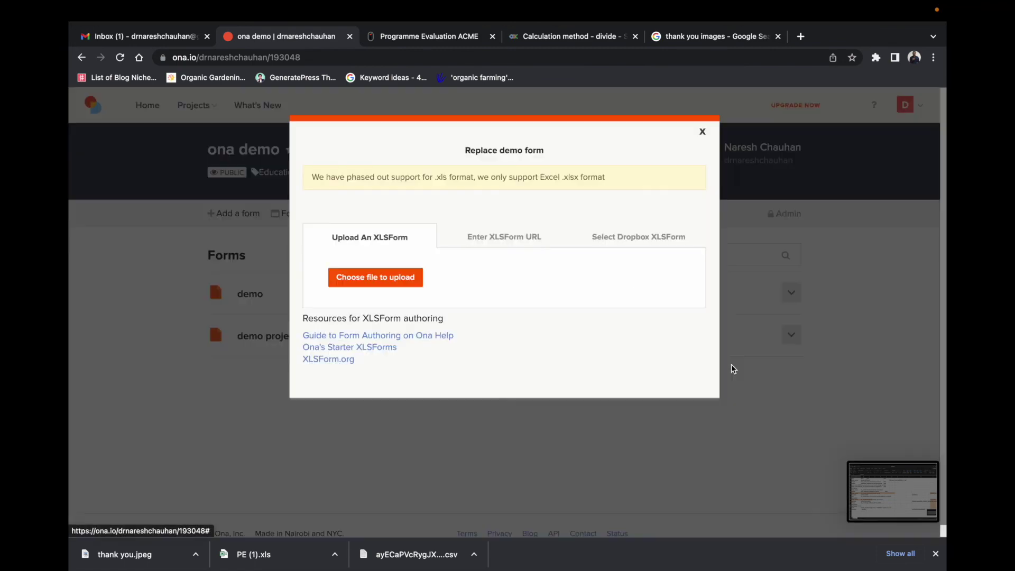
{"action": "left_click", "coordinate": [417, 282]}
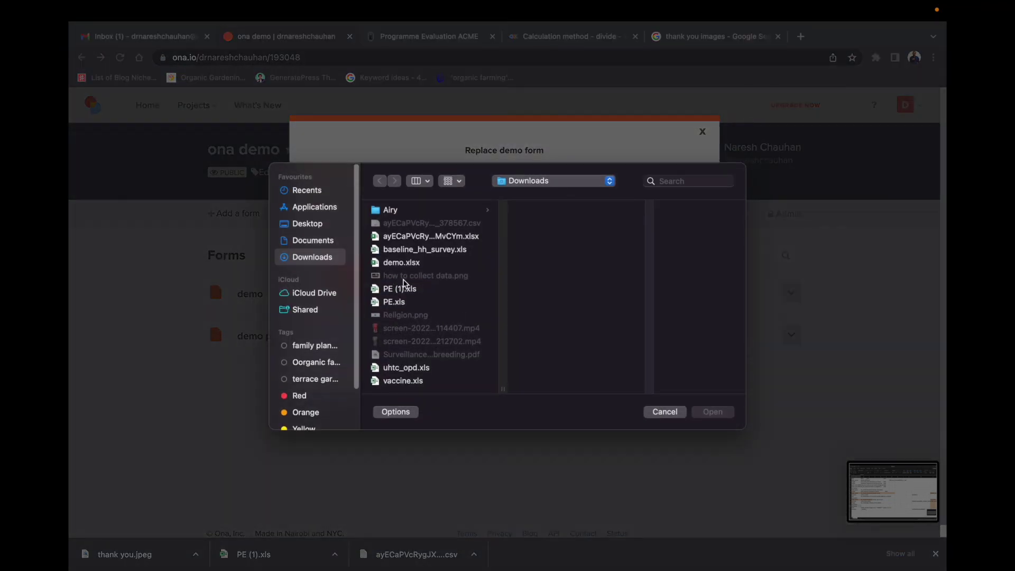
{"action": "left_click", "coordinate": [403, 263]}
{"action": "left_click", "coordinate": [713, 412]}
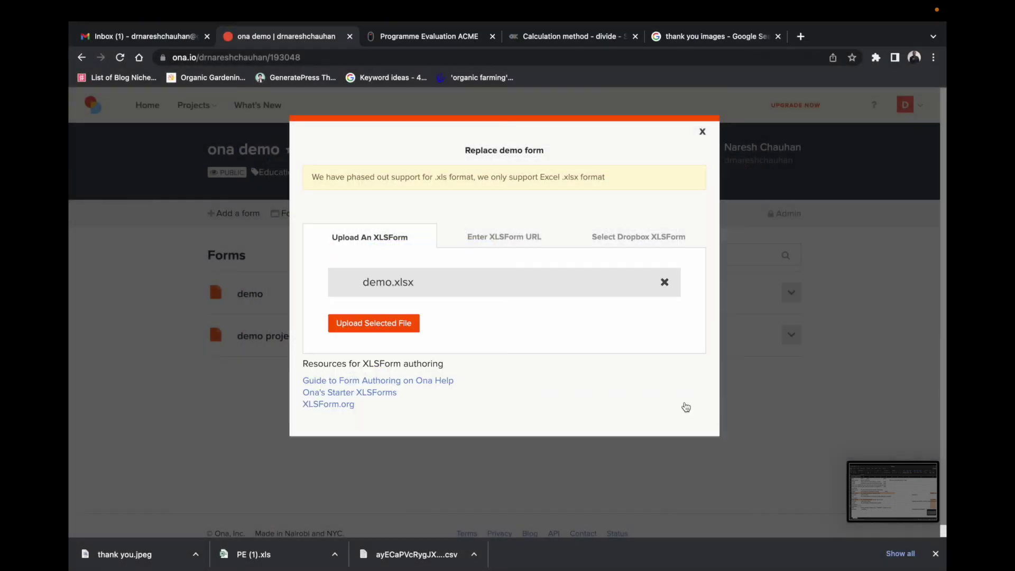
{"action": "left_click", "coordinate": [376, 323]}
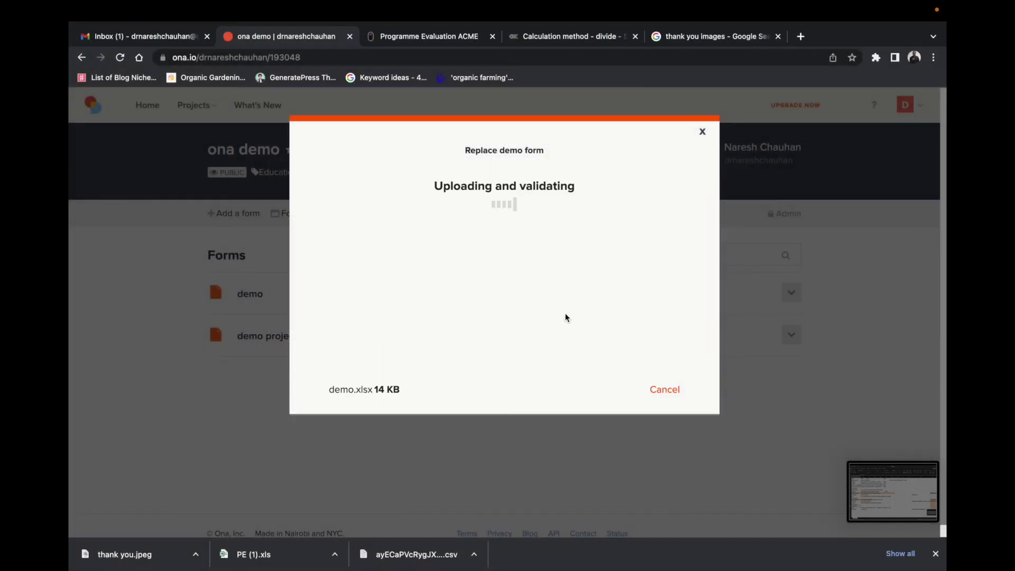
{"action": "left_click", "coordinate": [509, 352]}
{"action": "left_click", "coordinate": [544, 299]}
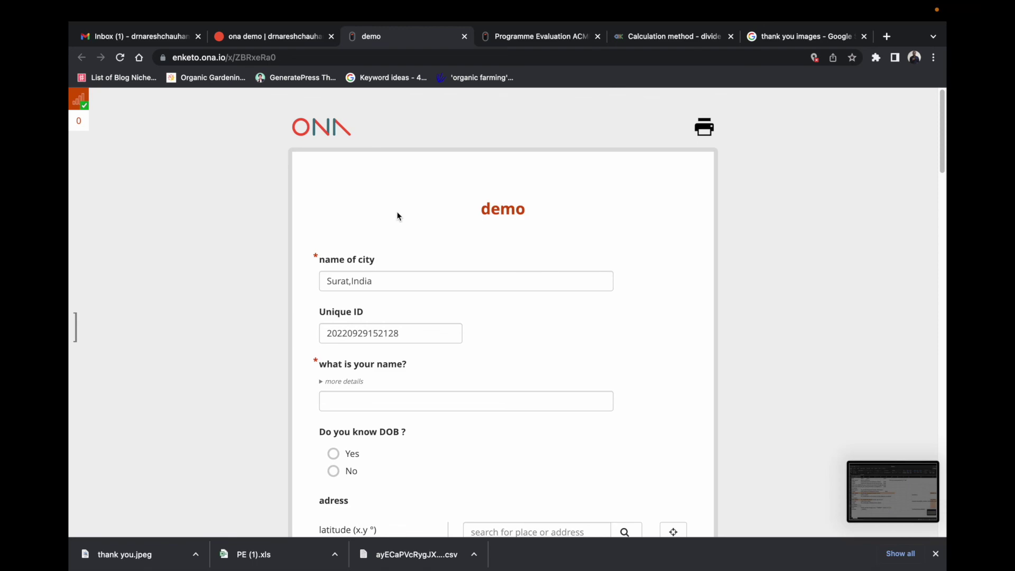
Step: Reload the Enketo demo form and scroll to its end to check the thank-you image
{"action": "left_click", "coordinate": [120, 59]}
{"action": "scroll", "coordinate": [814, 307], "scroll_direction": "down", "scroll_amount": 1}
{"action": "scroll", "coordinate": [815, 308], "scroll_direction": "down", "scroll_amount": 20}
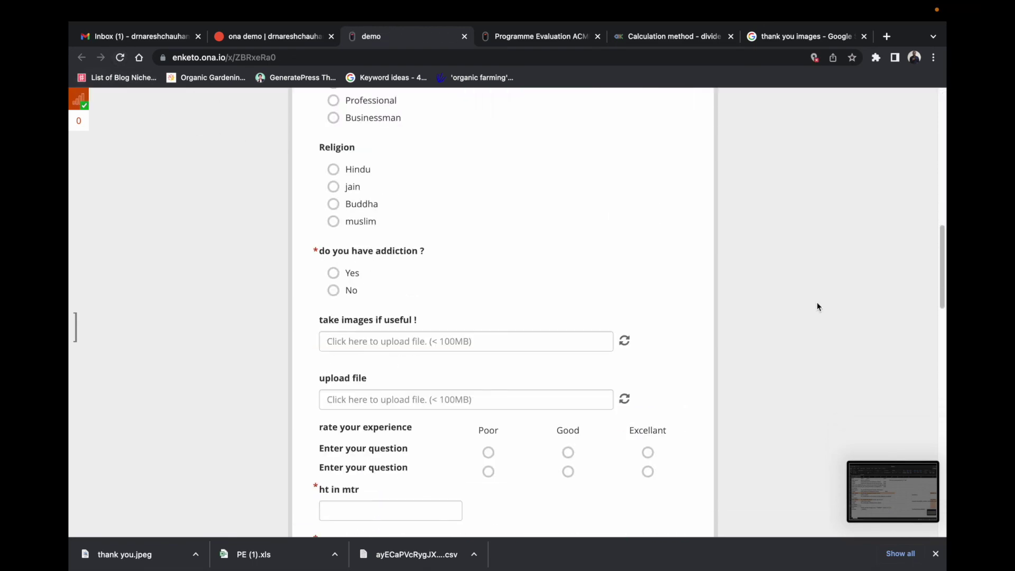
{"action": "scroll", "coordinate": [813, 307], "scroll_direction": "down", "scroll_amount": 4}
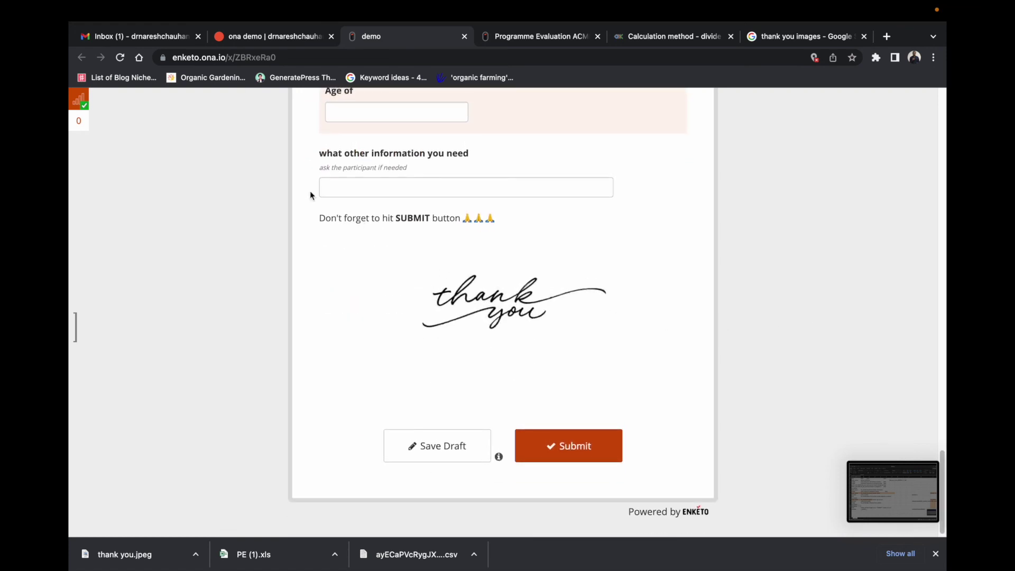
{"action": "left_click", "coordinate": [120, 58]}
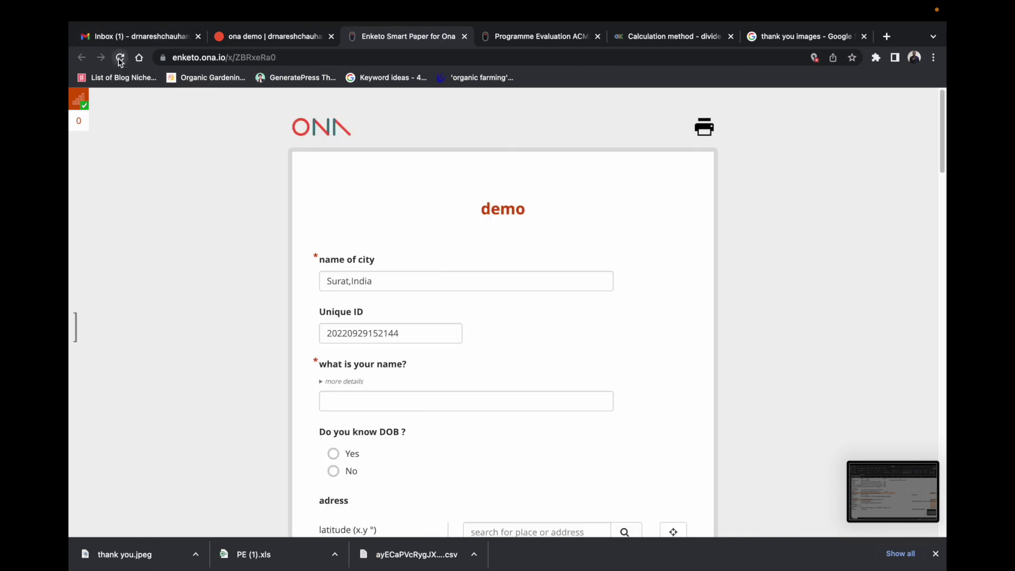
{"action": "scroll", "coordinate": [784, 277], "scroll_direction": "down", "scroll_amount": 20}
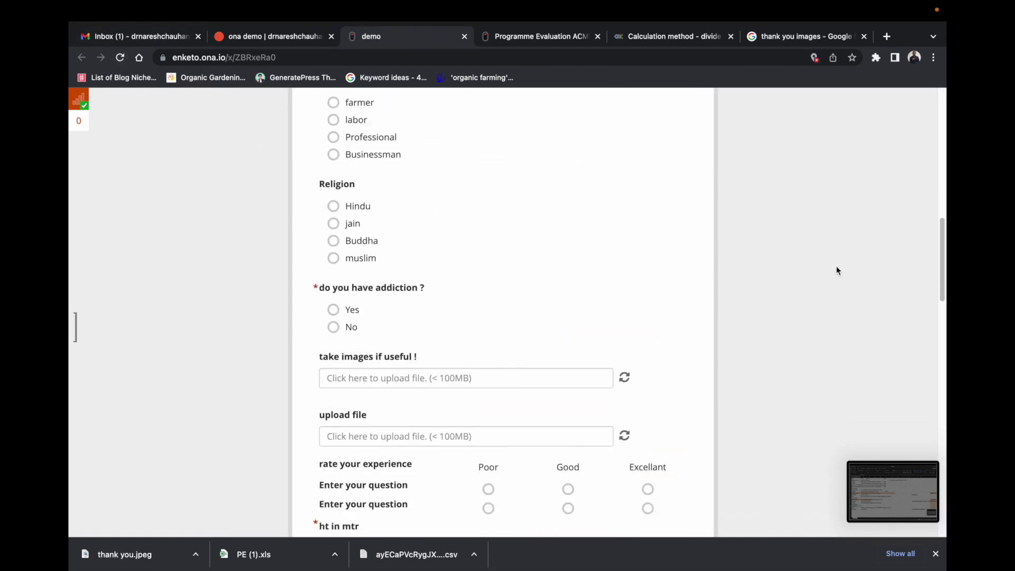
{"action": "scroll", "coordinate": [837, 266], "scroll_direction": "down", "scroll_amount": 10}
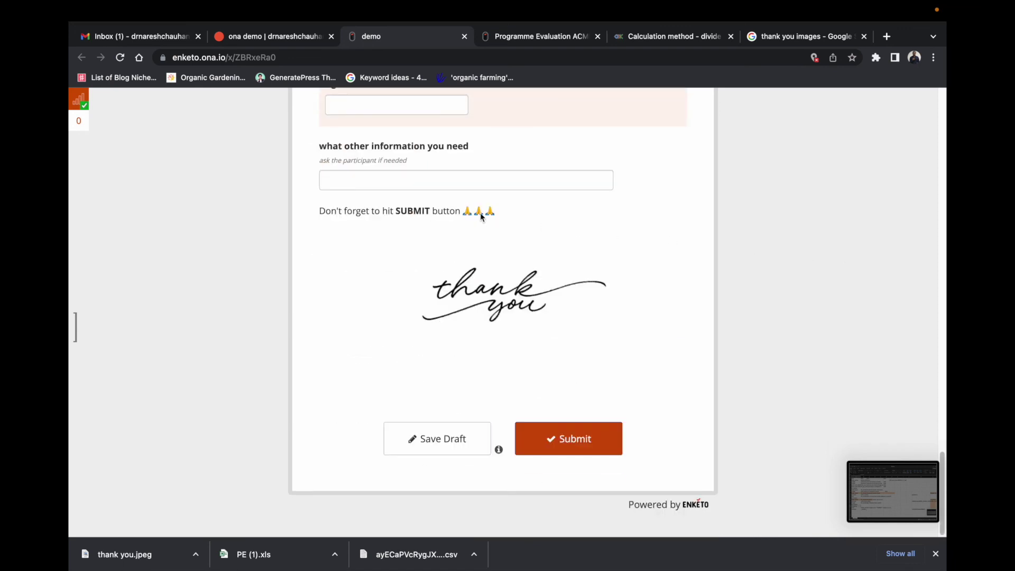
Step: Type a test answer into the 'what other information you need' question
{"action": "left_click", "coordinate": [403, 180]}
{"action": "type", "text": "dafafa"}
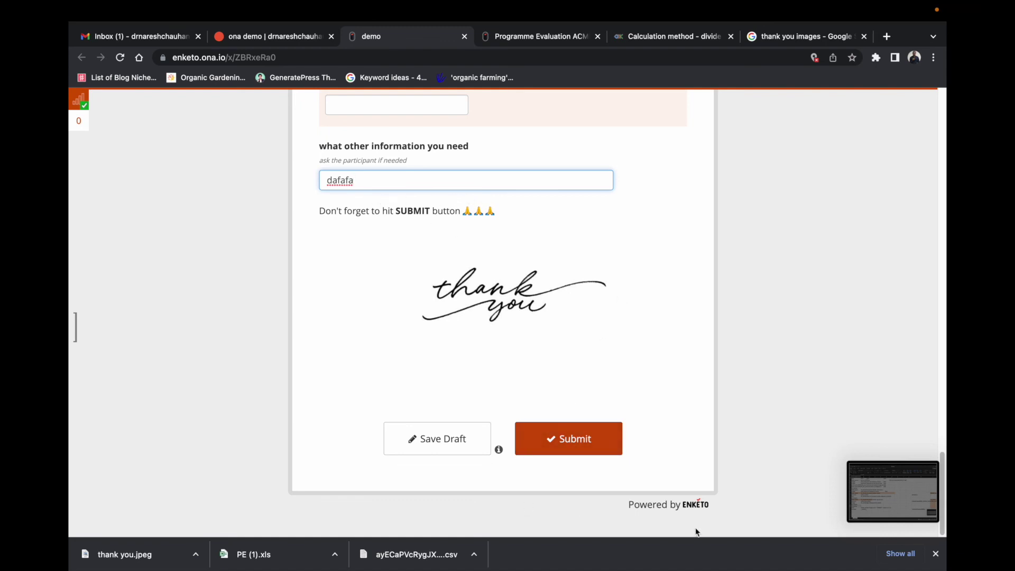
{"action": "right_click", "coordinate": [801, 528]}
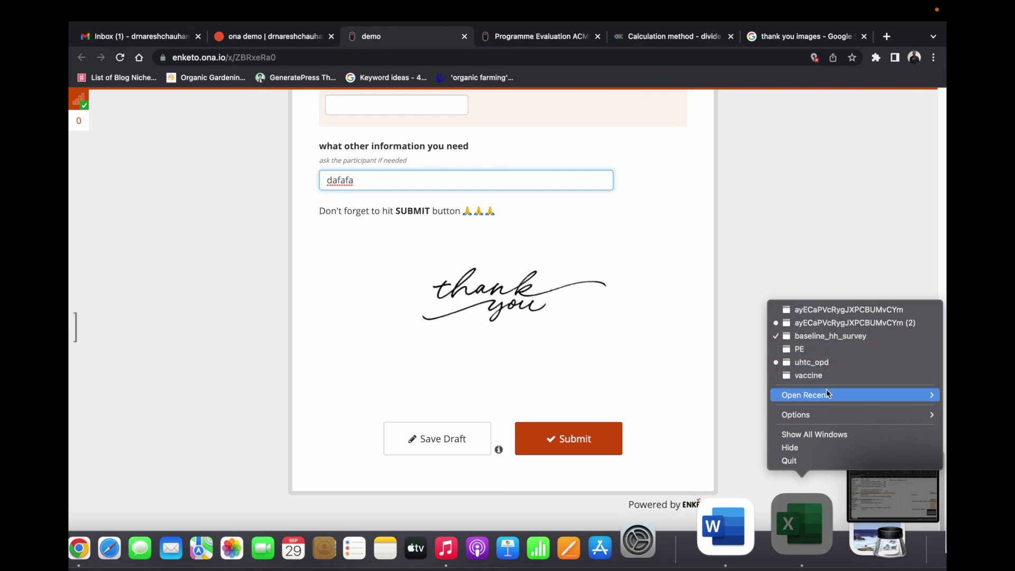
Step: Check the thank-you note's condition in cell G22 of the PE workbook
{"action": "left_click", "coordinate": [818, 350]}
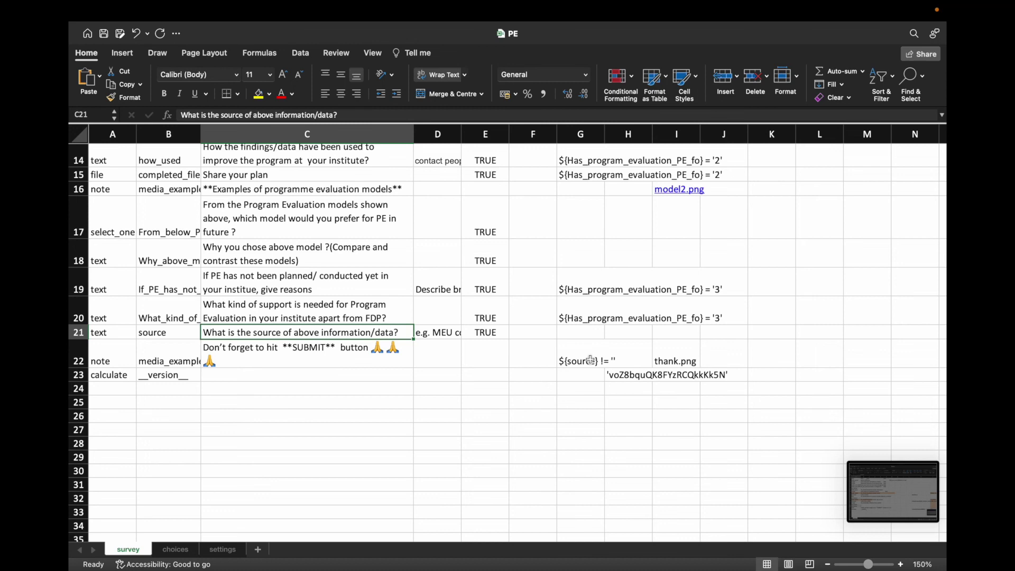
{"action": "left_click", "coordinate": [590, 359]}
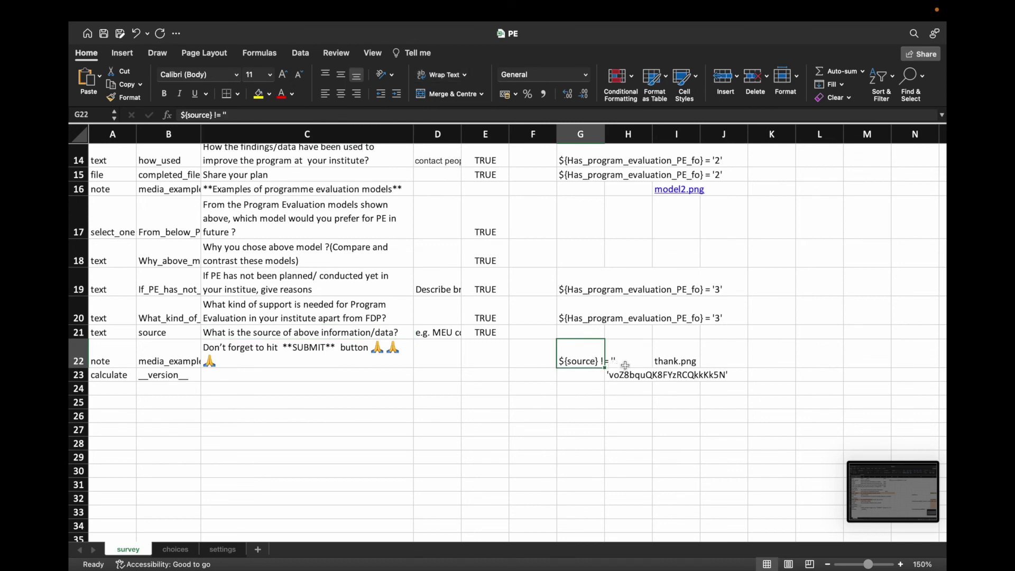
{"action": "left_click", "coordinate": [593, 387]}
{"action": "left_click", "coordinate": [592, 361]}
{"action": "right_click", "coordinate": [592, 358]}
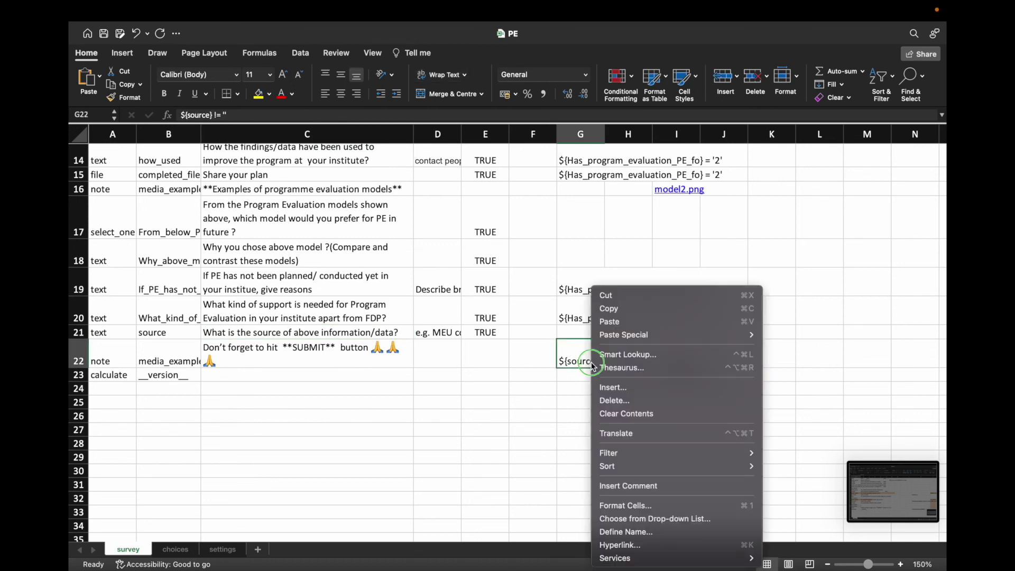
{"action": "left_click", "coordinate": [572, 395]}
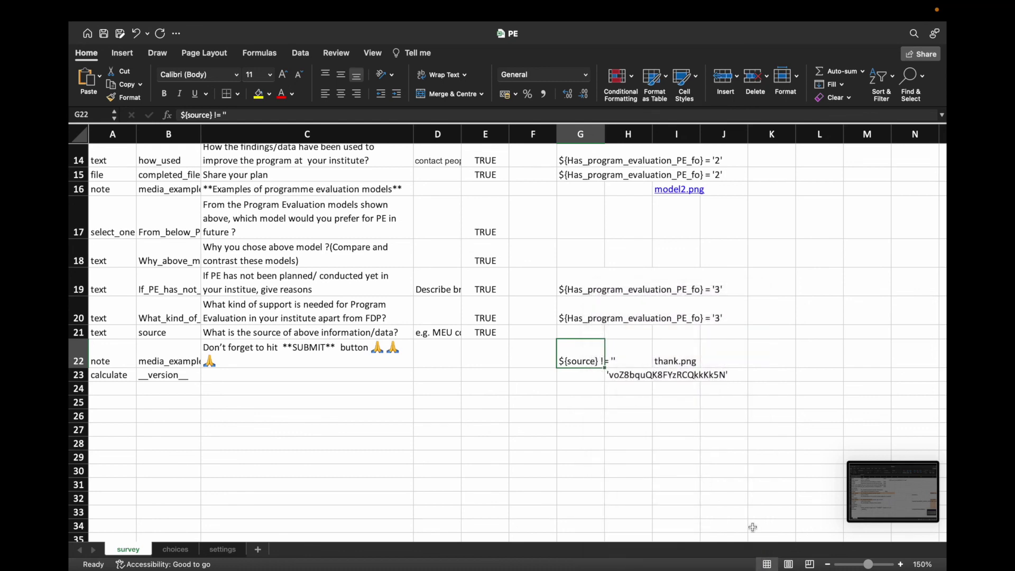
Step: Reopen the demo workbook, change G55 to ${information} != '', and close it
{"action": "right_click", "coordinate": [803, 550]}
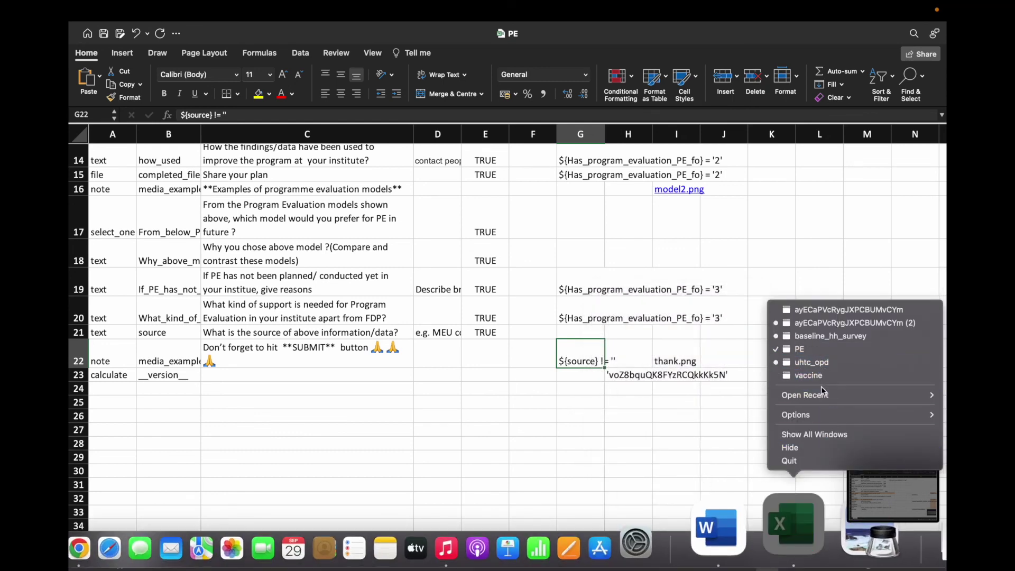
{"action": "mouse_move", "coordinate": [823, 394]}
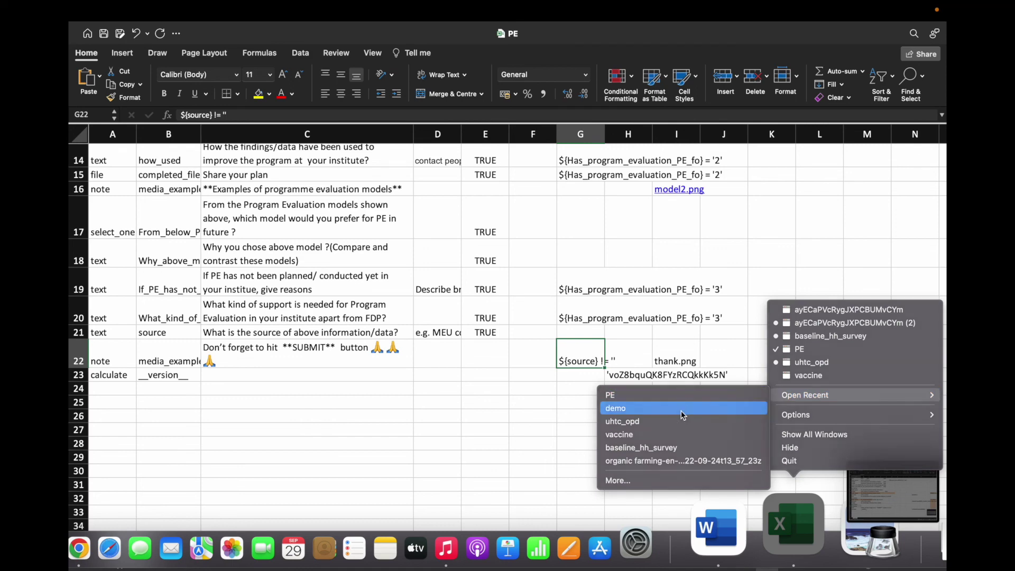
{"action": "left_click", "coordinate": [705, 408]}
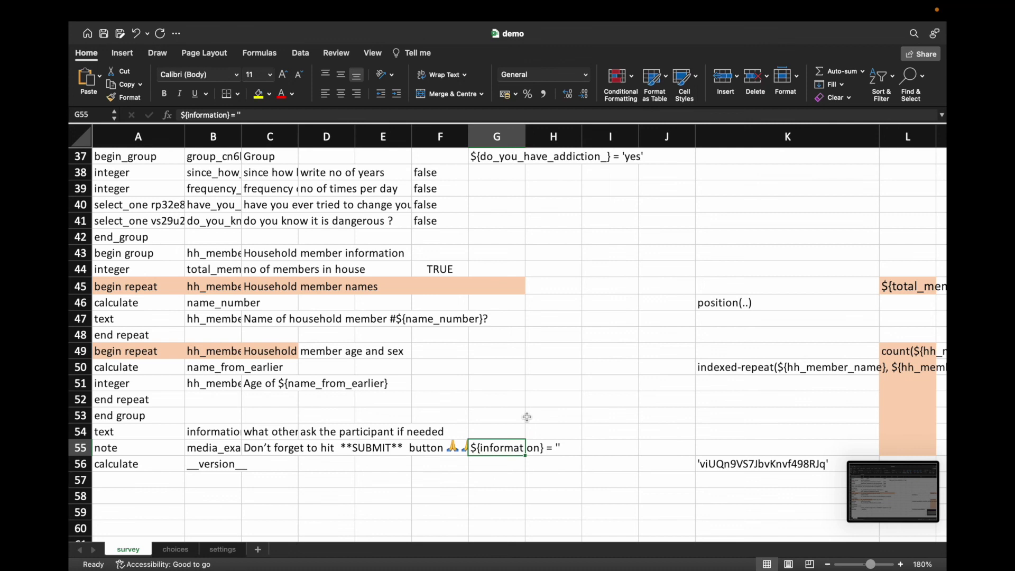
{"action": "left_click", "coordinate": [220, 114]}
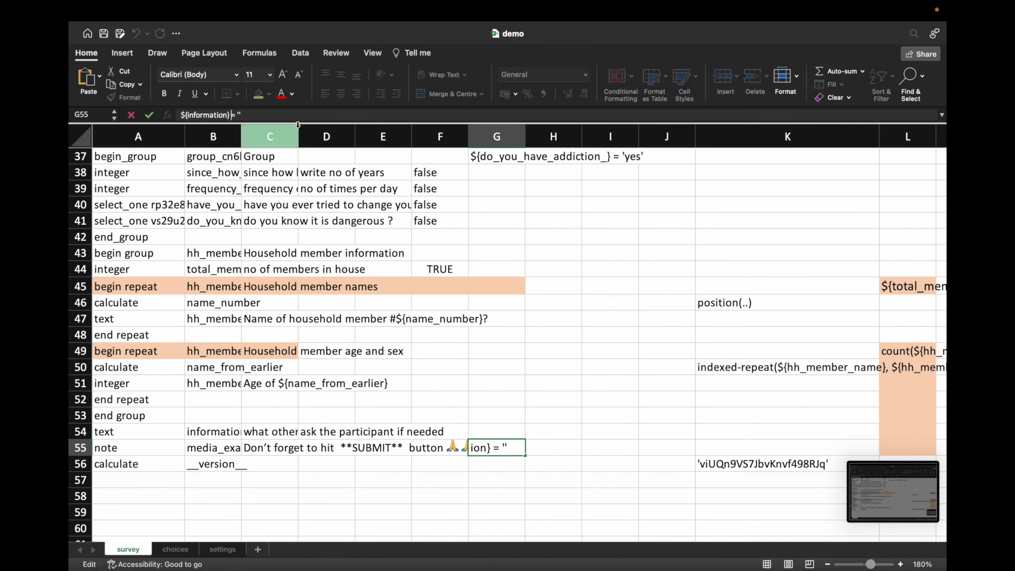
{"action": "type", "text": "!"}
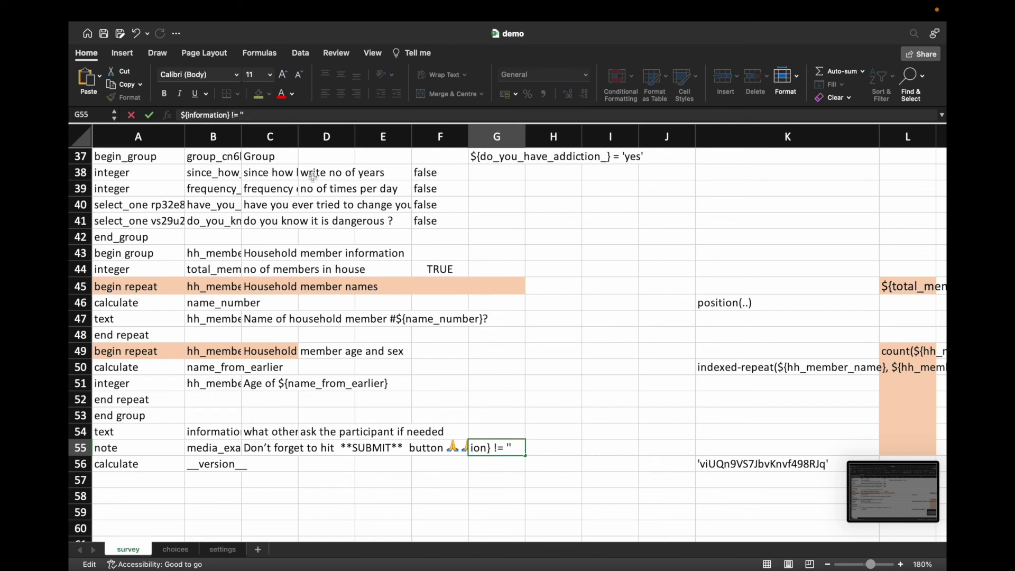
{"action": "left_click", "coordinate": [396, 441]}
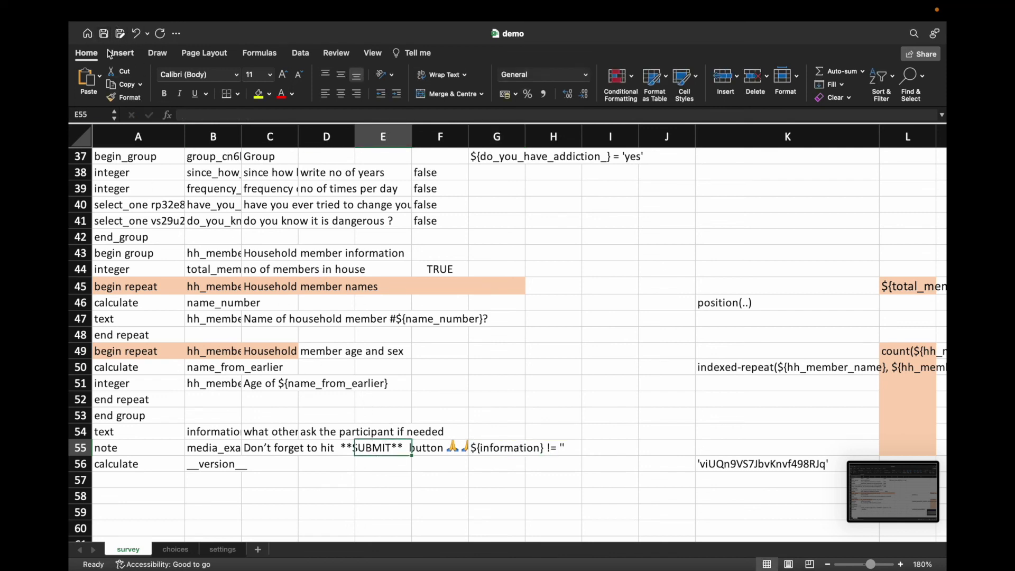
{"action": "left_click", "coordinate": [81, 35]}
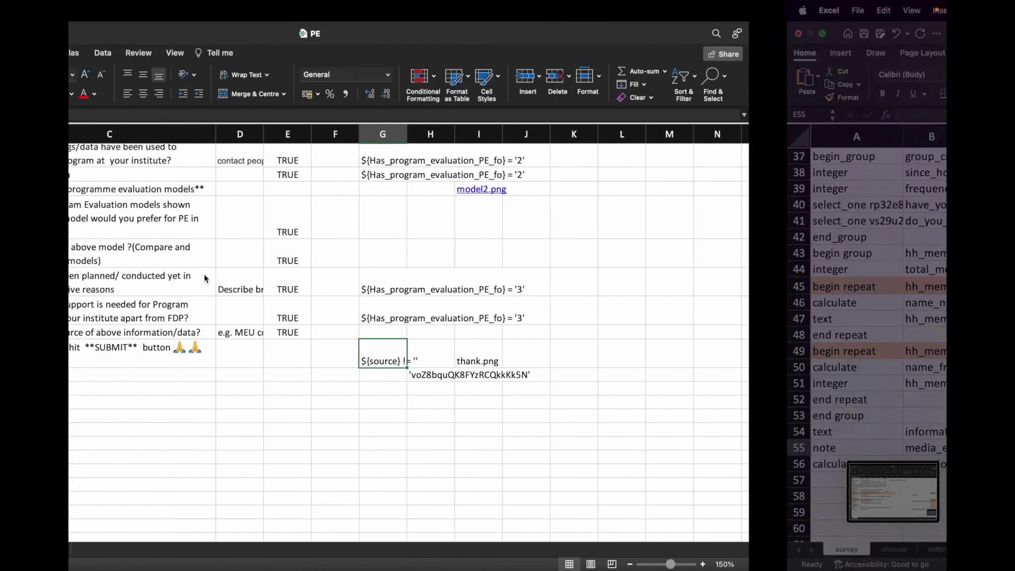
{"action": "left_click", "coordinate": [178, 540]}
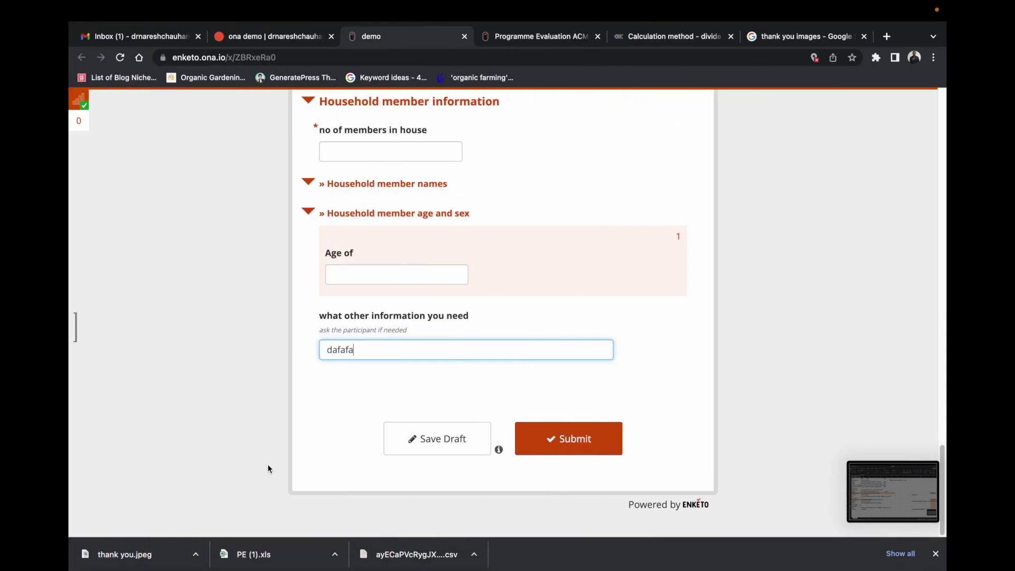
Step: Replace the Ona demo form with the corrected demo.xlsx, save, and reopen its webform
{"action": "mouse_move", "coordinate": [466, 12]}
{"action": "left_click", "coordinate": [465, 53]}
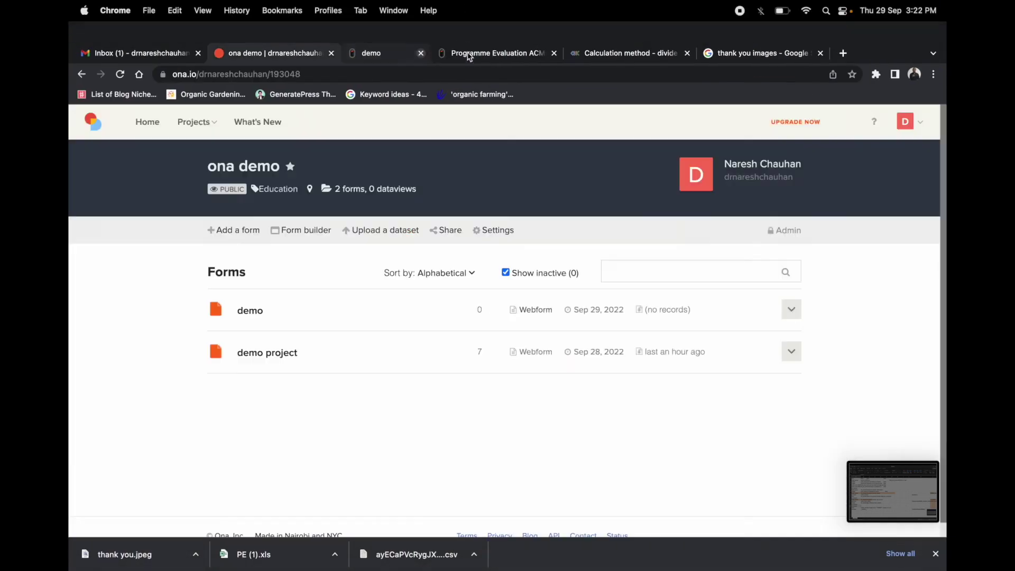
{"action": "left_click", "coordinate": [793, 293]}
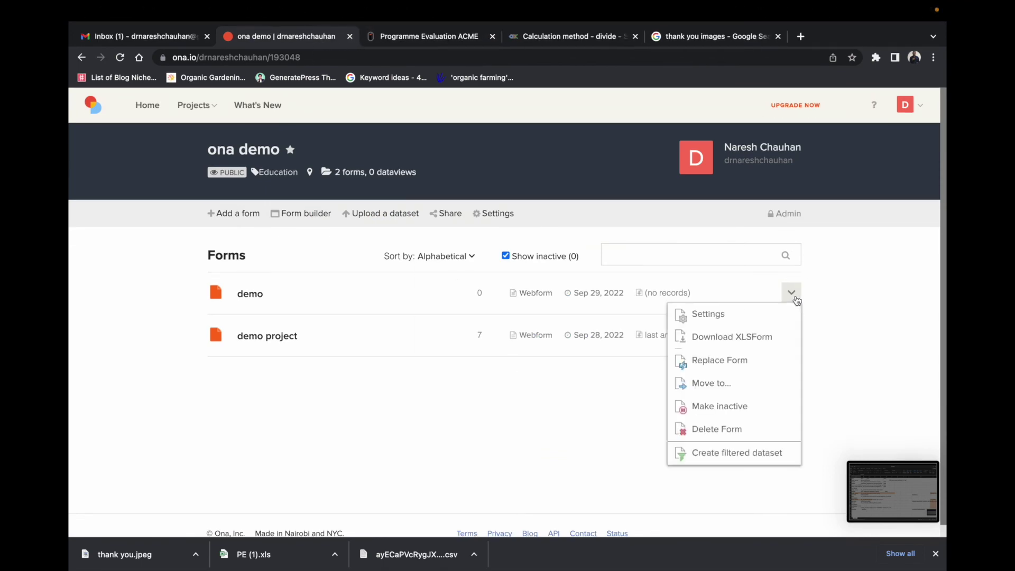
{"action": "left_click", "coordinate": [702, 359]}
{"action": "left_click", "coordinate": [381, 277]}
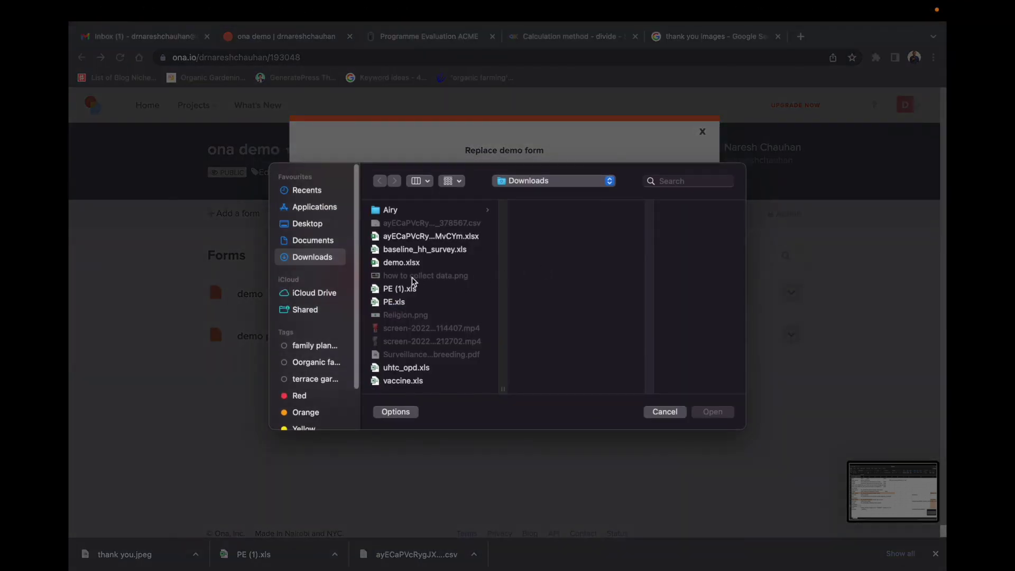
{"action": "left_click", "coordinate": [407, 263]}
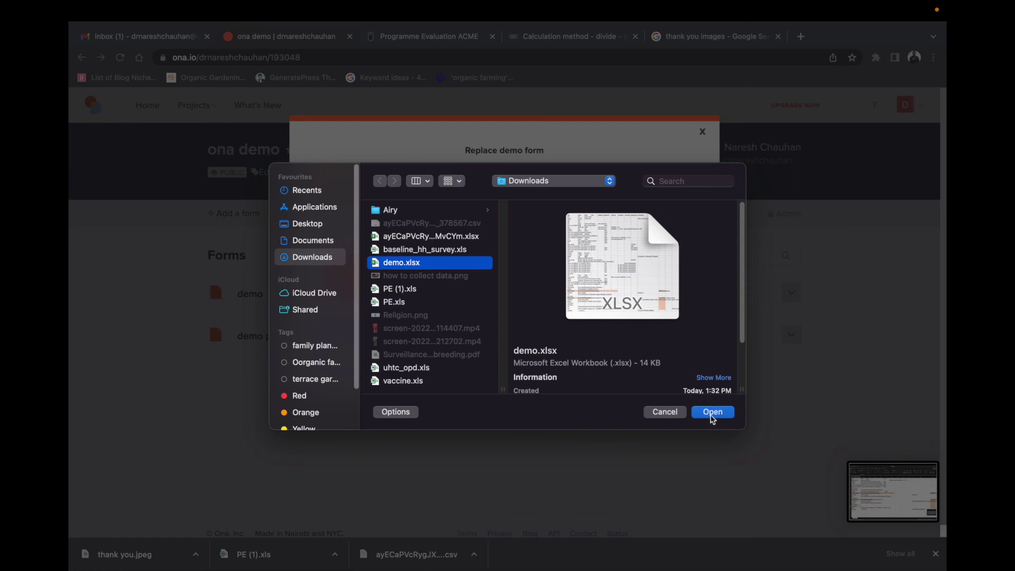
{"action": "left_click", "coordinate": [712, 412]}
{"action": "left_click", "coordinate": [397, 330]}
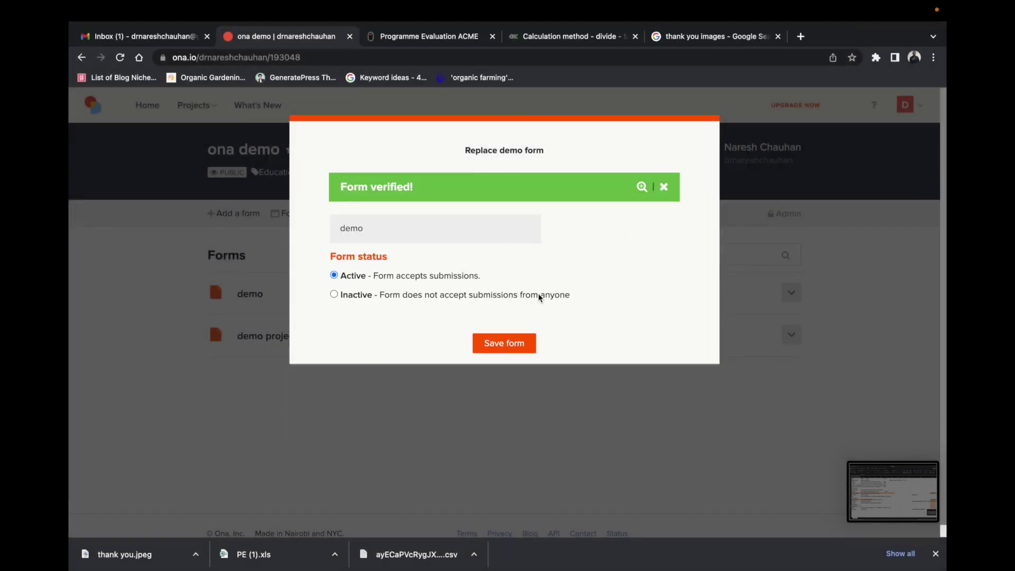
{"action": "left_click", "coordinate": [512, 342]}
{"action": "left_click", "coordinate": [549, 298]}
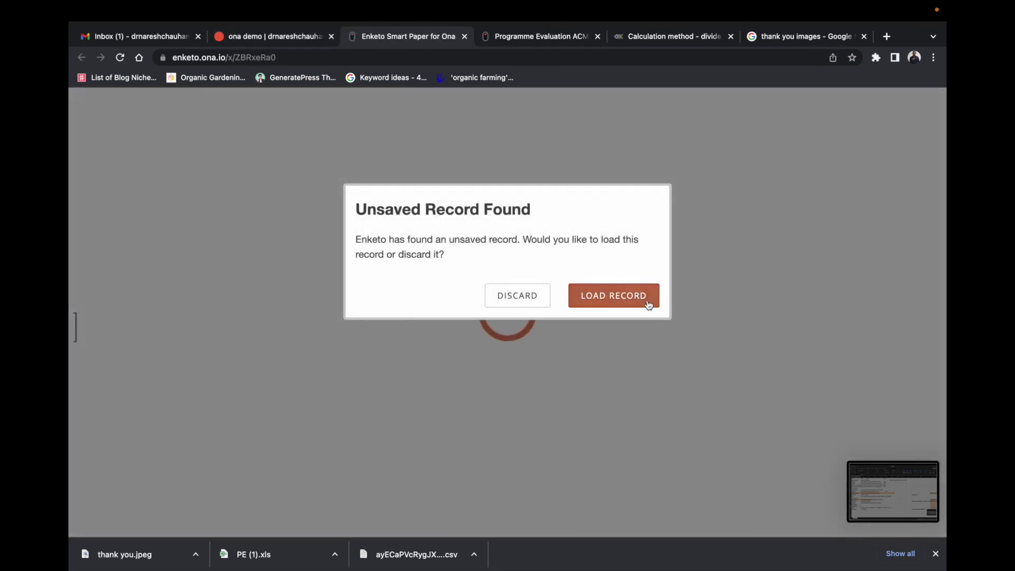
Step: Discard the unsaved record, reload, and answer 'dsfdsf' to reveal the thank-you image
{"action": "left_click", "coordinate": [533, 298]}
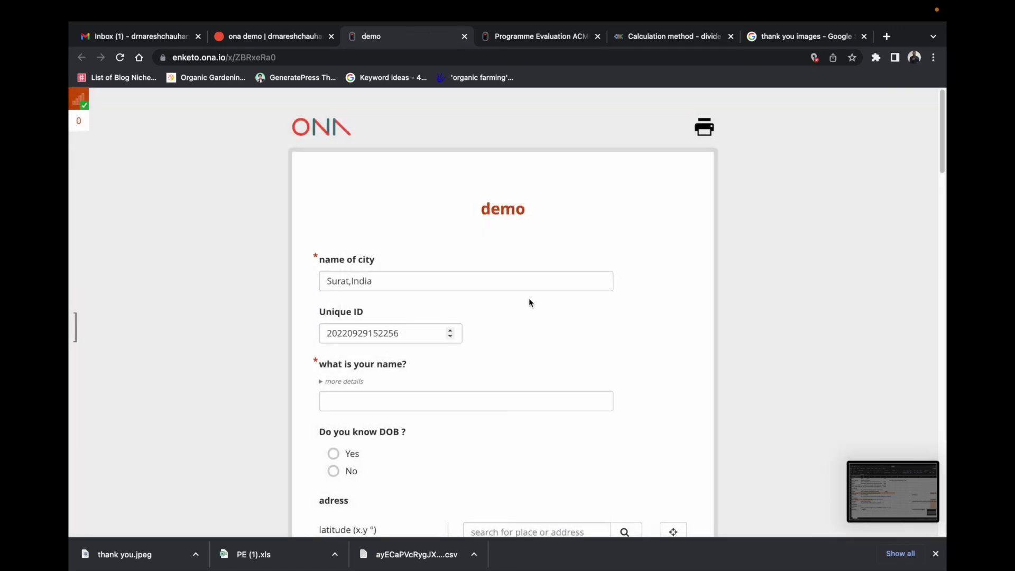
{"action": "left_click", "coordinate": [120, 58]}
{"action": "scroll", "coordinate": [808, 274], "scroll_direction": "down", "scroll_amount": 15}
{"action": "scroll", "coordinate": [806, 263], "scroll_direction": "down", "scroll_amount": 15}
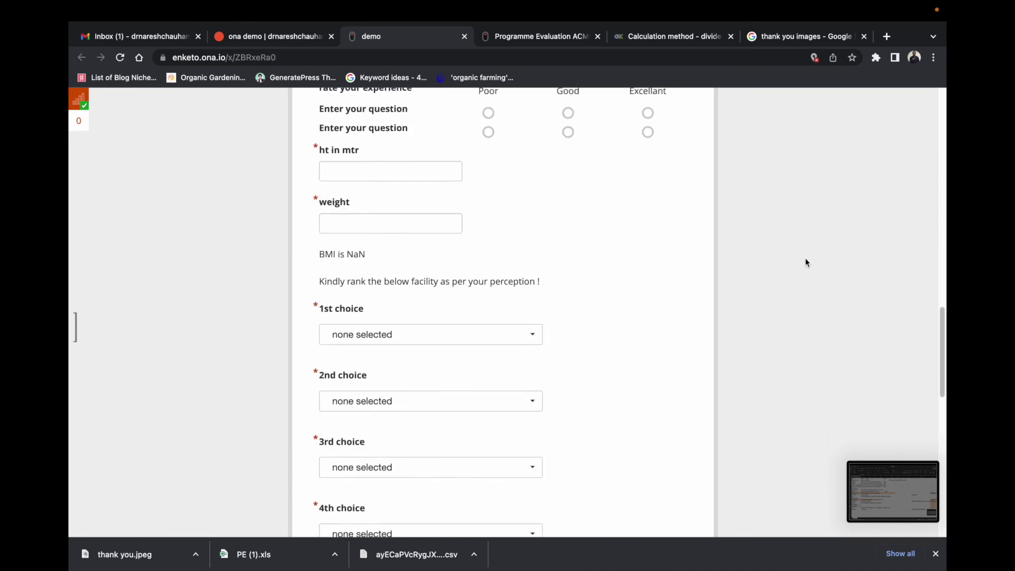
{"action": "left_click", "coordinate": [472, 343]}
{"action": "type", "text": "dsfdsf"}
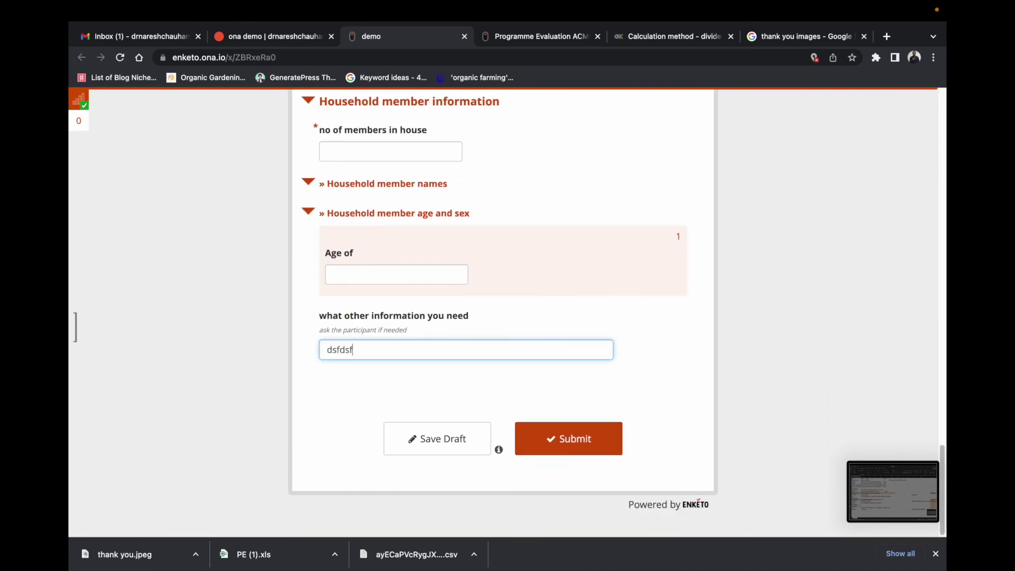
{"action": "key", "text": "Tab"}
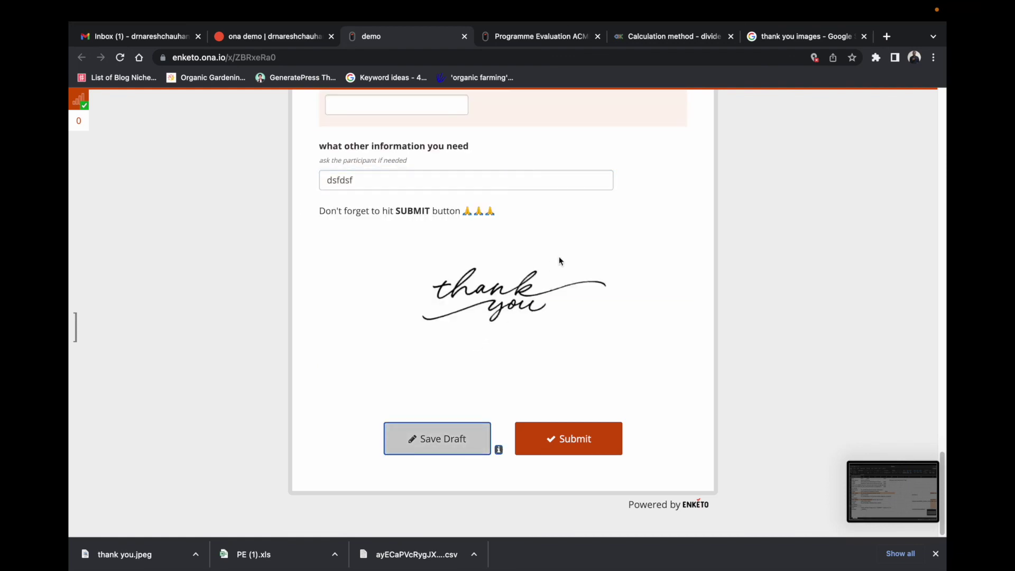